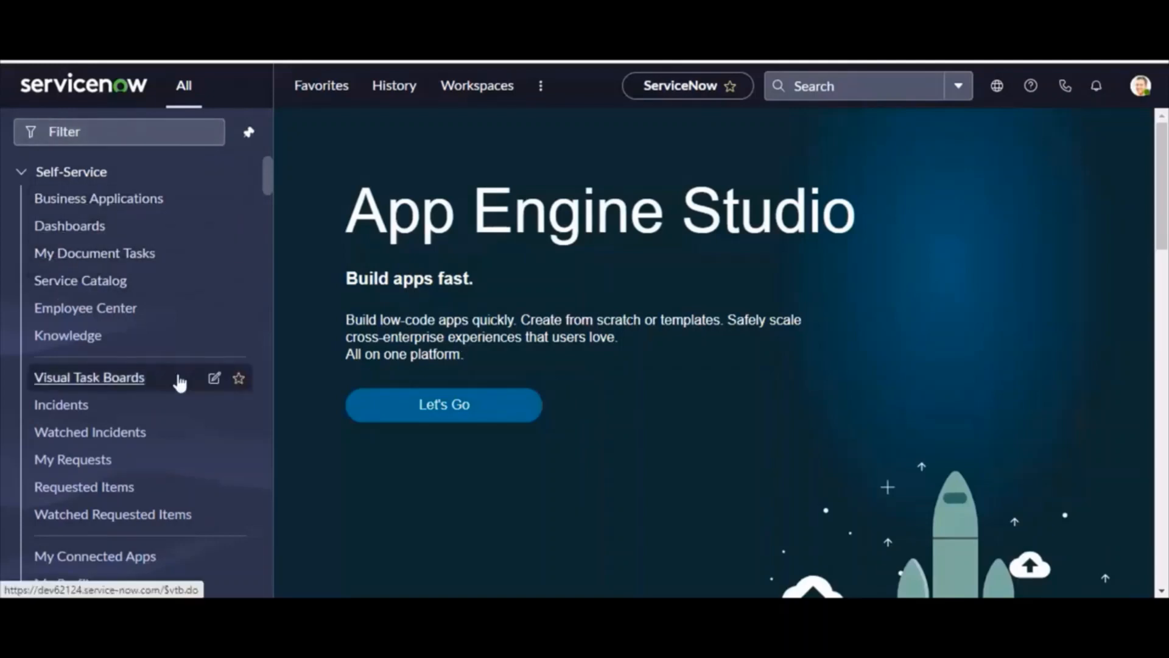
Filter the application navigator for "plugin", open the Plugins module and dismiss the redirect notice.
left_click(91, 133)
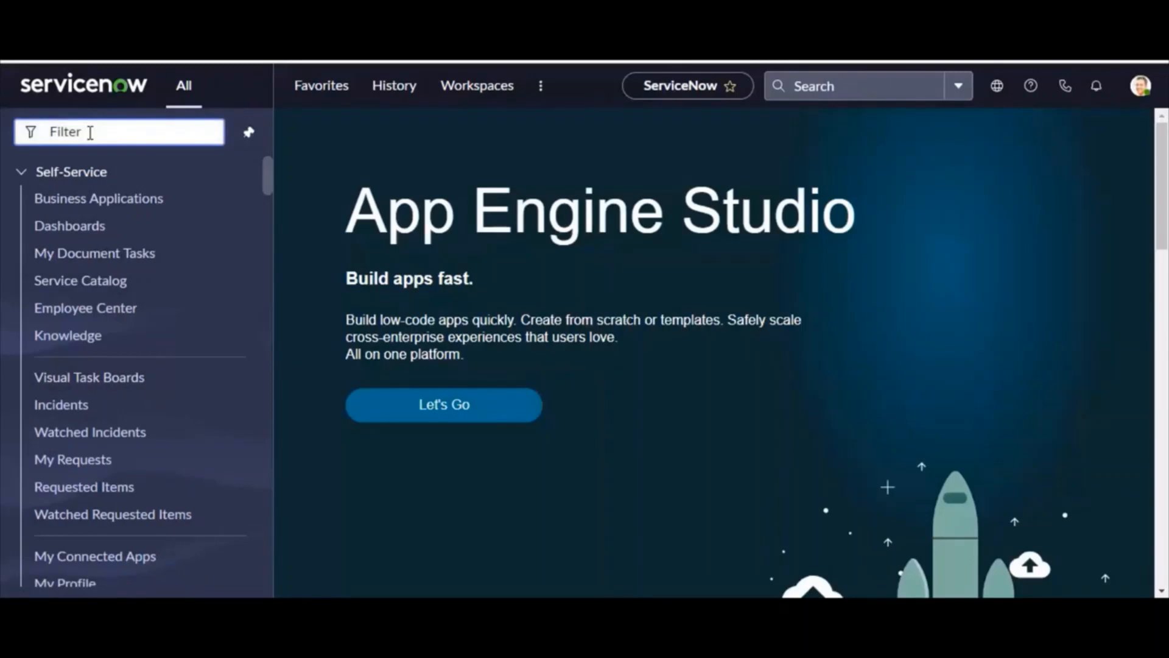
type("plugin")
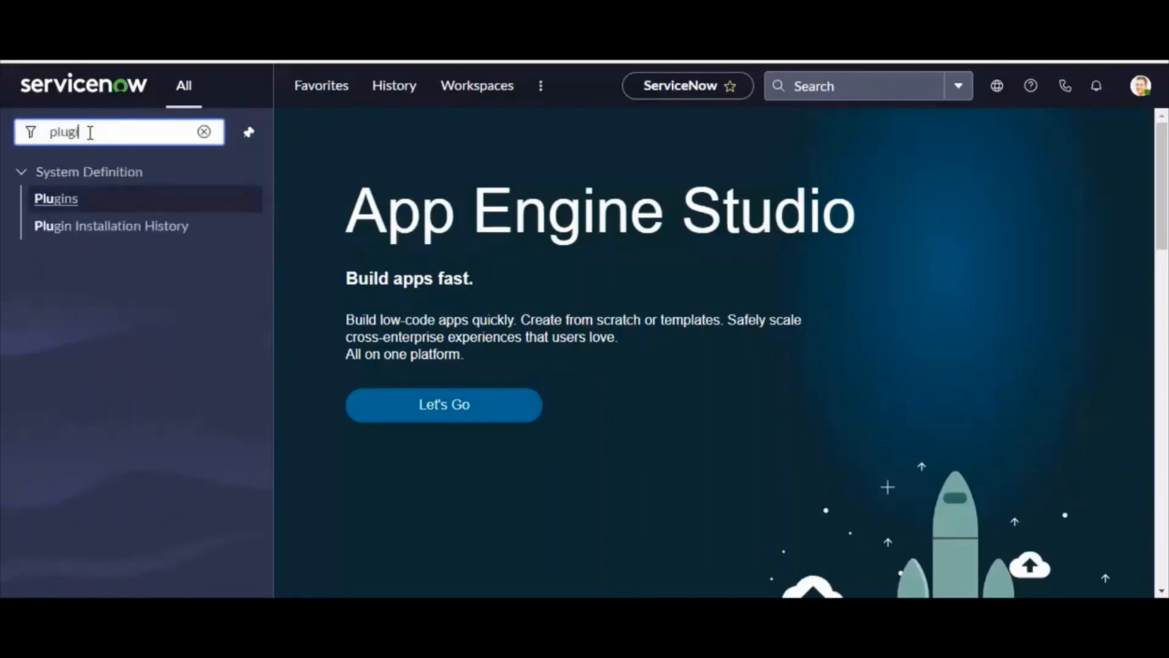
left_click(56, 198)
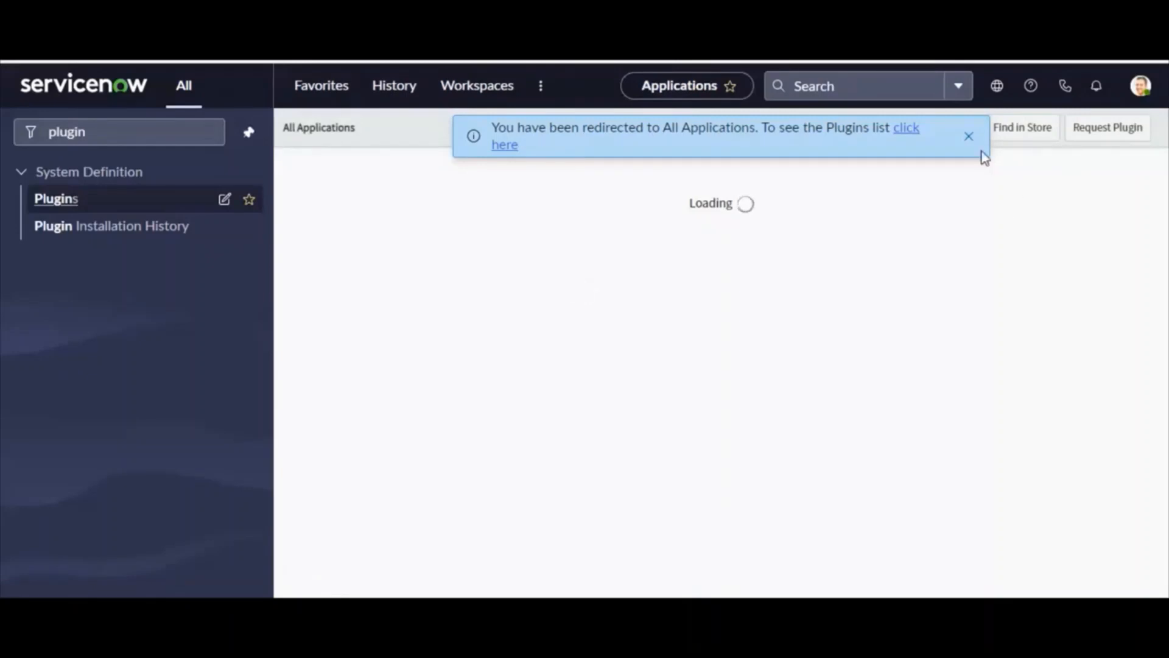
left_click(970, 136)
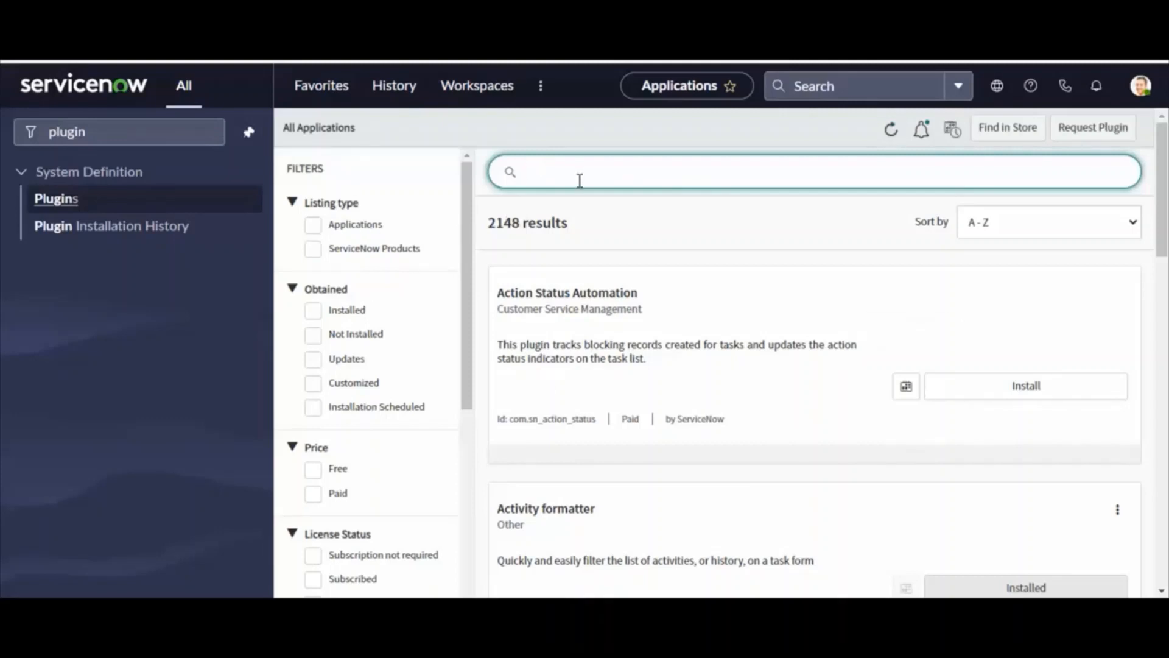
Search all applications for "Legal" and check the installation status of Legal Conflict of Interest.
type("Legal")
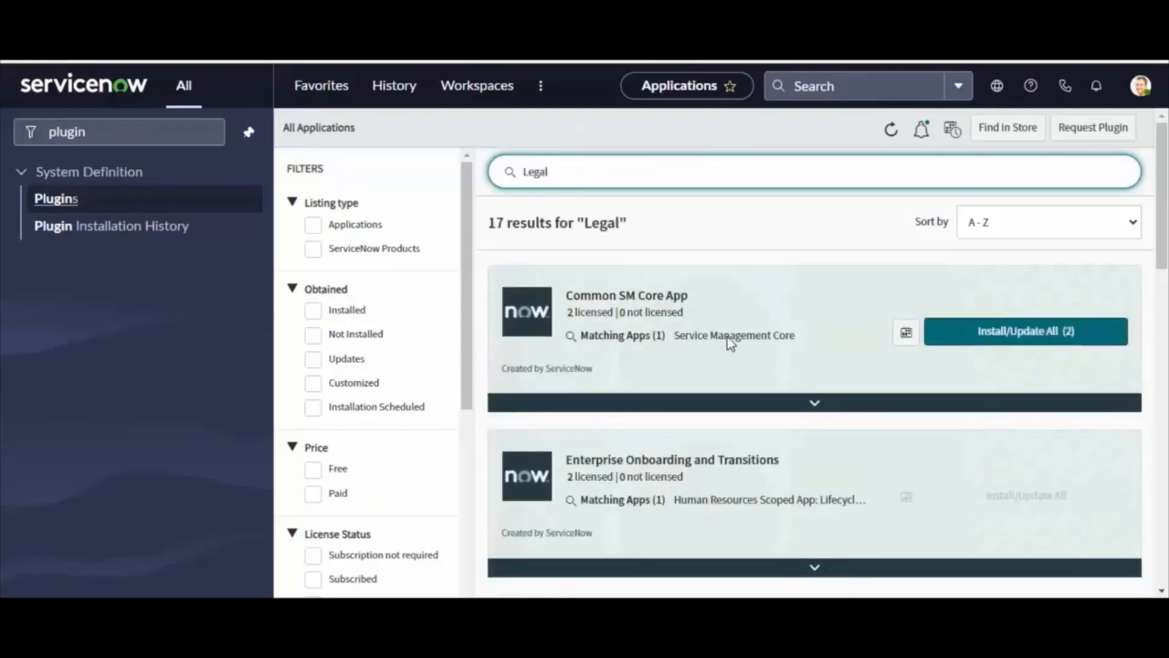
scroll(735, 350, "down", 5)
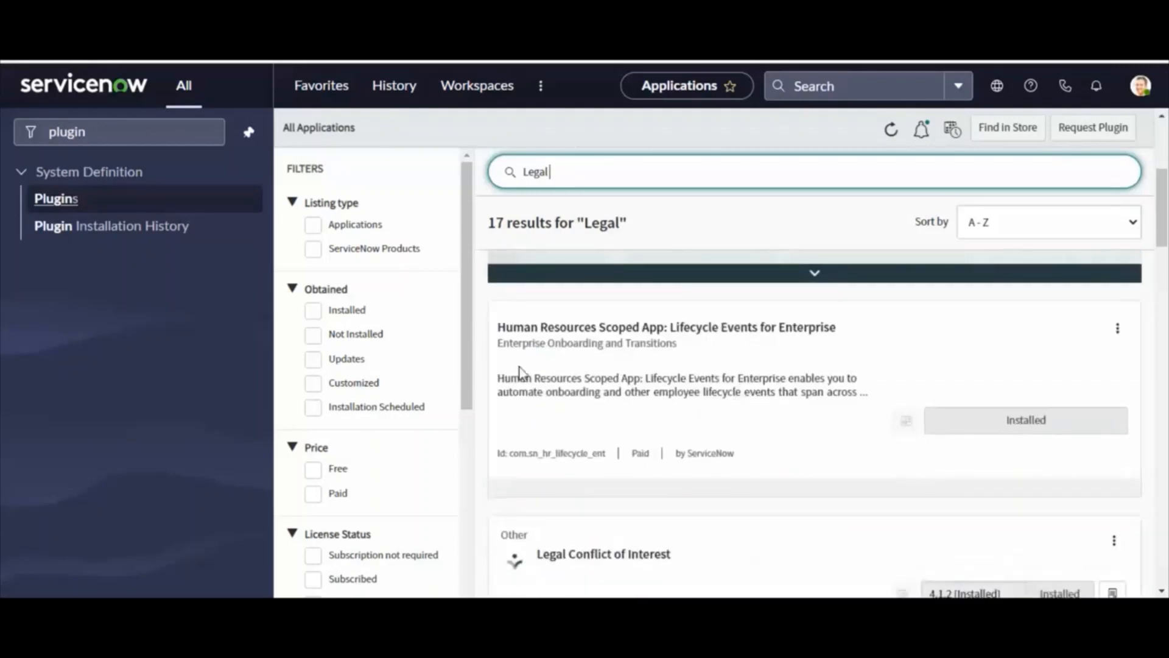
left_click_drag(517, 339, 853, 329)
scroll(834, 388, "down", 4)
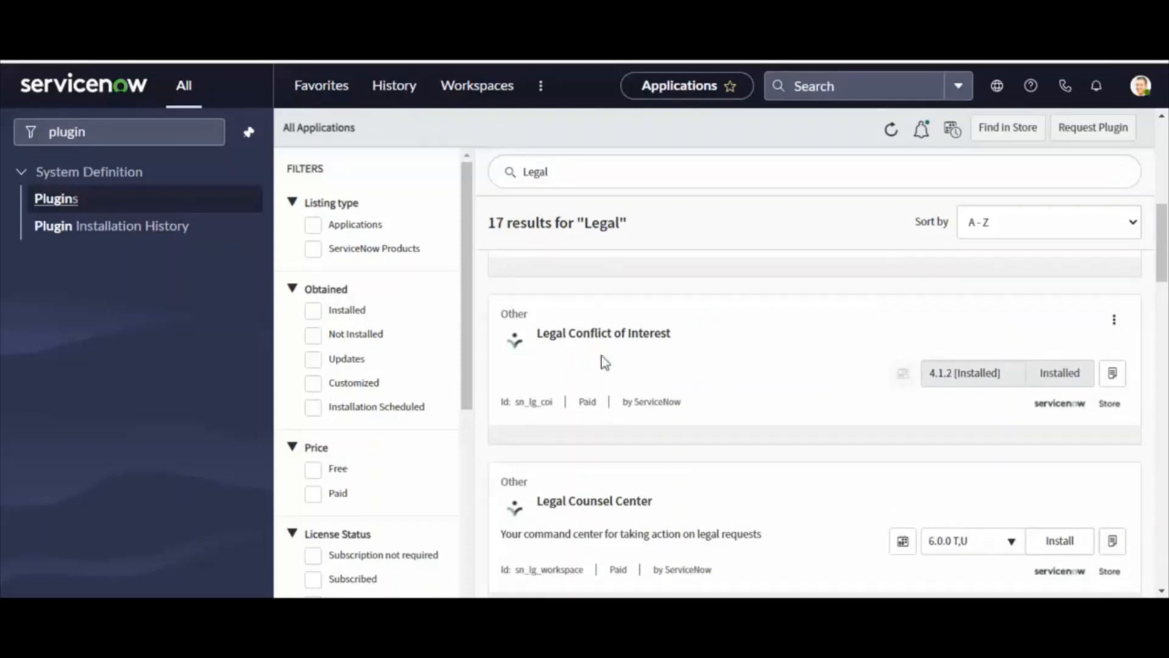
left_click_drag(700, 342, 536, 341)
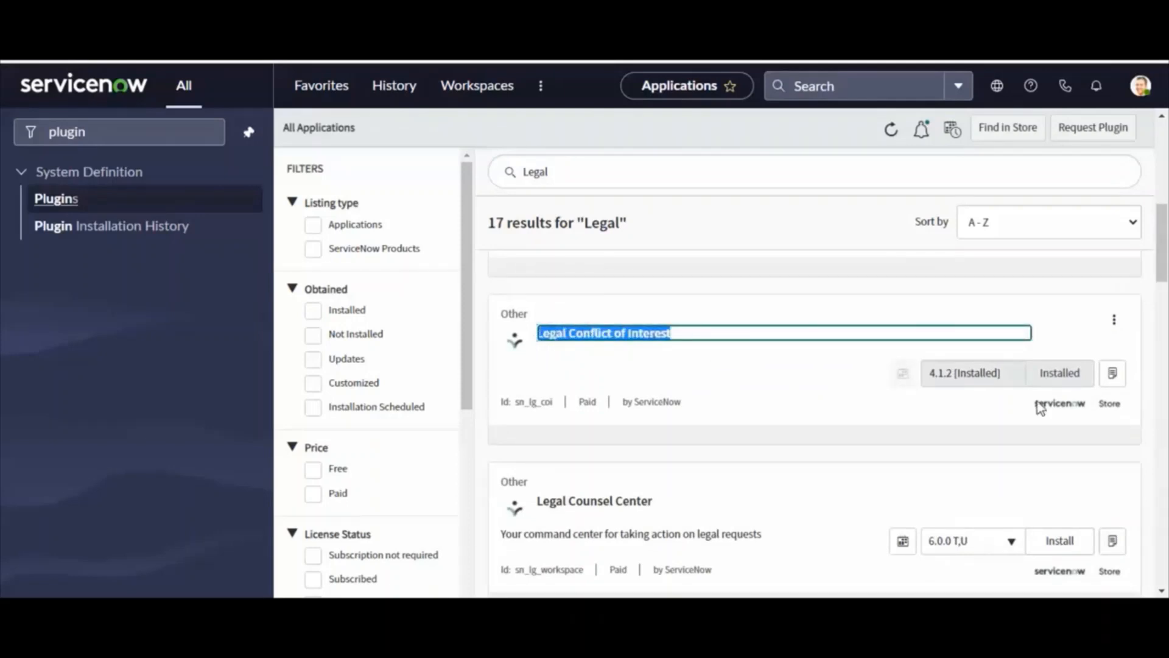
left_click(1057, 379)
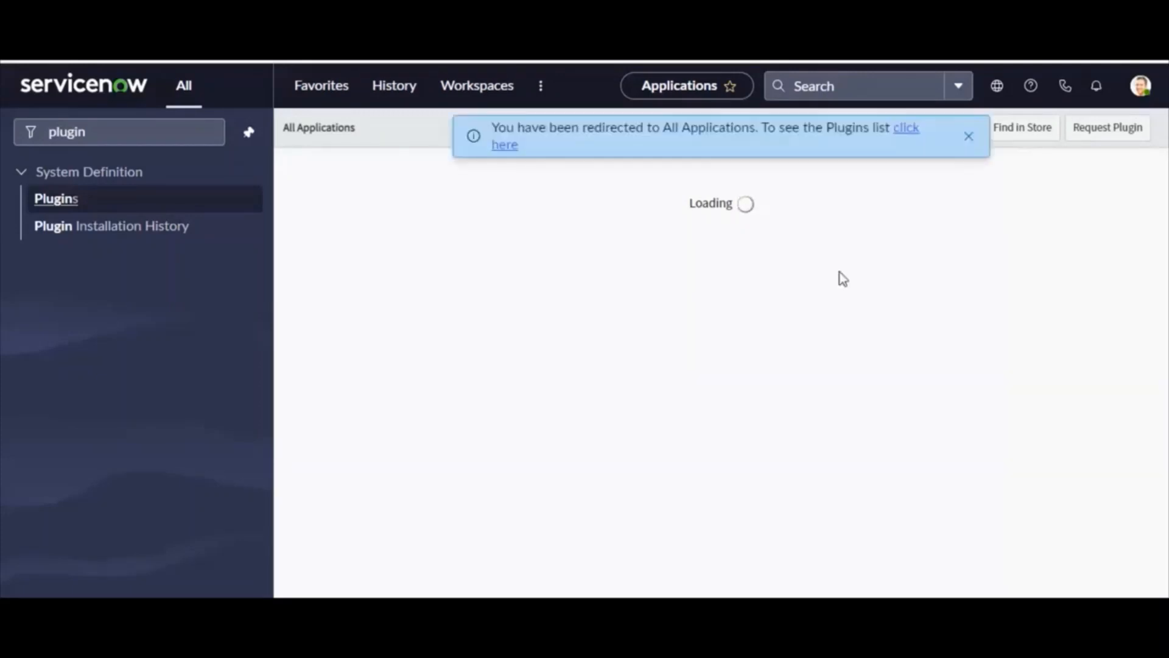
left_click(970, 138)
Look through the Legal search results to examine which legal applications are installed and which can be installed or updated.
scroll(771, 375, "down", 5)
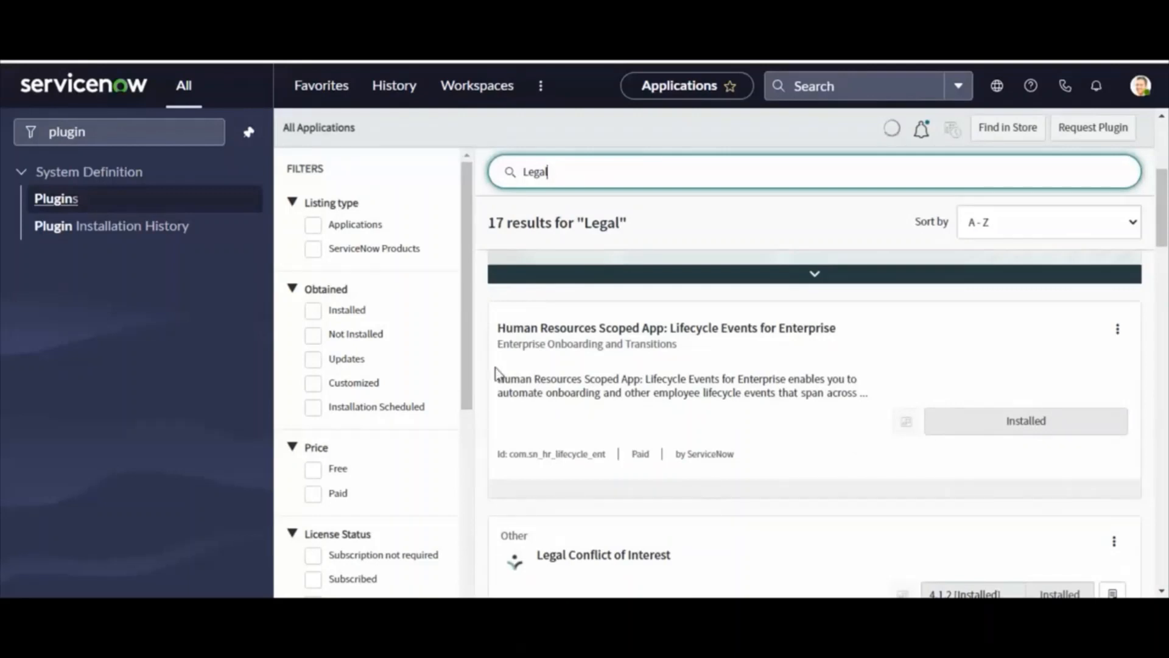
scroll(1025, 522, "down", 3)
scroll(999, 469, "down", 1)
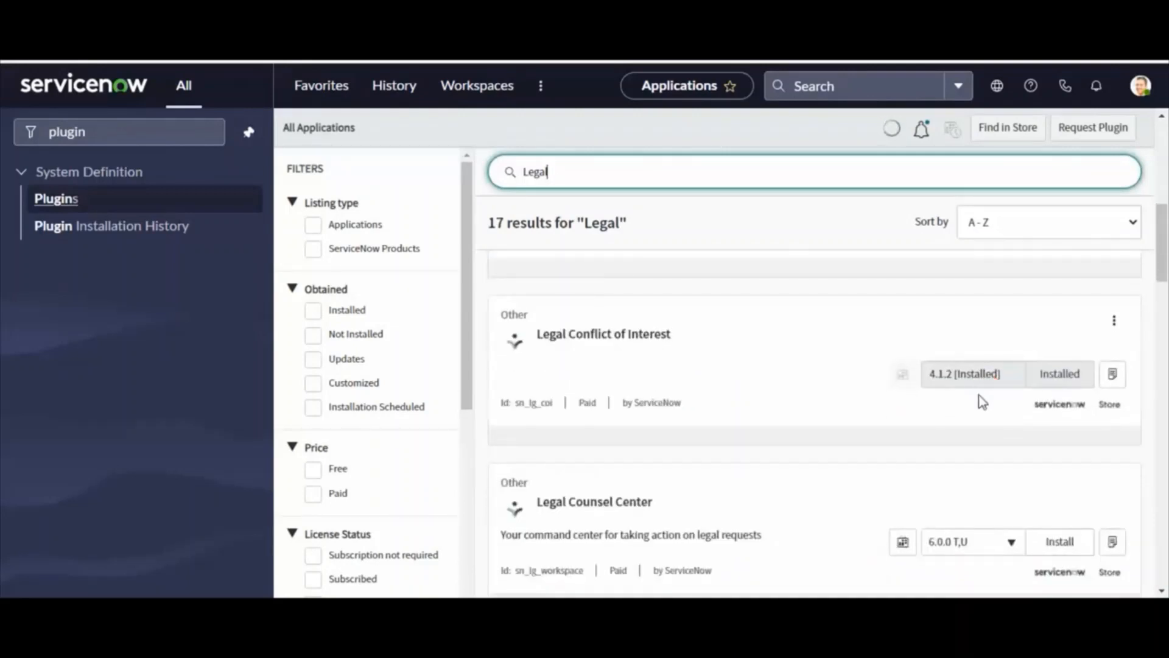
scroll(733, 462, "down", 3)
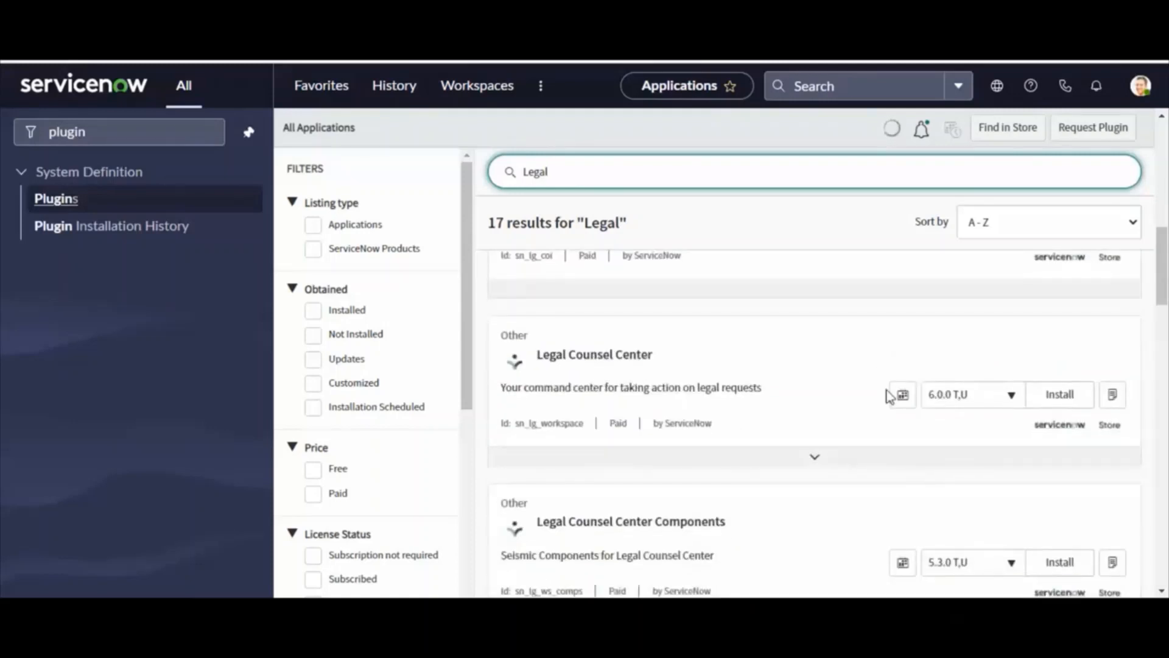
scroll(721, 490, "down", 2)
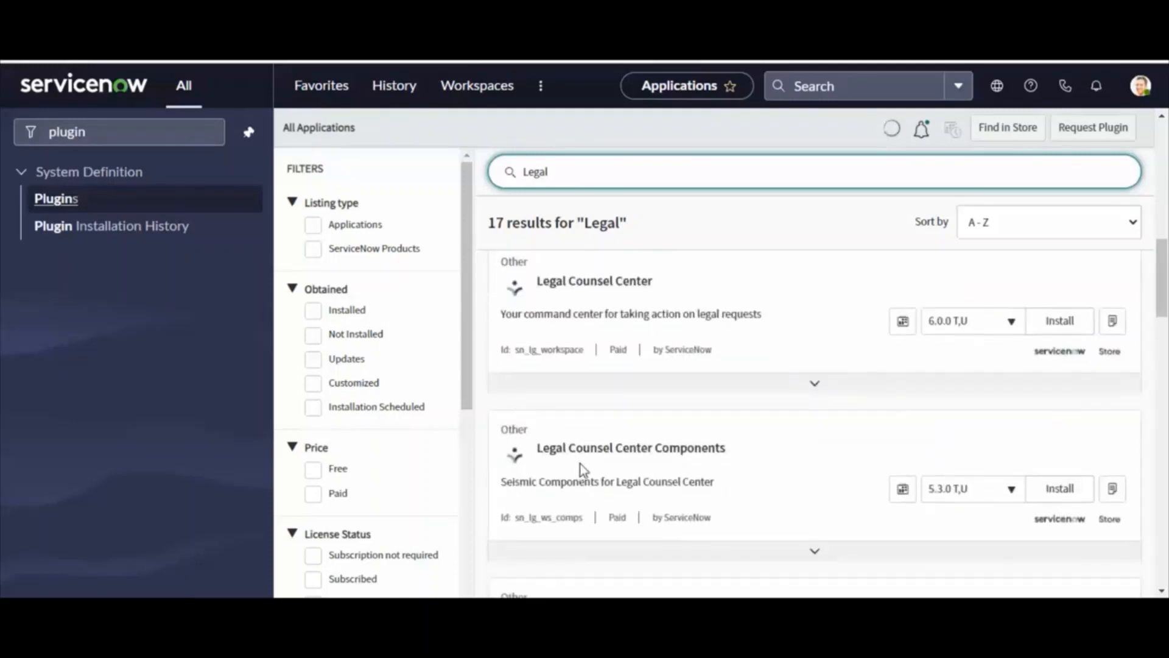
scroll(803, 474, "down", 4)
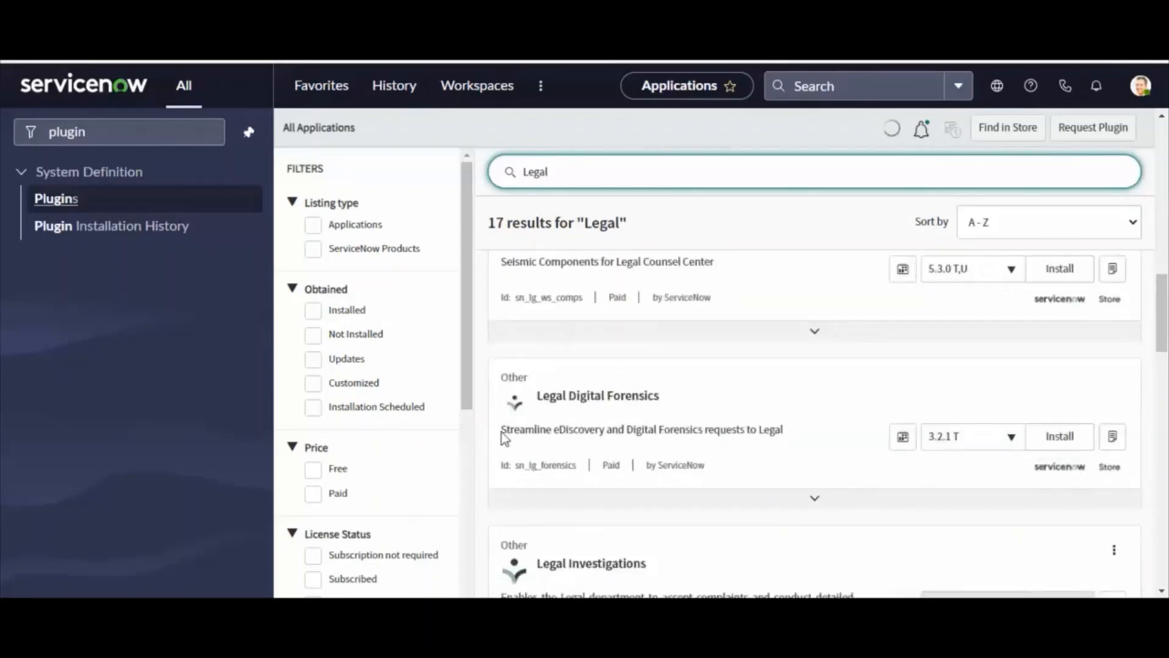
scroll(824, 466, "down", 2)
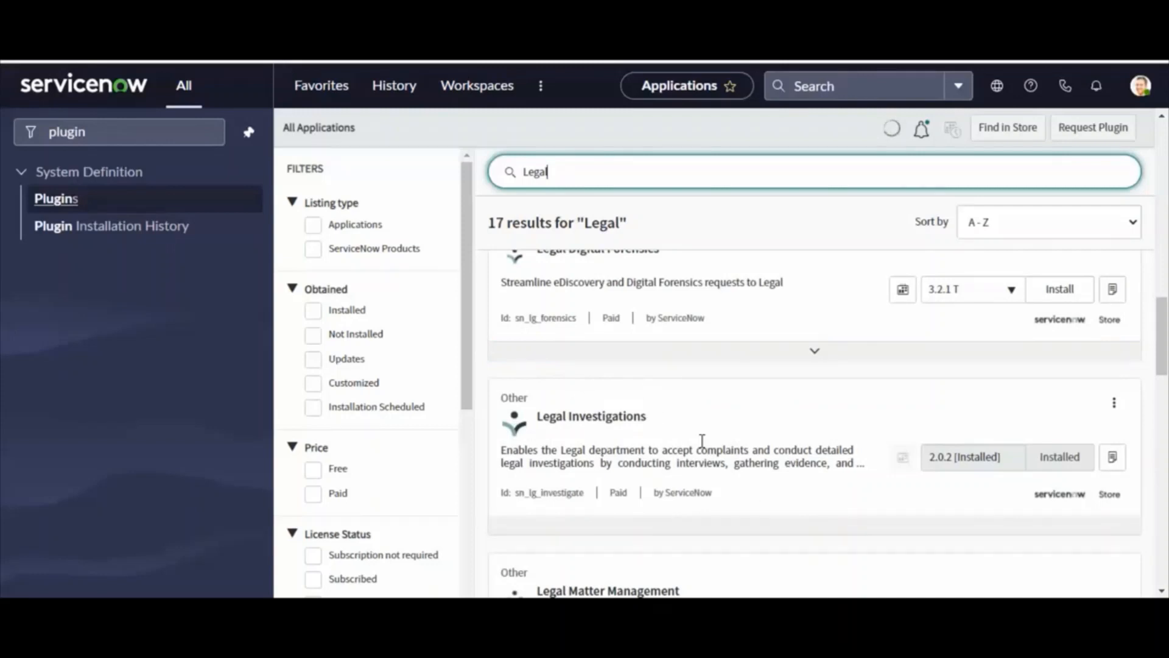
scroll(736, 503, "down", 2)
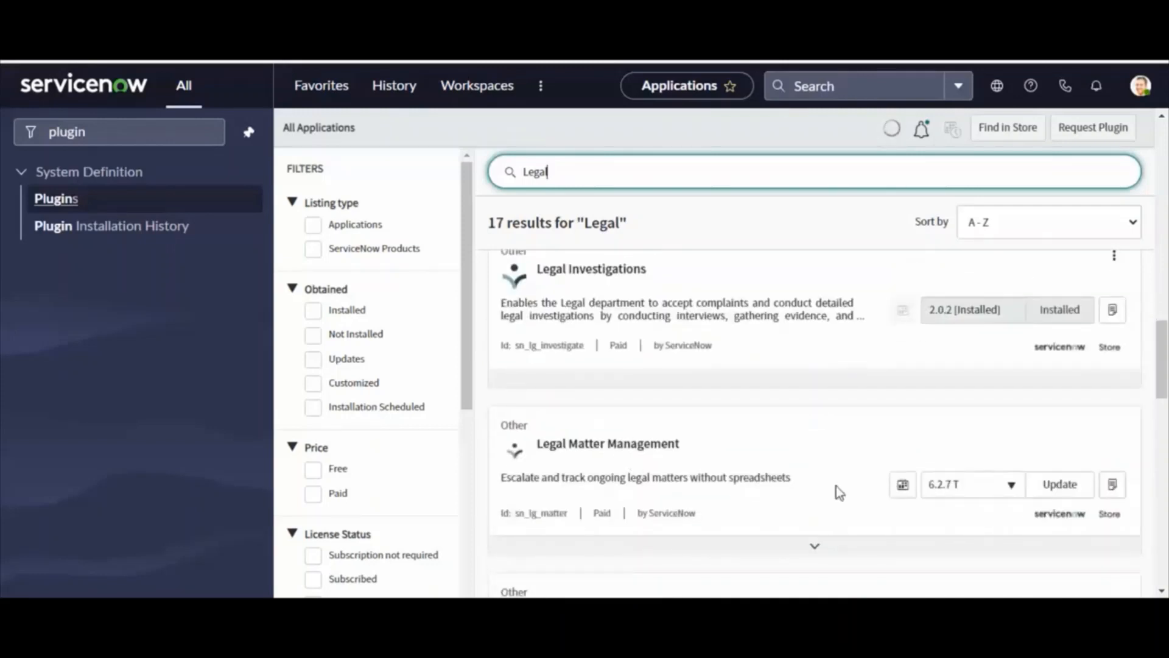
scroll(743, 473, "down", 3)
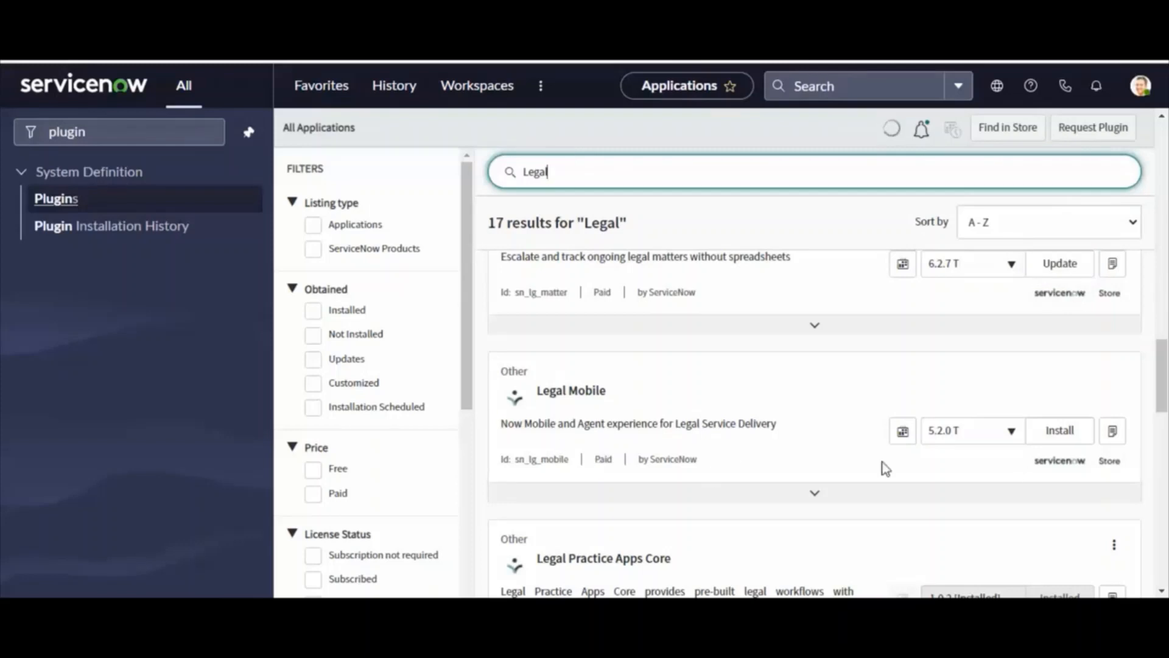
scroll(679, 462, "down", 3)
scroll(652, 533, "down", 2)
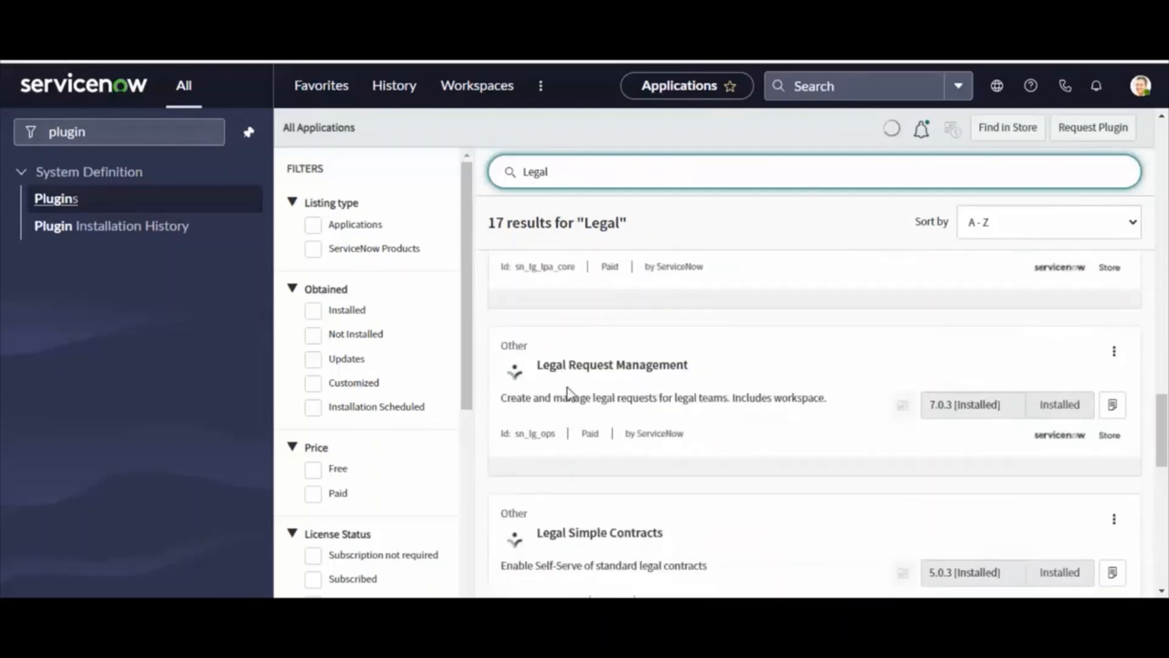
scroll(571, 395, "up", 10)
scroll(587, 357, "up", 2)
scroll(645, 428, "down", 10)
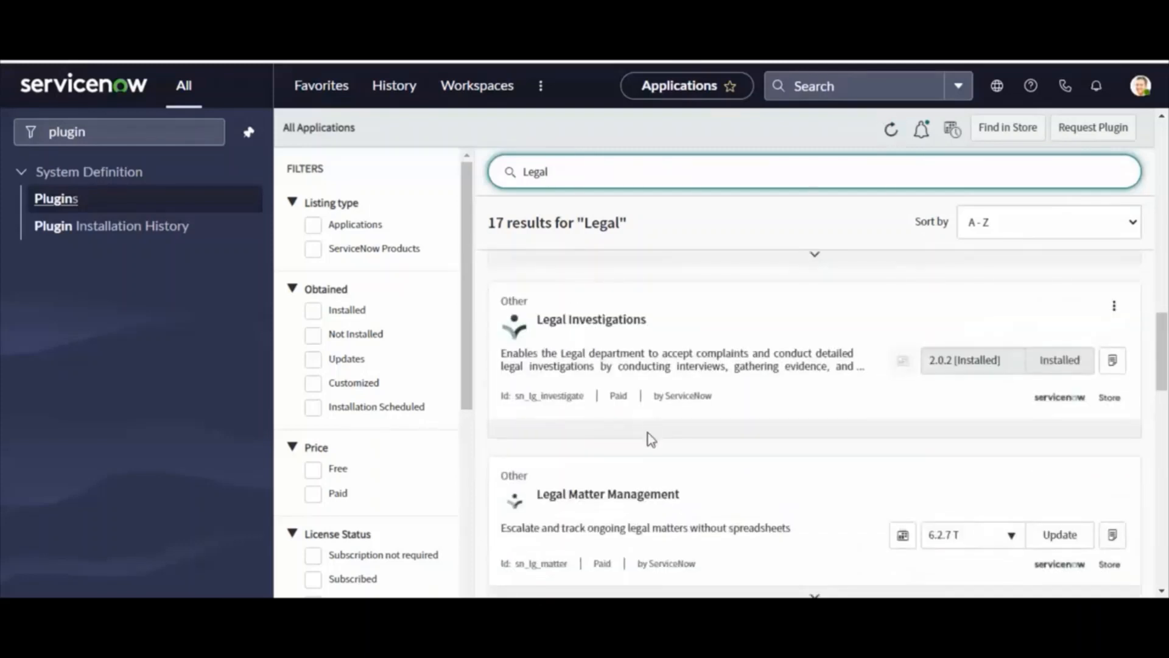
scroll(654, 443, "down", 2)
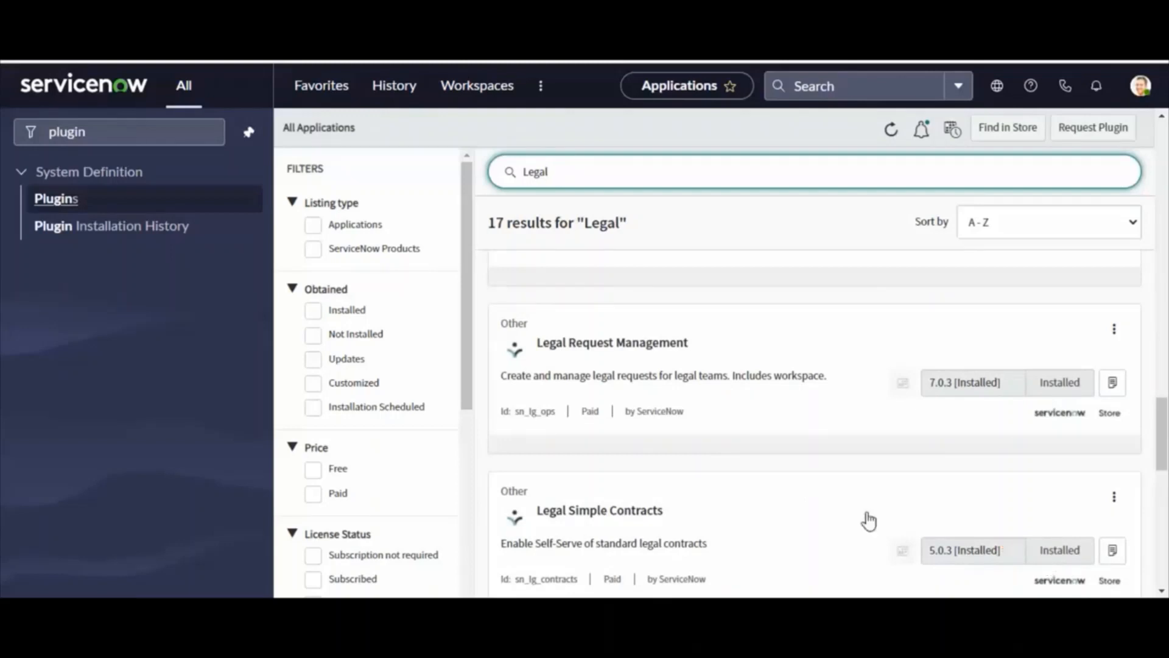
scroll(868, 520, "down", 2)
scroll(871, 524, "up", 10)
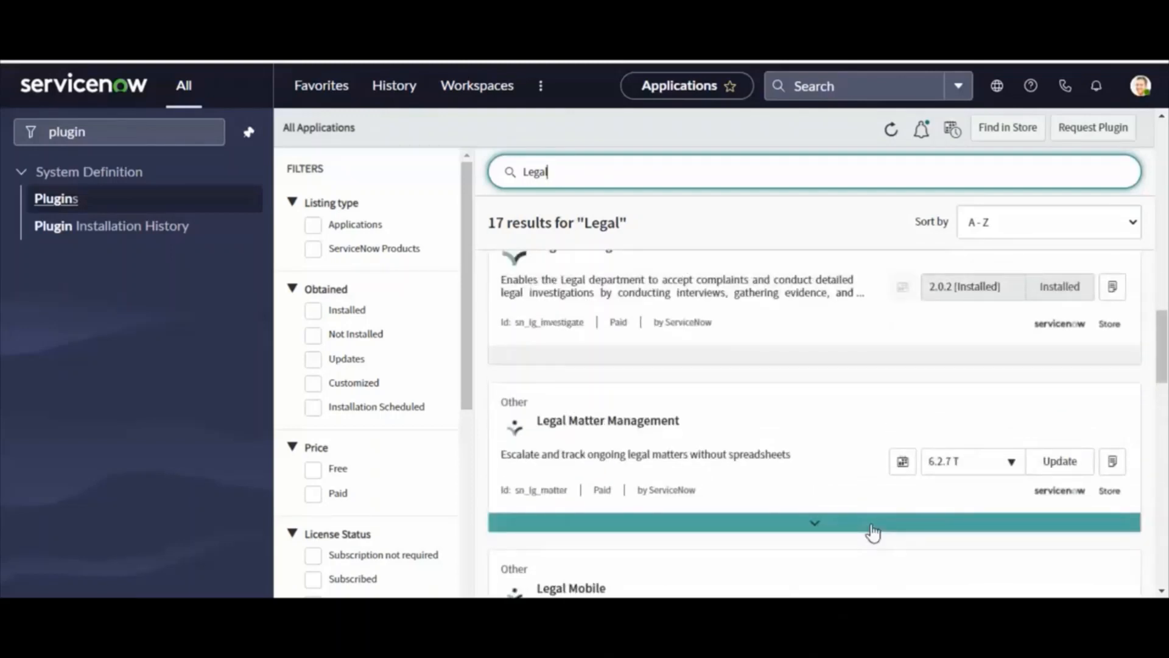
scroll(873, 532, "up", 3)
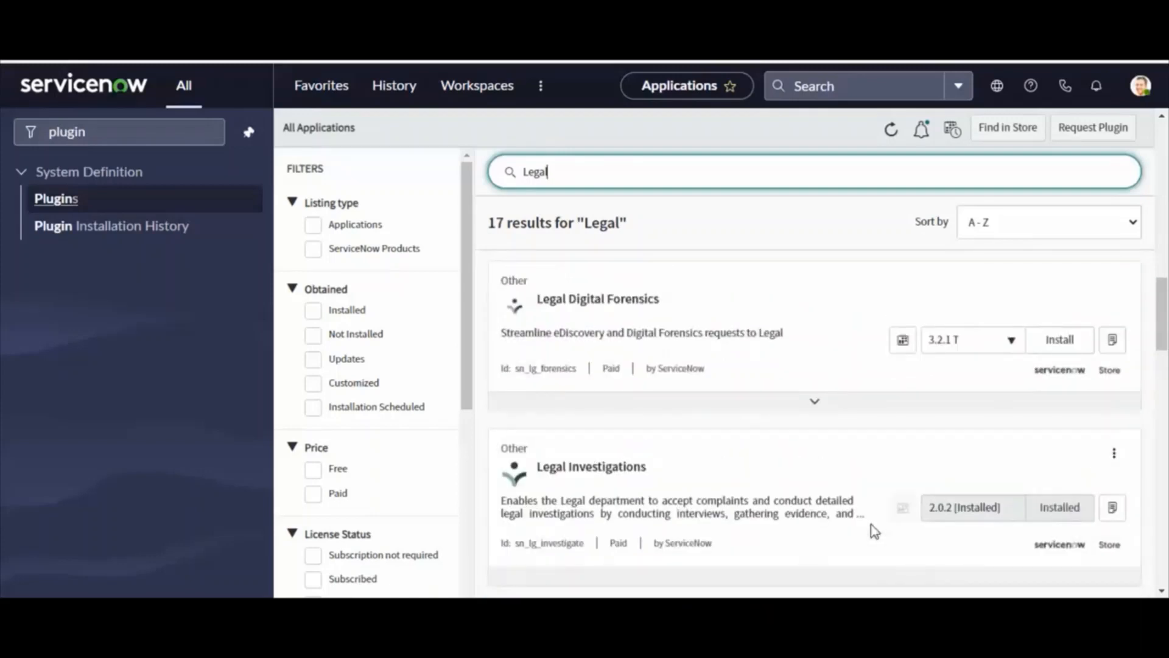
scroll(916, 507, "up", 3)
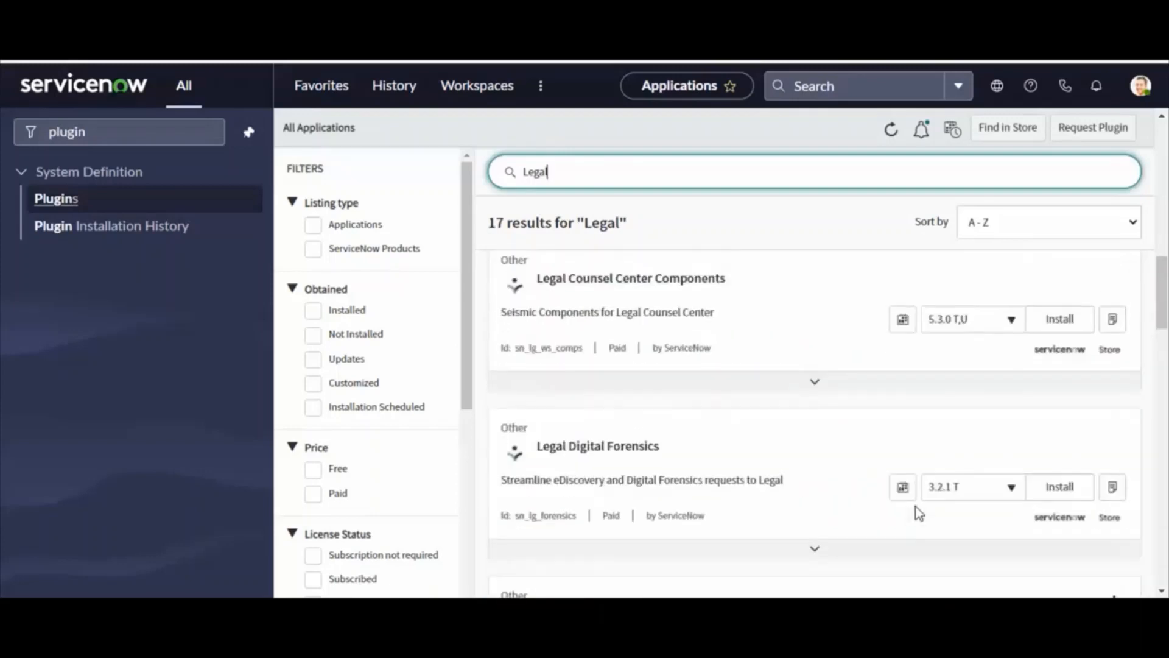
scroll(919, 509, "up", 3)
scroll(920, 513, "up", 5)
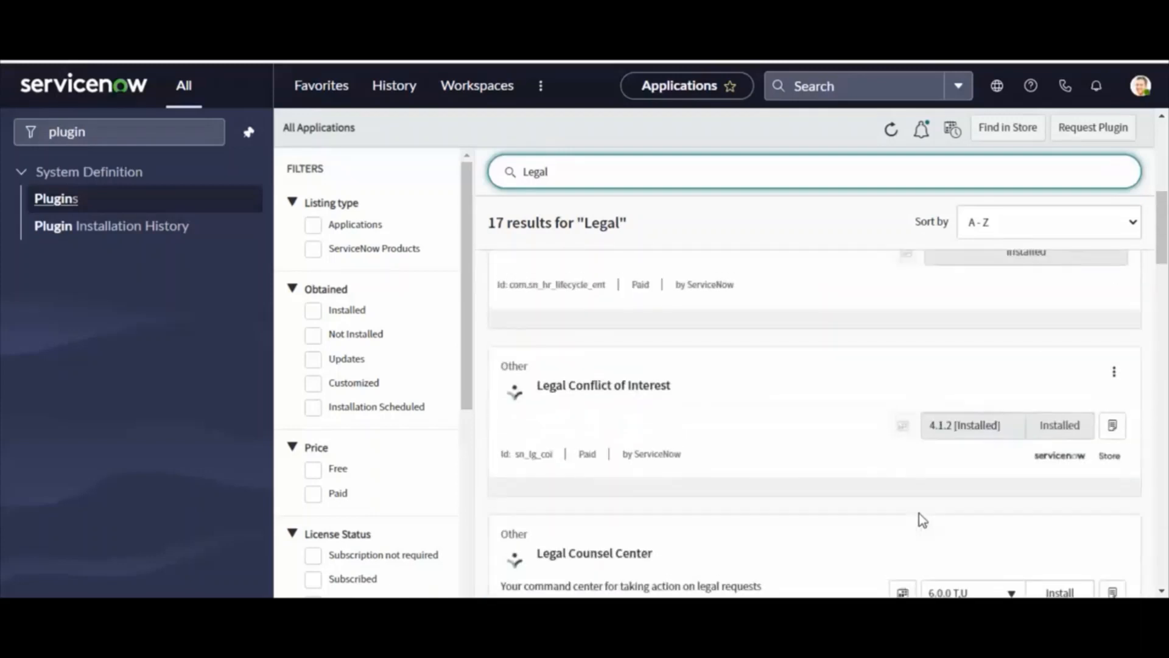
scroll(919, 513, "down", 4)
scroll(919, 512, "down", 9)
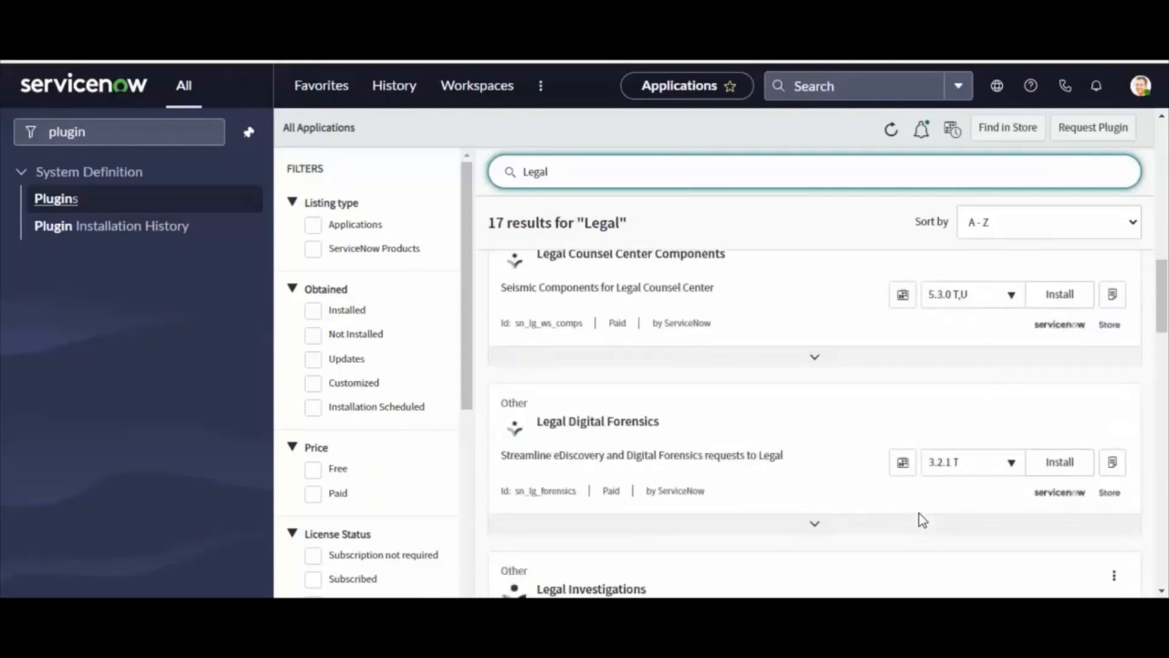
Install the Legal Digital Forensics application, version 3.2.1, with demo data loaded.
scroll(920, 514, "up", 5)
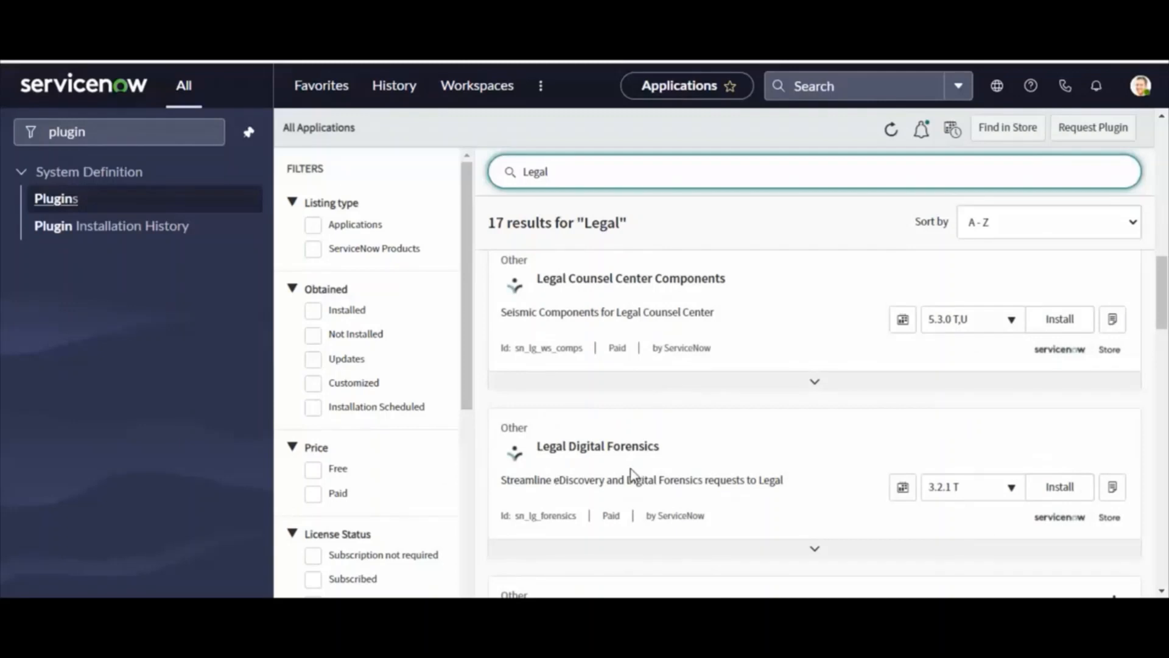
left_click(1049, 489)
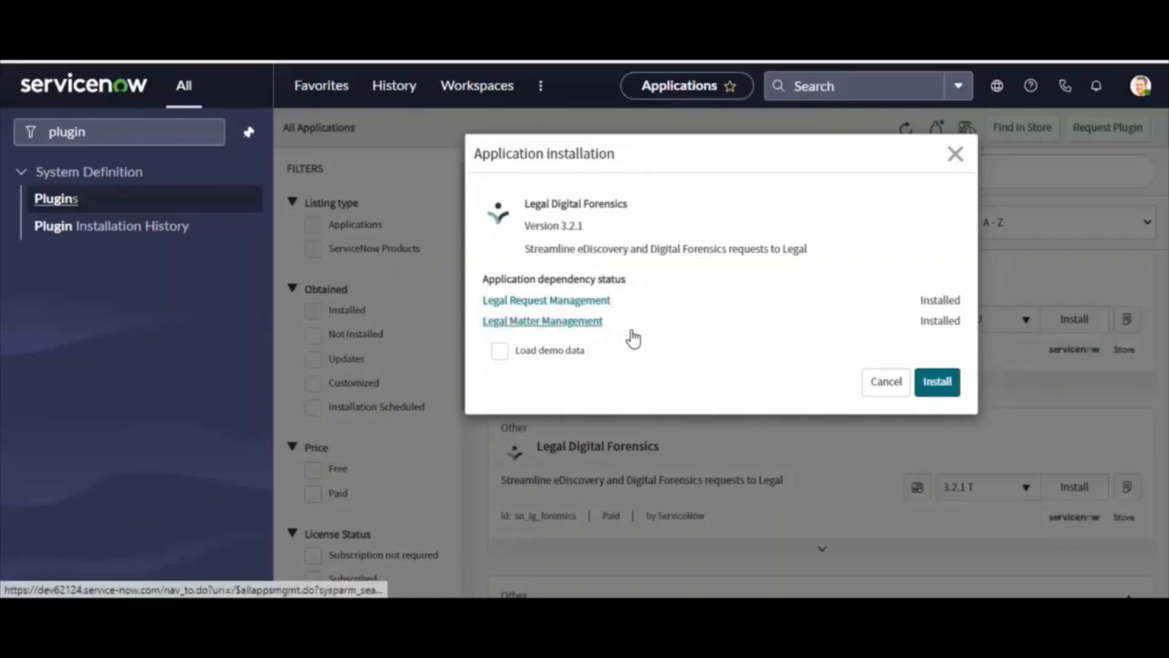
left_click(499, 351)
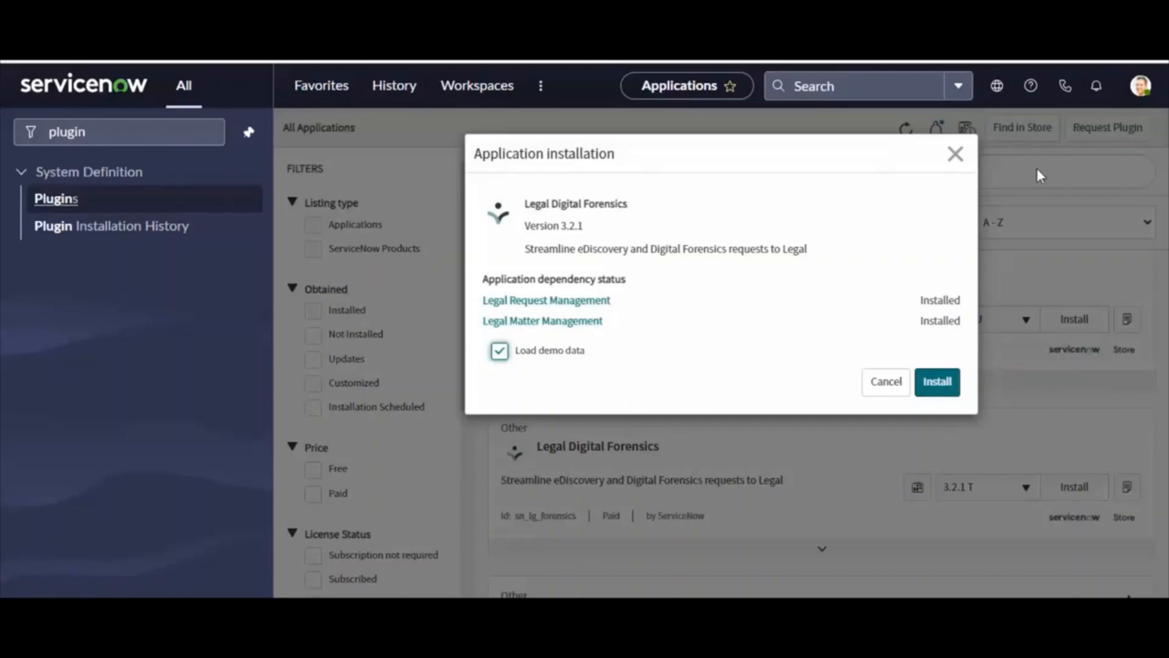
left_click(938, 382)
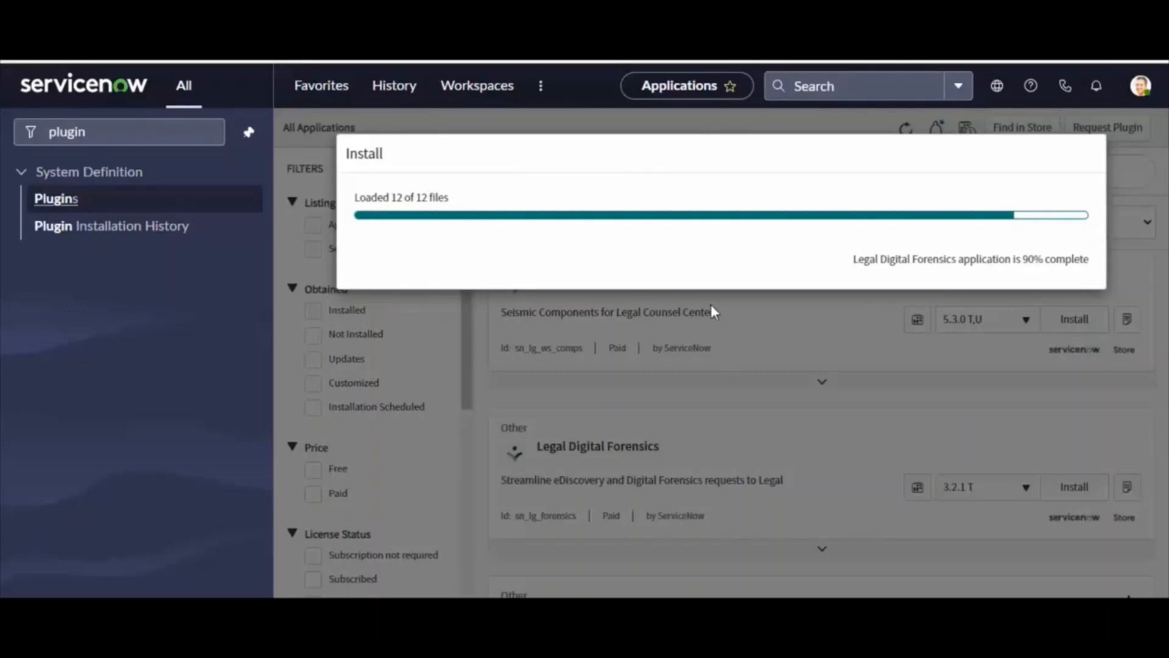
Return to the home page, open Plugin Installation History and look through the listed upgrades.
left_click(80, 97)
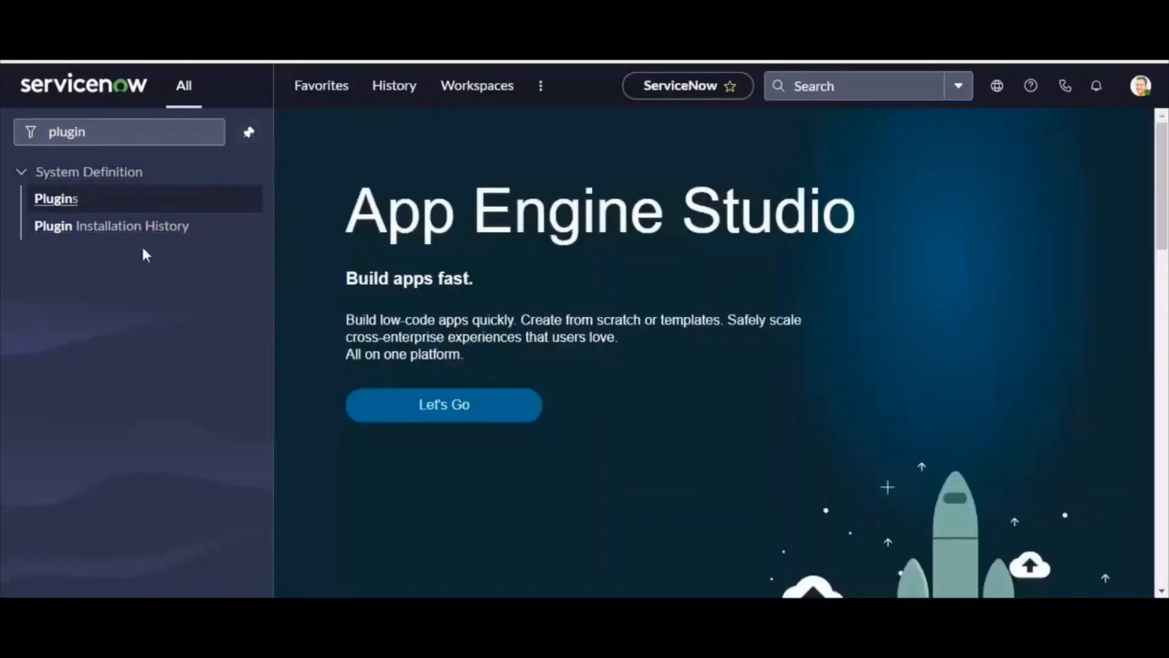
left_click(94, 235)
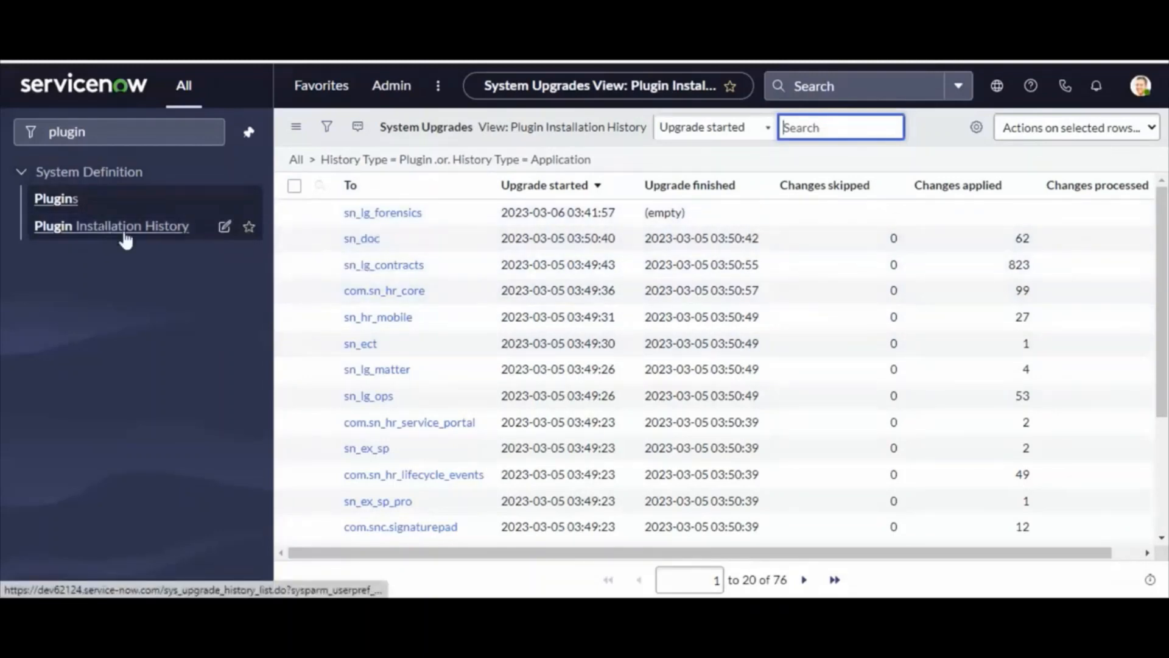
scroll(414, 390, "down", 3)
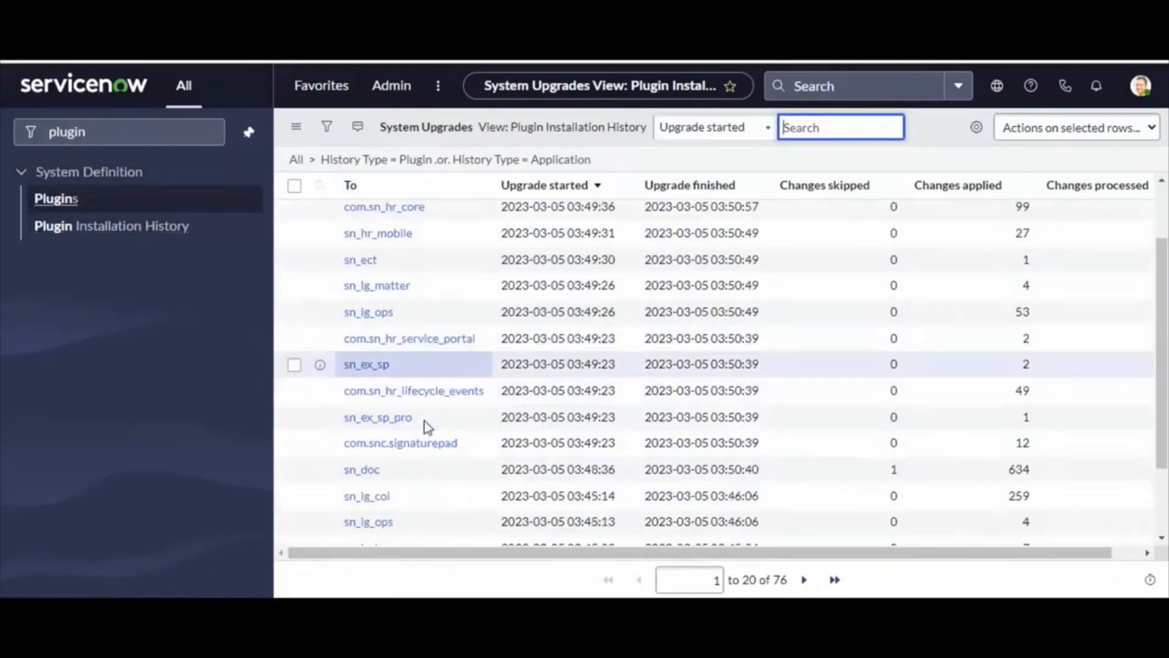
scroll(425, 422, "up", 3)
Filter the plugin installation history by adding an AND condition: Created on 2023-03-05, alongside the existing History Type conditions.
left_click(327, 127)
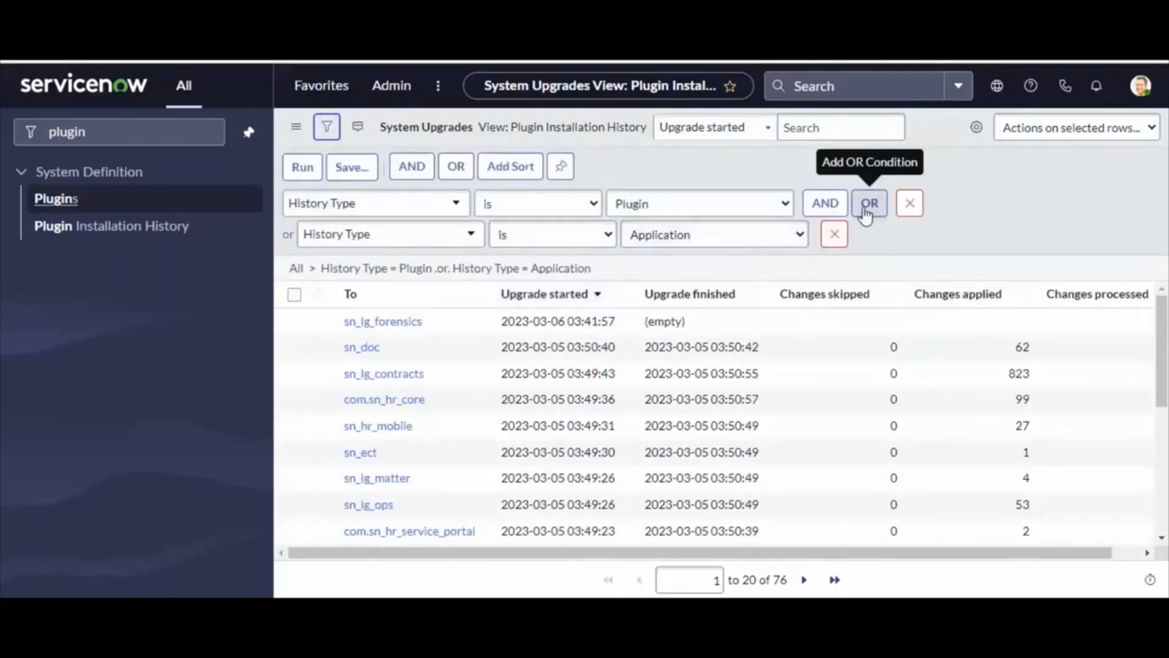
left_click(867, 207)
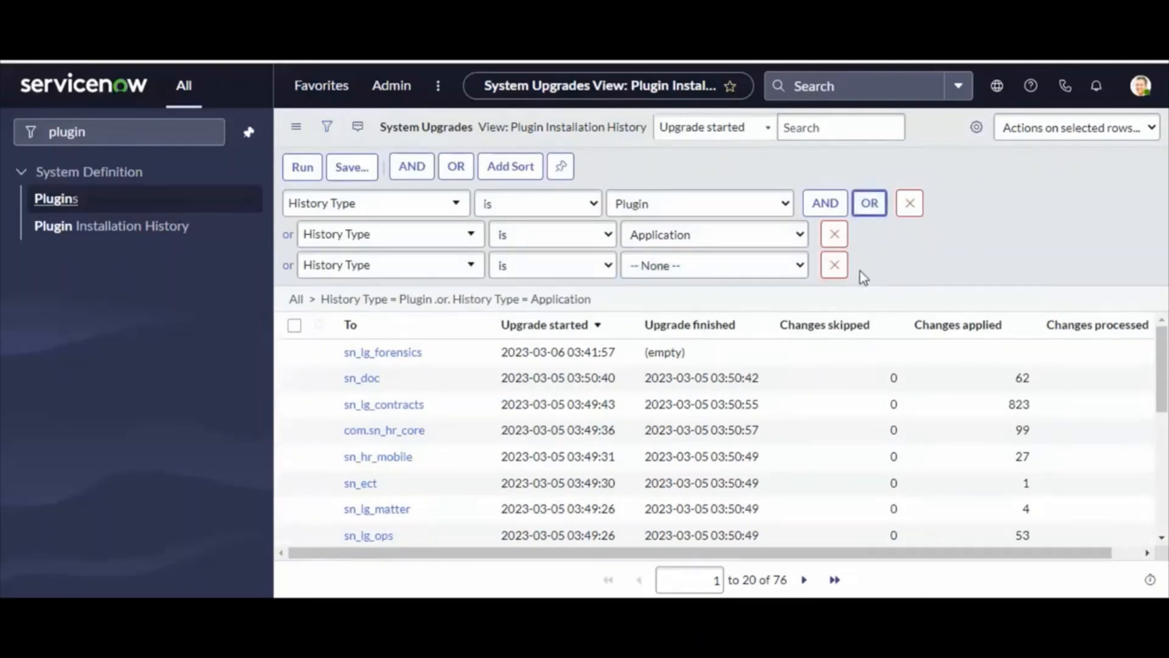
left_click(833, 267)
left_click(824, 202)
left_click(369, 292)
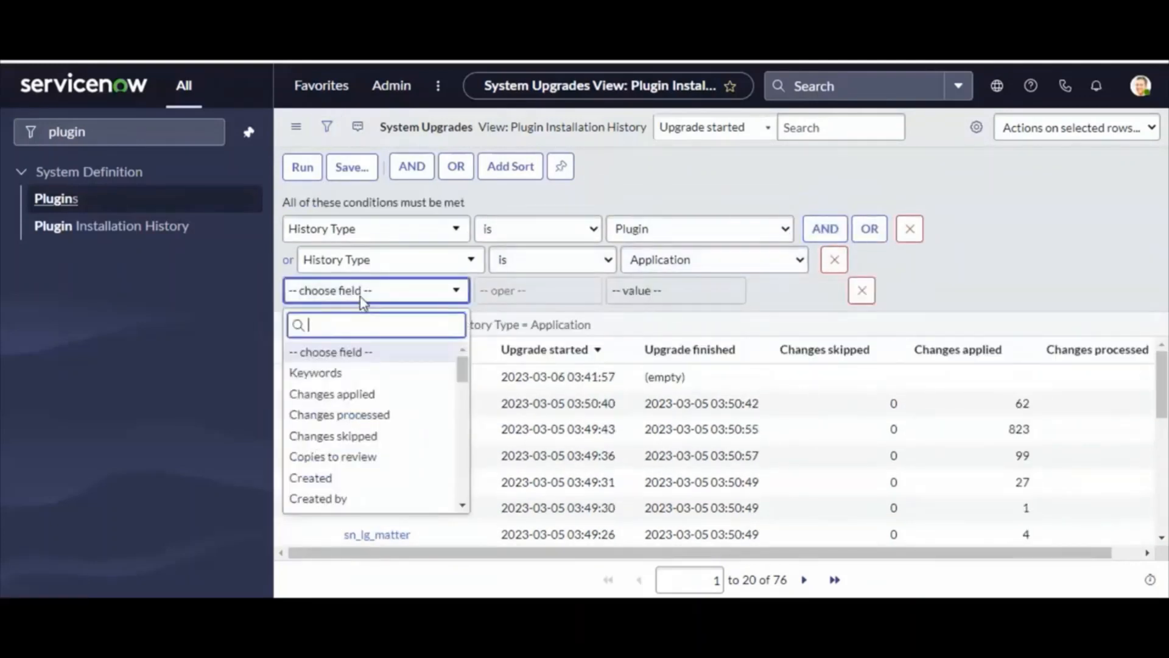
type("cre")
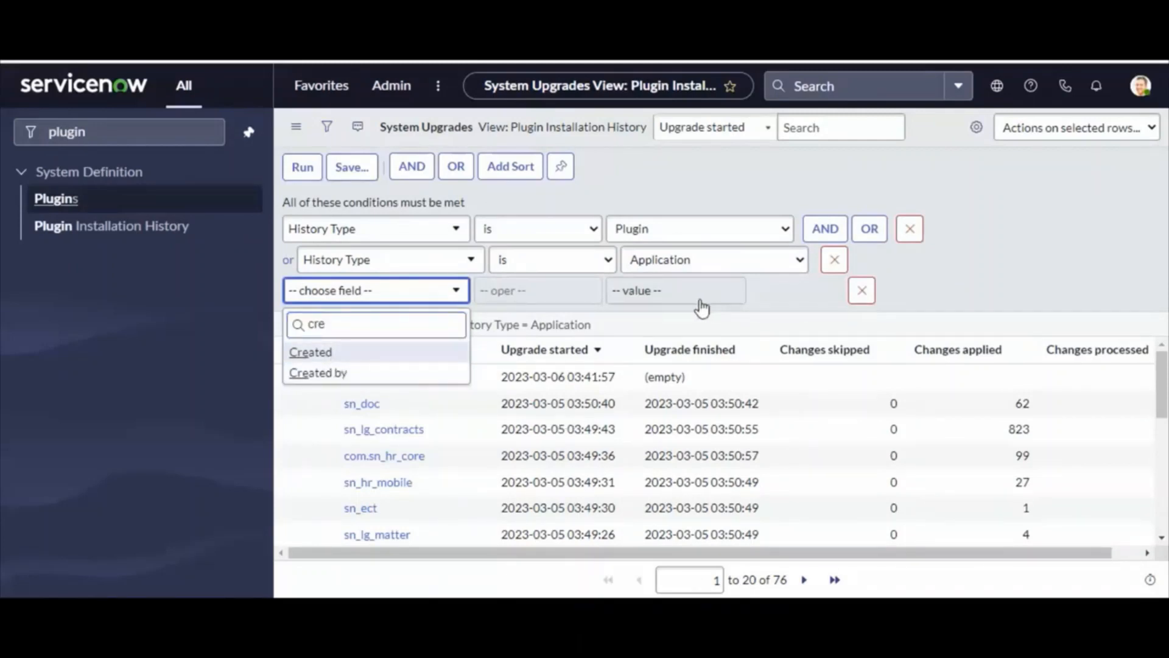
left_click(387, 351)
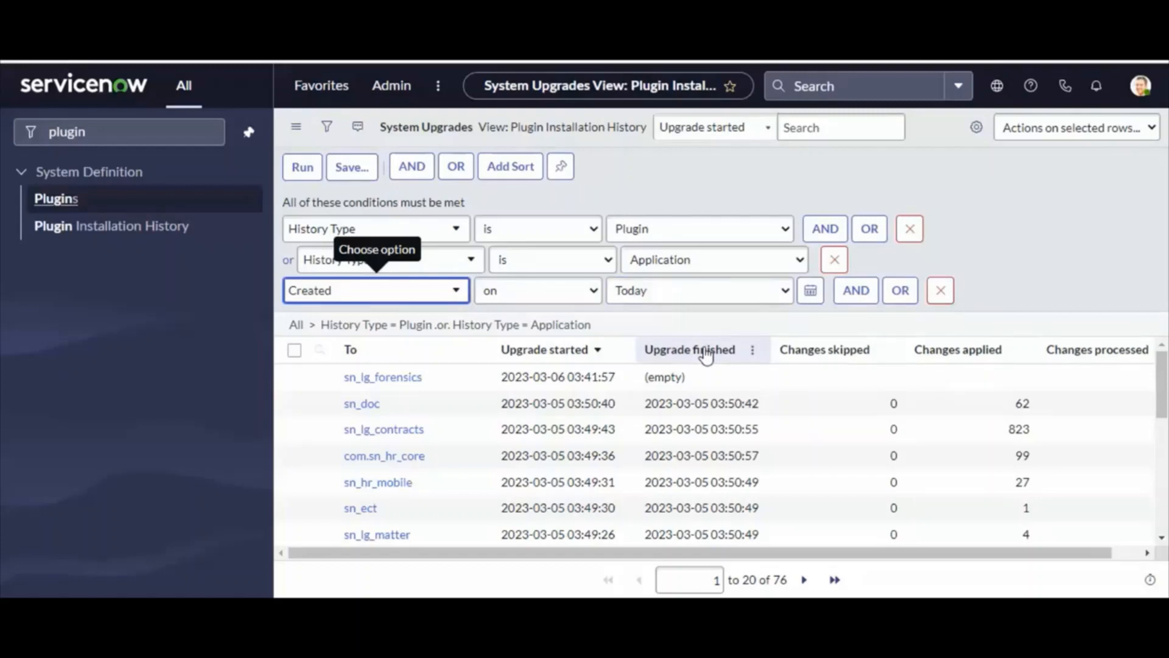
left_click(811, 290)
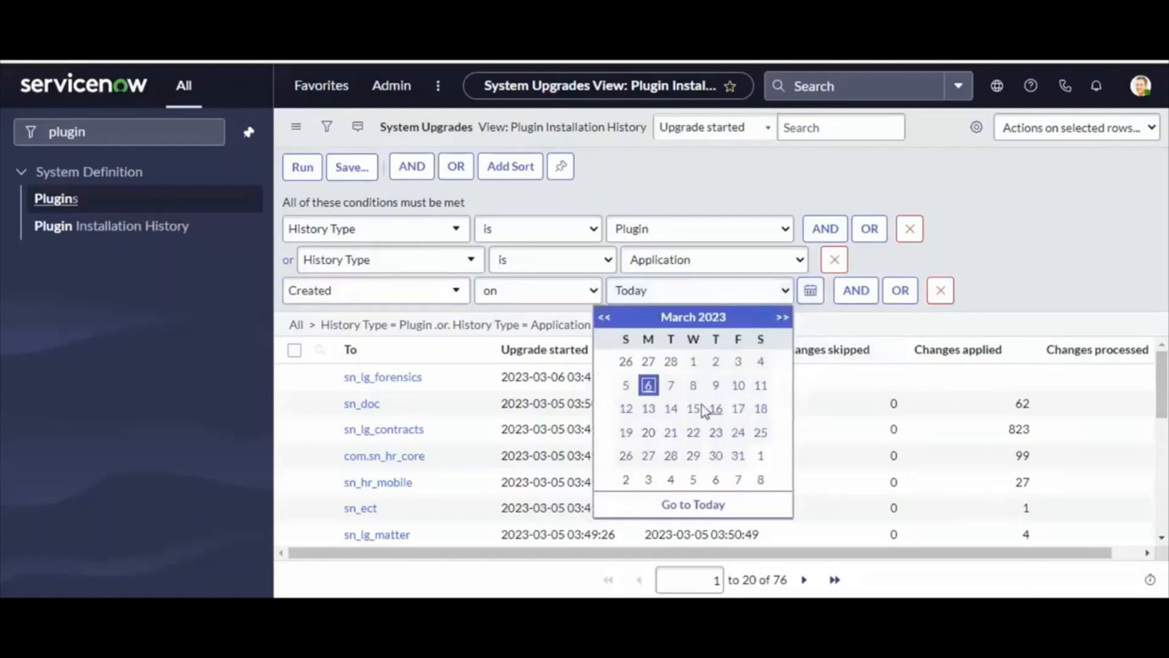
left_click(626, 385)
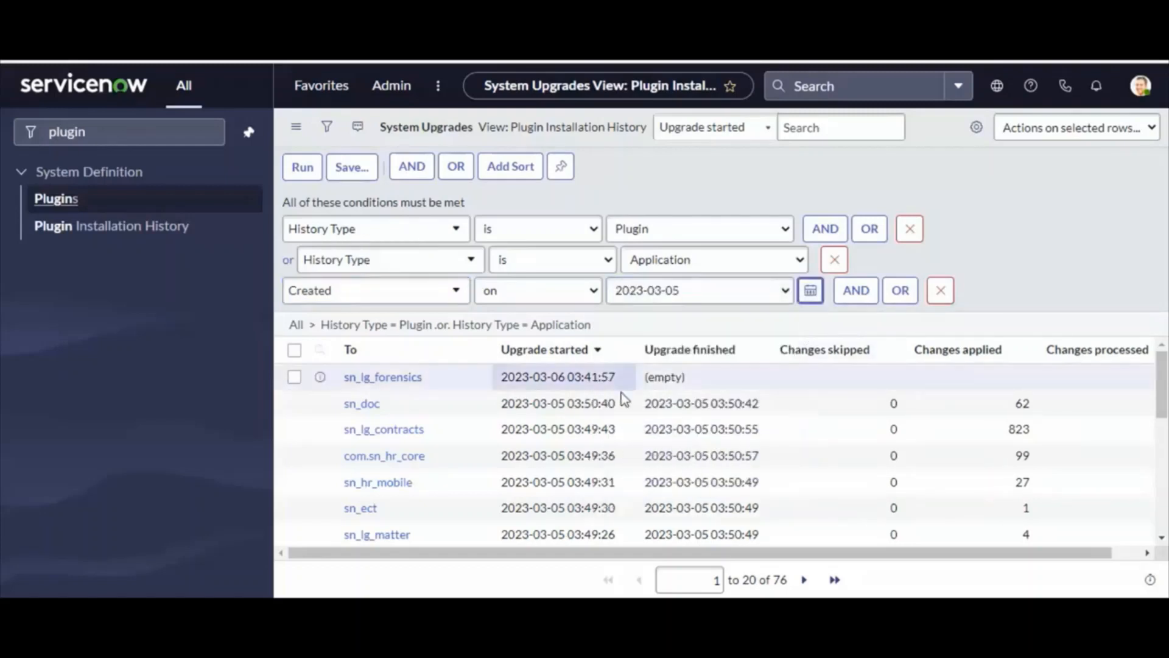
left_click(305, 173)
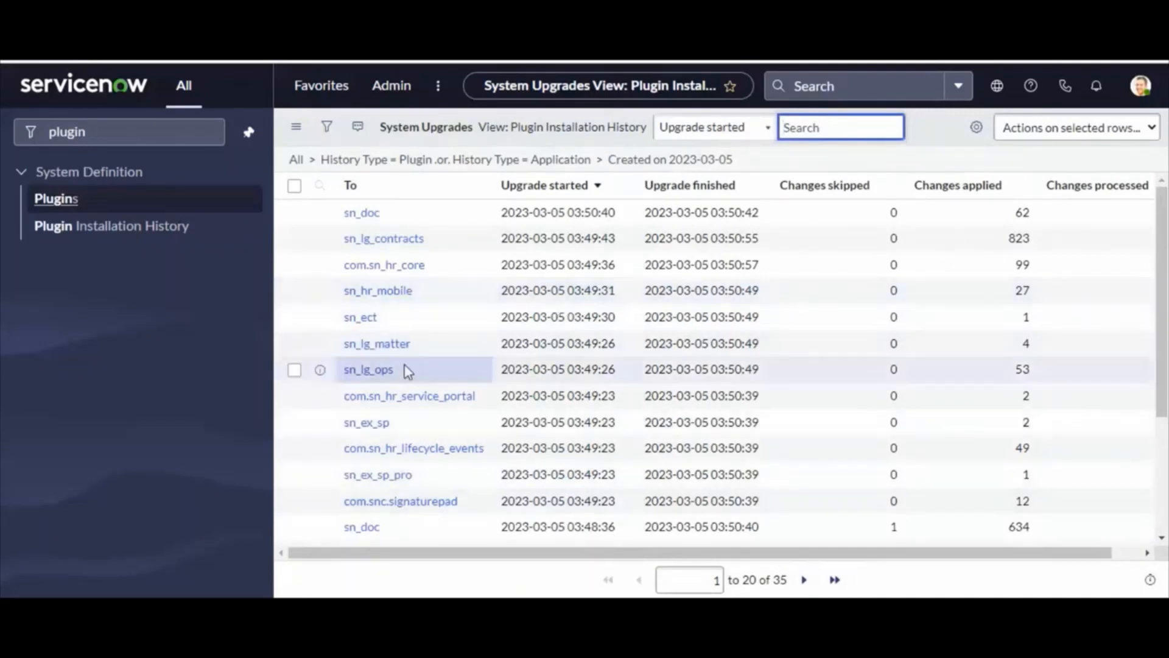
scroll(536, 453, "down", 3)
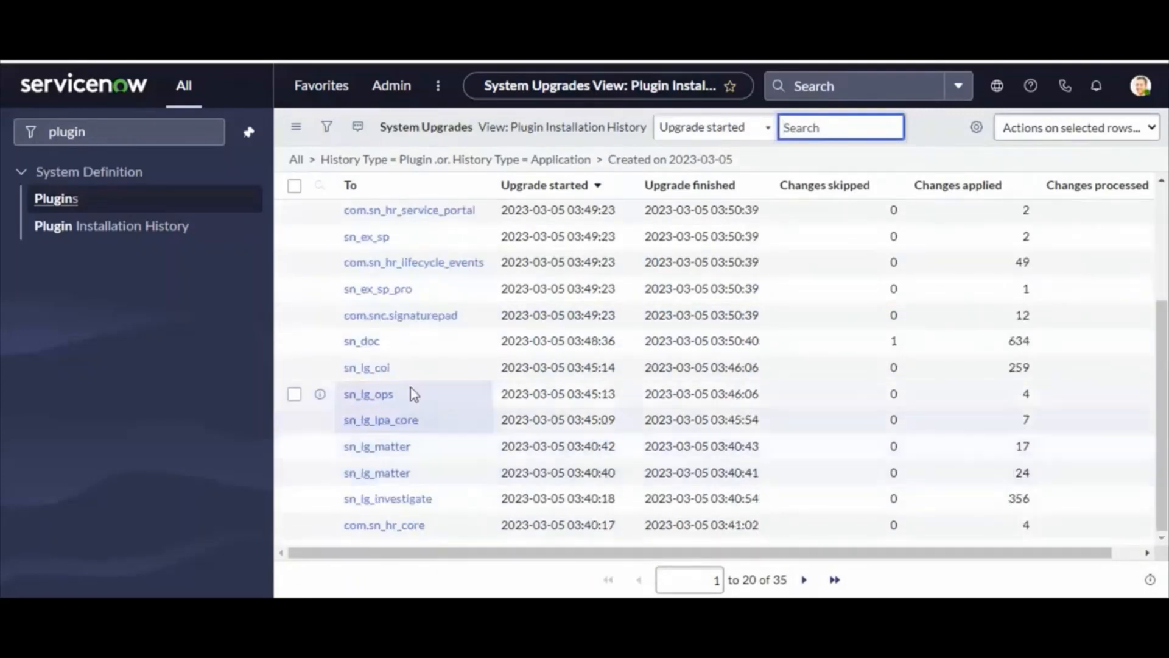
left_click_drag(408, 367, 326, 368)
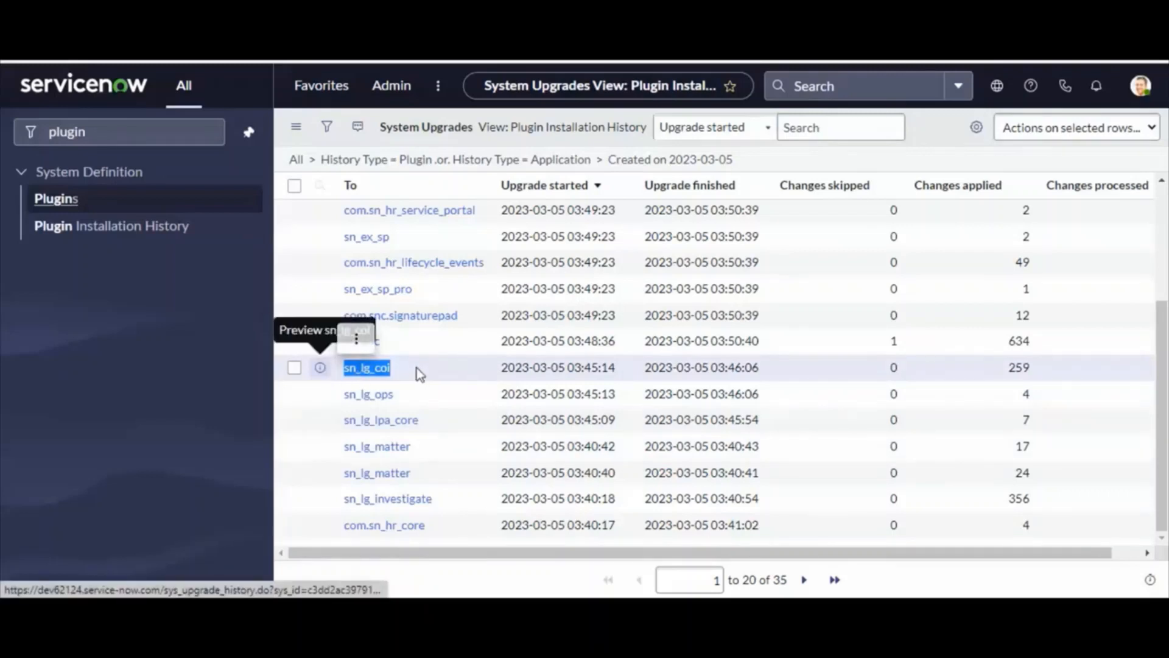
left_click_drag(408, 395, 337, 396)
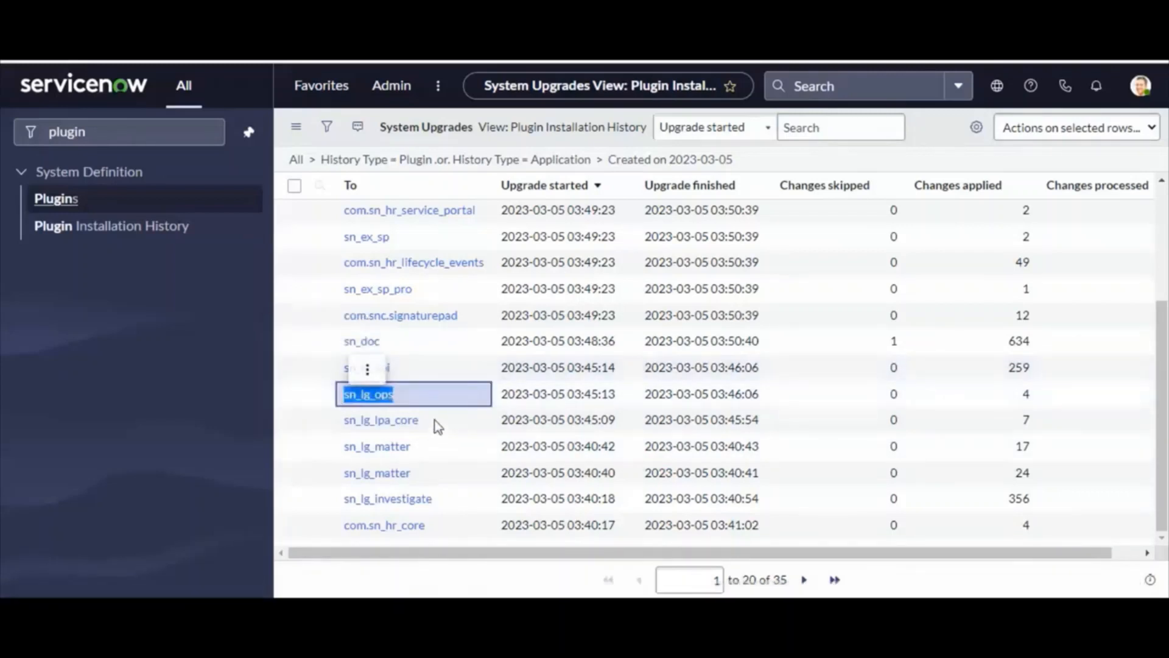
left_click_drag(434, 421, 338, 422)
left_click_drag(411, 448, 339, 449)
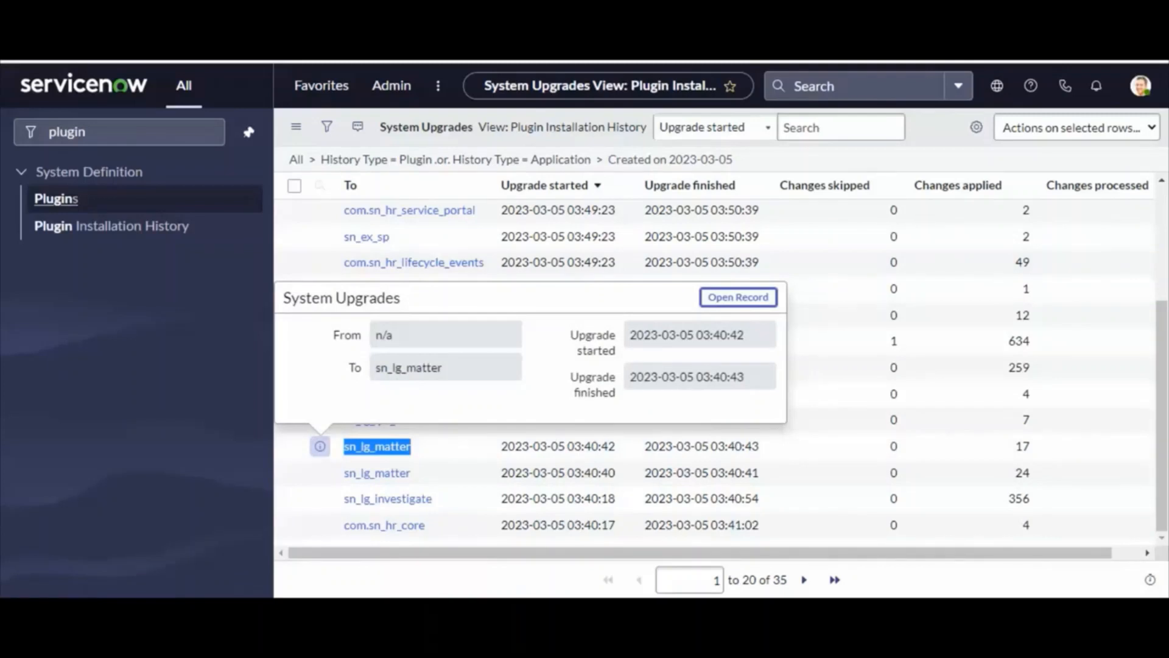
left_click(505, 37)
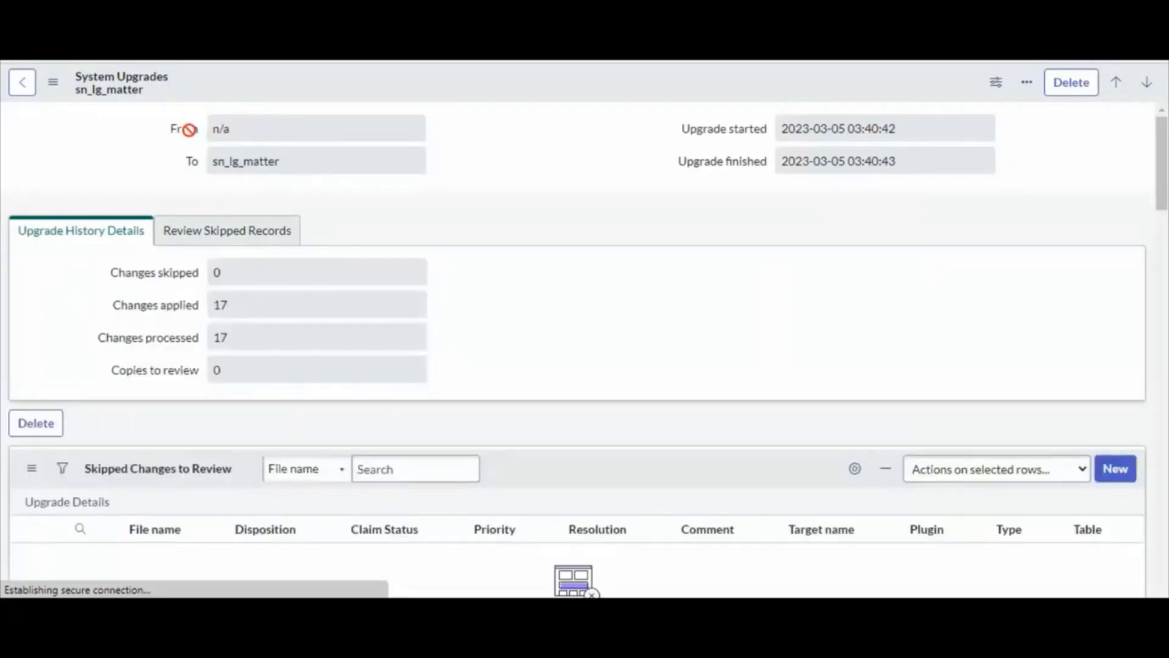
Examine the sn_lg_matter record's upgrade start and finish times and its skipped, applied, processed and copies-to-review figures.
left_click_drag(211, 168, 292, 173)
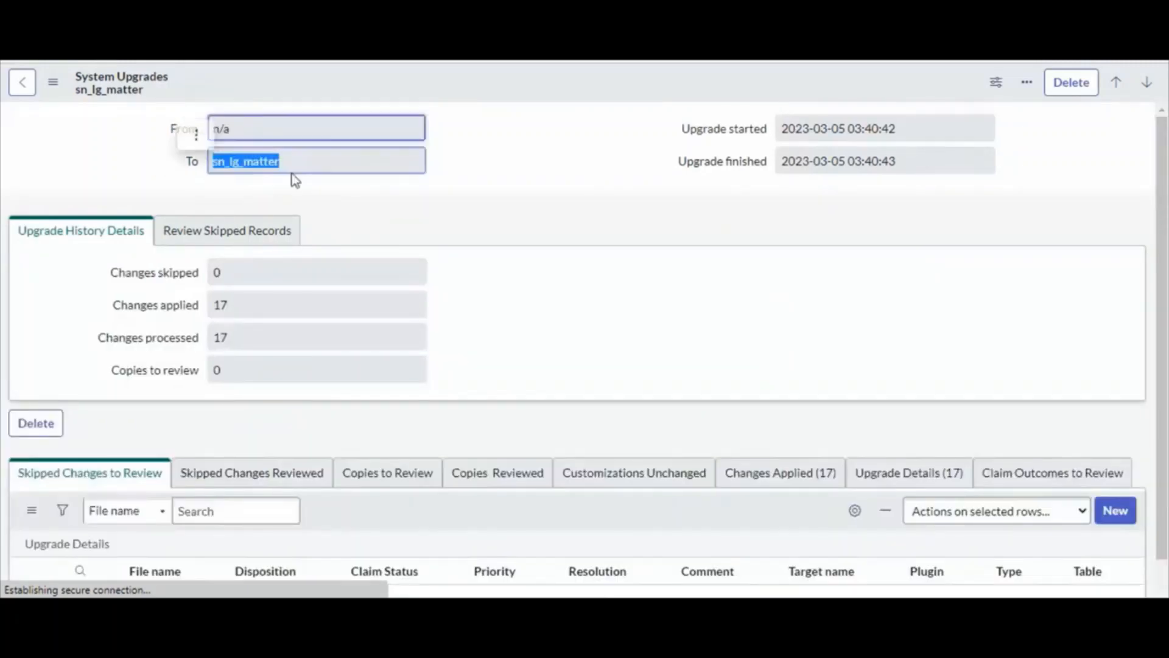
left_click_drag(654, 147, 880, 134)
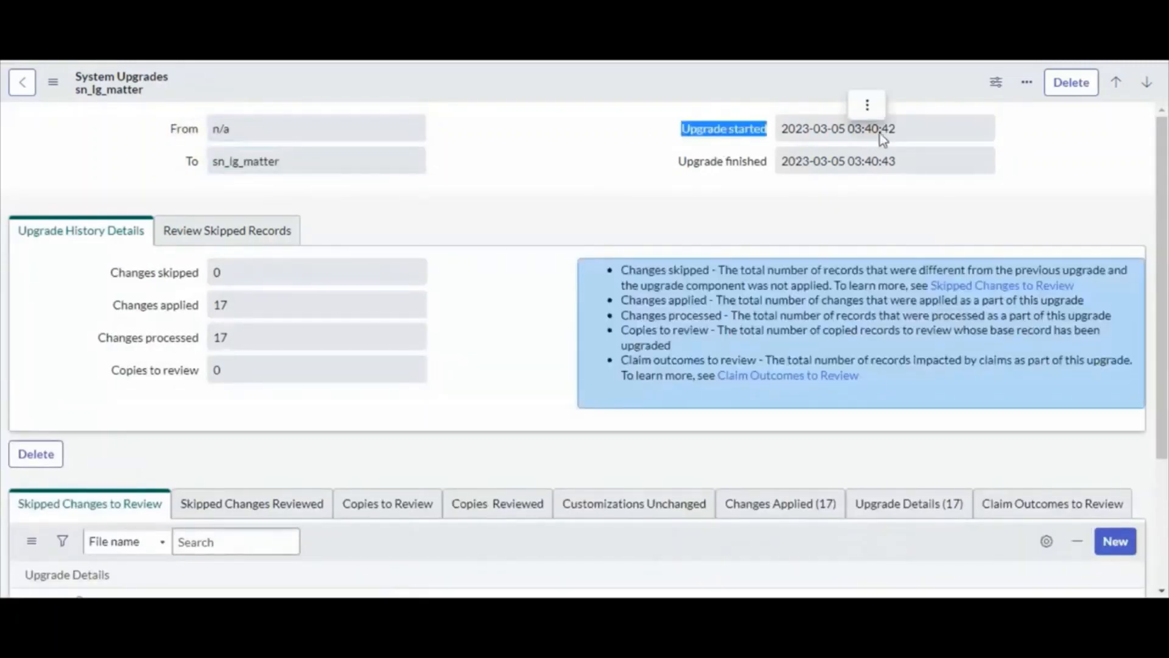
left_click_drag(652, 163, 933, 158)
left_click(897, 162)
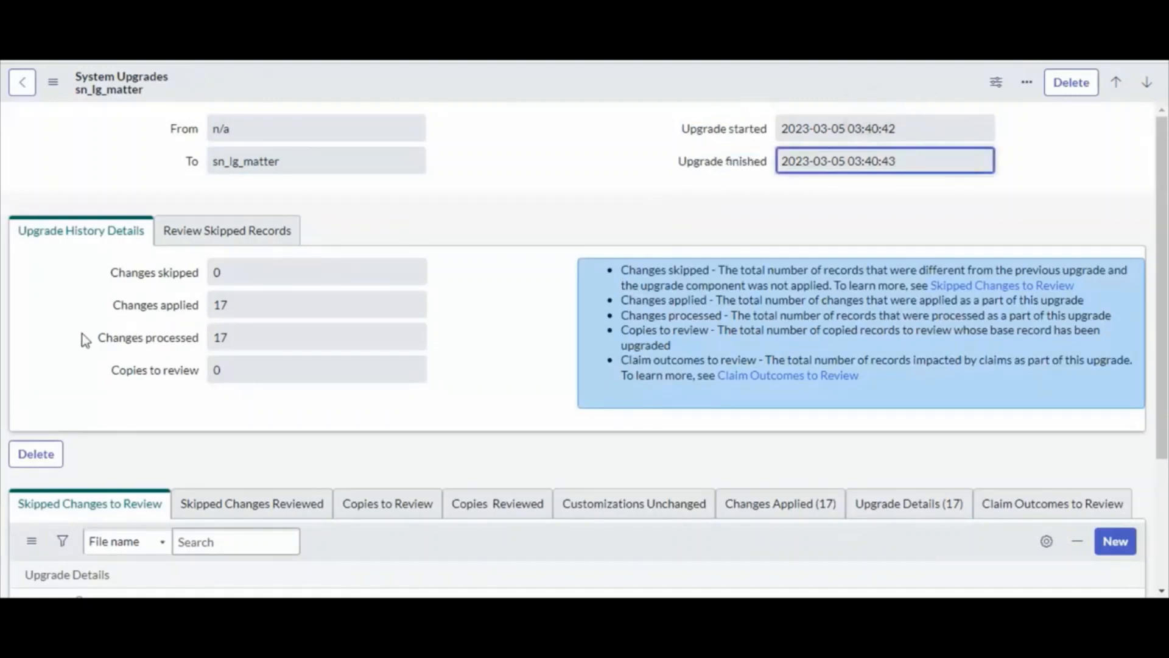
left_click_drag(101, 268, 257, 268)
left_click_drag(110, 304, 258, 305)
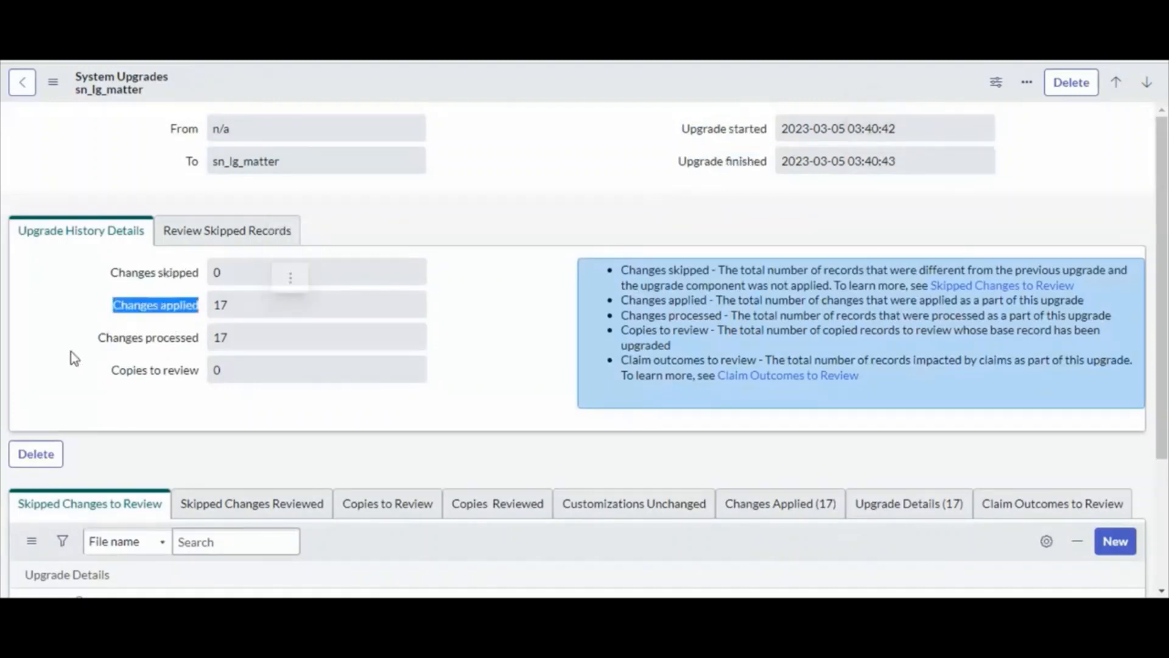
left_click_drag(71, 352, 248, 347)
left_click_drag(126, 370, 363, 393)
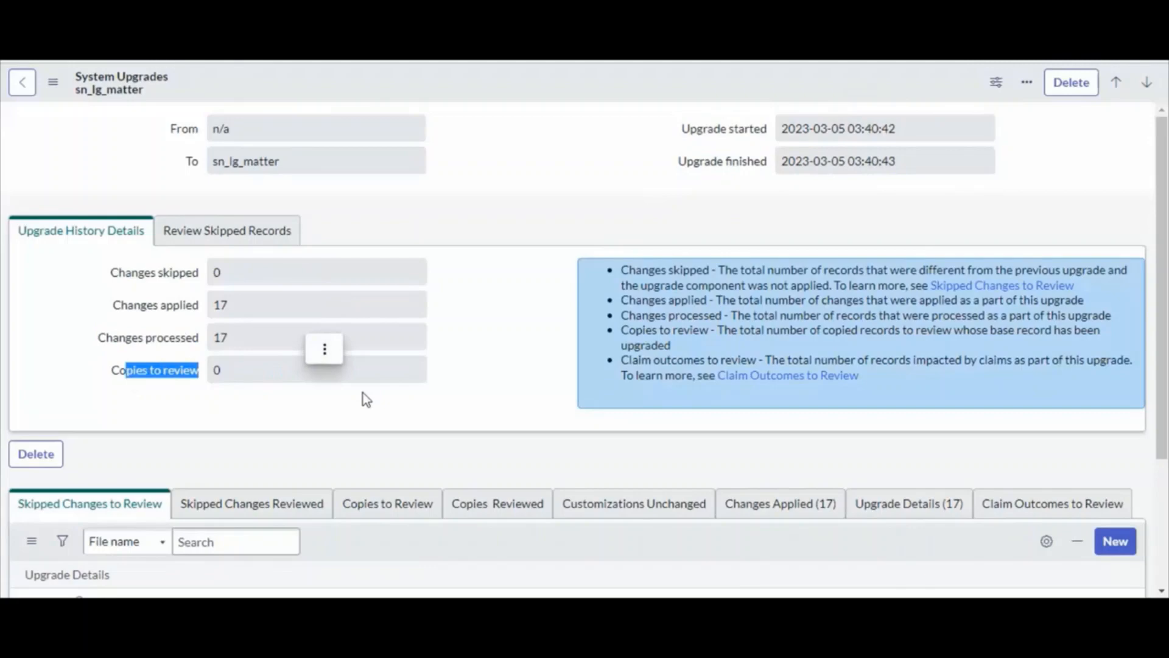
View the sn_lg_matter upgrade's skipped records information and look through its list of applied changes.
left_click(231, 239)
scroll(440, 412, "down", 3)
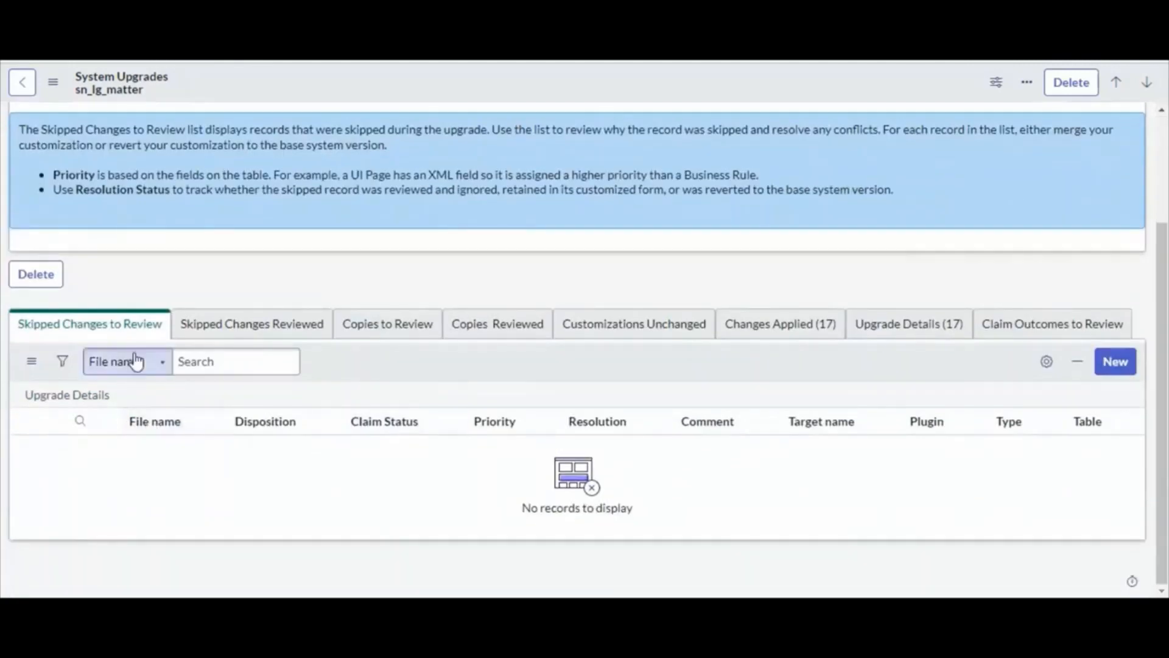
left_click(746, 329)
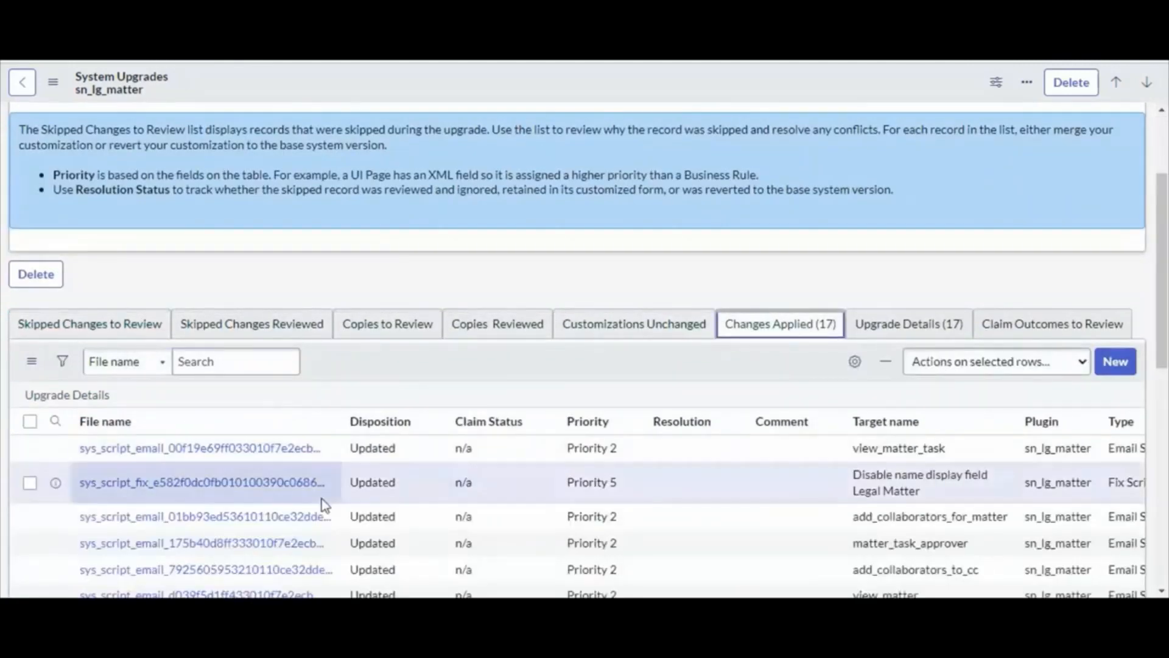
scroll(322, 499, "down", 3)
scroll(243, 514, "down", 5)
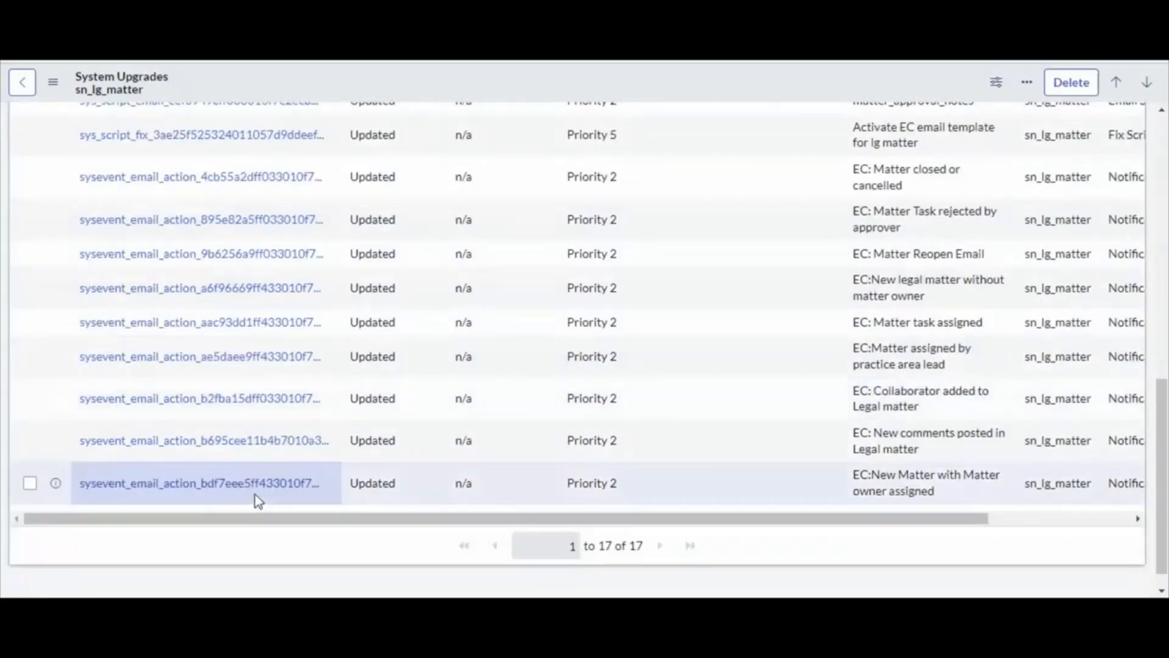
scroll(255, 494, "up", 10)
Look through the upgrade details of sn_lg_matter and view its claim outcomes to review.
left_click(906, 176)
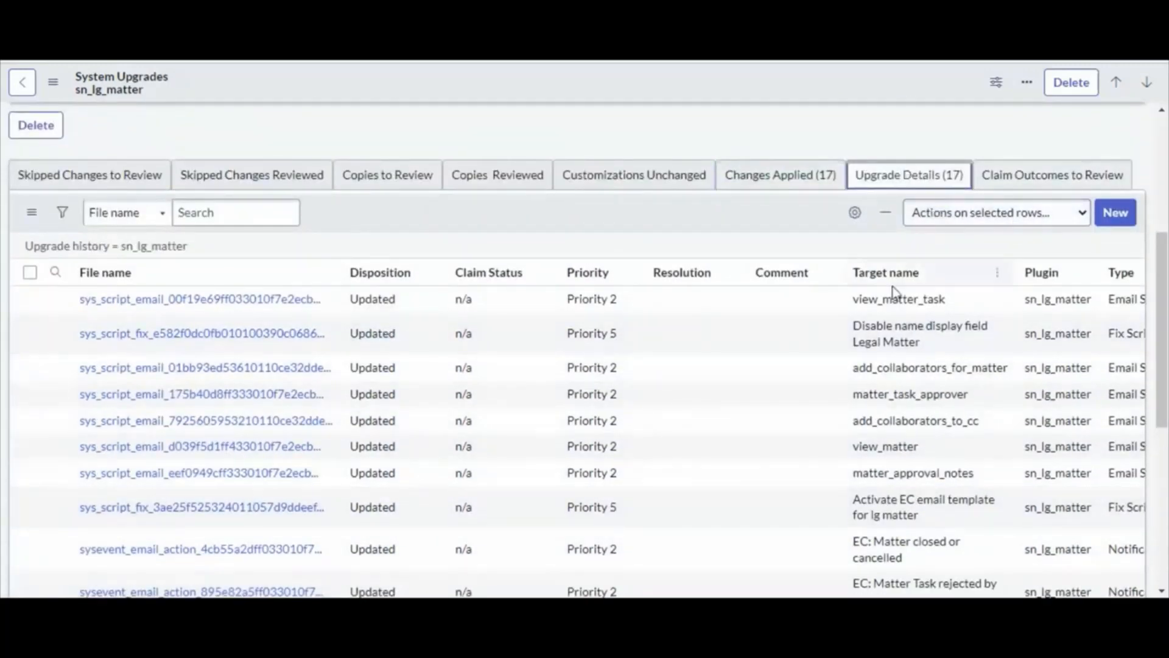
scroll(360, 396, "up", 1)
scroll(412, 402, "down", 5)
scroll(414, 399, "up", 8)
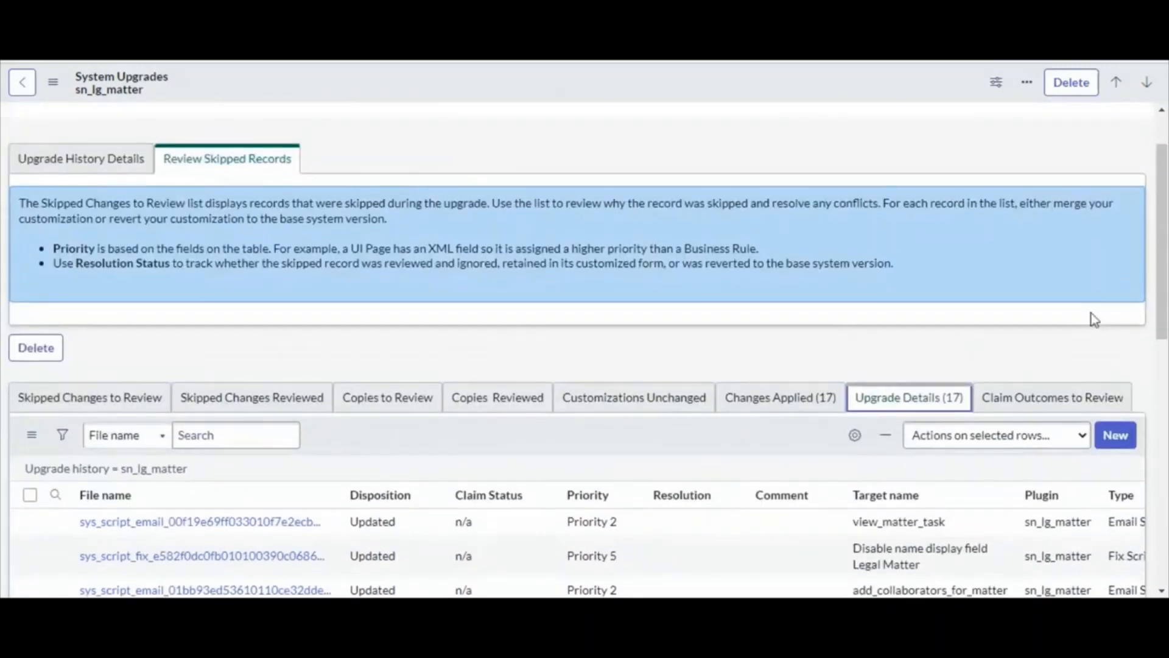
left_click(1036, 399)
scroll(525, 351, "up", 2)
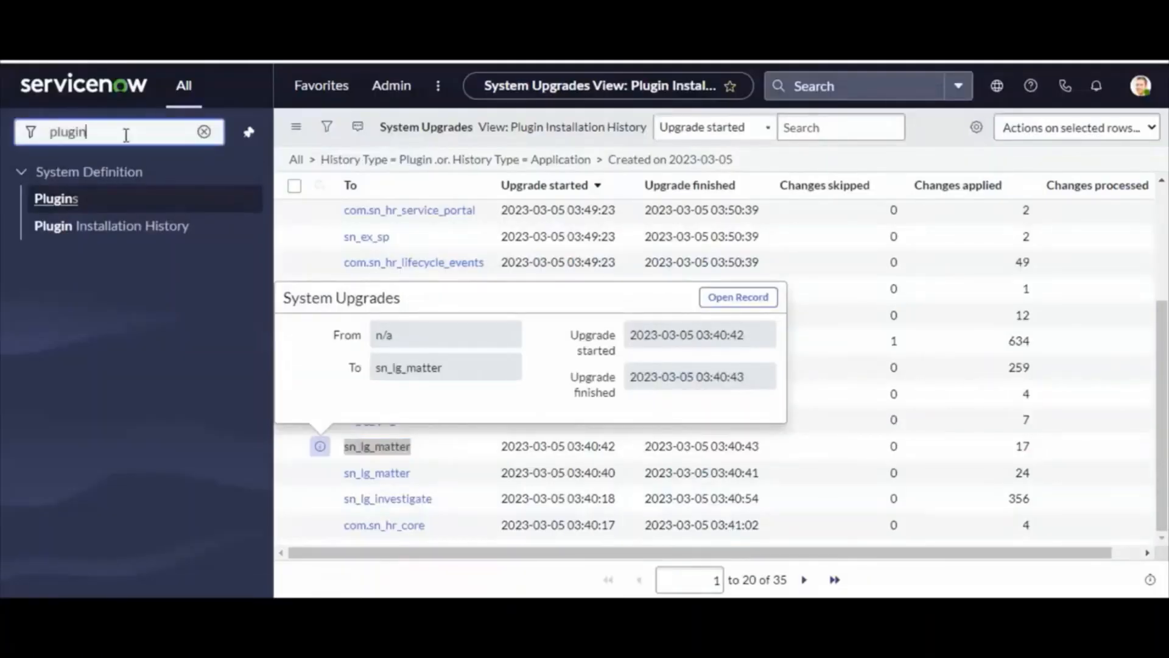
Return to the ServiceNow navigator, filter it by "Legal" and collapse Legal Administration, Legal Matter, Legal Practice Apps and Legal Request.
key("ctrl+a")
key("BackSpace")
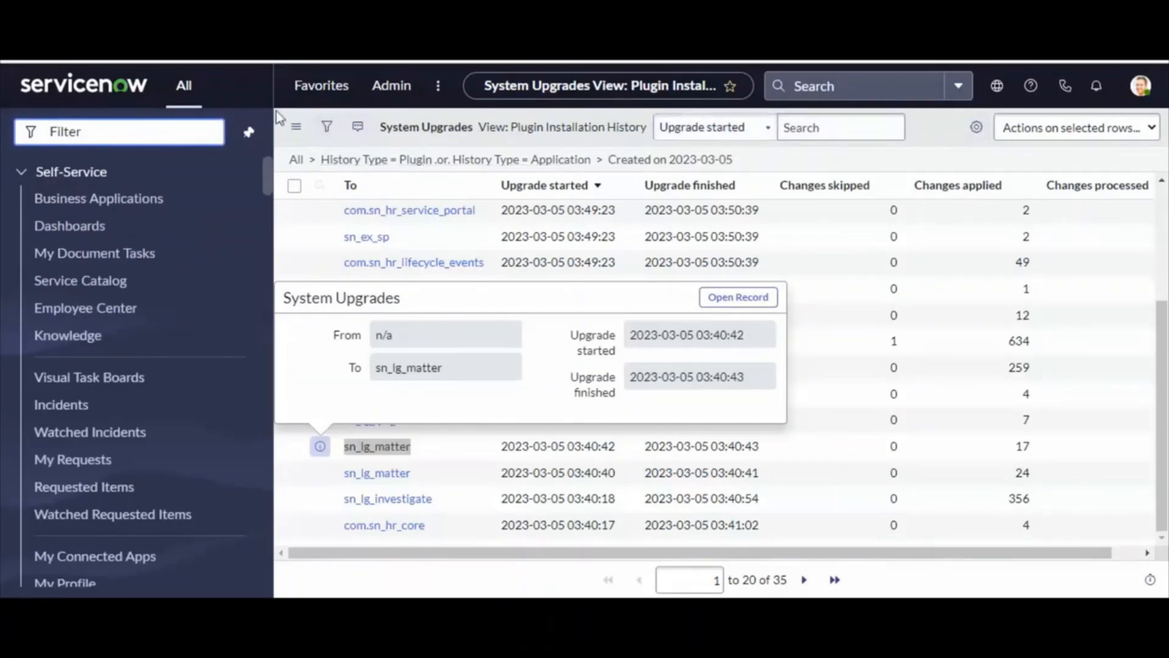
type("Legal")
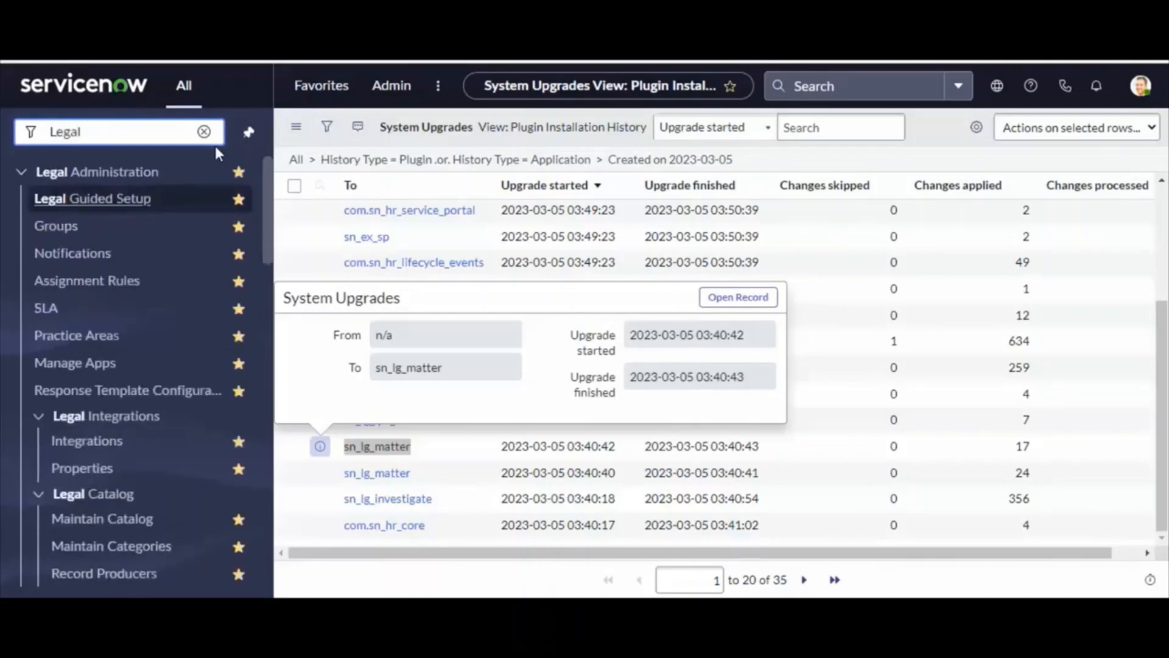
left_click(21, 172)
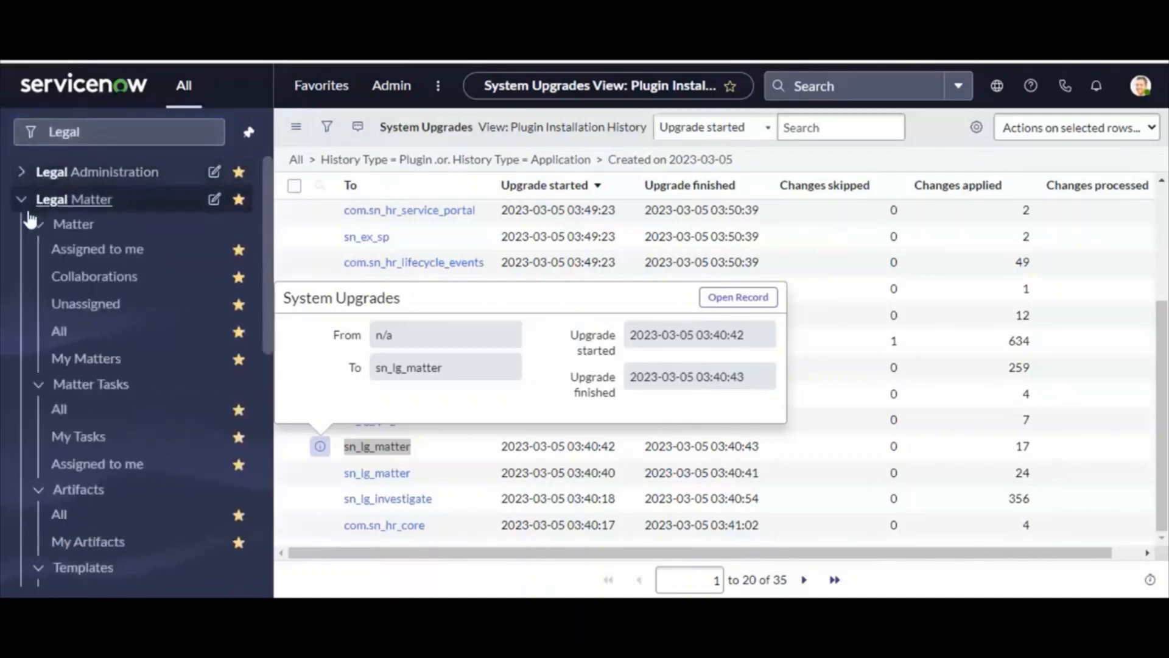
left_click(21, 204)
left_click(22, 226)
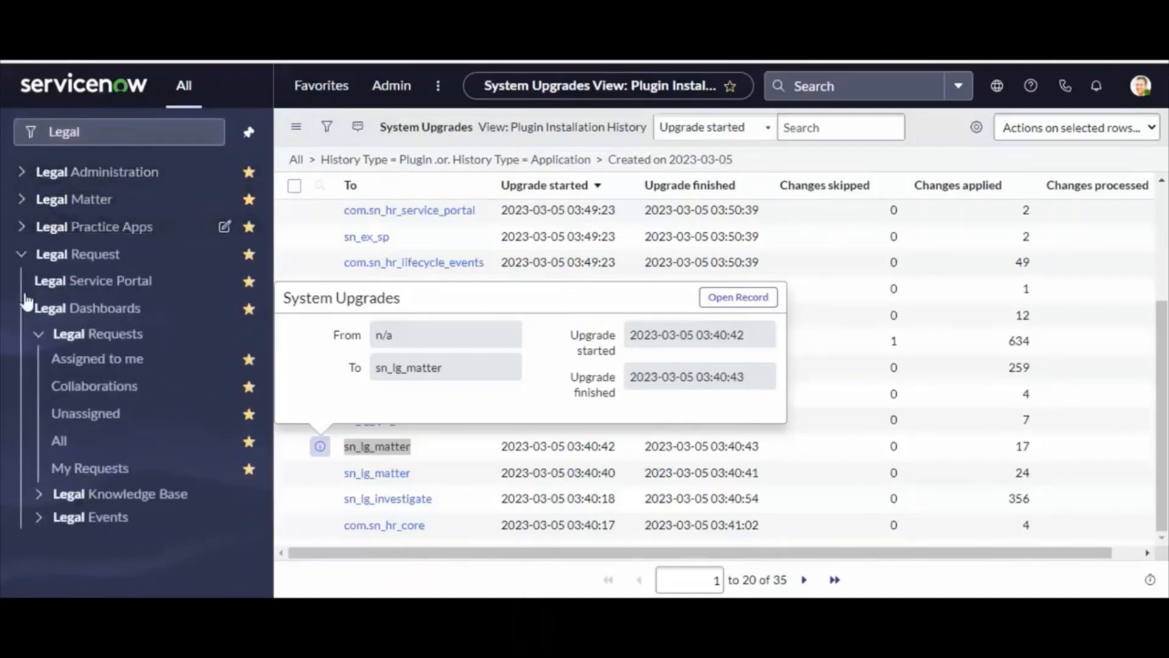
left_click(21, 254)
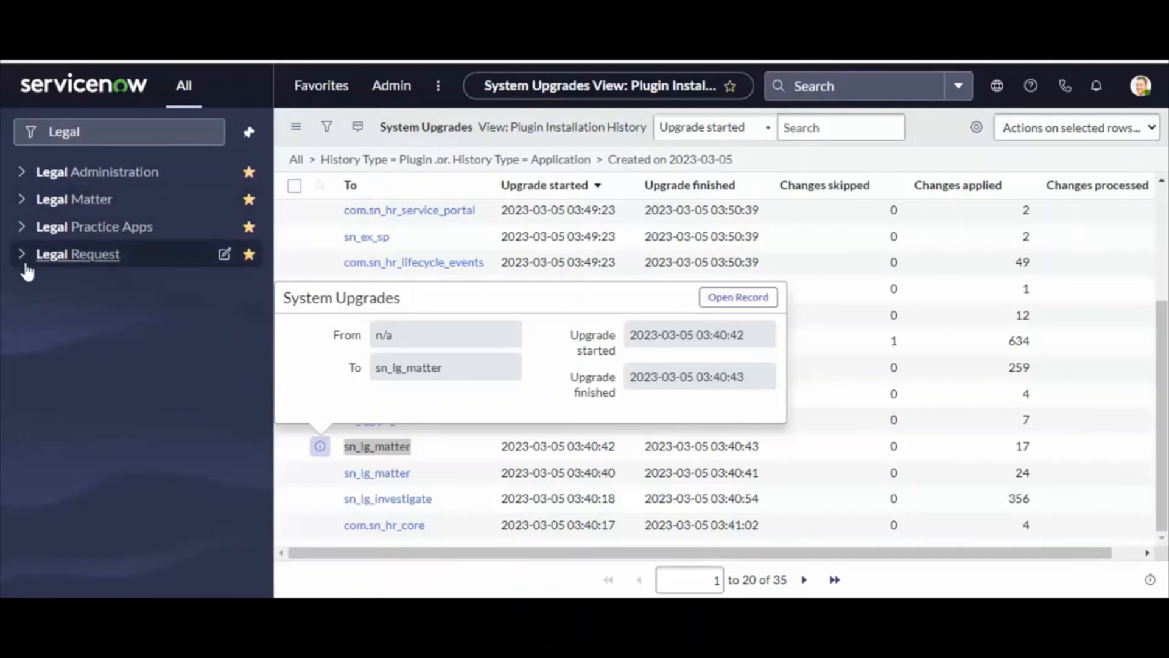
Expand Legal Request, open the list of all legal requests and check its total record count.
left_click(23, 256)
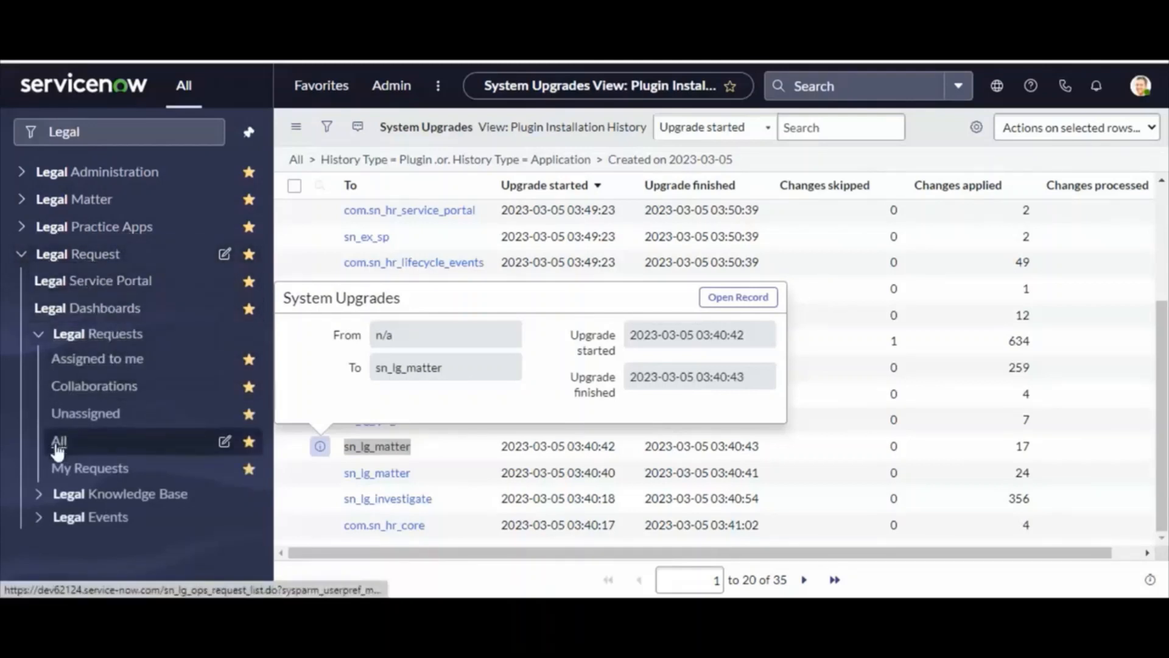
left_click(141, 456)
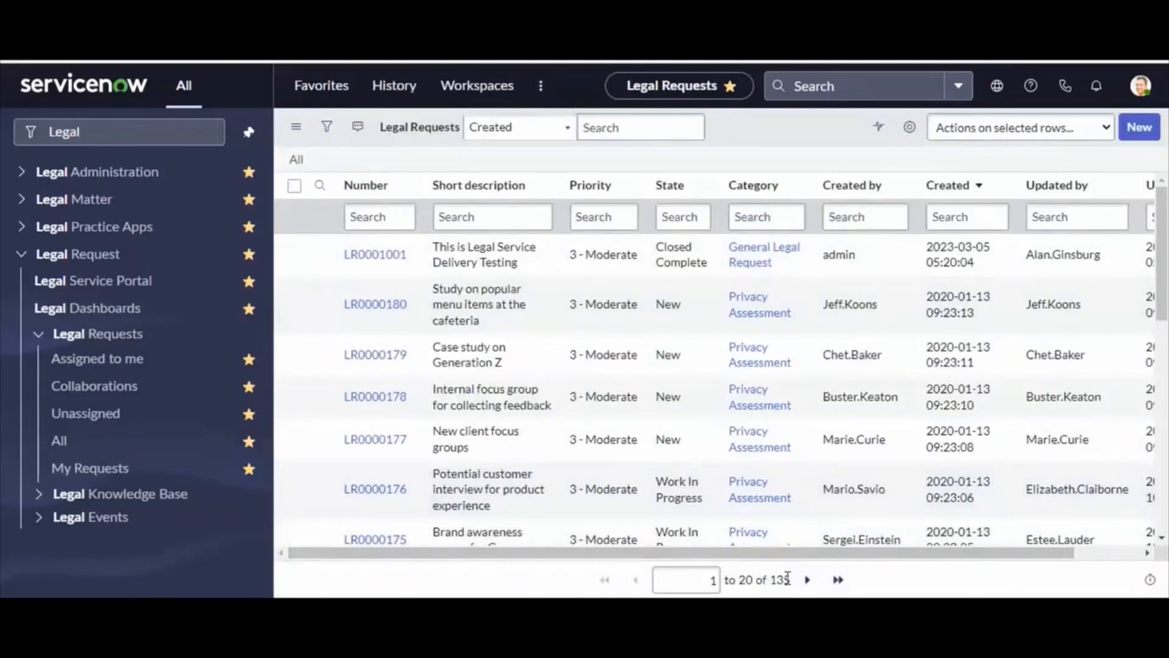
double_click(788, 577)
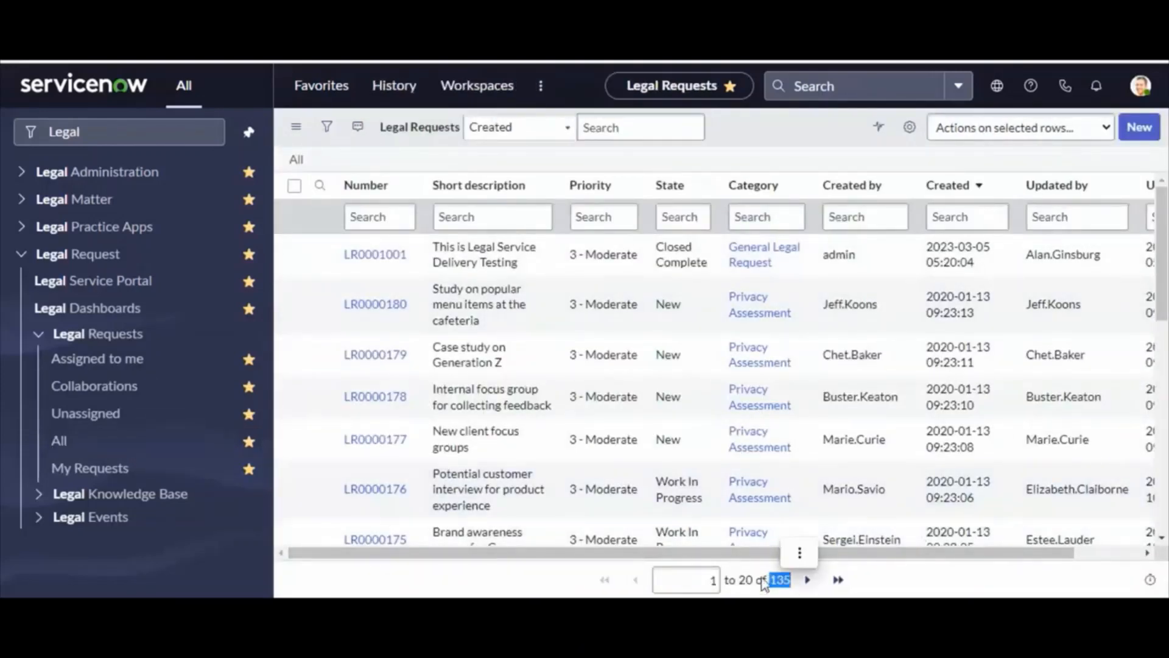
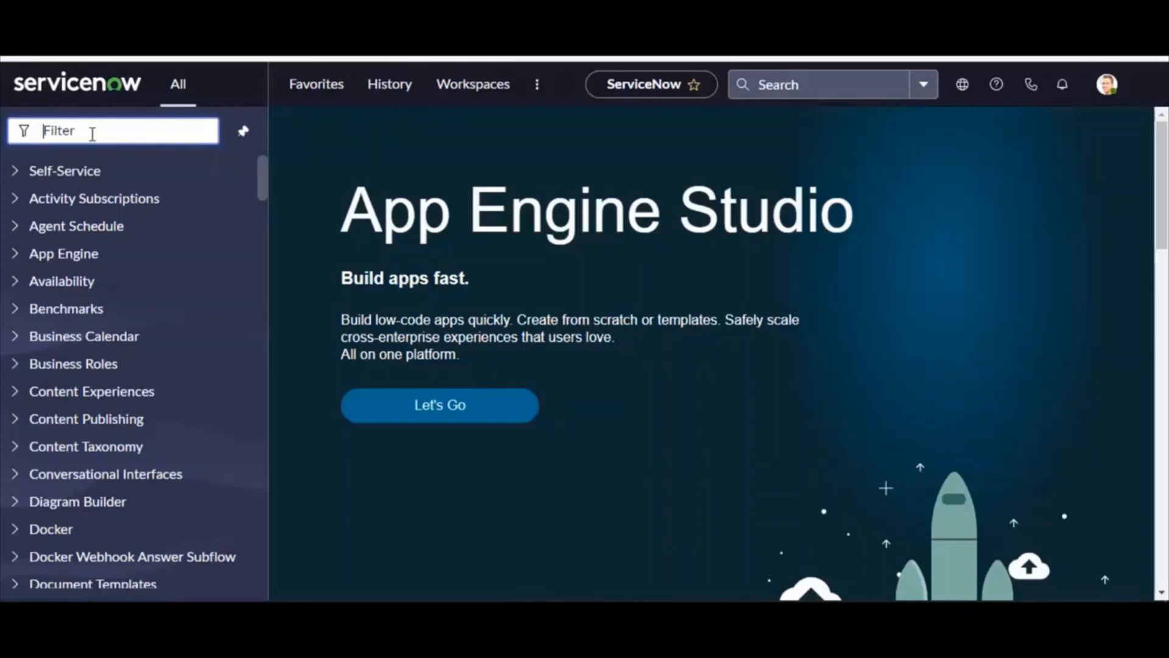
Filter the navigator by "Legal" and collapse the Legal Administration, Legal Matter, Legal Practice Apps and Legal Request groups.
type("Legal")
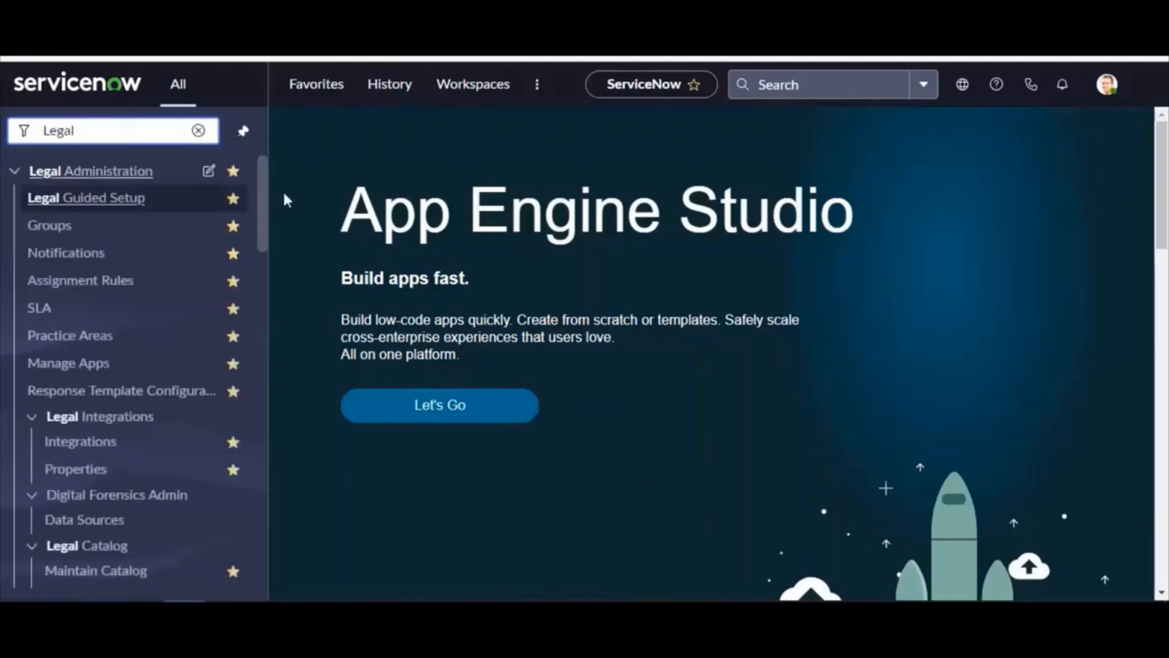
left_click(13, 173)
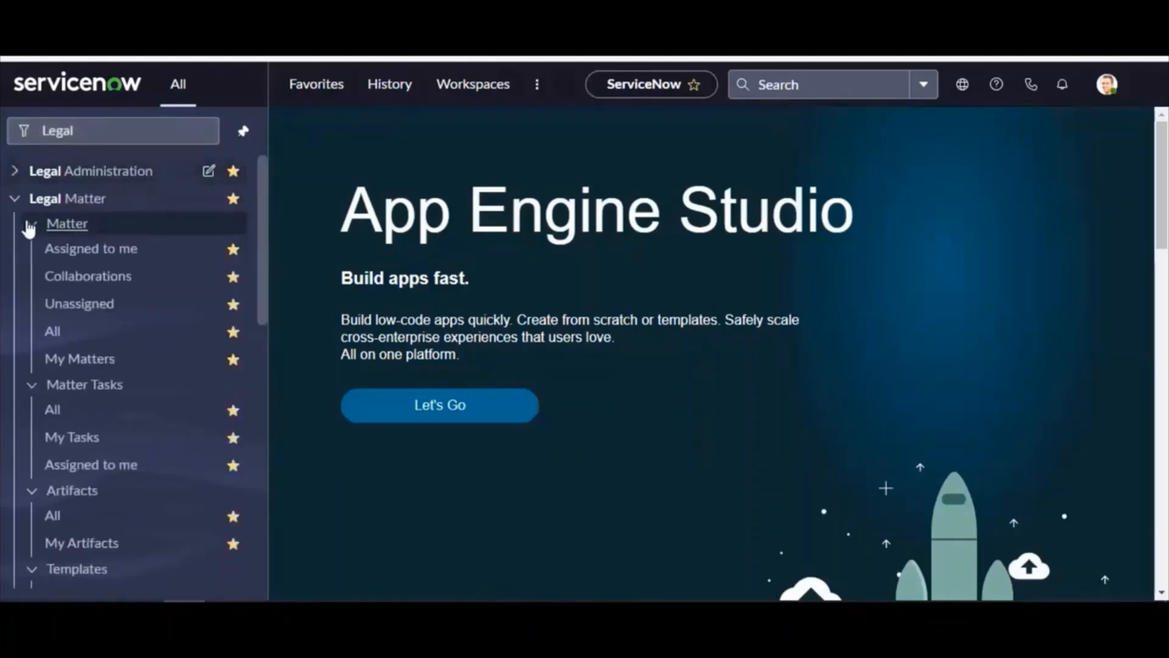
left_click(16, 210)
left_click(15, 233)
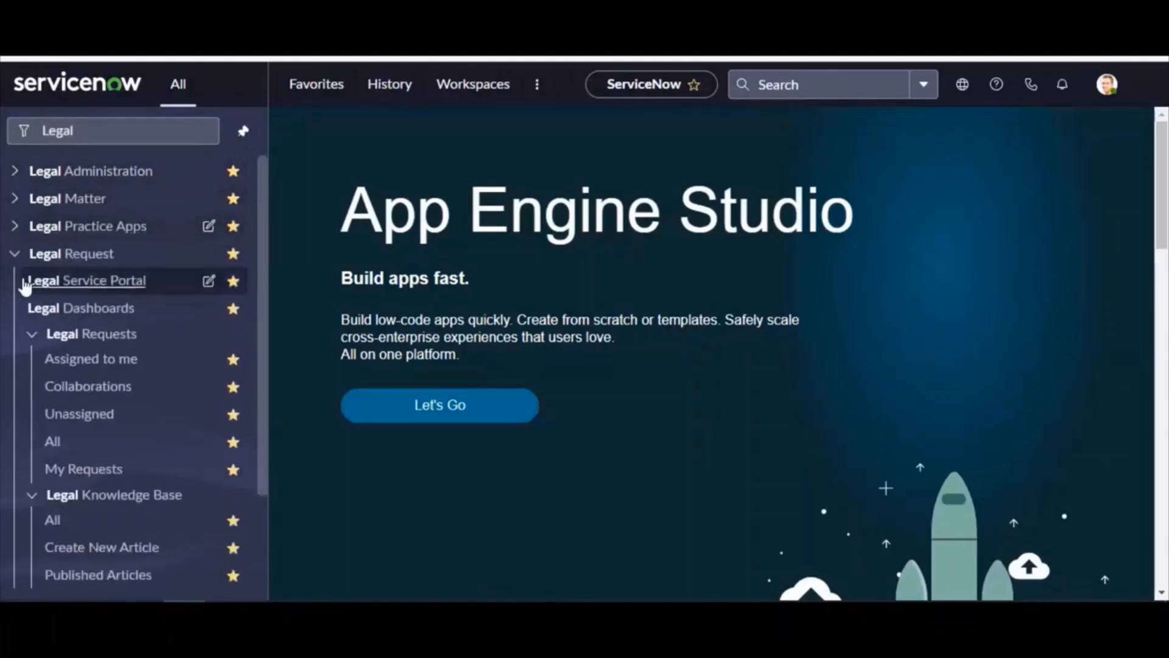
left_click(15, 262)
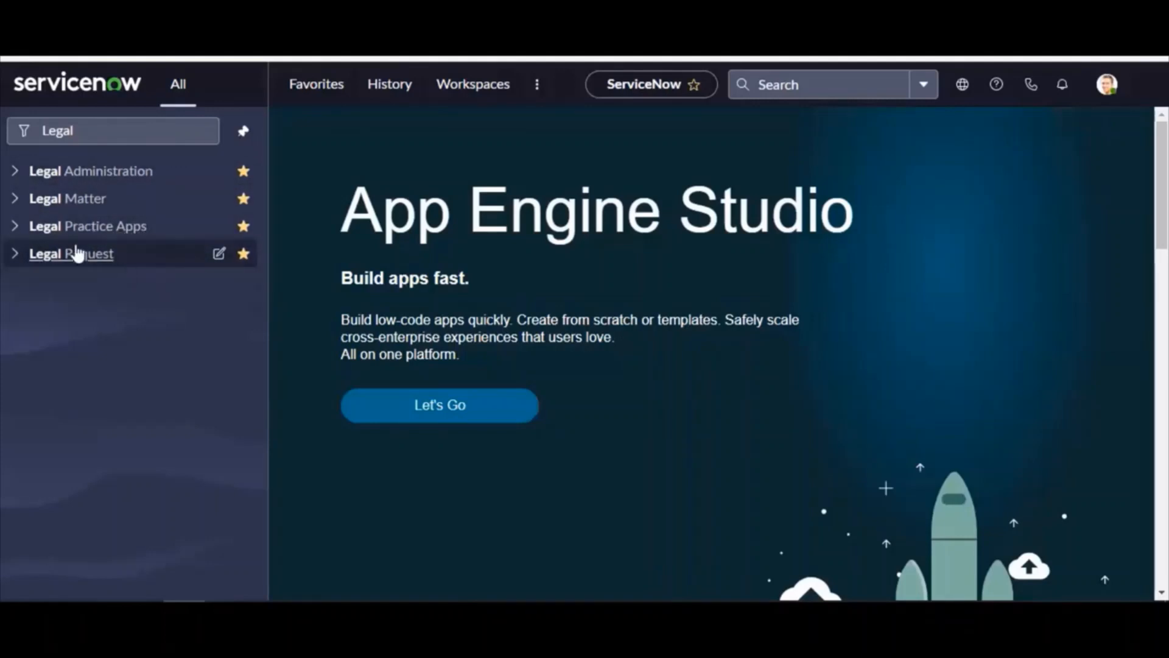
Expand Legal Request, open the Legal Service Portal and look over its home page.
left_click(13, 259)
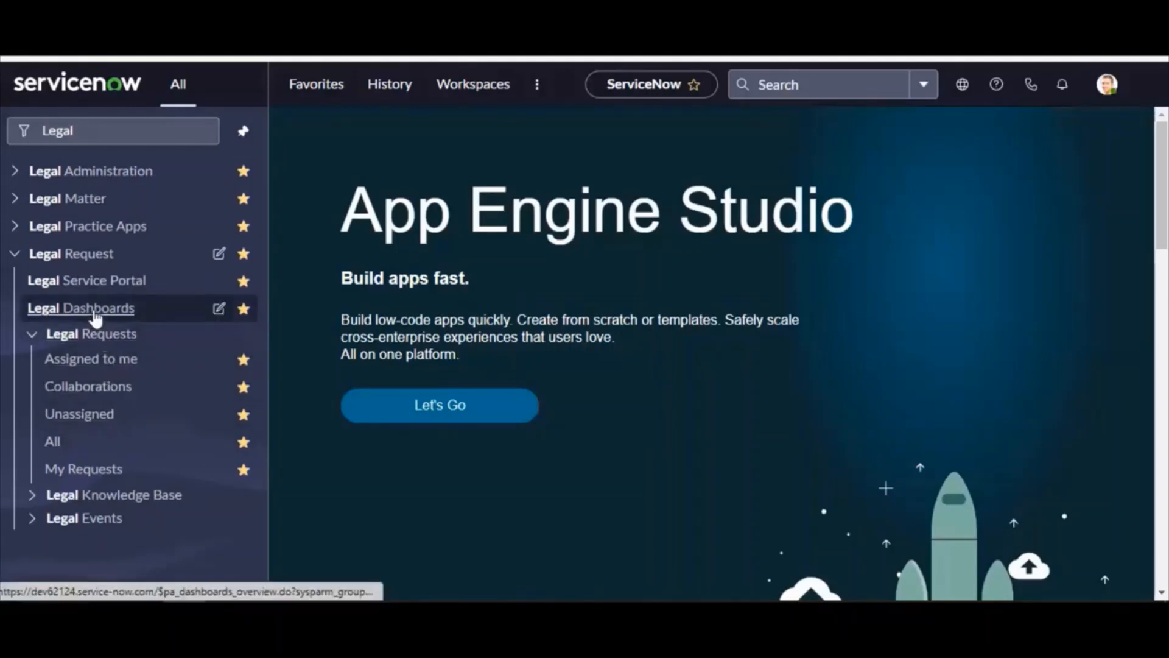
left_click(91, 281)
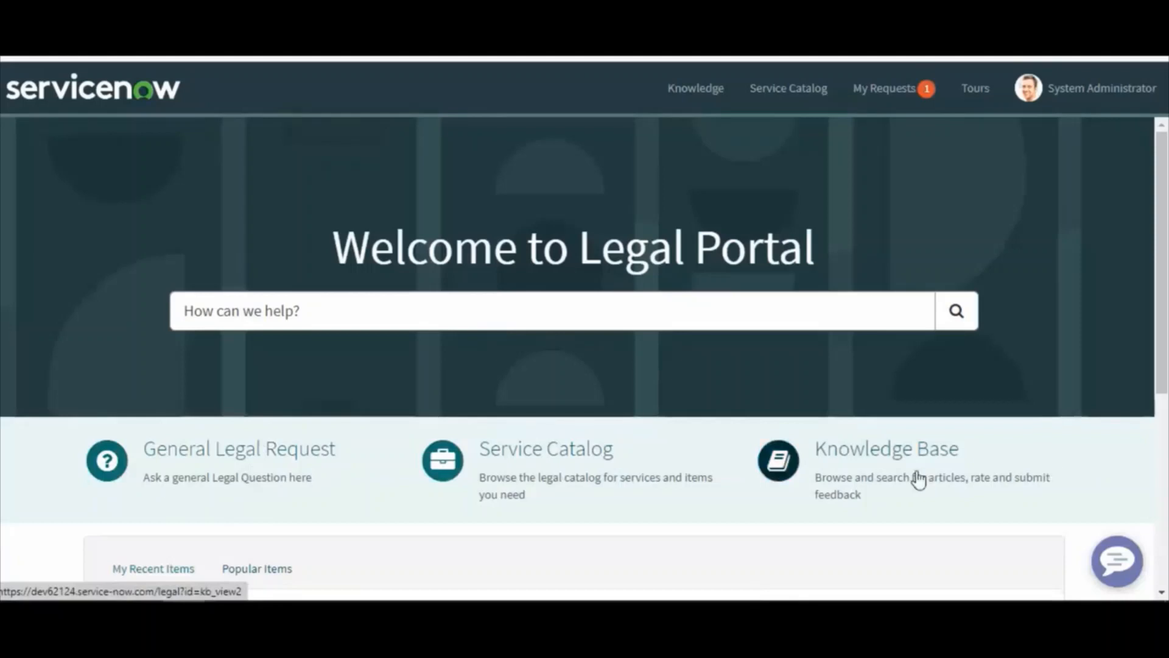
scroll(916, 485, "down", 2)
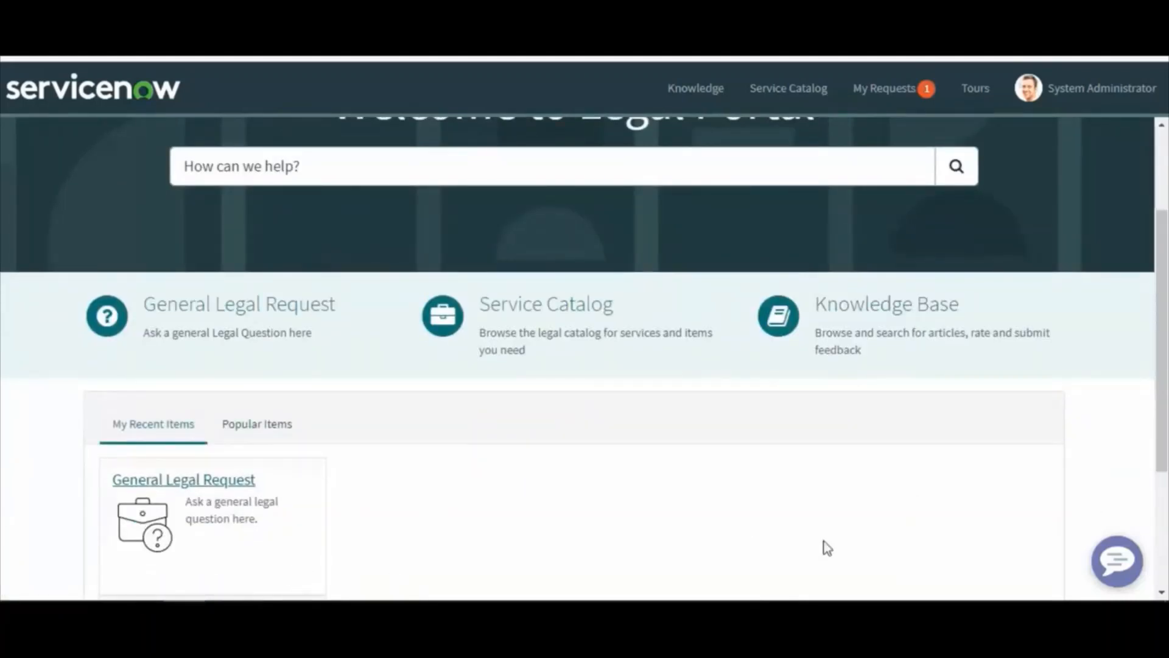
scroll(827, 547, "up", 2)
Open the General Legal Request form and examine its Requested For, Summary description, Description and attachment fields.
left_click(235, 462)
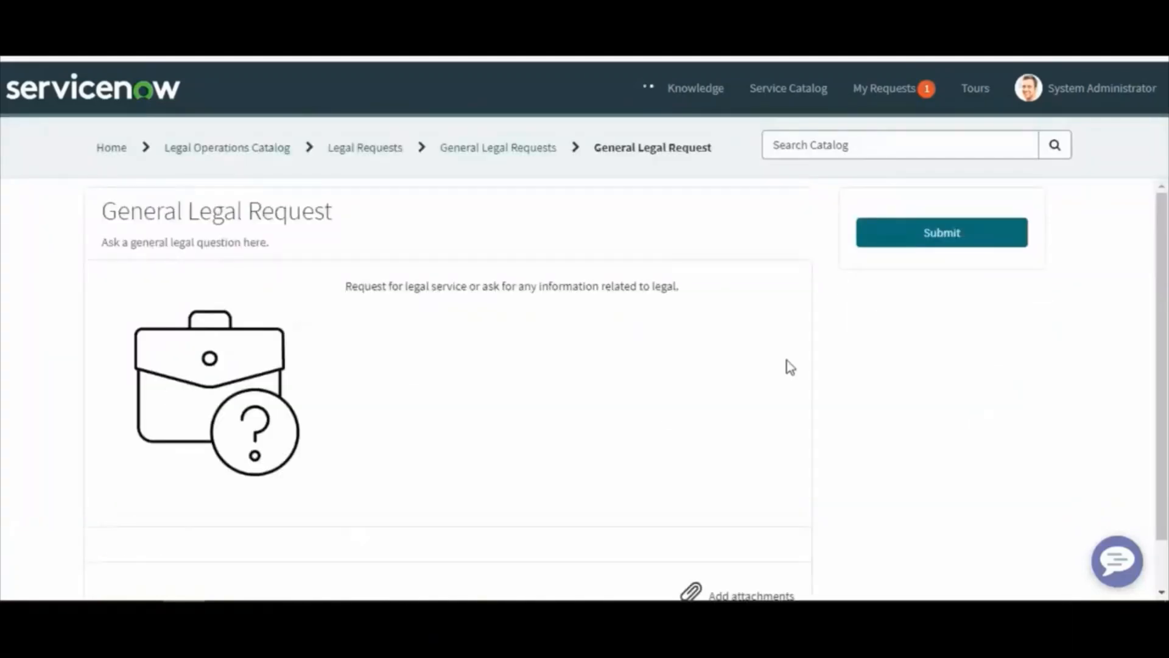
scroll(336, 461, "down", 3)
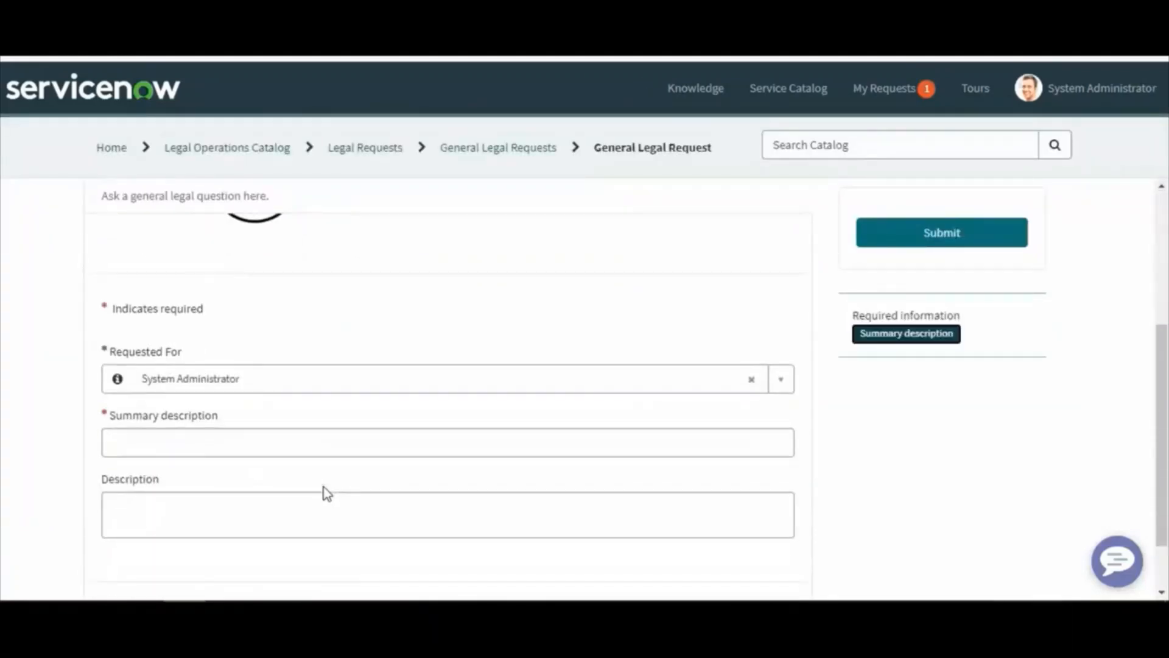
scroll(319, 486, "up", 3)
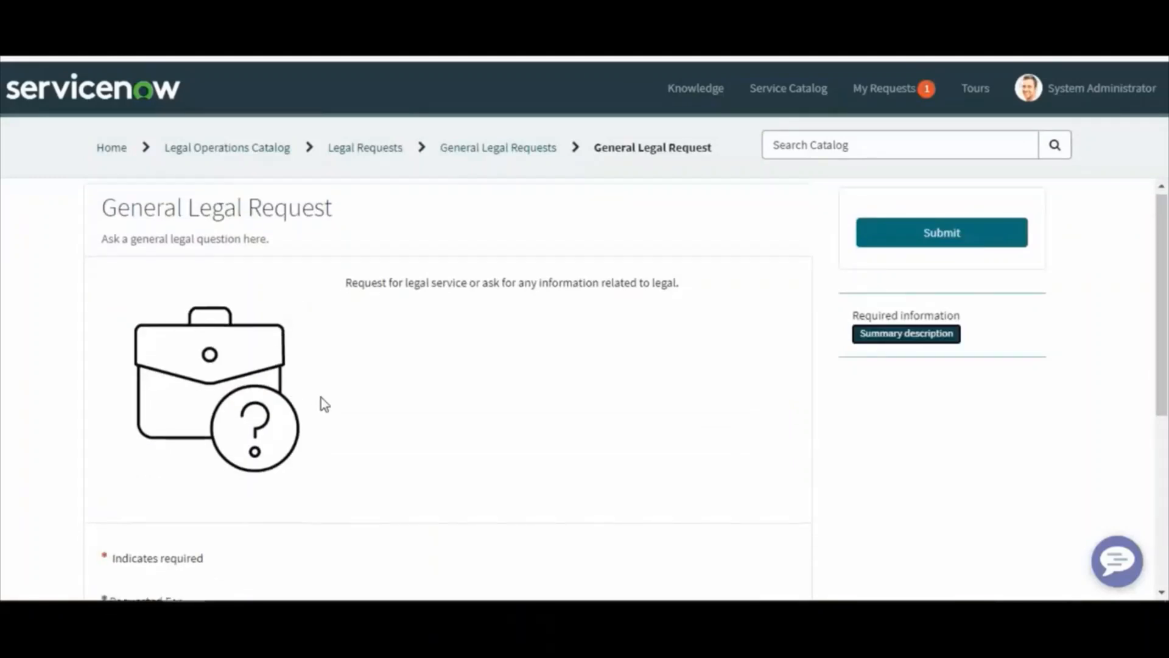
scroll(321, 399, "down", 3)
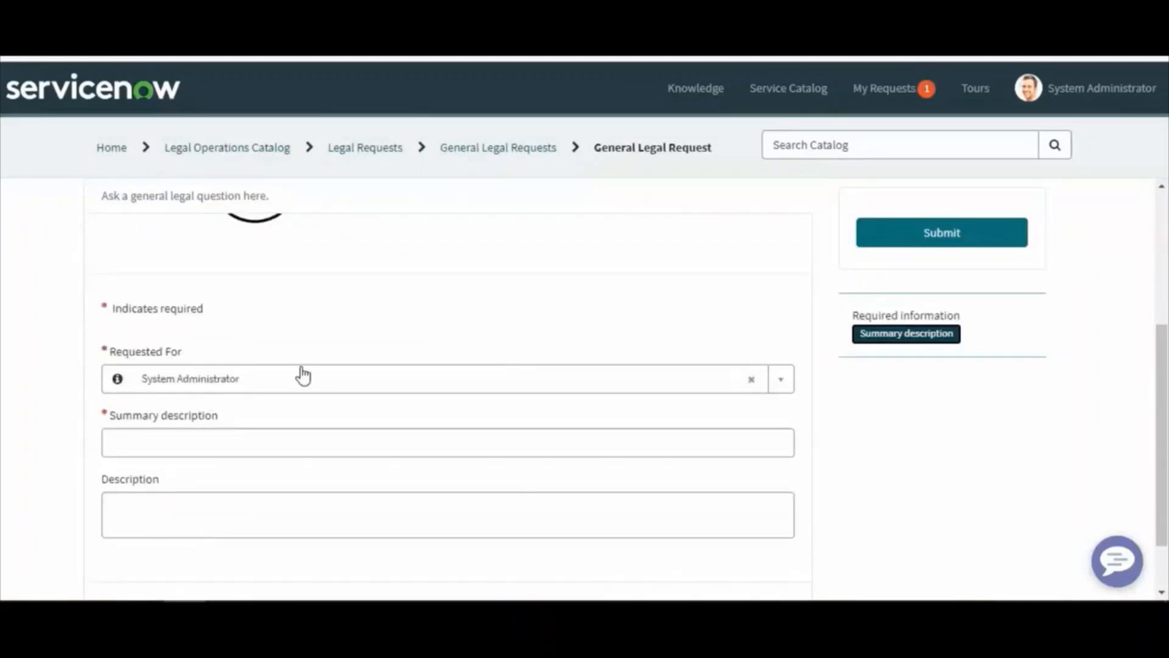
left_click(163, 449)
left_click(162, 511)
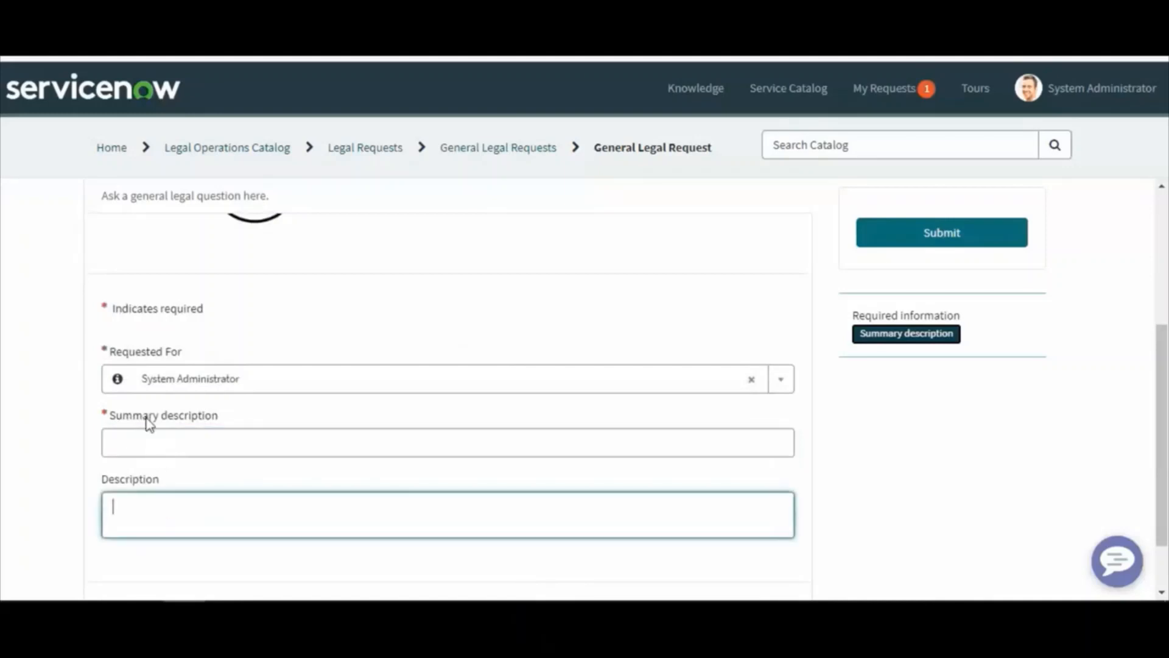
scroll(299, 447, "down", 1)
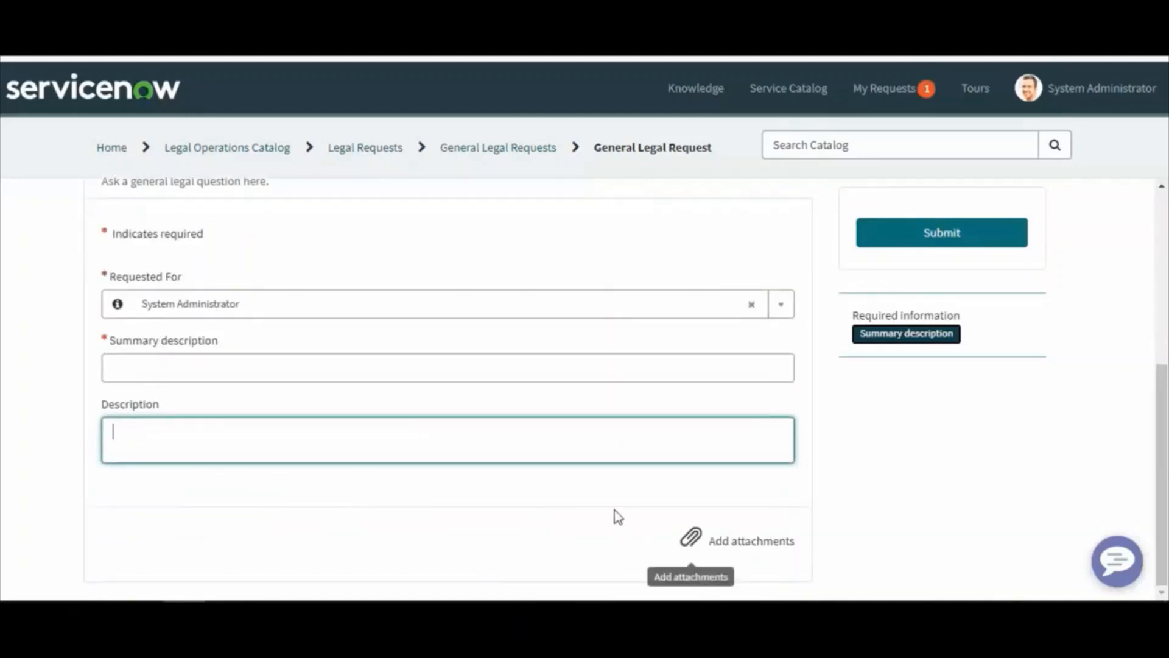
scroll(1052, 218, "up", 5)
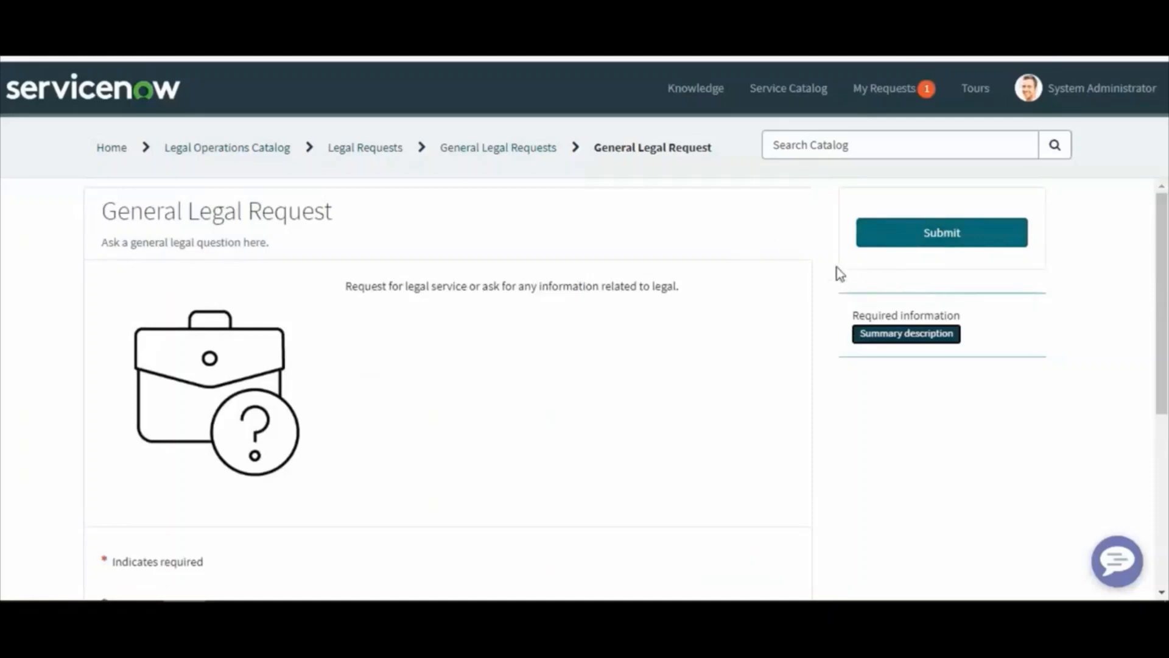
Return to the Legal Portal home page and highlight its welcome heading.
left_click_drag(332, 211, 111, 149)
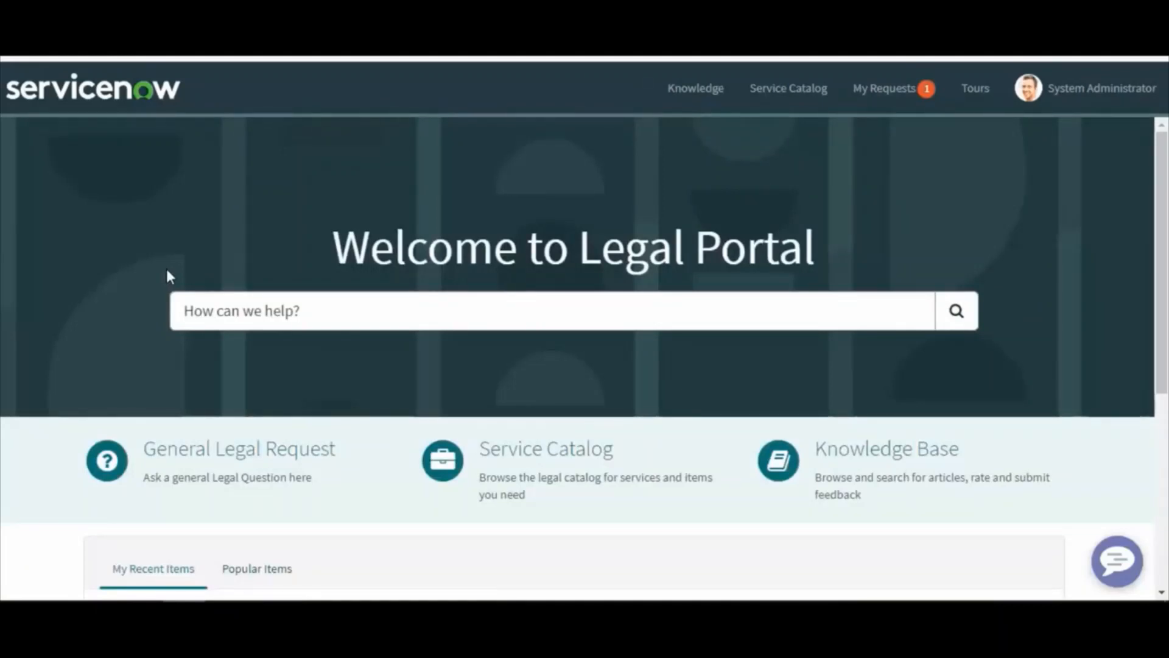
left_click_drag(329, 250, 321, 225)
left_click(879, 256)
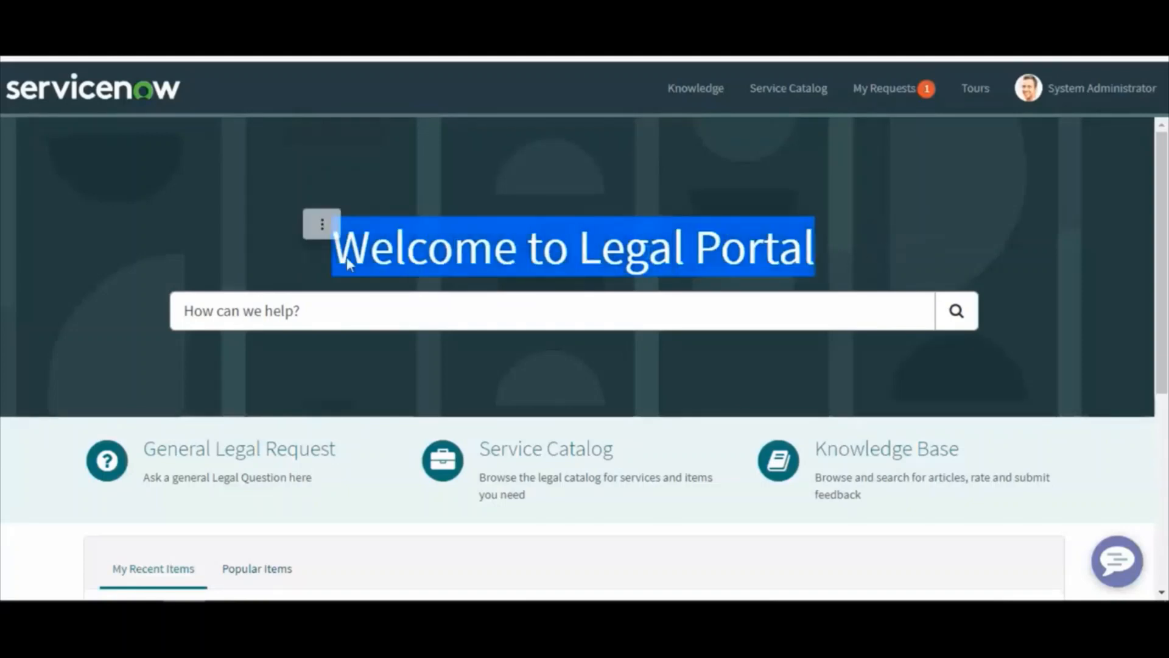
left_click(550, 254)
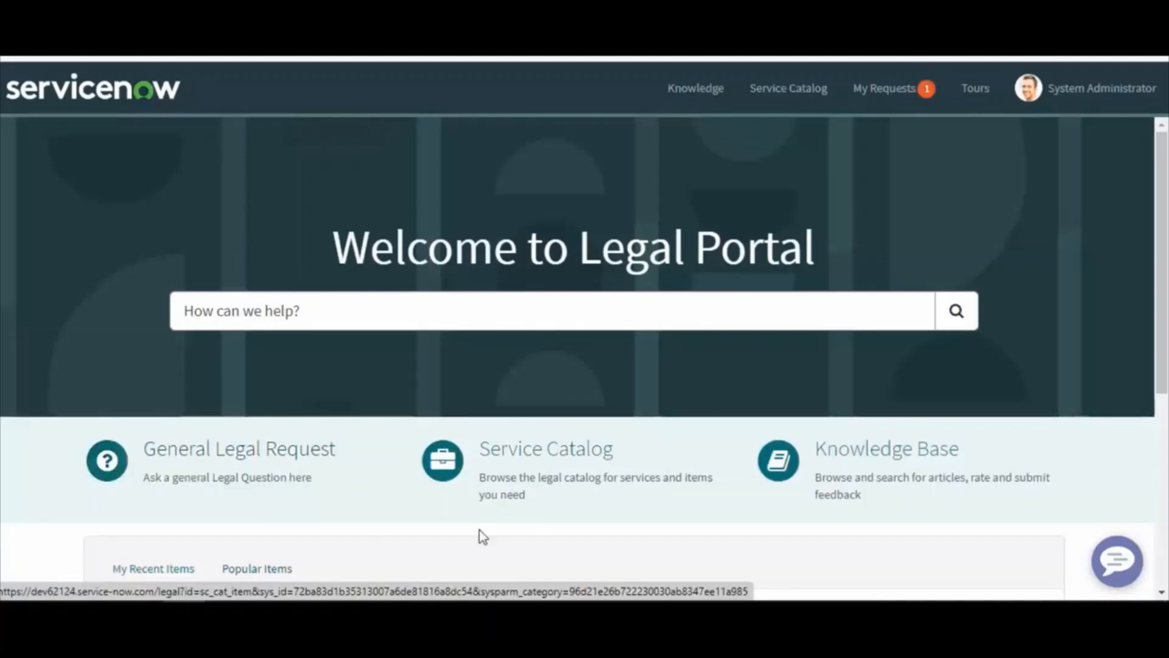
Open the portal's Service Catalog, view the Legal Matter category and expand Legal Requests.
left_click(551, 491)
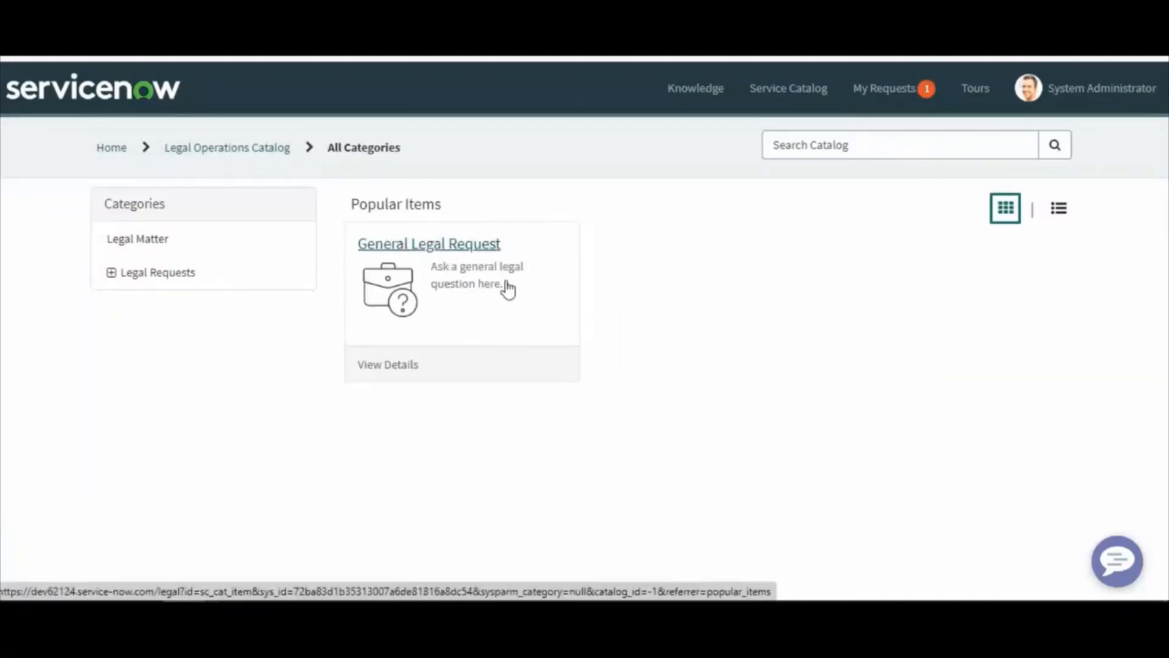
left_click(129, 242)
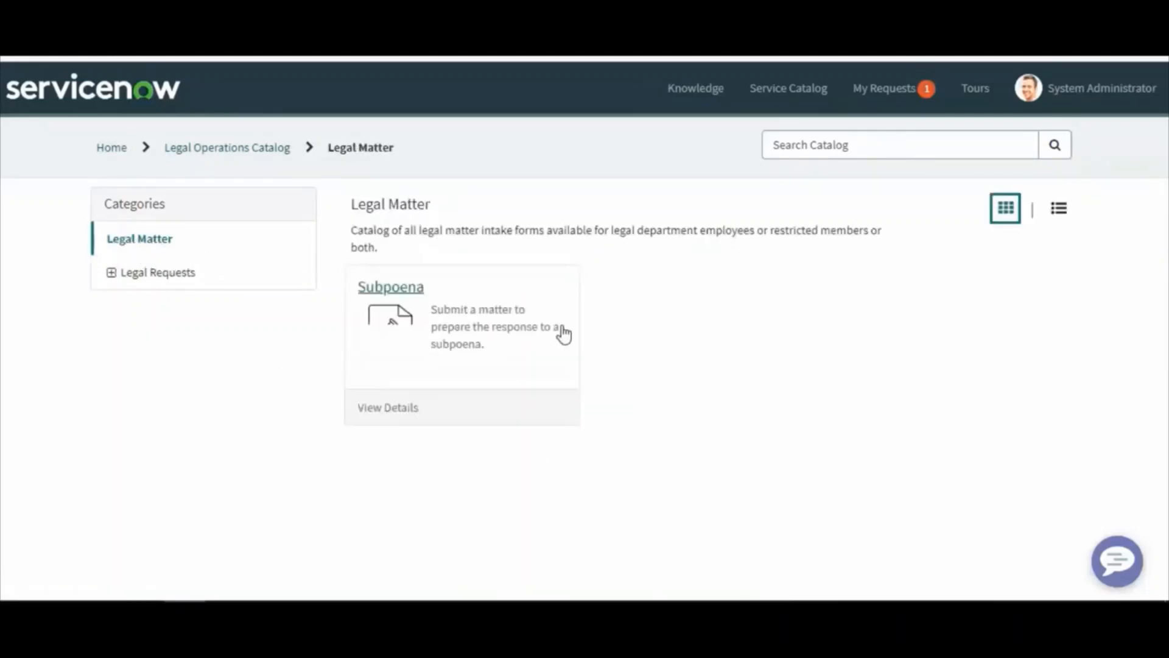
left_click(111, 273)
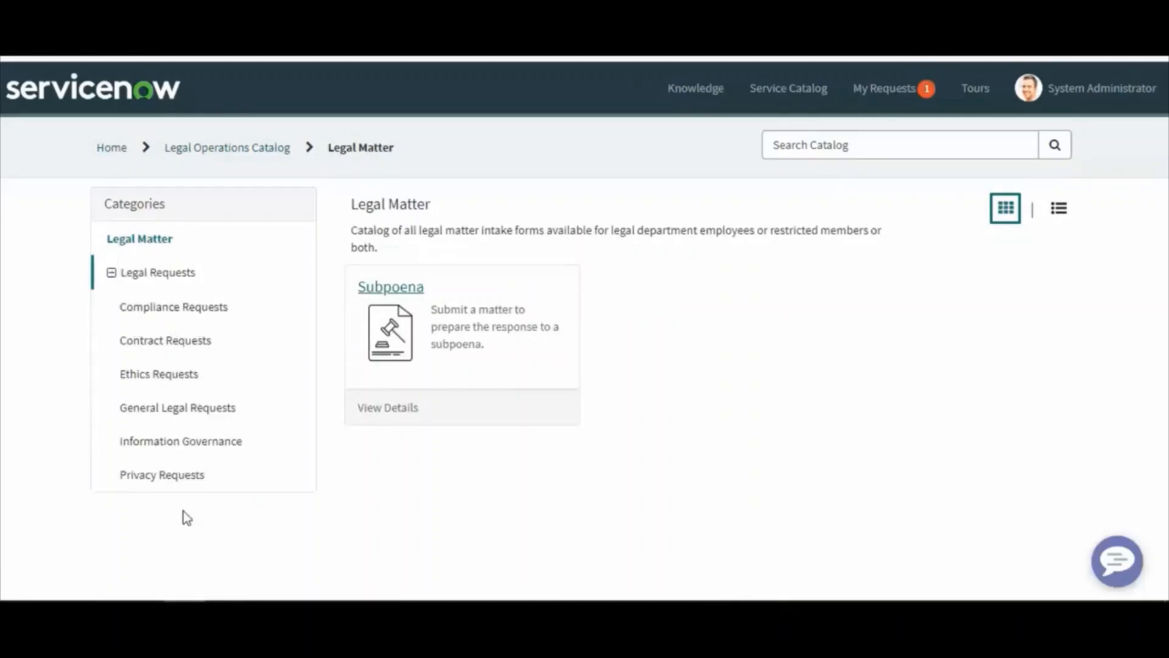
Browse the catalog items in the Compliance, Contract, Ethics, General Legal, Information Governance and Privacy request categories.
left_click(172, 311)
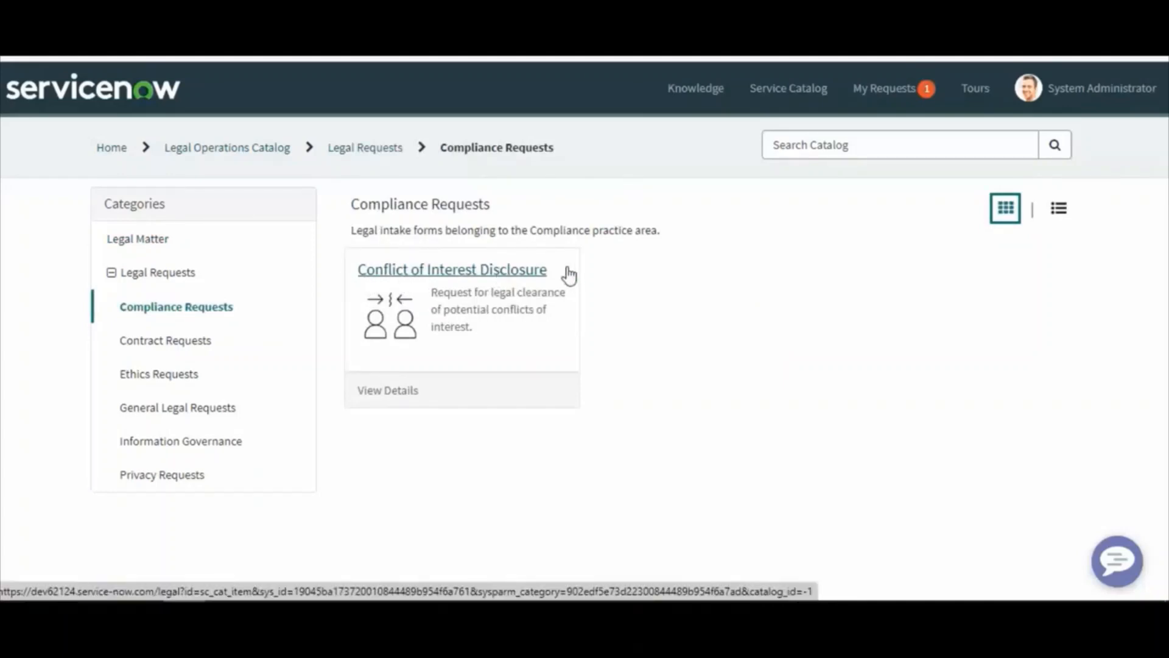
left_click(176, 344)
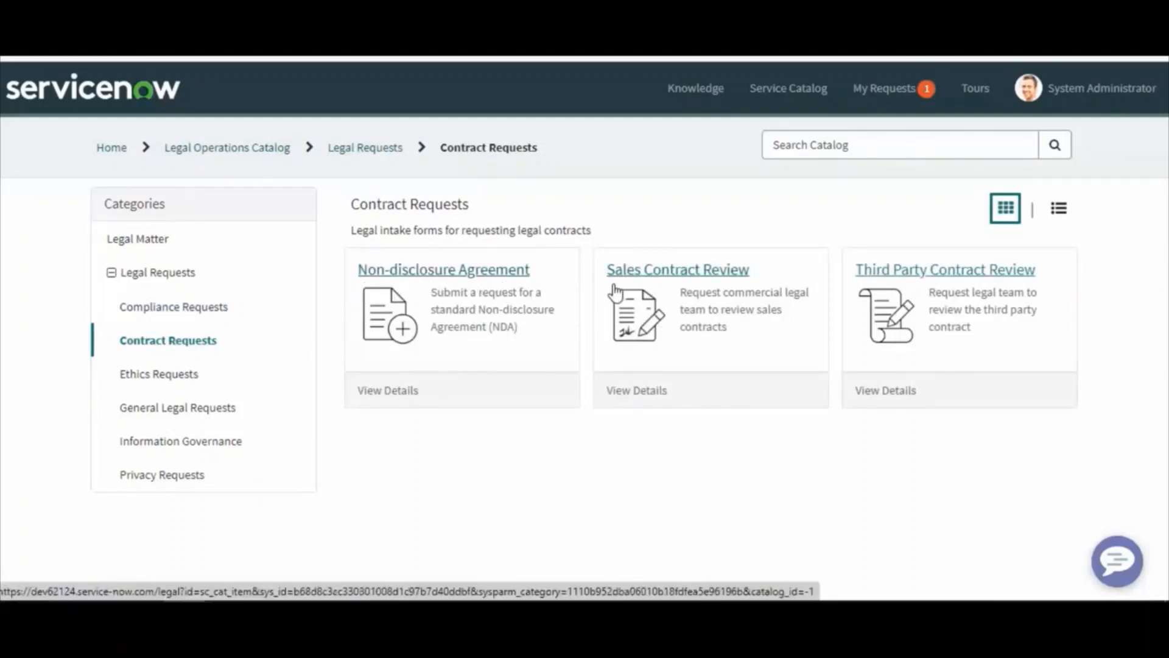
left_click(157, 381)
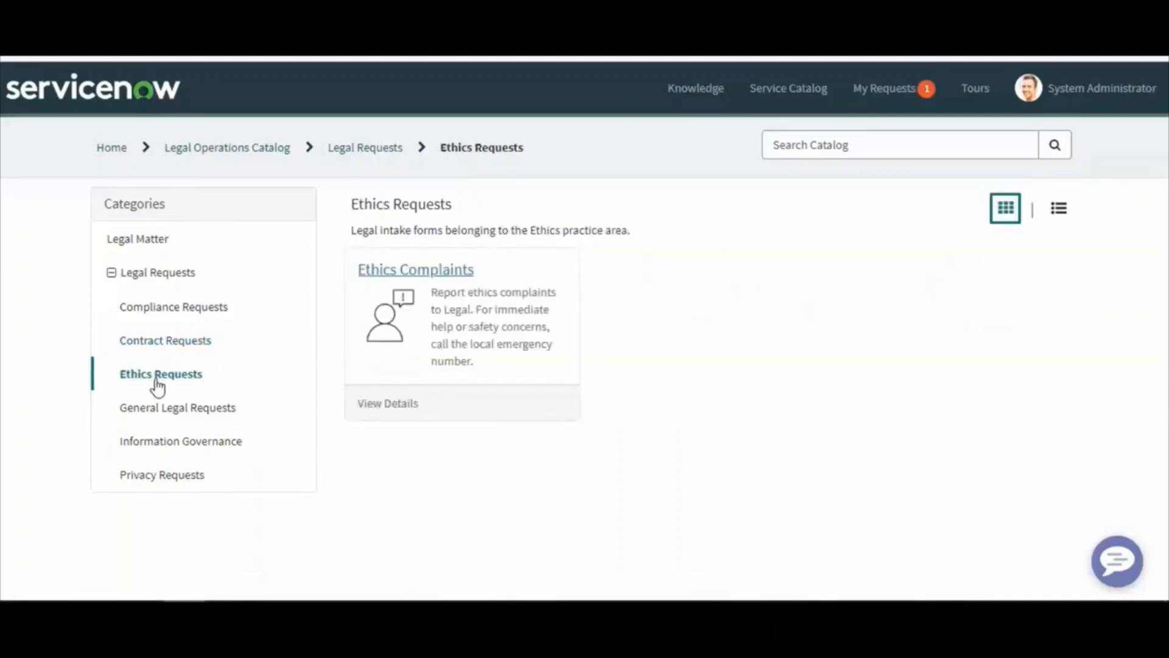
left_click(168, 414)
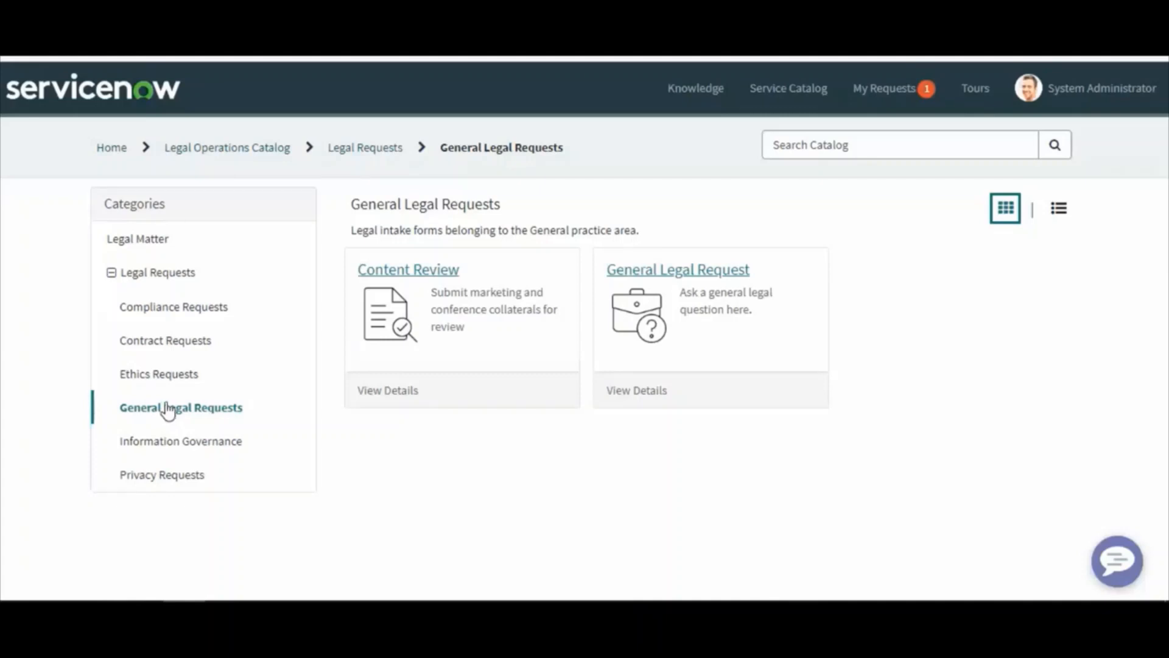
left_click(164, 452)
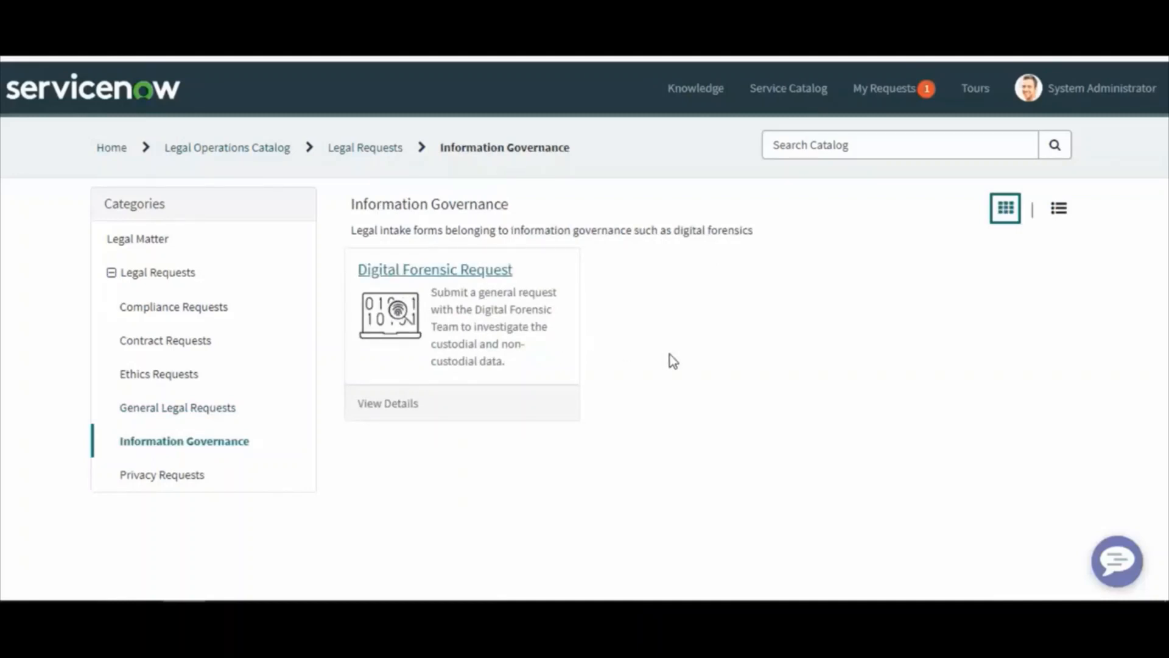
left_click(162, 476)
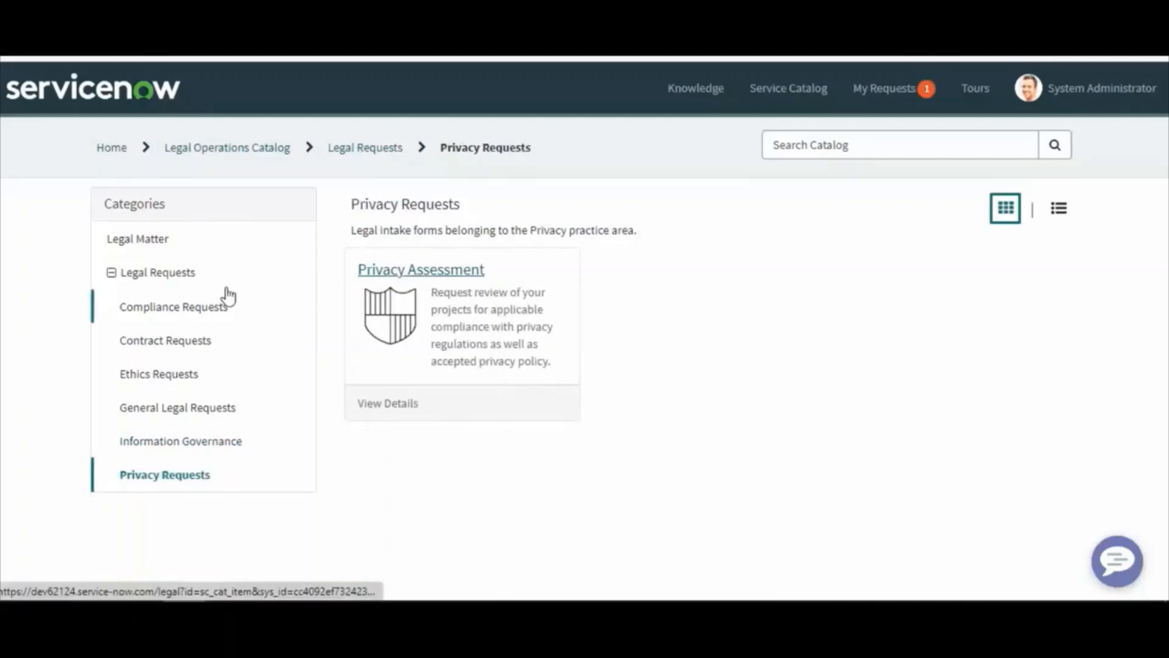
Return to the portal home page, open the Knowledge Base and view its Employment and Intellectual Property categories.
left_click(116, 150)
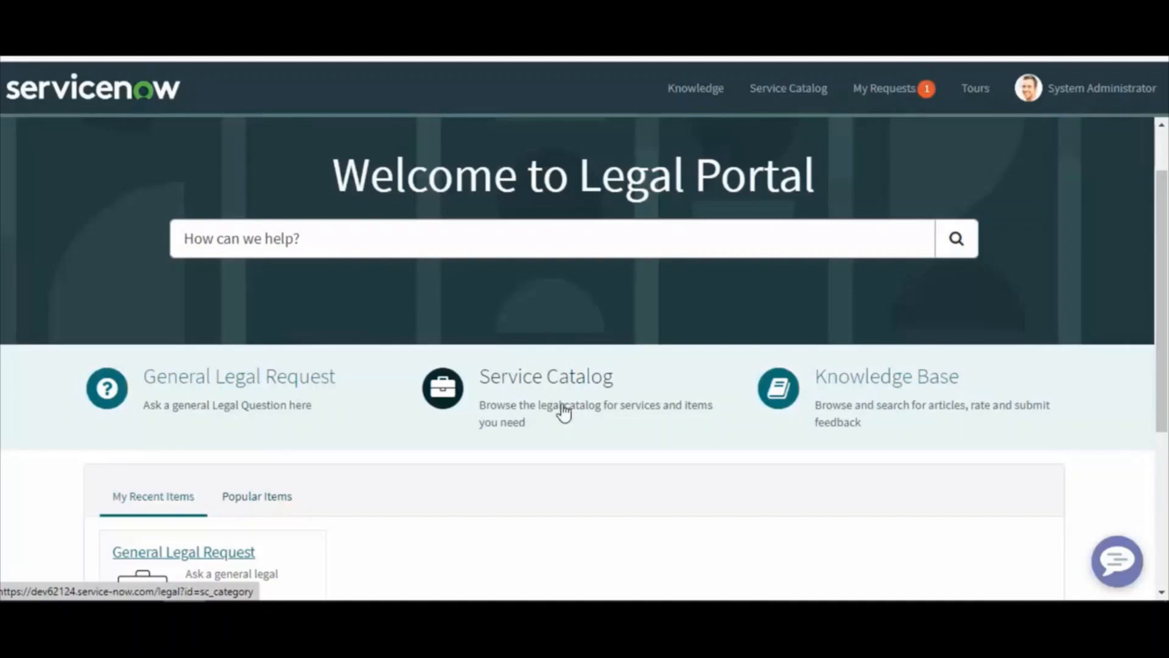
left_click(905, 410)
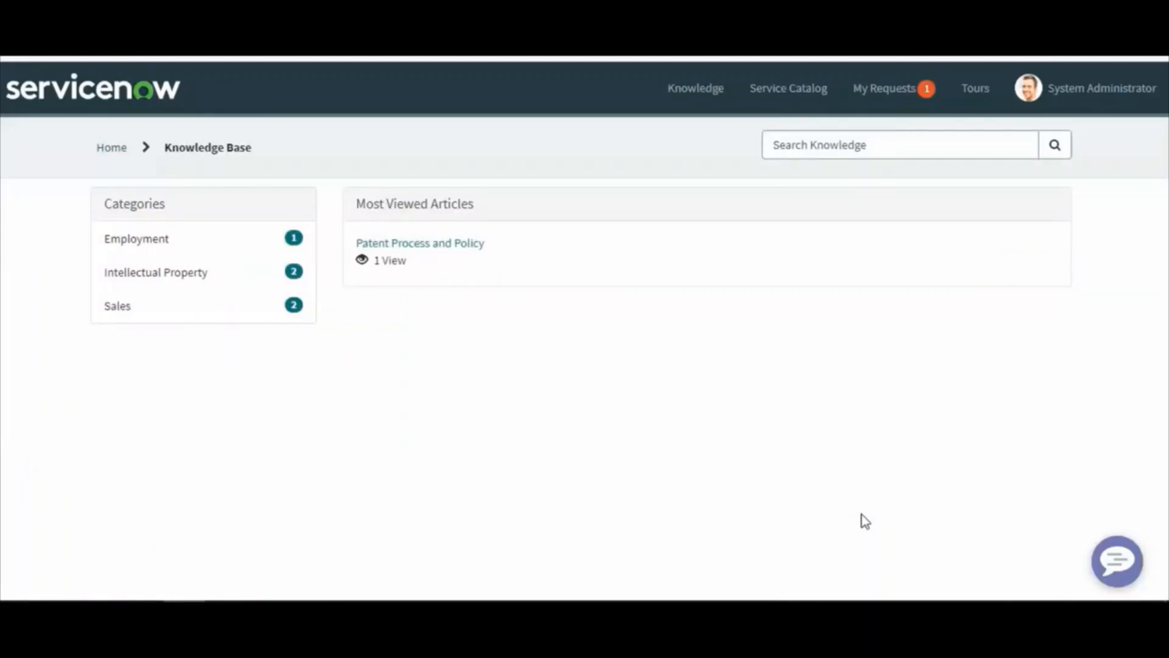
left_click(147, 243)
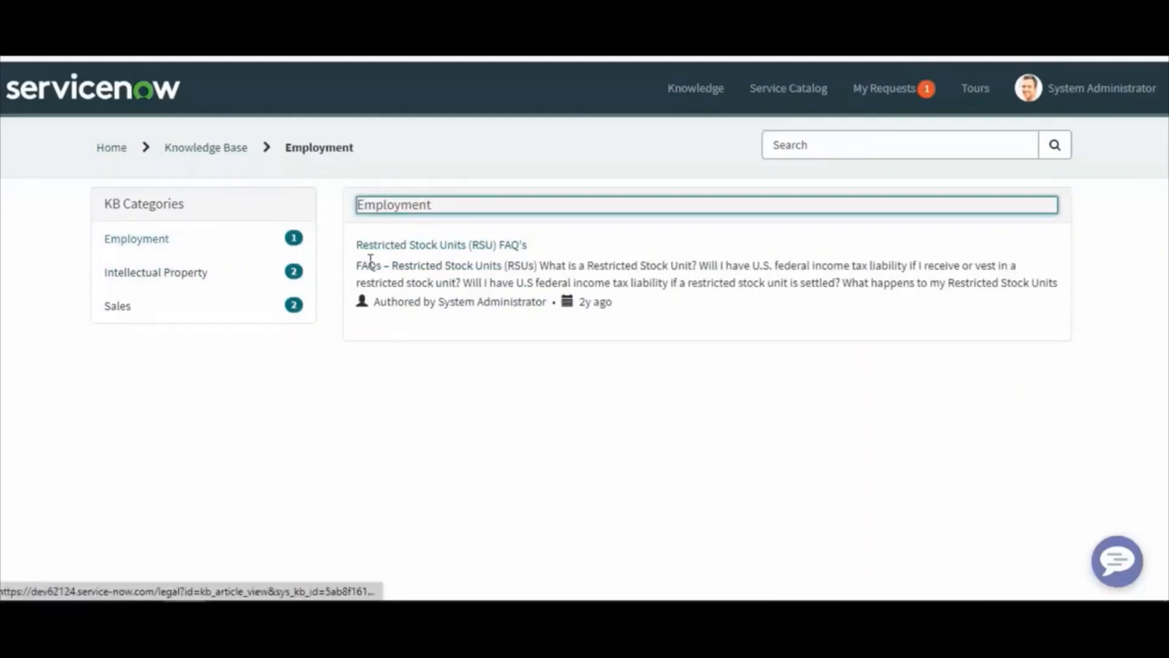
left_click(192, 280)
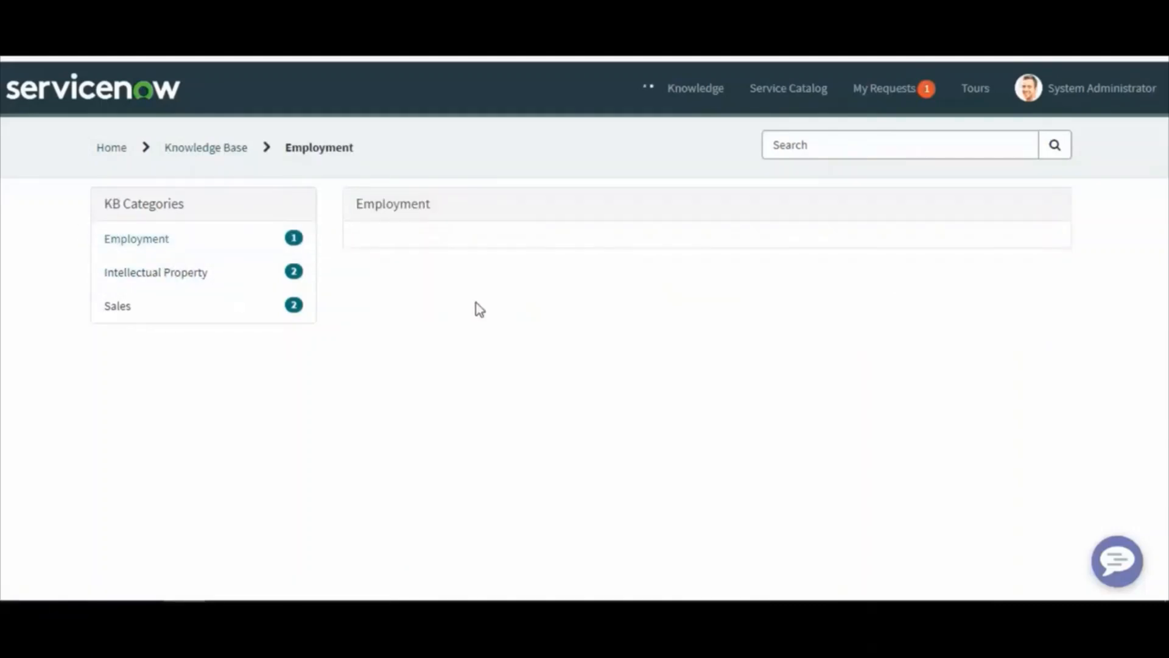
triple_click(164, 204)
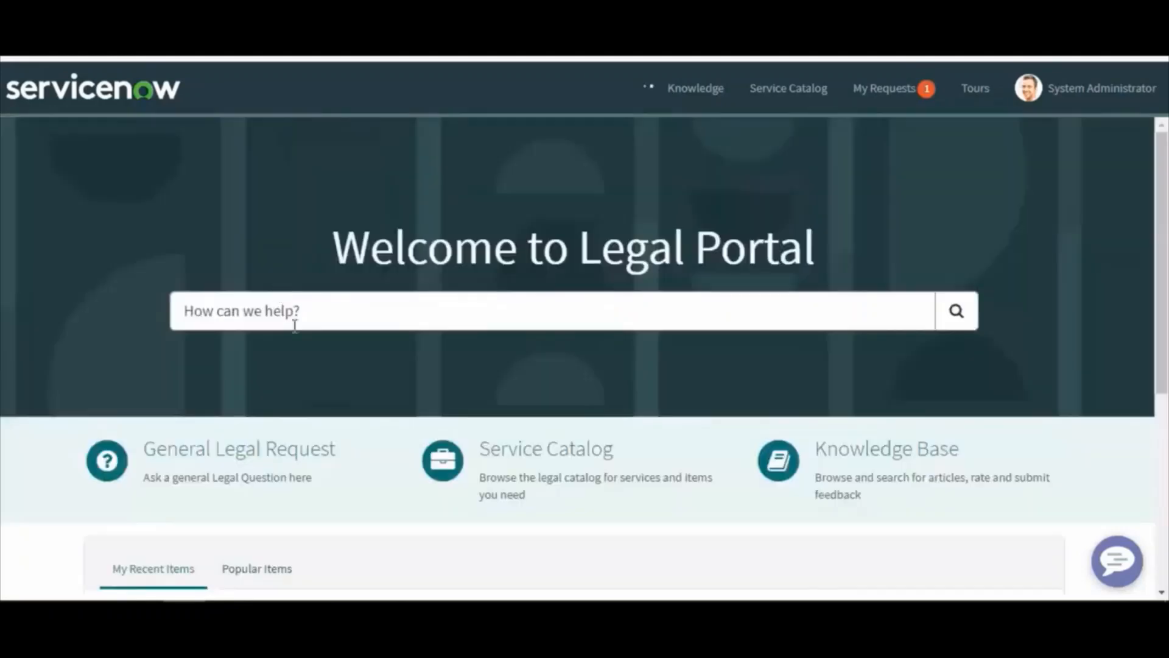
Open the General Legal Request form from the portal home page and select the employee in Requested For.
scroll(889, 472, "down", 5)
scroll(902, 495, "up", 5)
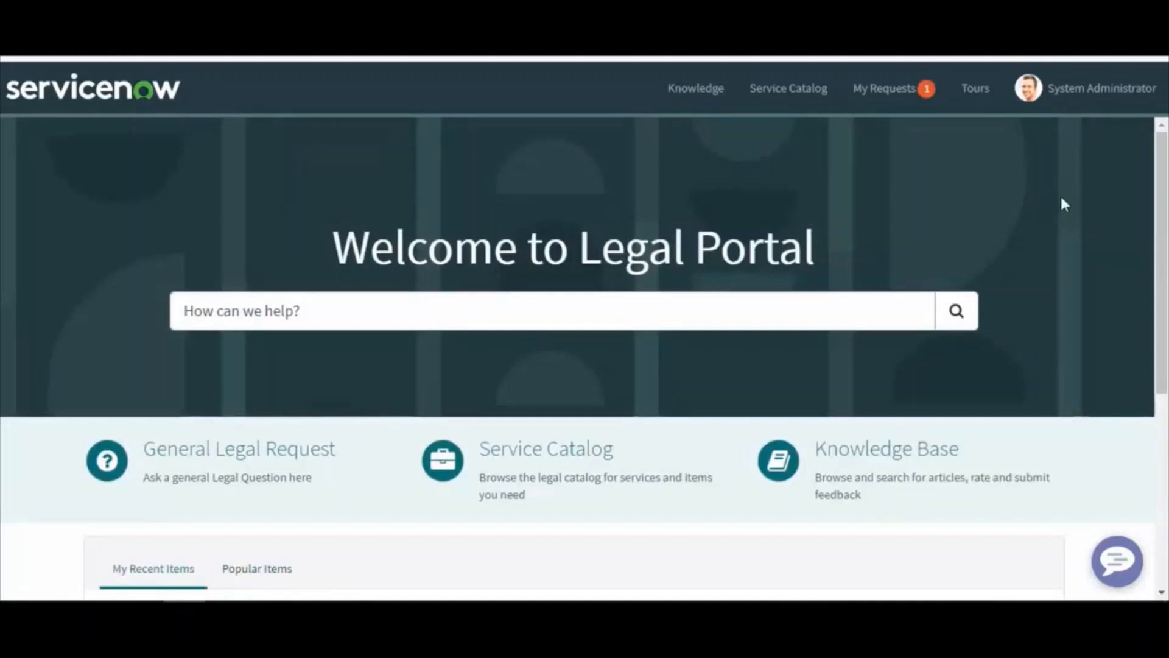
left_click(262, 480)
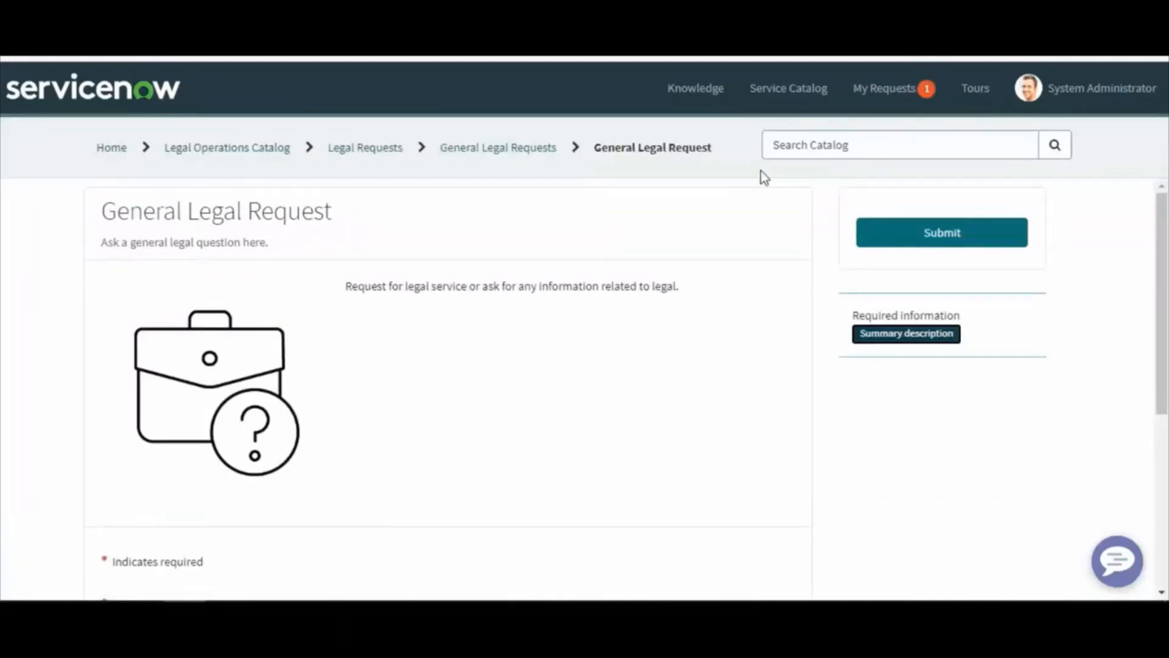
scroll(175, 400, "down", 1)
left_click(190, 379)
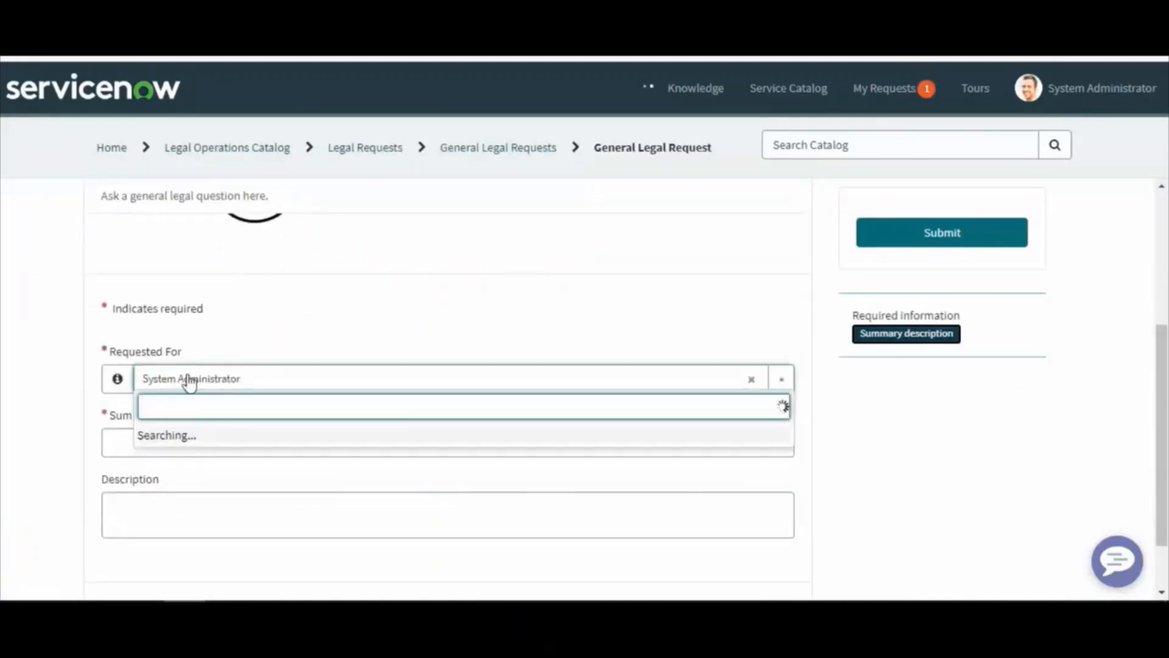
left_click(188, 381)
left_click(208, 385)
type("abel")
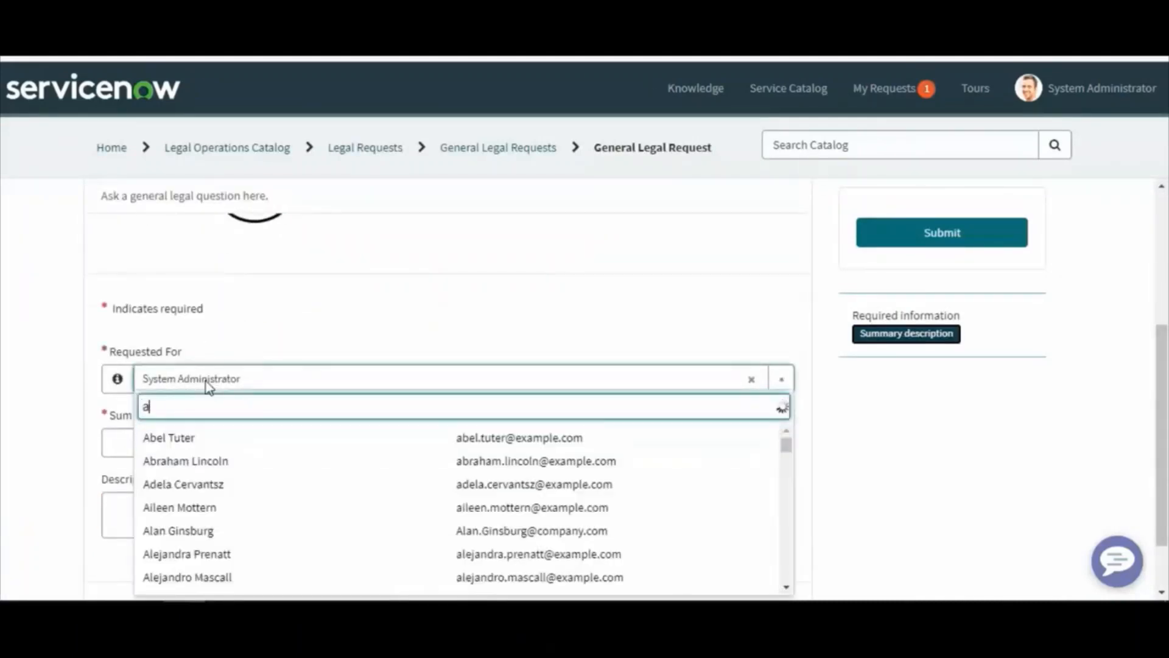
left_click(184, 439)
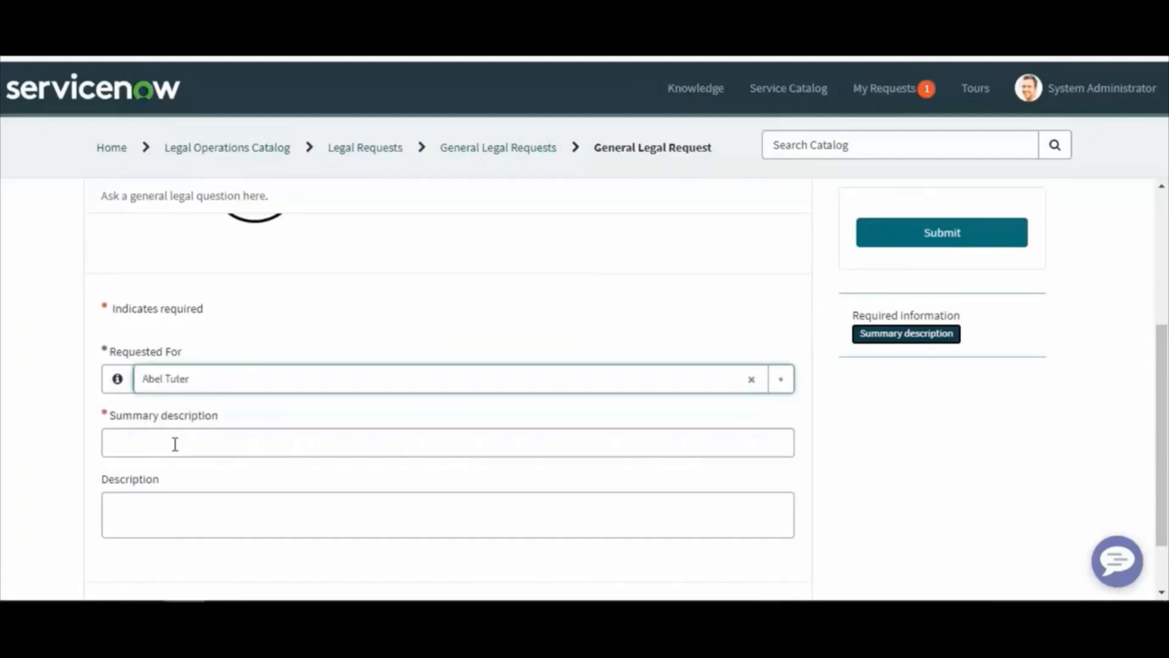
Enter "This is the Lecture 2 Demonstration by" followed by the presenter's full name as the summary description.
left_click(171, 444)
type("This is")
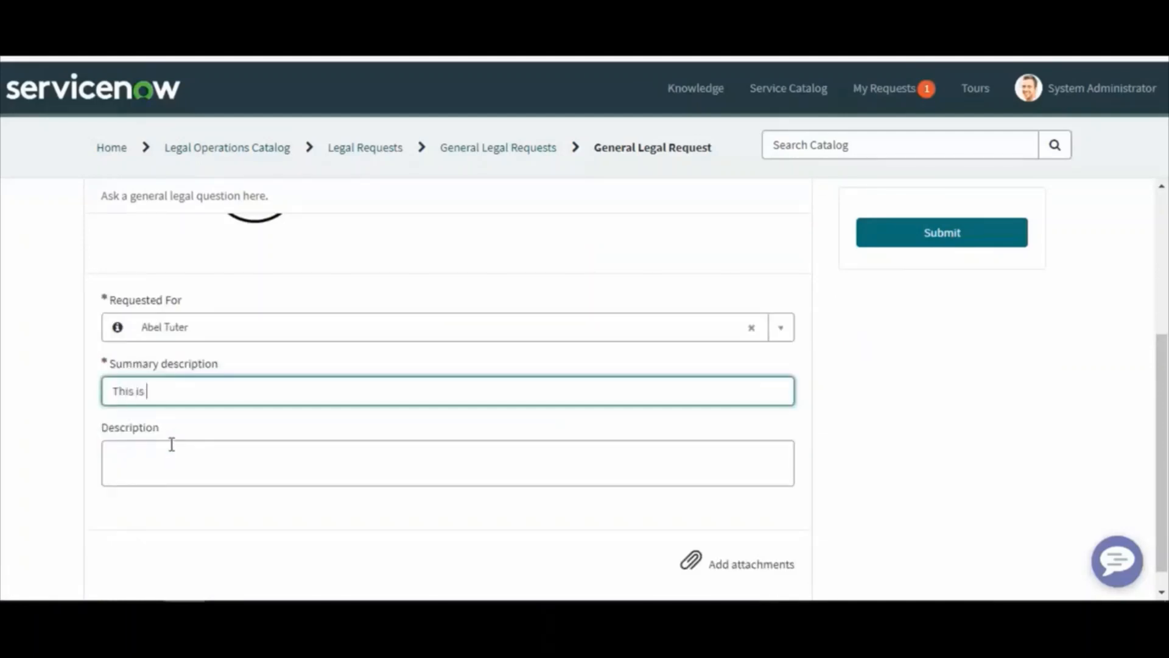
type(" the ectur")
key("BackSpace")
key("BackSpace")
key("BackSpace")
type("Lectur")
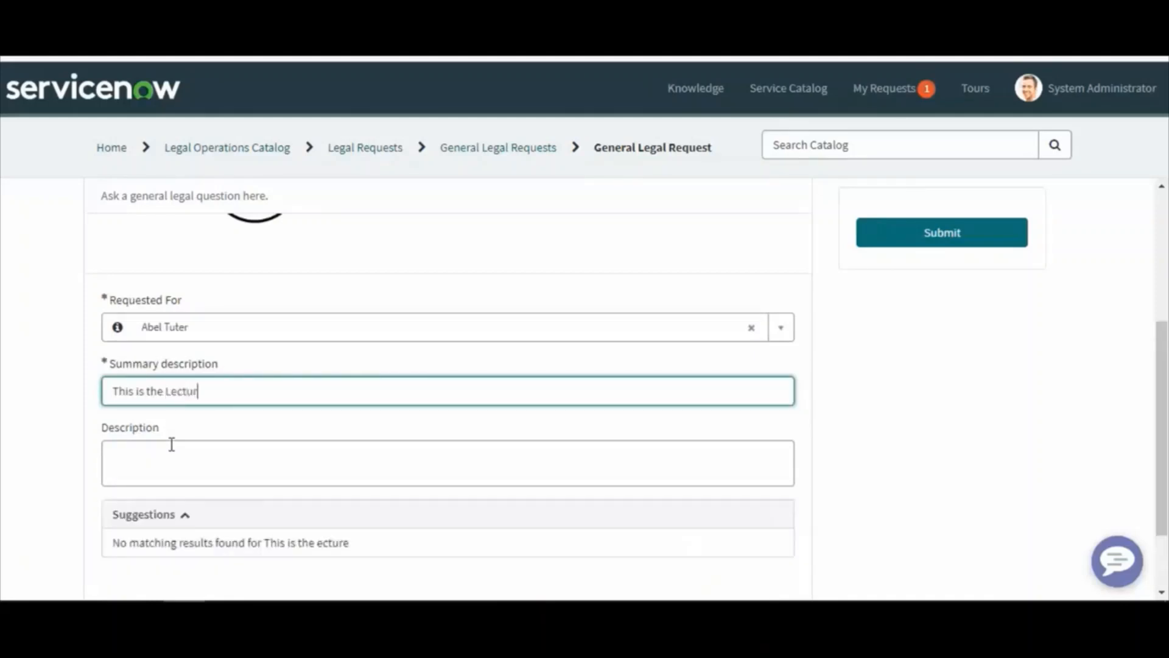
type("e 2 Demonstration")
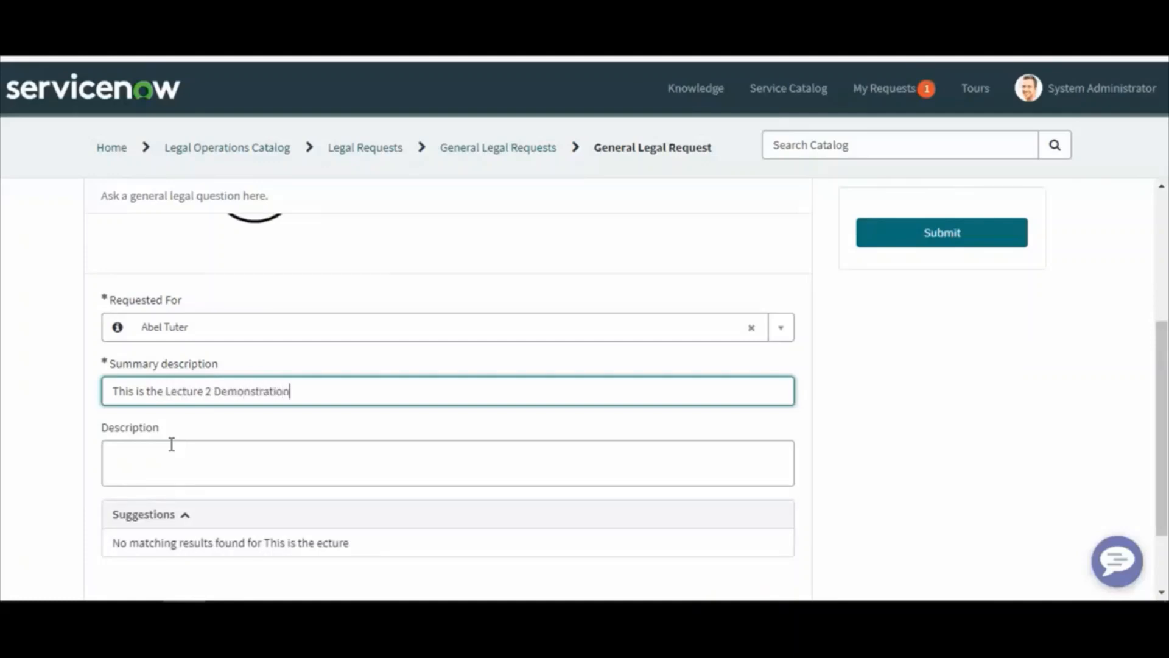
type(" by Sake")
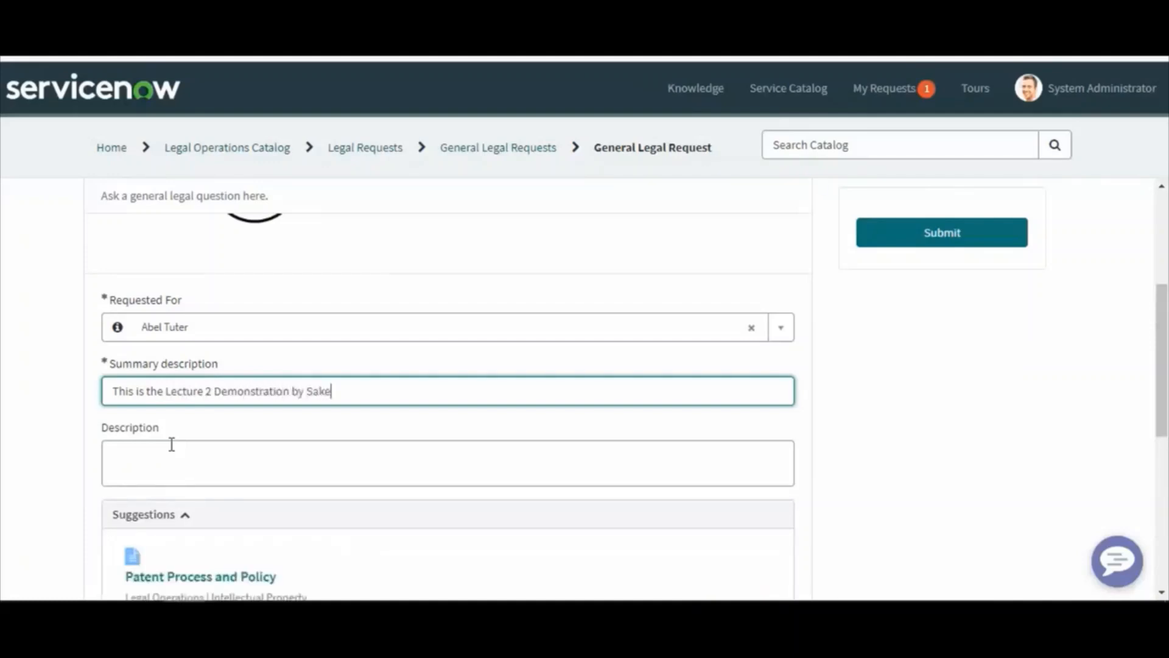
type("t Misra")
Copy the summary description text into the Description field.
triple_click(192, 389)
key("ctrl+c")
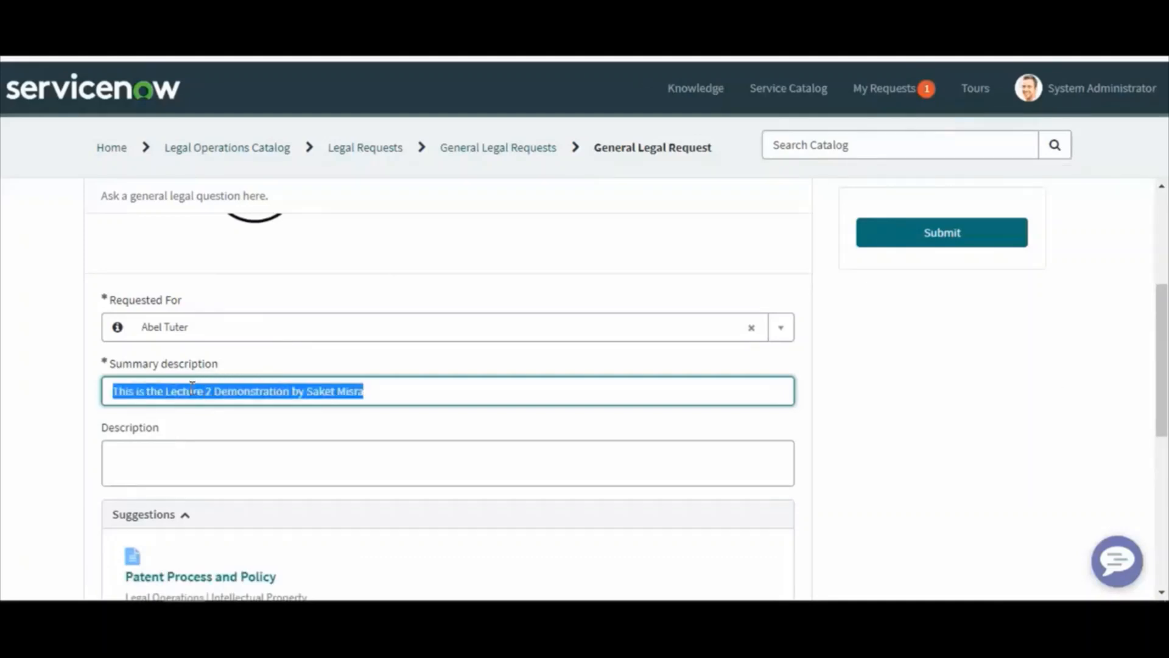
left_click(180, 463)
key("ctrl+v")
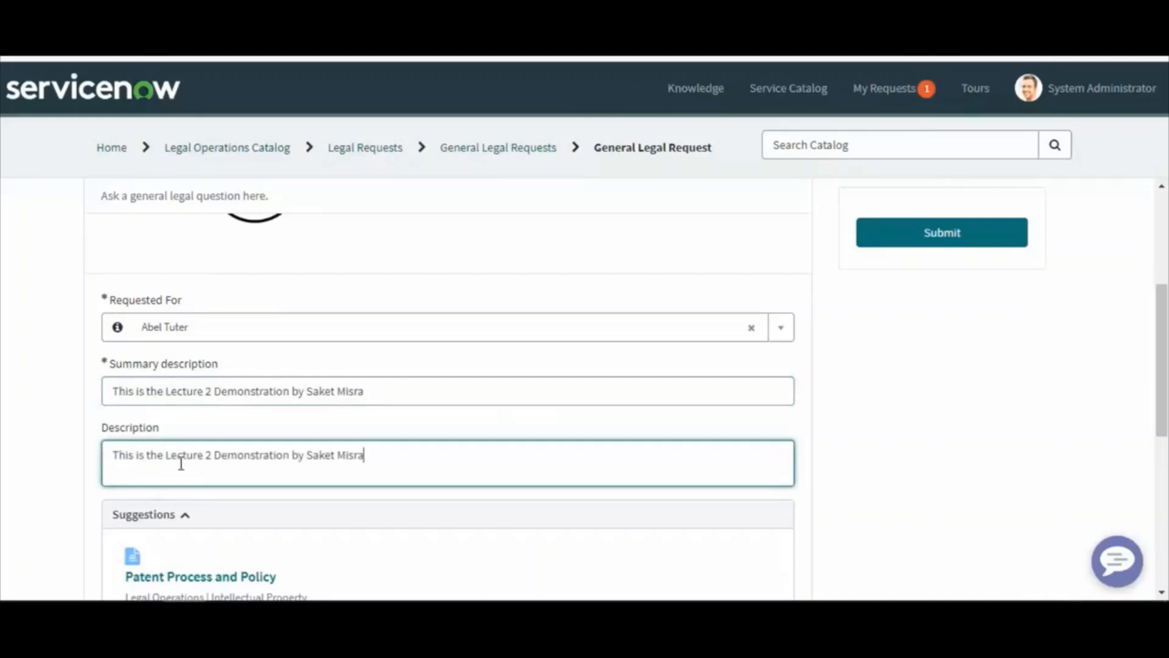
Collapse the suggestions below the form and submit the general legal request.
scroll(91, 427, "down", 3)
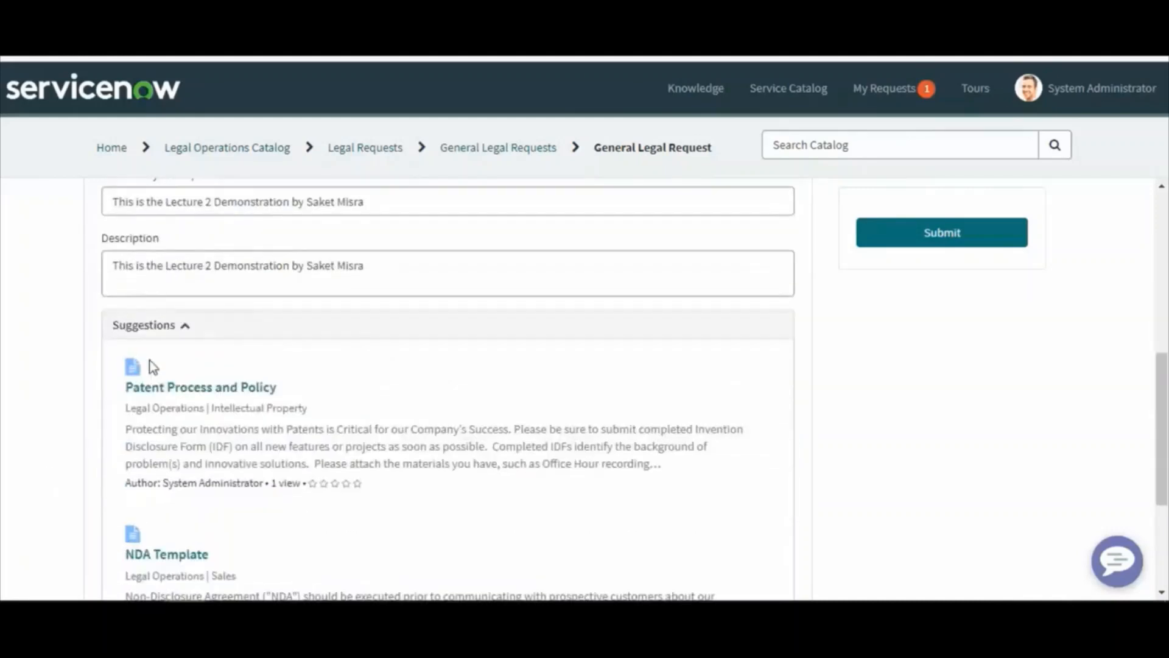
left_click(184, 329)
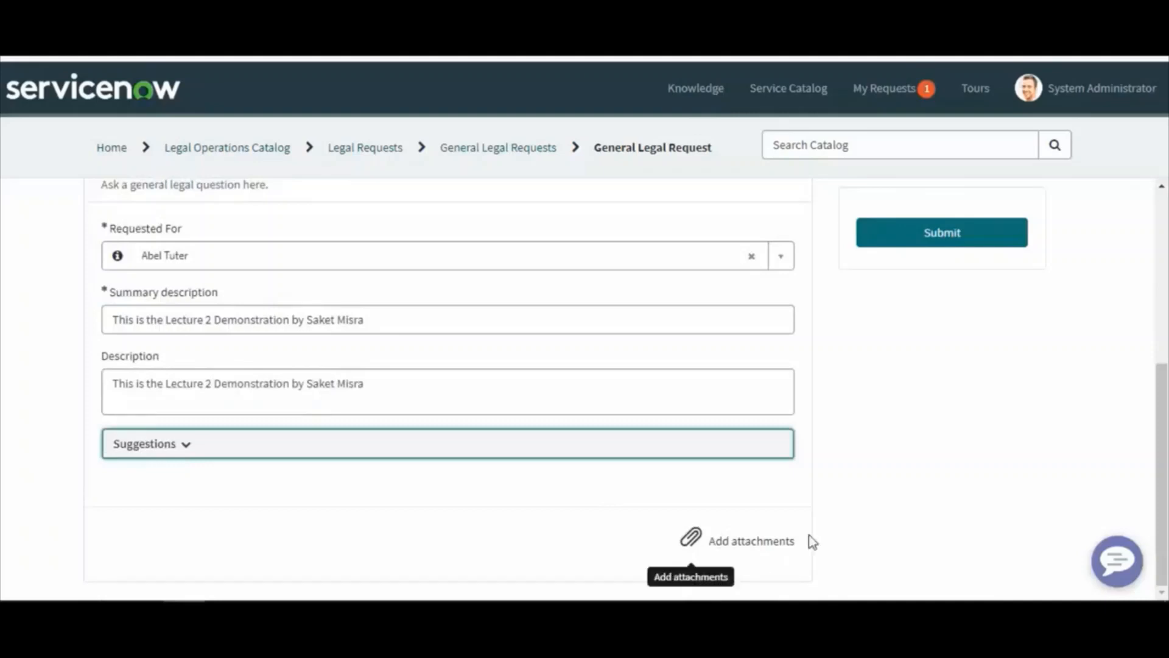
scroll(999, 490, "up", 5)
left_click(938, 238)
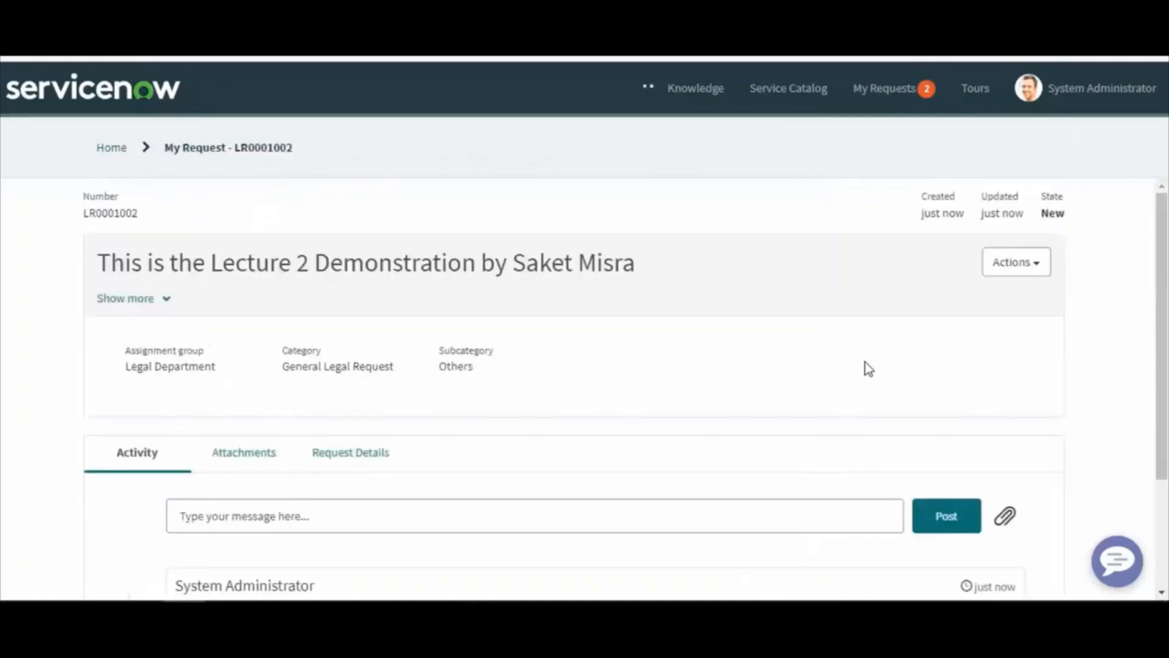
Copy the new legal request's number from its activity entry.
scroll(865, 363, "down", 2)
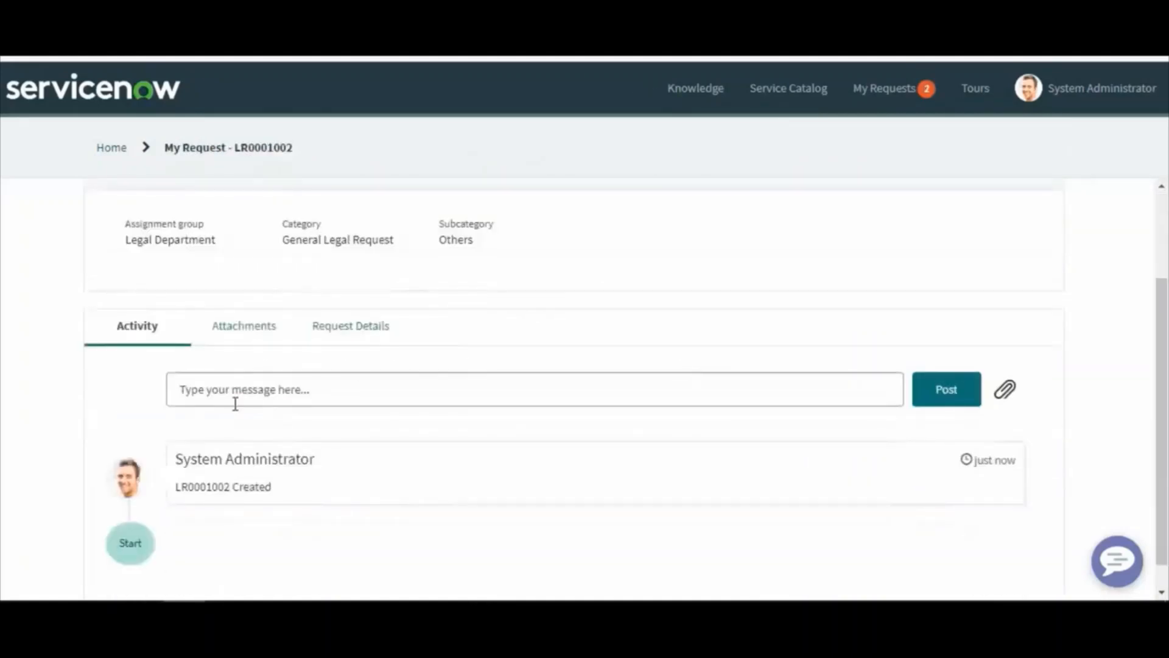
double_click(205, 485)
key("ctrl+c")
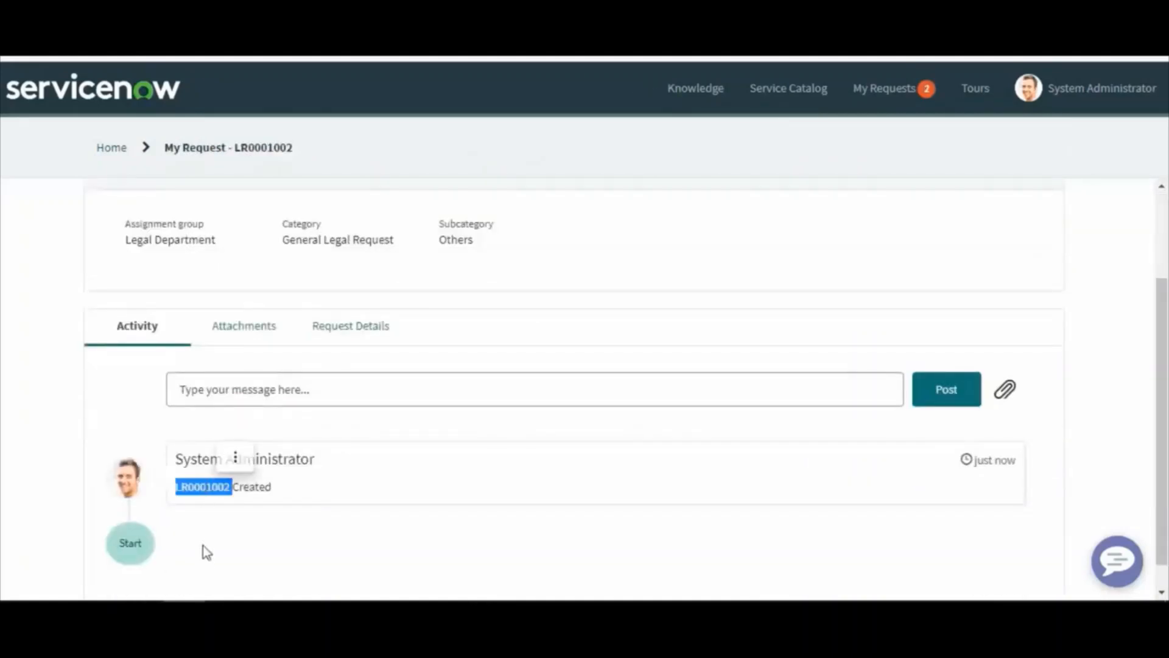
right_click(200, 494)
left_click(235, 101)
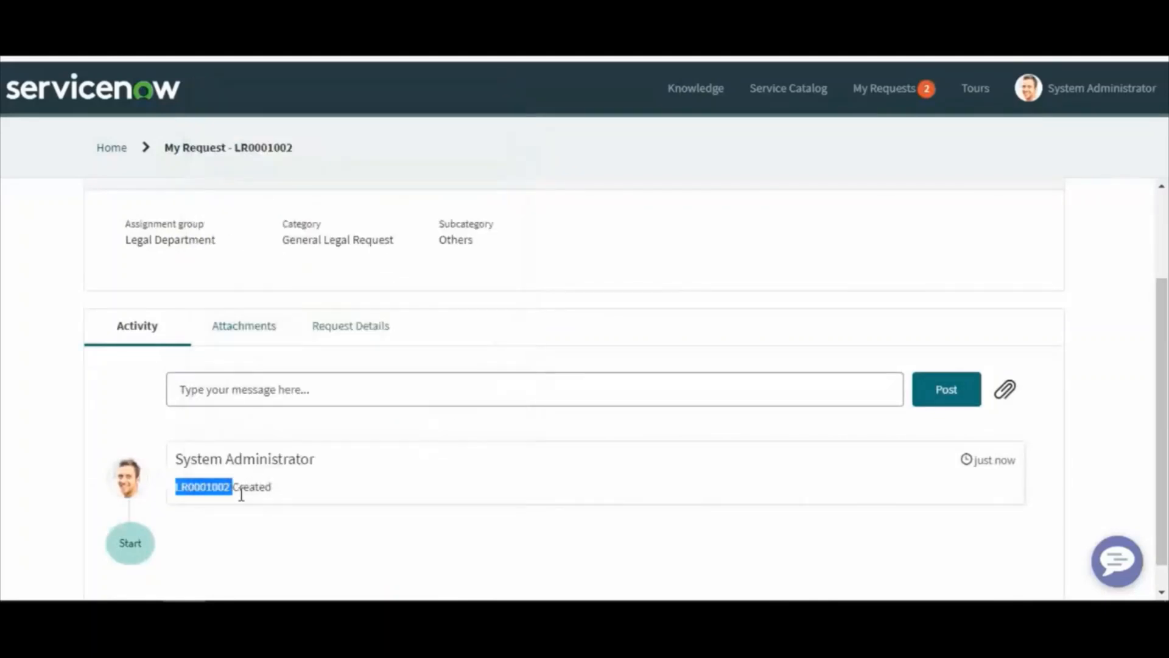
left_click(224, 525)
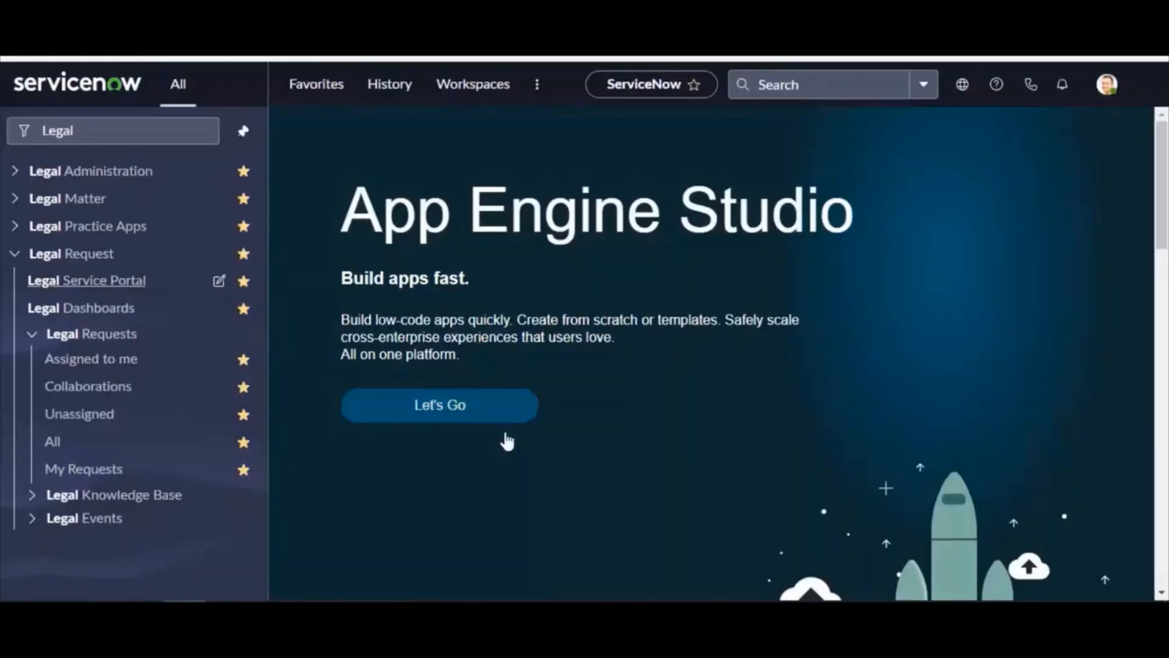
Search globally for the copied request number in the main ServiceNow interface and open the matching legal request record.
left_click(768, 93)
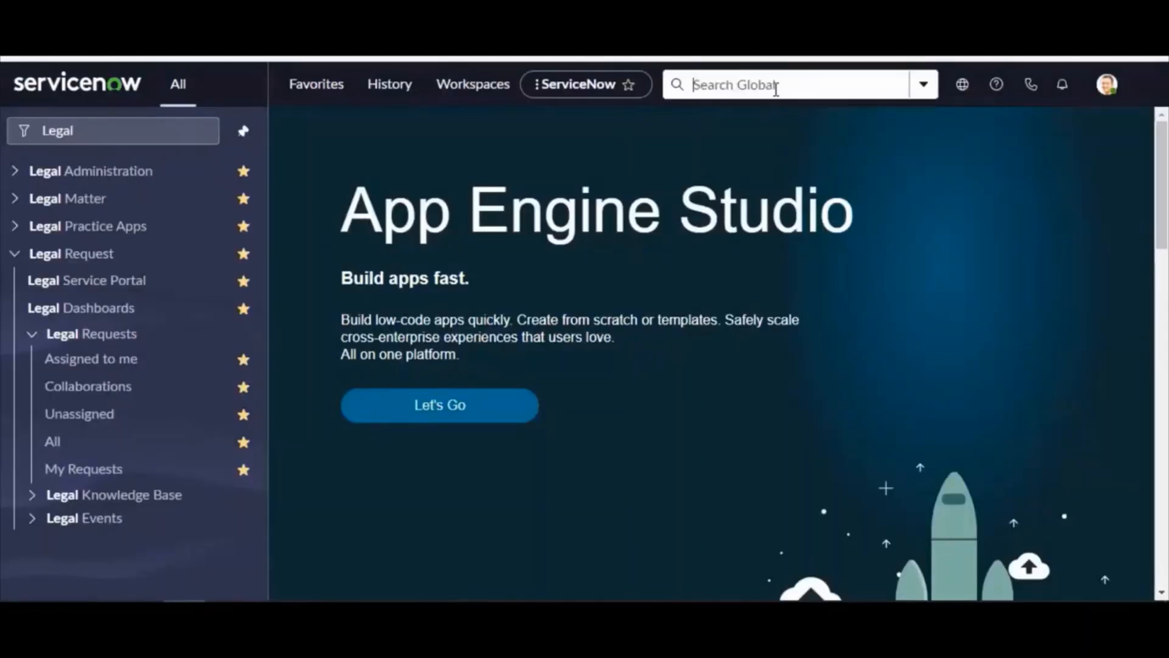
key("ctrl+v")
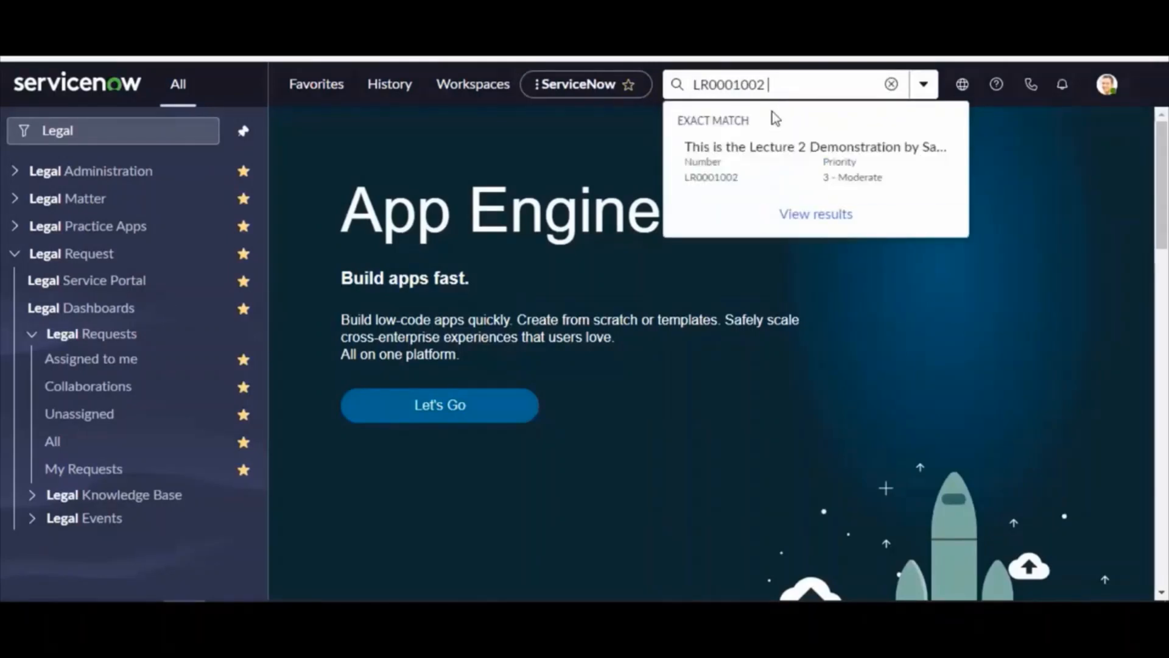
left_click(749, 170)
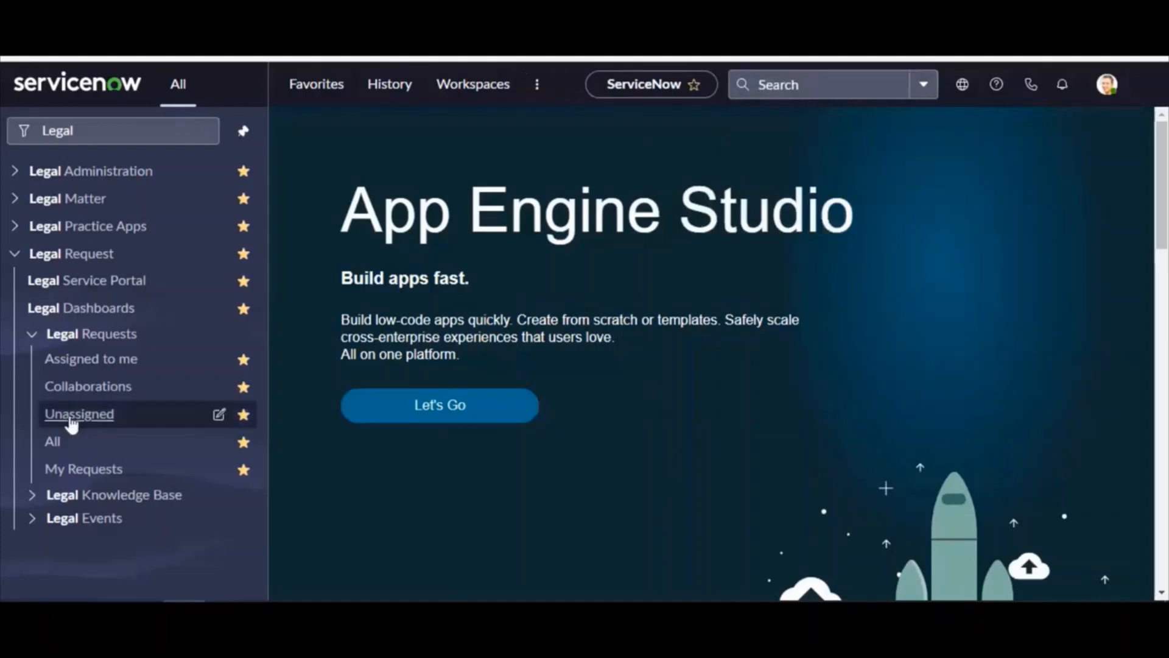
left_click(60, 443)
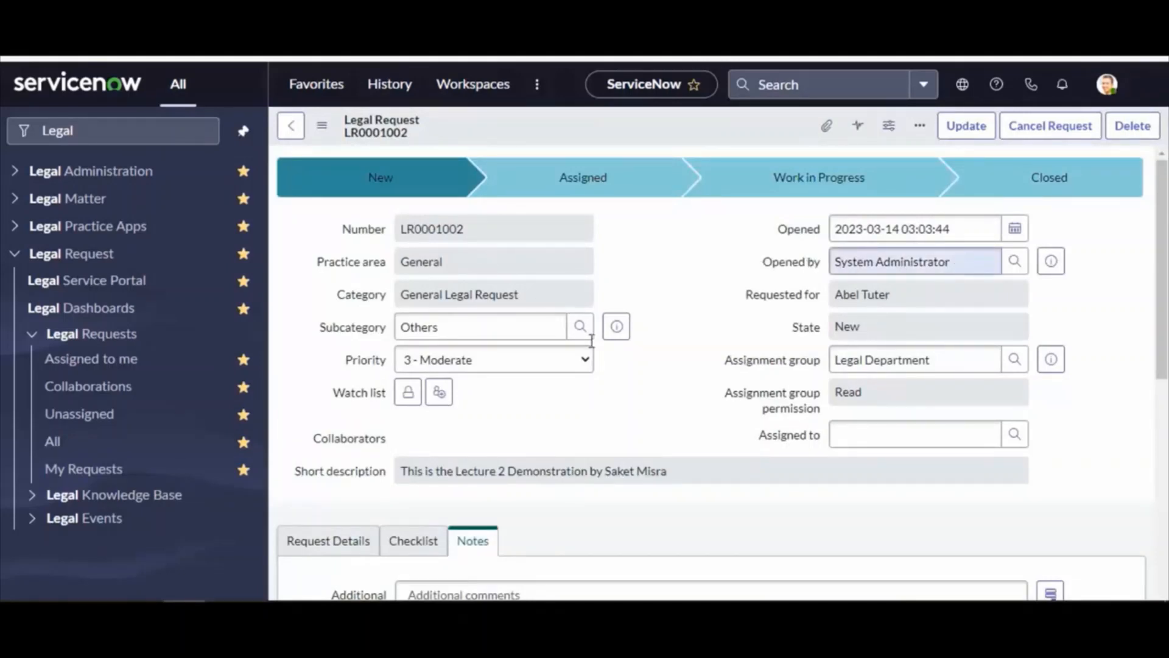
Review the legal request's category, number, assignment group permission and Requested For variable.
triple_click(404, 295)
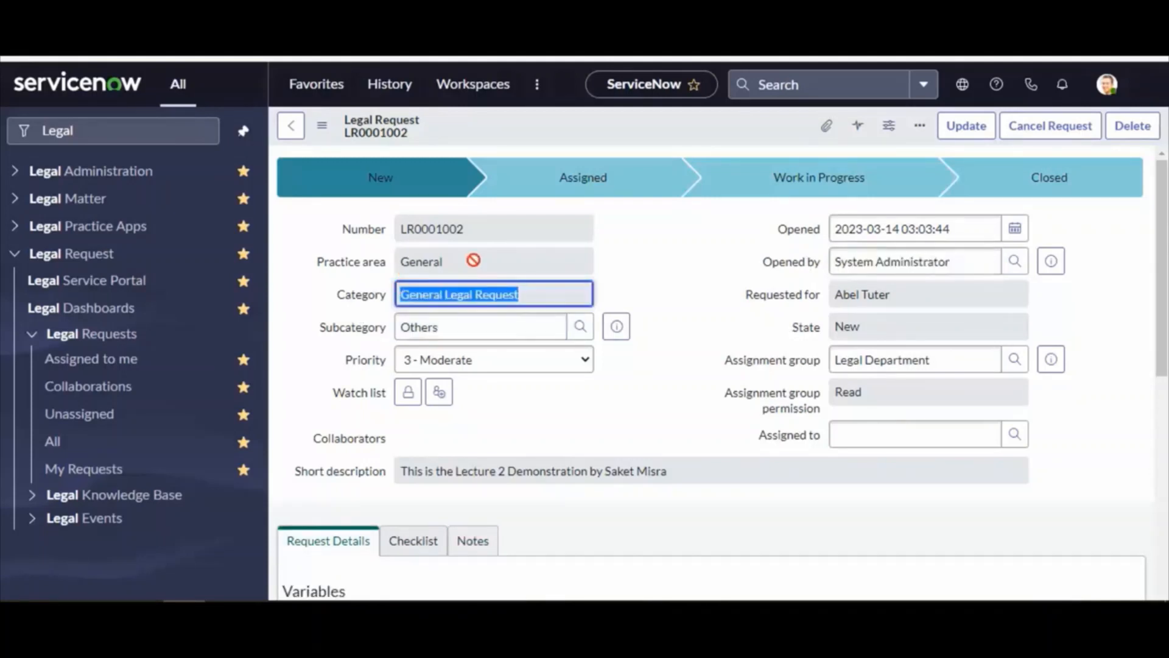
double_click(457, 230)
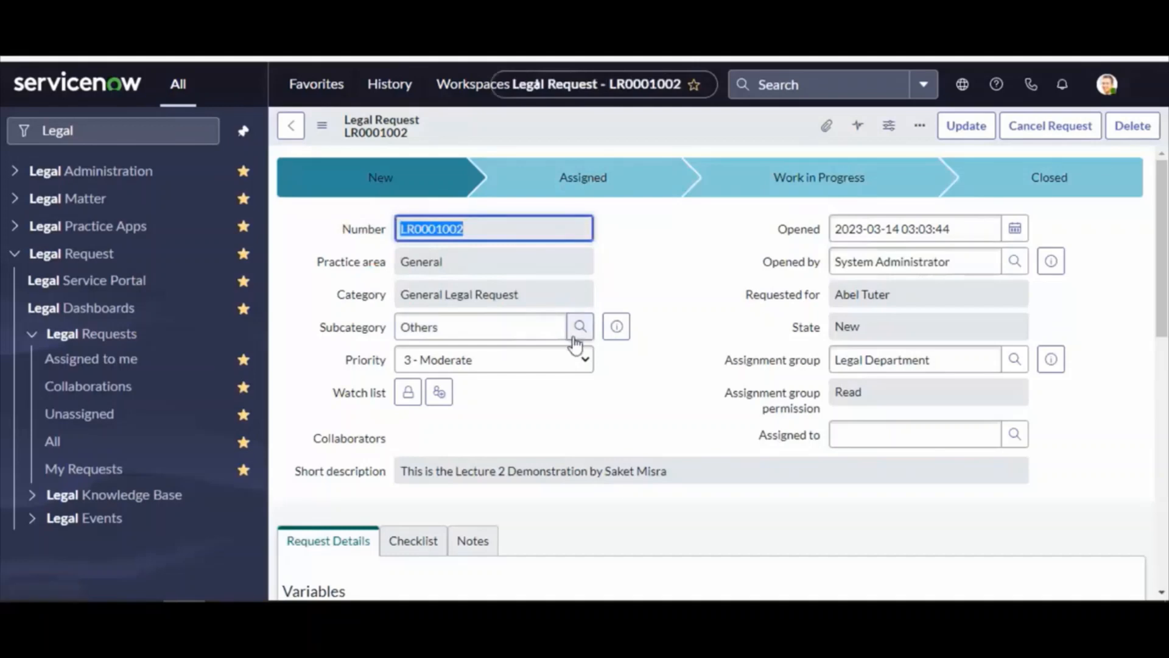
scroll(765, 311, "down", 2)
left_click_drag(721, 260, 832, 261)
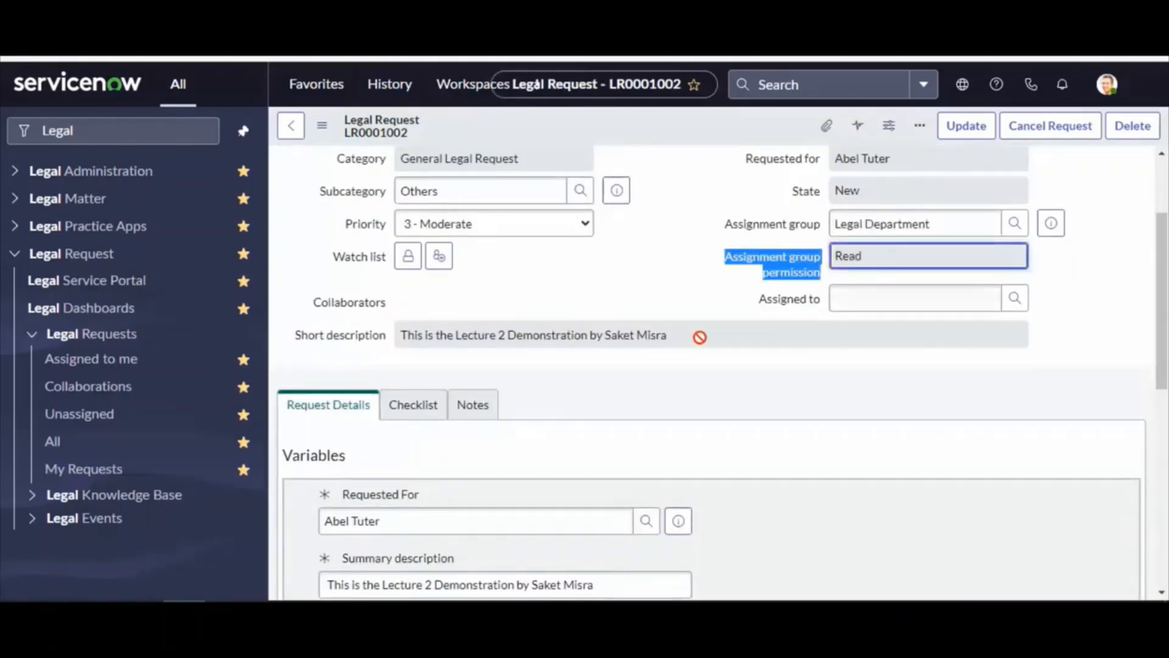
scroll(696, 340, "down", 2)
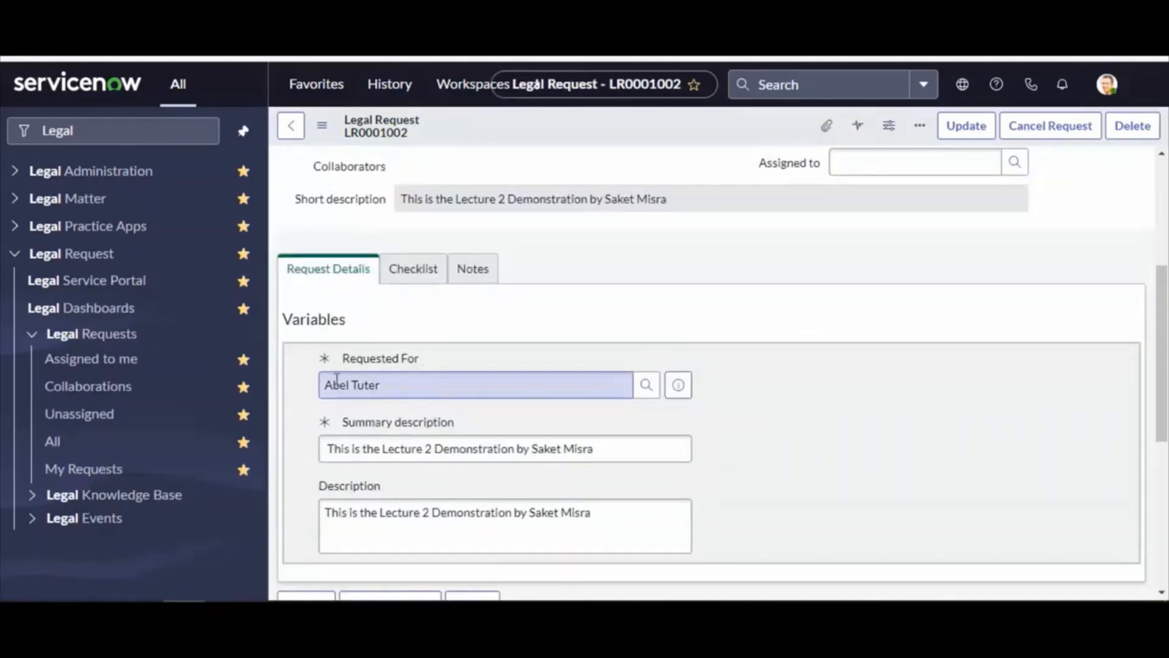
triple_click(328, 383)
scroll(799, 488, "down", 2)
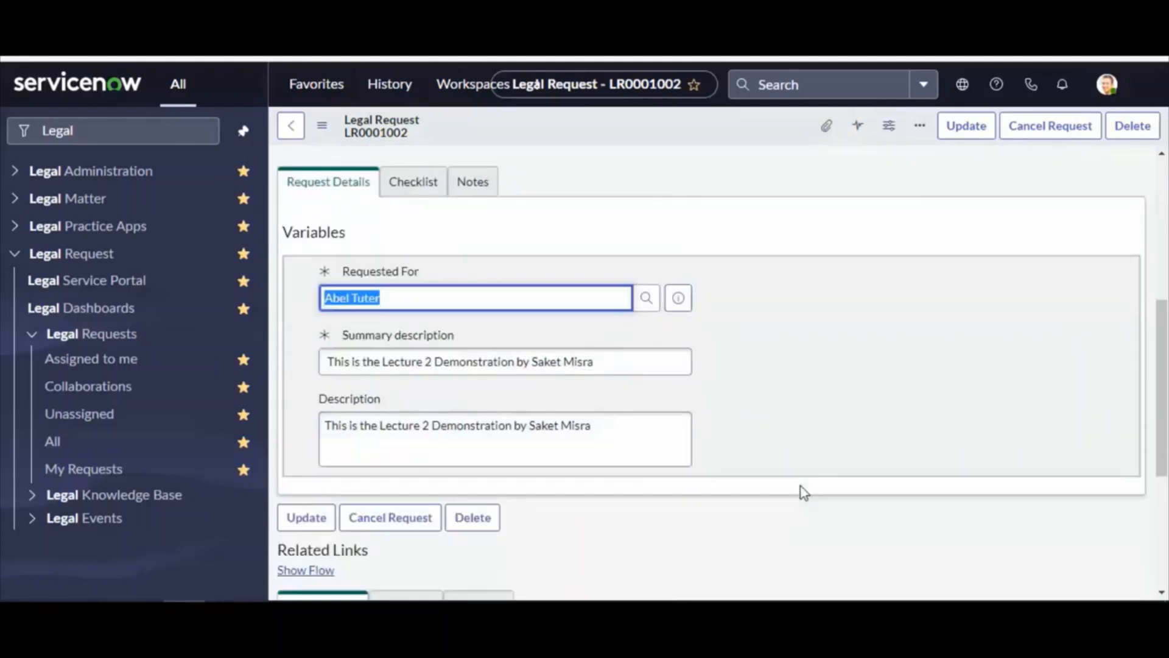
Examine the request's Legal Matters related list and recheck its main fields, highlighting the category.
scroll(577, 485, "down", 3)
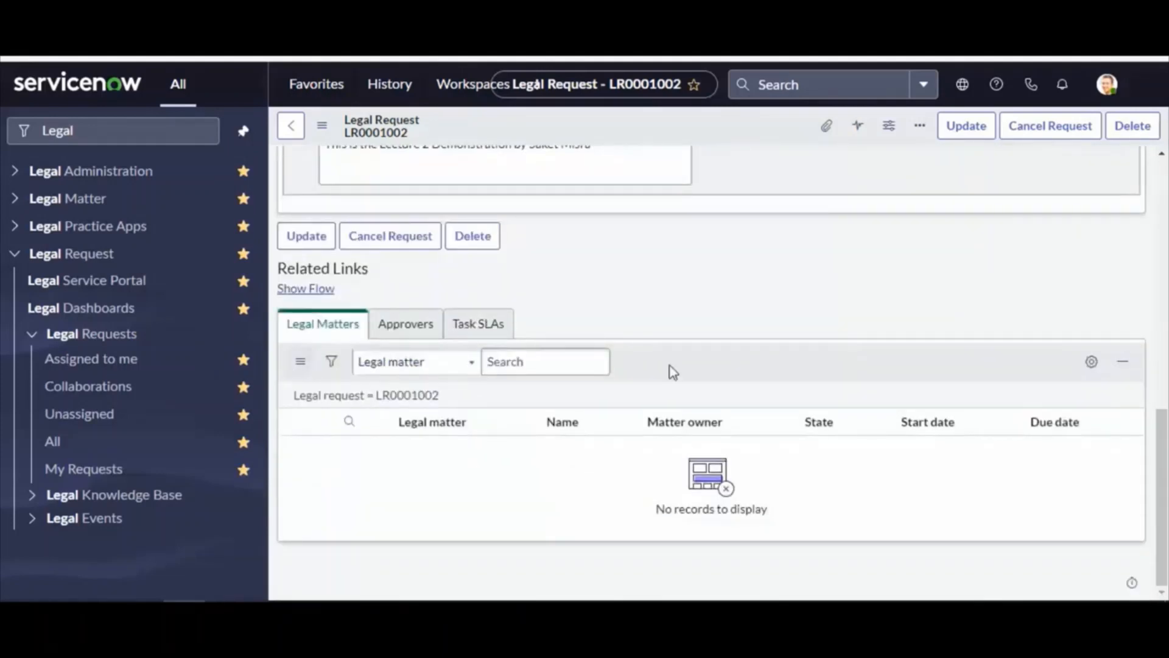
scroll(671, 370, "up", 6)
scroll(673, 373, "up", 3)
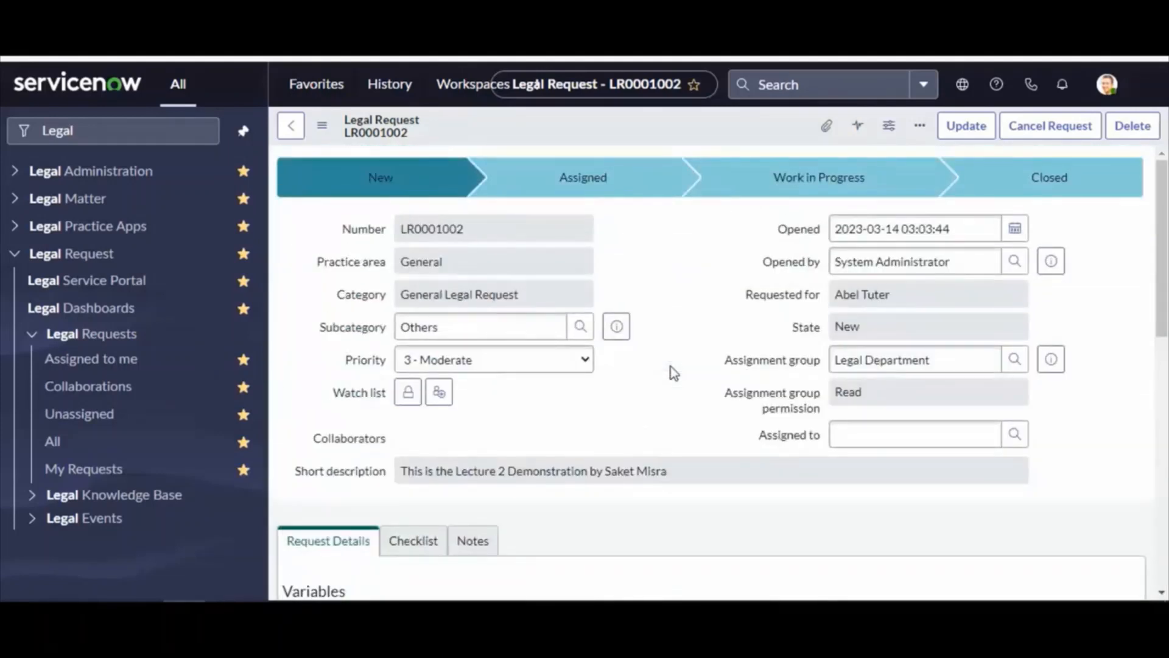
scroll(674, 373, "down", 8)
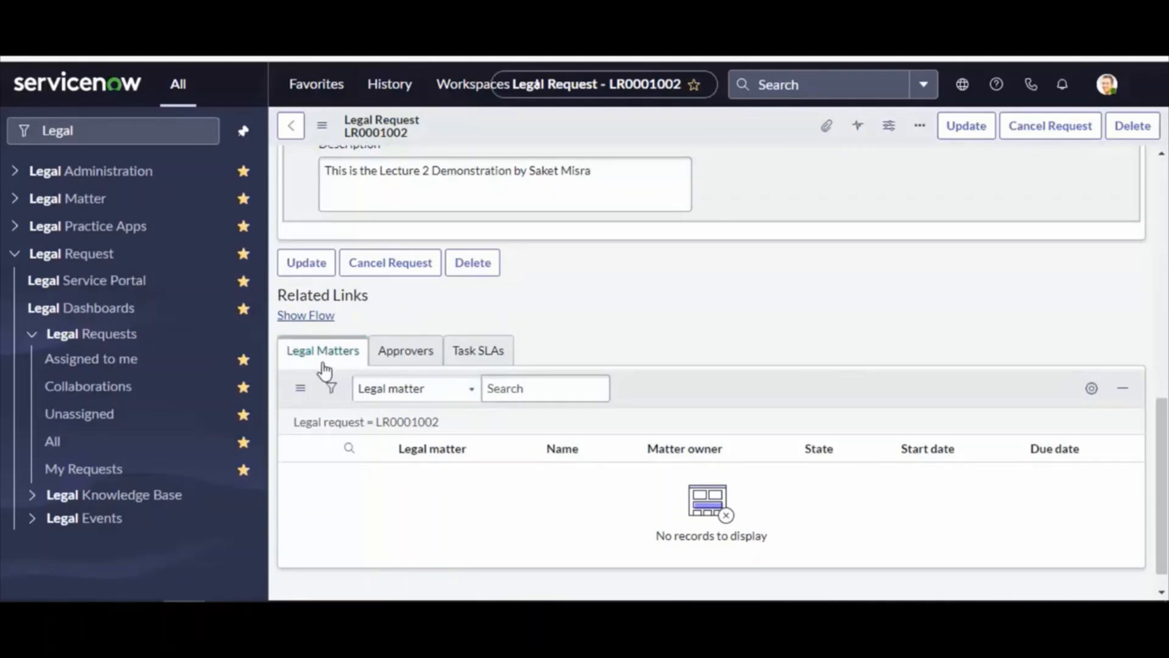
scroll(325, 369, "up", 8)
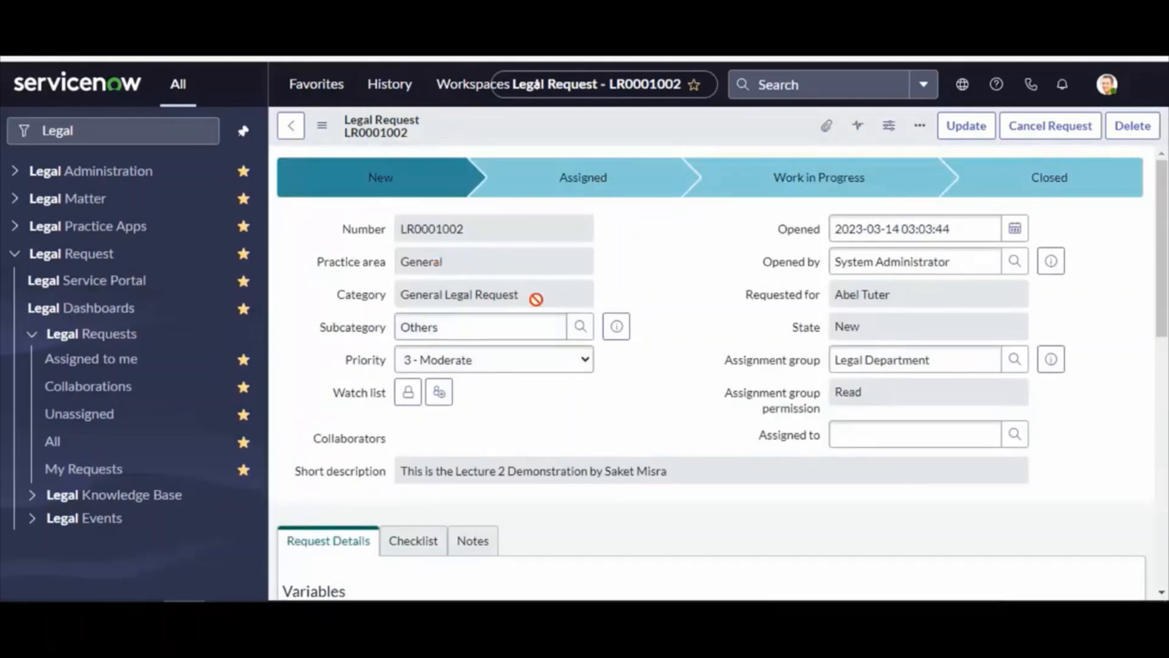
left_click_drag(536, 295, 392, 295)
left_click(648, 291)
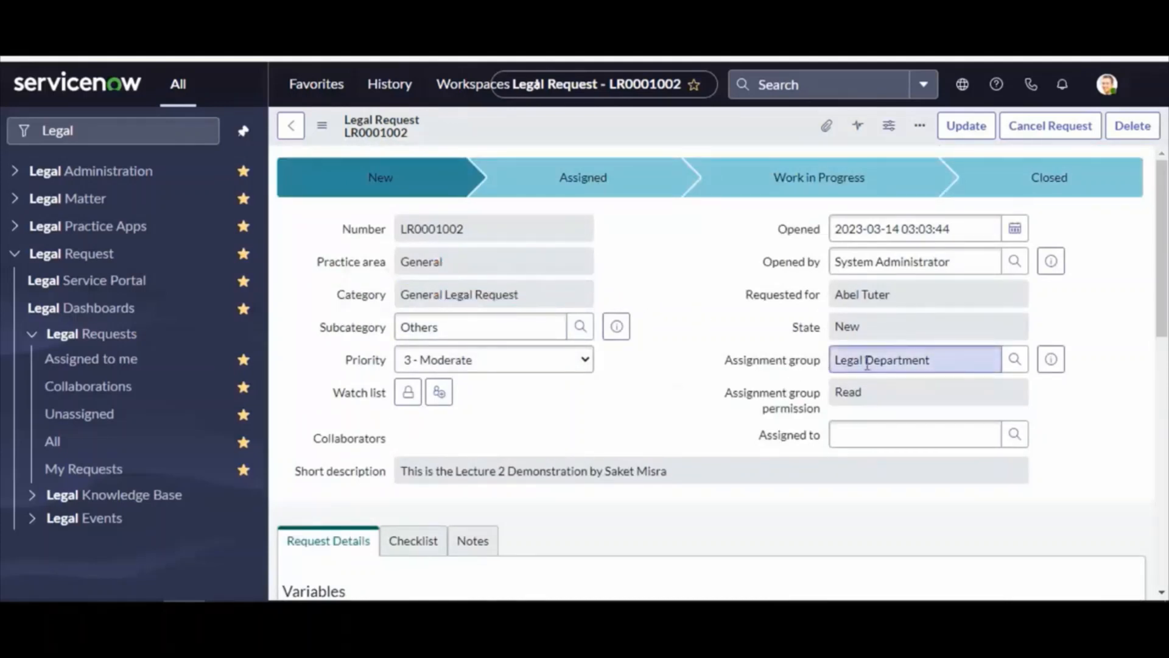
Look up the Legal Department's users and set Assigned to to the first listed person.
left_click(940, 362)
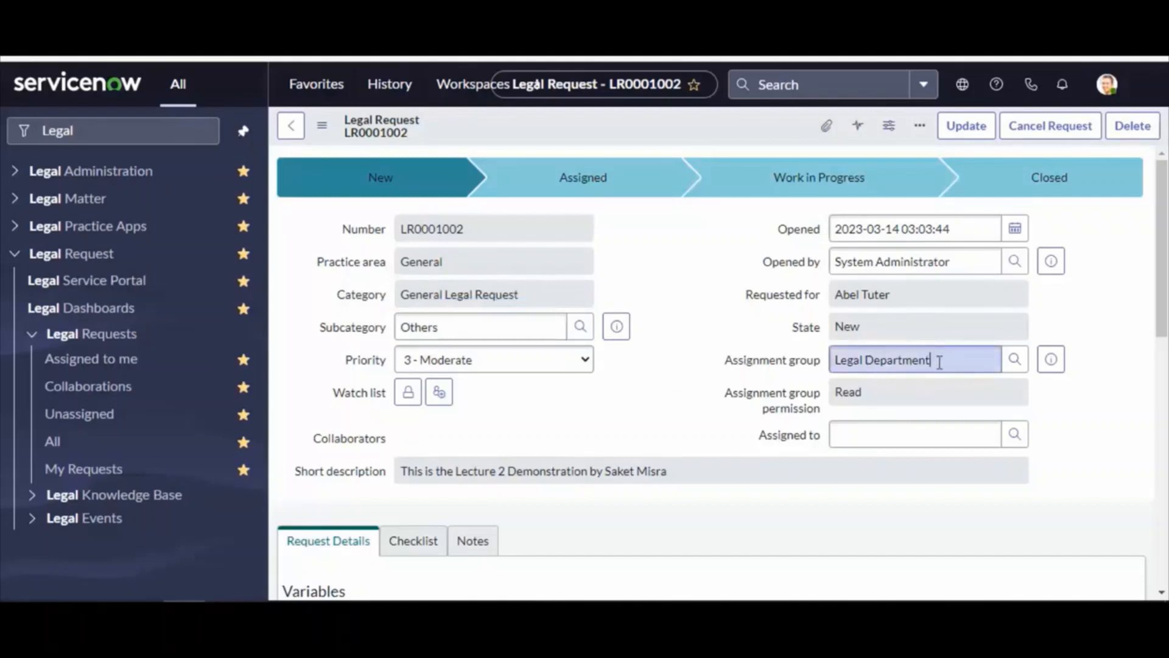
left_click(1015, 434)
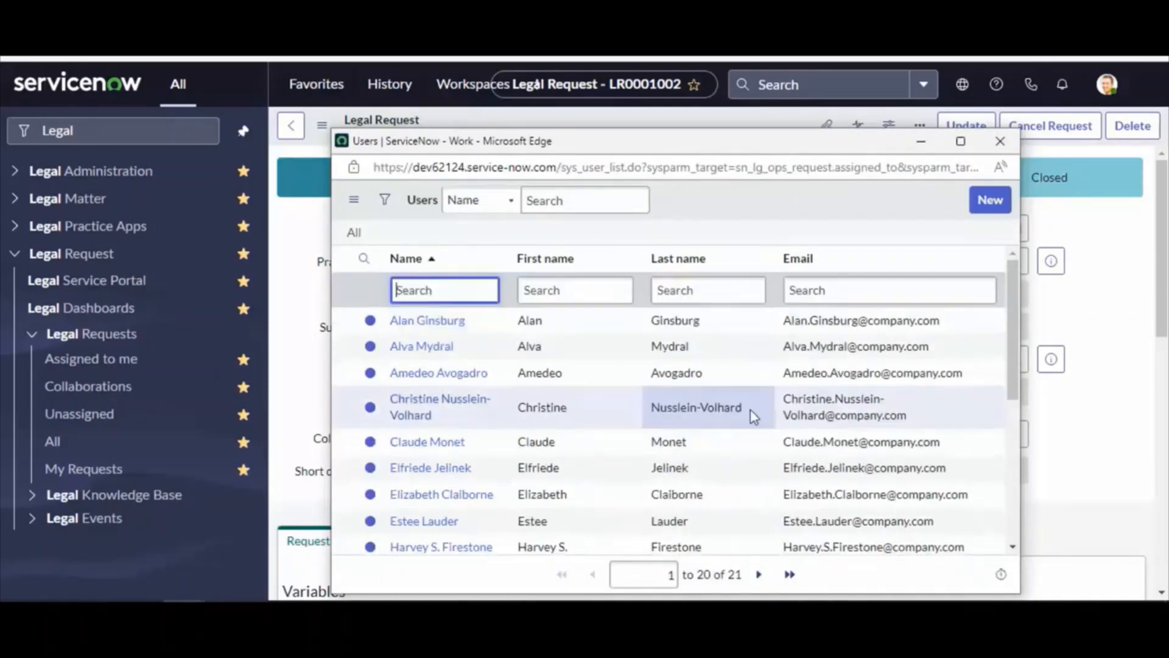
left_click(428, 321)
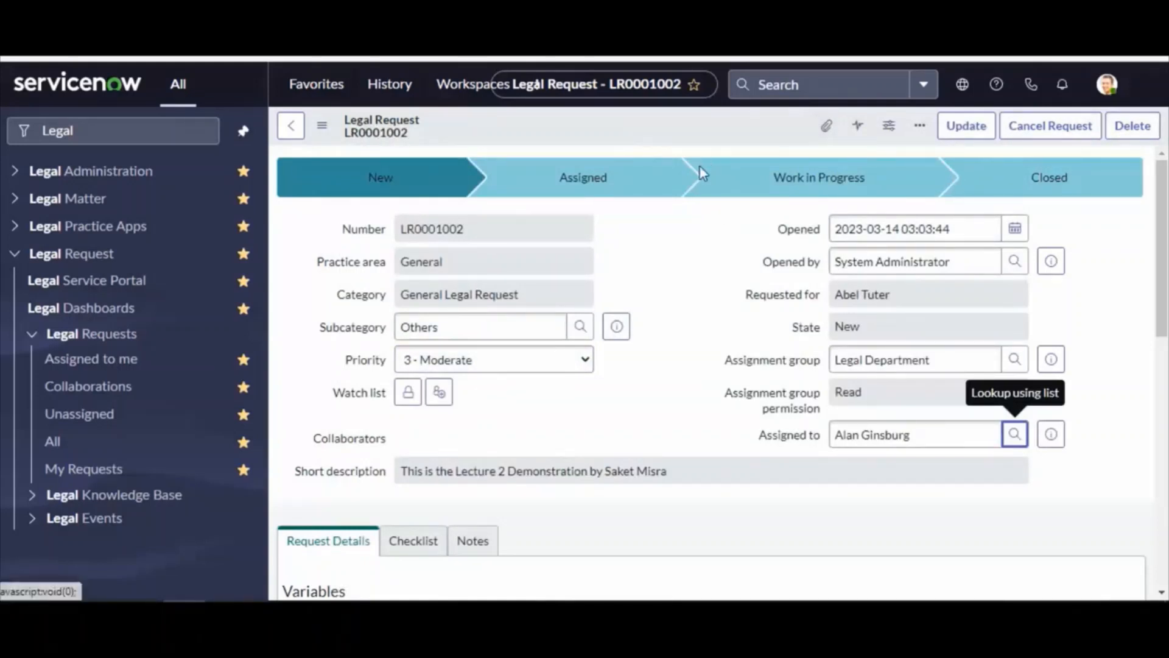
Save the newly assigned legal request and refresh its portal page to check the state, assignee and activity.
right_click(644, 120)
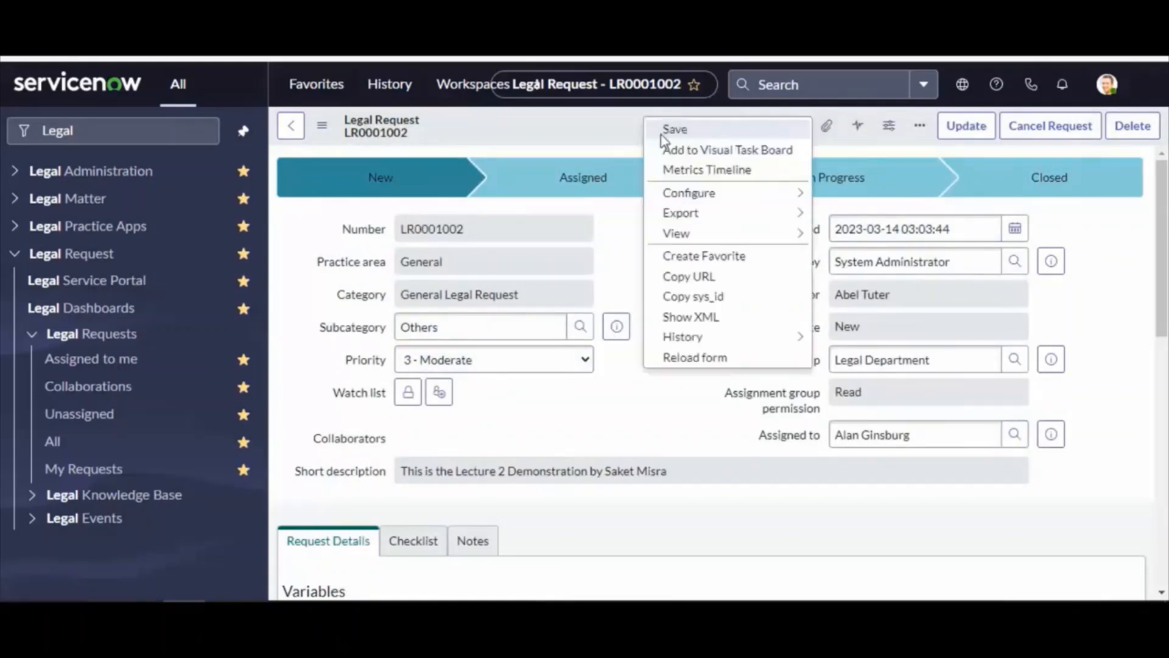
left_click(611, 195)
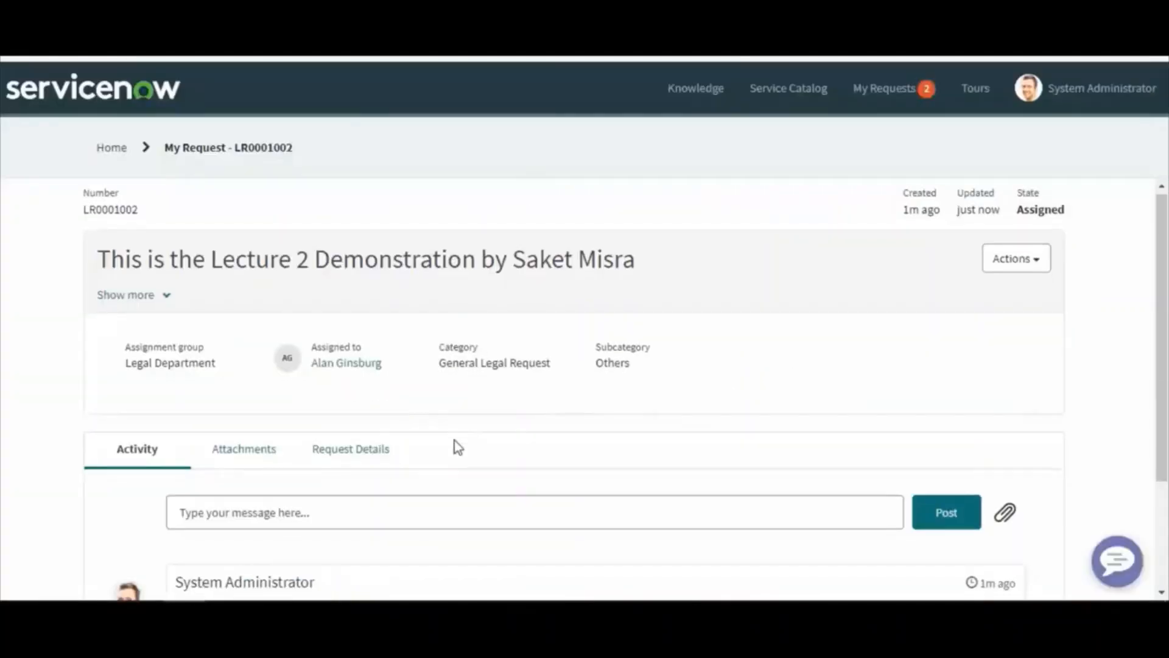
scroll(458, 448, "down", 3)
scroll(438, 449, "up", 3)
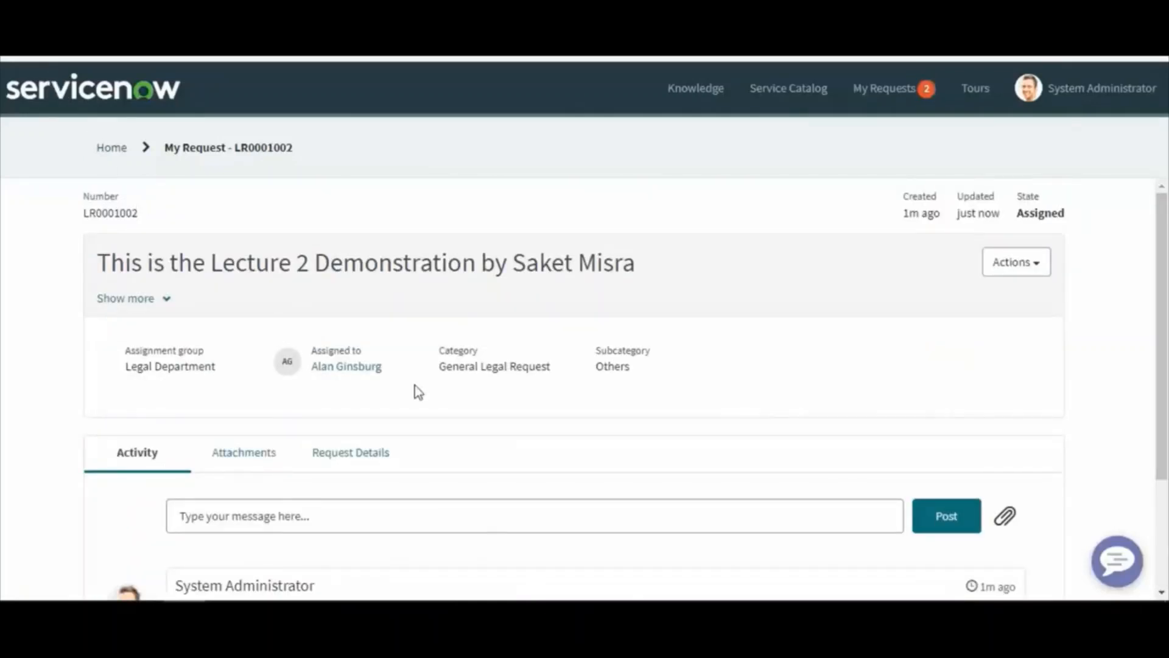
key("F5")
scroll(678, 480, "down", 3)
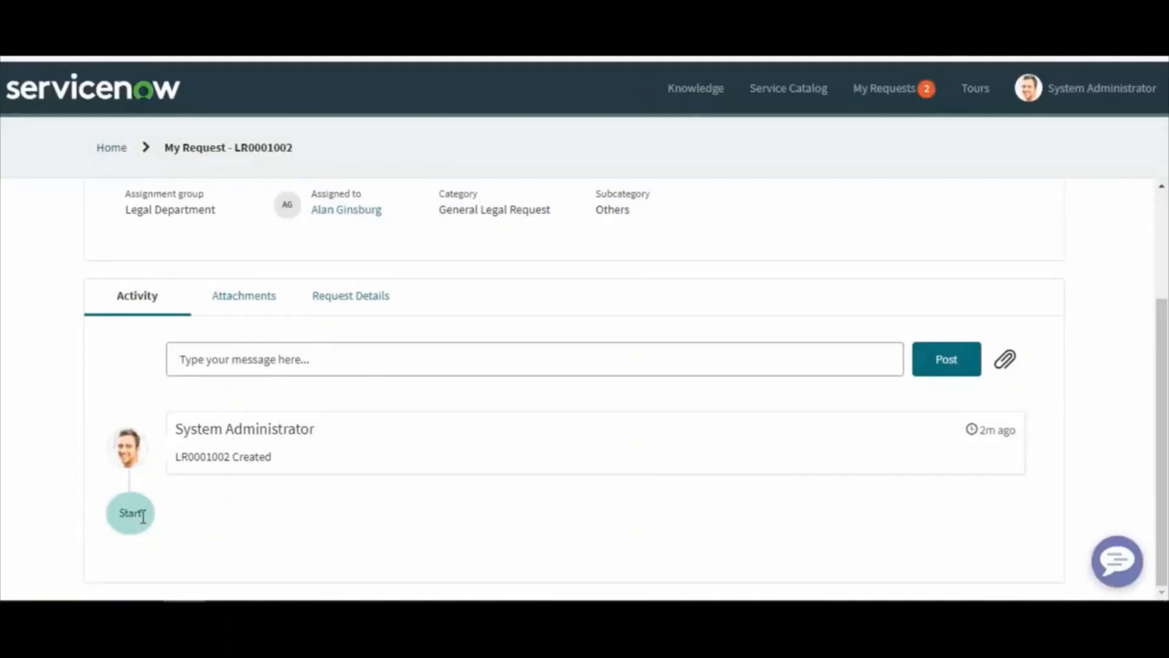
Post the message "This is Test" in the legal request's activity stream on the portal.
left_click_drag(143, 516, 240, 475)
left_click(277, 466)
left_click(277, 364)
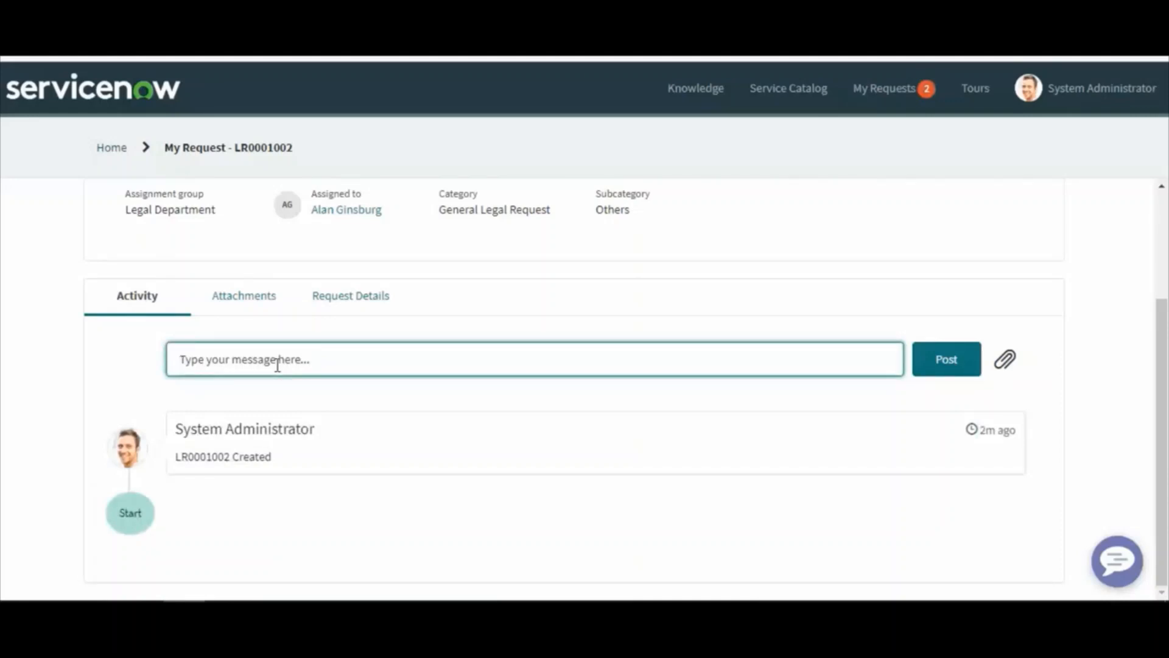
type("This is Test")
left_click(972, 370)
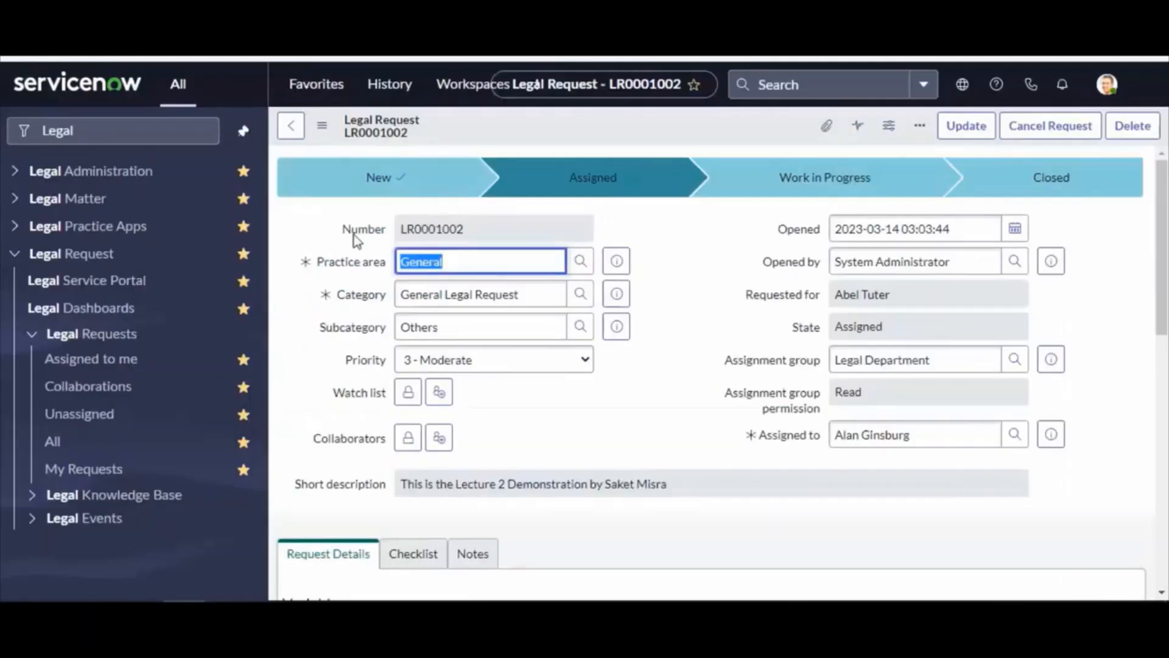
Check the legal request record's notes in the main ServiceNow interface for the comment posted from the portal.
scroll(591, 414, "down", 10)
scroll(512, 392, "up", 6)
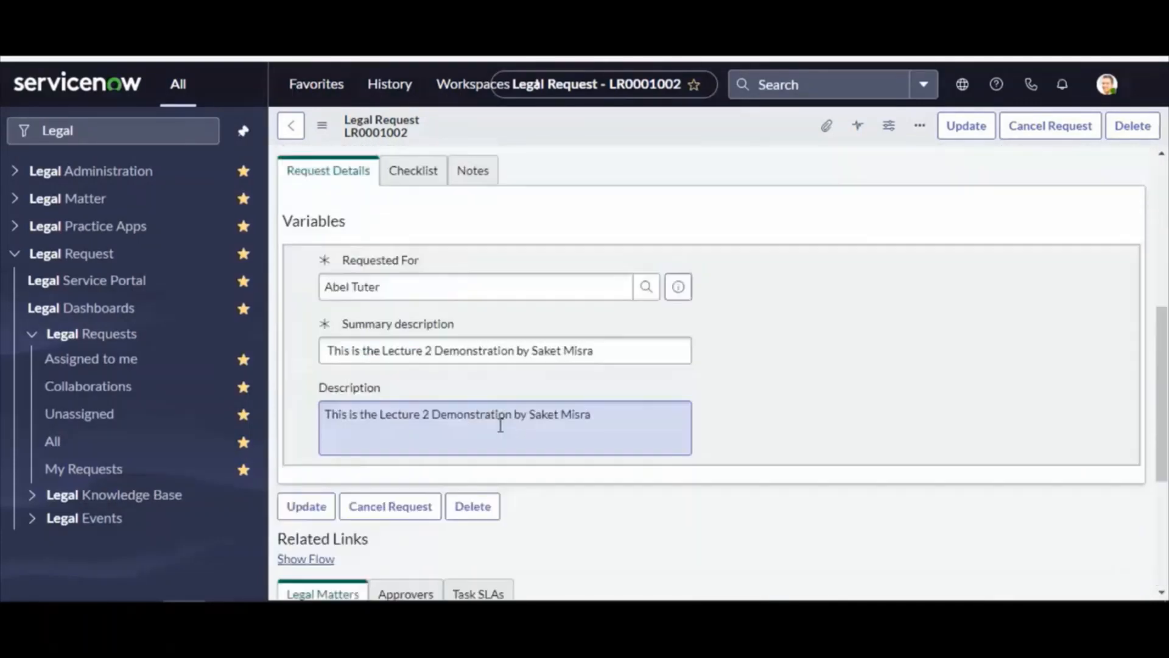
left_click(416, 314)
left_click(480, 320)
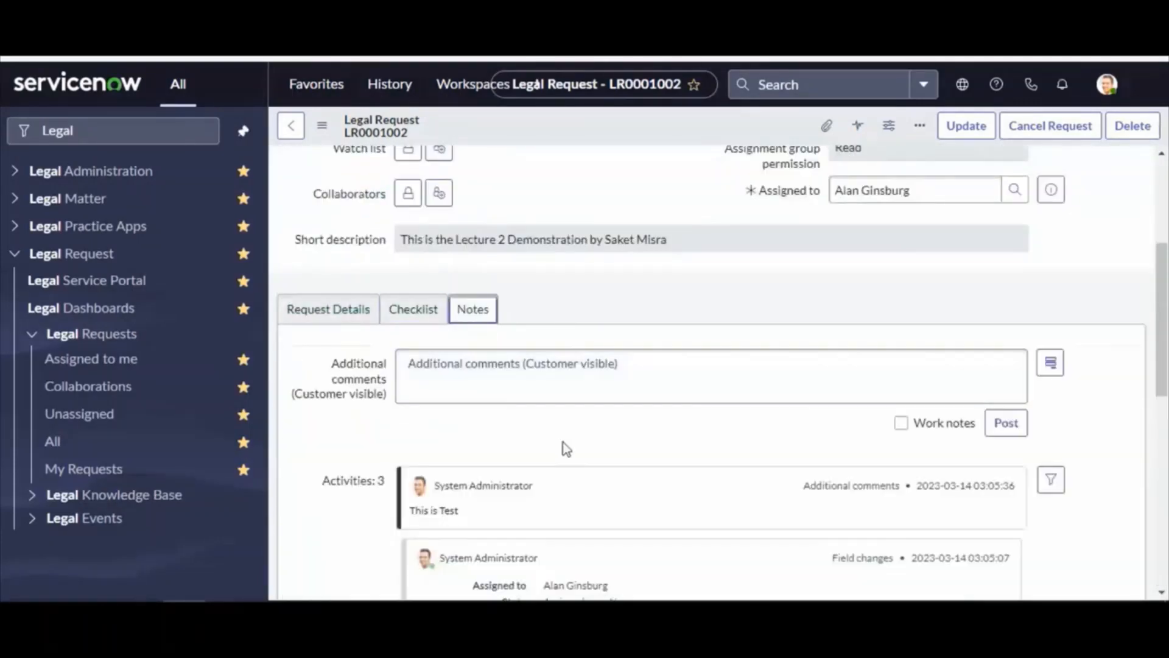
scroll(562, 442, "down", 1)
double_click(447, 442)
left_click(412, 452)
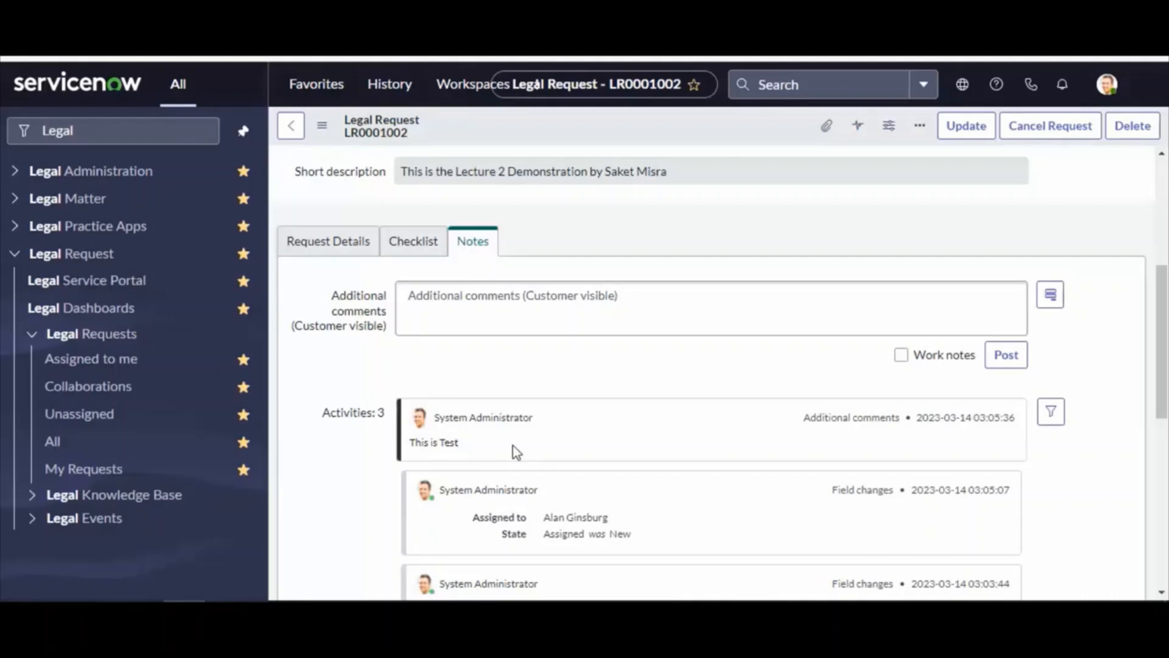
Review the legal request's assignment group and Assigned to fields, along with its notes area.
scroll(512, 445, "up", 5)
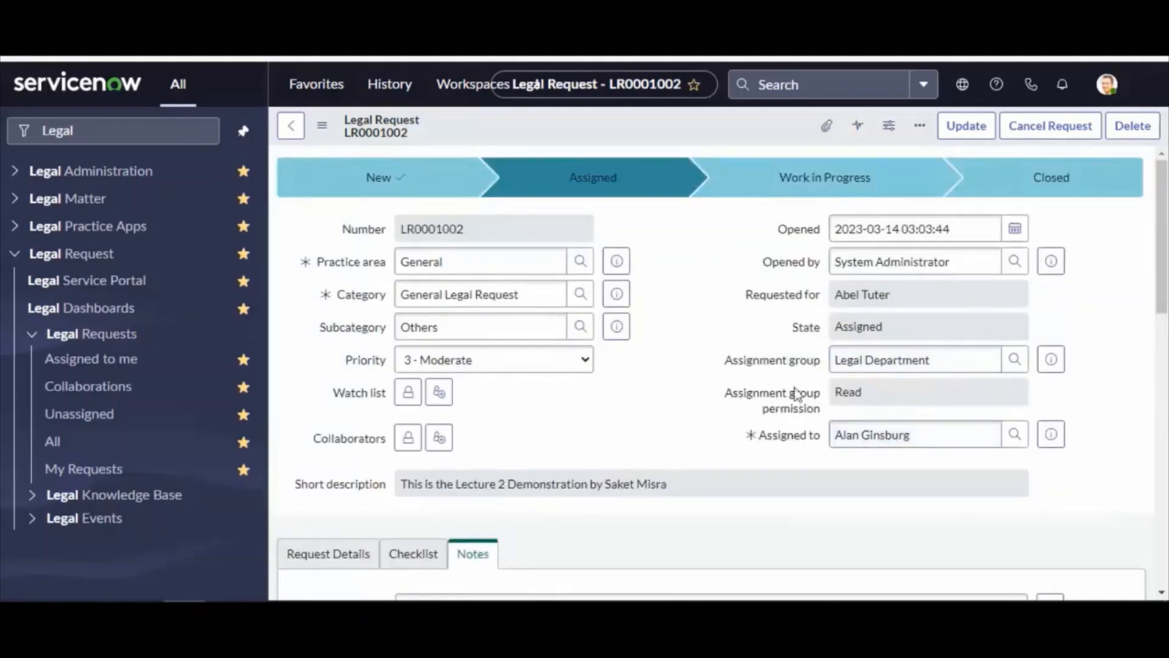
left_click_drag(722, 362, 821, 368)
left_click_drag(937, 365, 812, 367)
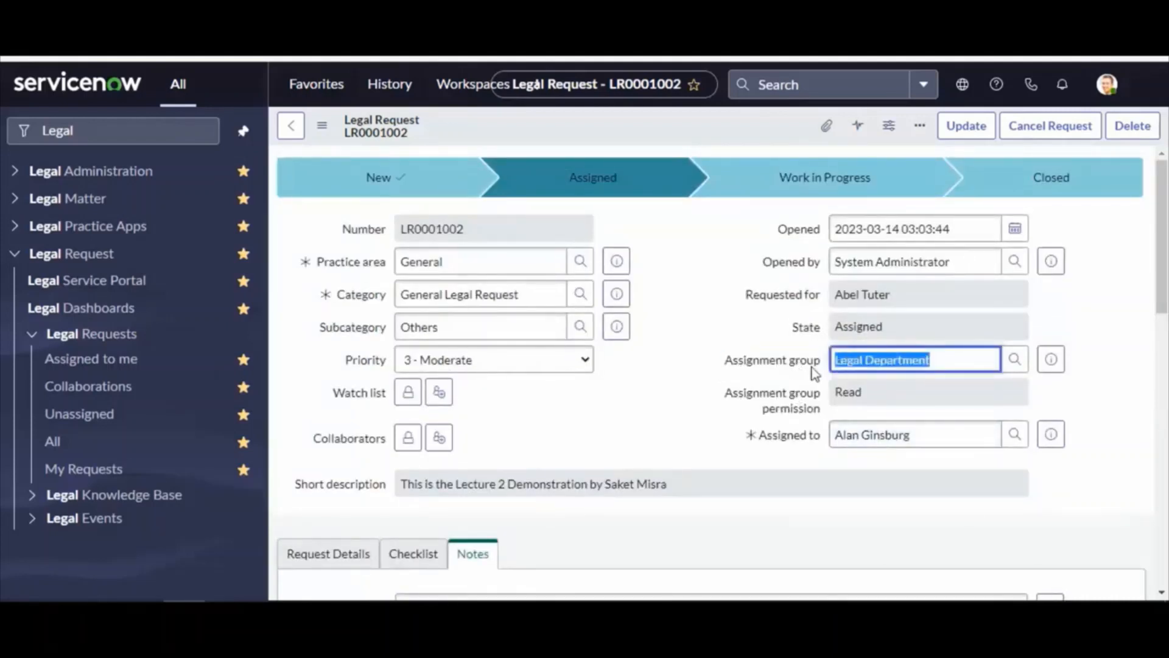
left_click_drag(906, 437, 809, 437)
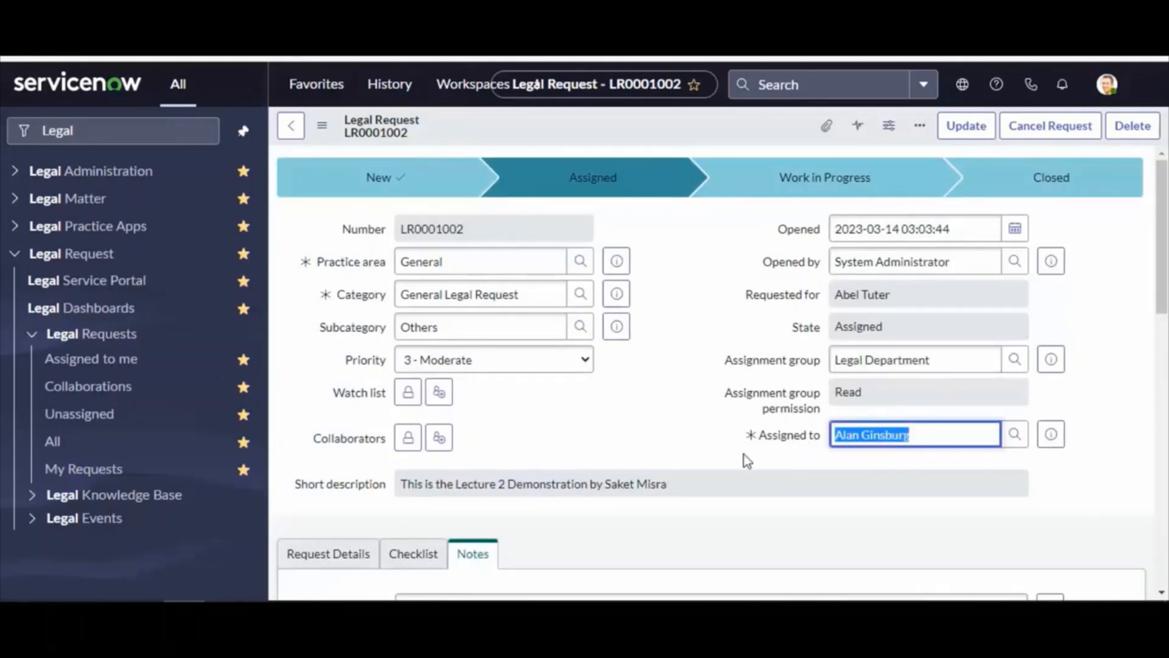
scroll(748, 461, "down", 2)
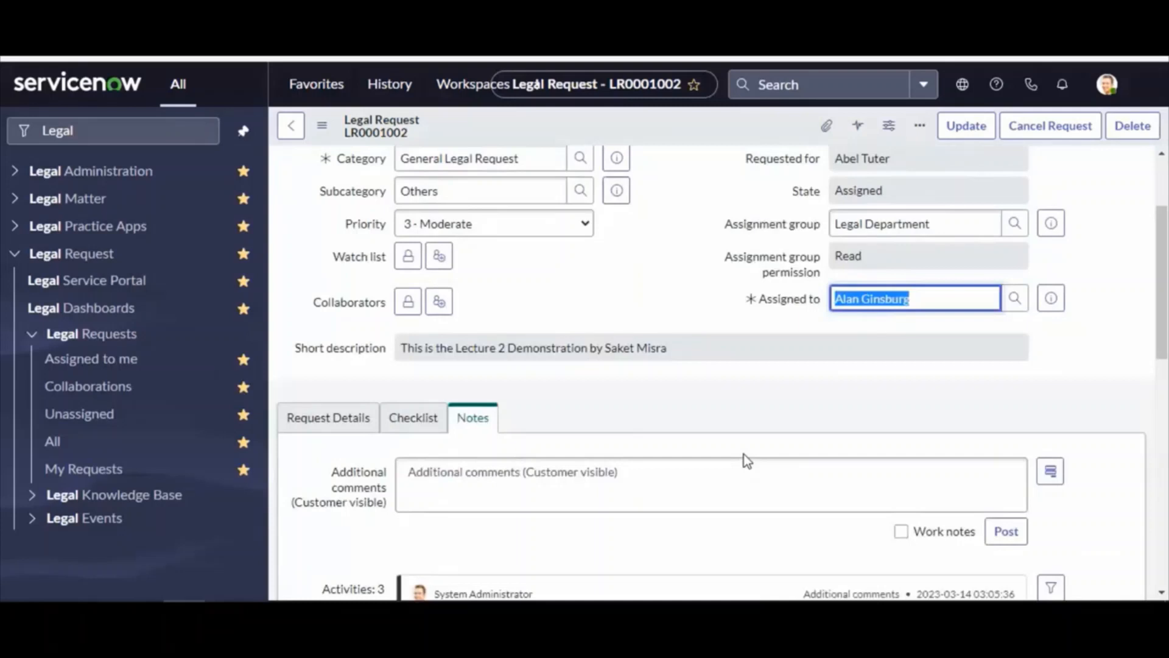
scroll(744, 454, "down", 2)
scroll(744, 454, "up", 4)
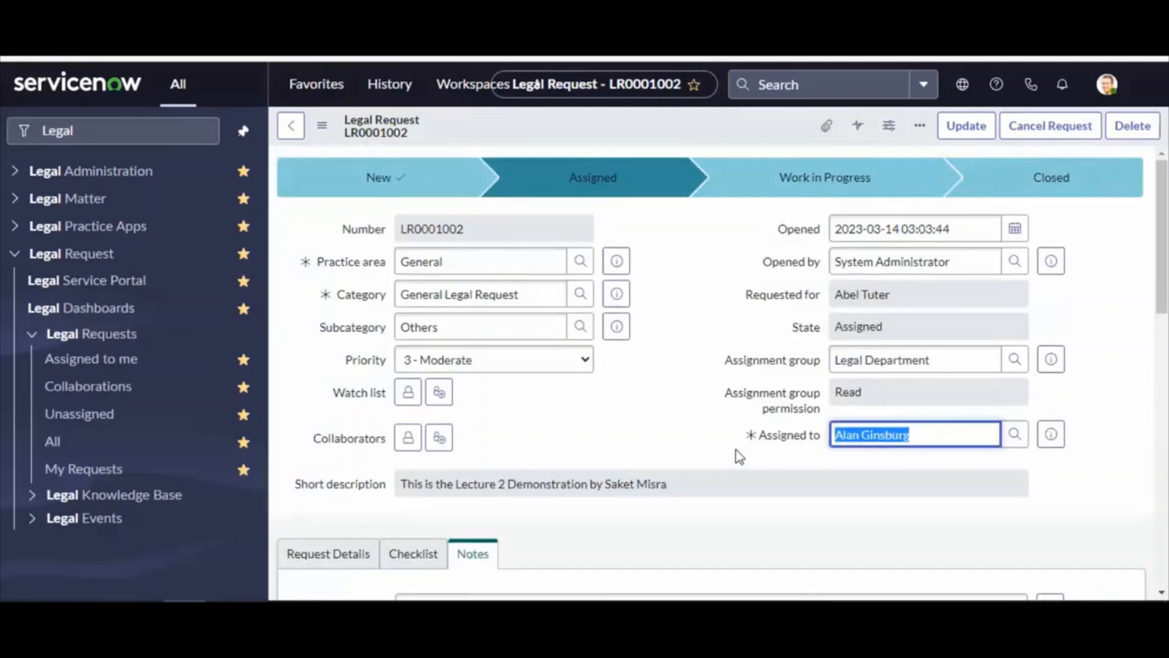
Examine the legal request's variables under Request Details and its Approvers related list.
scroll(736, 450, "down", 5)
left_click(332, 214)
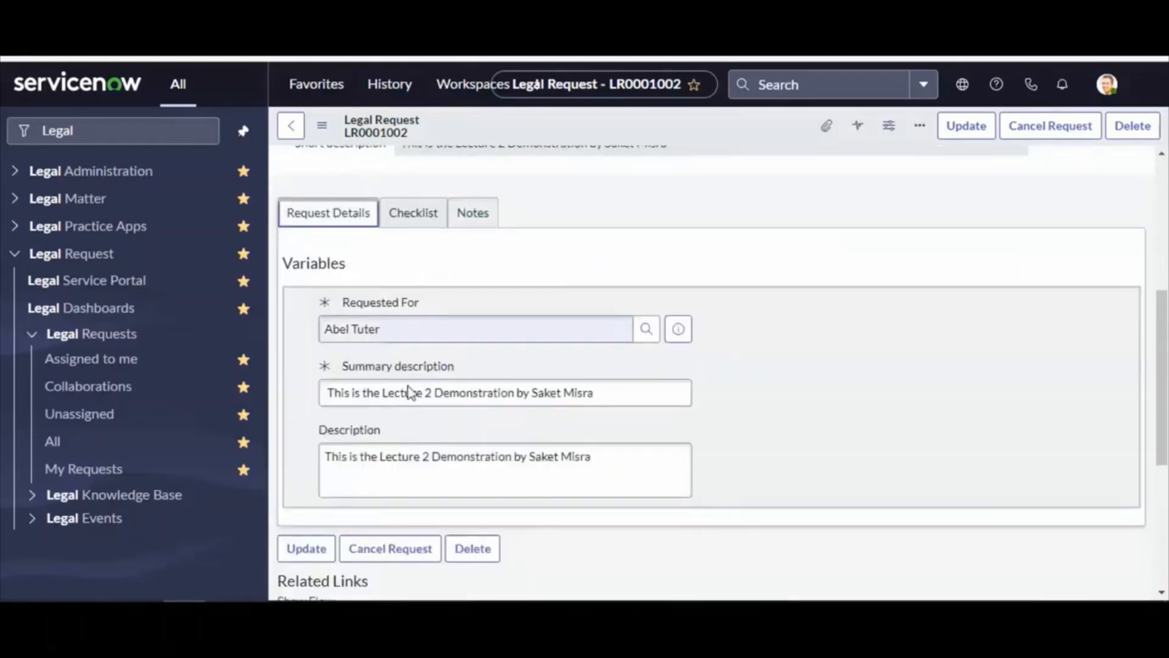
scroll(498, 491, "down", 4)
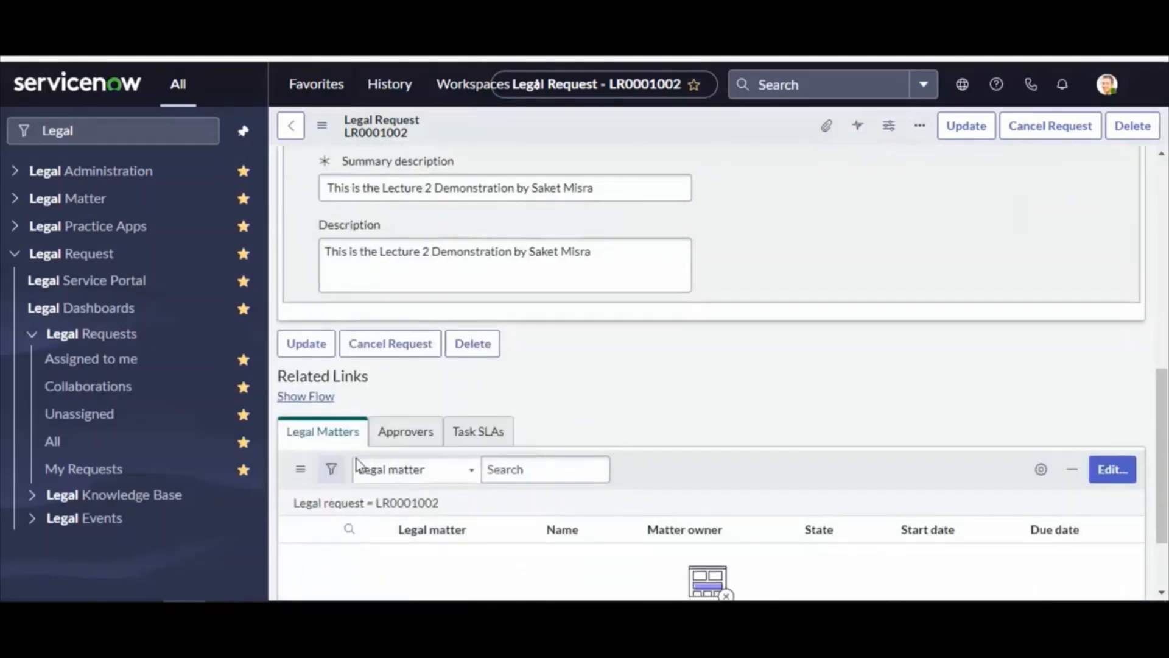
left_click(408, 434)
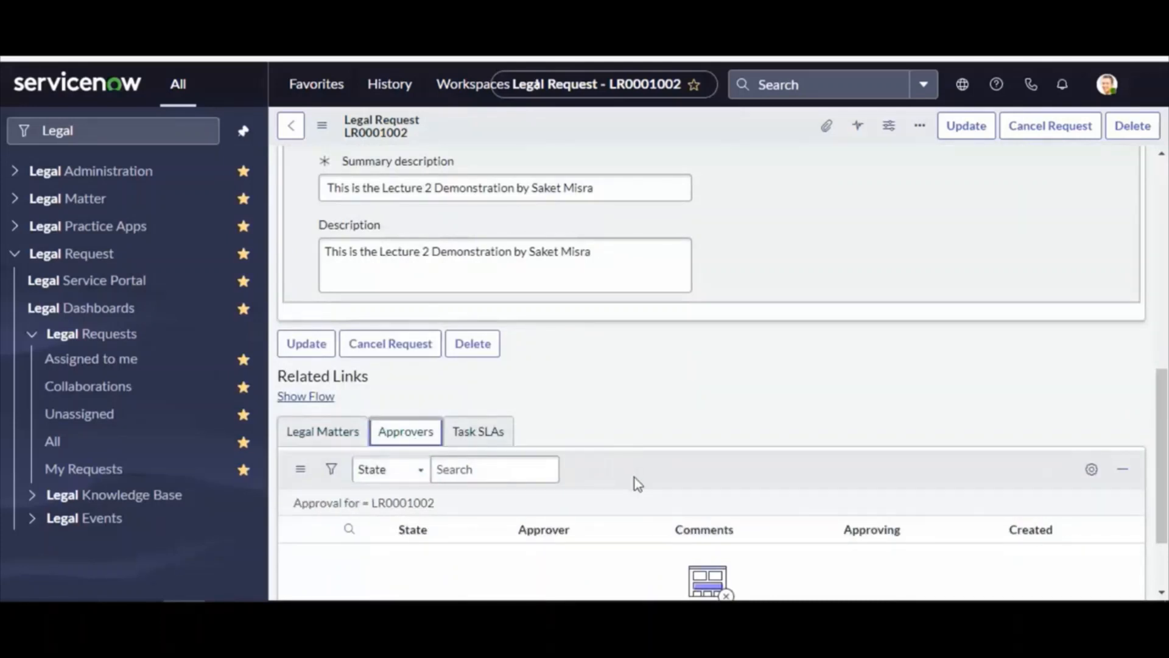
scroll(634, 478, "up", 10)
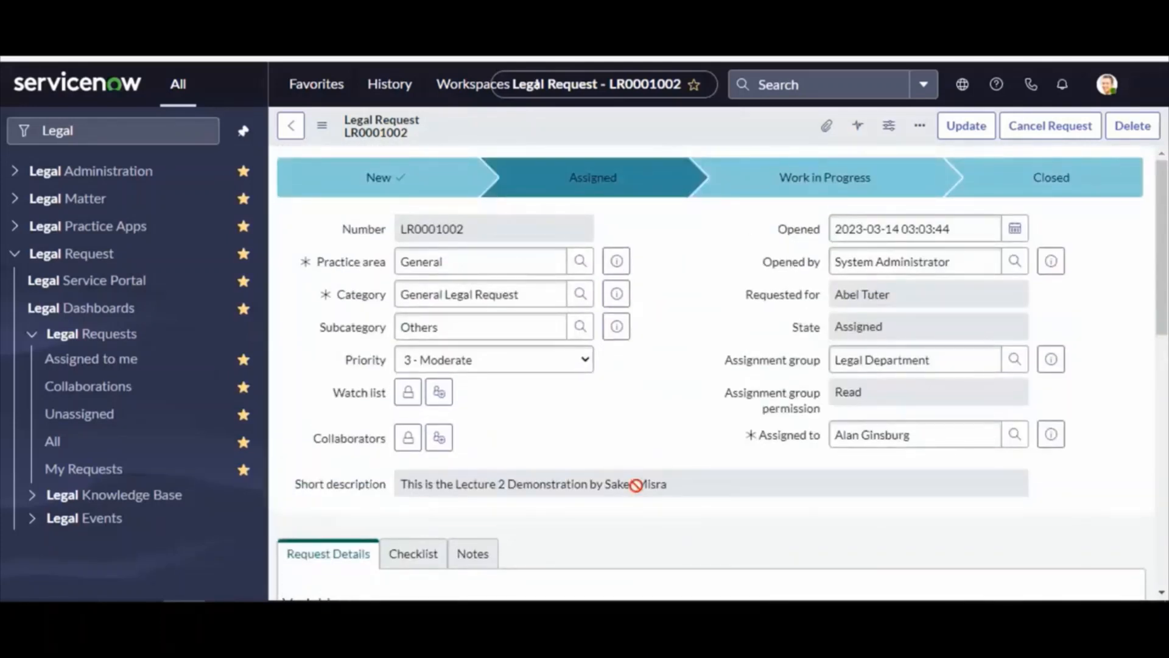
scroll(635, 485, "down", 10)
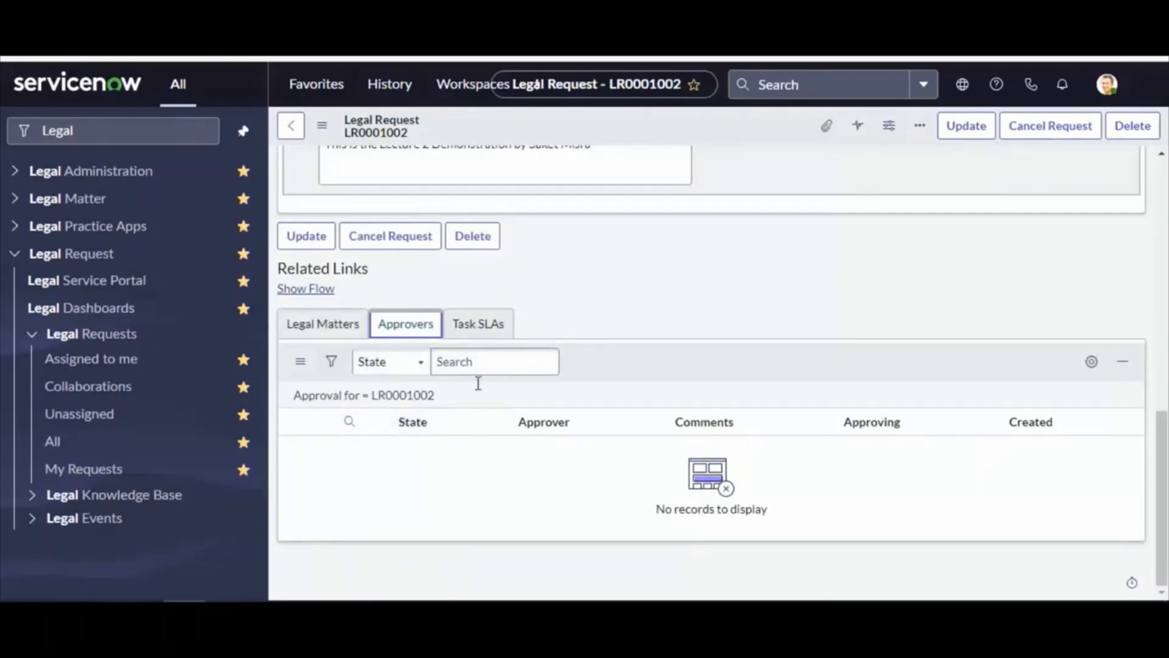
scroll(496, 487, "up", 10)
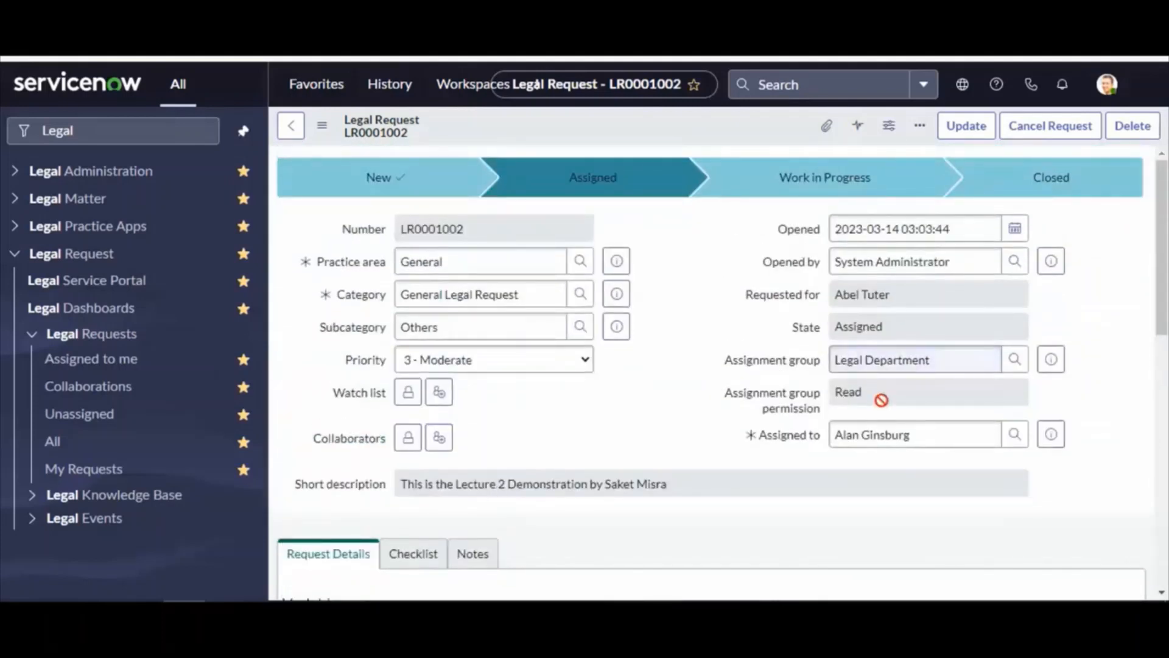
Copy the assignee's name from the Assigned to field and impersonate that user.
triple_click(874, 430)
key("ctrl+c")
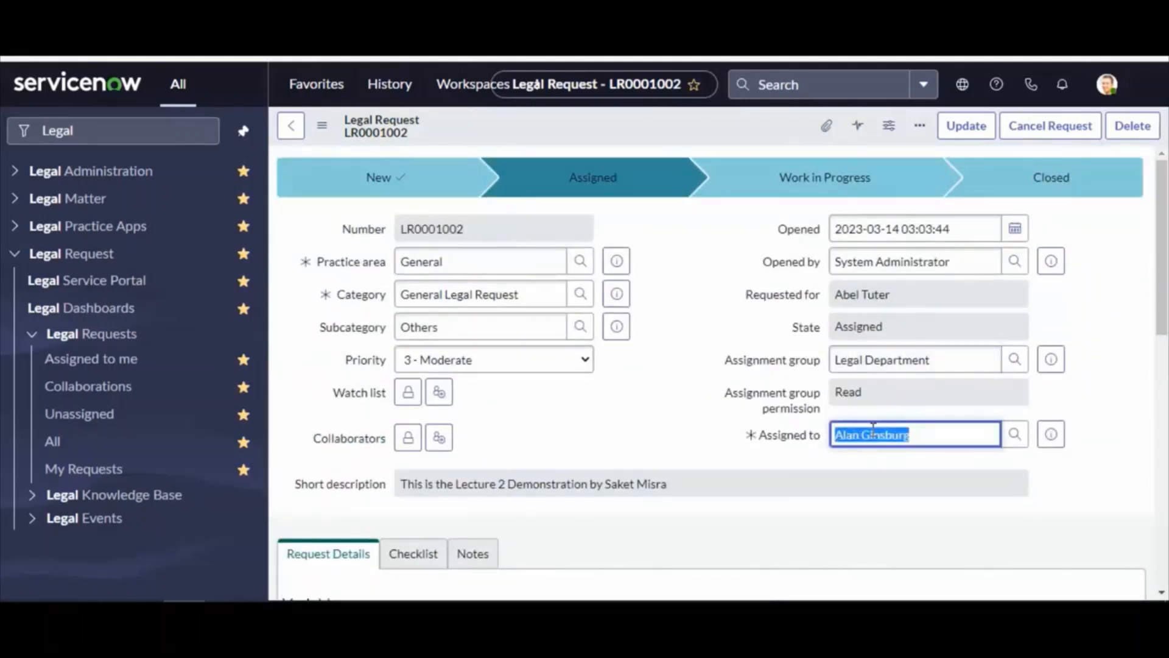
left_click(740, 387)
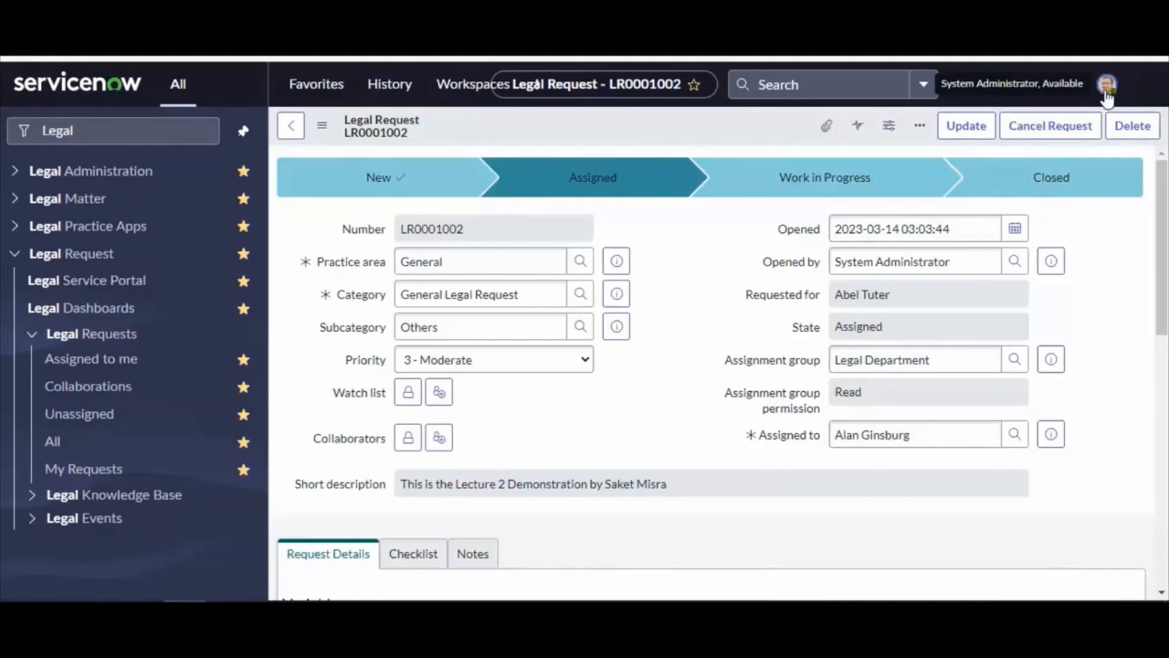
left_click(1106, 90)
left_click(988, 290)
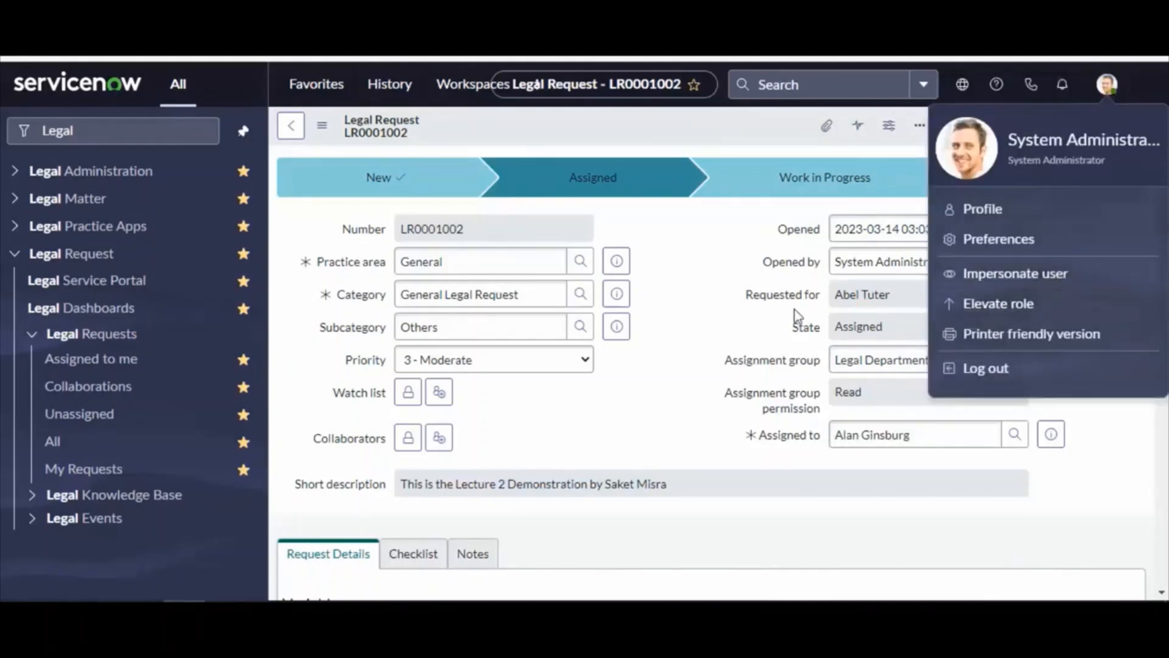
left_click(431, 252)
key("ctrl+v")
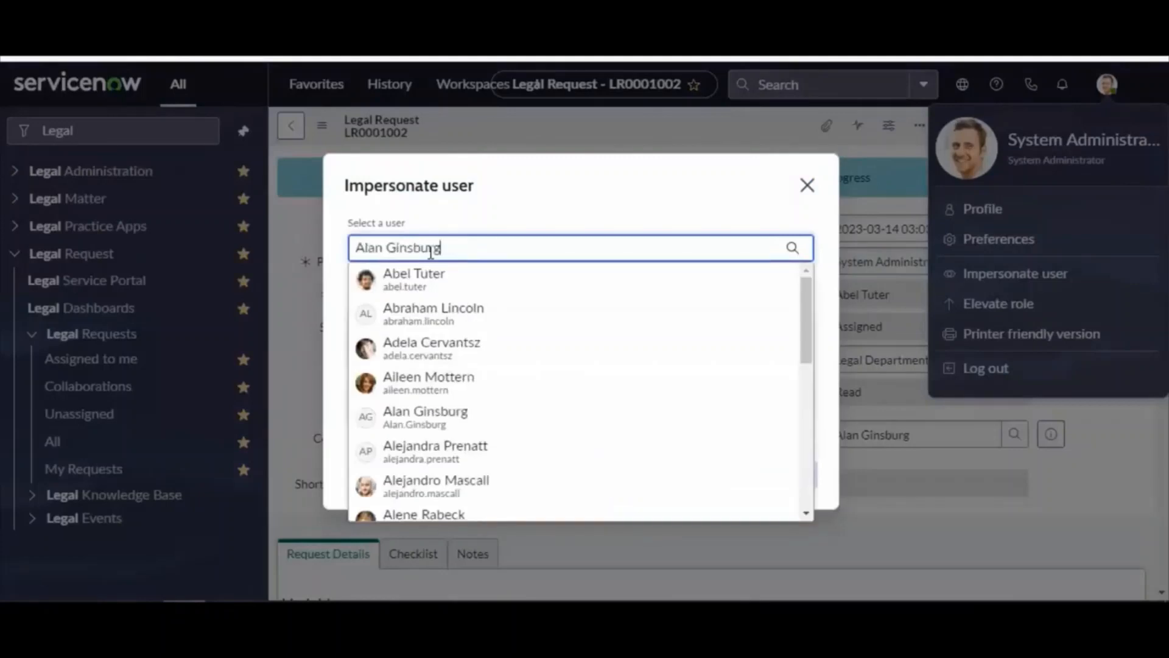
left_click(501, 286)
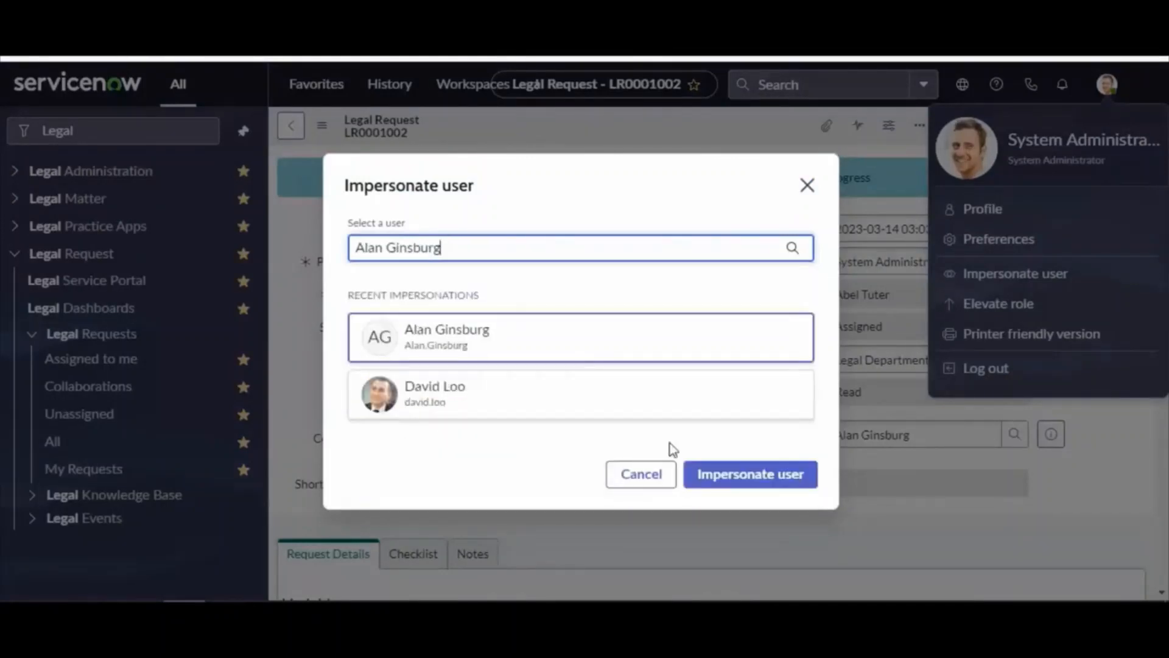
left_click(725, 475)
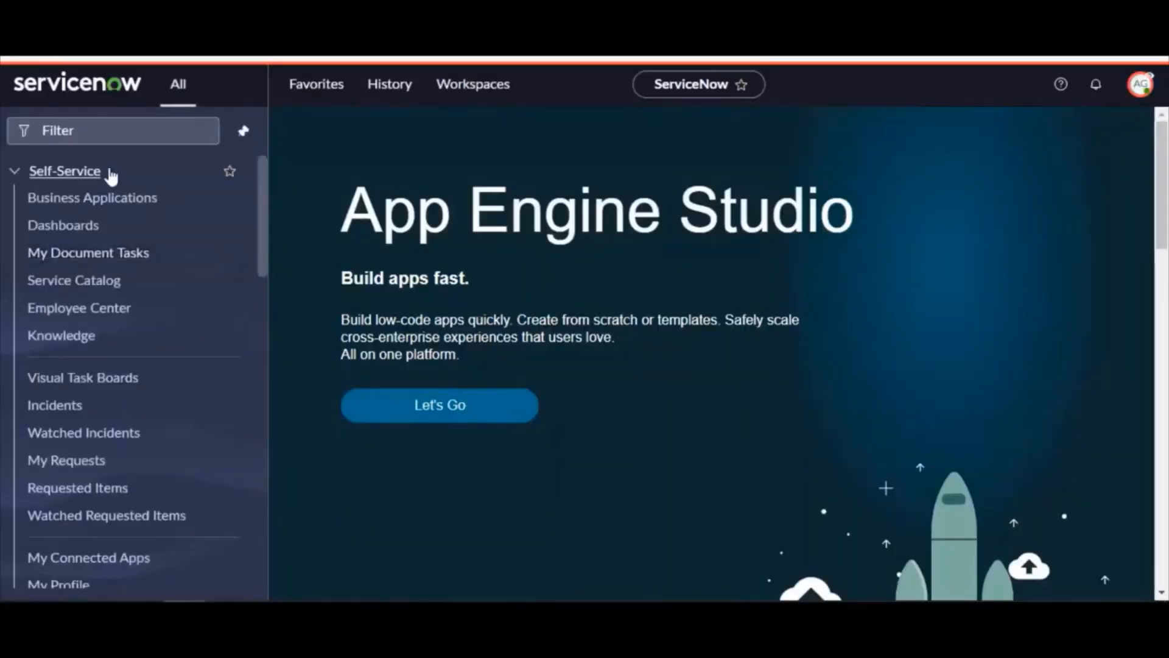
Filter the application navigator for "legal re" and list the legal requests assigned to the impersonated user.
left_click(147, 128)
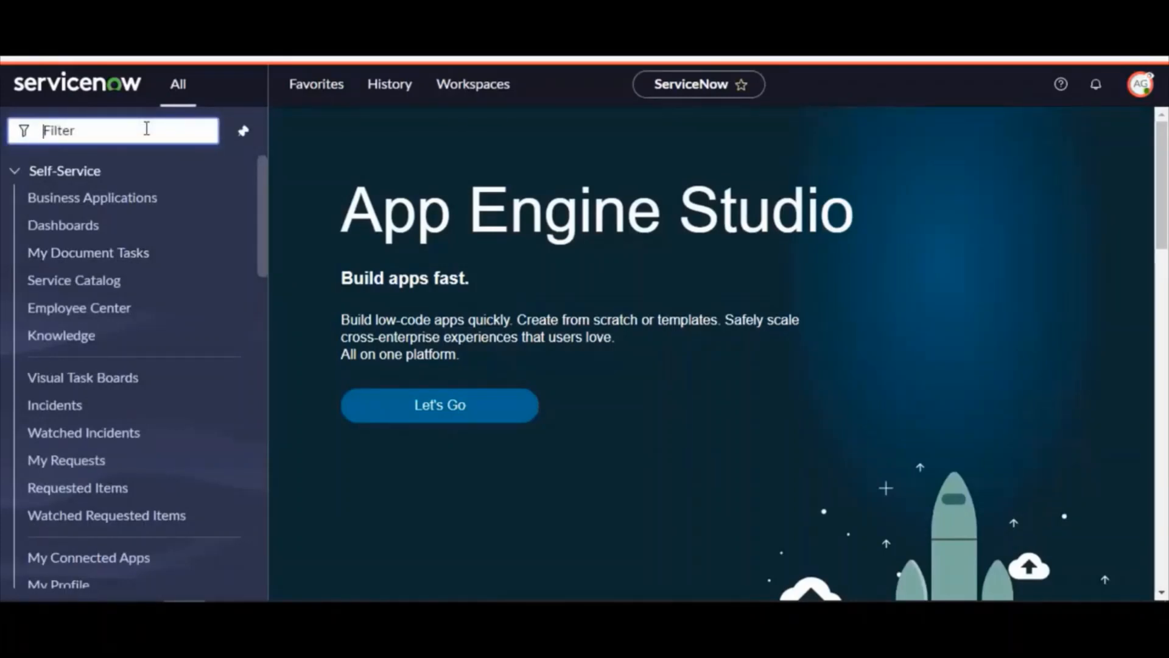
type("legal")
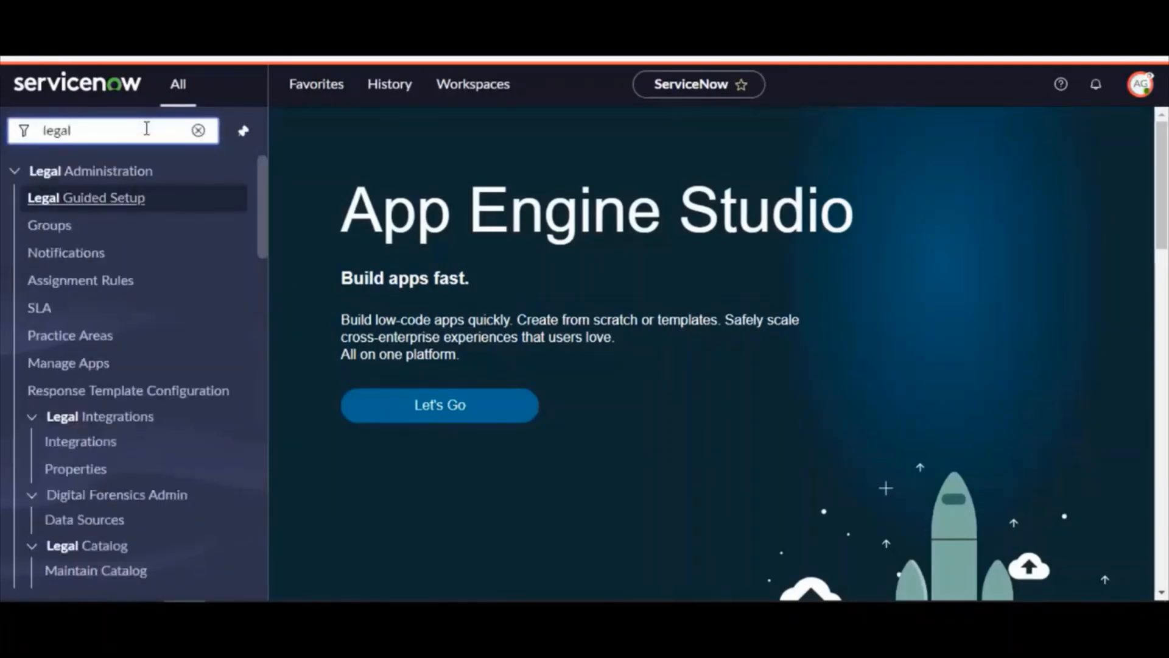
type(" re")
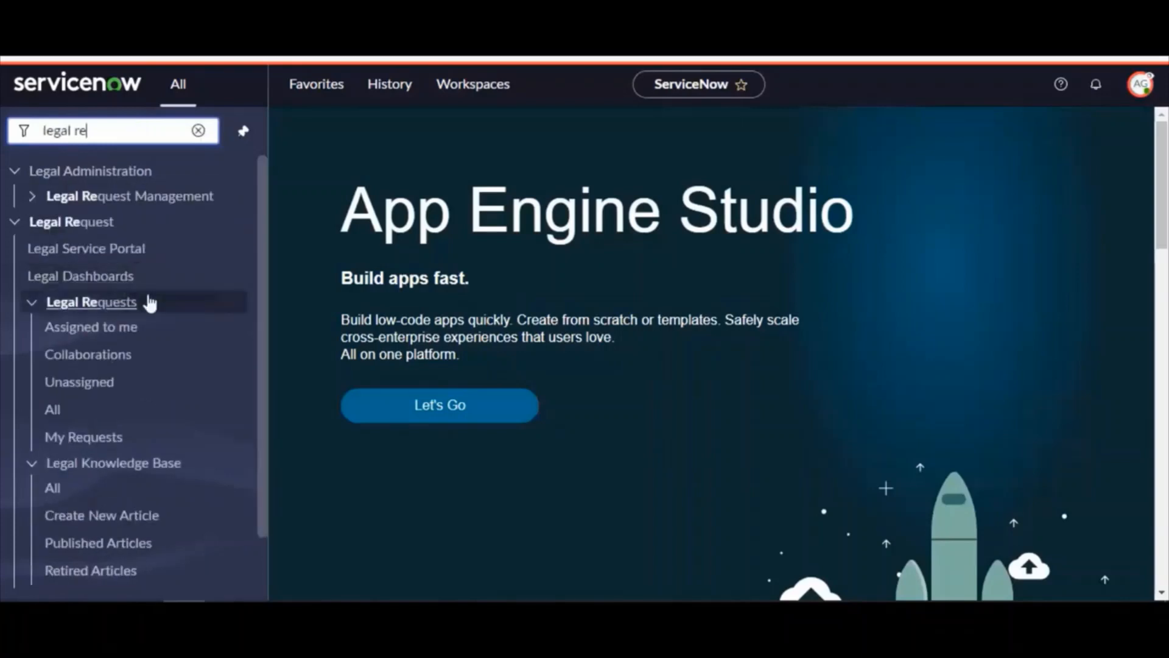
left_click(116, 328)
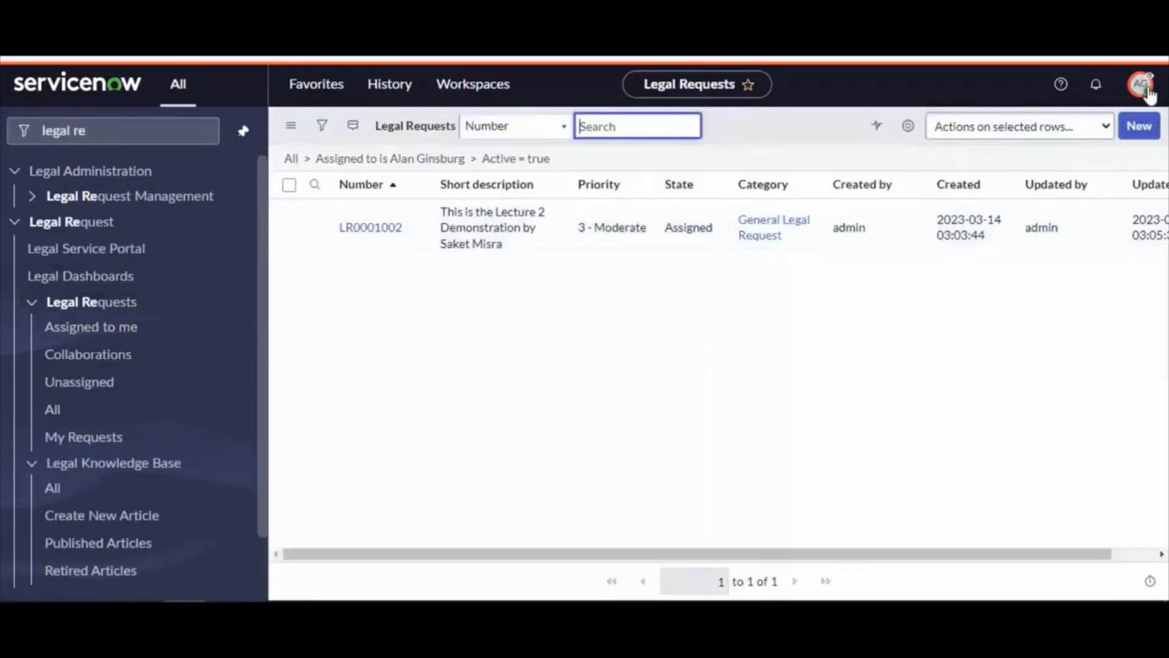
Open the assigned general legal request, start work on it and review its Approvers related list.
left_click(1146, 92)
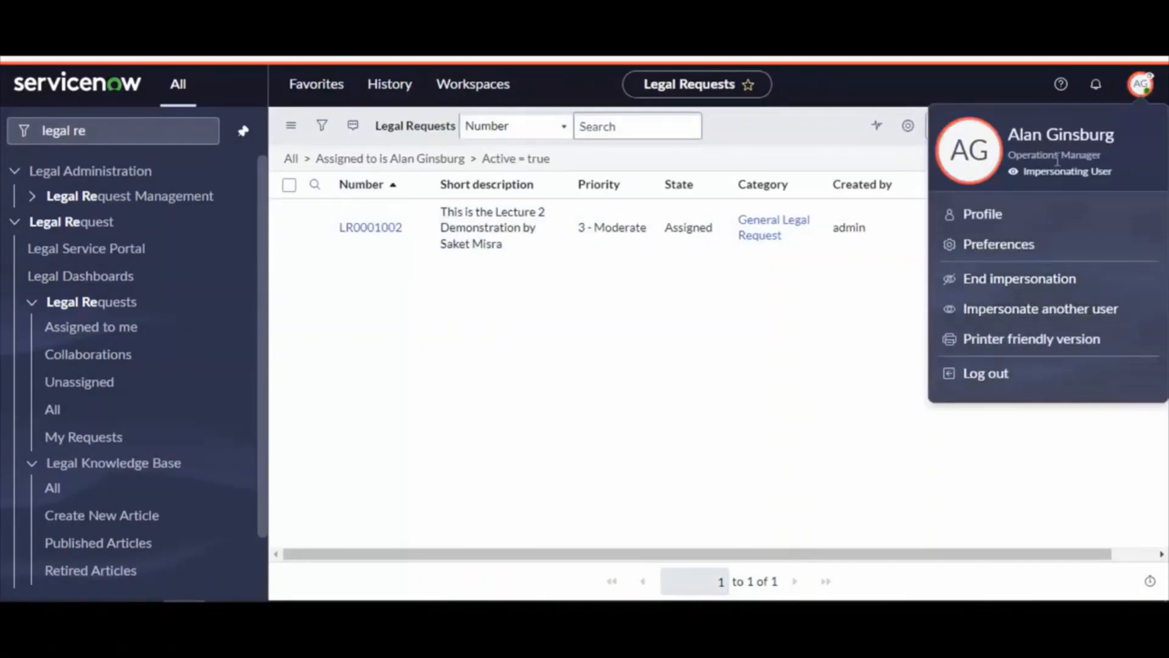
left_click(514, 371)
left_click(372, 229)
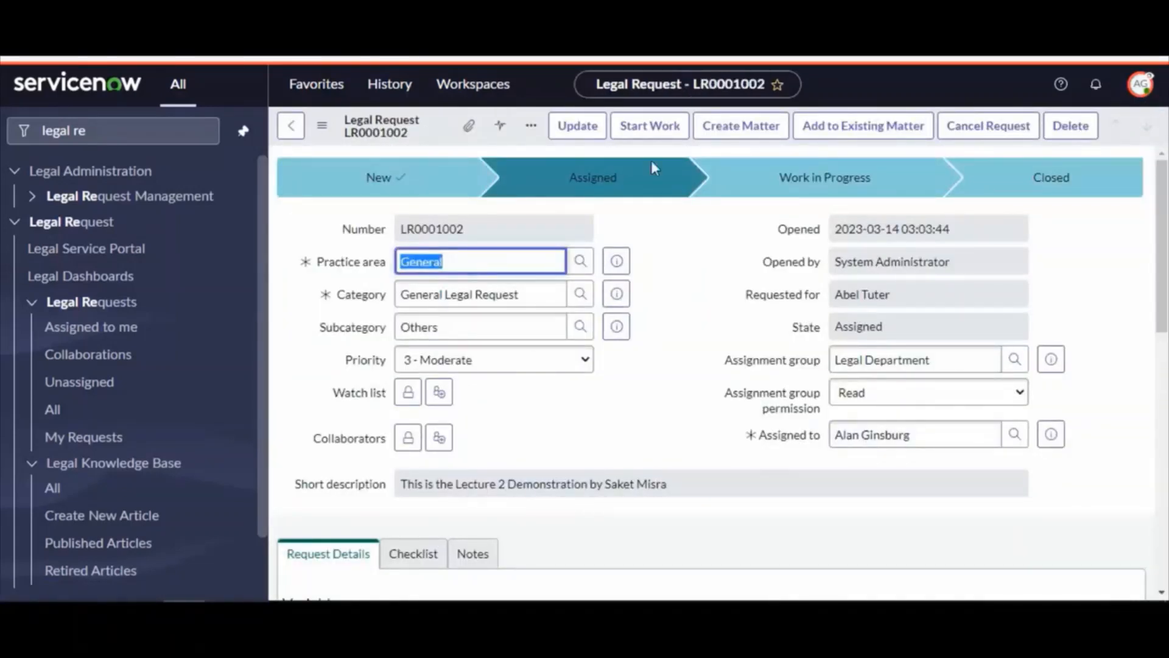
left_click(650, 126)
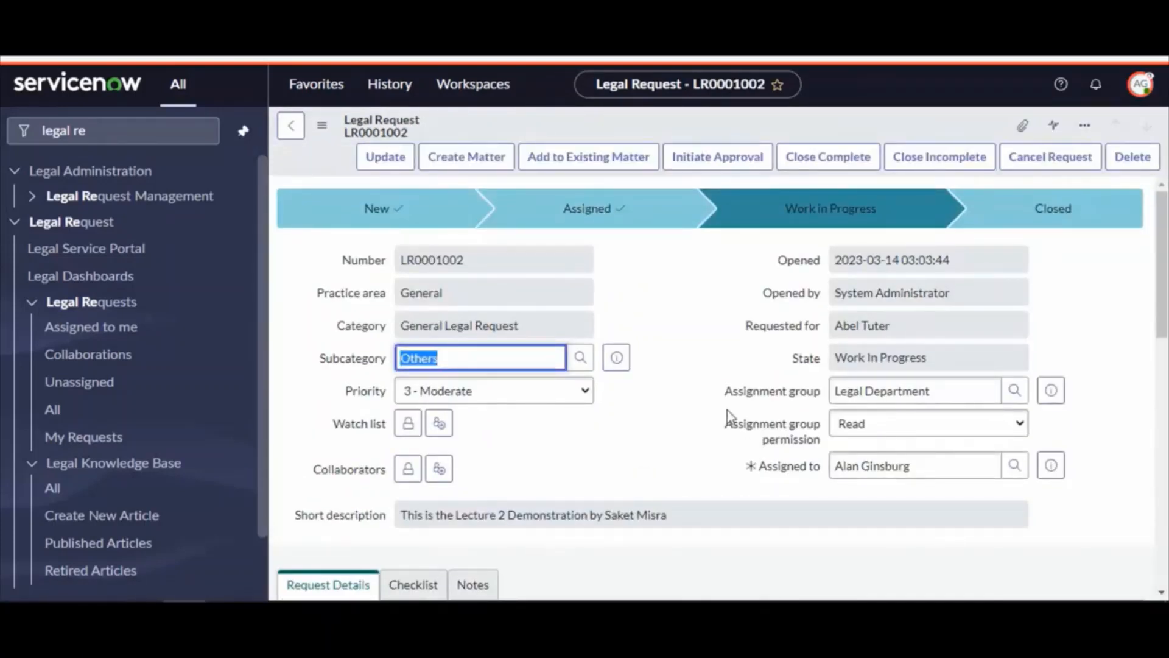
scroll(731, 420, "down", 10)
scroll(776, 511, "down", 2)
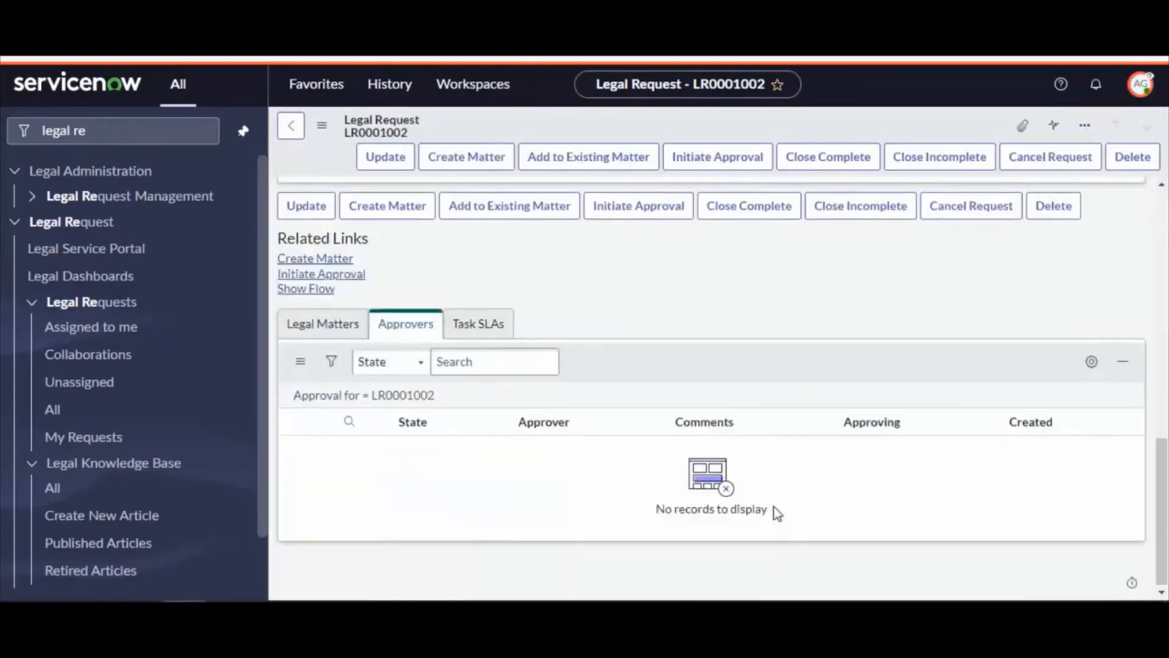
scroll(776, 521, "up", 12)
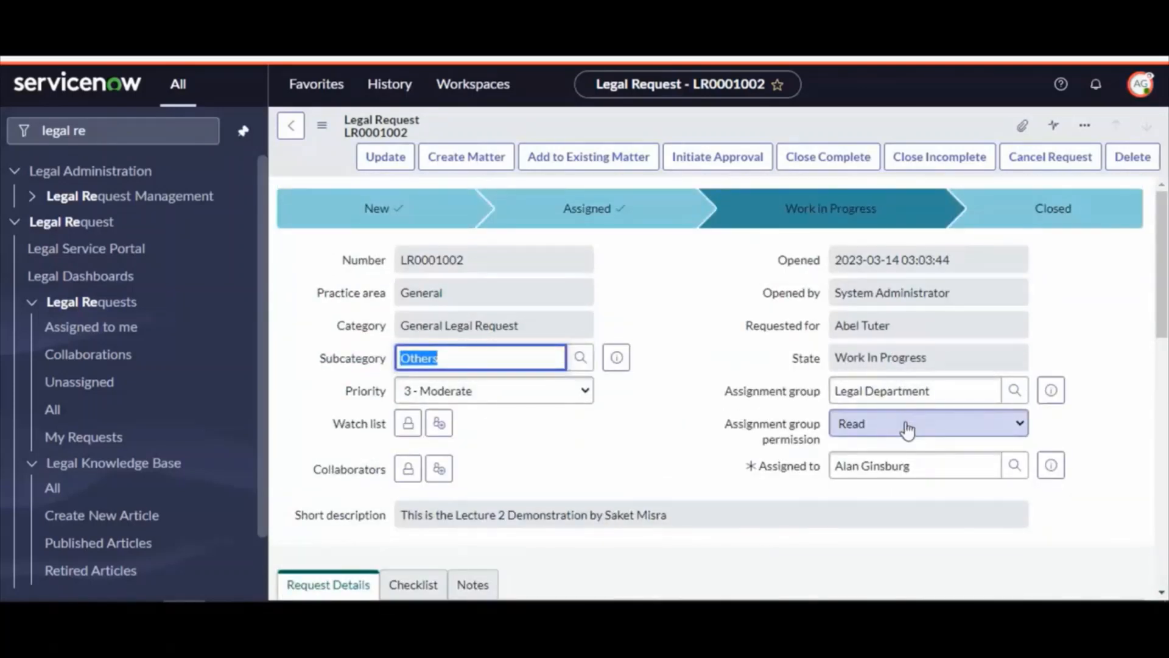
Check the legal request's Assigned to field and its Legal Matters related list.
triple_click(933, 465)
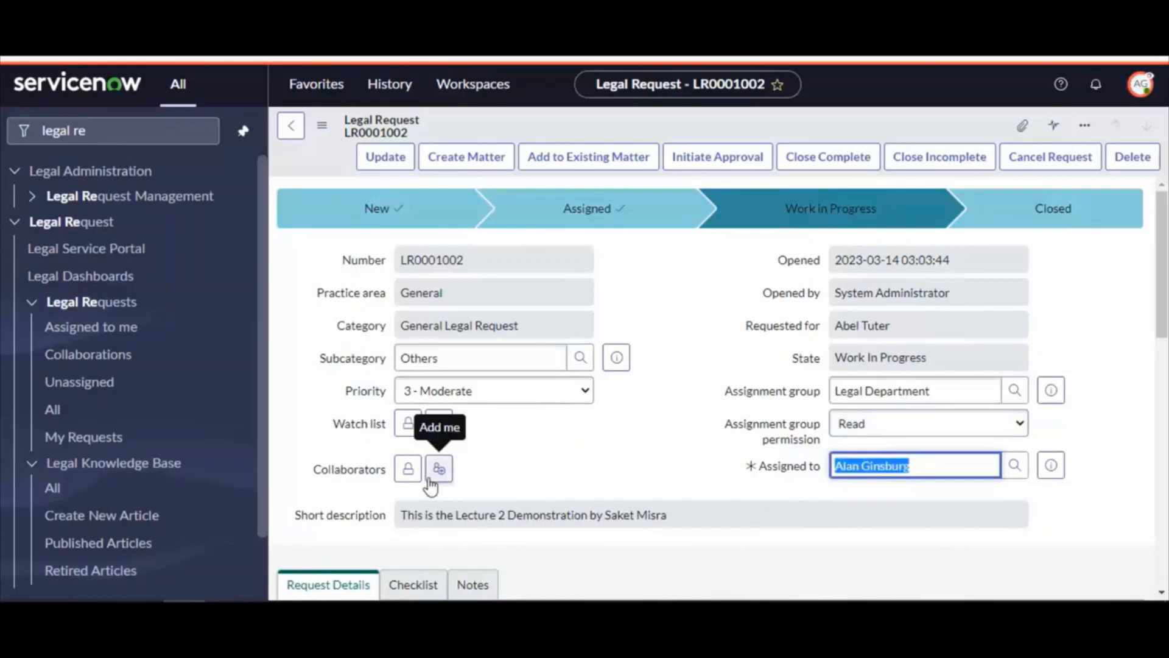
left_click(676, 316)
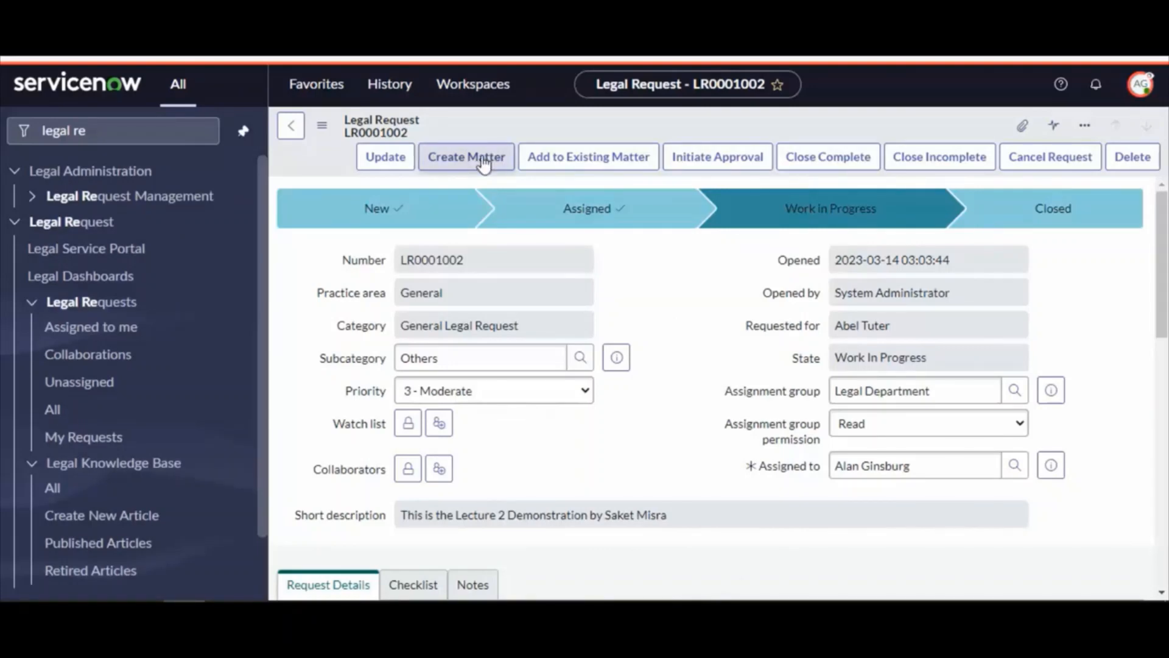
scroll(629, 446, "down", 10)
left_click(314, 340)
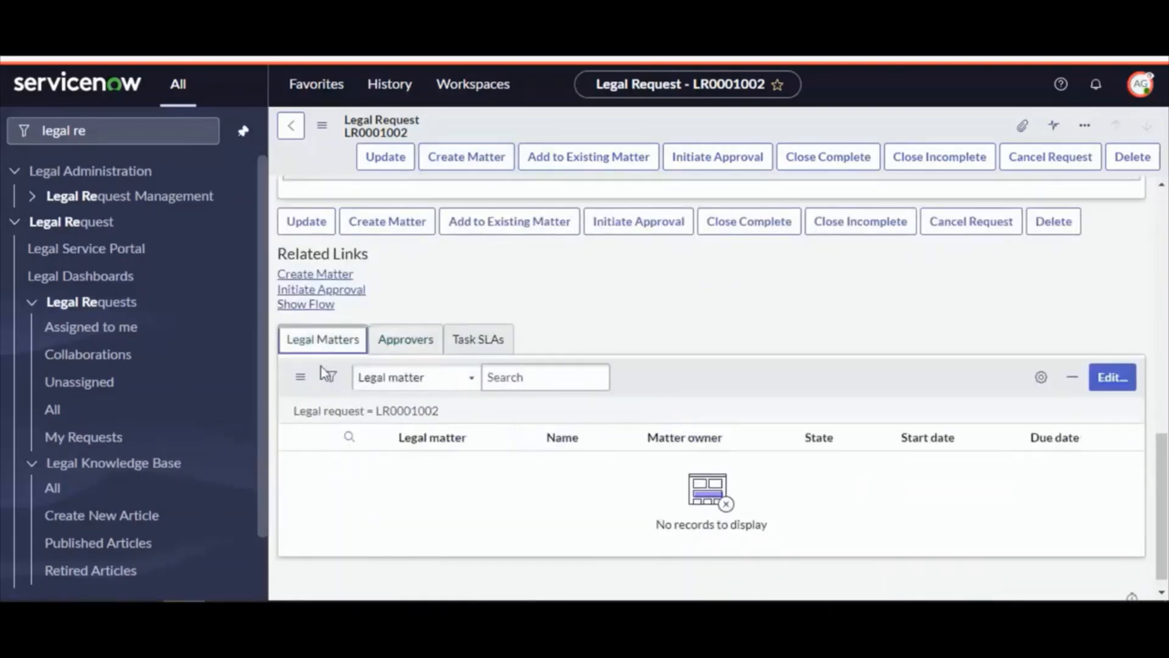
scroll(597, 465, "up", 10)
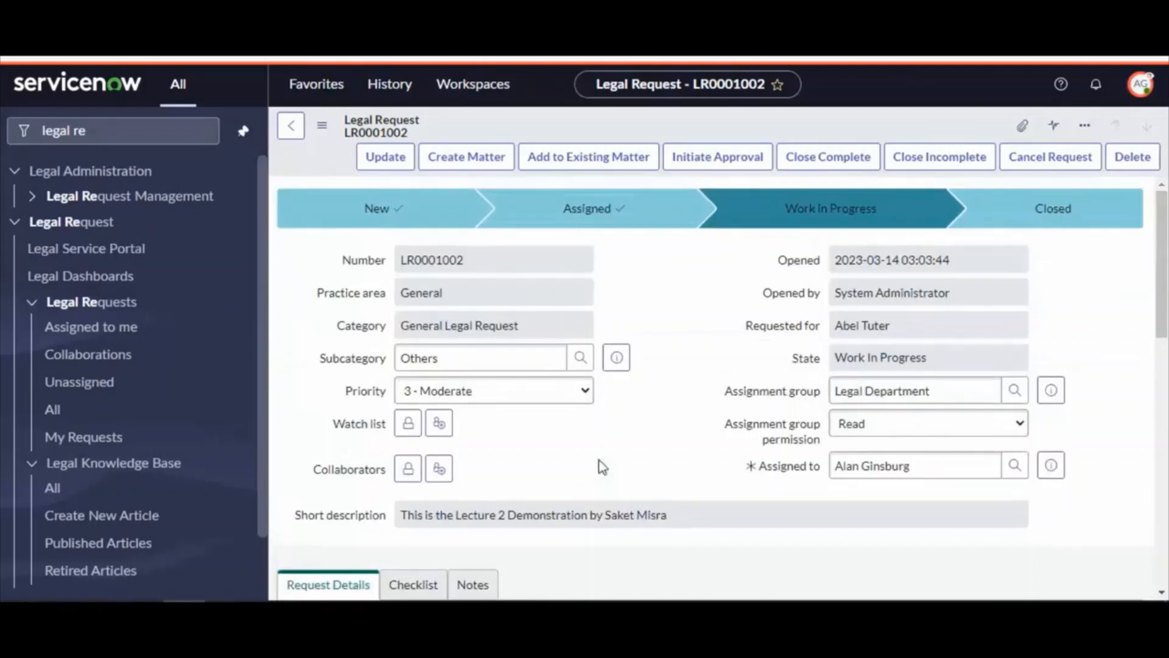
Look up the existing legal matters the request could be added to, then leave without selecting one.
left_click(589, 170)
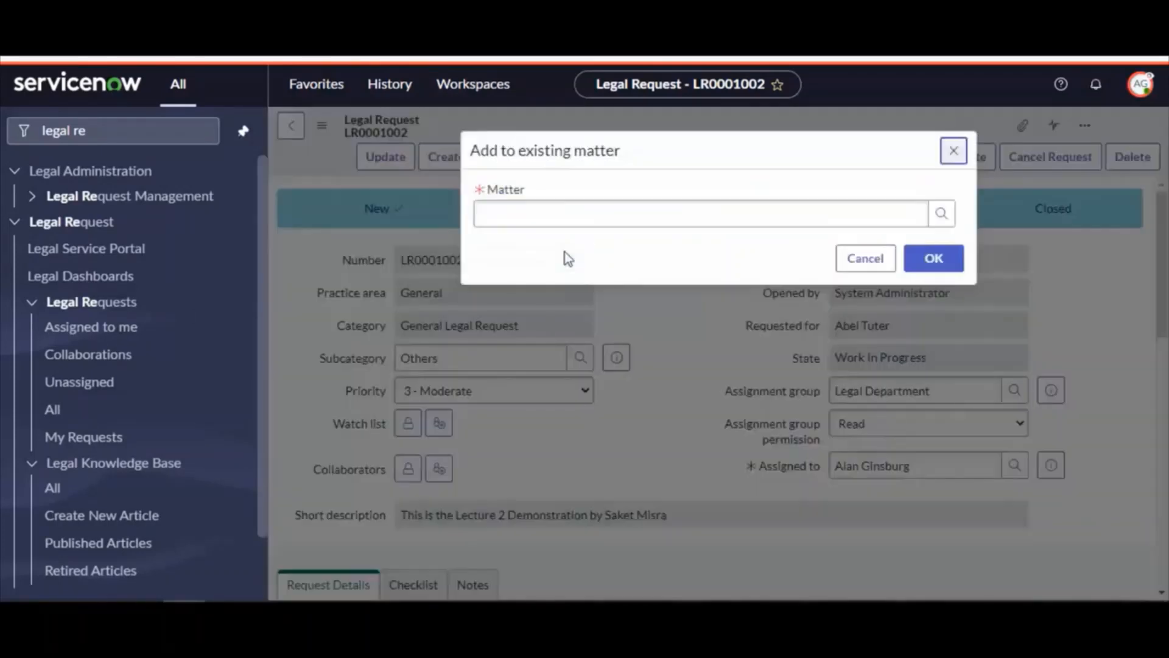
left_click(943, 214)
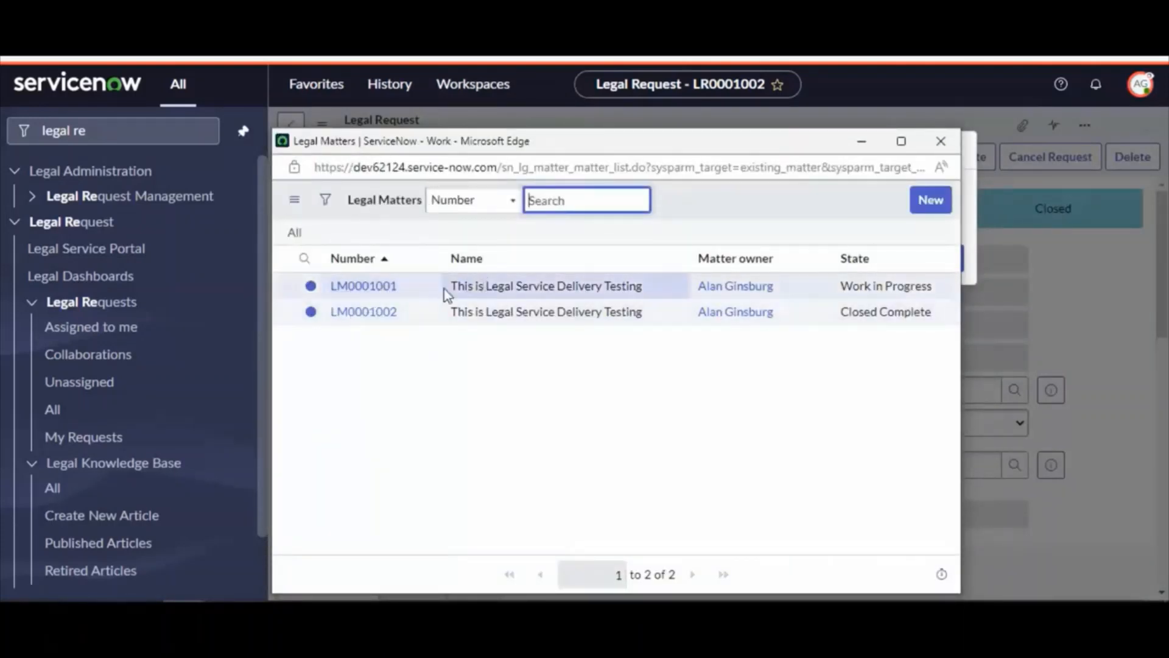
left_click_drag(450, 287, 647, 287)
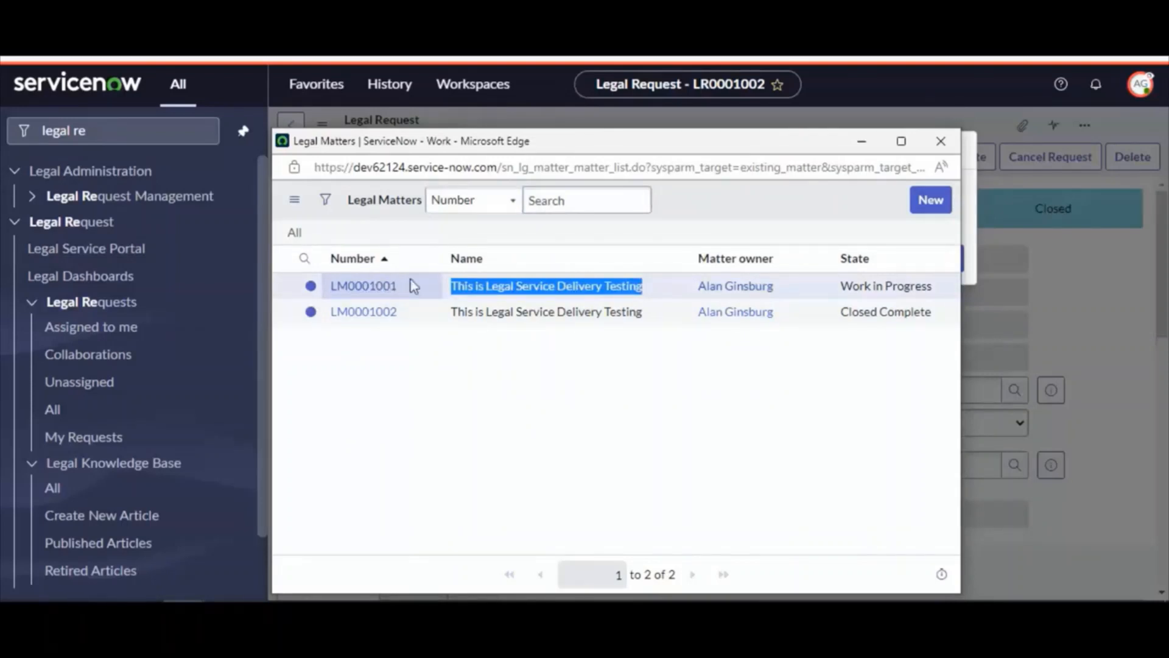
left_click(941, 140)
left_click(890, 254)
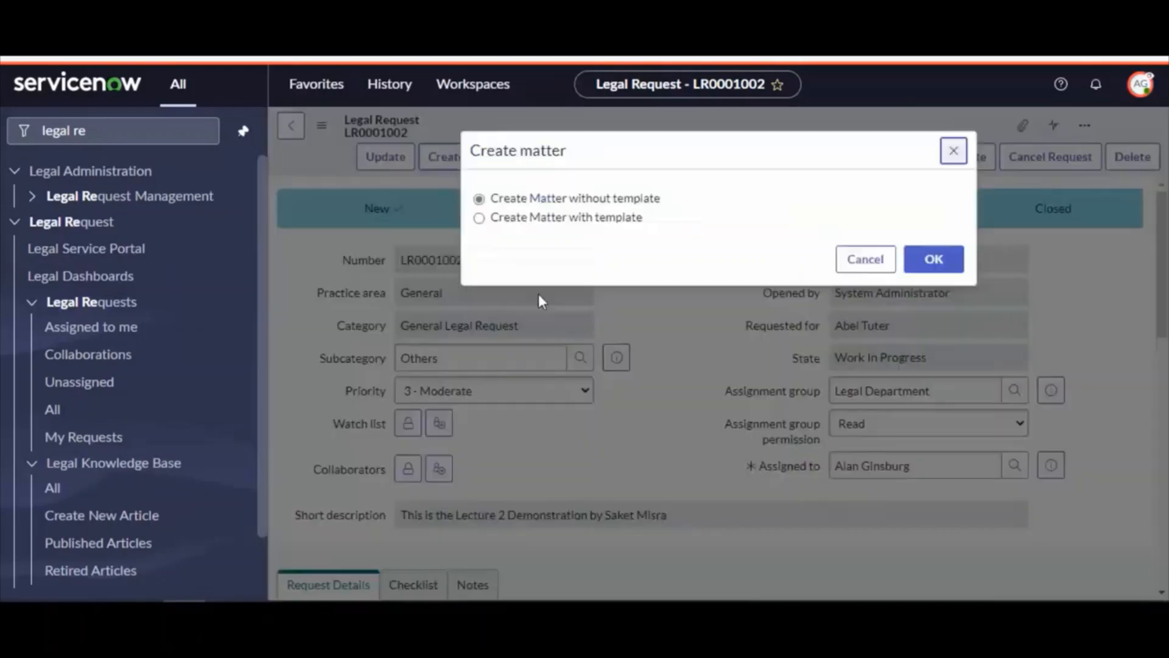
Create a legal matter from the request without a template.
left_click_drag(664, 199, 517, 206)
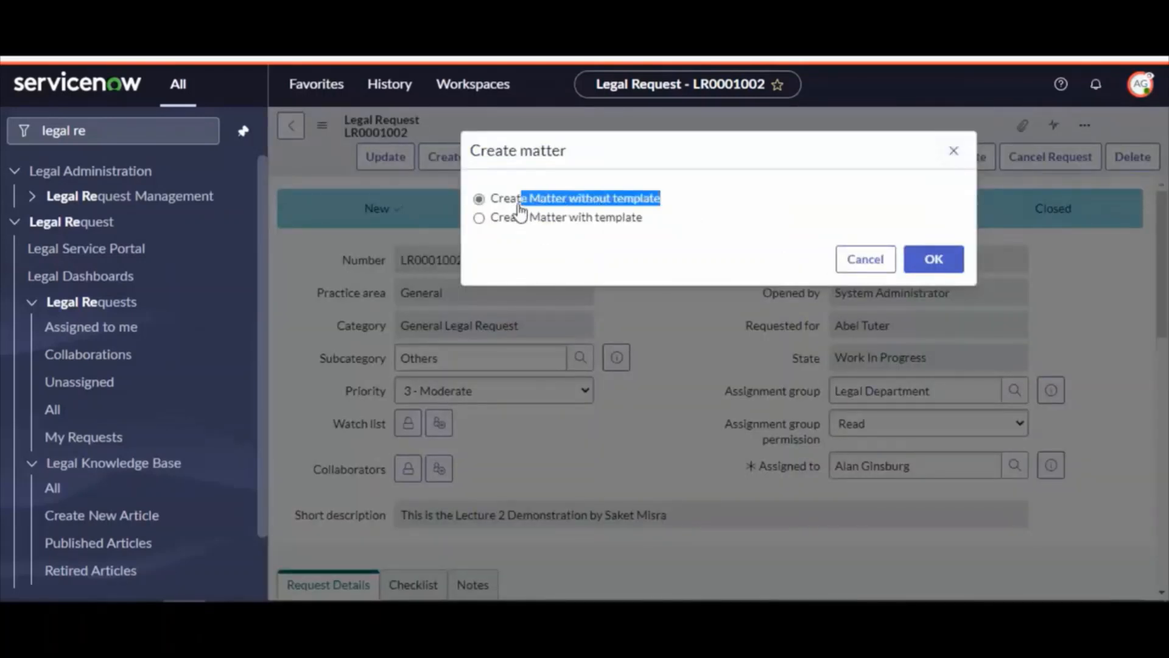
left_click_drag(658, 227, 518, 228)
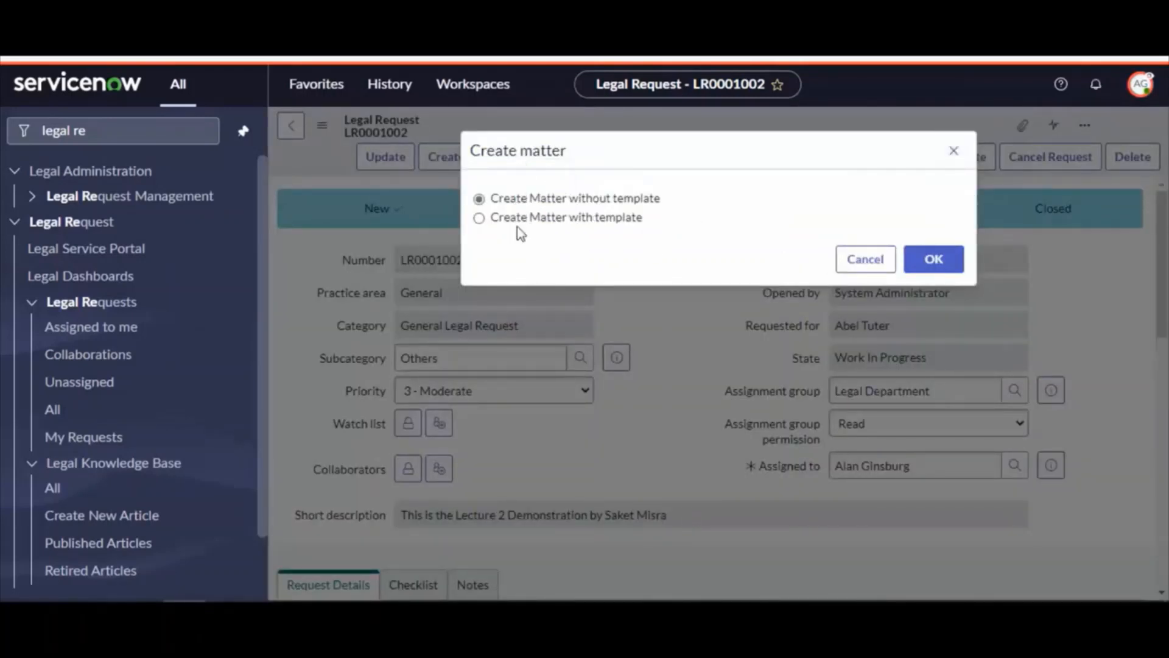
left_click(933, 260)
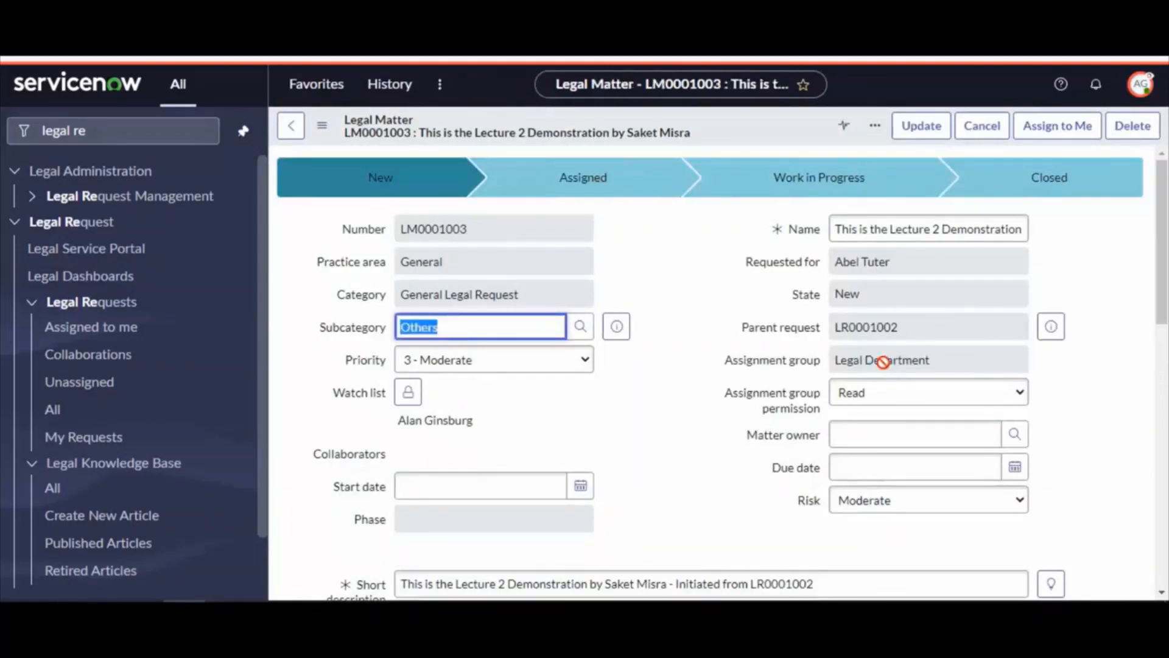
Assign the new legal matter to the impersonated user and start work on it.
scroll(730, 347, "down", 5)
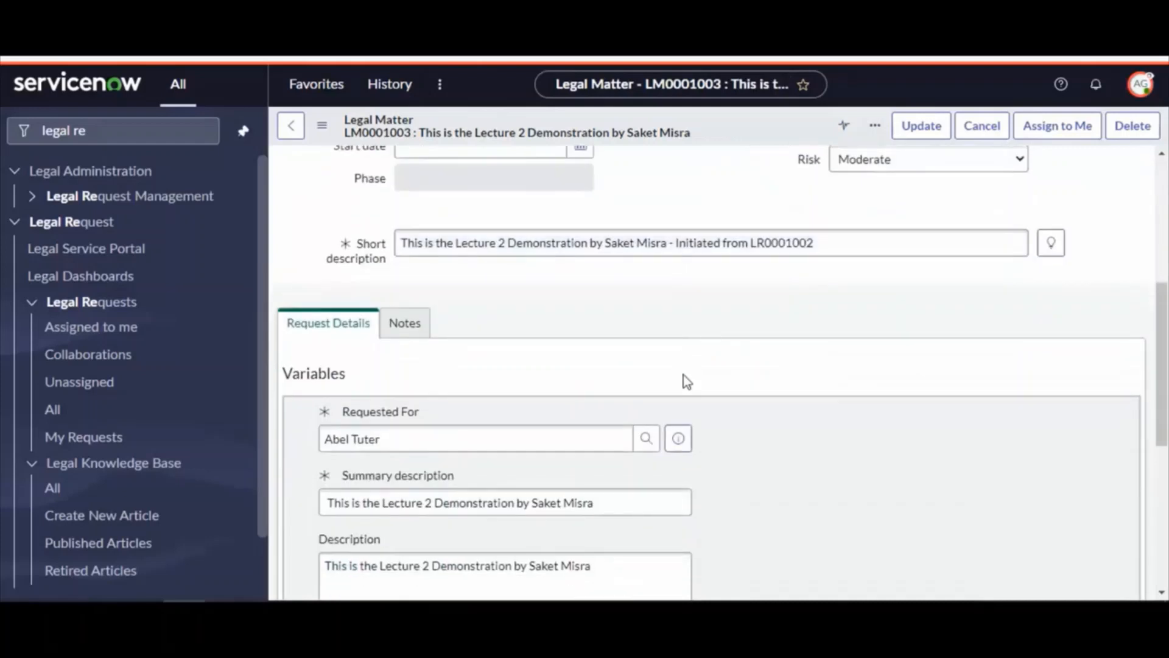
scroll(685, 380, "down", 5)
scroll(687, 393, "up", 10)
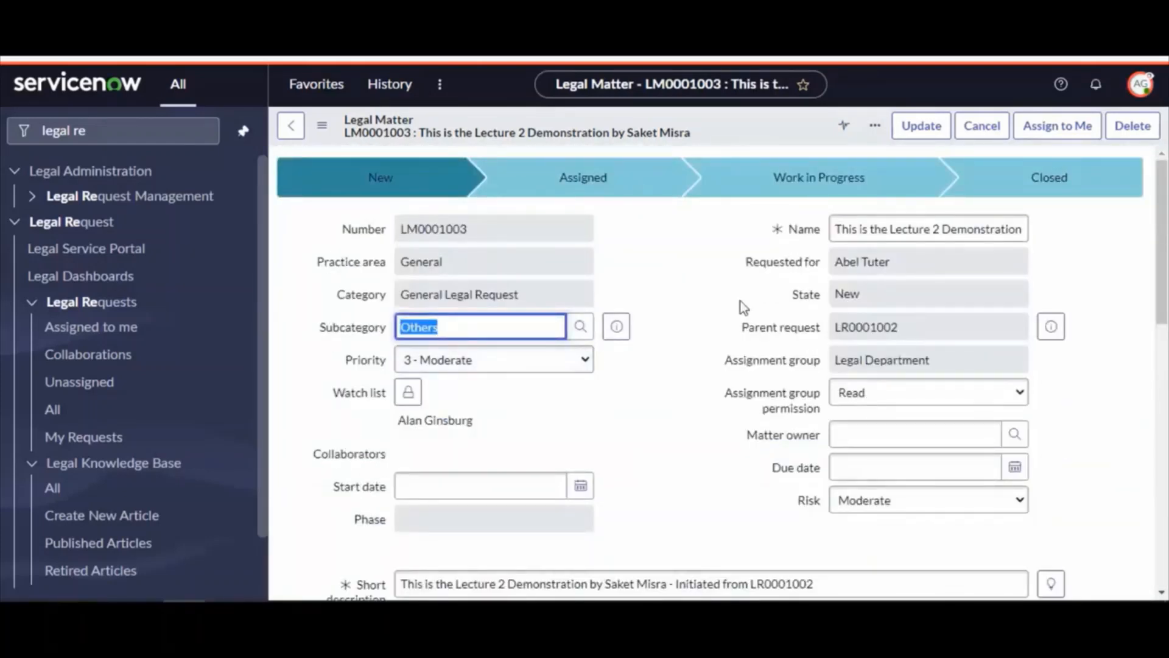
scroll(708, 400, "down", 10)
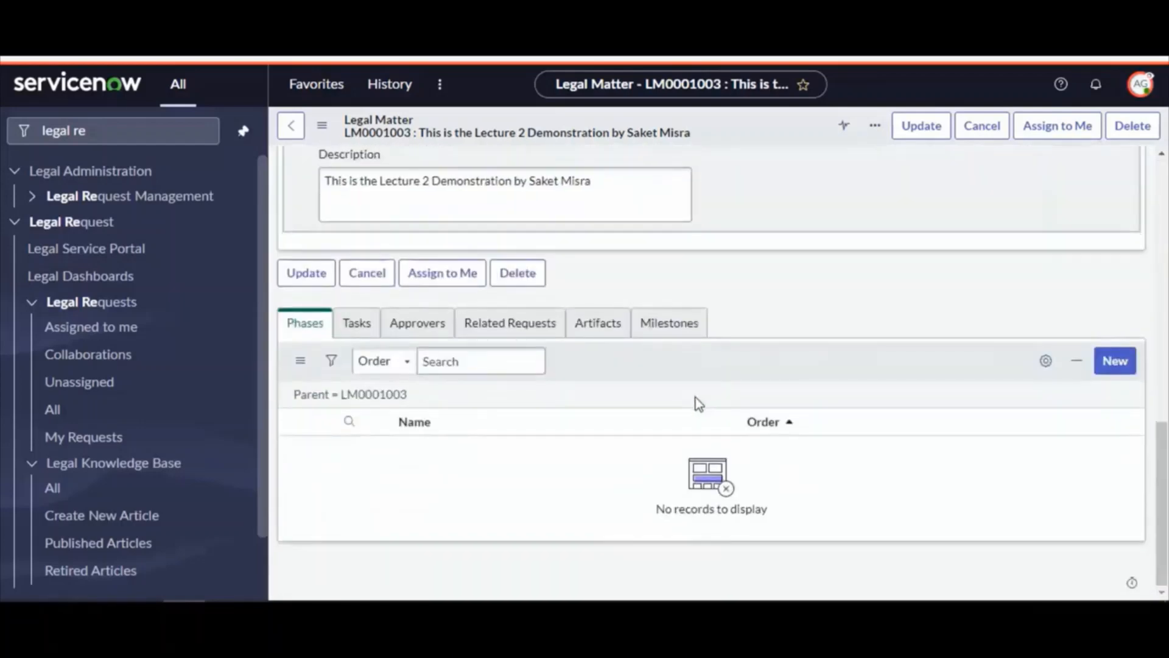
scroll(696, 402, "up", 5)
scroll(693, 396, "down", 4)
scroll(753, 421, "up", 5)
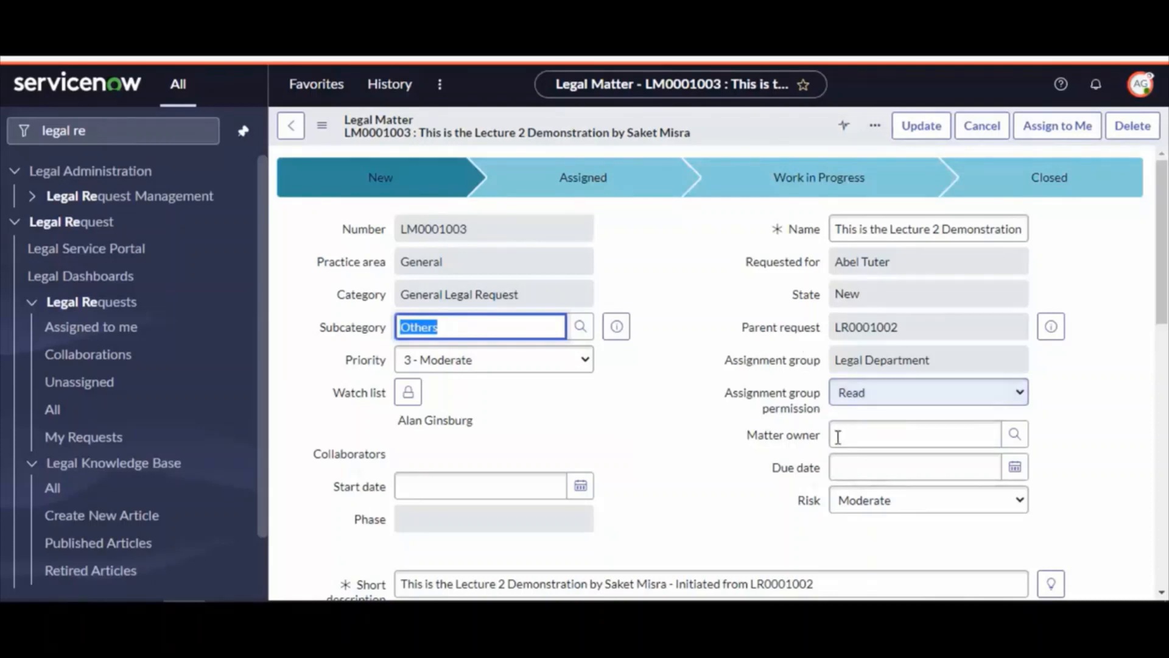
left_click(1059, 131)
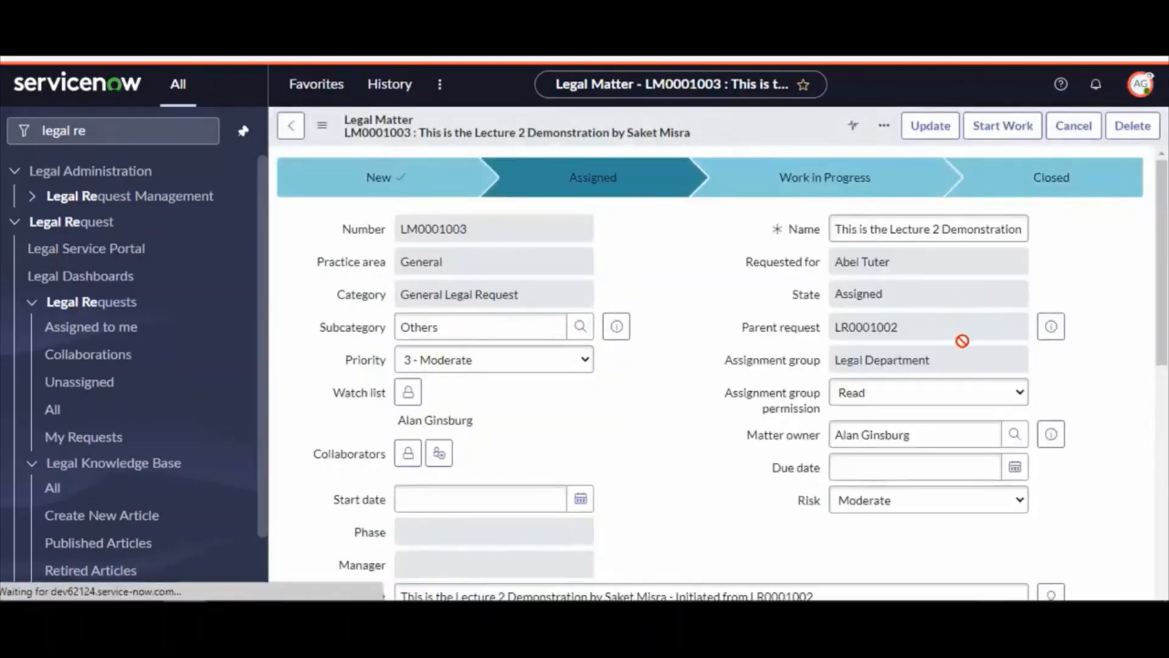
left_click(994, 138)
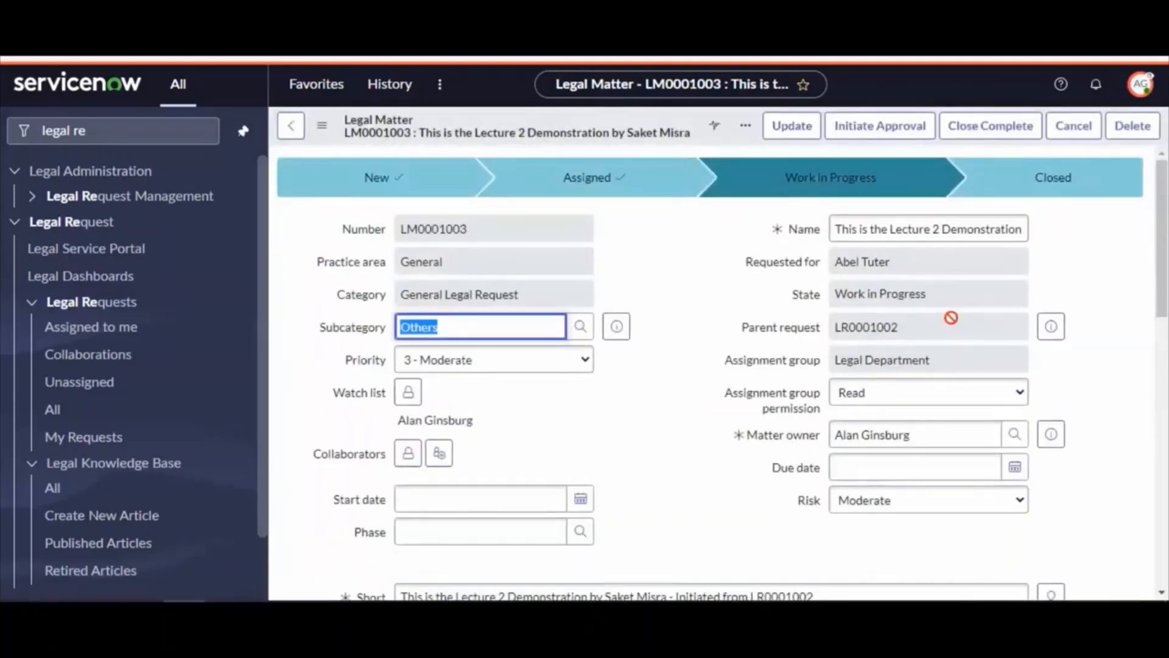
Examine the legal matter's Phases, Tasks and Approvers related lists and its form details.
scroll(673, 420, "down", 10)
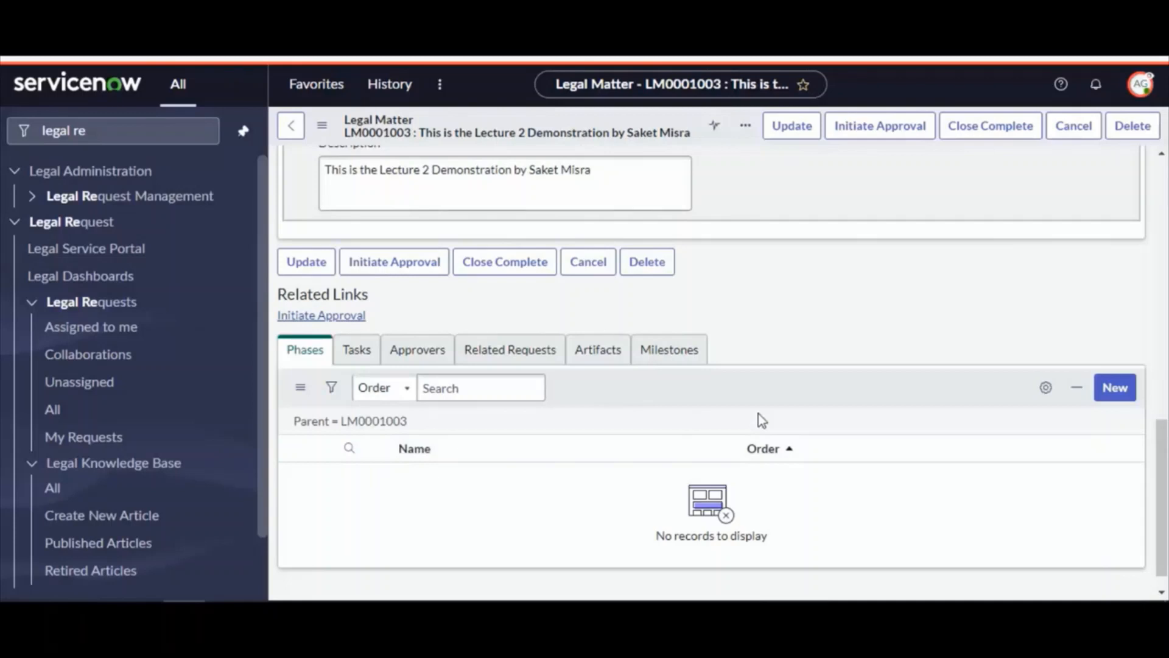
left_click(309, 363)
left_click(357, 349)
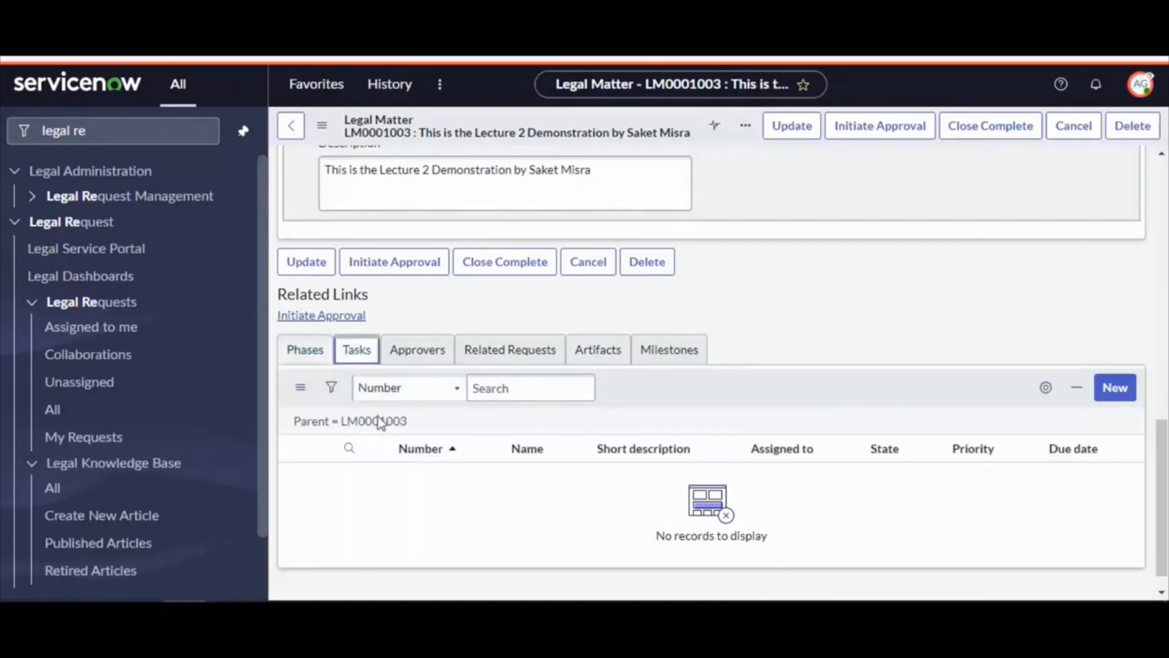
left_click(405, 350)
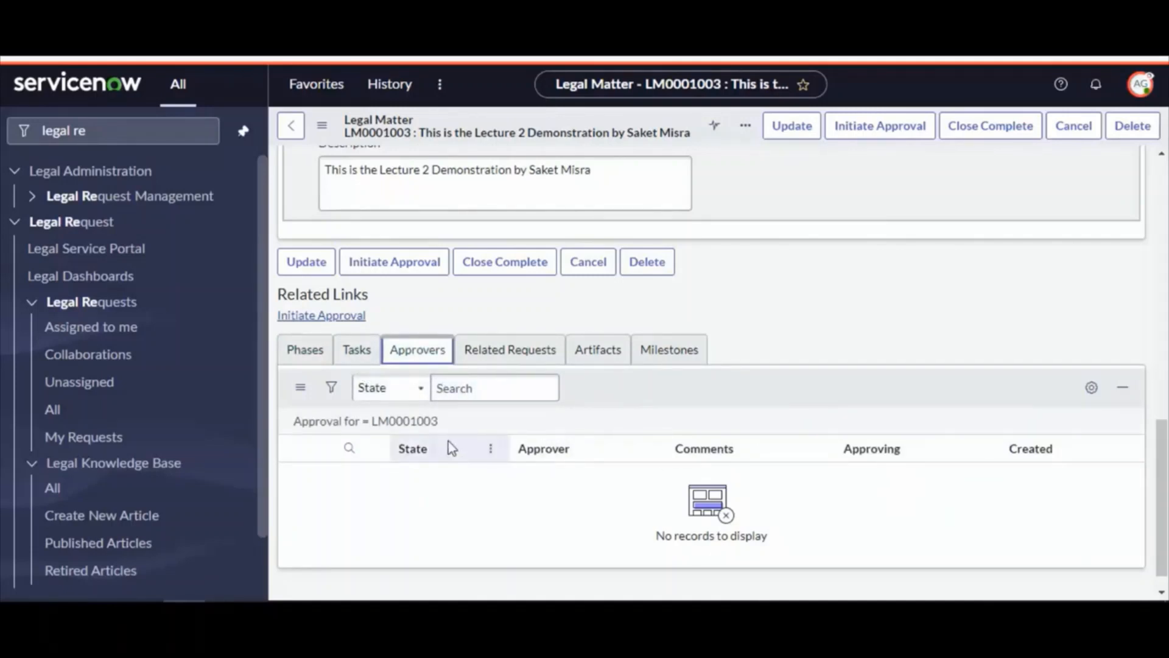
left_click(357, 351)
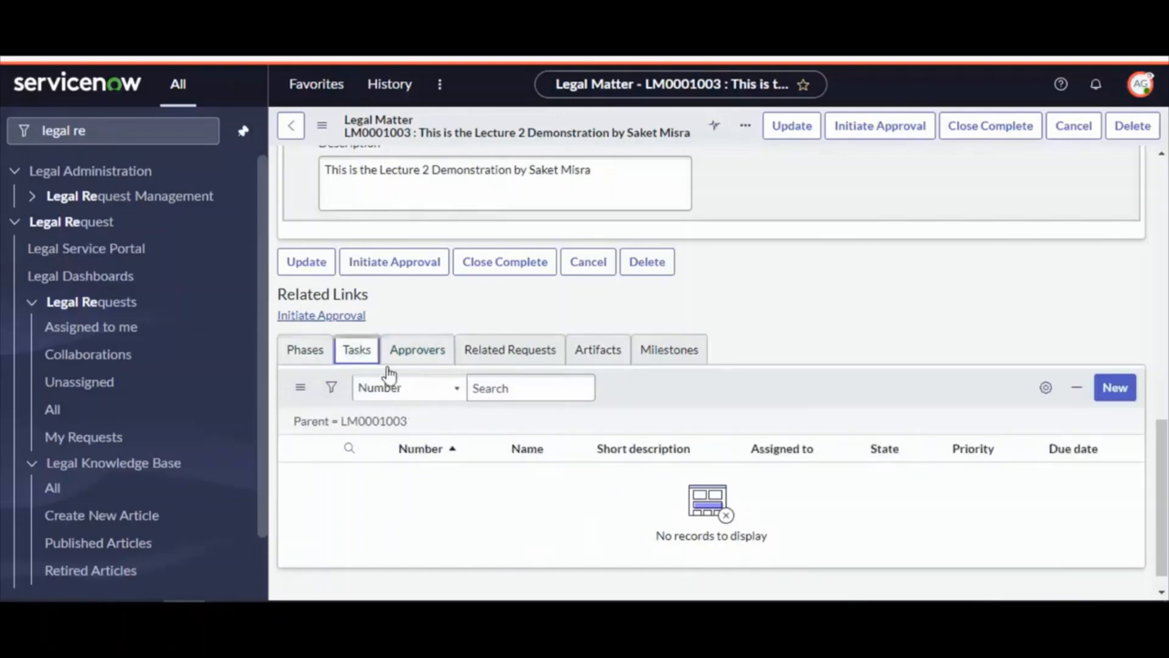
scroll(811, 478, "up", 9)
scroll(808, 479, "down", 10)
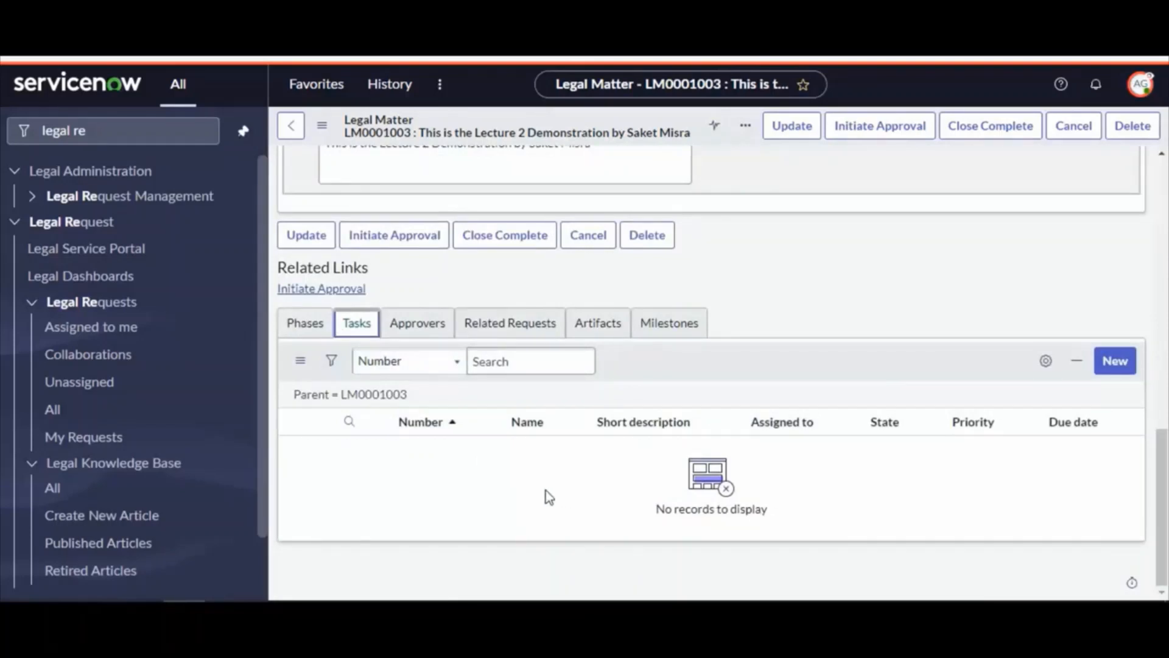
scroll(544, 493, "up", 10)
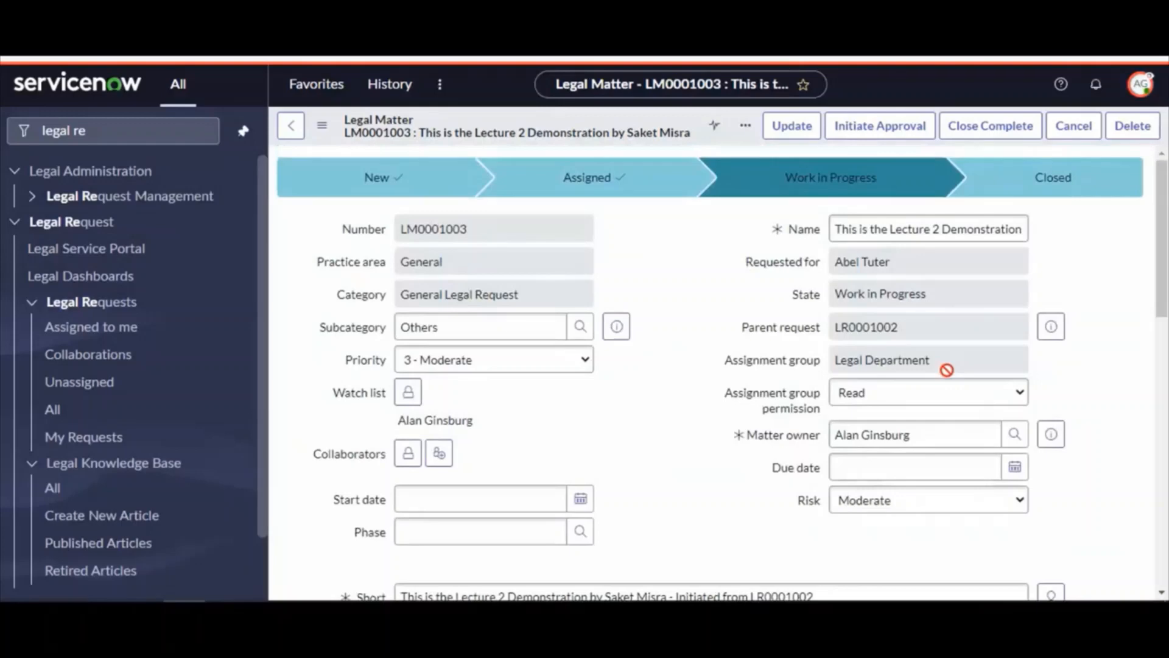
scroll(702, 389, "down", 10)
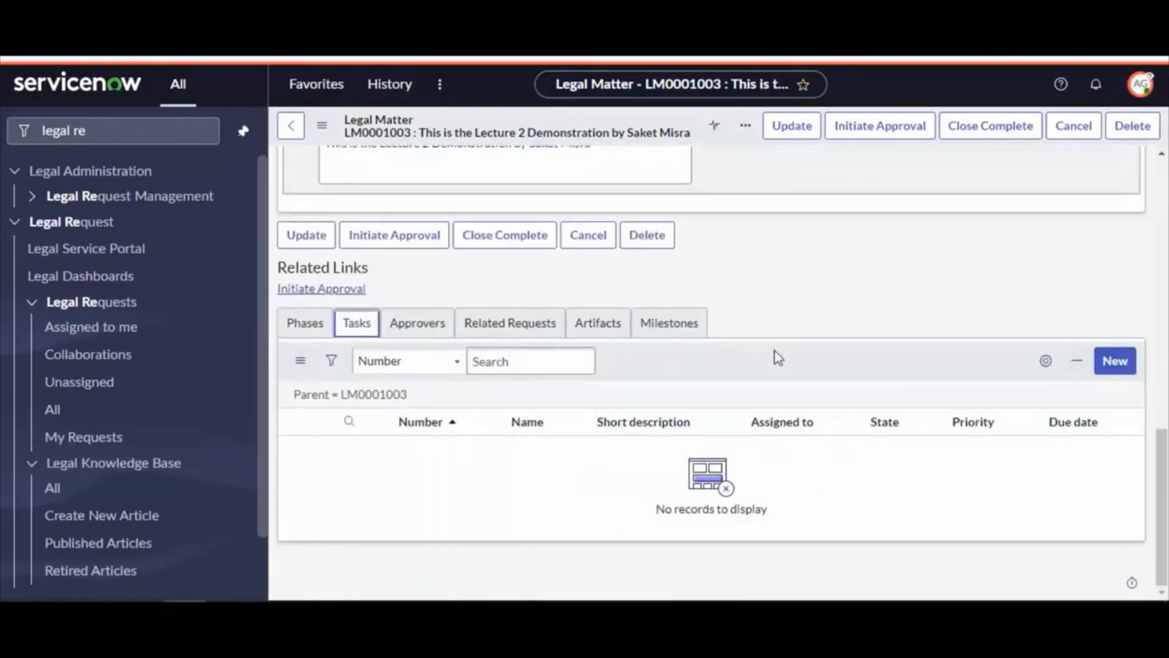
scroll(986, 448, "up", 1)
scroll(990, 454, "up", 10)
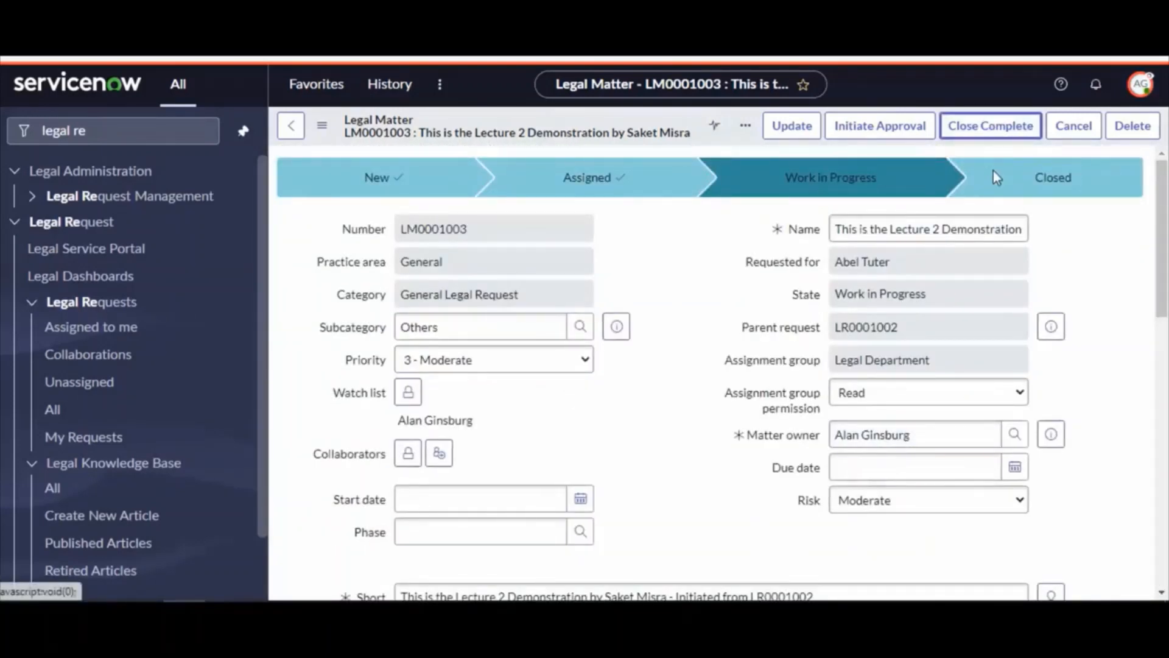
Close the legal matter as complete, including its related requests, with the comment "We have tested".
left_click(980, 133)
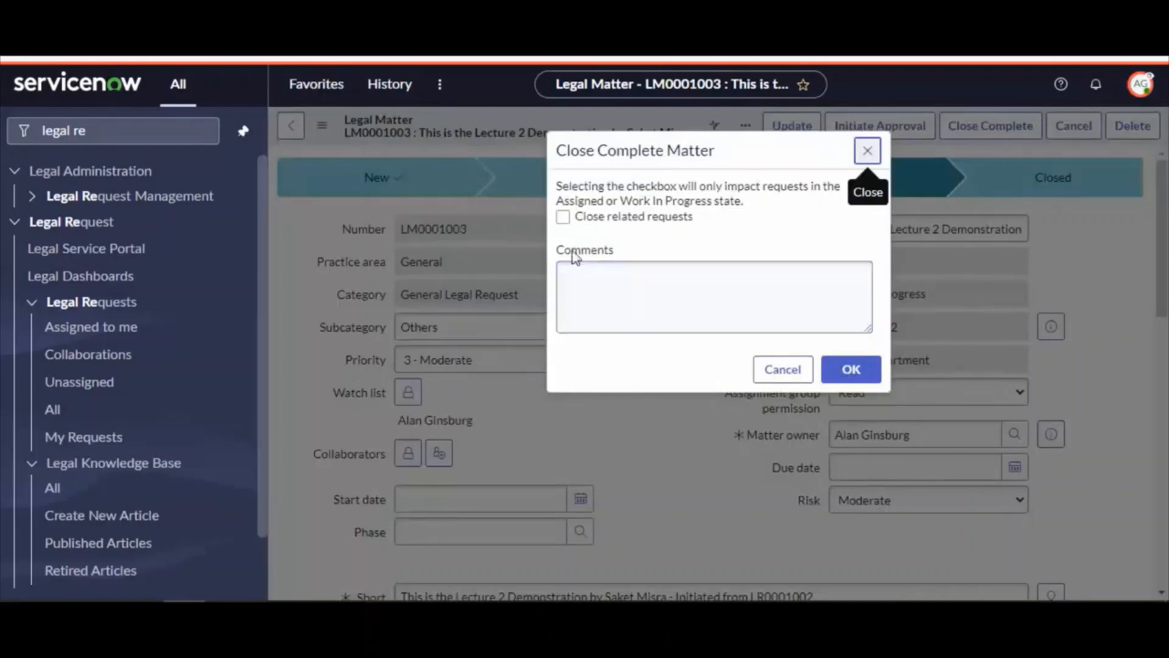
left_click(563, 217)
left_click(590, 308)
type("We")
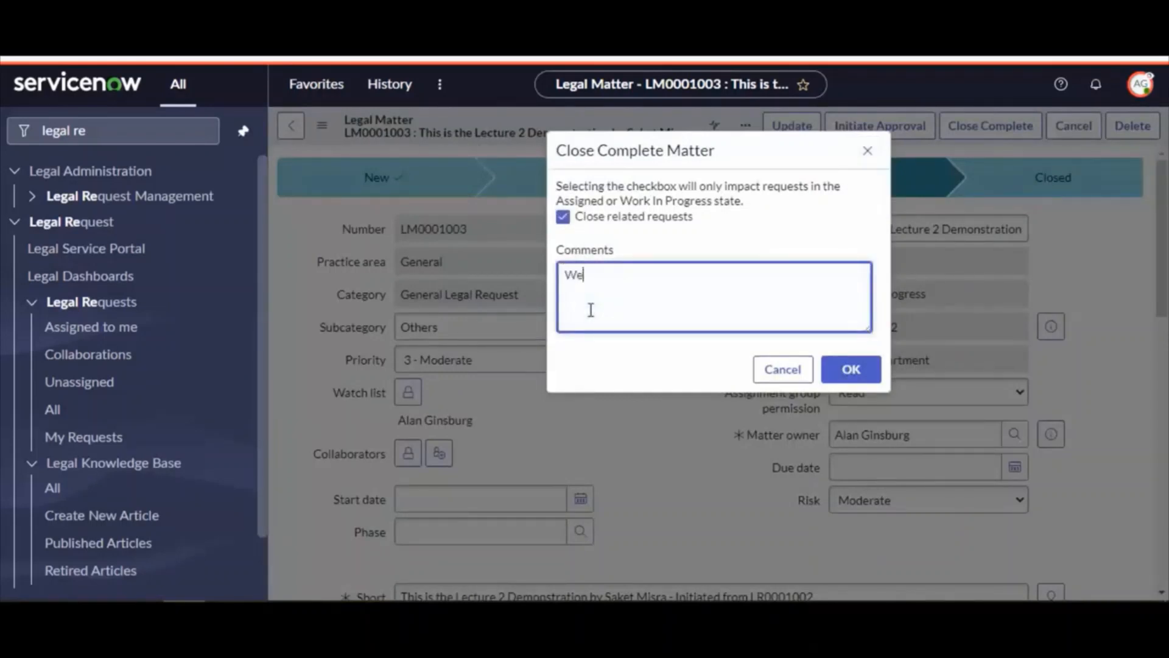
type(" have tested")
left_click(851, 368)
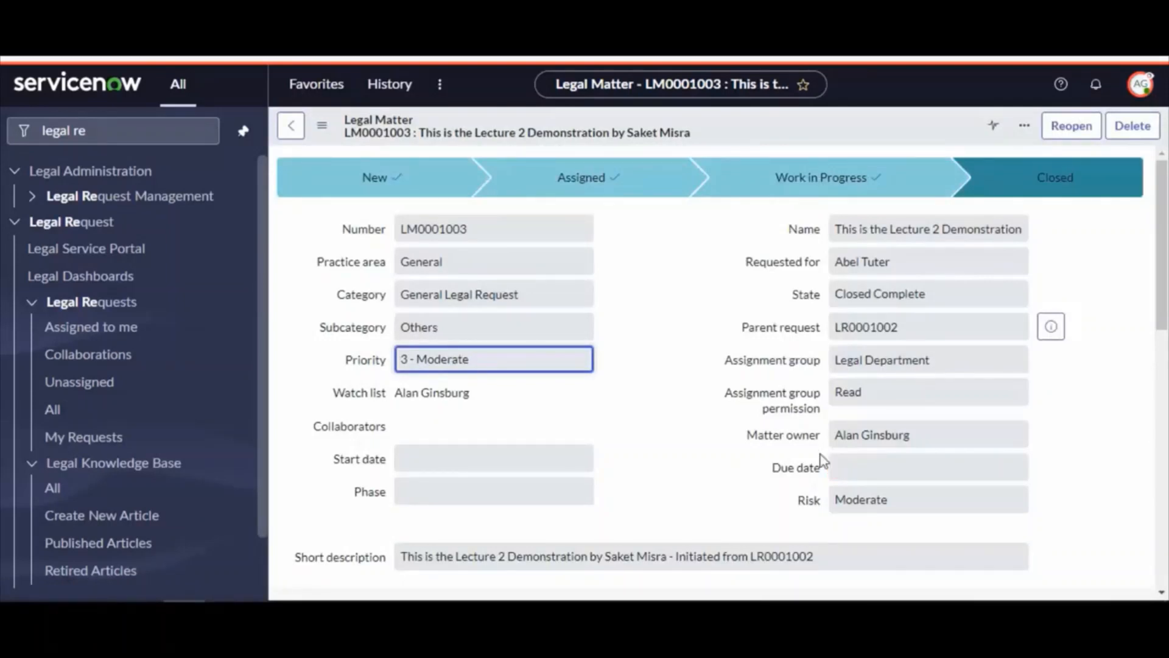
Switch to the requester's service portal page for the legal request and examine its state and activity entries.
left_click(109, 334)
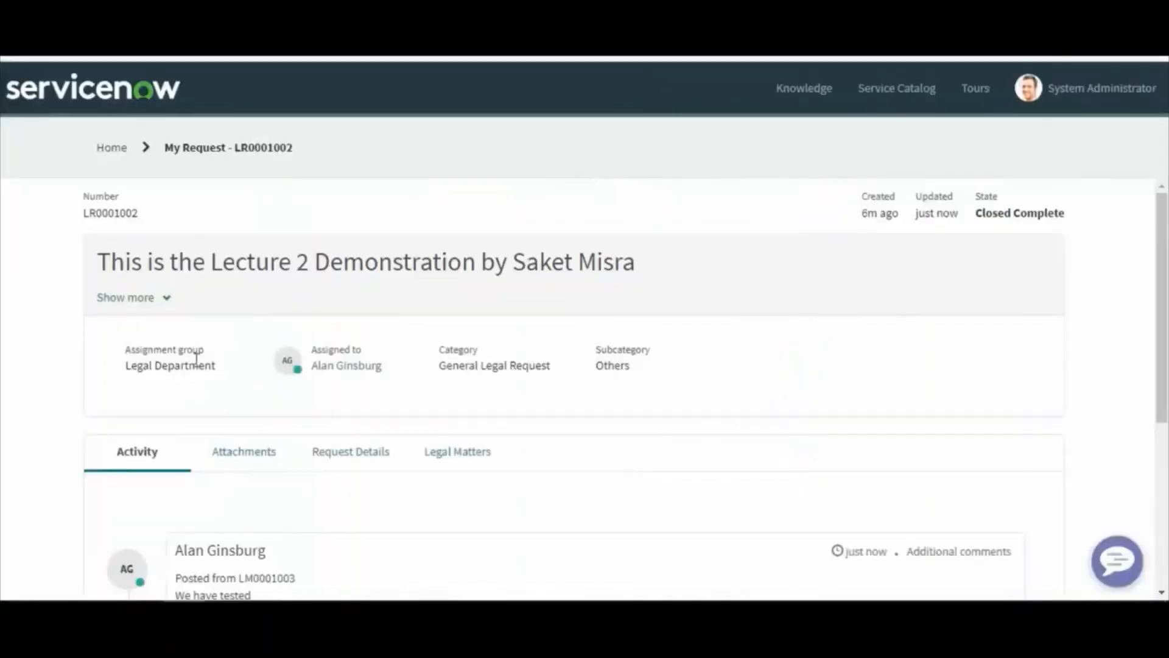
scroll(208, 487, "down", 4)
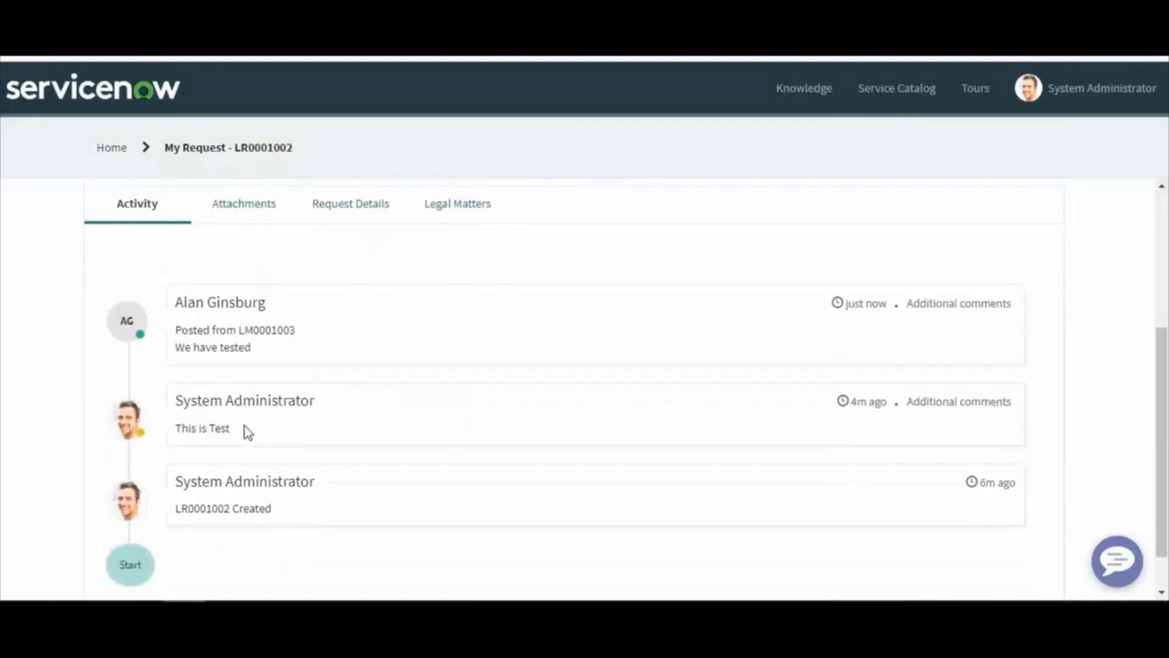
double_click(290, 324)
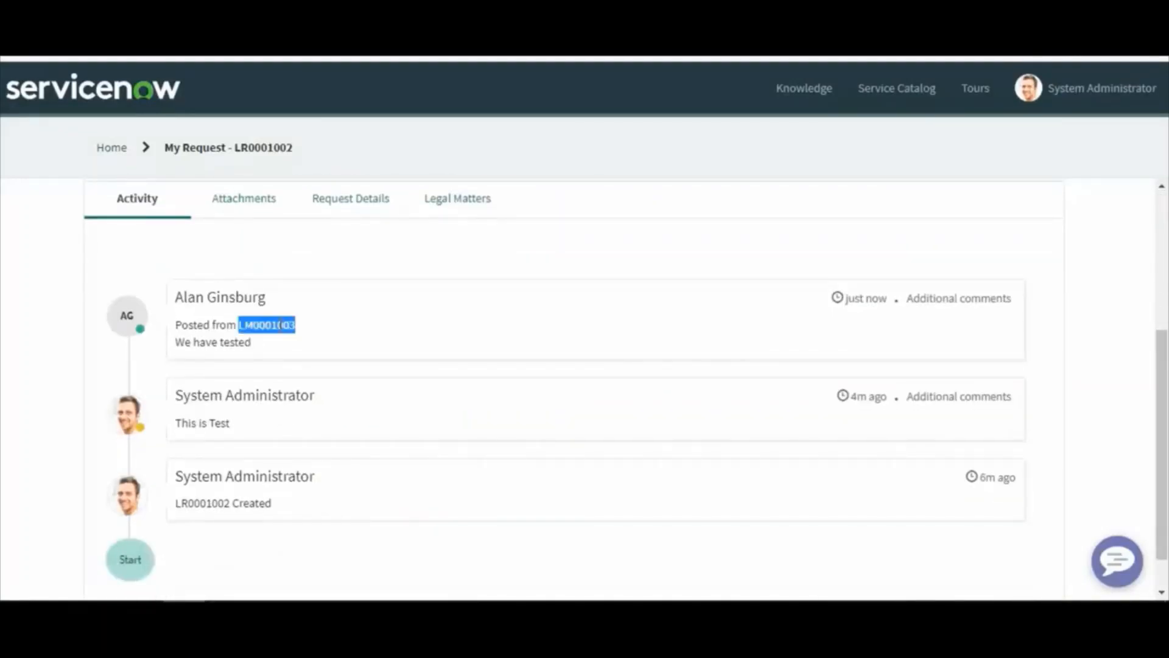
double_click(207, 504)
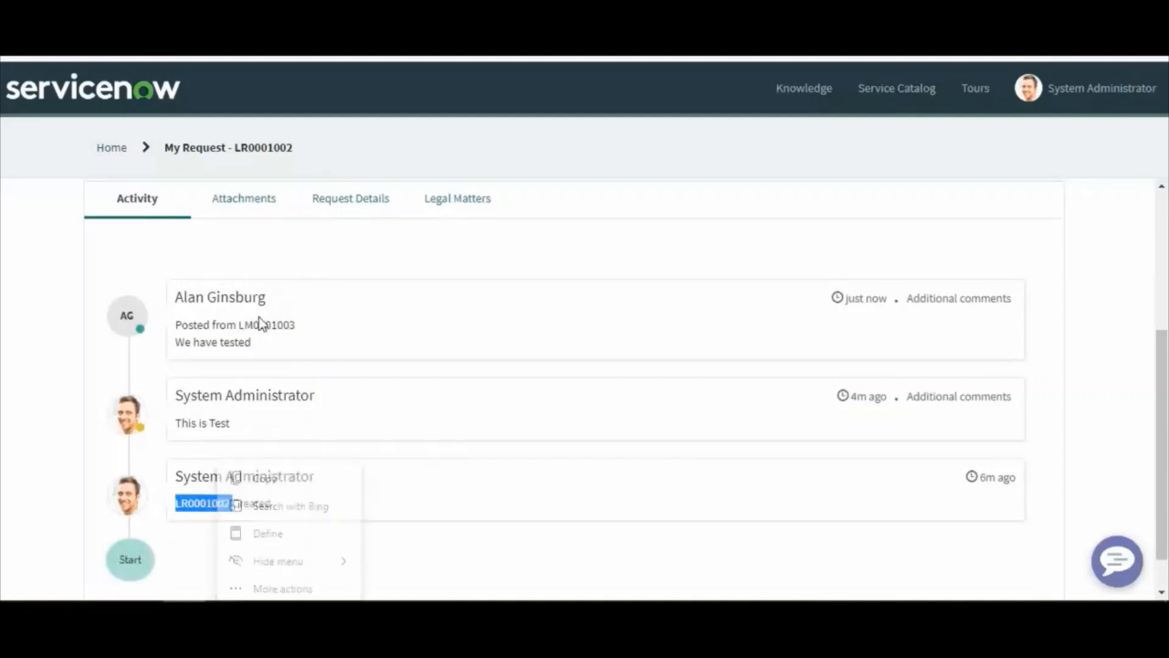
double_click(282, 326)
left_click(238, 325)
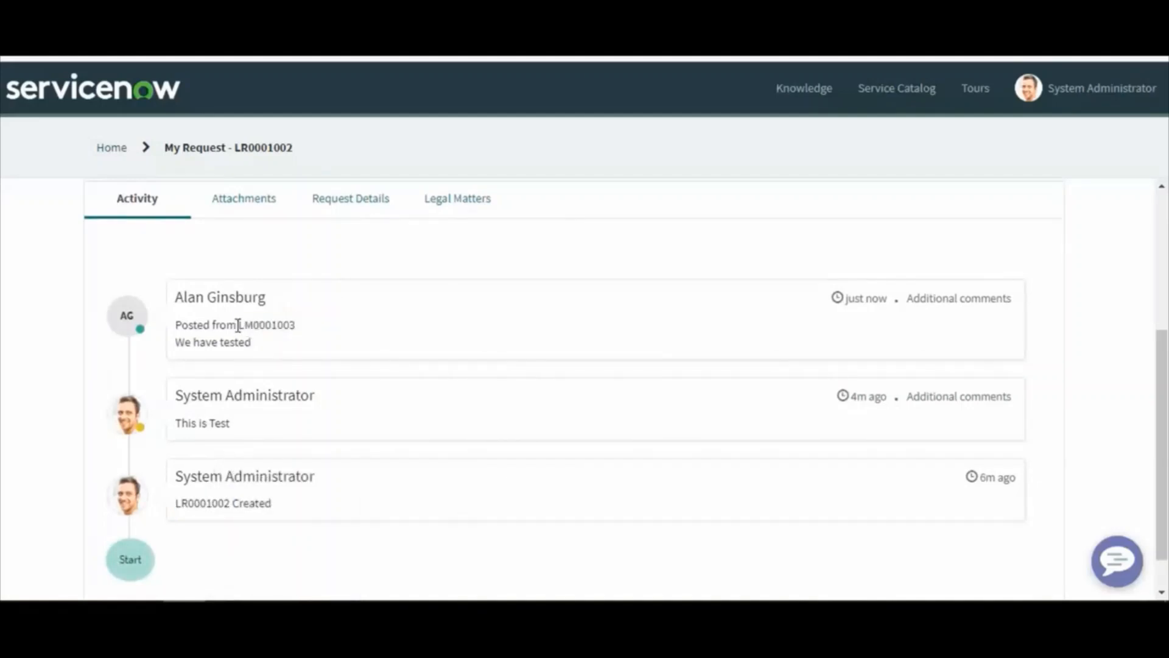
mouse_move(238, 325)
left_mouse_down()
mouse_move(308, 329)
mouse_move(239, 335)
left_mouse_up()
left_click(310, 332)
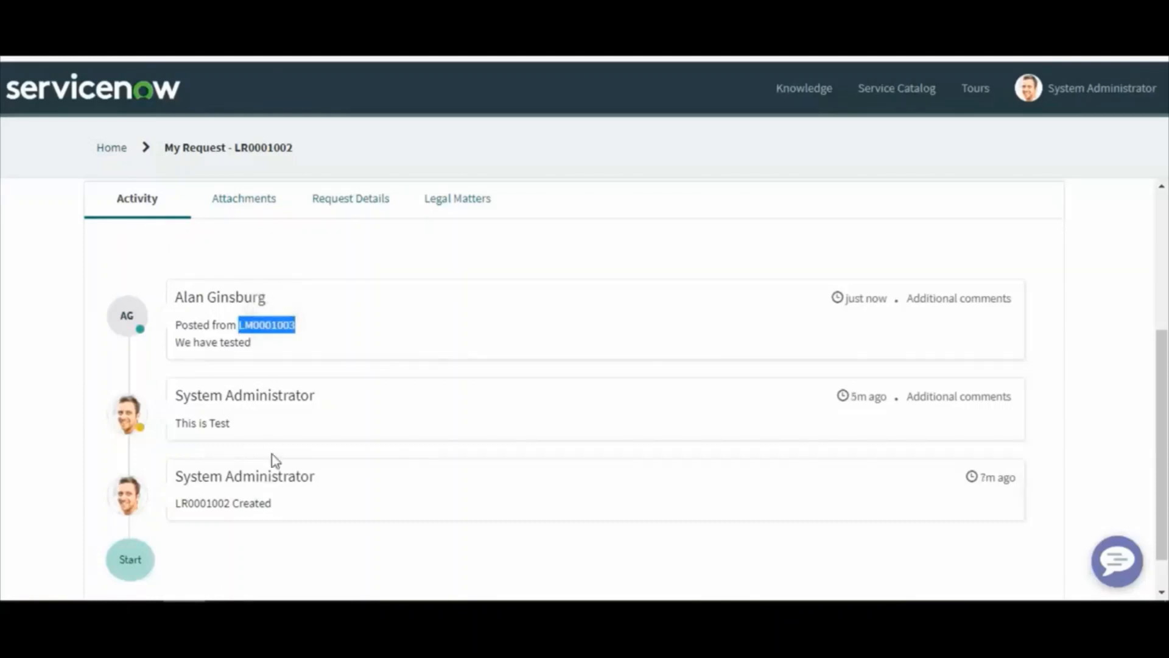
left_click(261, 316)
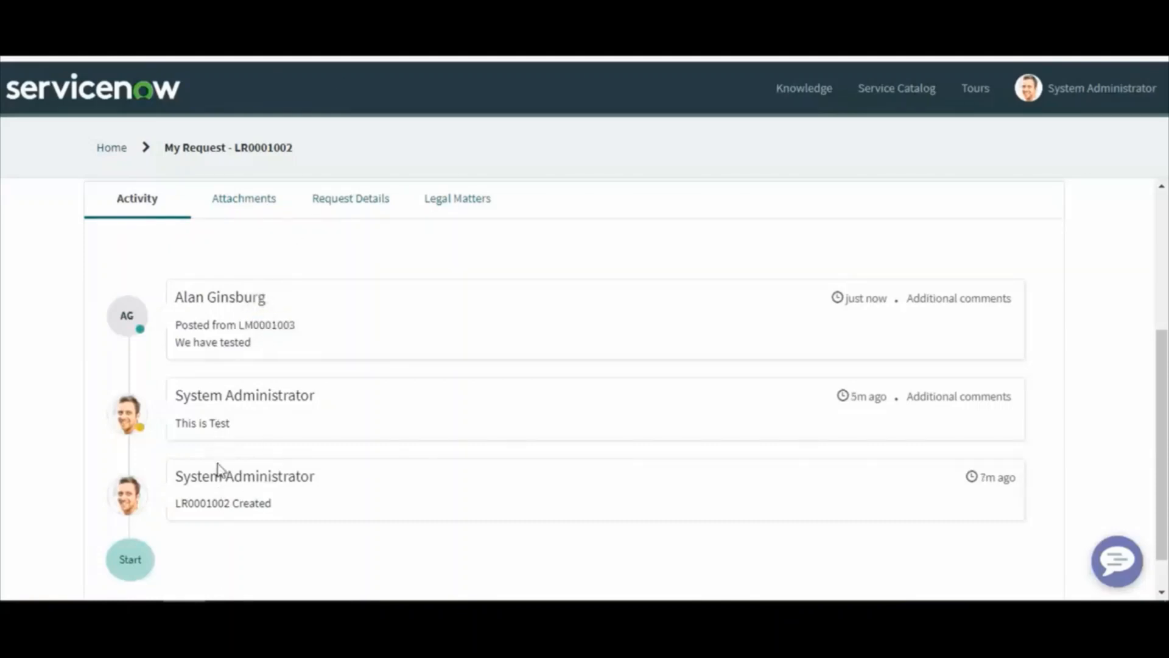
Copy the request number from the portal's activity entry, find it in the list of all legal requests, and open the record.
double_click(204, 502)
key("ctrl+c")
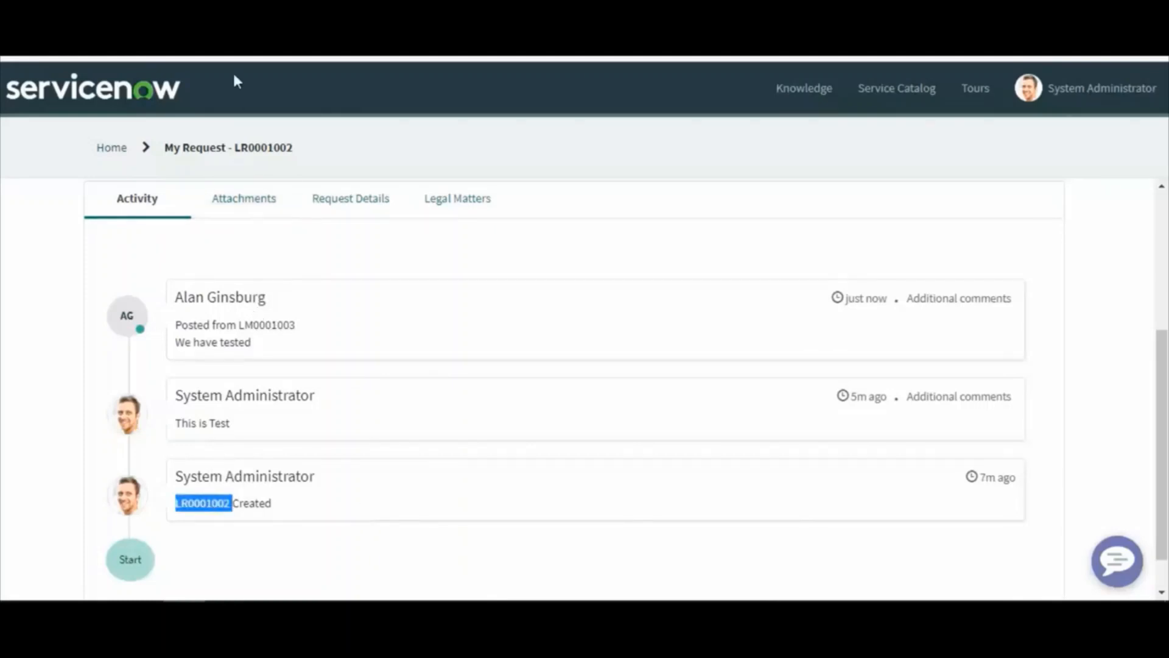
left_click(255, 30)
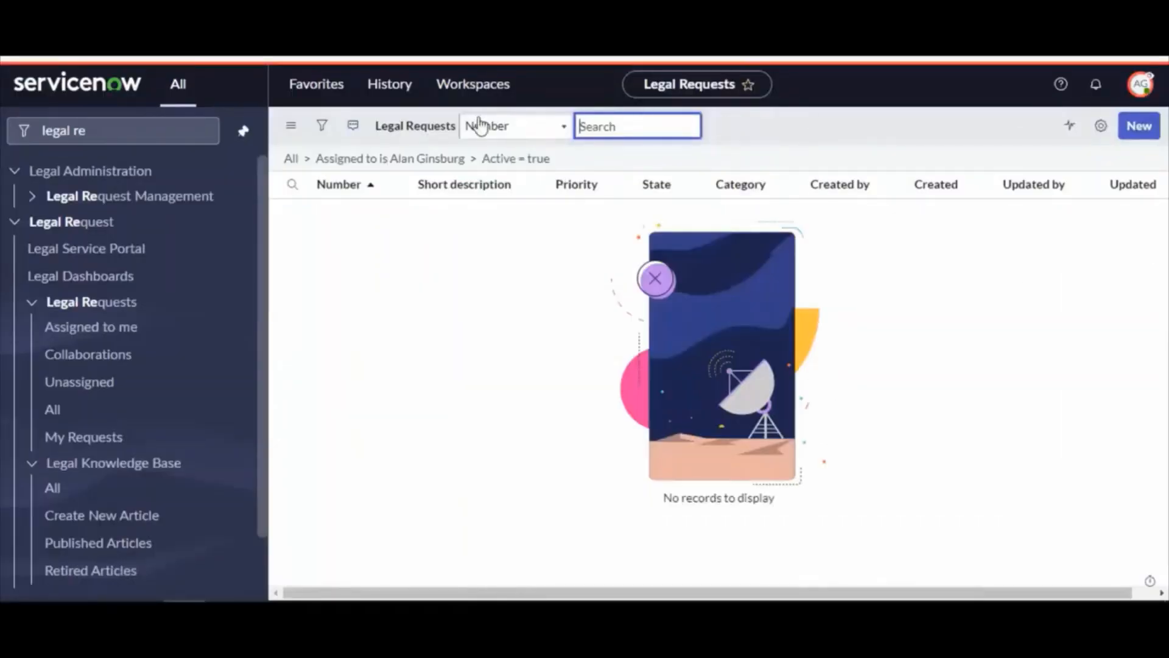
left_click(56, 411)
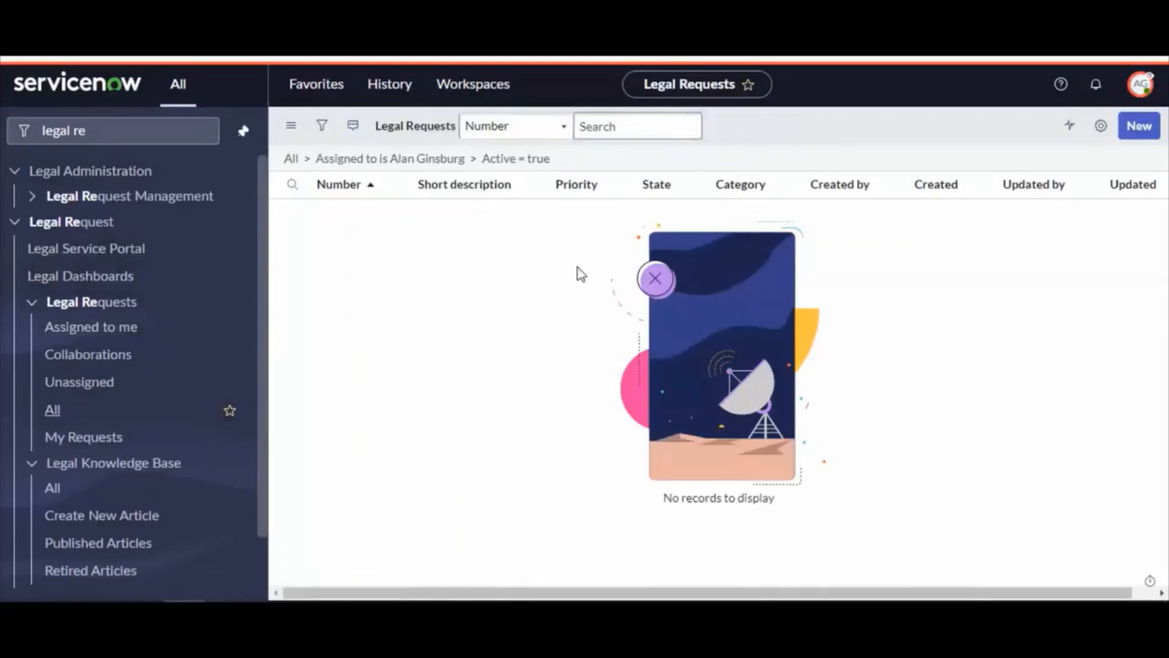
left_click(611, 126)
key("ctrl+v")
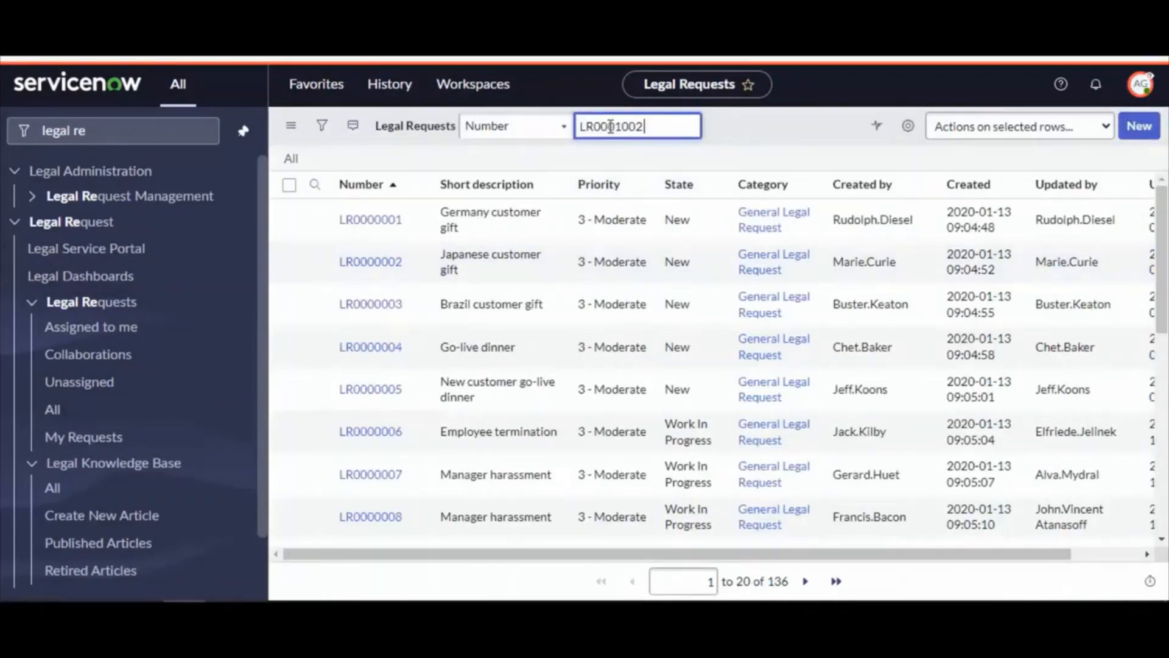
key("Return")
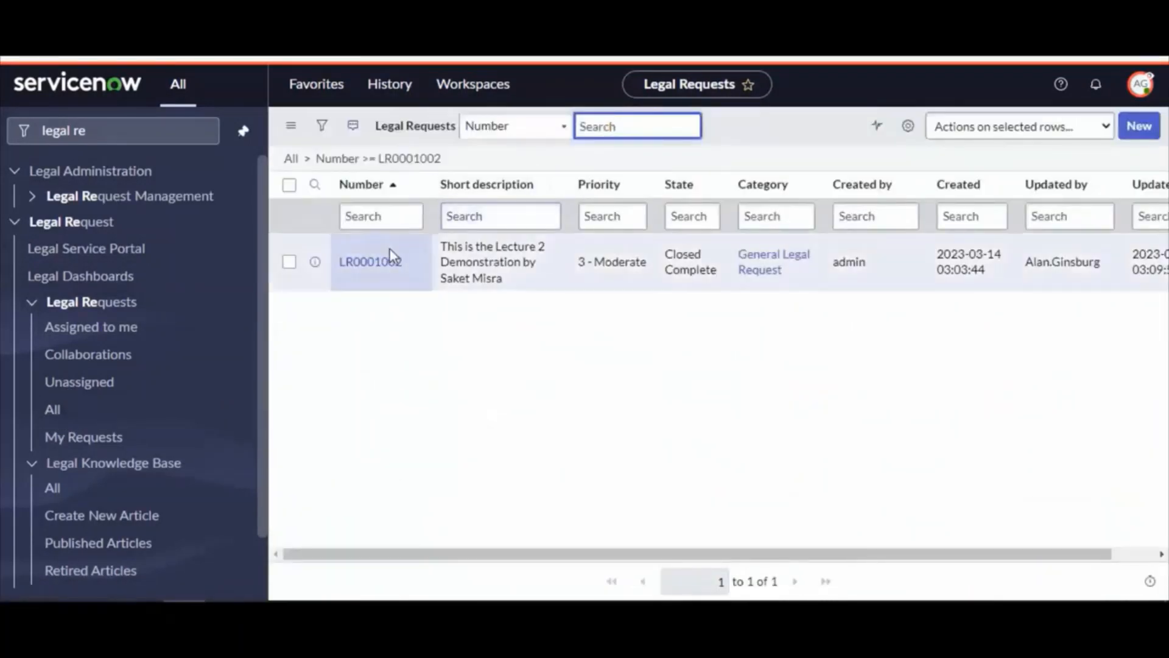
left_click(373, 263)
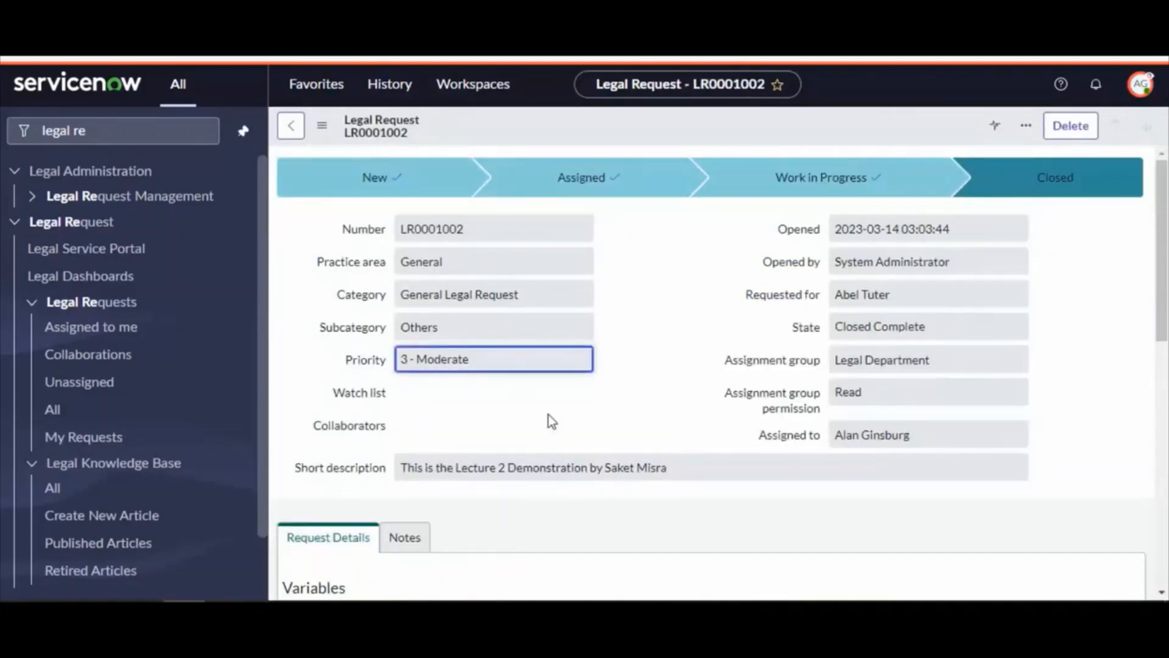
Examine the legal request's number, state, variables and Legal Matters related list.
scroll(548, 417, "down", 10)
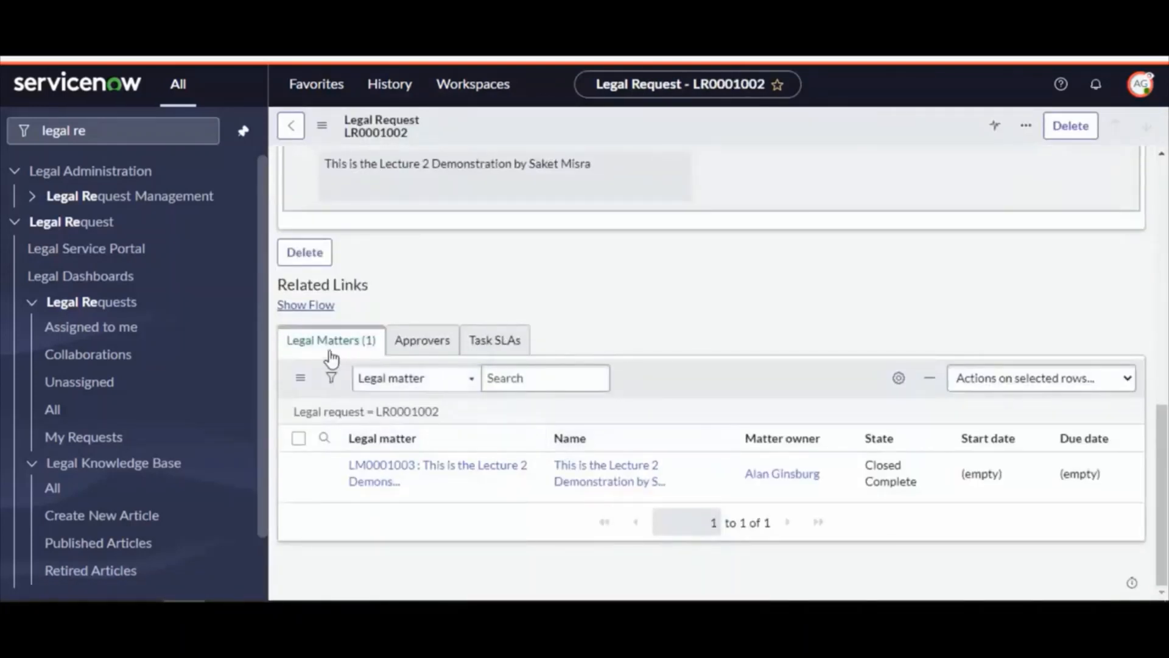
scroll(626, 473, "up", 10)
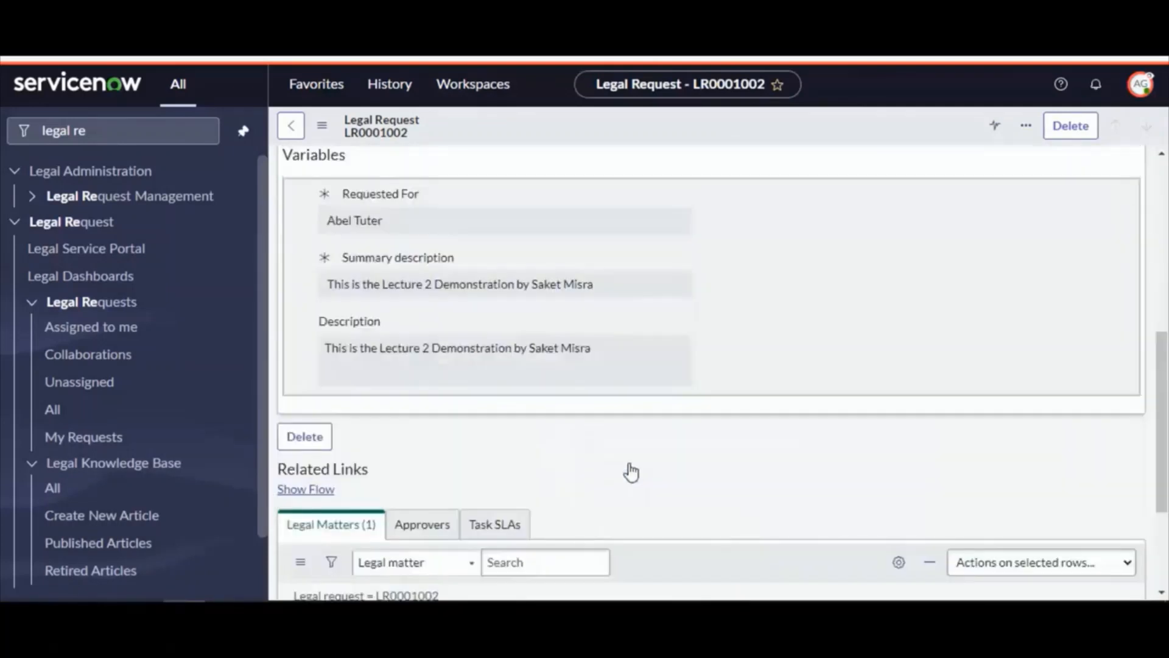
left_click(444, 230)
double_click(444, 230)
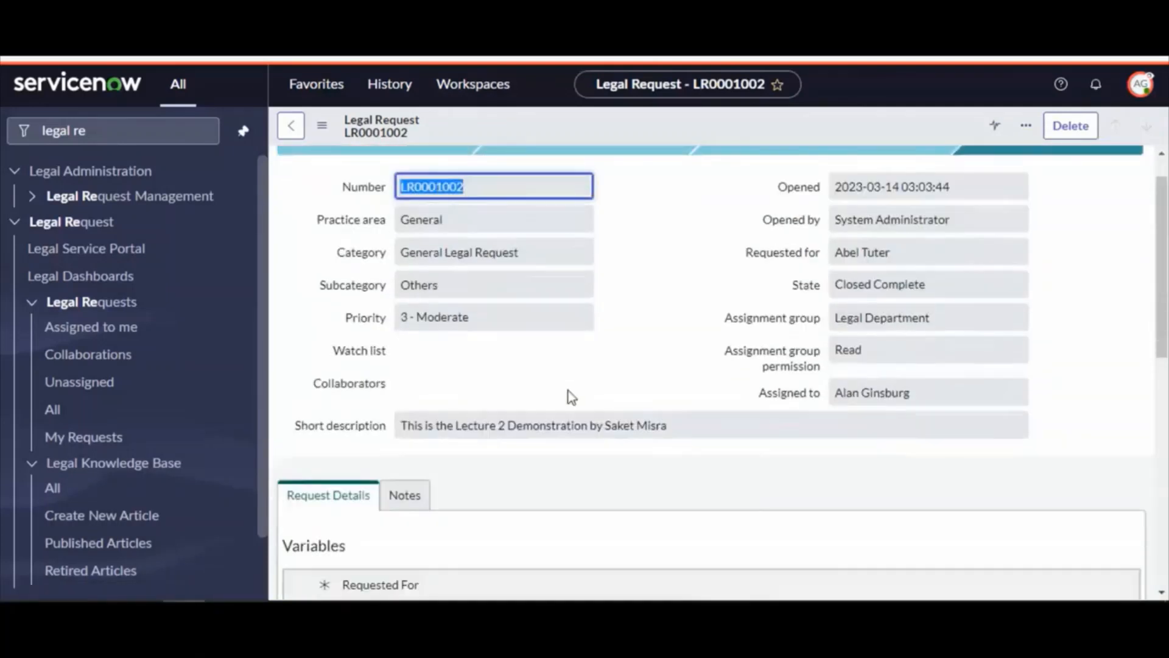
scroll(569, 396, "down", 10)
left_click_drag(295, 345, 360, 342)
Open the linked legal matter and examine its process stage, form details, and Tasks and Phases related lists.
left_click(390, 481)
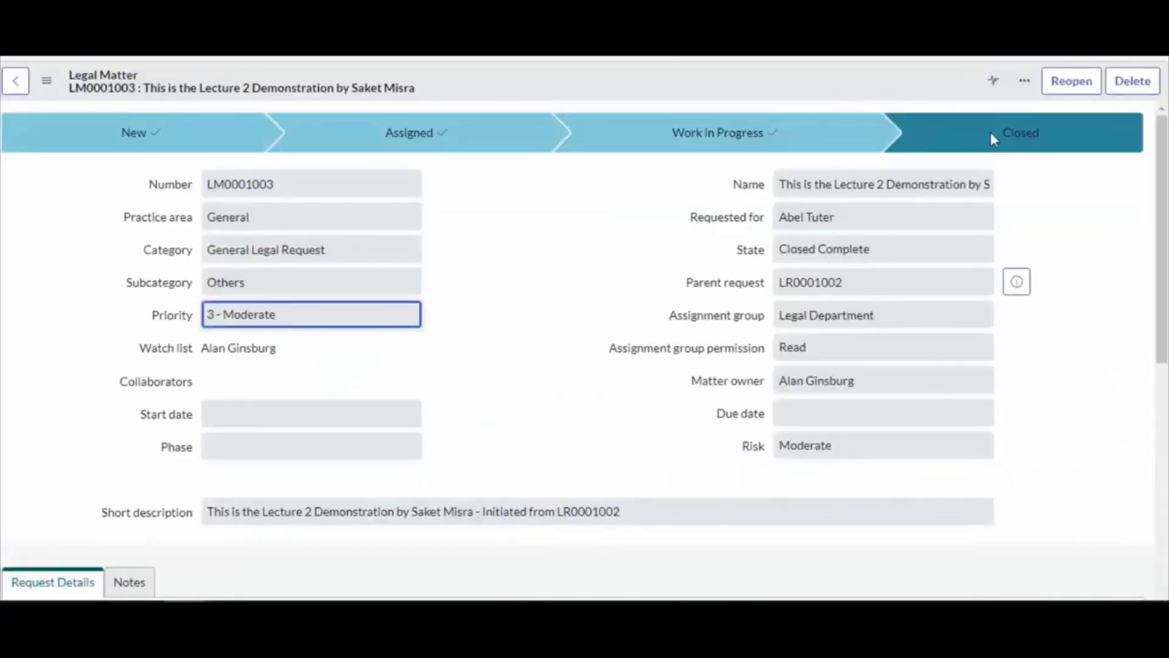
scroll(420, 378, "down", 7)
scroll(420, 378, "down", 3)
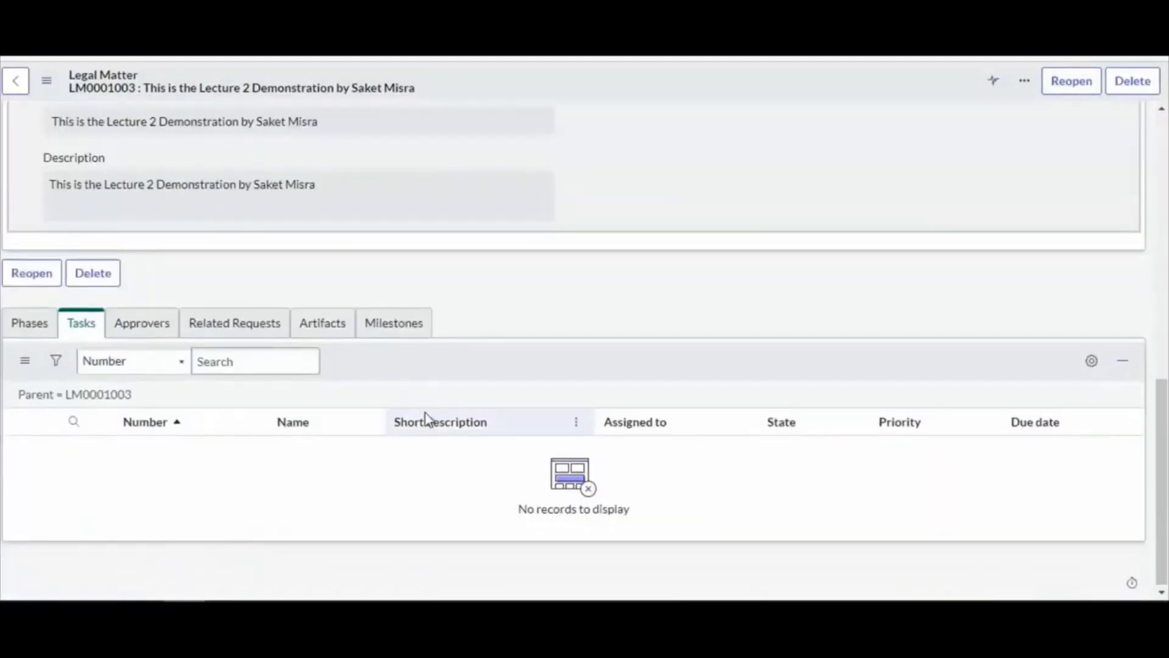
left_click(28, 324)
scroll(739, 373, "up", 10)
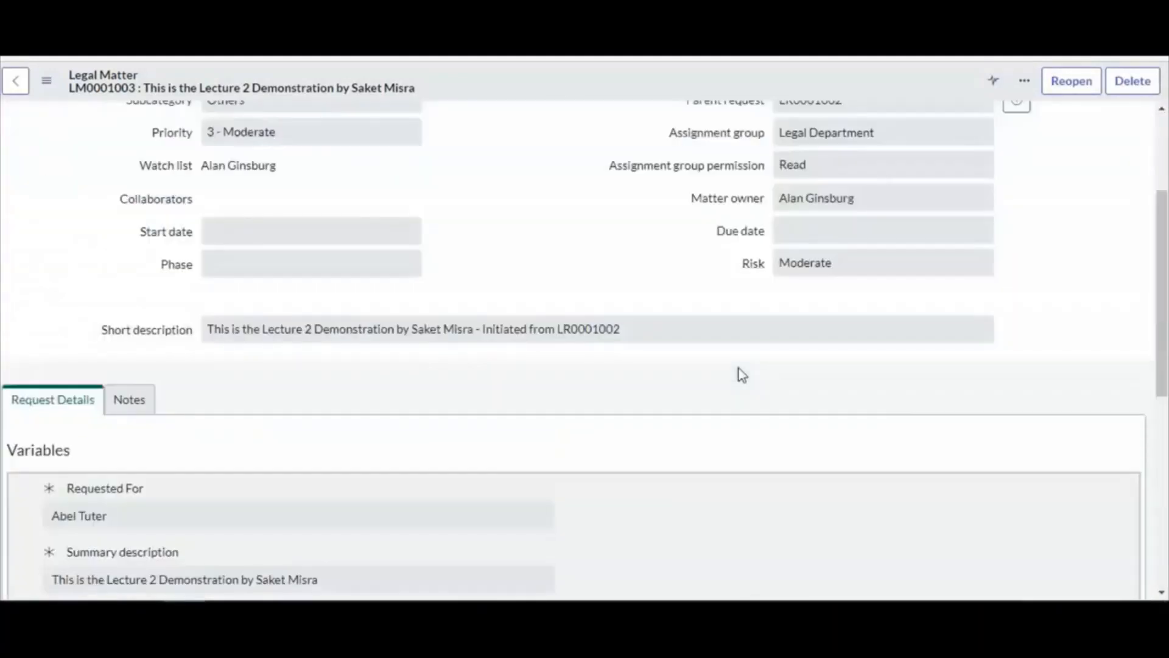
Reopen the legal matter with the comment "Reopen testing", leaving related requests out of the reopening.
left_click(1075, 85)
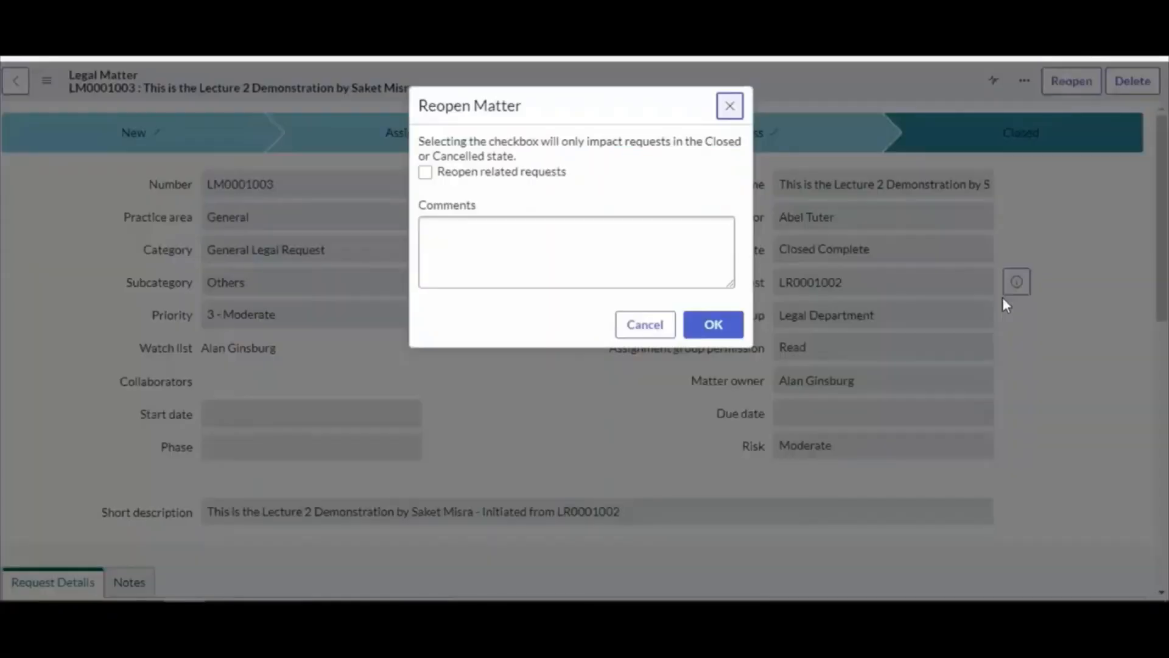
left_click(548, 255)
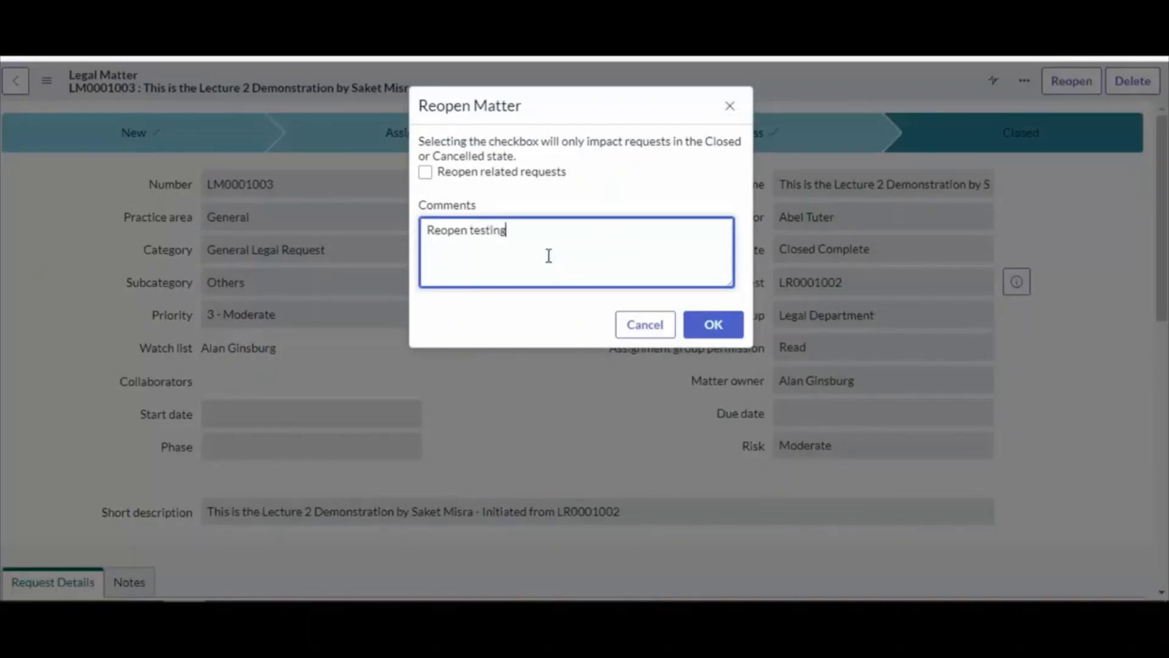
left_click(712, 324)
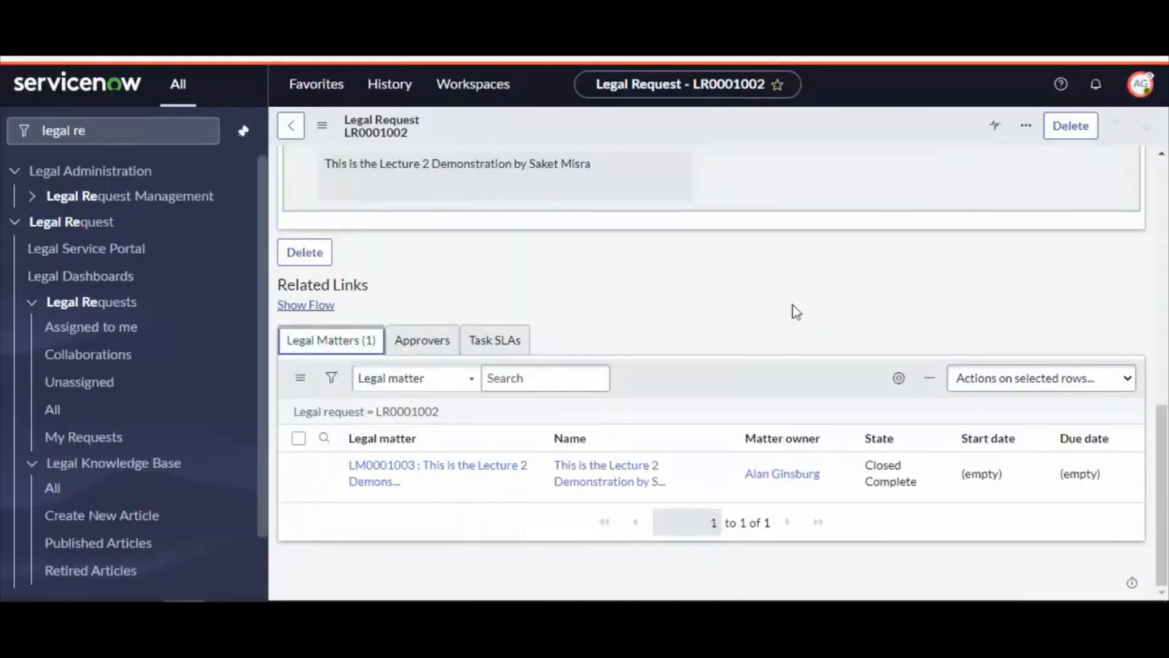
Switch to the parent legal request form and check its state and process stage.
scroll(794, 308, "up", 10)
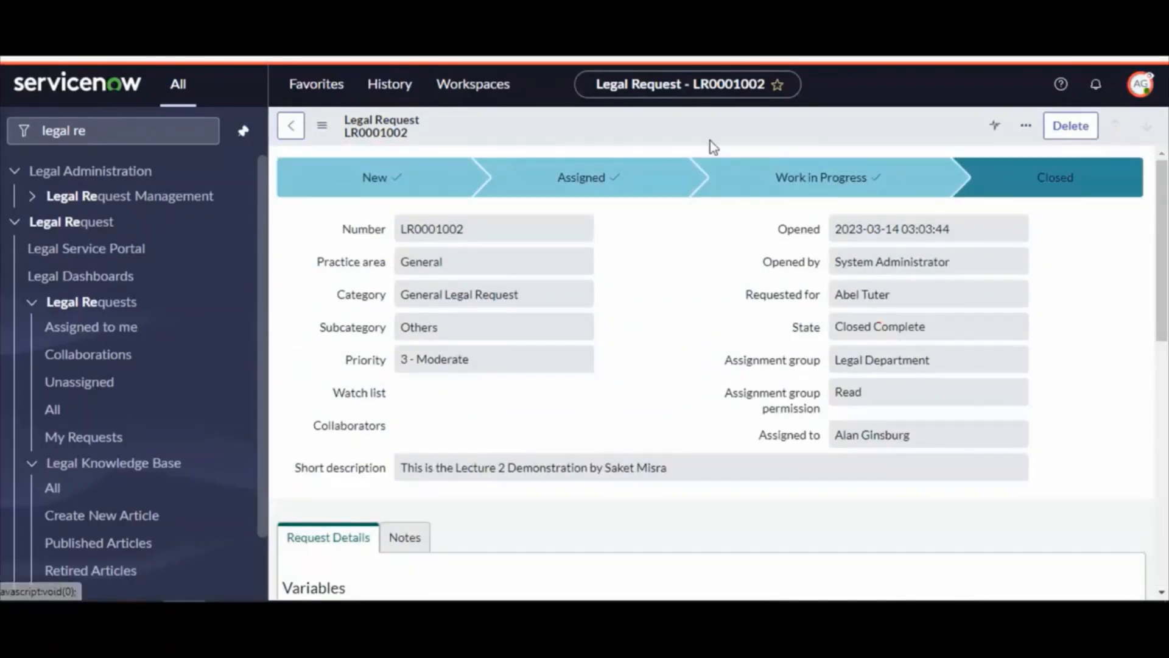
right_click(700, 119)
mouse_move(742, 176)
left_click(756, 250)
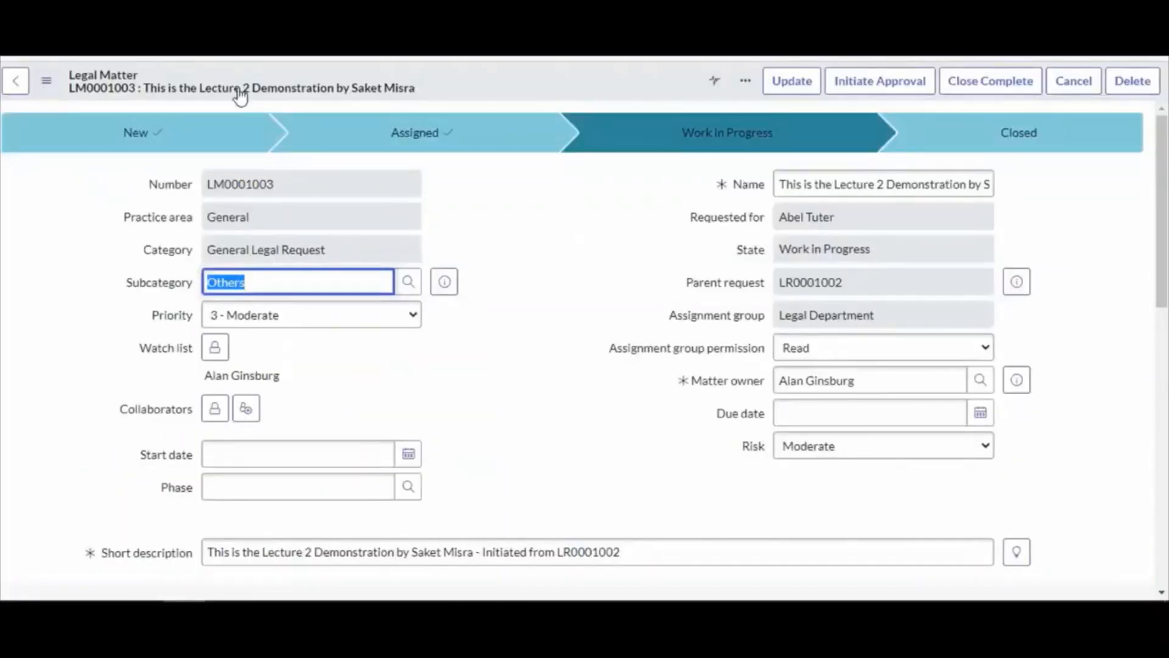
Start a new task for the reopened legal matter, set its type to Risk and Mitigation, and show its Risk Details section.
left_click_drag(353, 80, 76, 81)
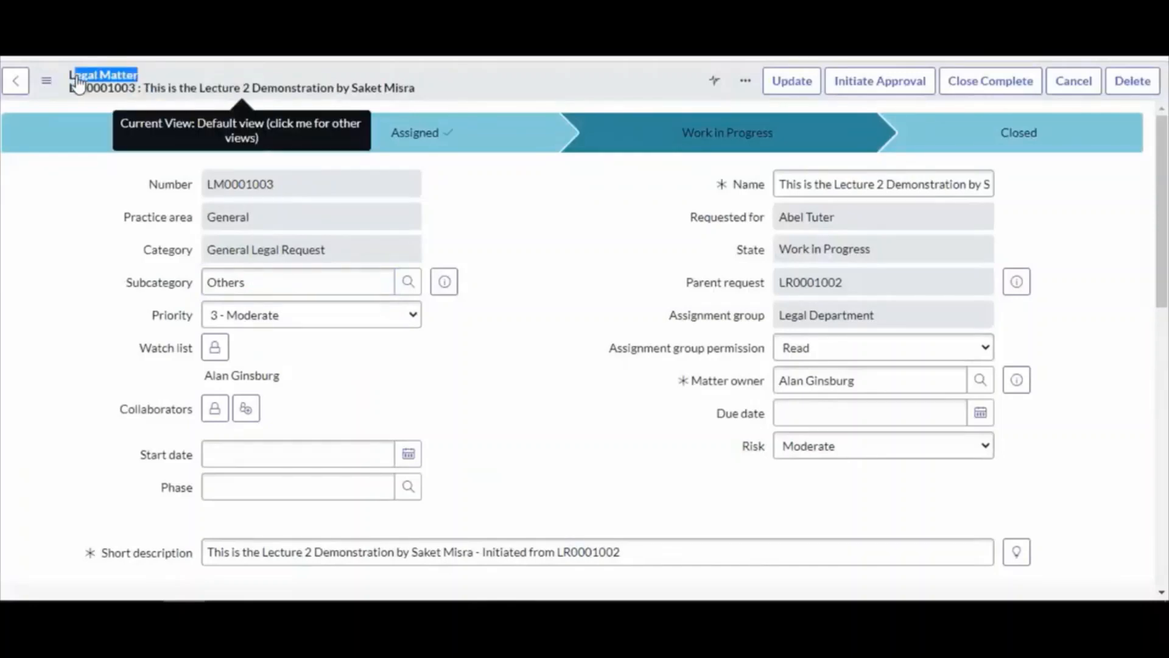
scroll(670, 262, "down", 10)
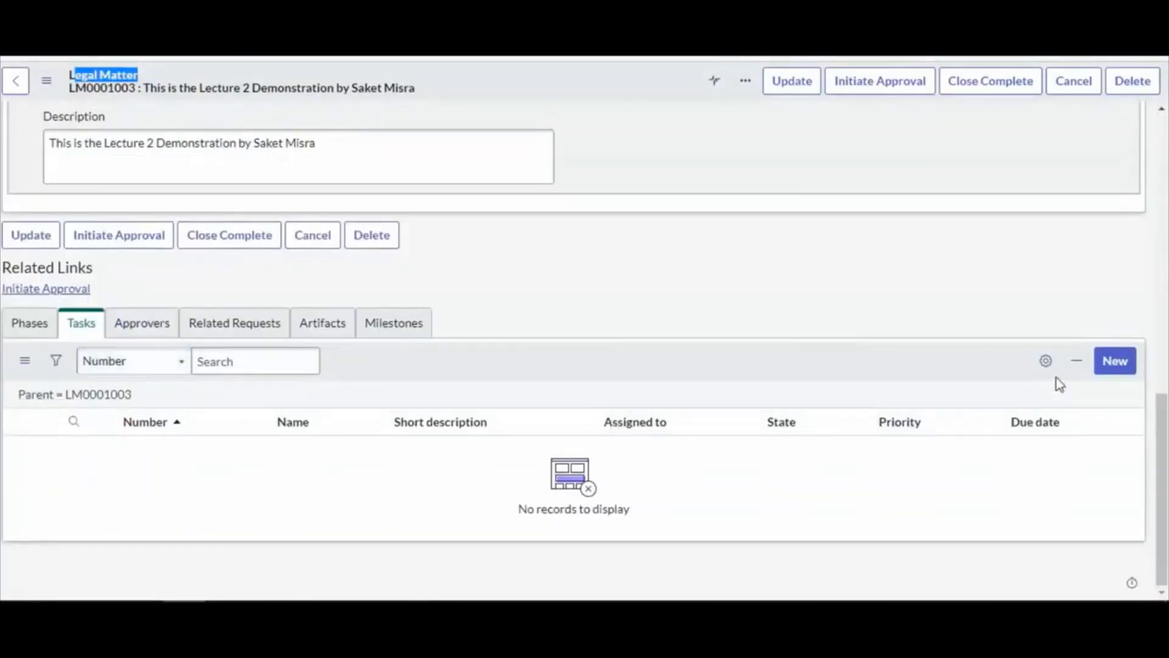
left_click(1114, 360)
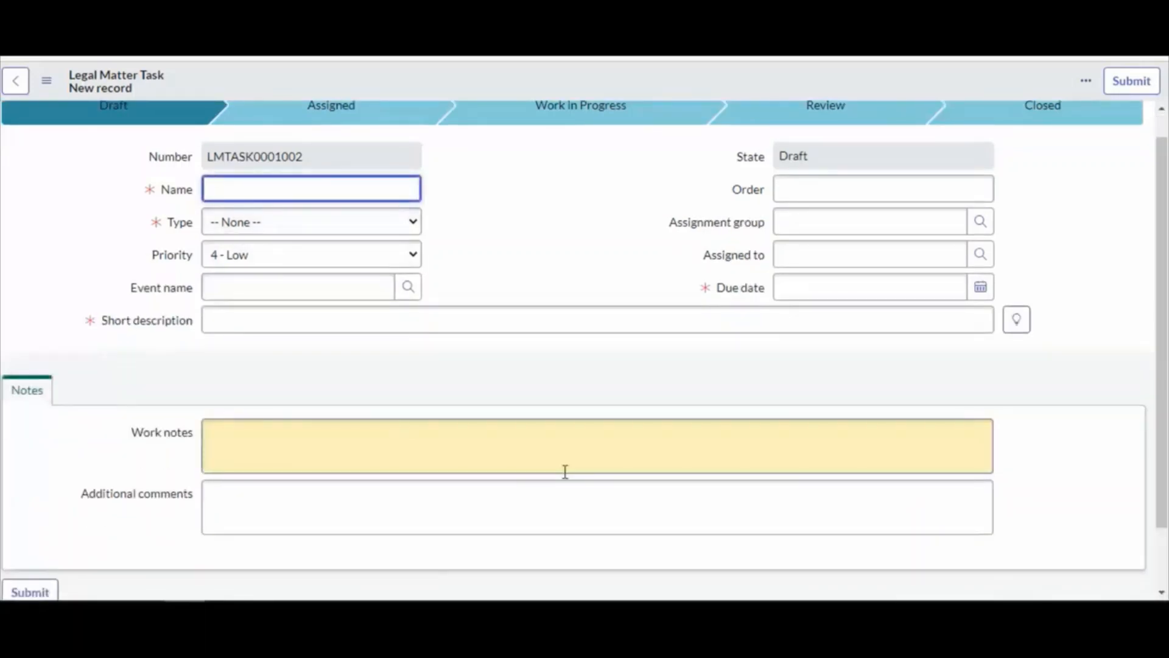
left_click(794, 249)
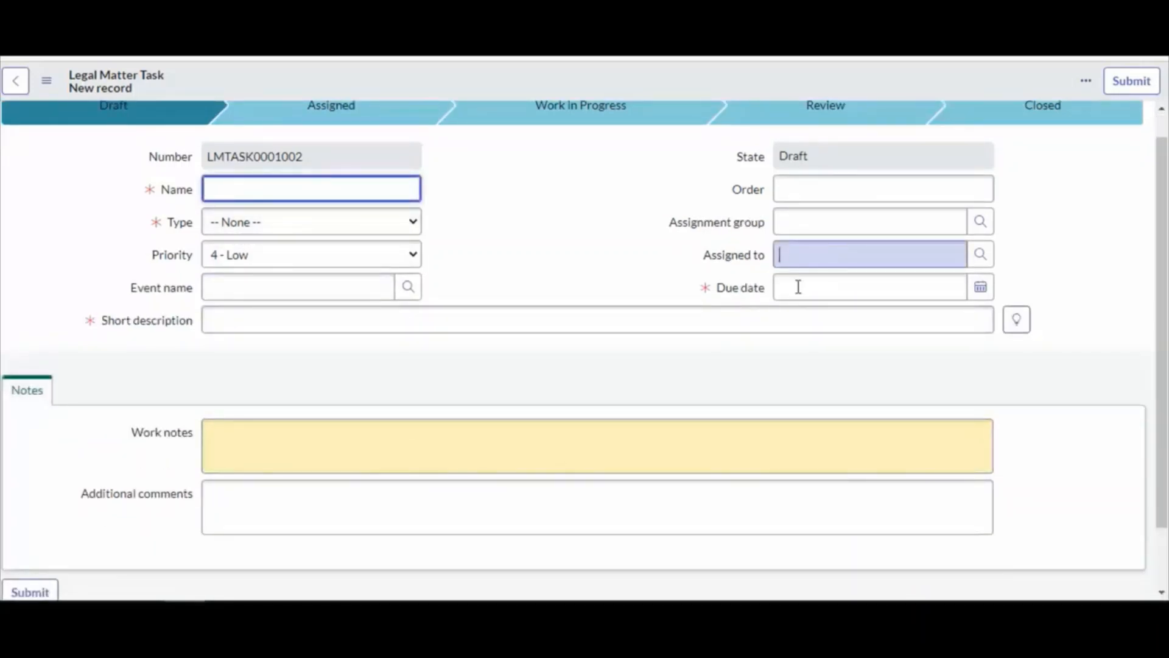
key("Tab")
left_click(295, 228)
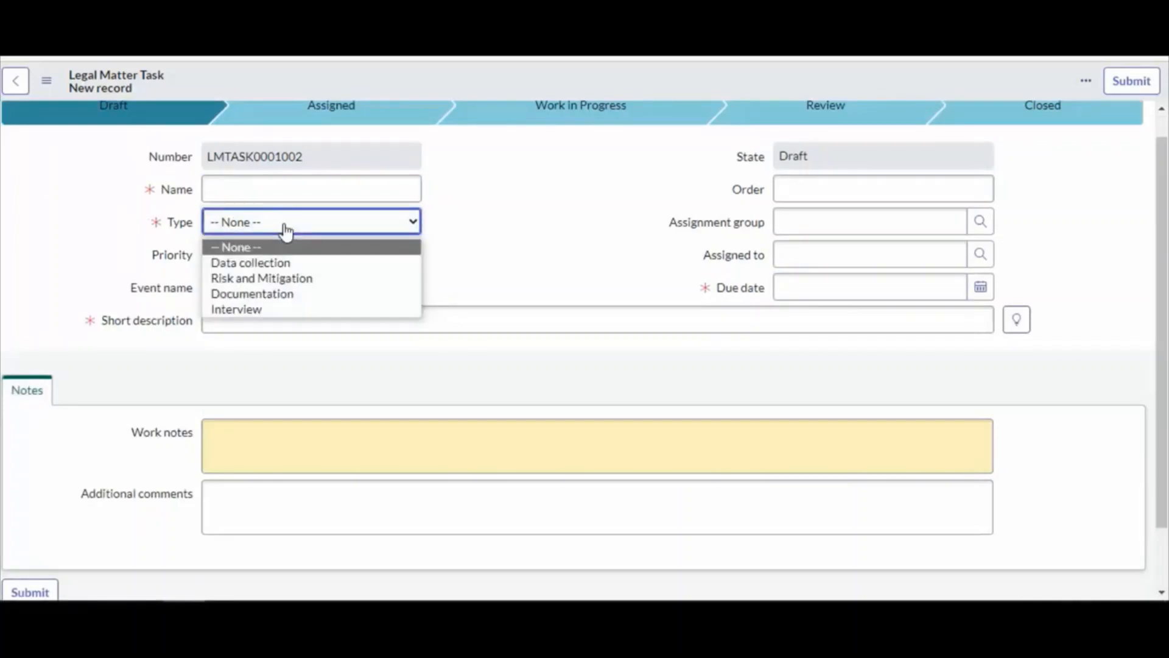
left_click(278, 276)
left_click(46, 397)
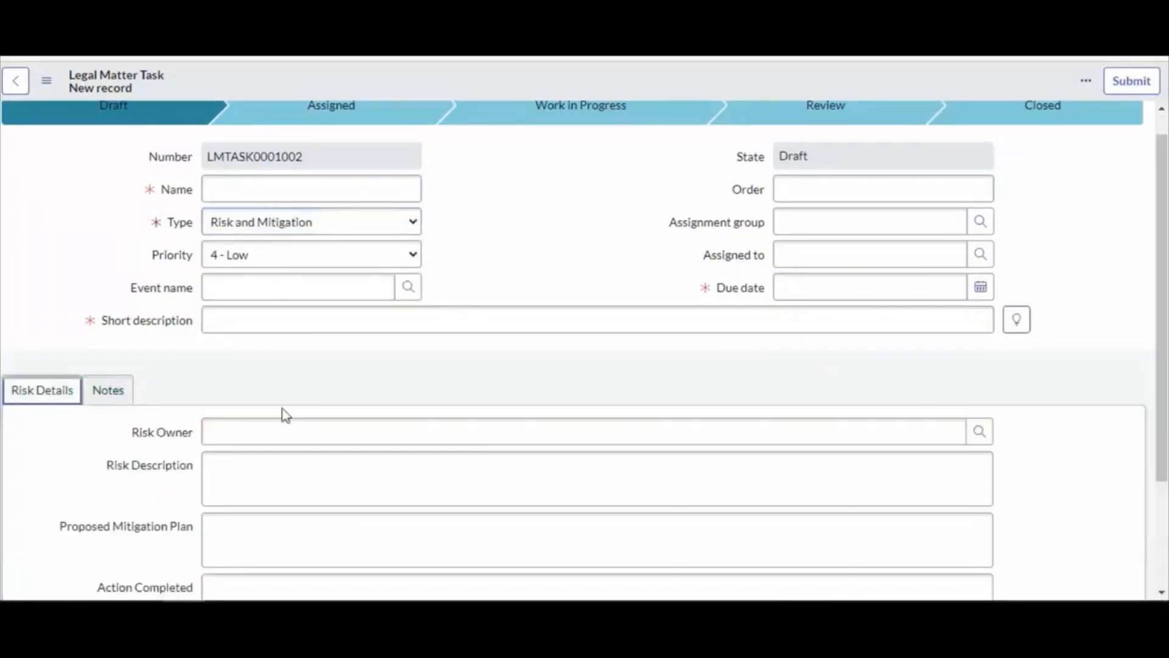
Examine the Risk Details fields of the new task and leave the form without saving.
left_click(220, 455)
scroll(248, 474, "down", 1)
left_click(260, 274)
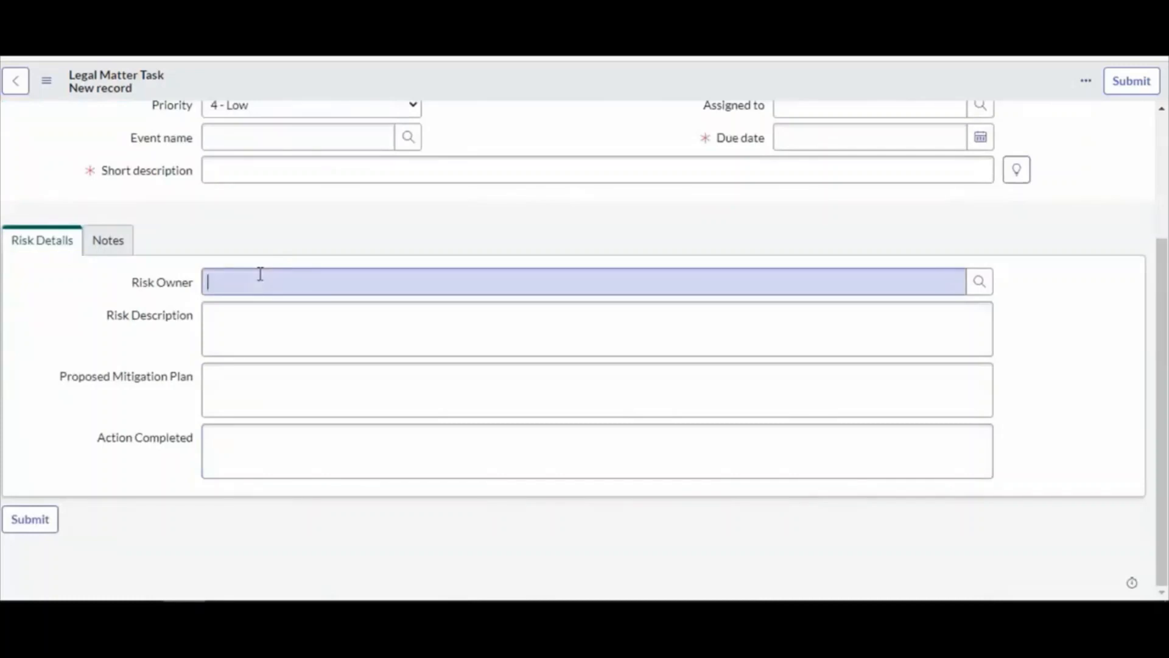
left_click(282, 384)
scroll(86, 220, "up", 3)
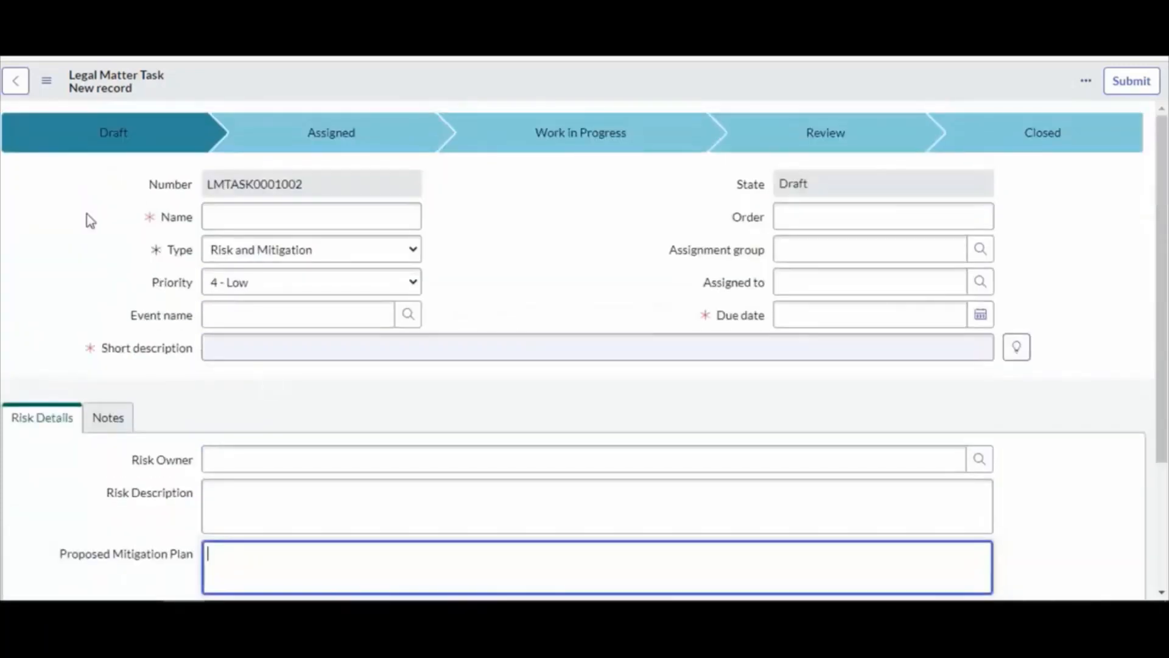
left_click(17, 79)
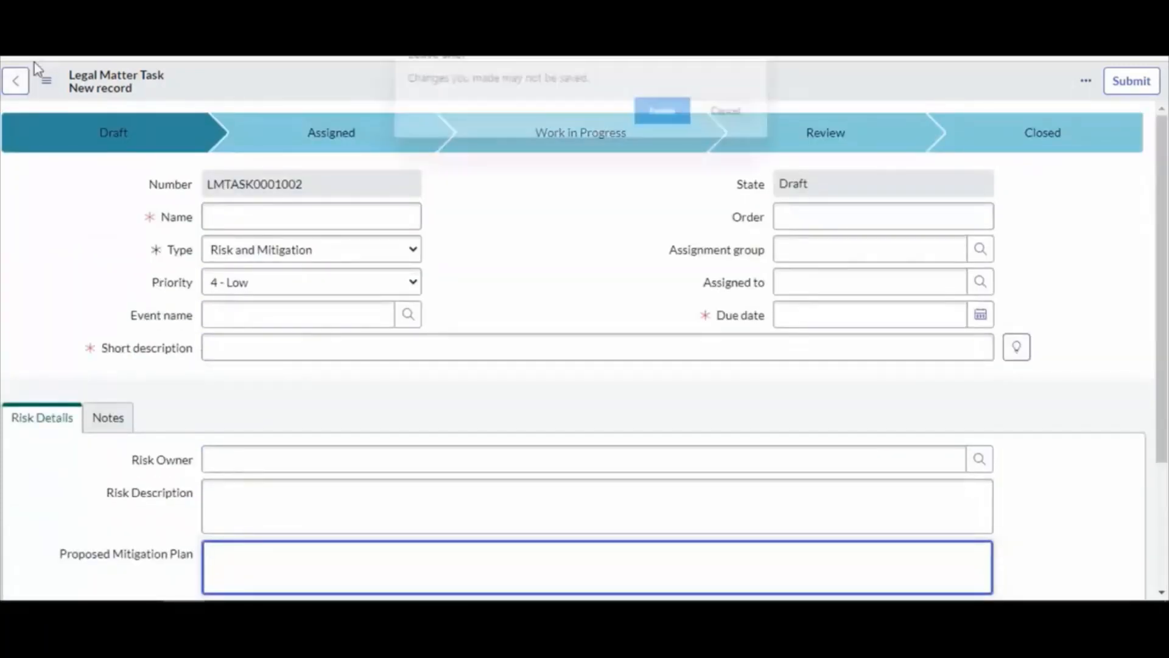
left_click(677, 112)
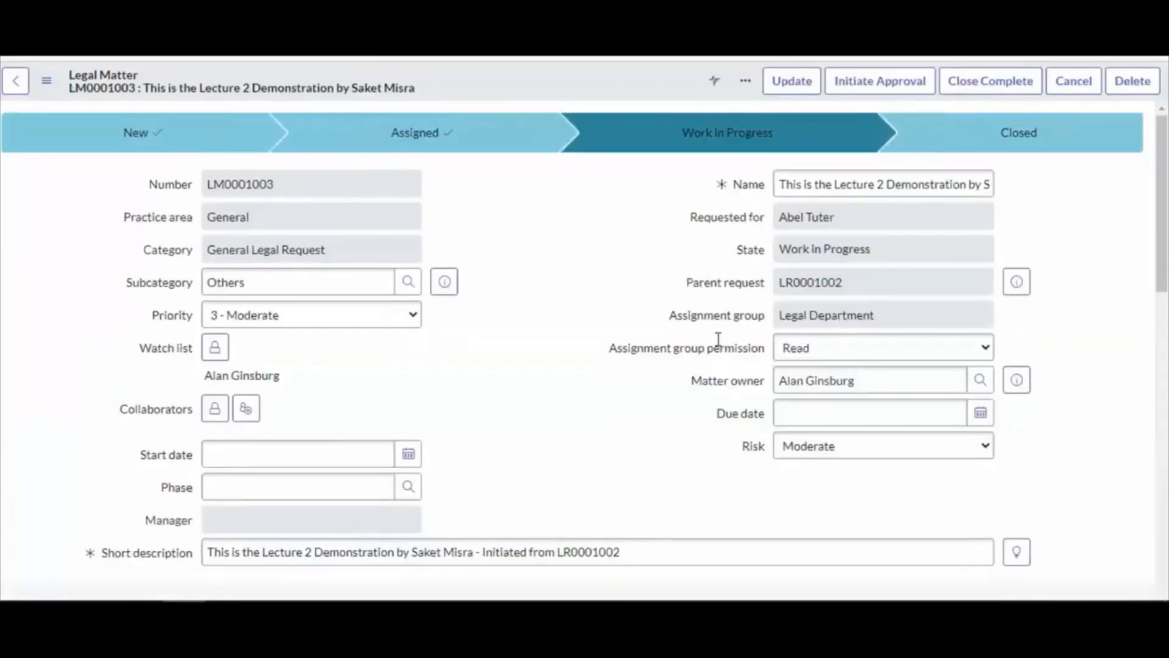
Add a phase named "Test1" with order 1 to the legal matter.
scroll(499, 329, "down", 10)
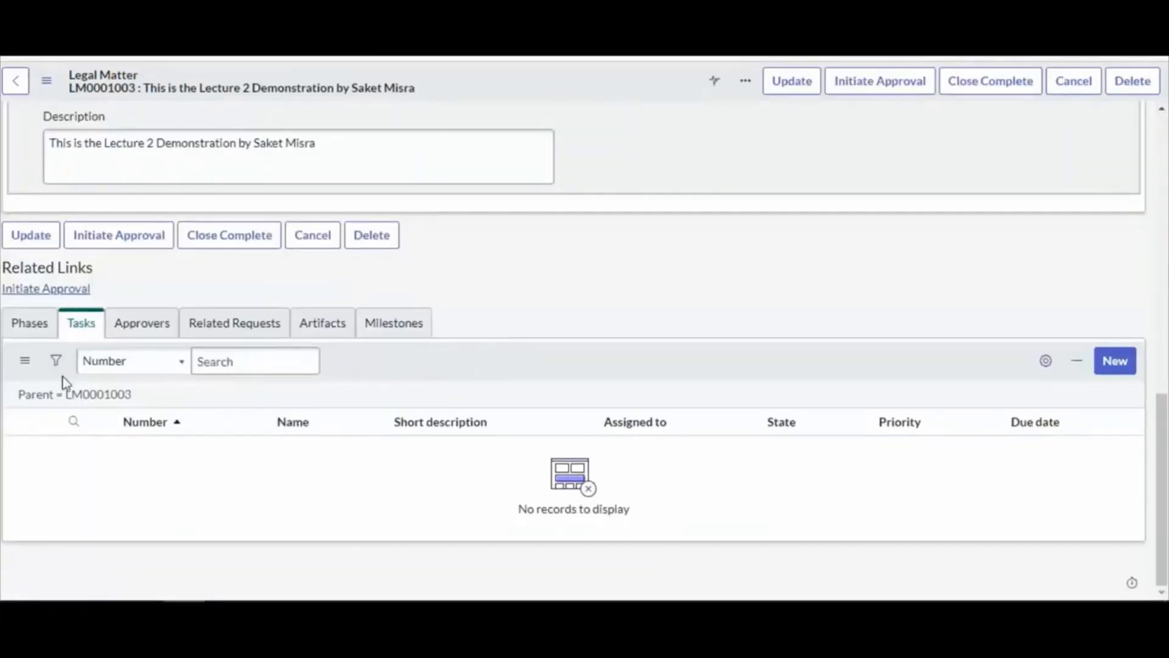
left_click(25, 332)
left_click(1120, 363)
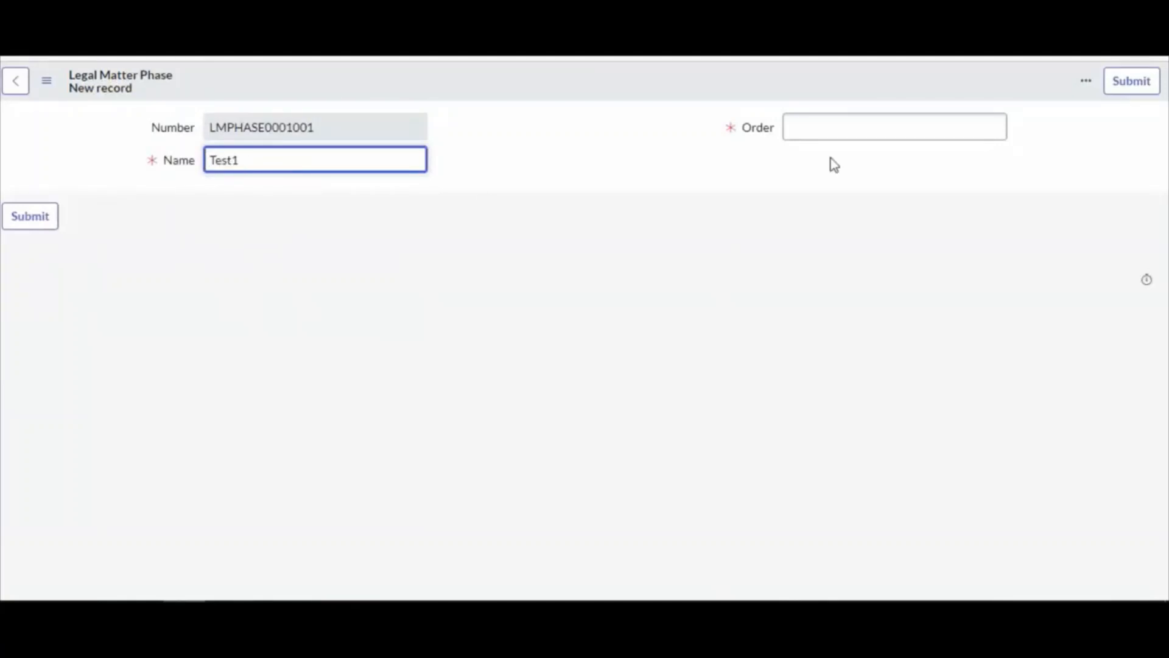
left_click(866, 131)
type("1")
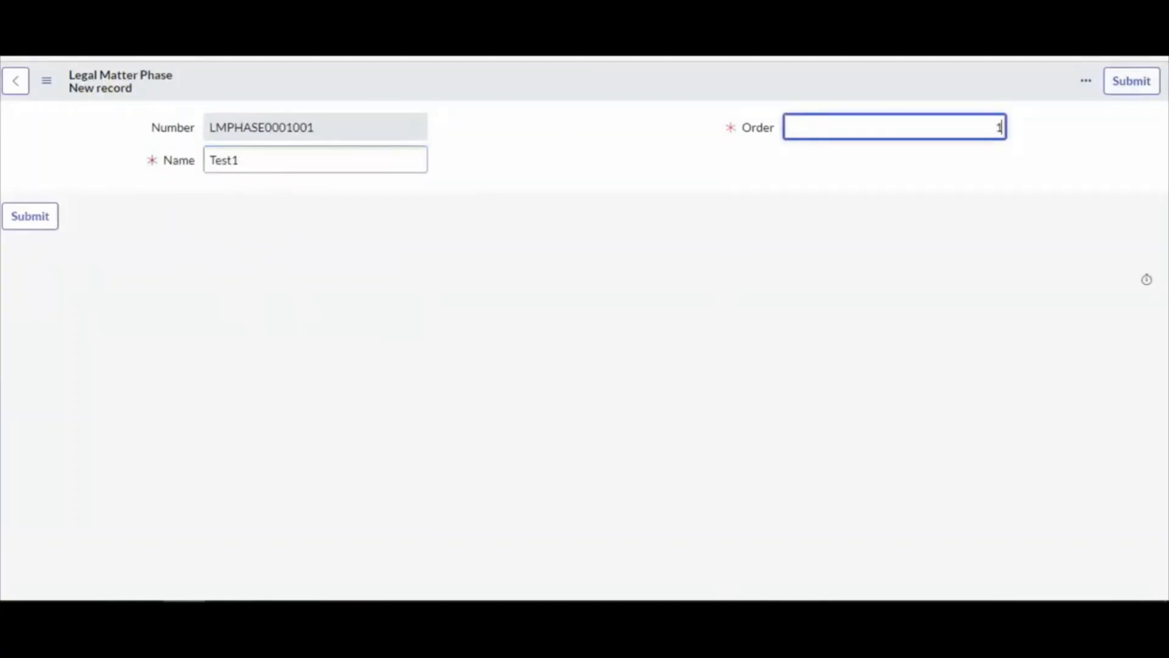
left_click(1132, 80)
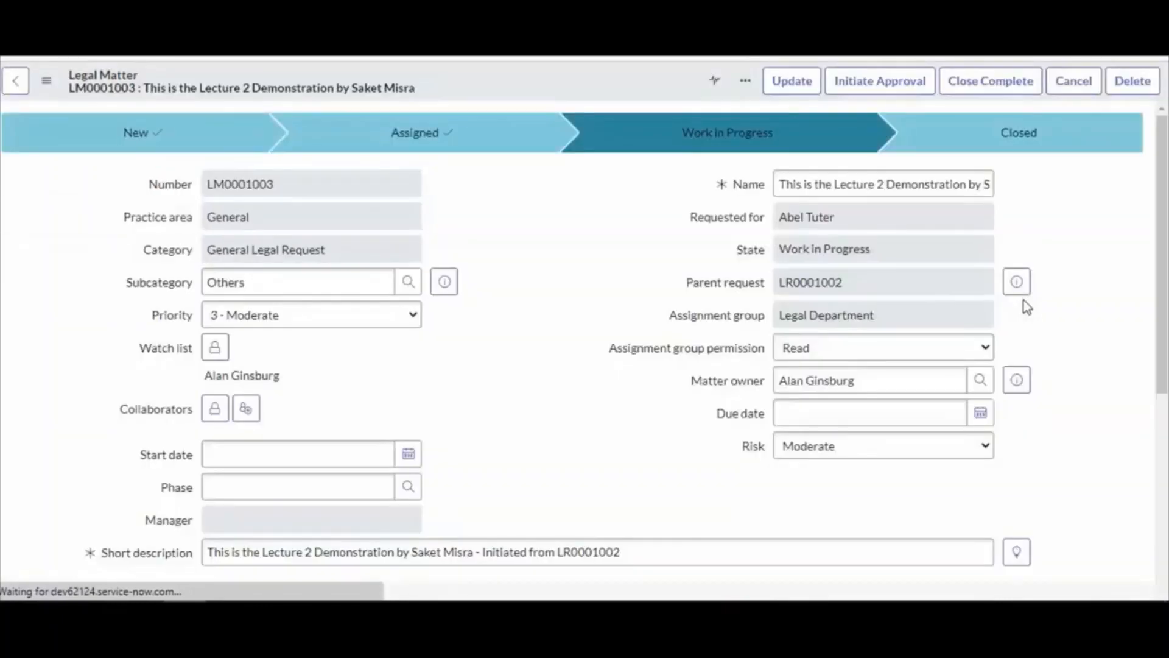
Examine the legal matter's Phases and Tasks related lists.
scroll(470, 387, "down", 10)
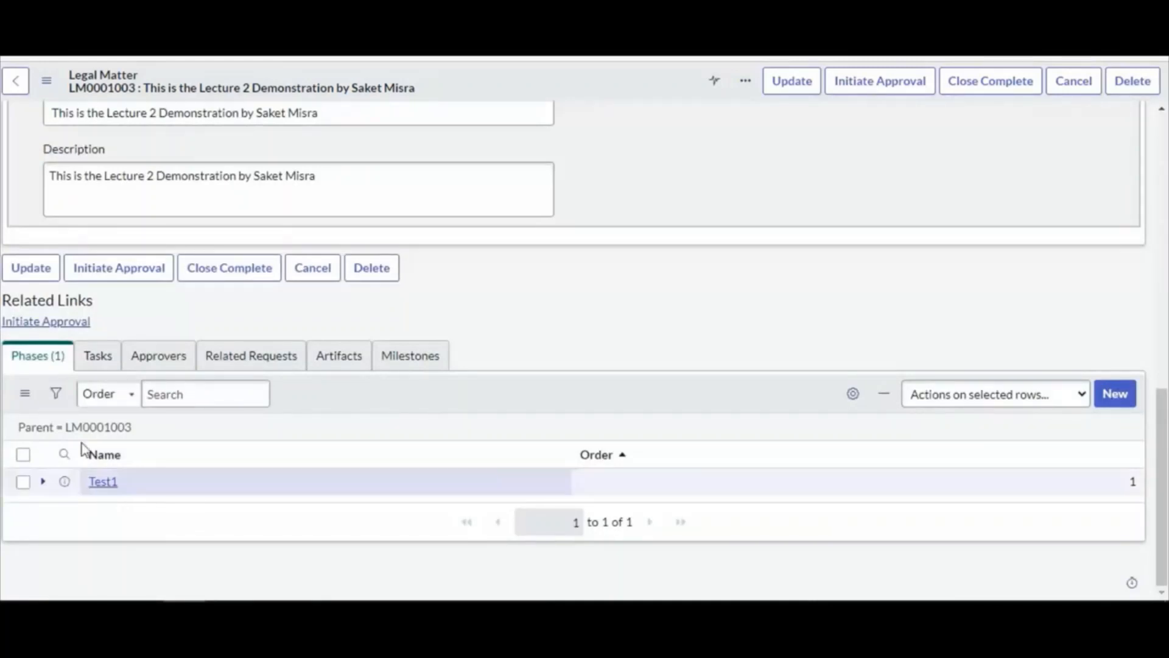
left_click(93, 360)
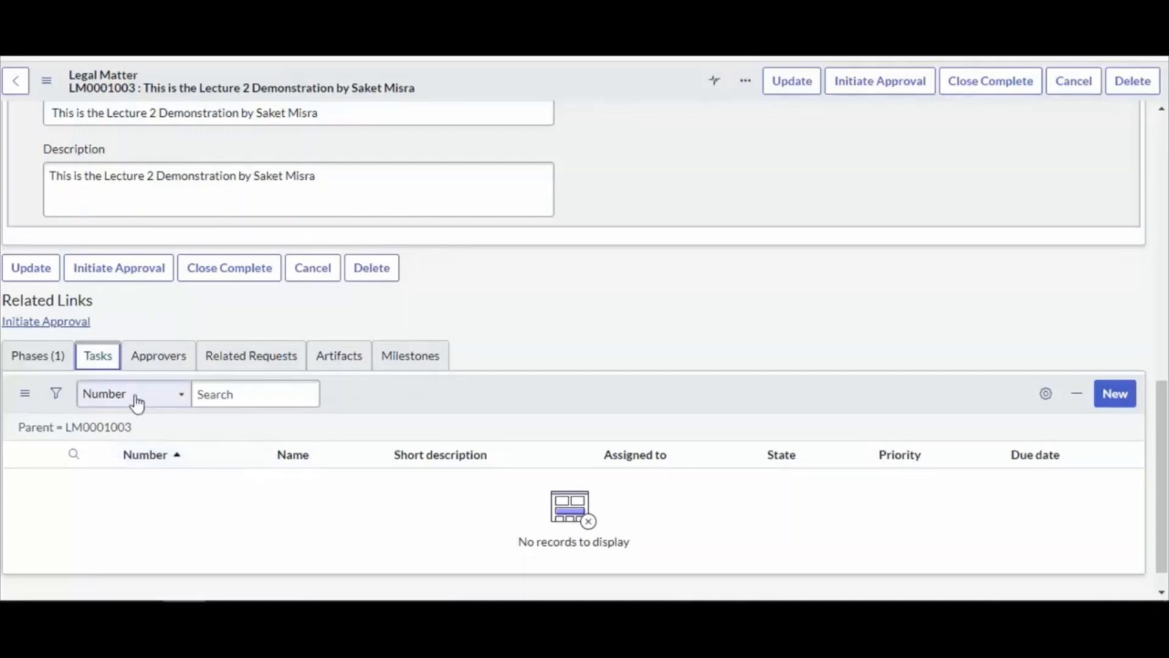
left_click(37, 356)
Close the reopened legal matter as complete with the comment "Final Testing", leaving related requests unselected.
scroll(524, 456, "up", 10)
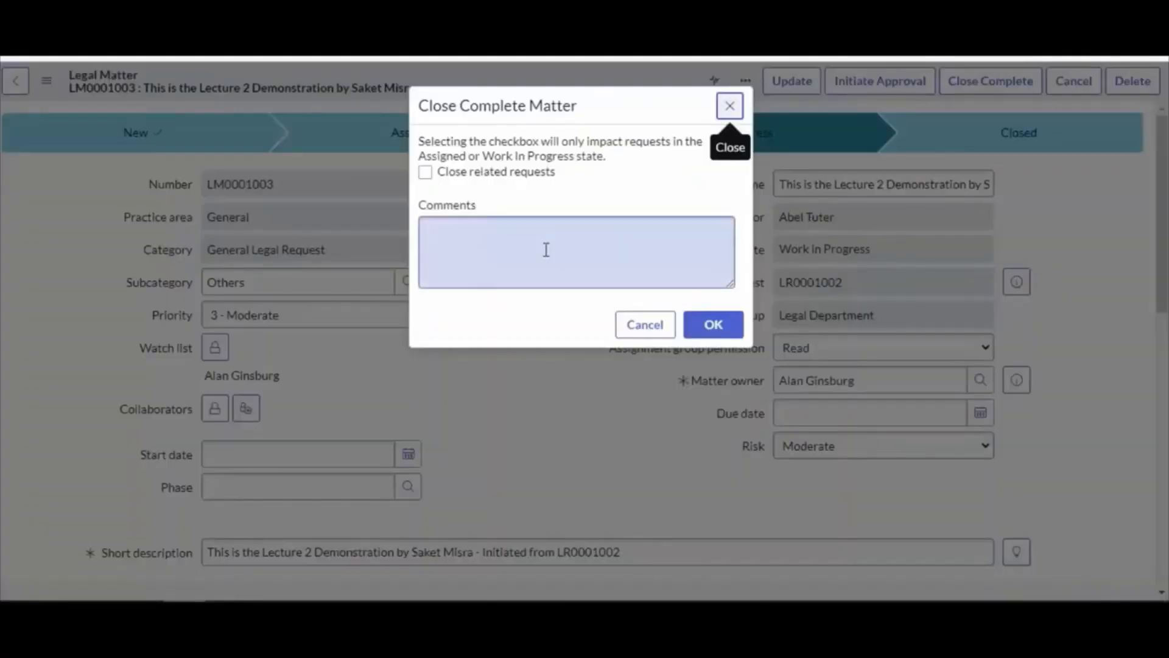
left_click(496, 243)
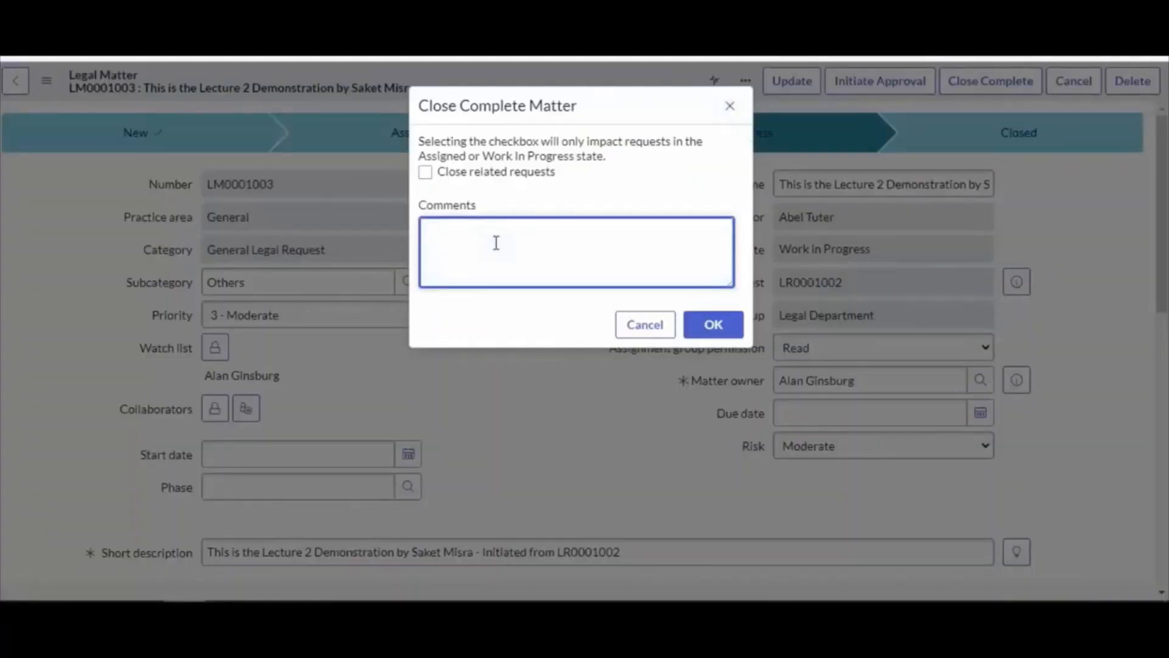
type("Final Testing")
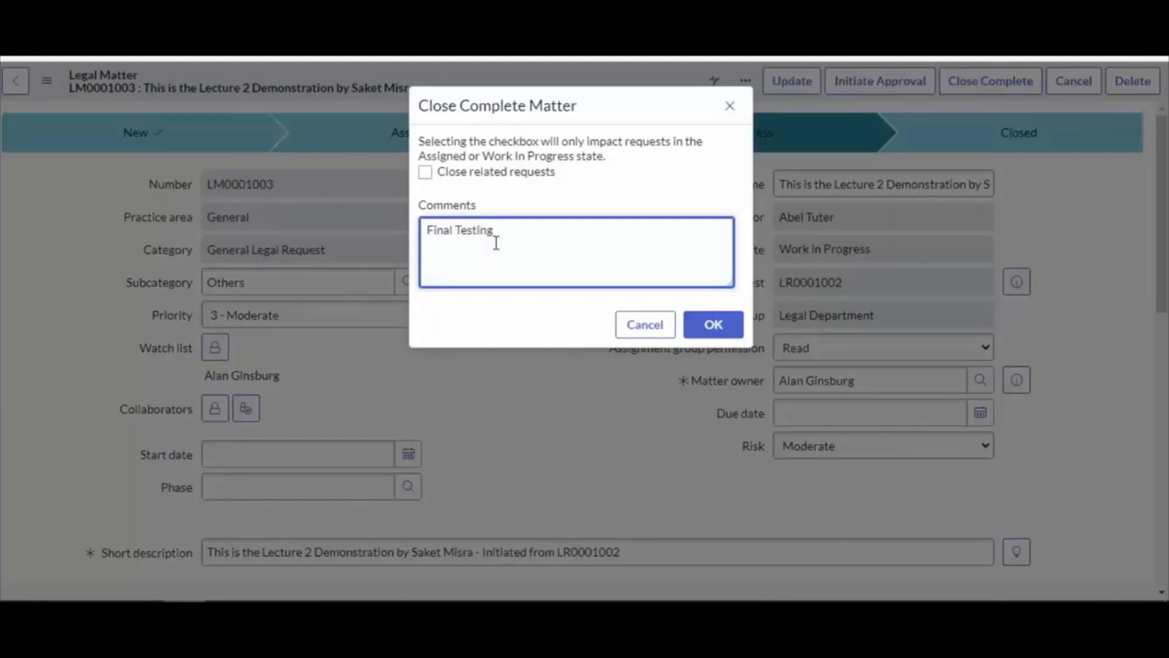
left_click(711, 325)
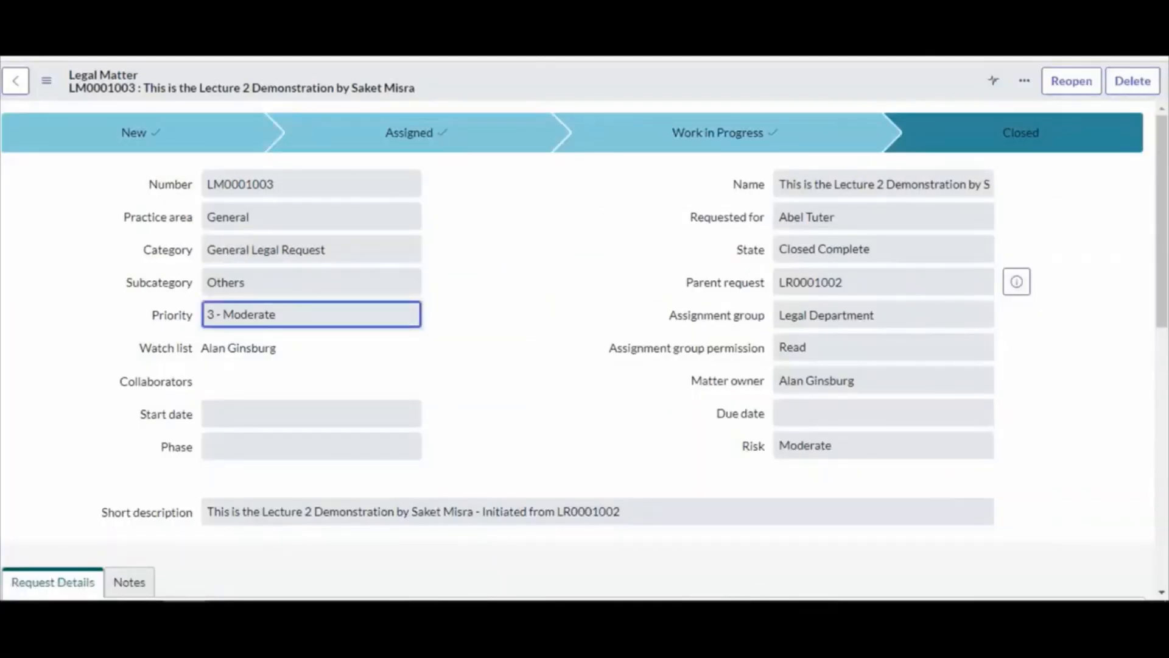
scroll(692, 397, "down", 2)
scroll(640, 297, "up", 2)
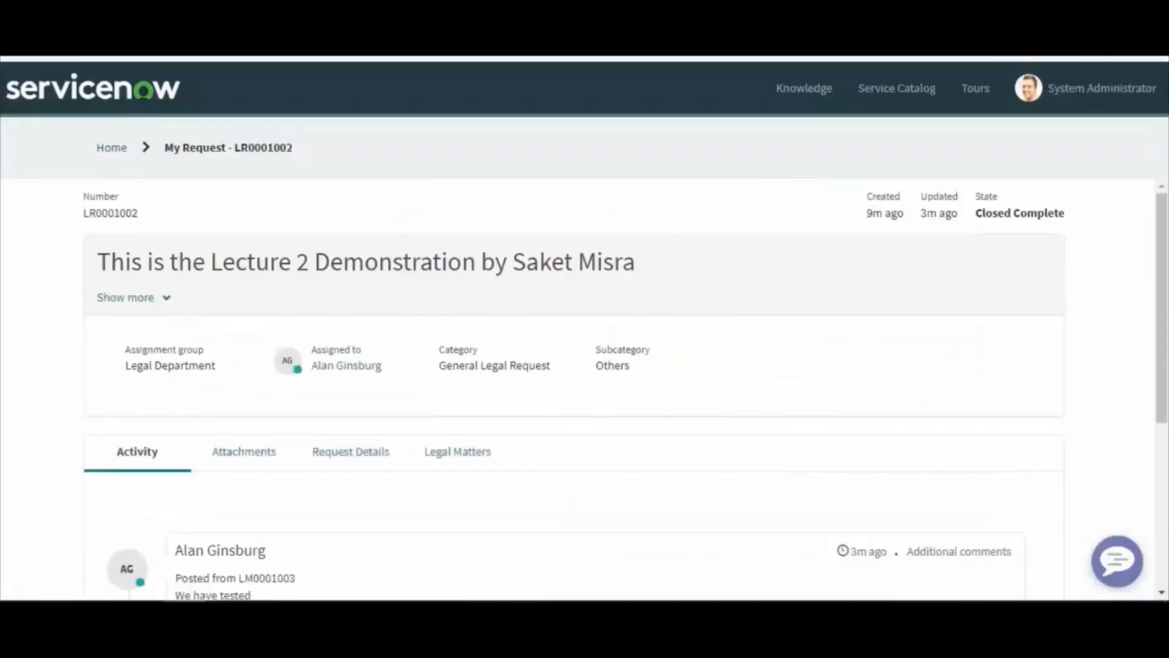
Examine the assignment, category, subcategory and activity history of request LR0001002 in the service portal.
scroll(555, 346, "down", 1)
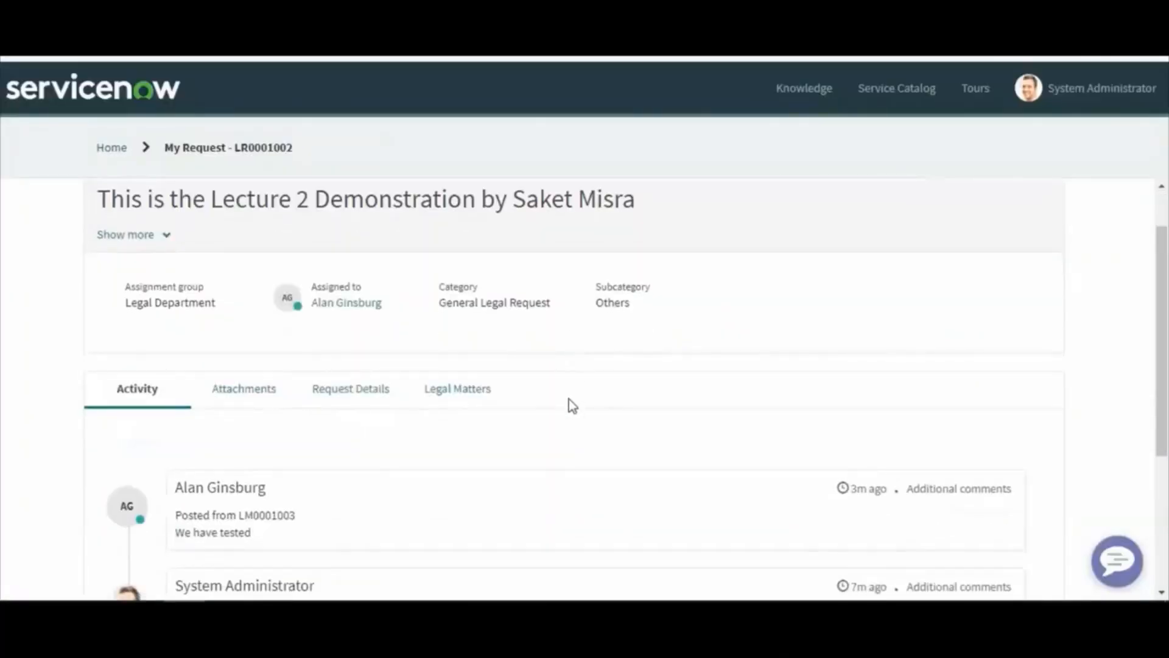
scroll(323, 352, "up", 1)
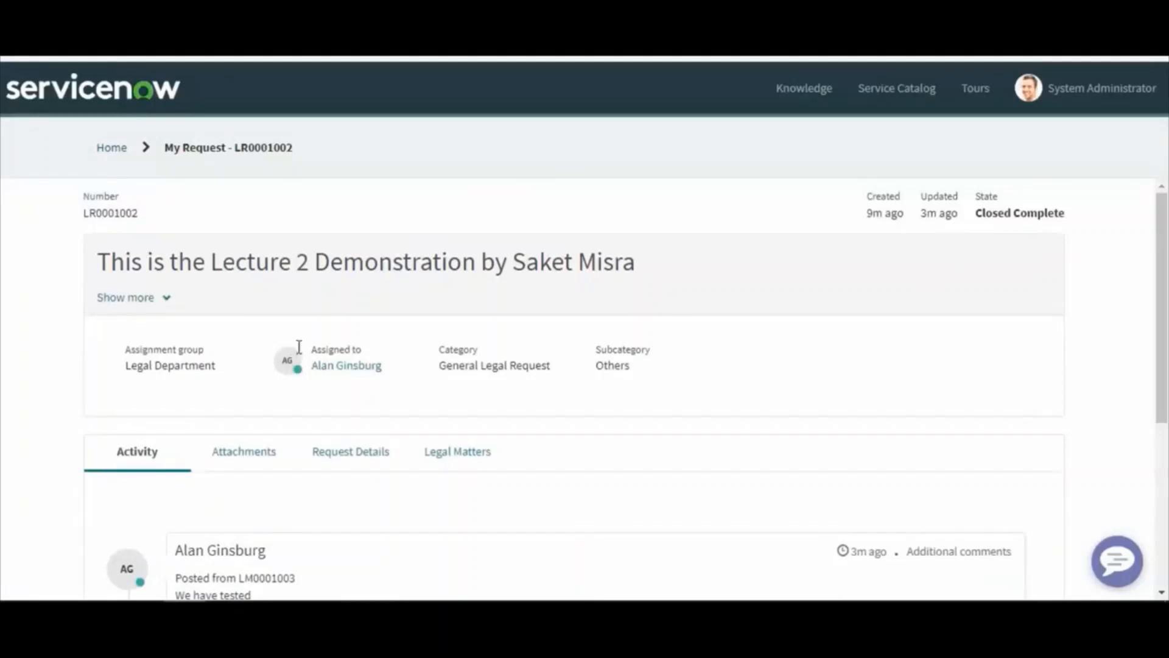
left_click_drag(129, 379, 217, 365)
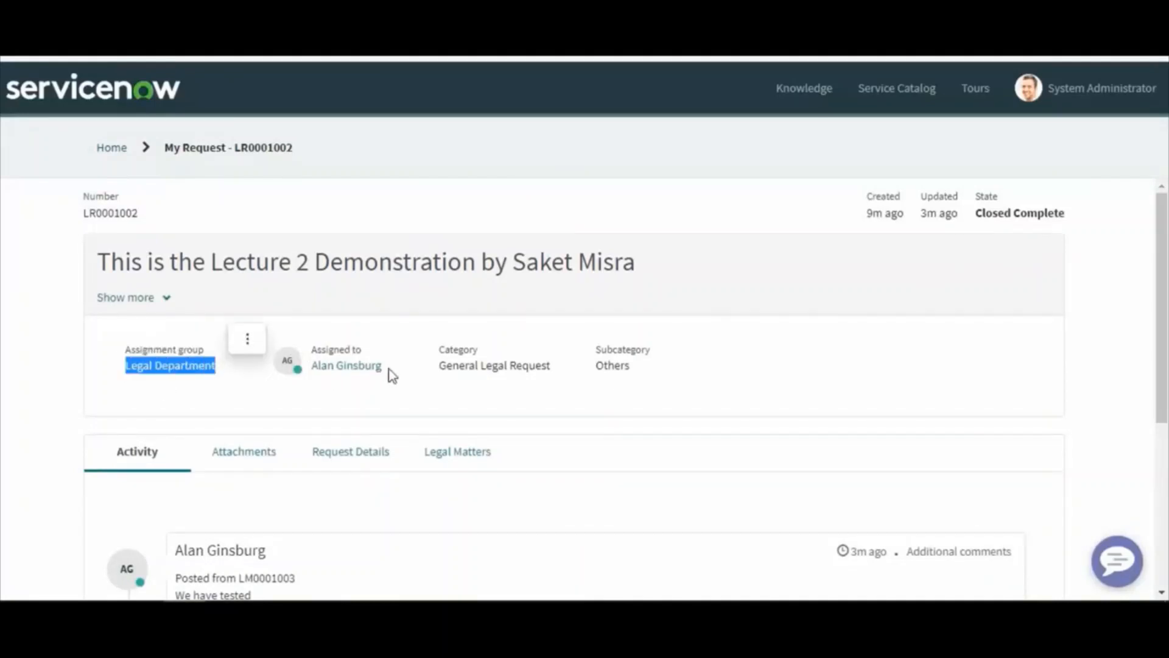
left_click_drag(390, 372, 292, 368)
left_click_drag(556, 372, 416, 374)
left_click_drag(637, 369, 591, 371)
scroll(473, 398, "down", 2)
scroll(290, 455, "down", 3)
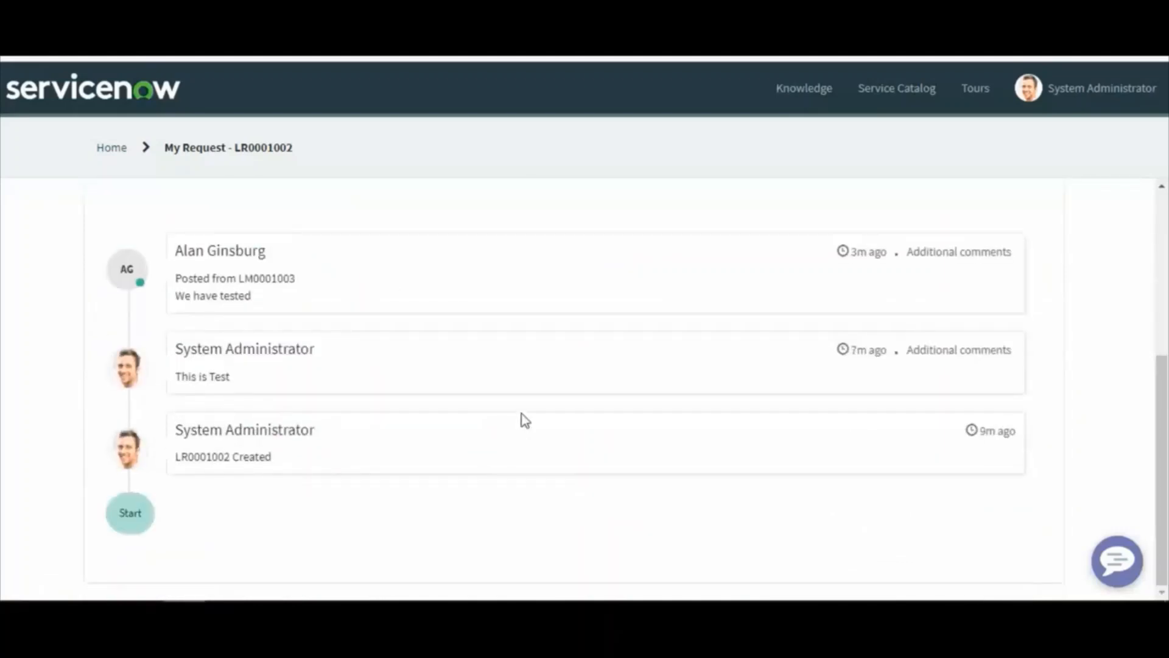
scroll(525, 420, "up", 5)
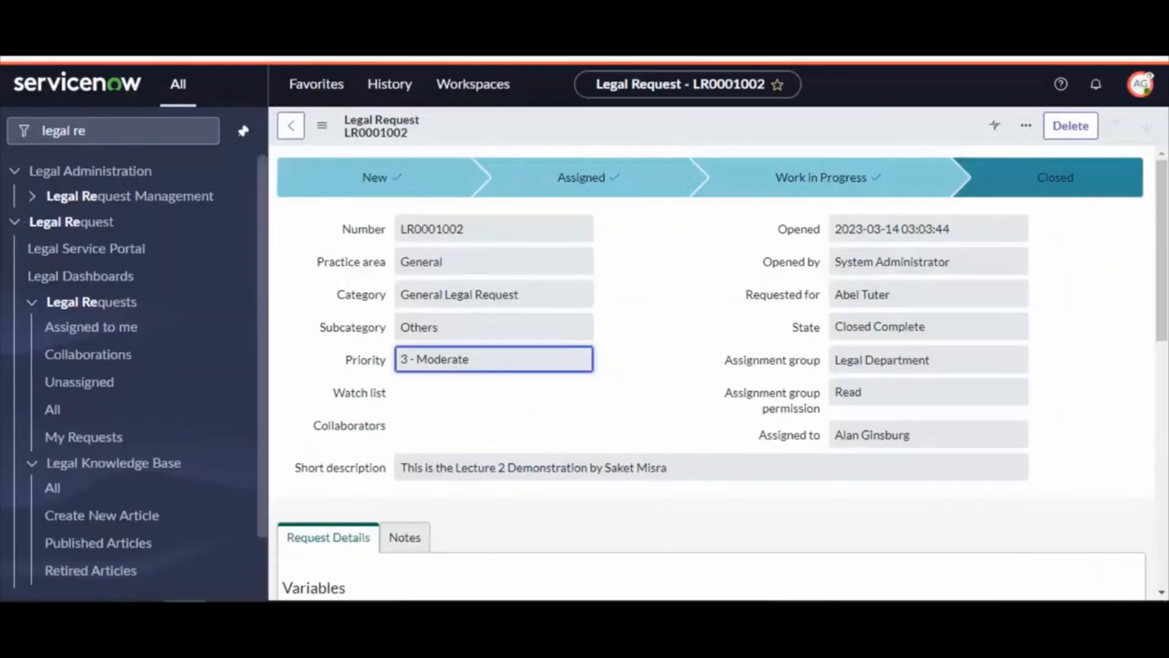
Examine the LR0001002 legal request record and its legal matter's Phases and Tasks related lists.
scroll(585, 335, "down", 3)
scroll(609, 396, "up", 3)
left_click_drag(452, 129, 341, 135)
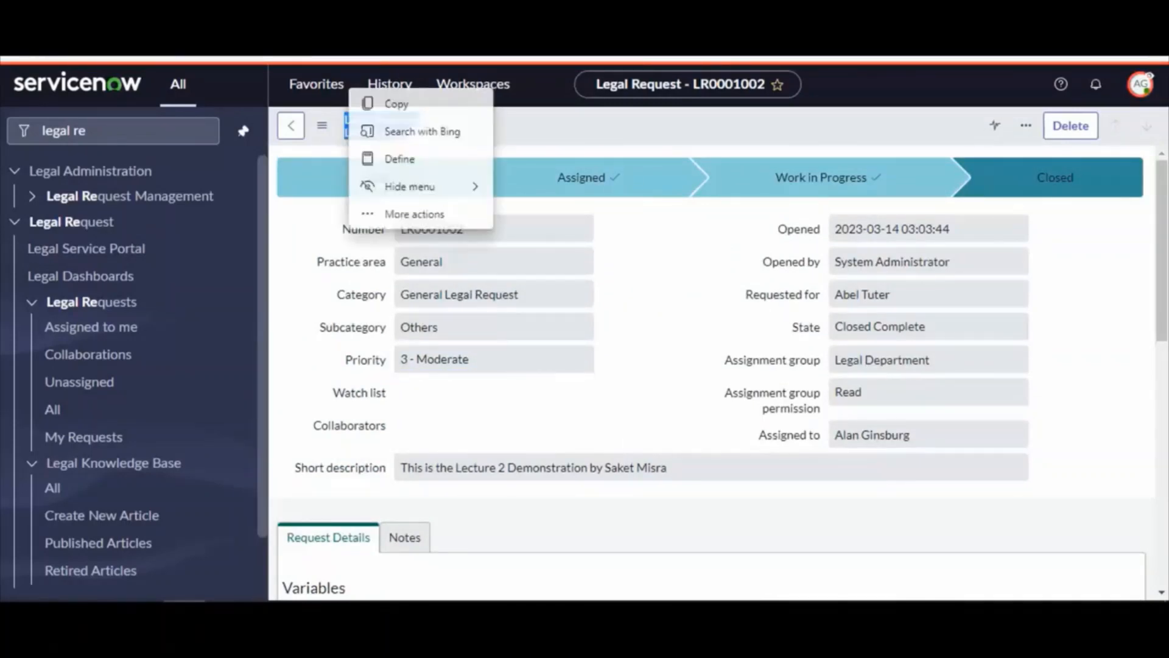
scroll(676, 374, "down", 10)
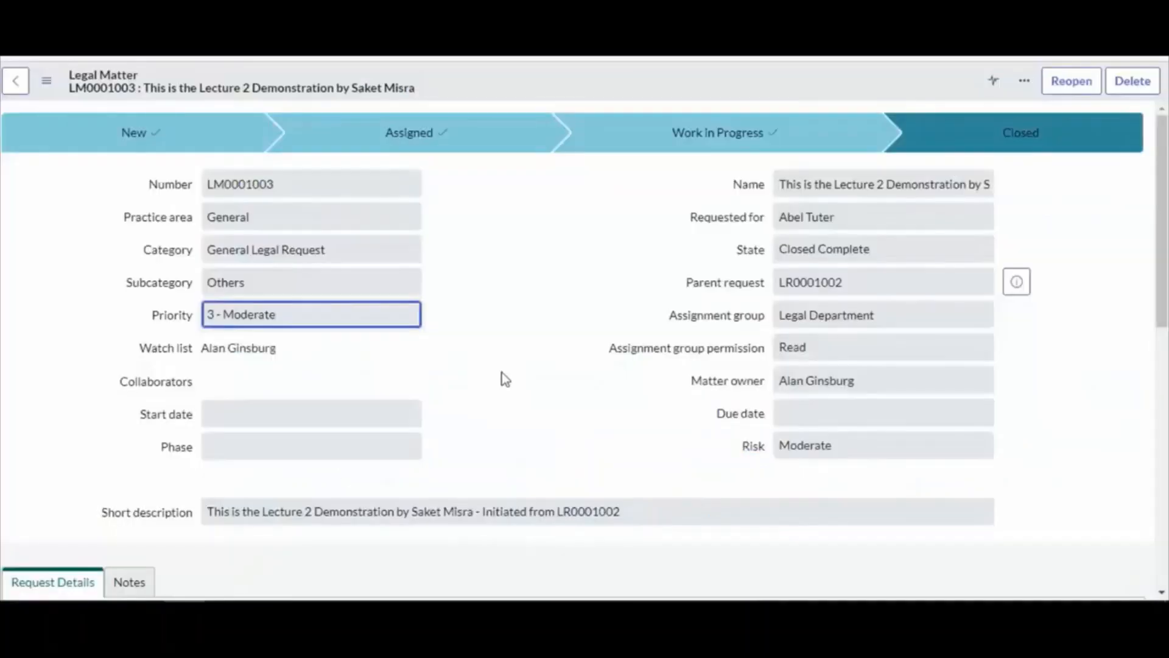
scroll(290, 390, "down", 8)
scroll(290, 390, "down", 2)
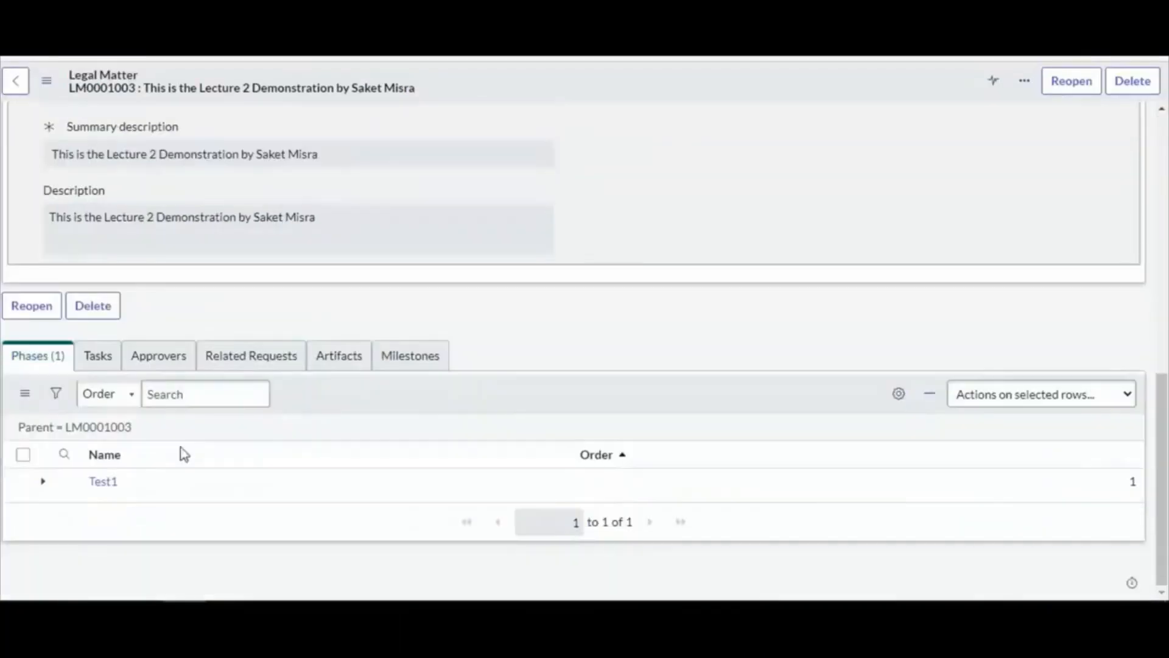
left_click(78, 481)
left_click(95, 356)
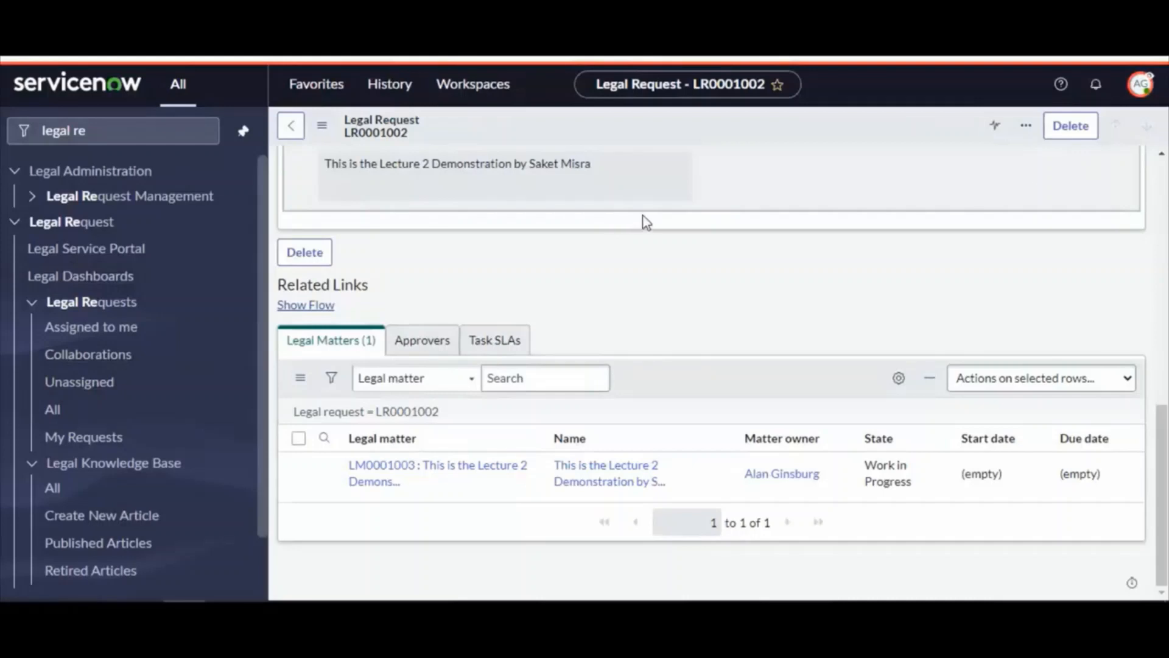
End the user impersonation and show the list of all legal requests from the favorites.
left_click(1141, 85)
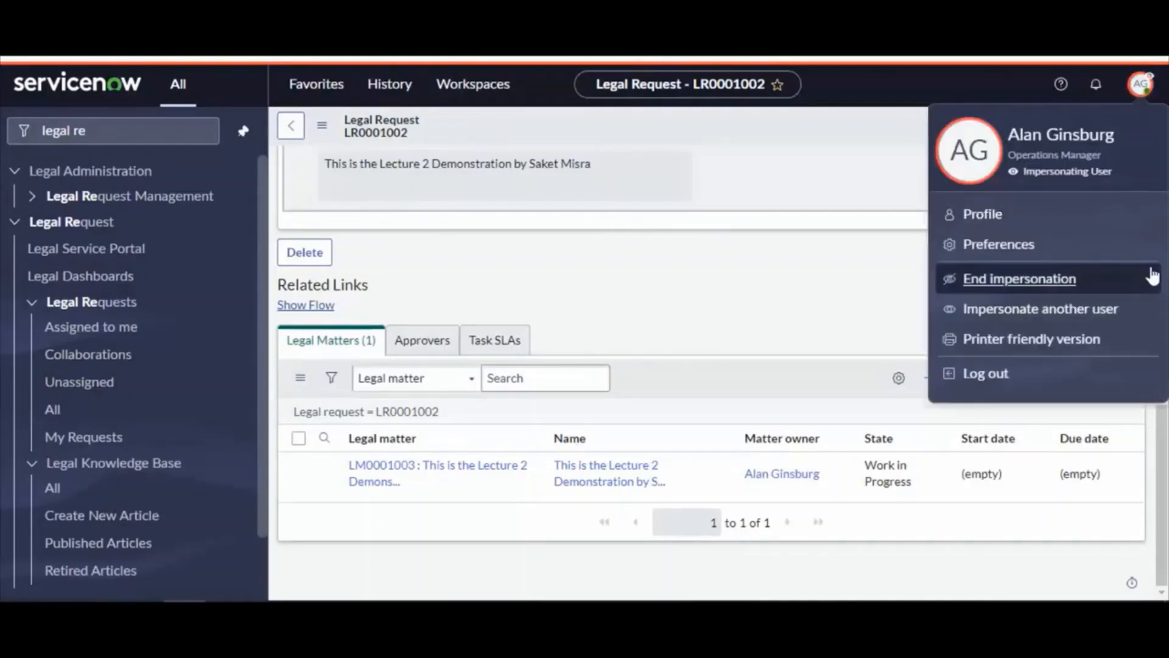
left_click(1014, 279)
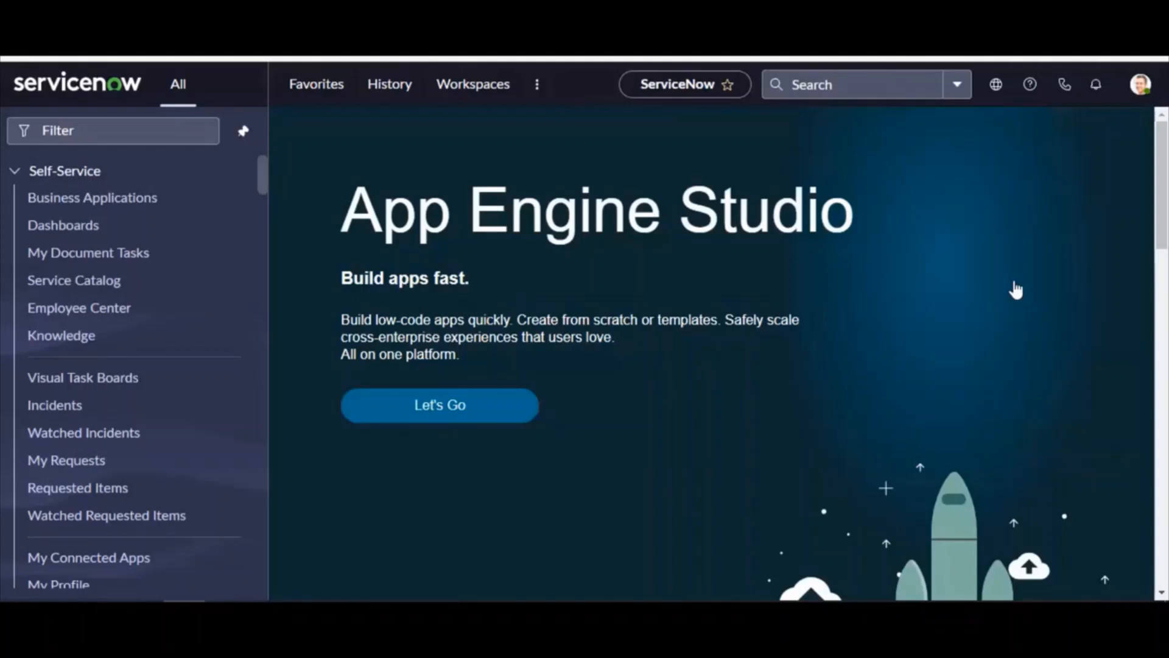
left_click(129, 134)
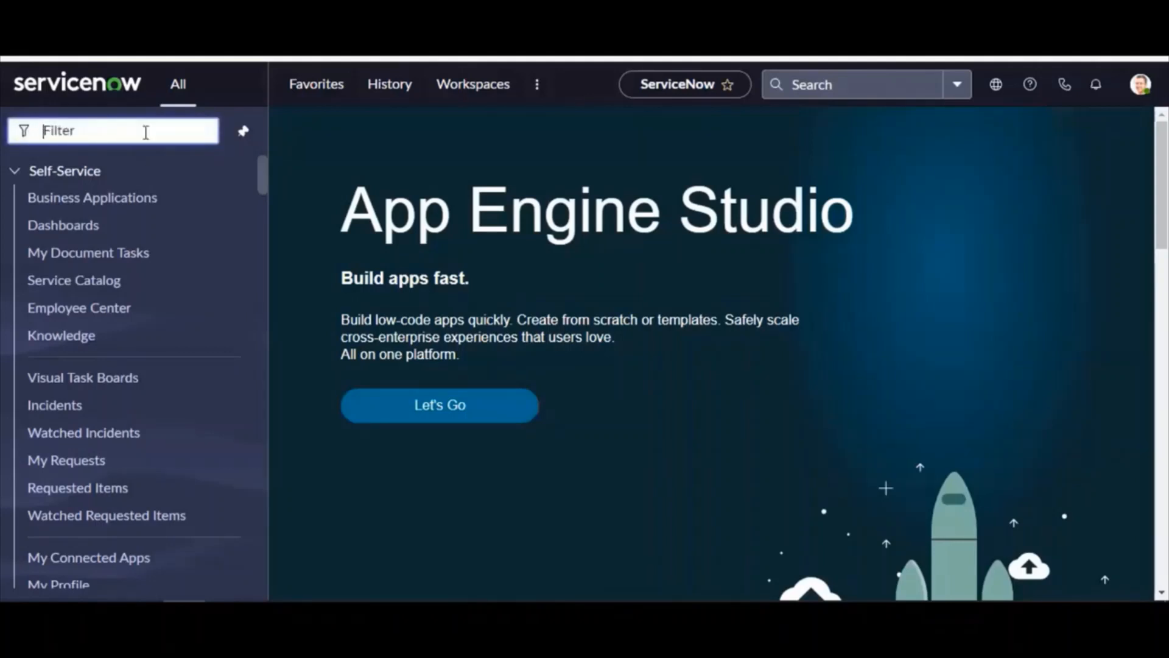
left_click(334, 92)
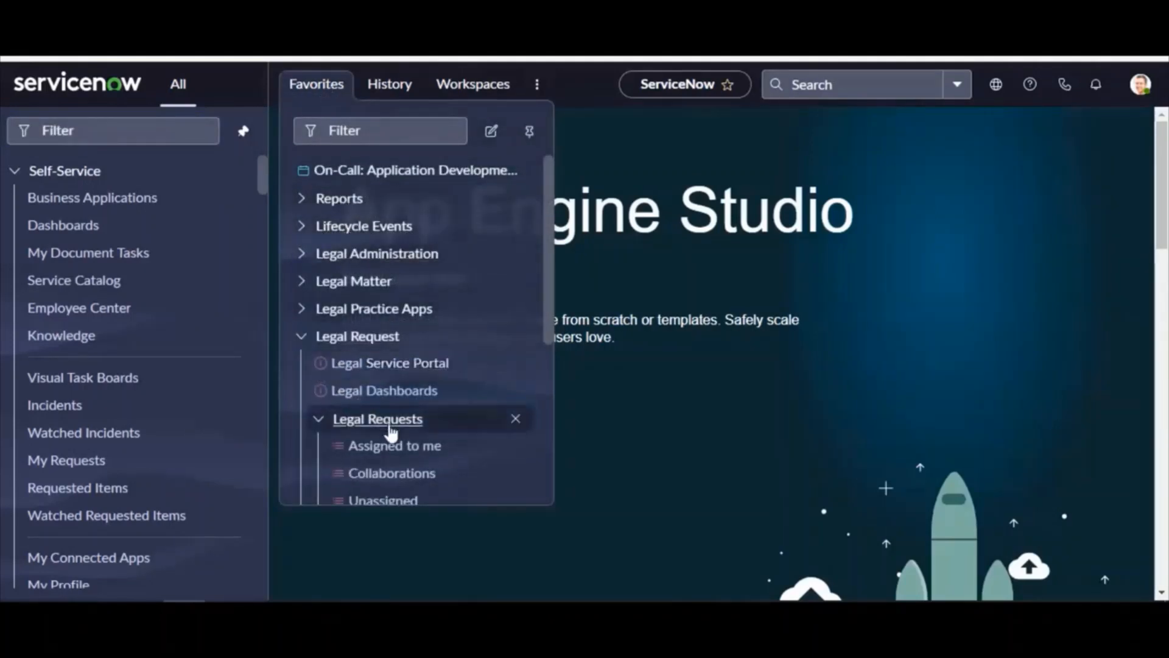
scroll(402, 426, "down", 1)
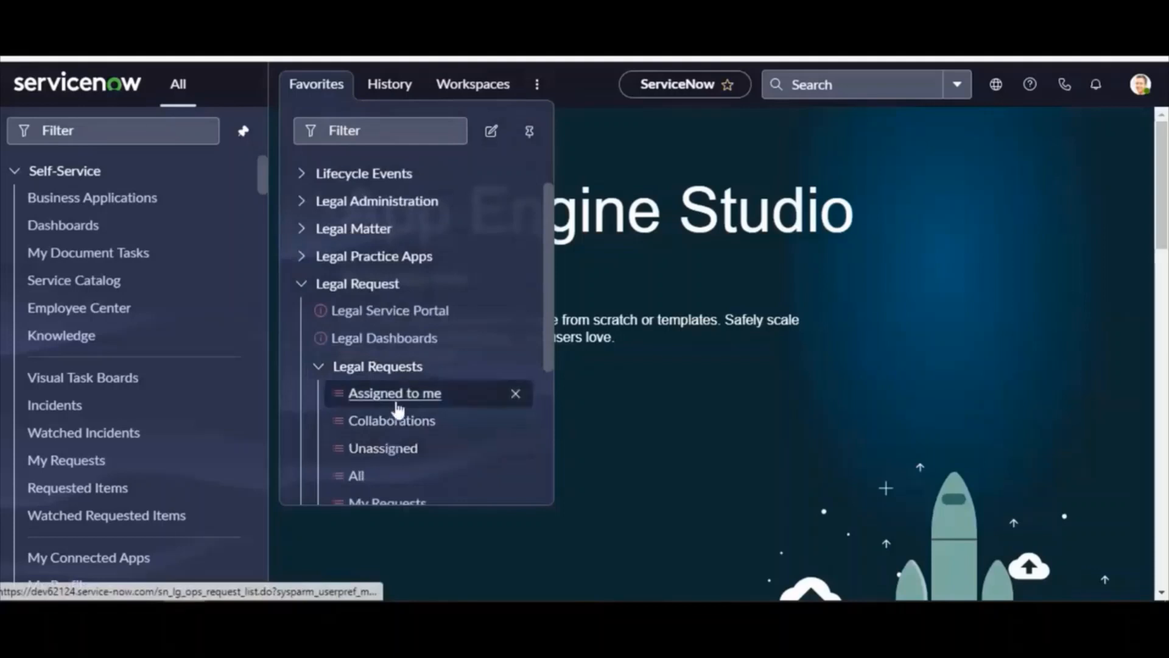
scroll(405, 400, "down", 2)
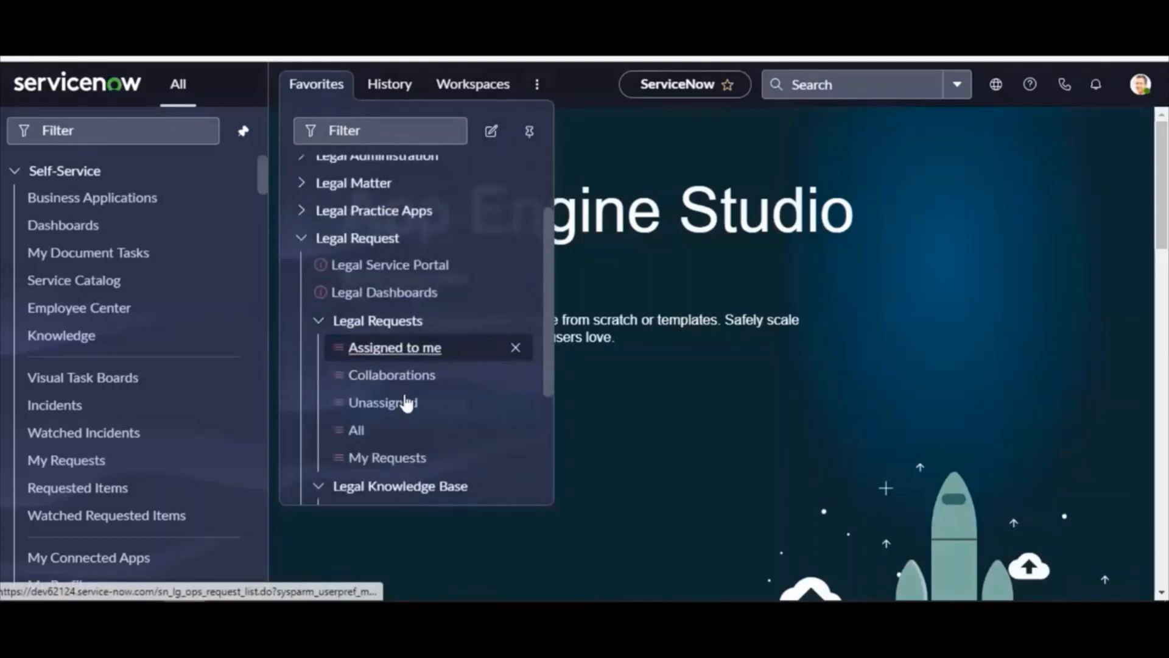
left_click(368, 423)
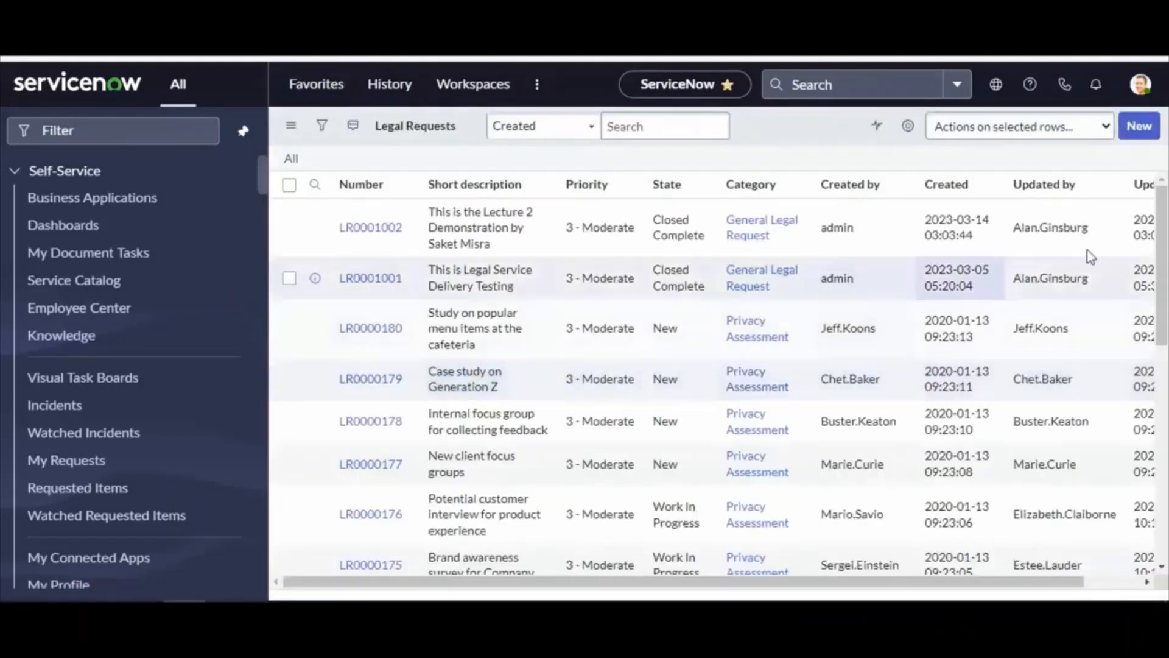
Examine the fields and Notes section of a new legal request form, and return unsaved to the list of all legal requests.
left_click(1150, 138)
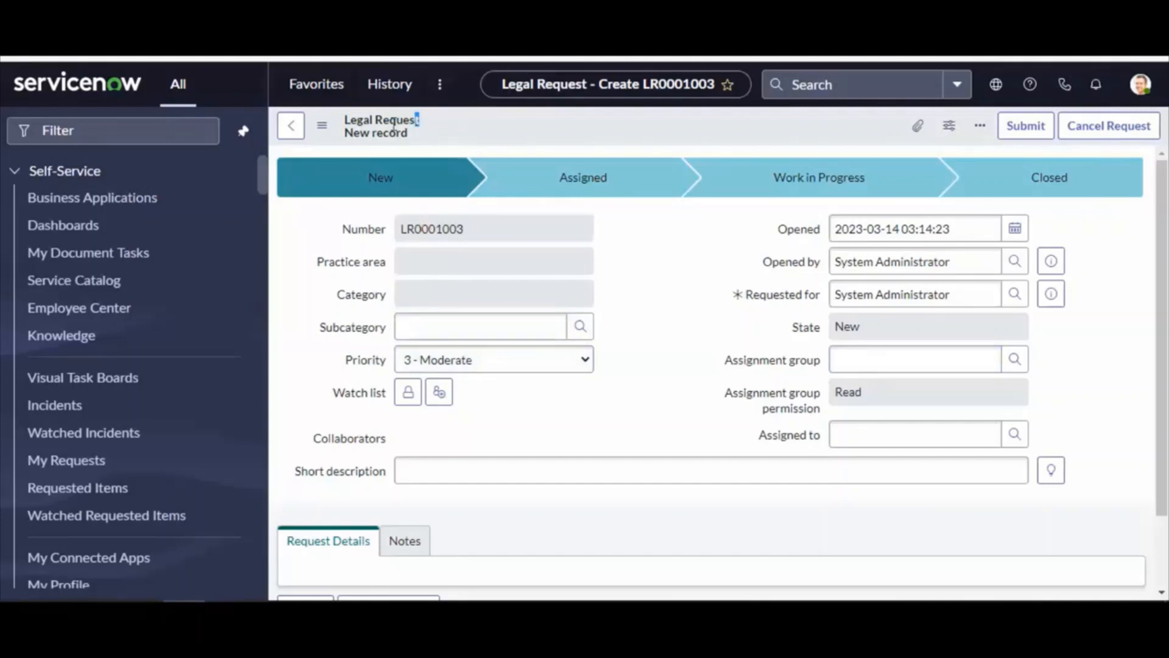
left_click_drag(419, 119, 346, 120)
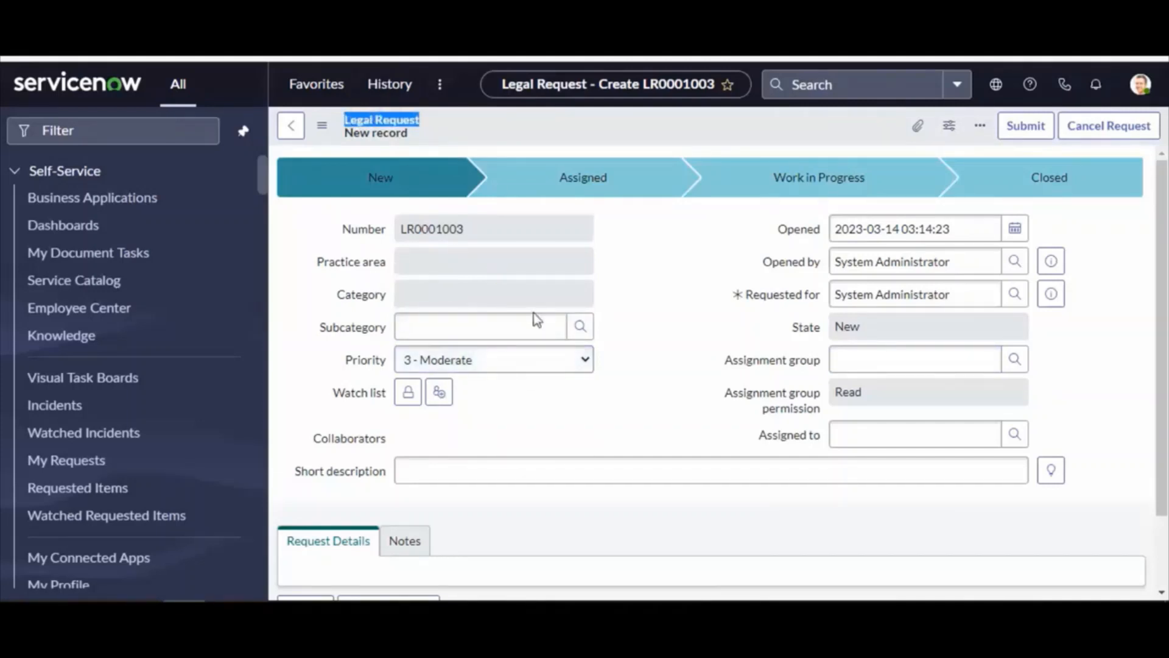
left_click(445, 329)
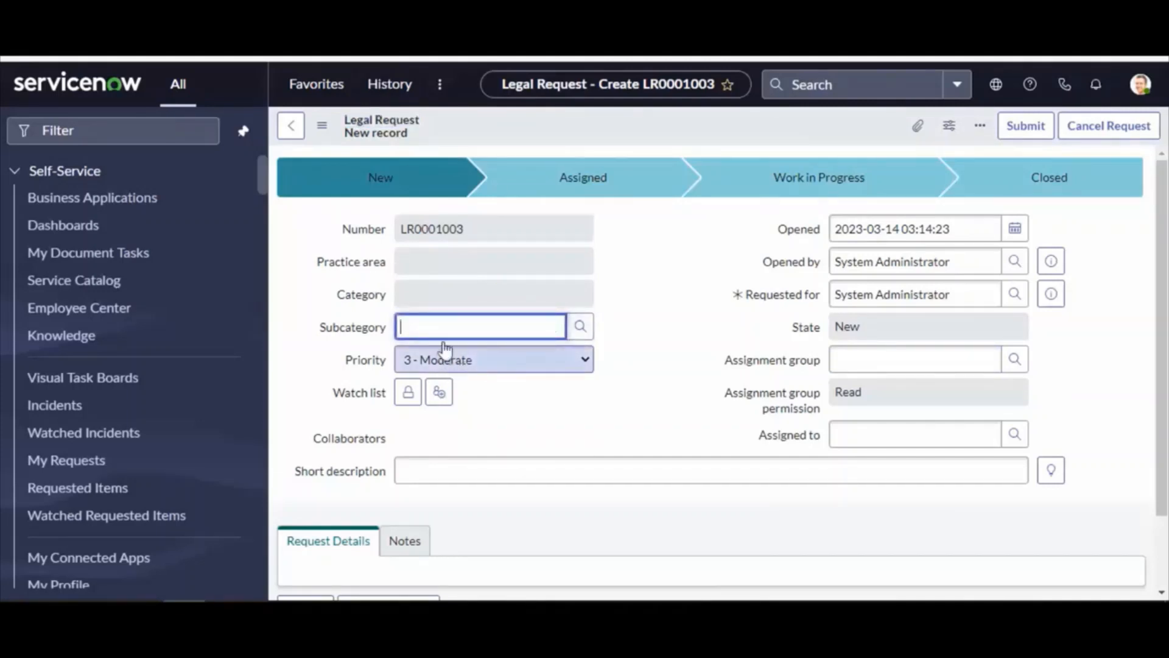
left_click(430, 259)
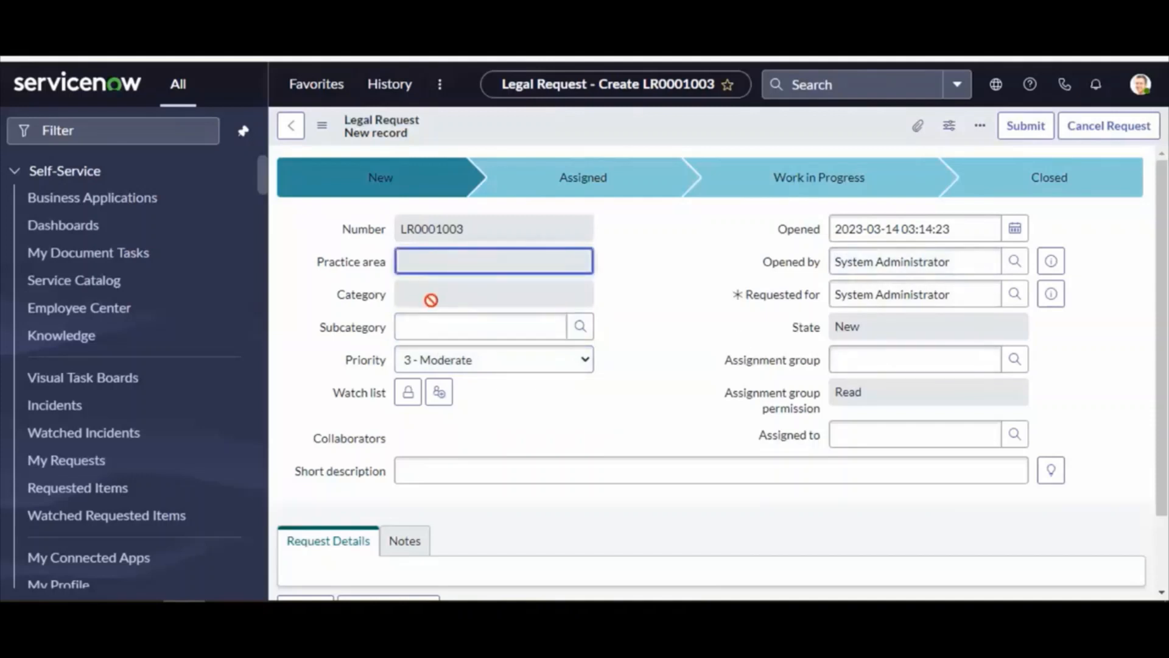
left_click(431, 296)
left_click(453, 259)
left_click(520, 369)
left_click(520, 373)
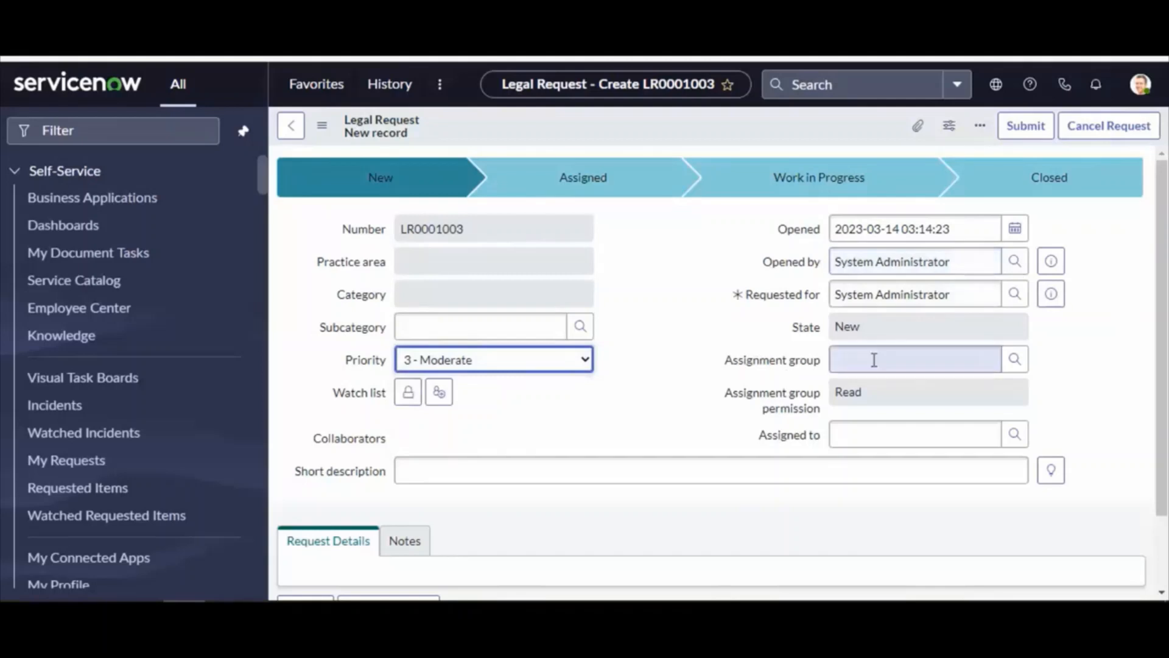
scroll(731, 390, "down", 3)
left_click(413, 461)
scroll(566, 473, "down", 3)
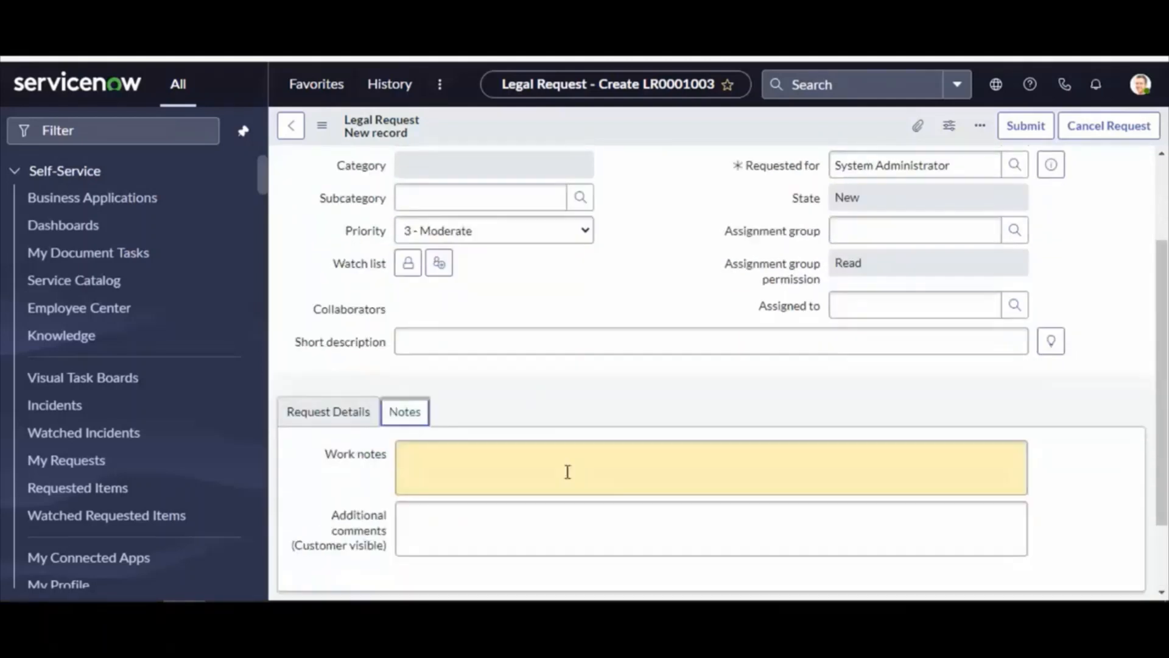
scroll(601, 332, "up", 5)
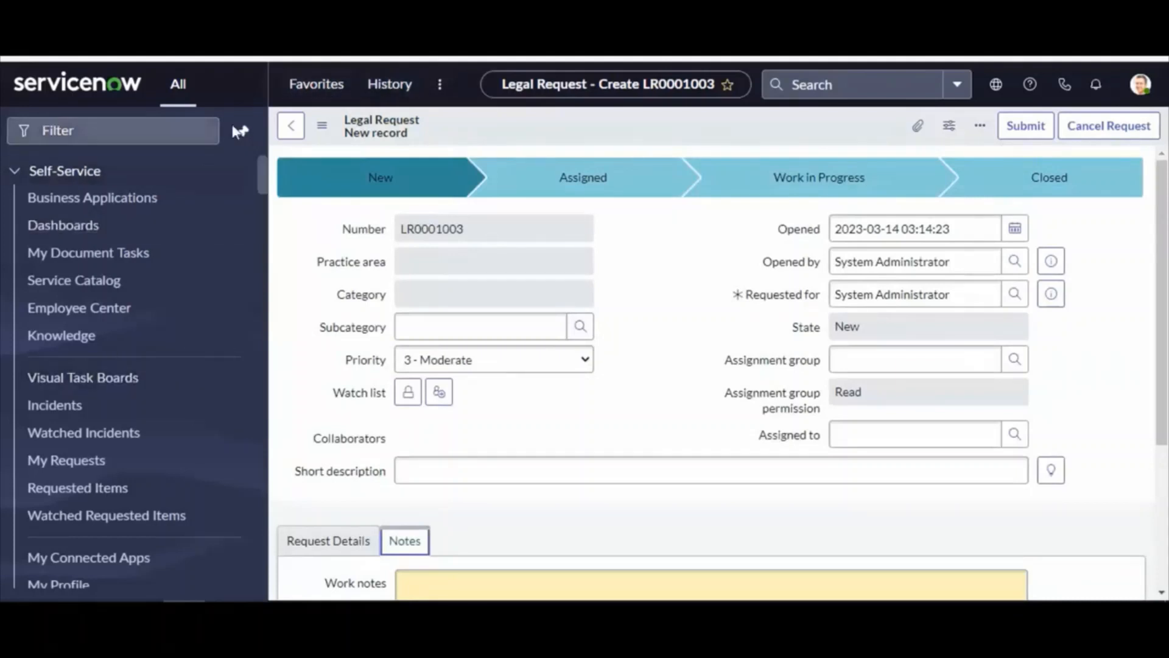
left_click(312, 85)
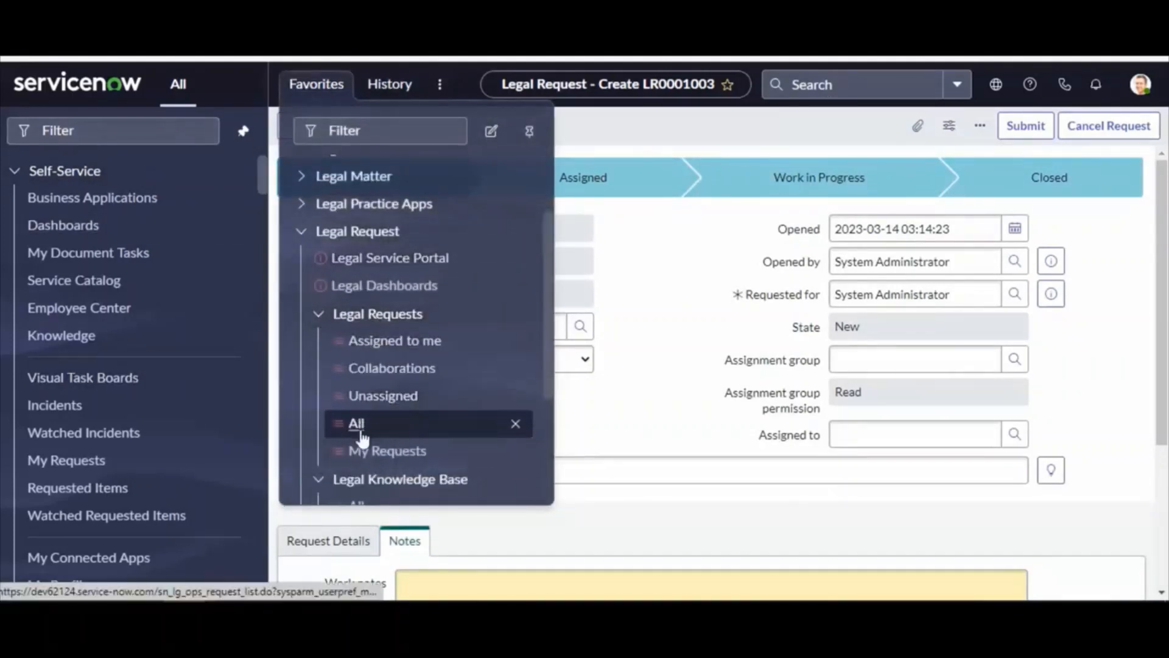
left_click(385, 428)
Collapse the Legal Requests and Legal Knowledge Base groups under Legal Request in the favorites.
left_click(309, 92)
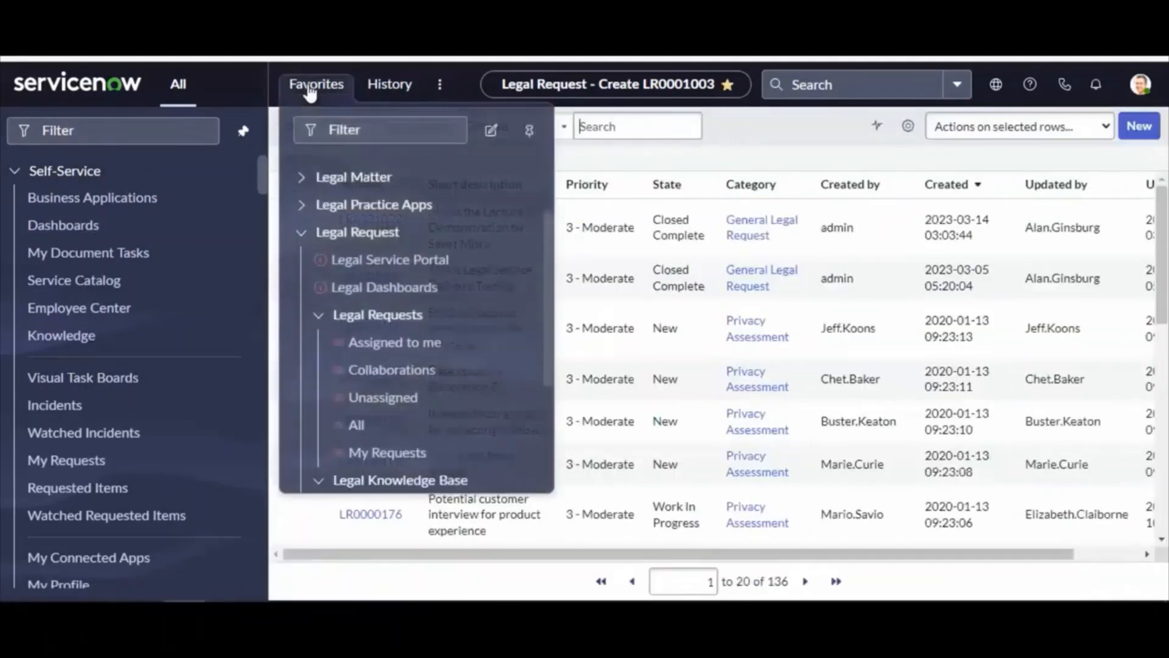
left_click(308, 94)
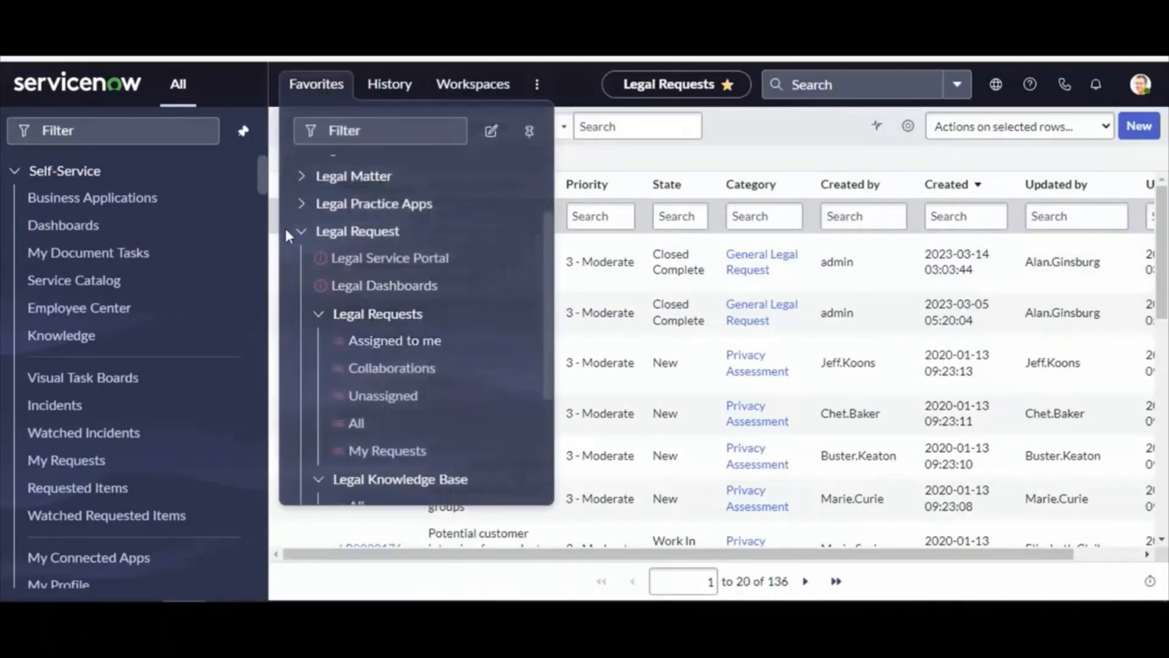
left_click(308, 235)
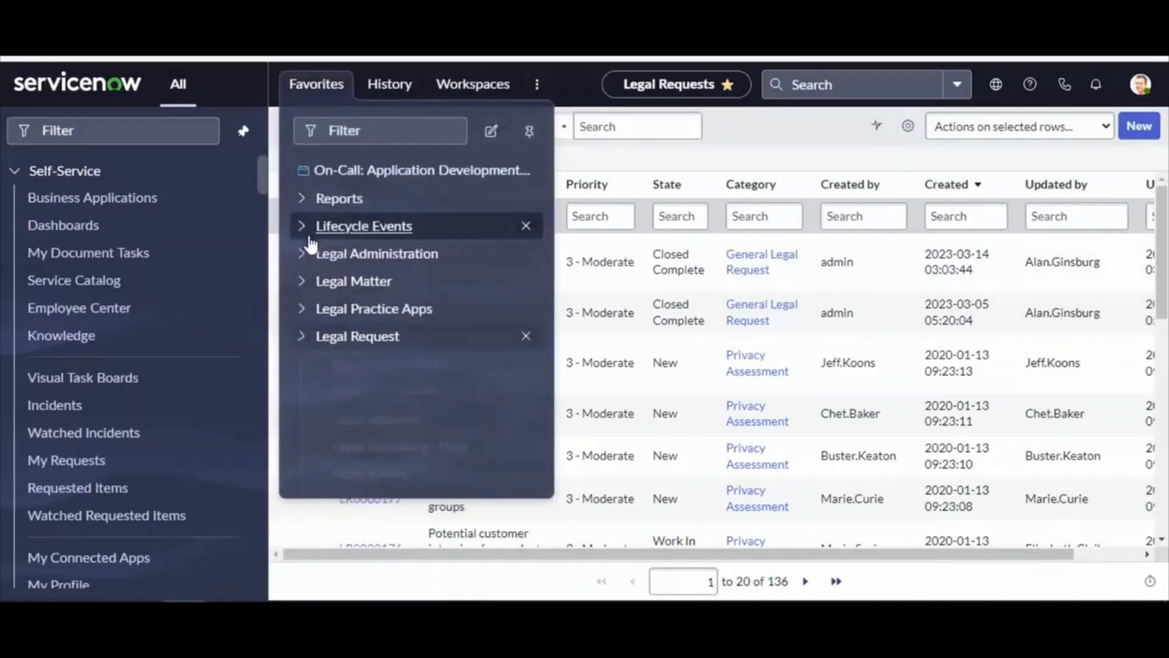
left_click(303, 337)
scroll(461, 399, "down", 1)
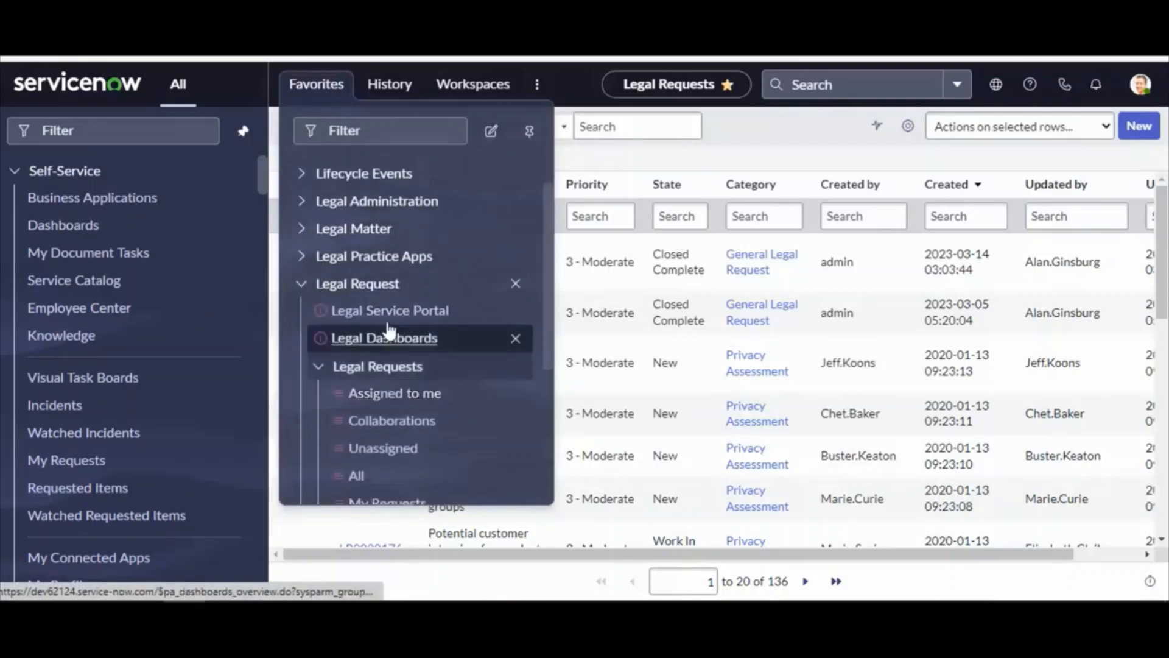
left_click(319, 377)
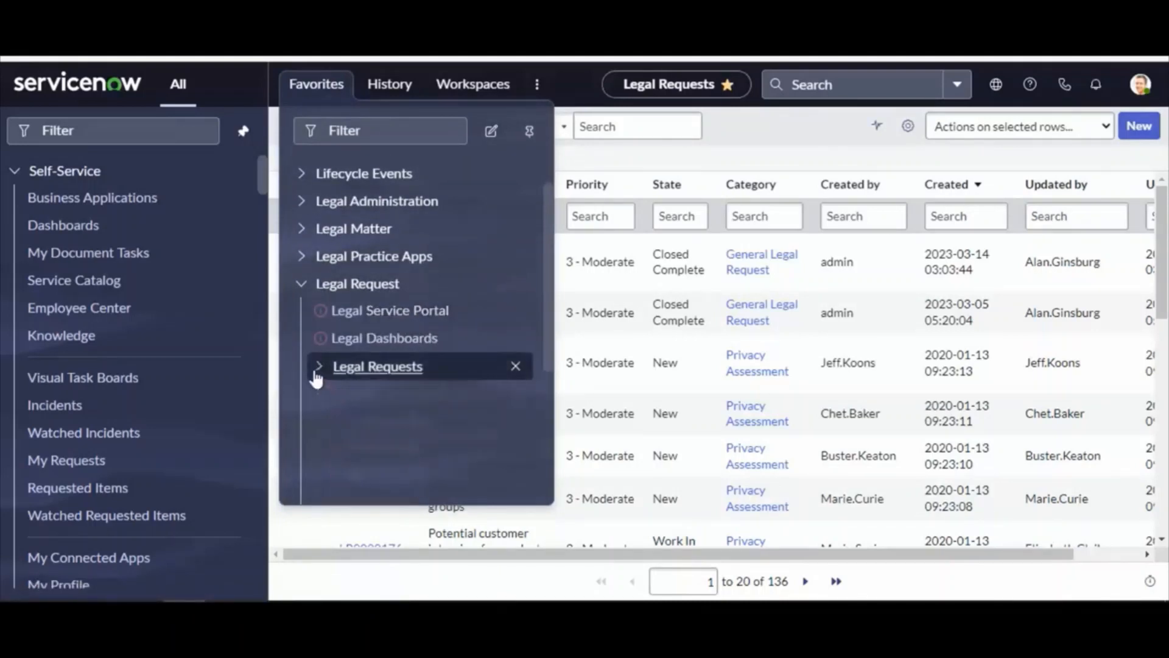
scroll(390, 387, "down", 1)
left_click(317, 352)
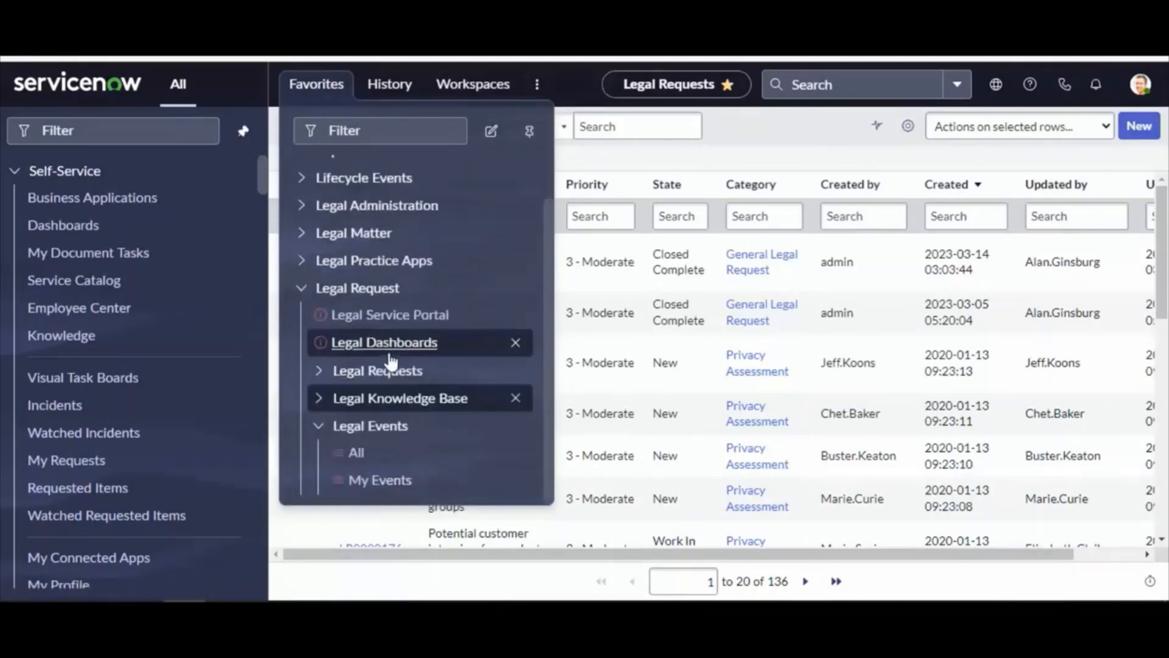
Collapse the Legal Events group under Legal Request in the favorites and return to the home page.
left_click(318, 424)
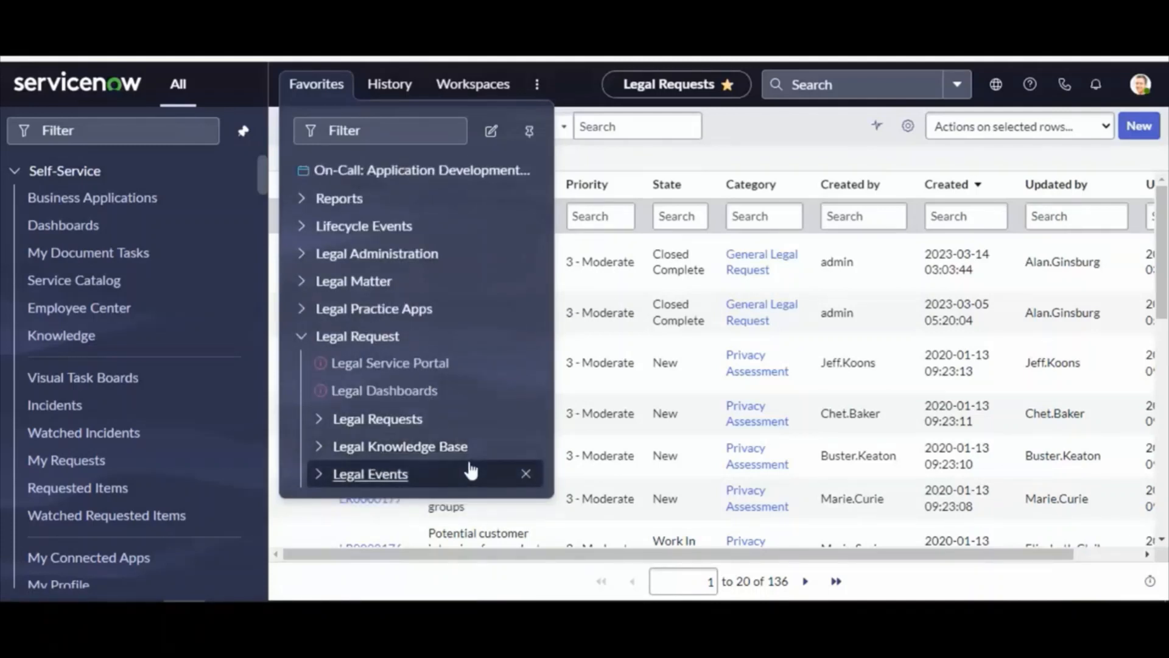
left_click(763, 129)
left_click(73, 96)
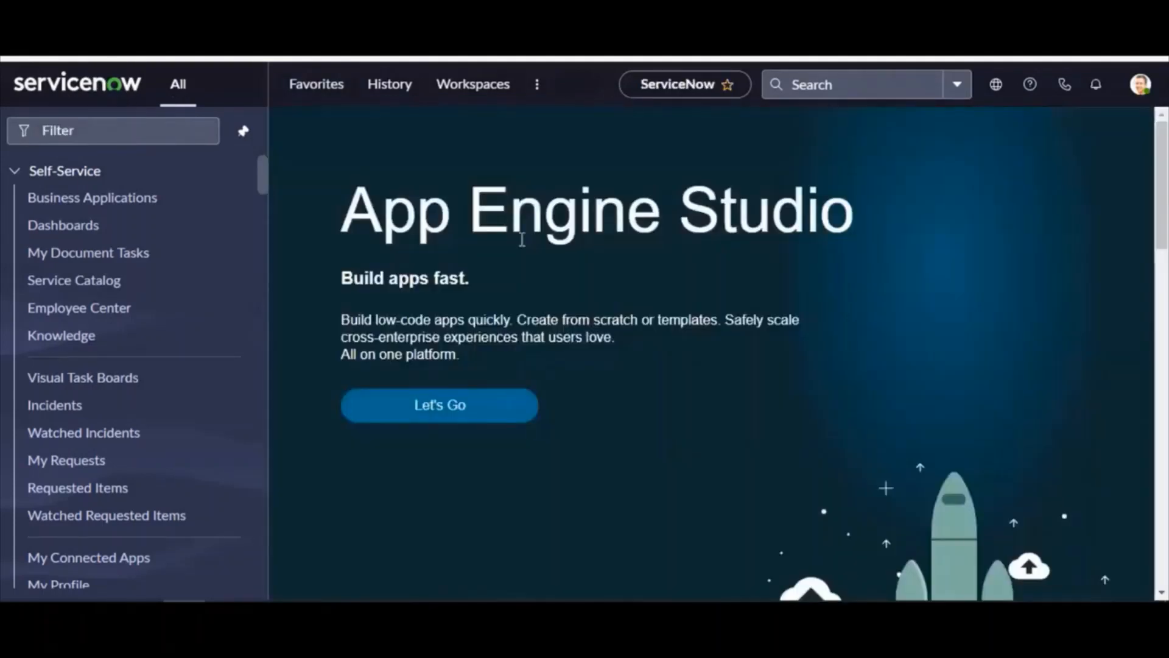
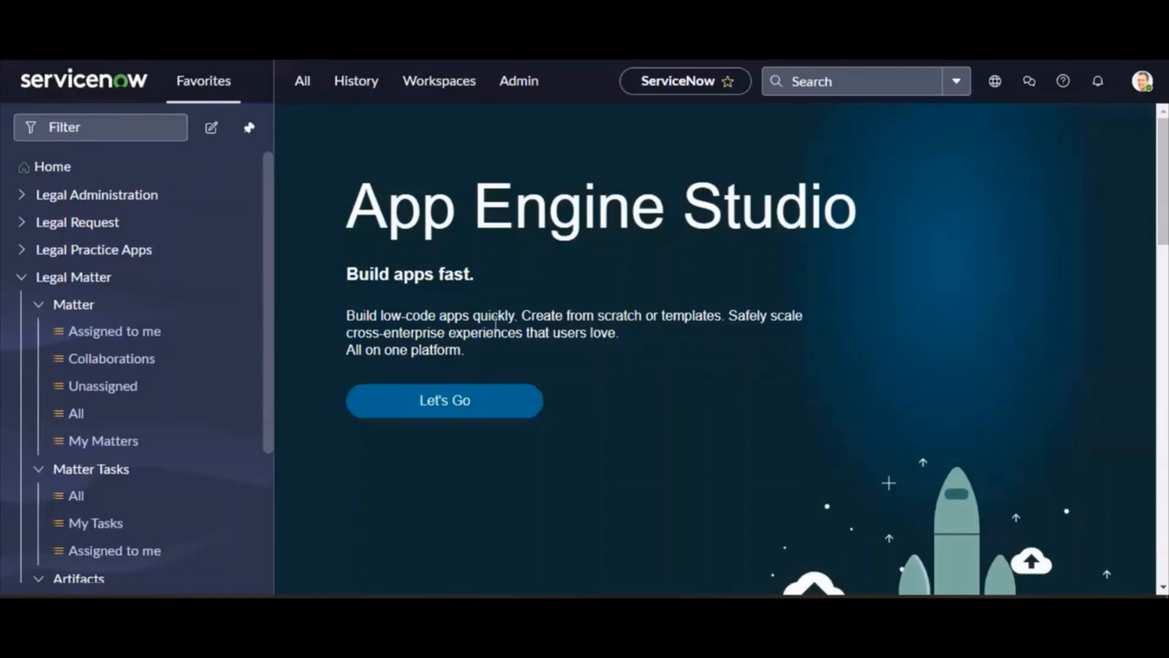
Expand the Legal Matter group in the favorites and show the list of all legal matters.
left_click(19, 283)
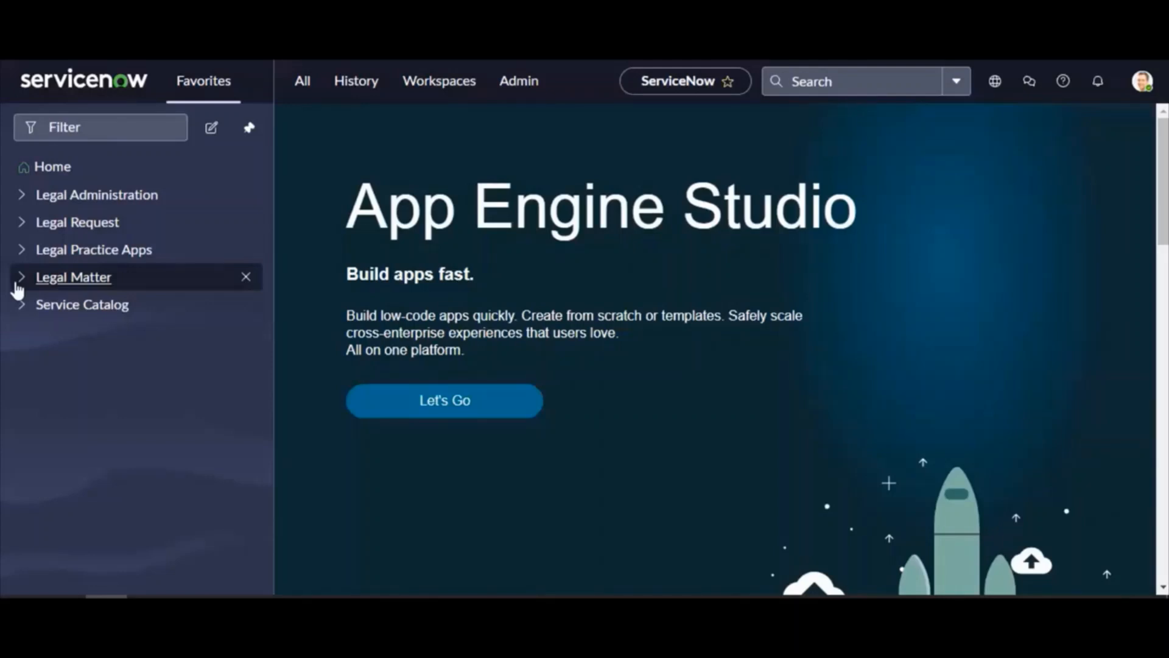
left_click(20, 279)
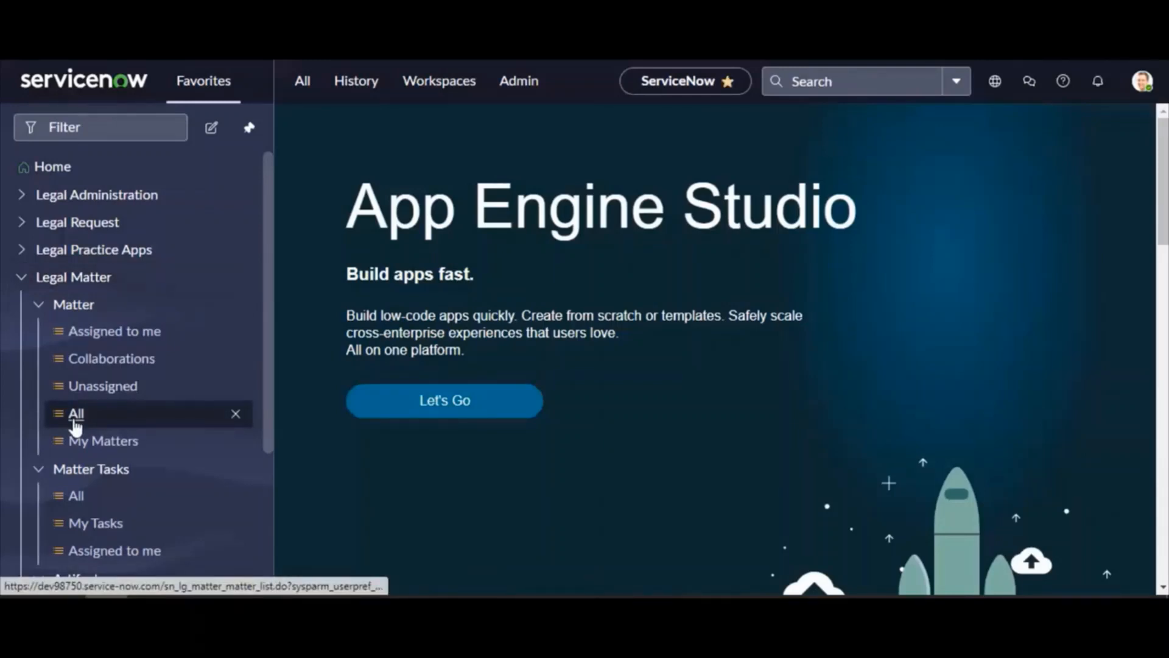
left_click(76, 414)
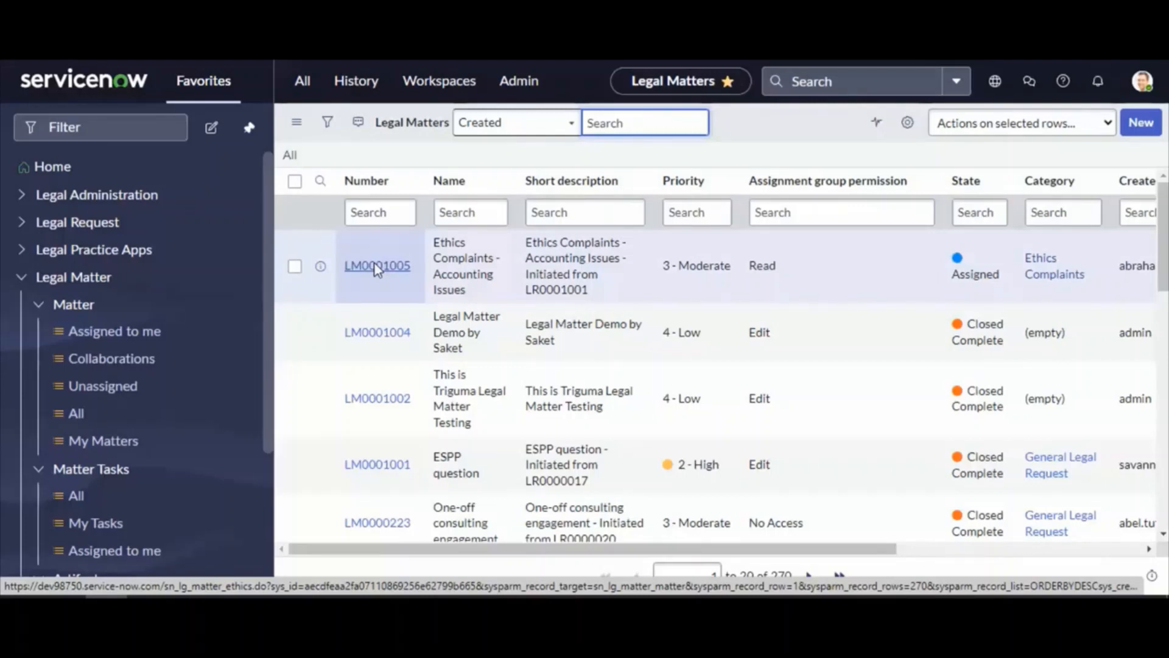
Switch to the LM0001005 Ethics Complaints legal matter record and examine its Number and Practice area fields.
key("ctrl+Tab")
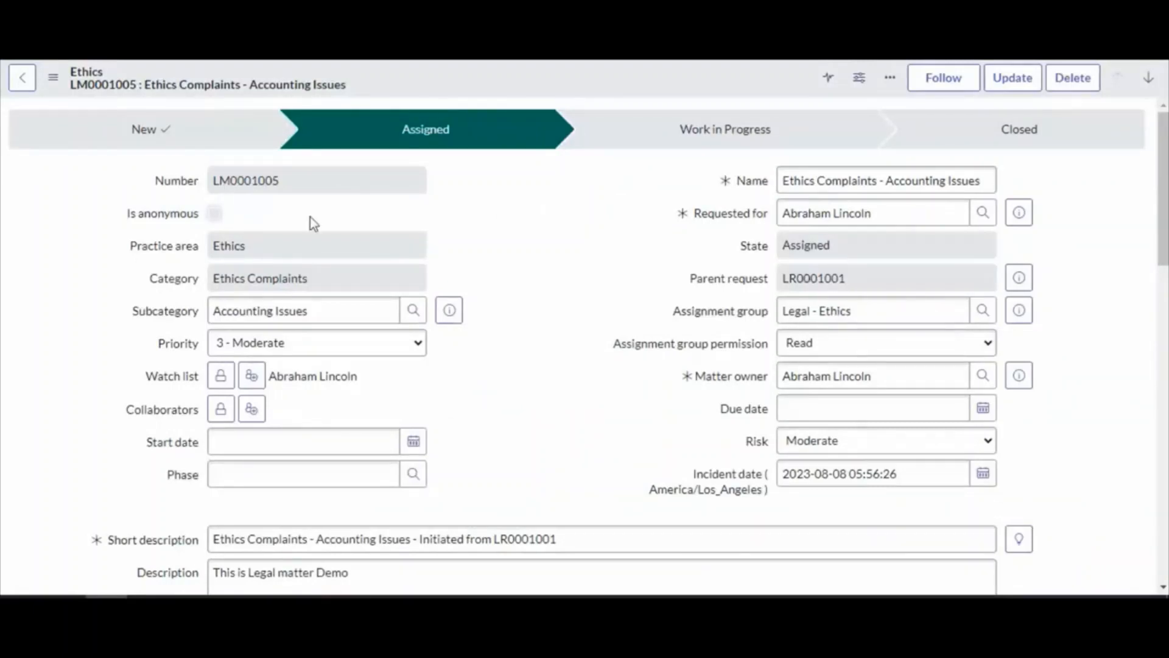
left_click_drag(300, 180, 190, 180)
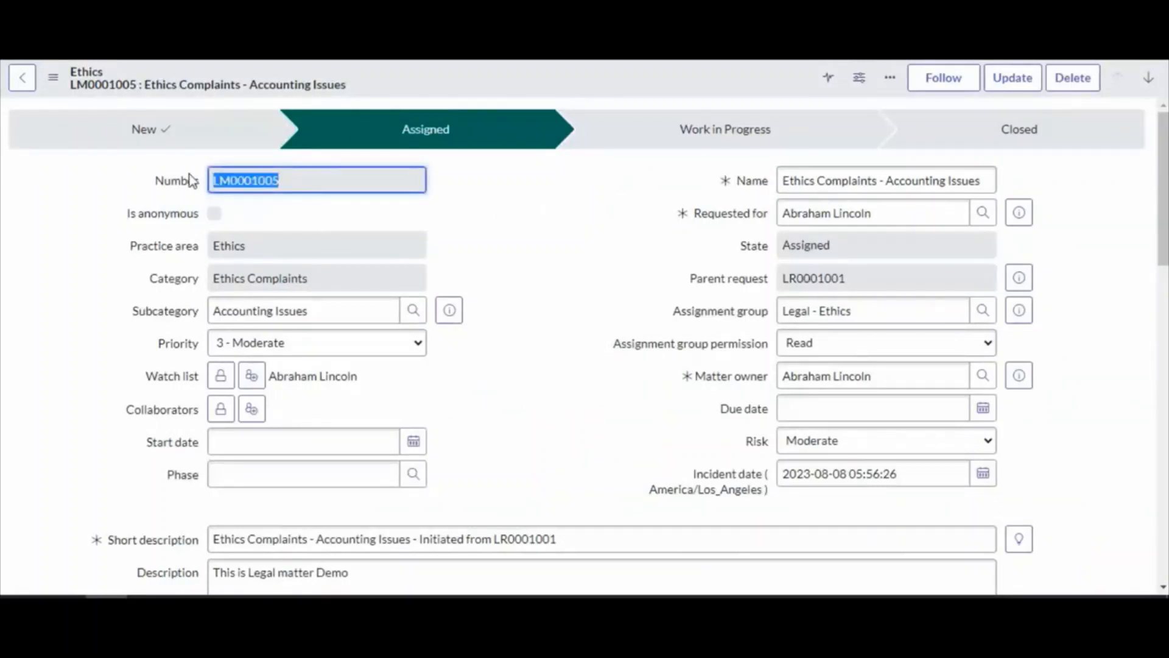
left_click(302, 243)
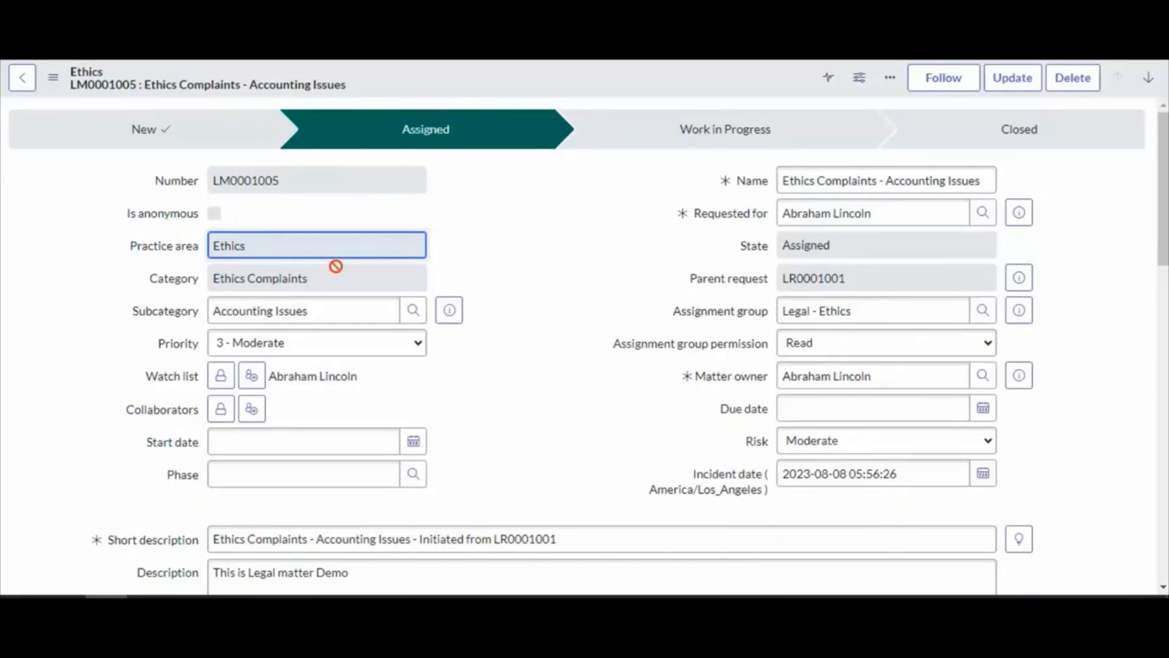
left_click(279, 178)
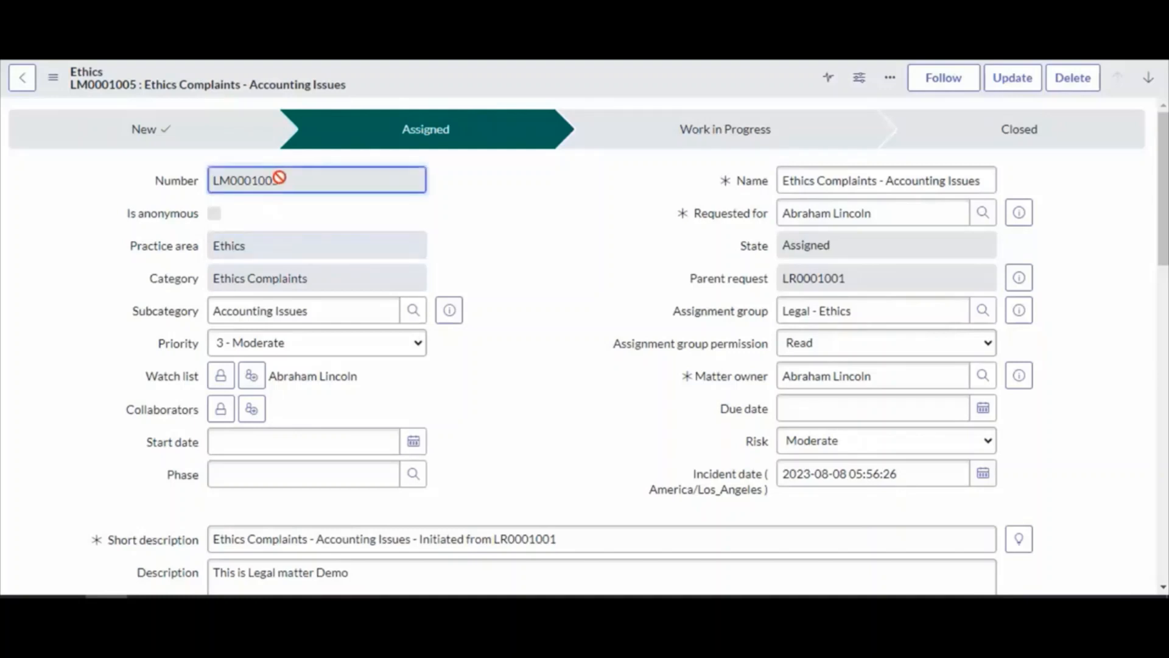
Review the Ethics Complaints - Accounting Issues matter's number, practice area, category, name, requester, state and description.
double_click(279, 178)
double_click(309, 246)
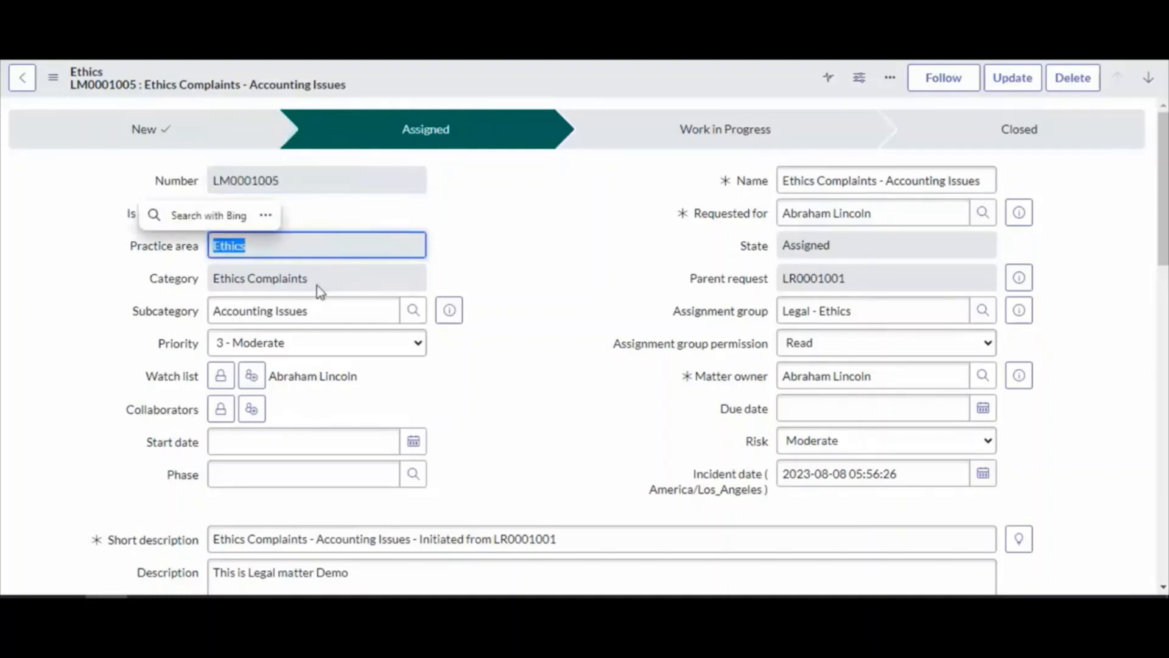
left_click_drag(328, 282, 137, 272)
left_click_drag(857, 183, 779, 185)
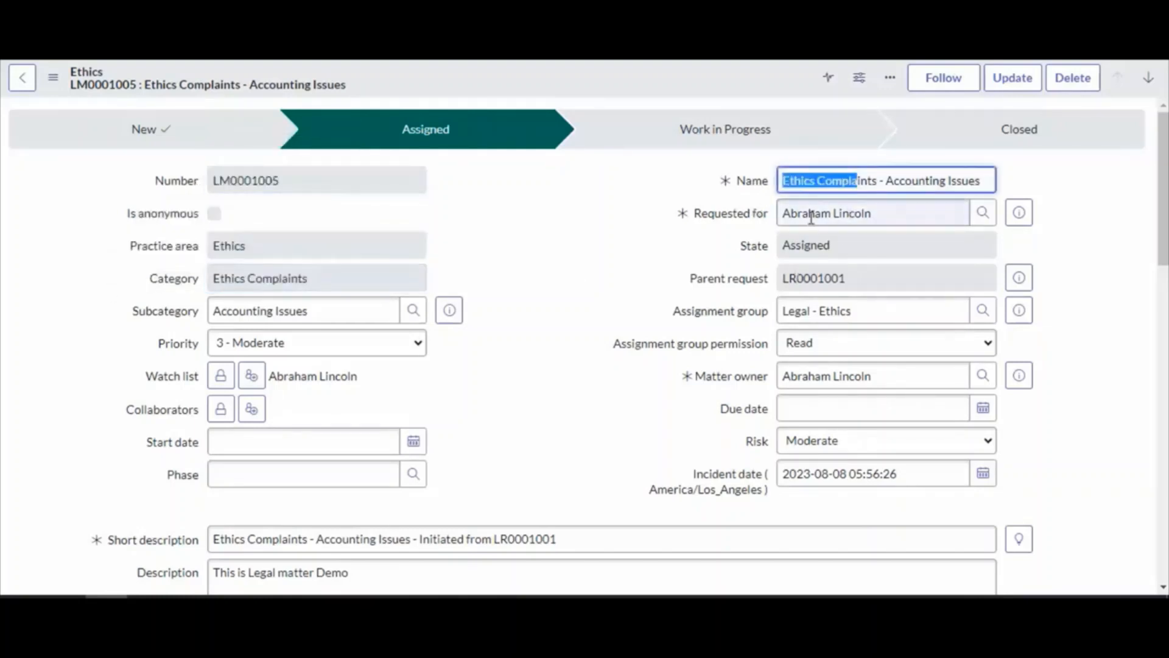
left_click_drag(890, 220, 768, 220)
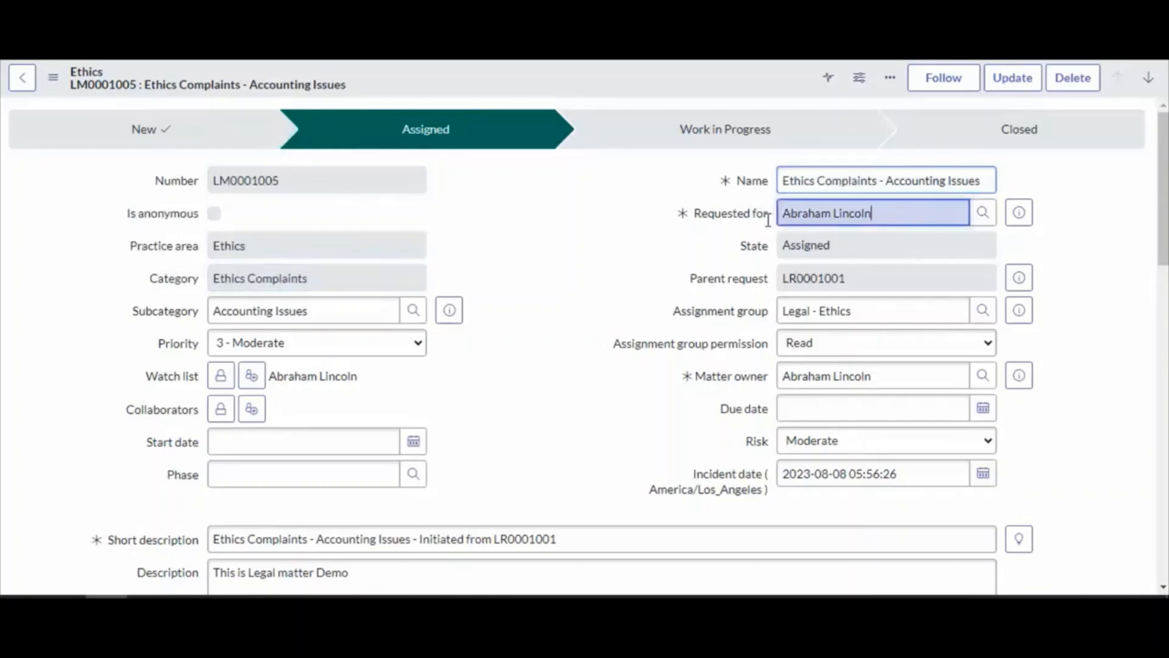
left_click(855, 252)
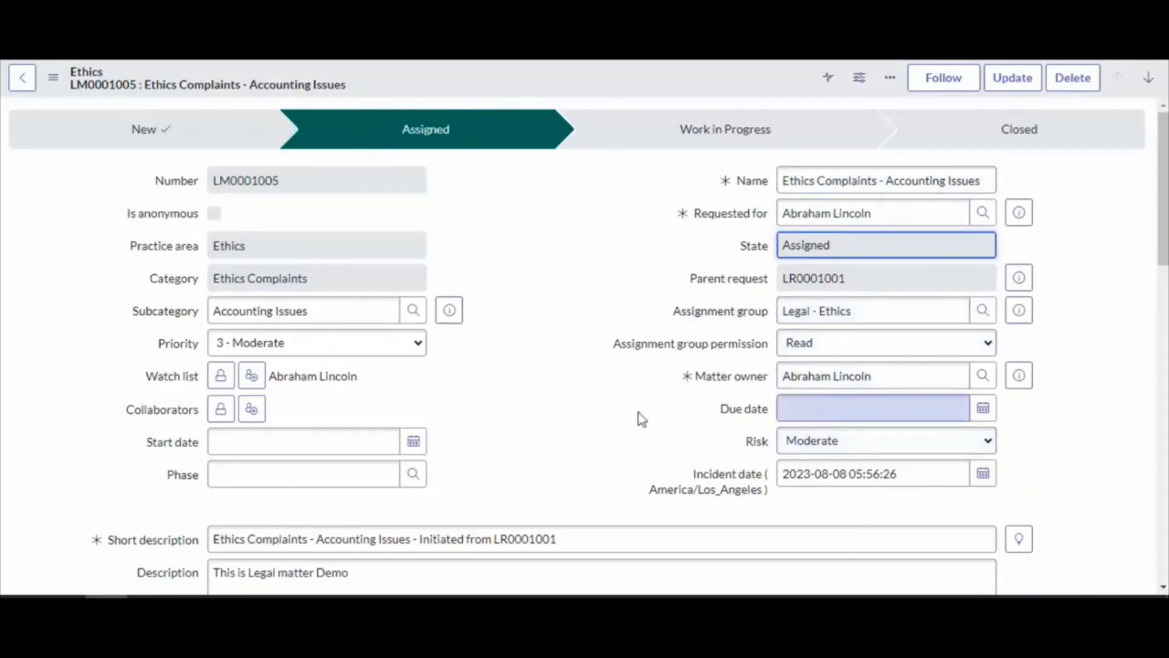
scroll(640, 416, "down", 3)
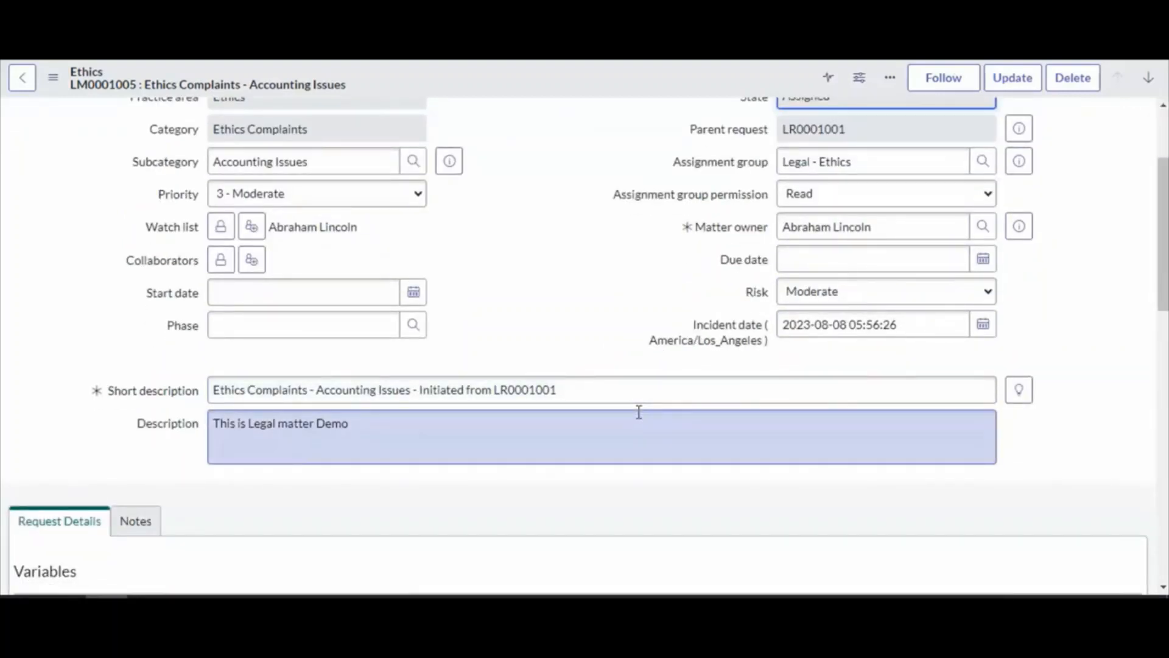
scroll(639, 412, "down", 10)
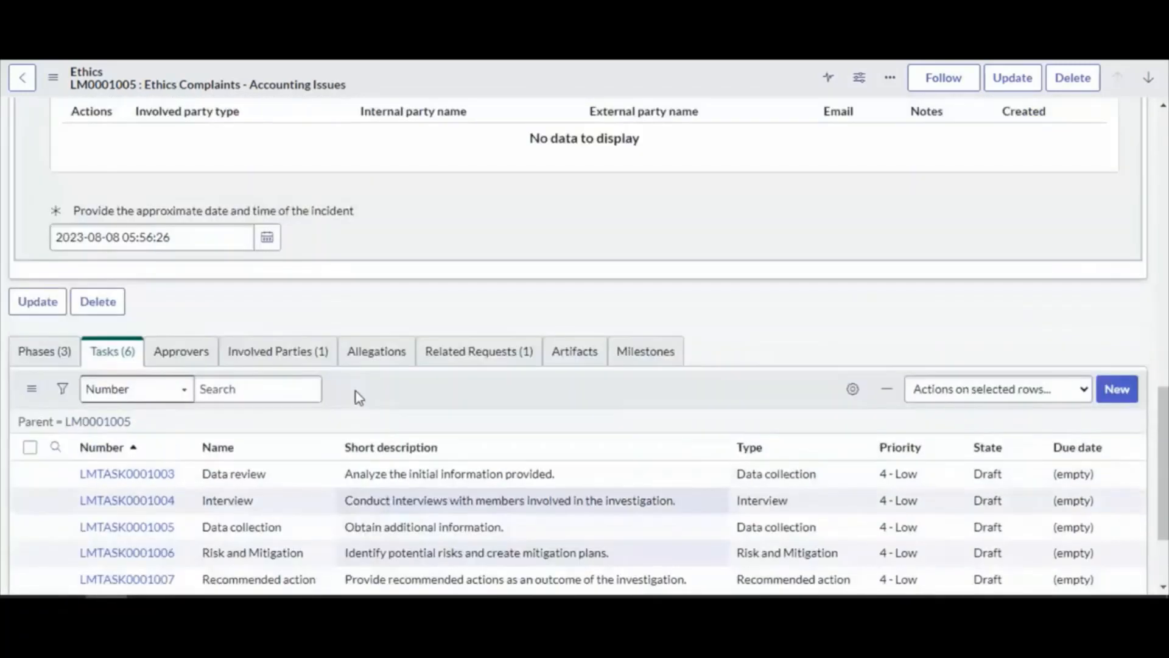
Review the phases listed for the ethics matter in its related records.
scroll(360, 398, "up", 1)
left_click(37, 371)
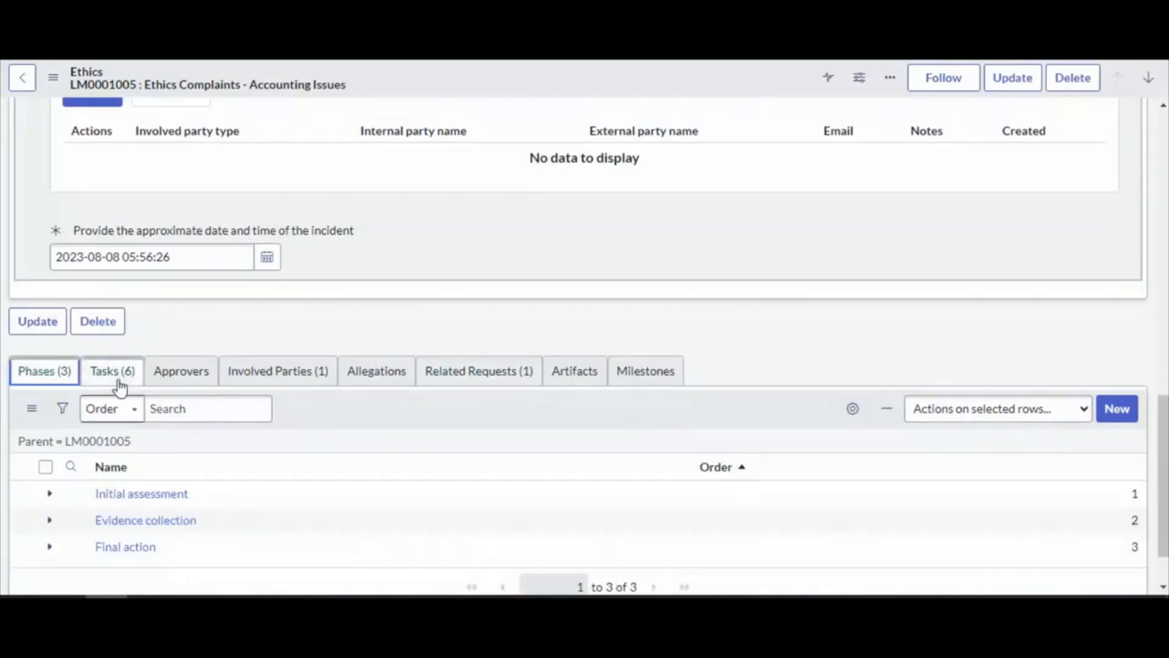
left_click_drag(192, 494, 95, 497)
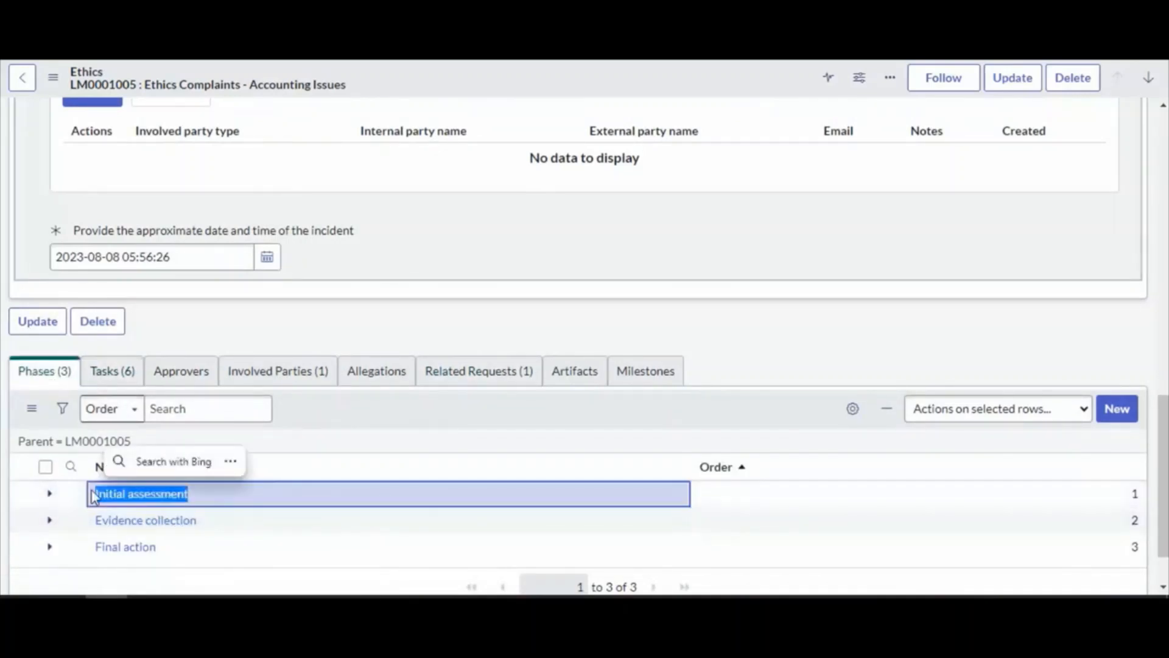
left_click_drag(258, 527, 91, 520)
left_click_drag(182, 553, 70, 551)
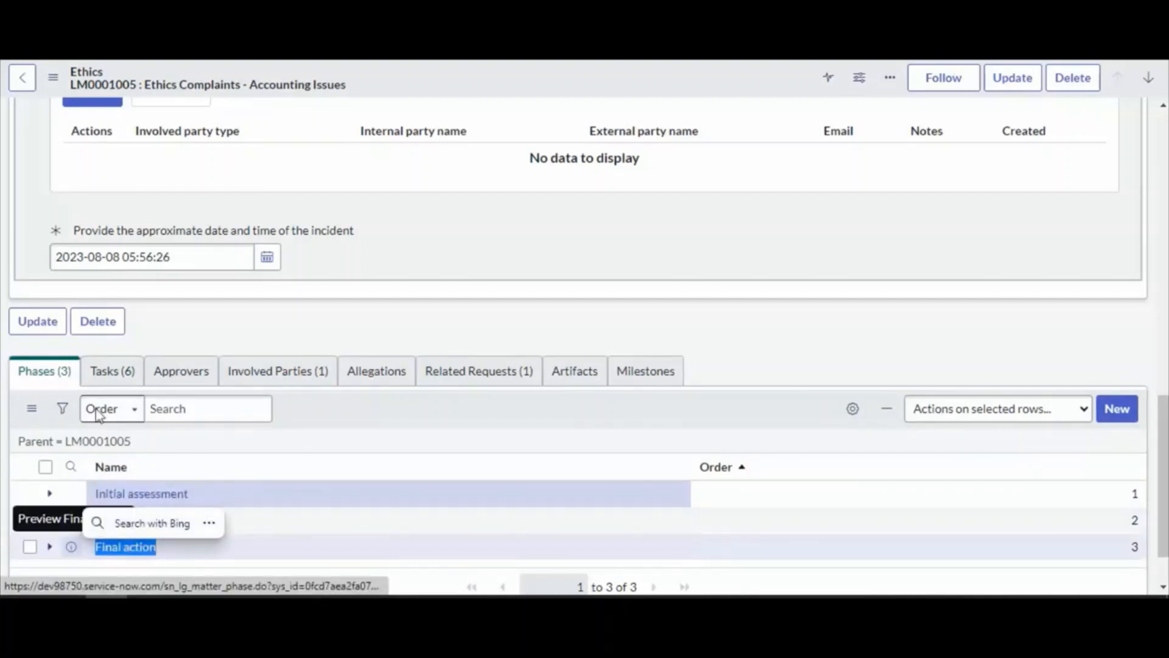
Review the tasks generated for the ethics matter, including the remaining ones further down the list.
left_click(112, 387)
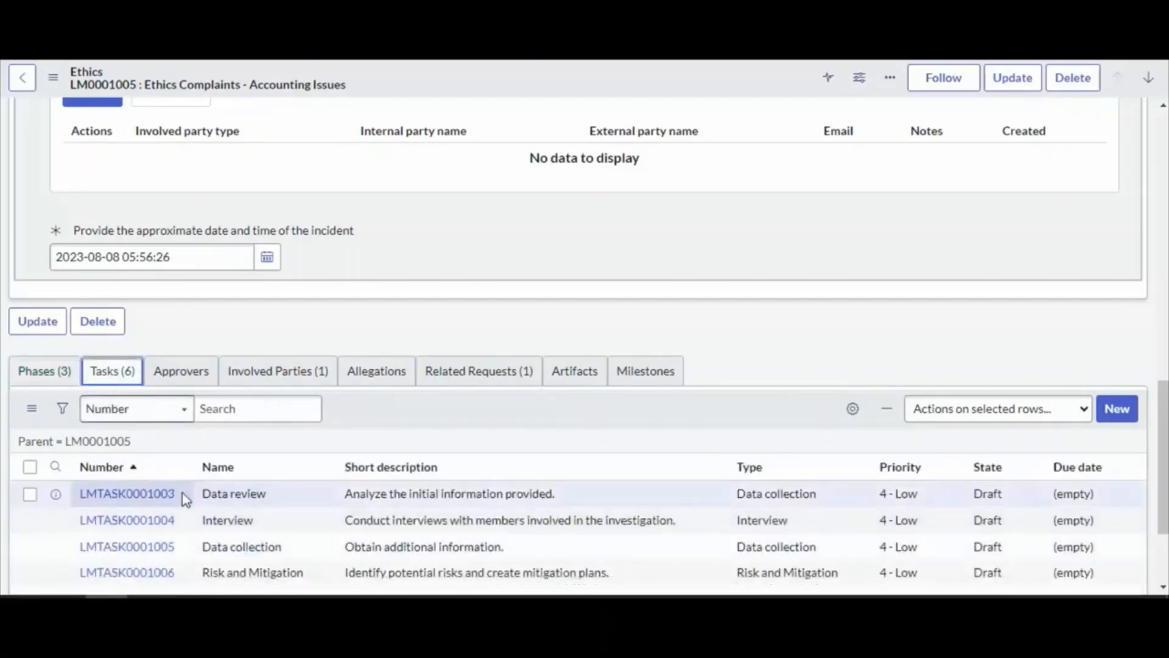
left_click_drag(182, 492, 56, 494)
left_click_drag(181, 520, 19, 520)
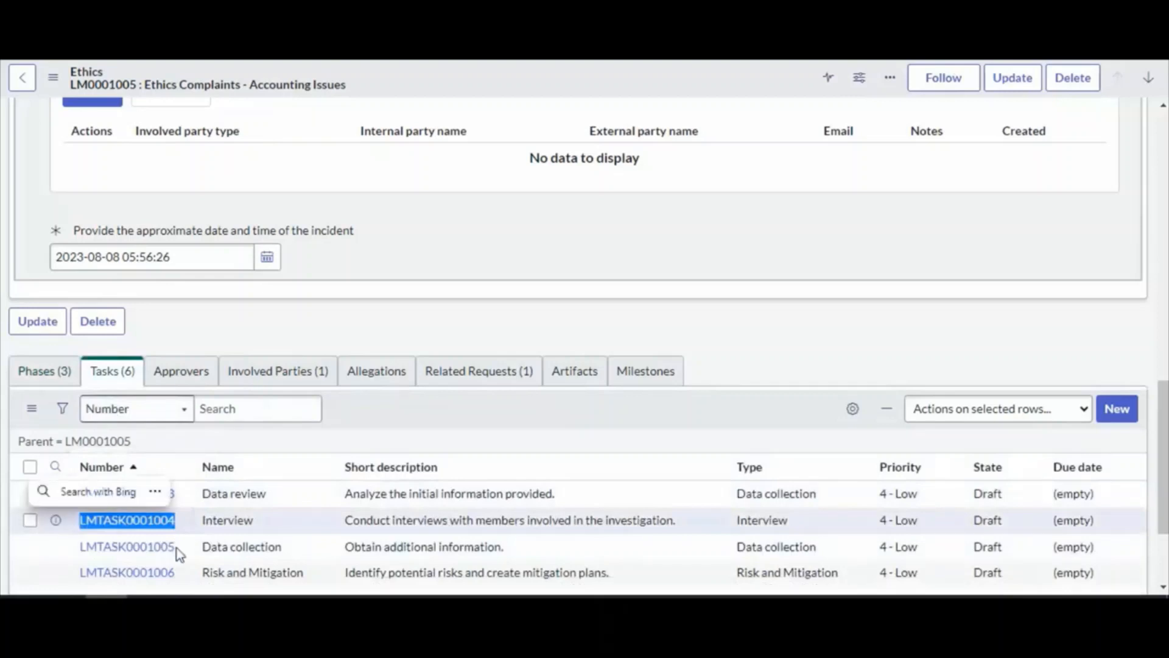
left_click_drag(181, 547, 26, 547)
scroll(236, 547, "down", 3)
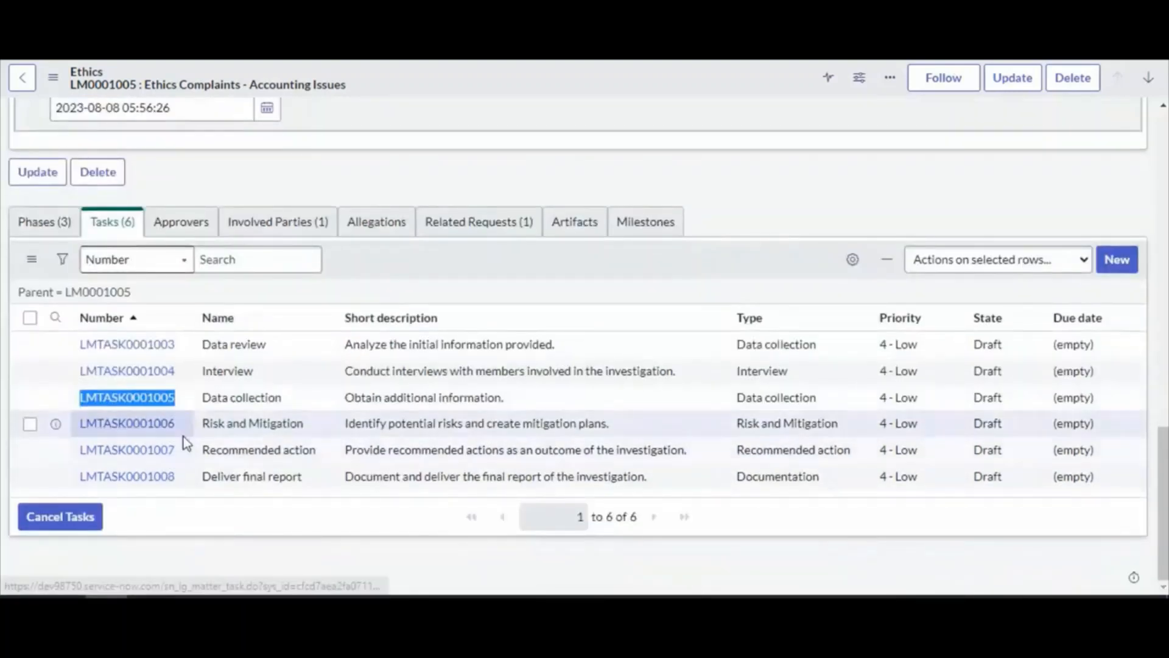
Check the ethics matter's involved parties, artifacts and milestones.
left_click(273, 238)
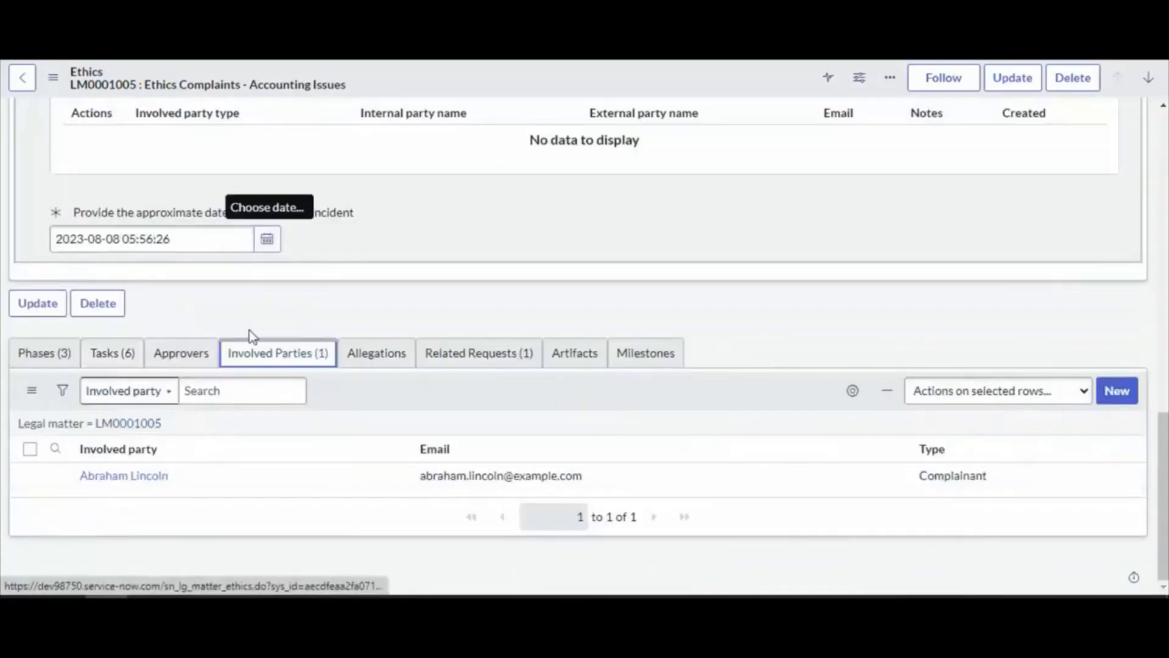
left_click_drag(198, 476, 35, 492)
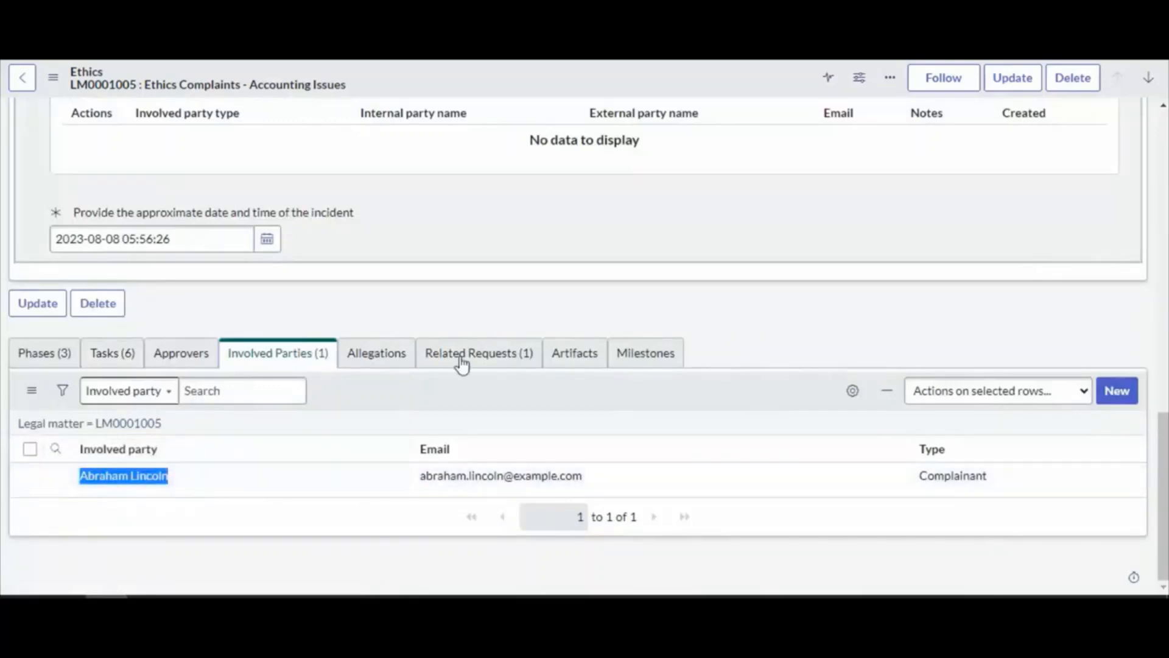
left_click(596, 362)
left_click(660, 365)
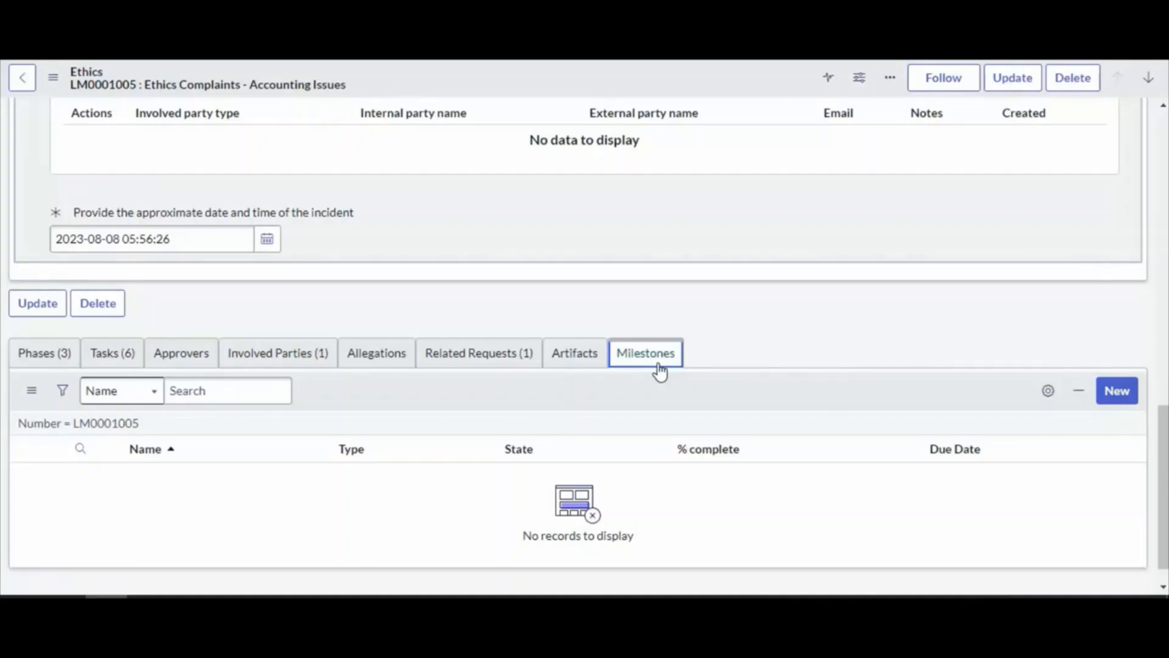
scroll(679, 378, "up", 10)
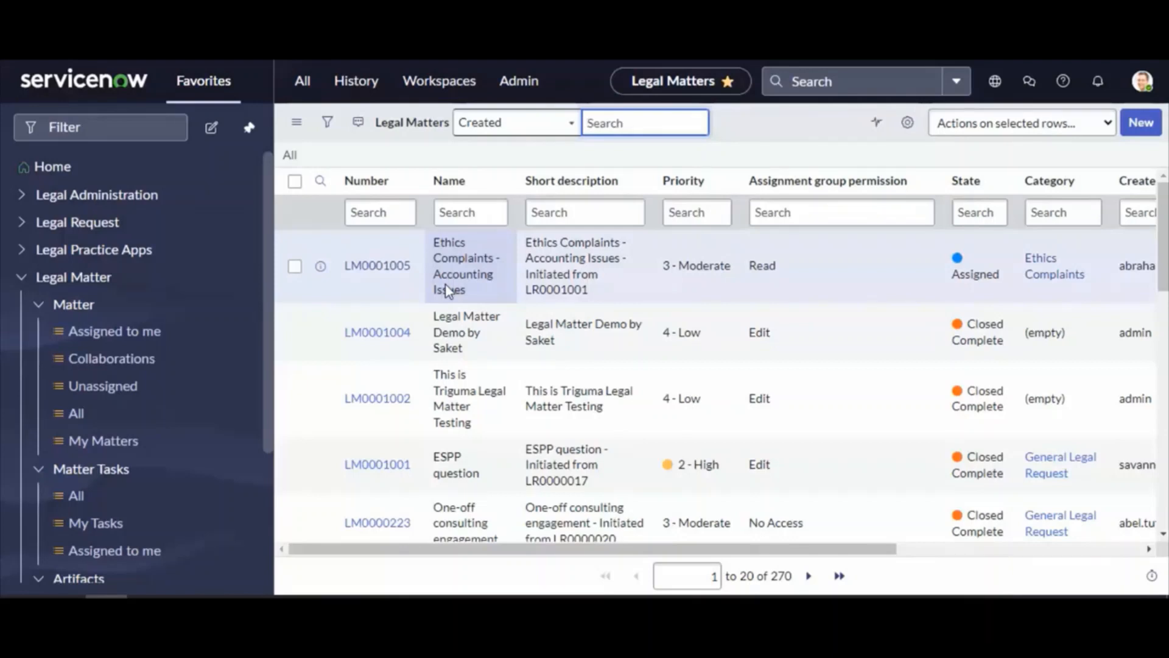
Open the Legal Portal from the Legal Request module.
left_click(85, 127)
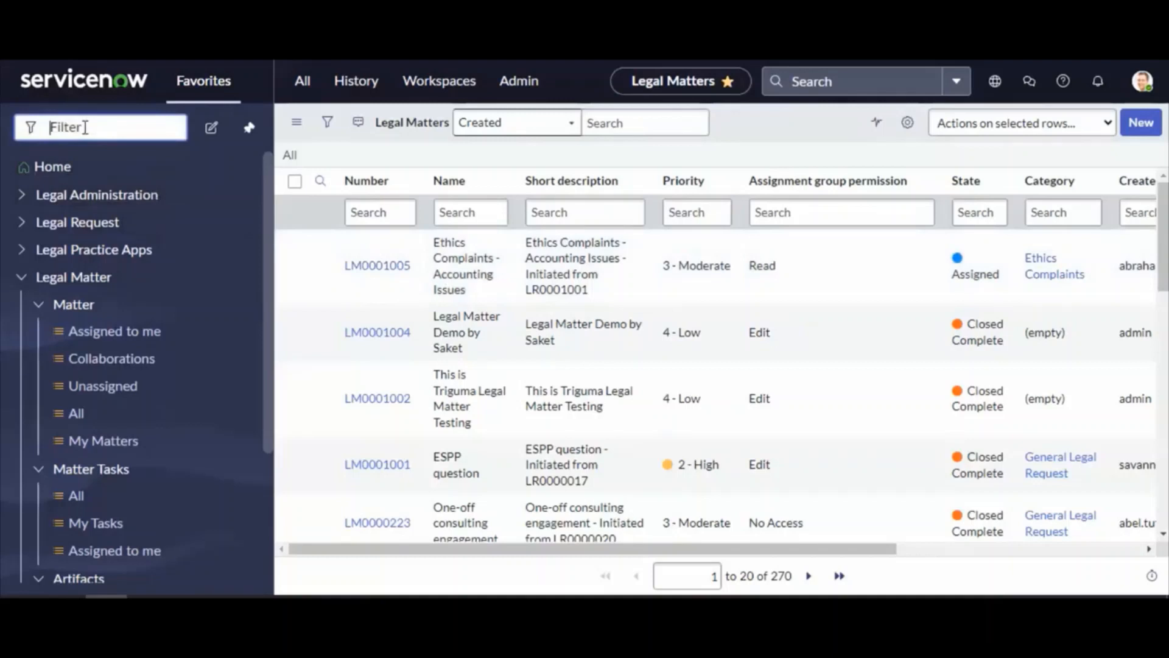
left_click(73, 221)
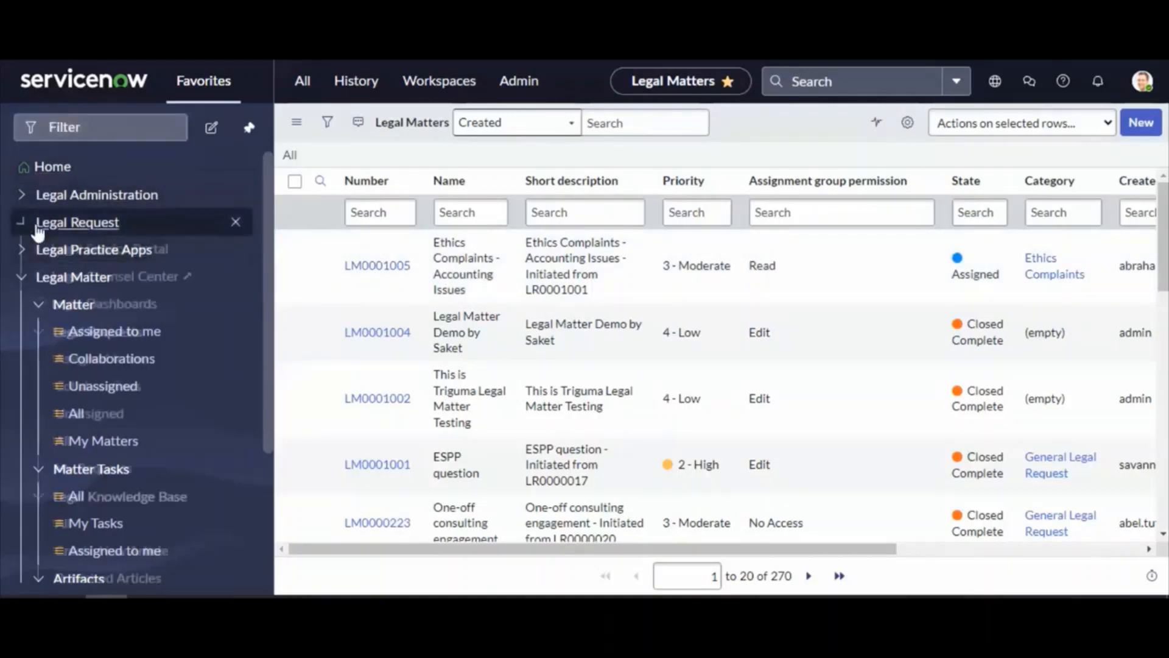
left_click(90, 253)
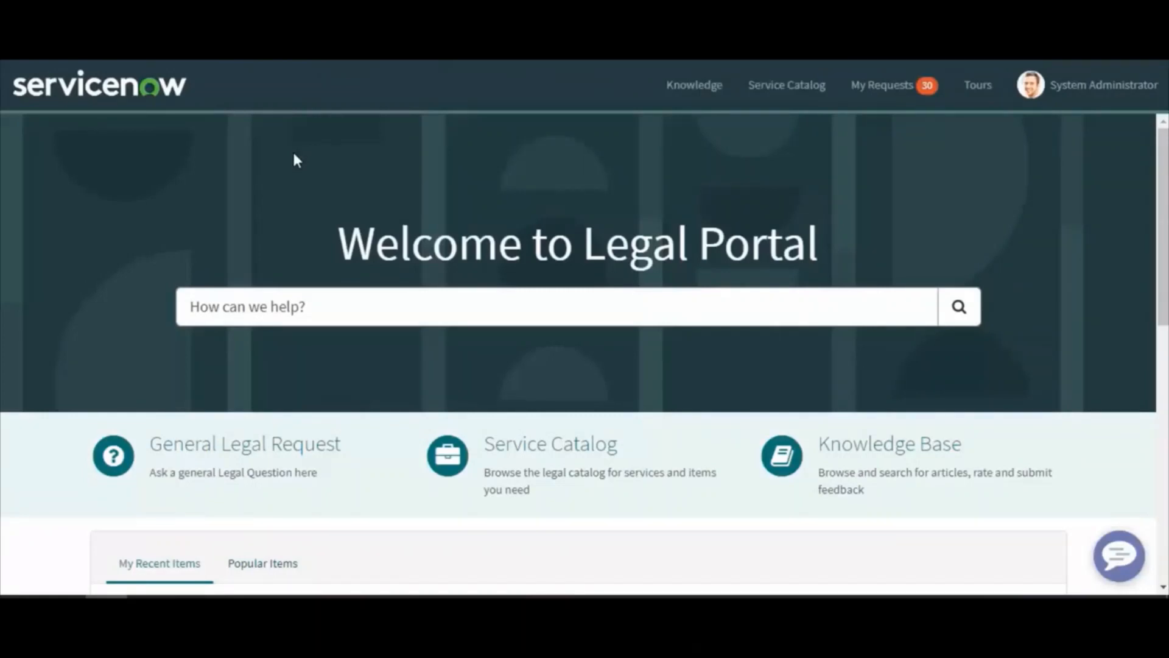
Search the Legal Portal for "Ethics" and open the Ethics Complaints request form.
left_click(266, 304)
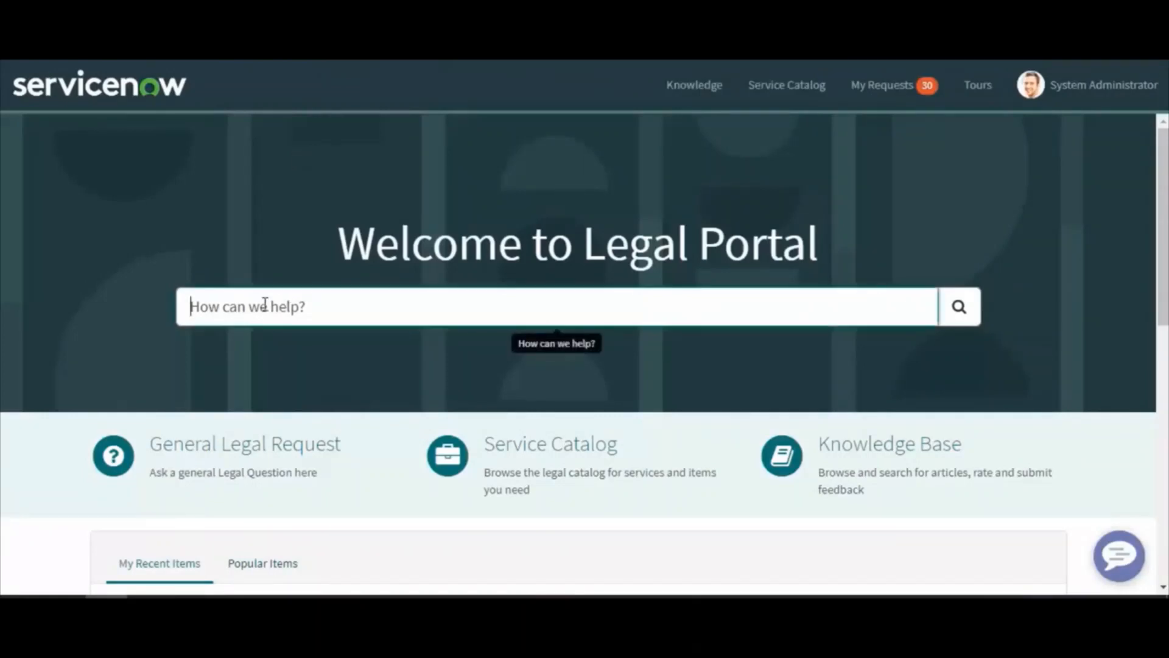
type("Ethics")
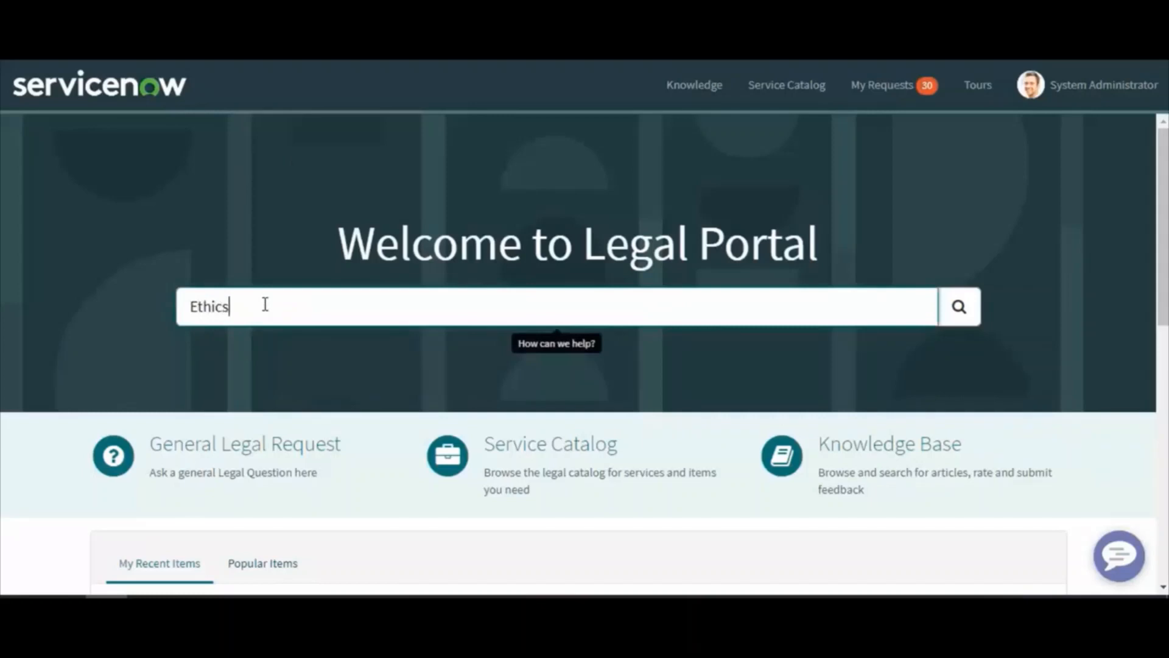
left_click(965, 321)
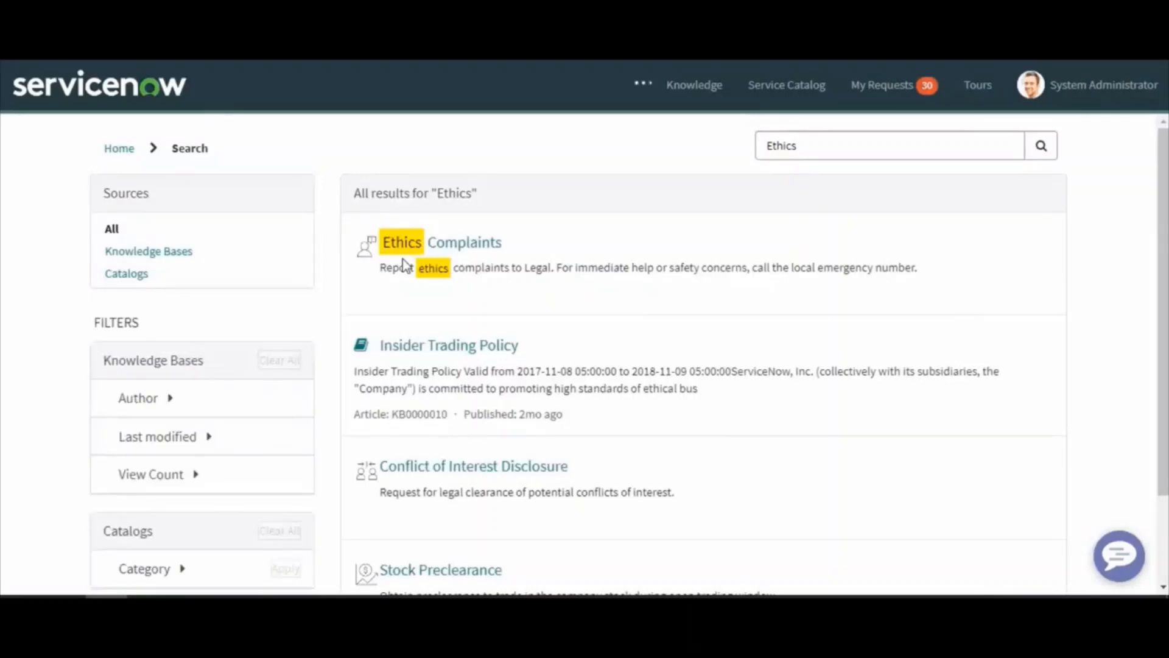
left_click(436, 253)
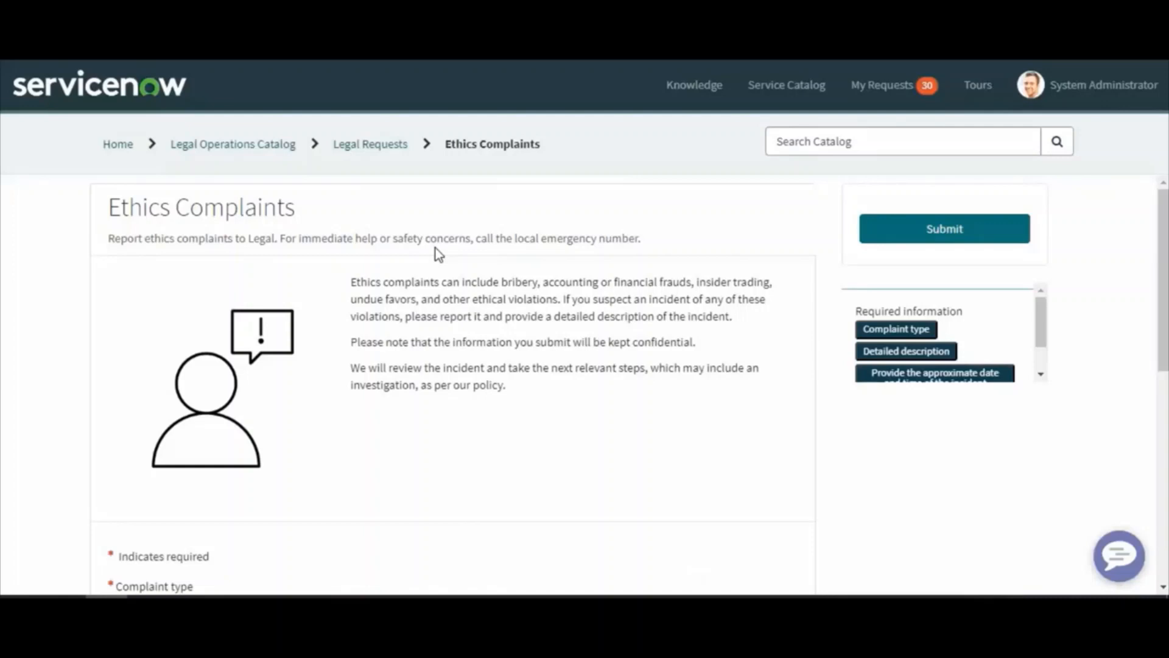
Set the complaint type to Accounting Issues and enter the detailed description "This is Legal Matter Demo-" followed by the person's name.
scroll(396, 281, "down", 4)
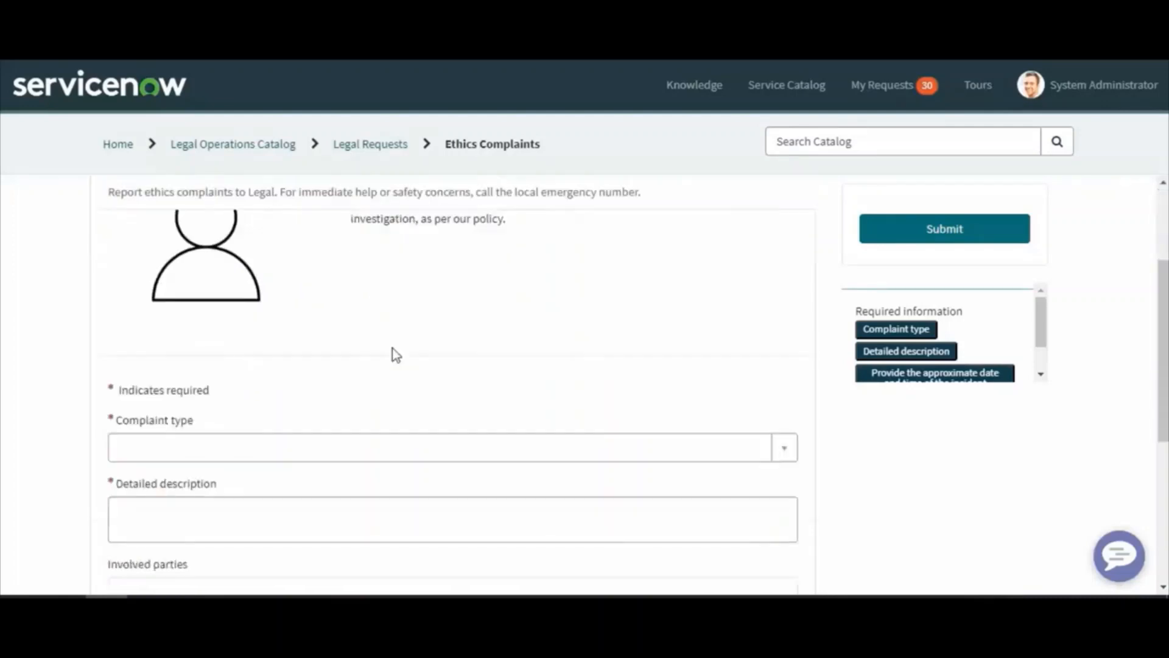
left_click(231, 367)
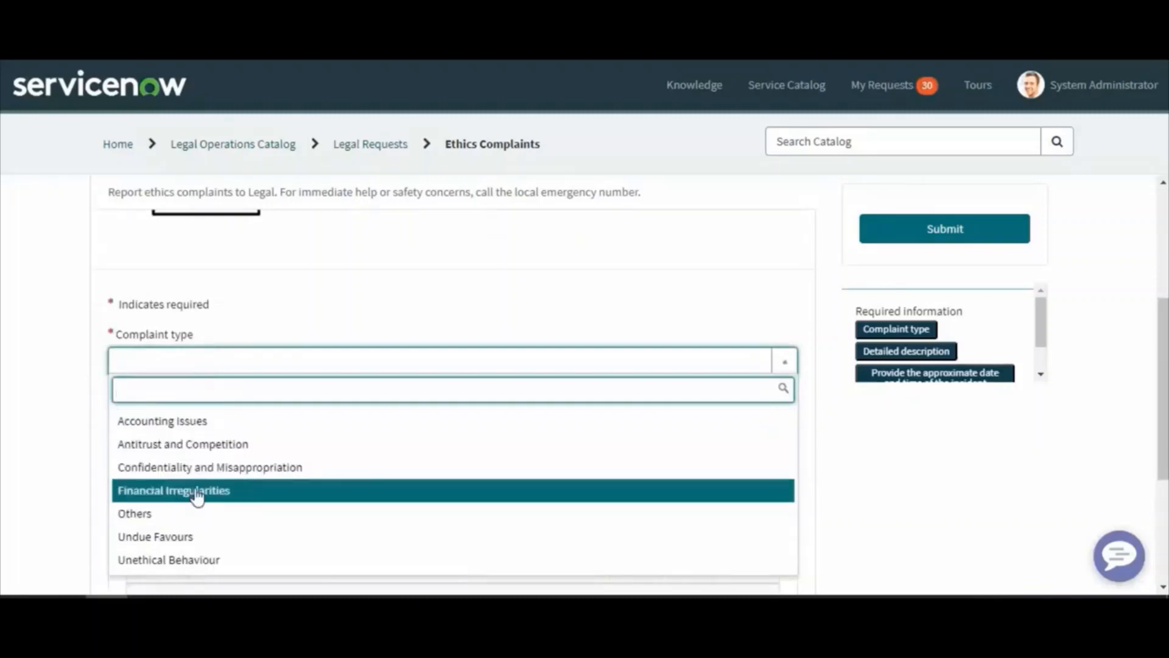
left_click(178, 424)
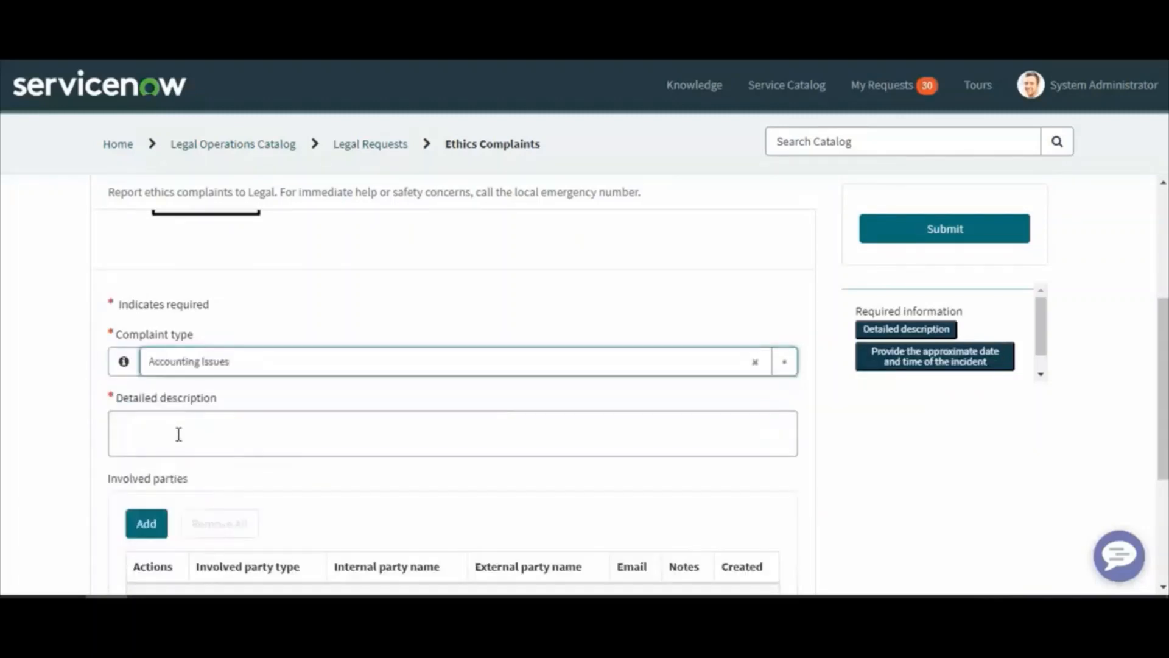
left_click(177, 436)
type("This is ")
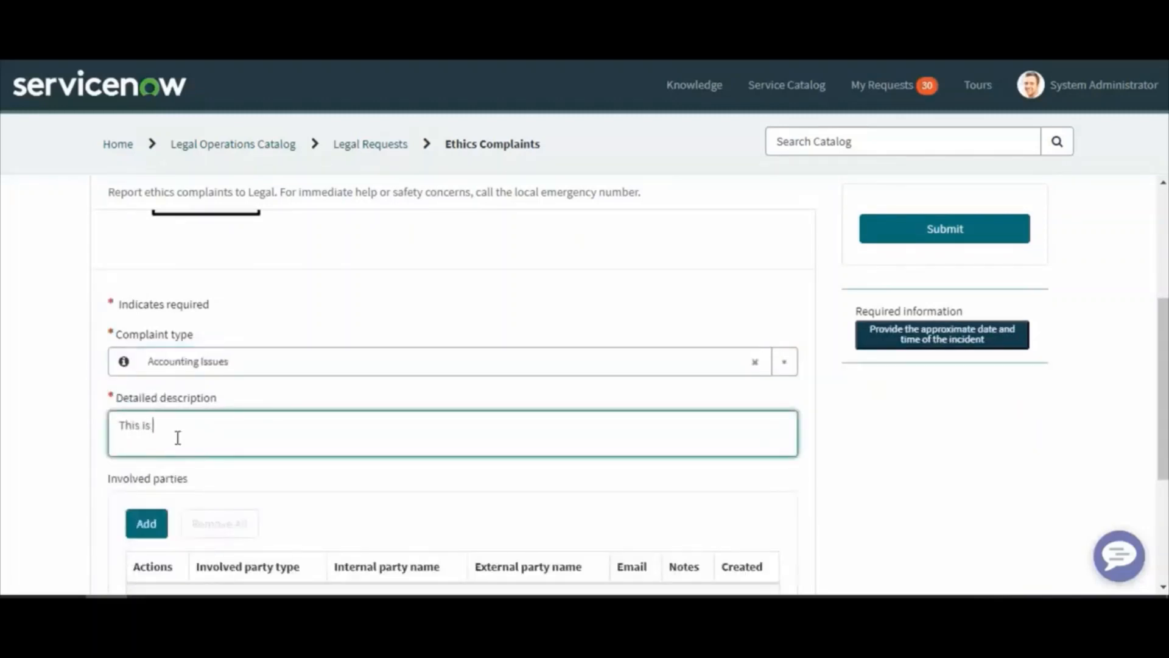
type("Legal Matter Demo- Saket")
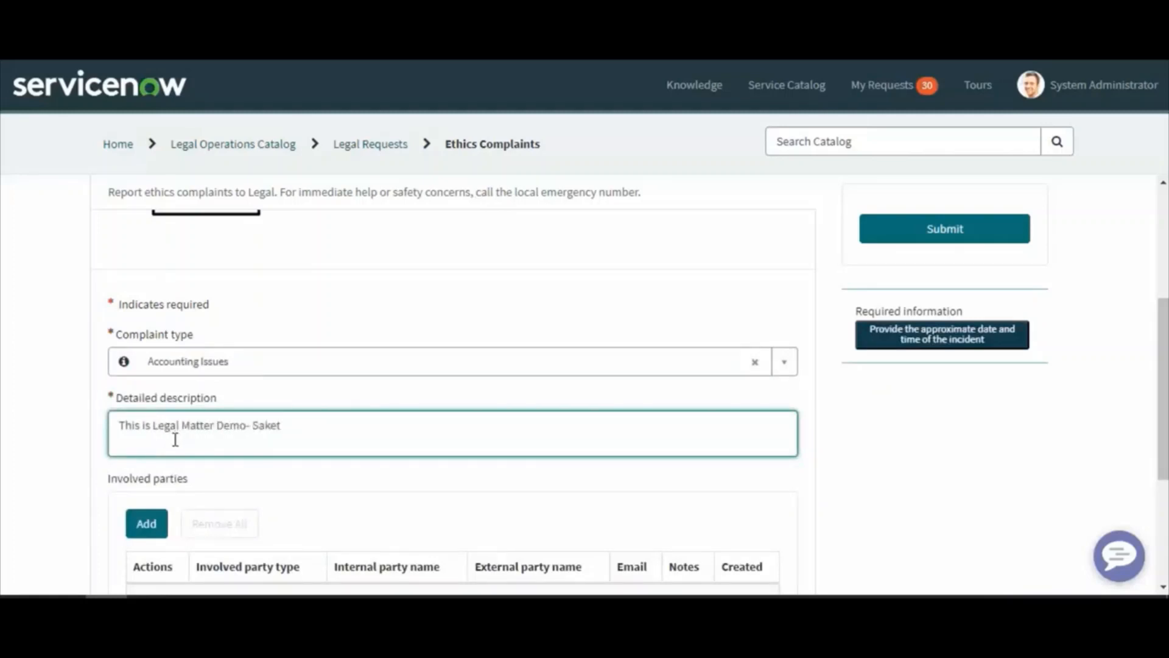
Set the approximate incident date to 2023-08-13 and try to submit the ethics complaint.
scroll(219, 459, "down", 4)
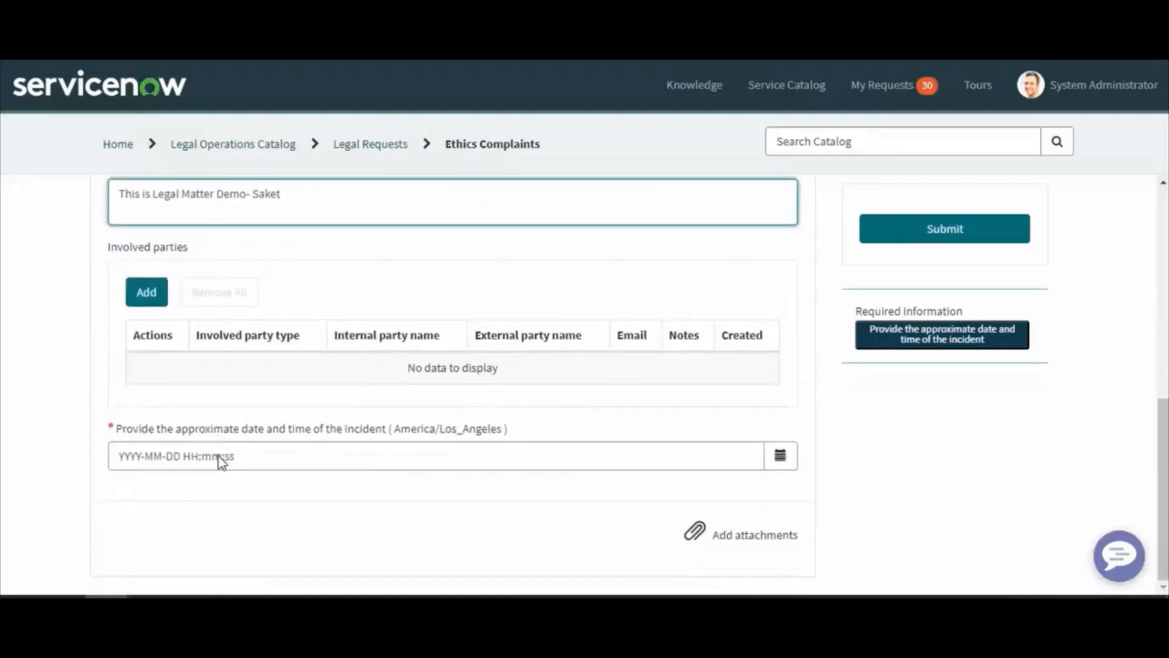
left_click(780, 463)
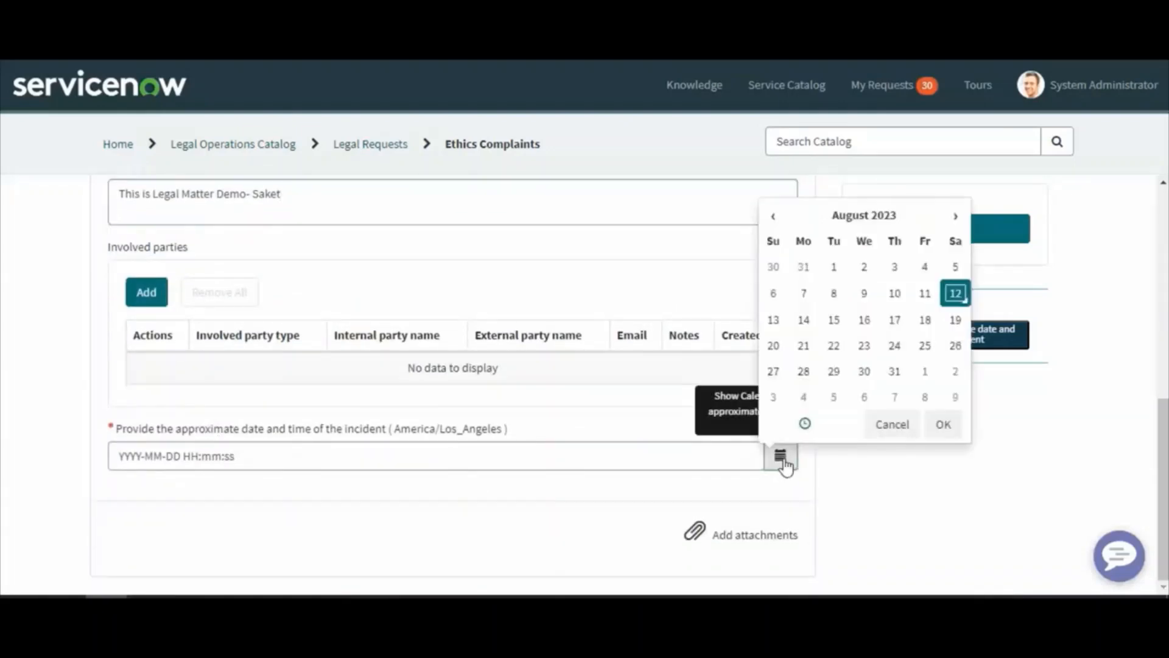
left_click(773, 320)
left_click(945, 426)
left_click(944, 228)
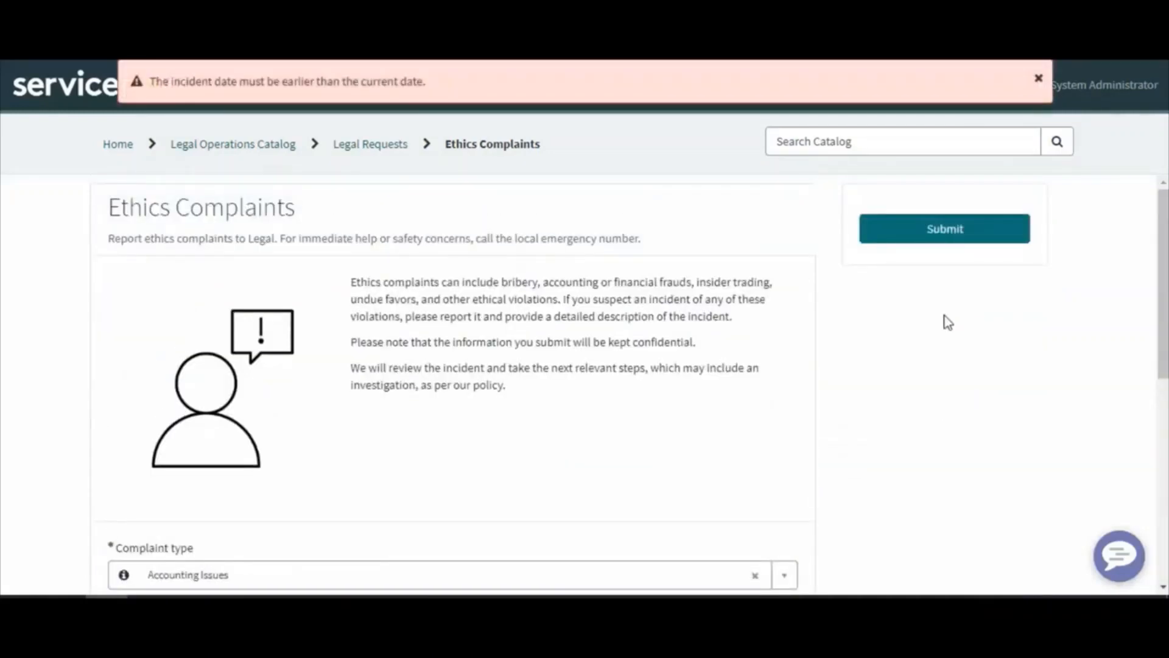
Dismiss the error, change the incident date to 2023-08-08 and submit the ethics complaint.
scroll(938, 329, "down", 7)
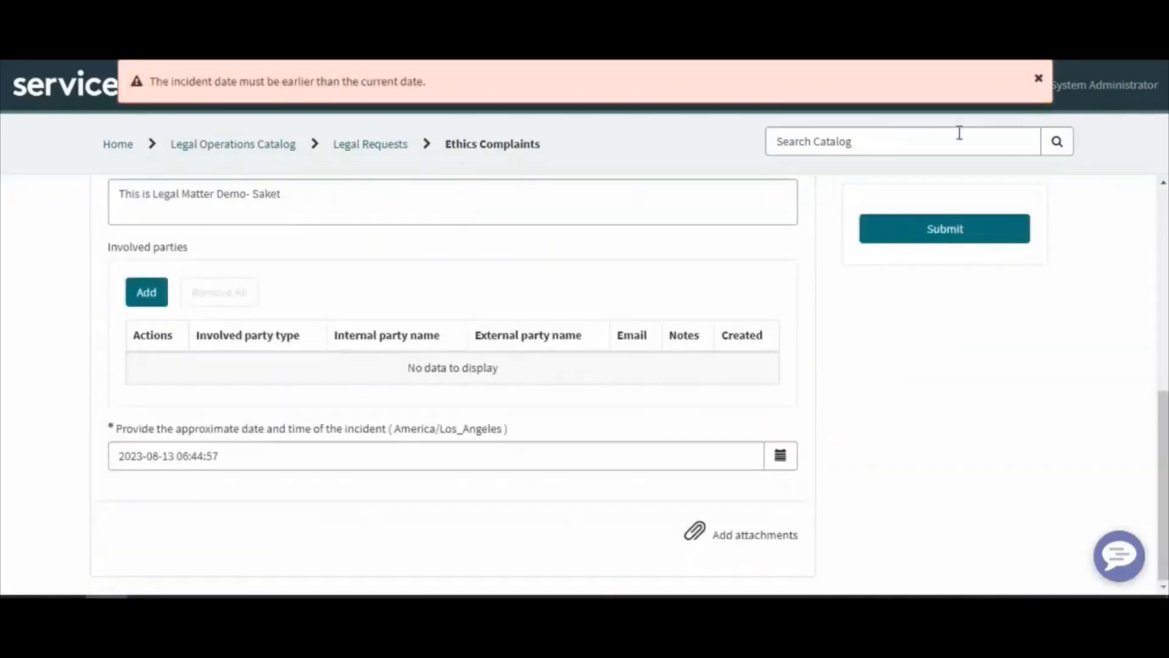
left_click(1039, 80)
left_click(780, 456)
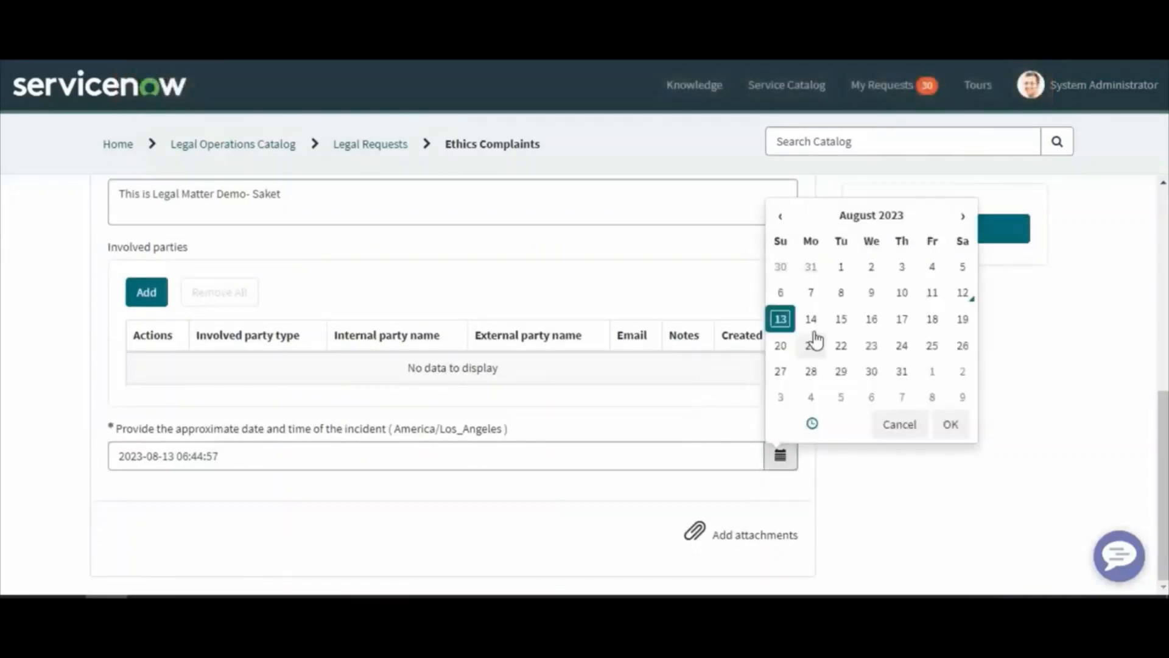
left_click(841, 295)
left_click(1095, 446)
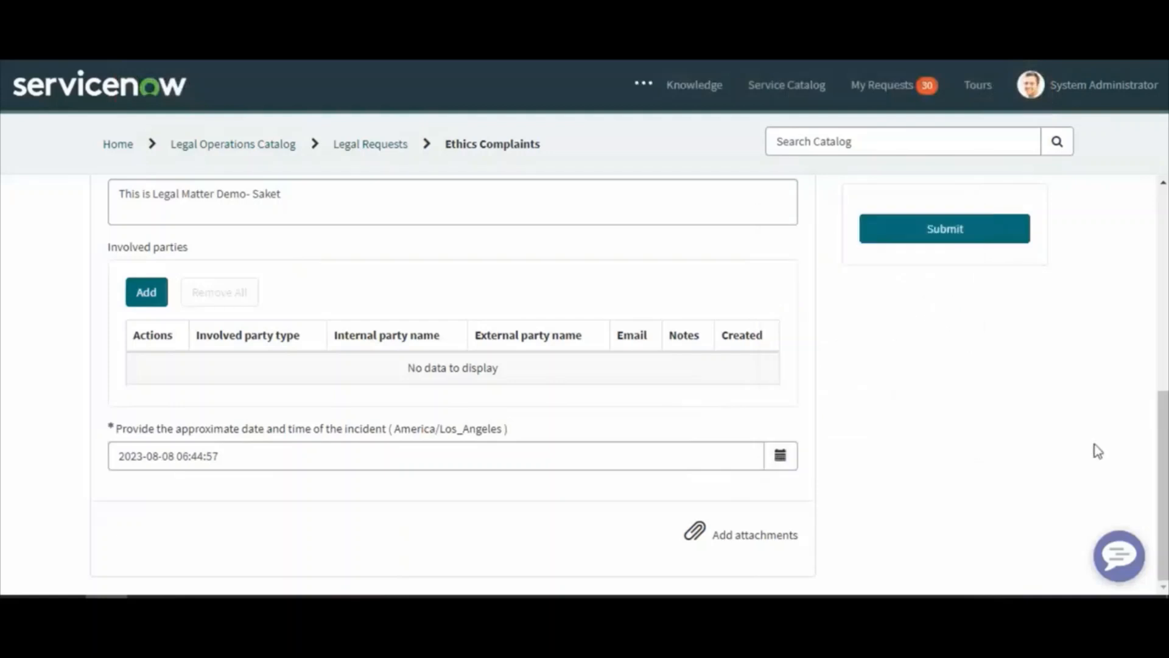
left_click(960, 234)
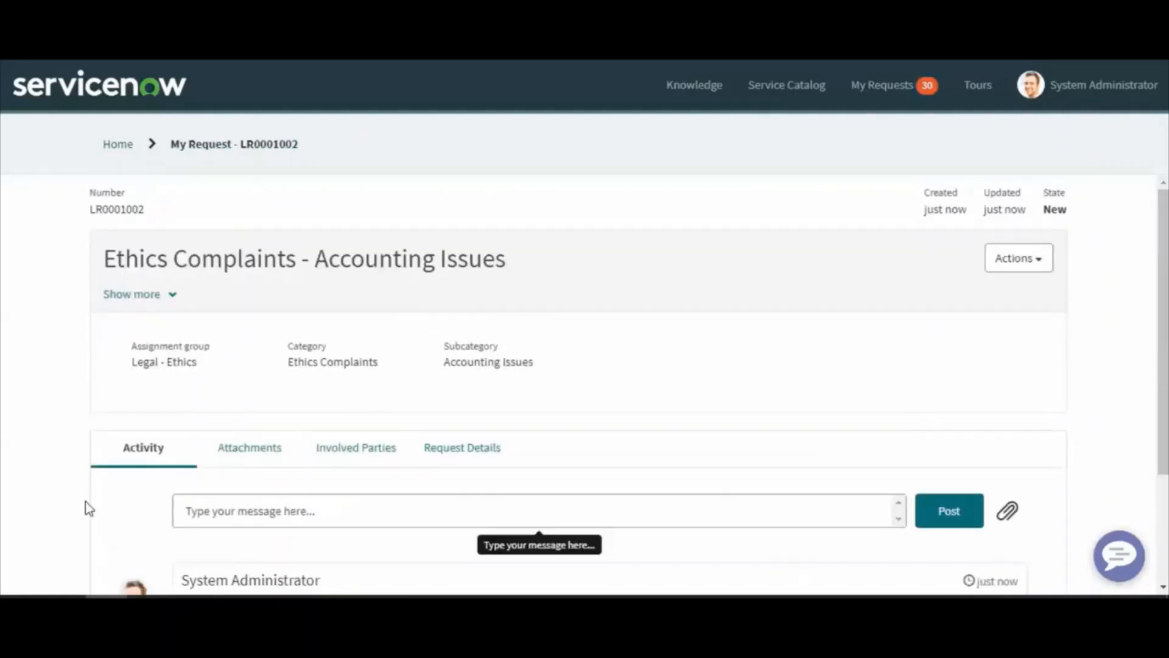
Copy the request number LR0001002 from the activity entry of the new ethics complaint.
scroll(86, 502, "down", 3)
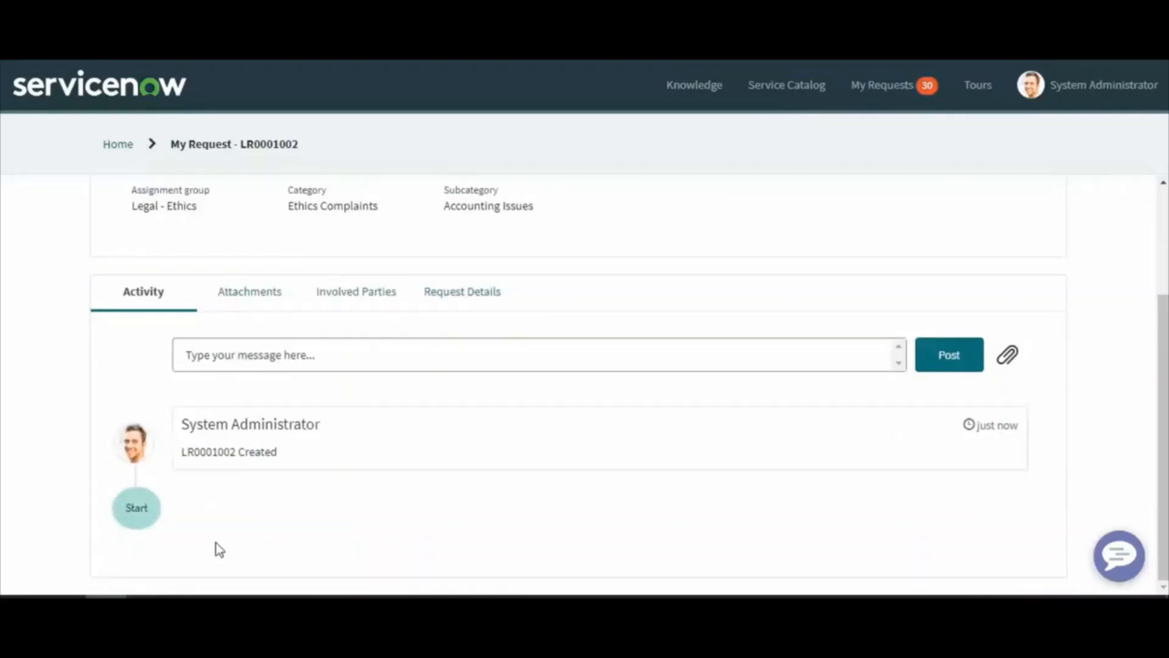
left_click_drag(324, 428, 162, 423)
double_click(194, 458)
key("ctrl+c")
Check the assignment group, category and subcategory of the submitted ethics complaint on its portal page.
scroll(195, 456, "up", 3)
left_click_drag(209, 367, 120, 367)
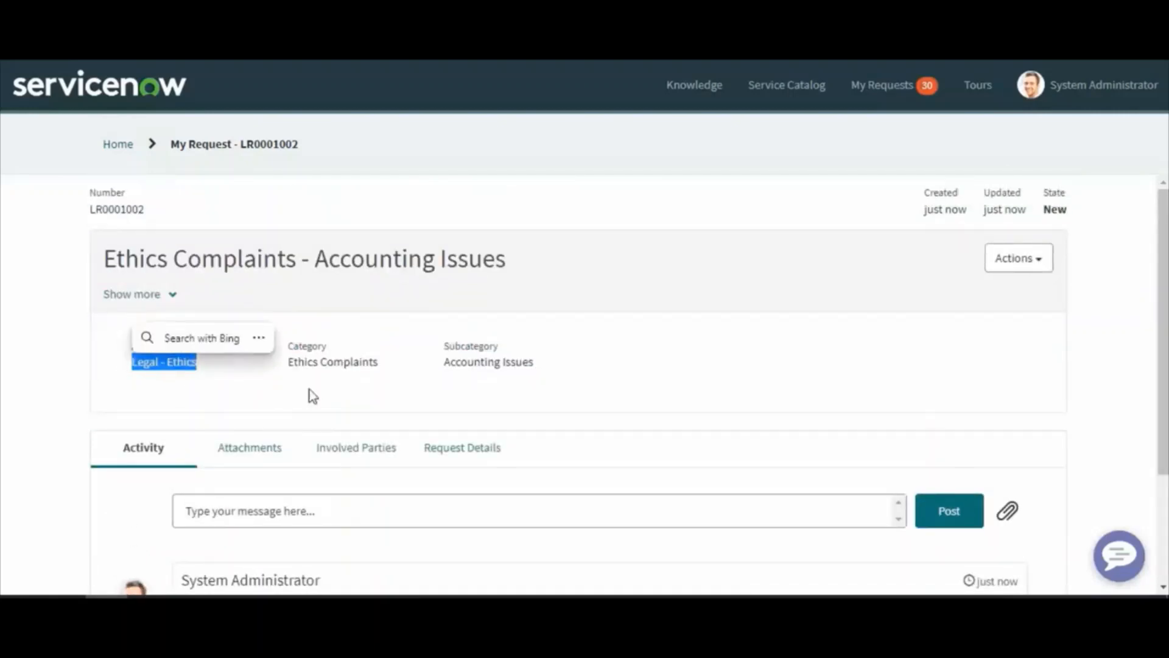
left_click_drag(393, 368, 277, 369)
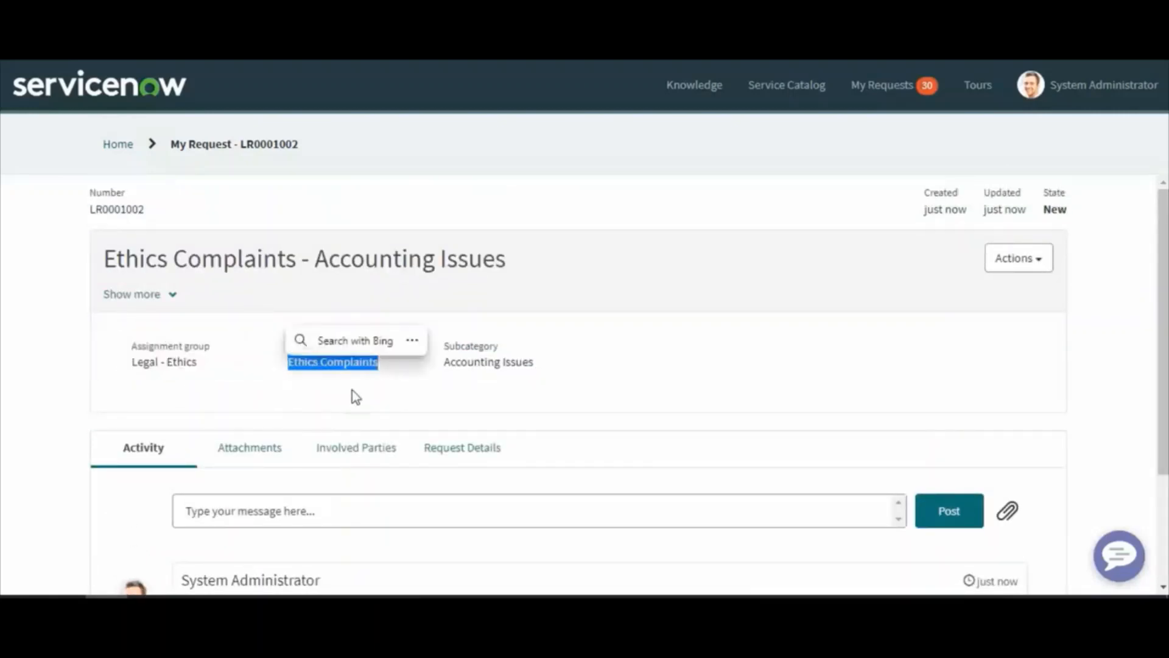
left_click(412, 384)
left_click_drag(525, 368, 408, 363)
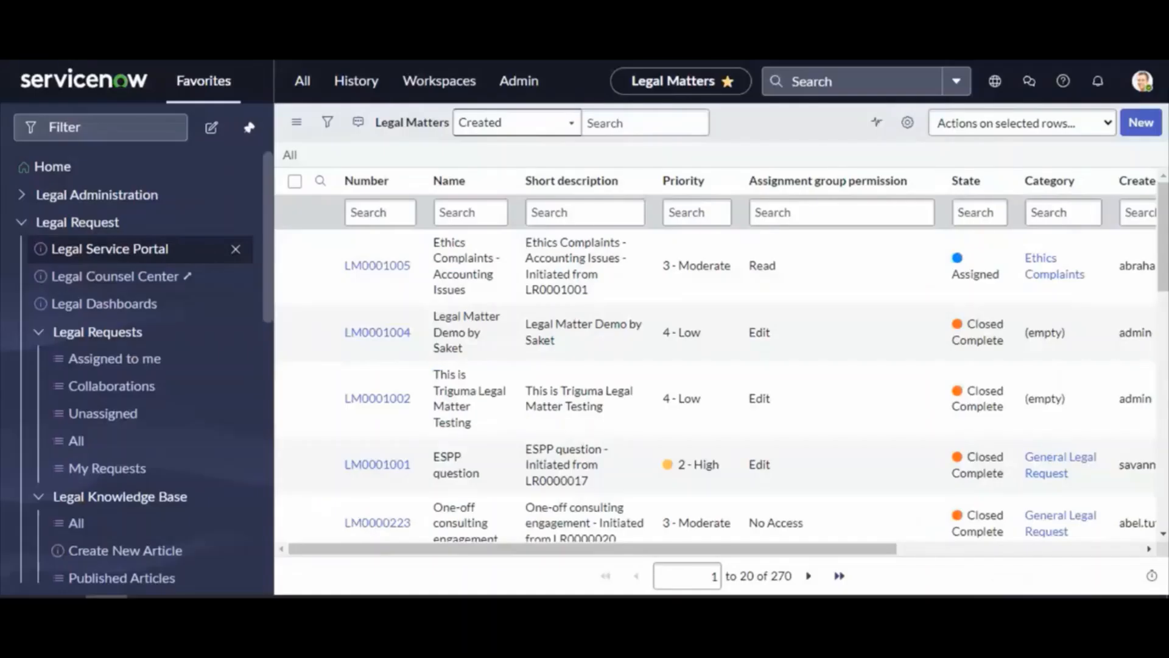
Switch to the ServiceNow backend, search globally for LR0001002 and open the matching Ethics Complaints record.
left_click(844, 80)
key("ctrl+v")
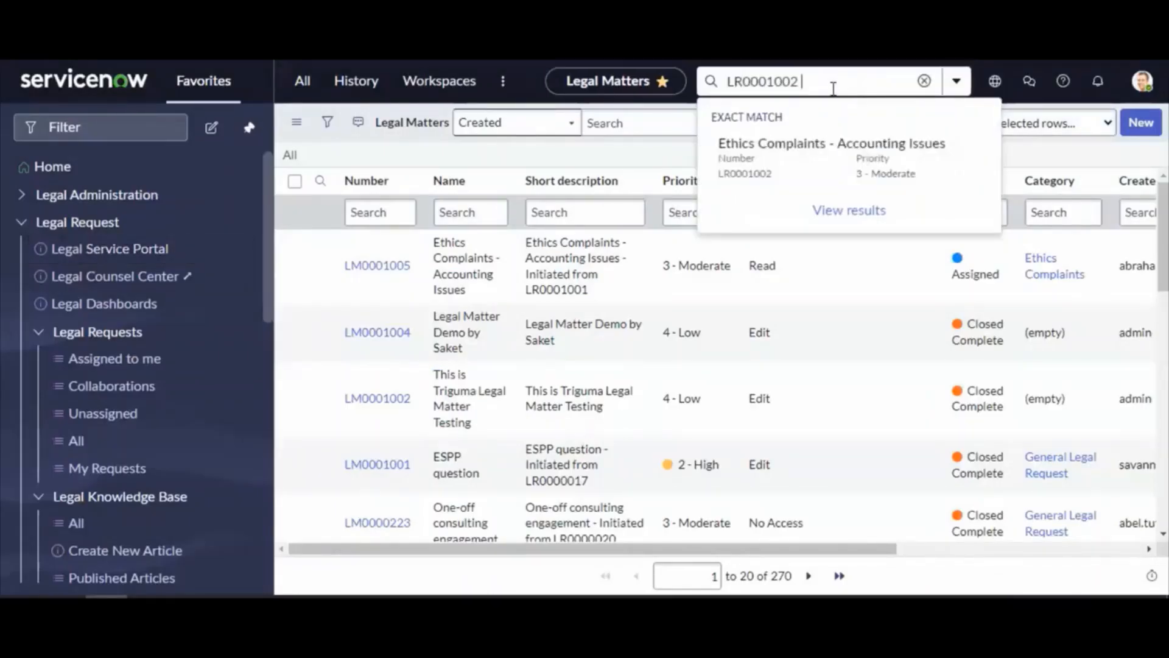
left_click(795, 145)
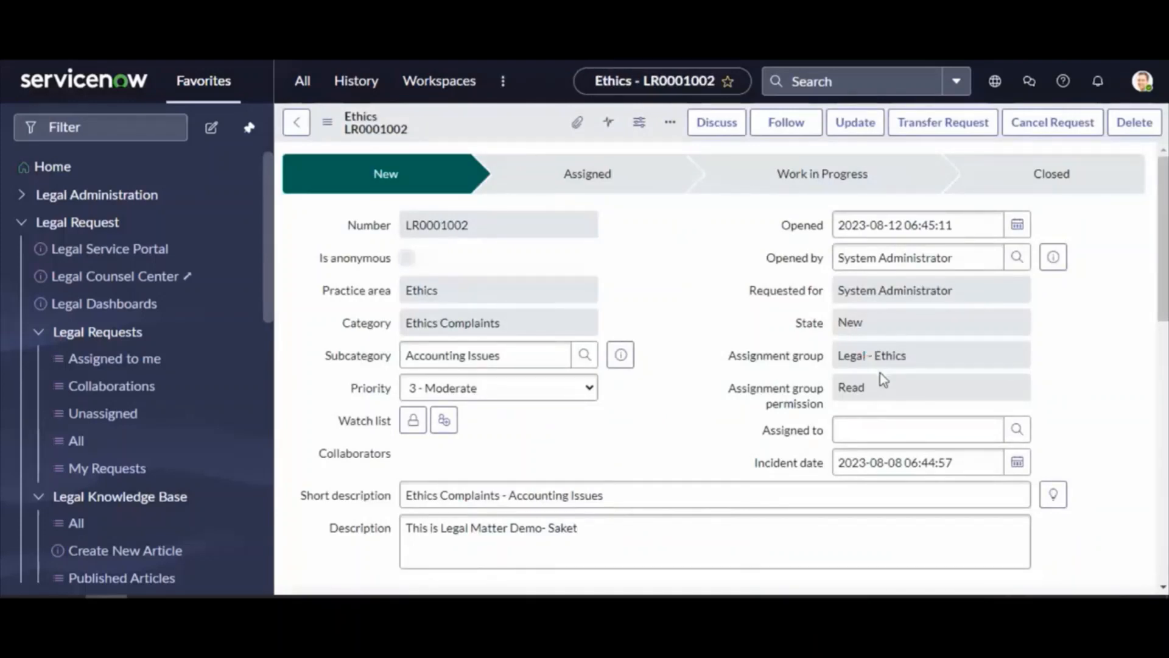
Examine the request record's assignment group, category, subcategory and notes.
left_click_drag(919, 353, 774, 364)
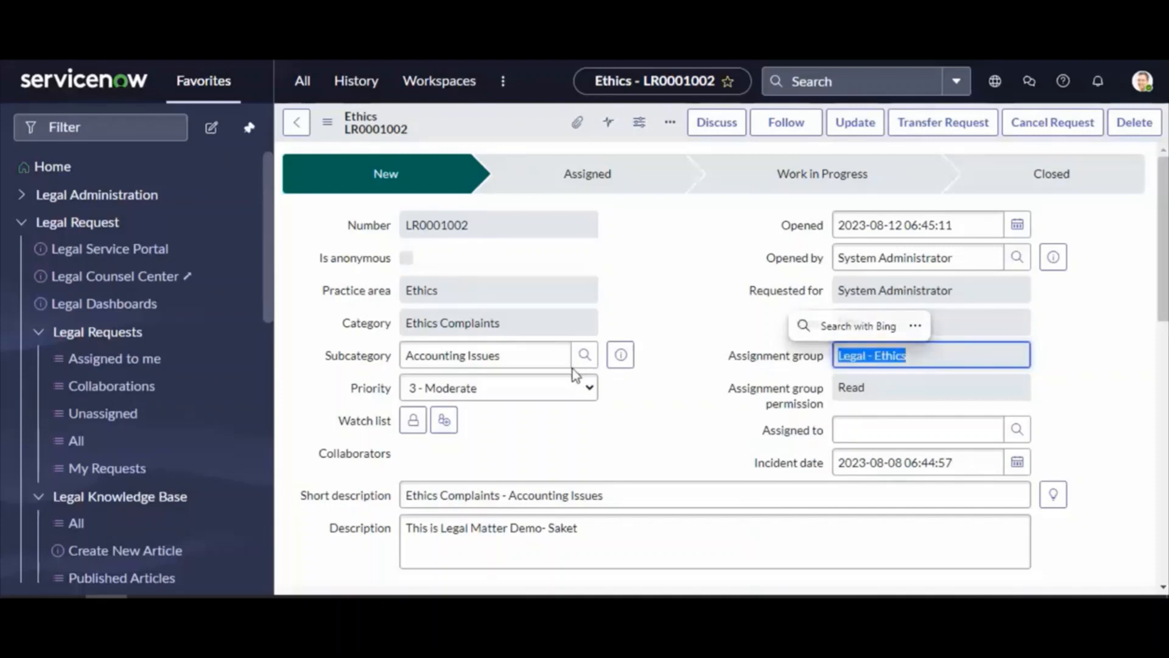
scroll(570, 372, "down", 1)
left_click_drag(527, 255, 342, 255)
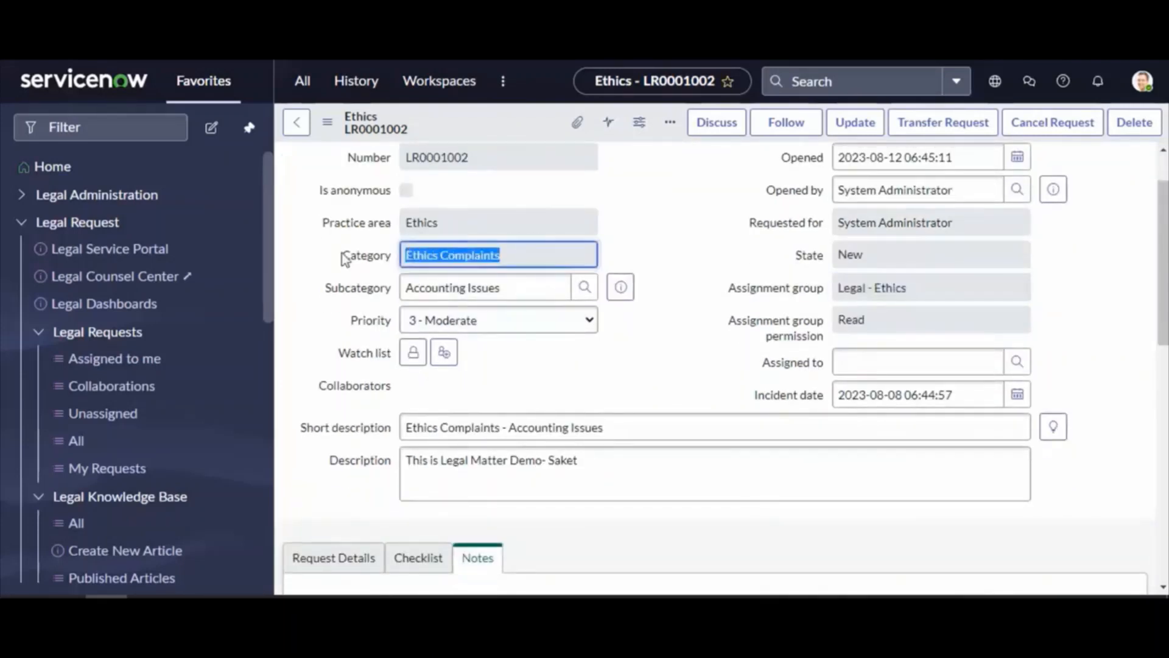
left_click_drag(531, 286, 384, 290)
scroll(587, 454, "down", 4)
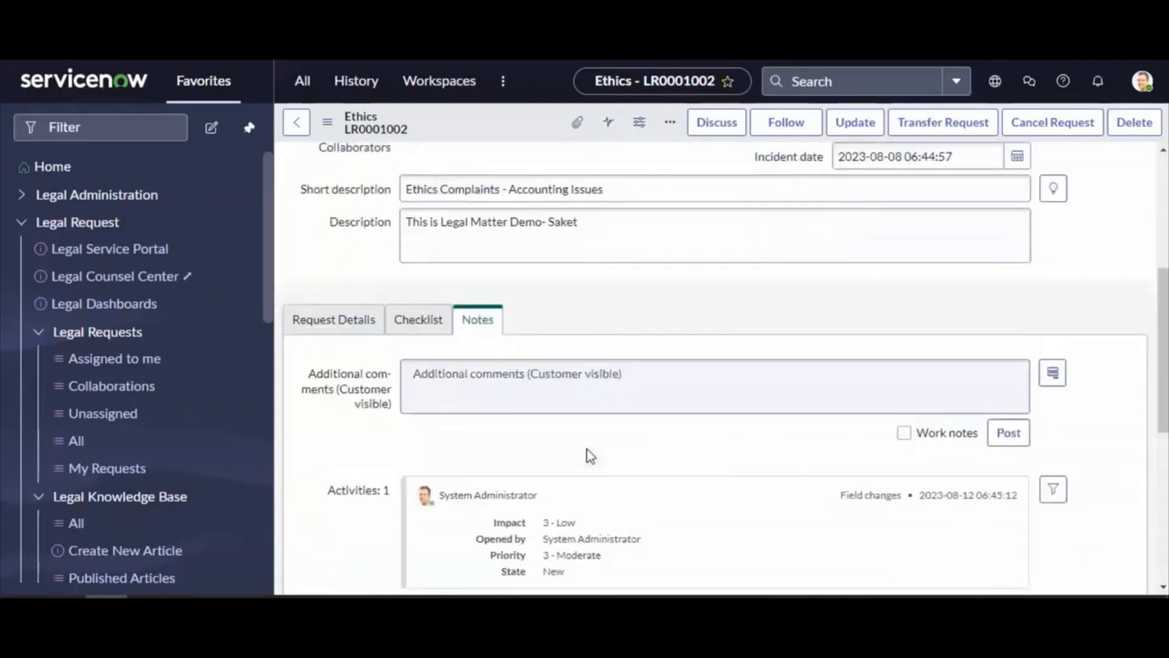
scroll(589, 455, "up", 5)
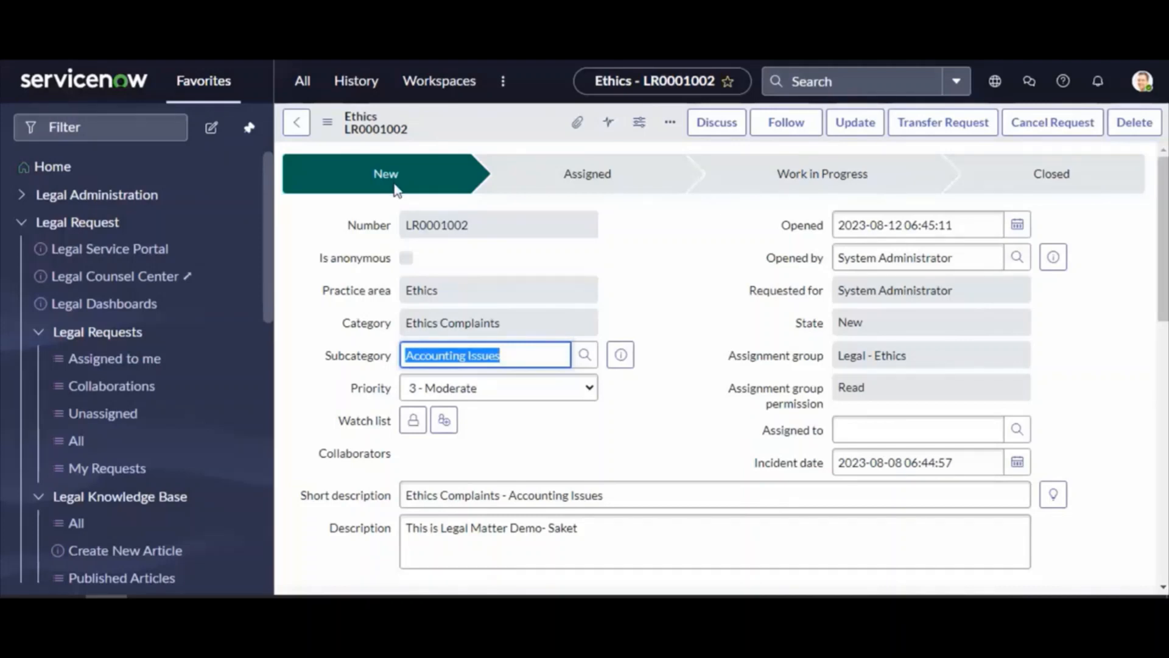
Assign request LR0001002 to the user who owns the earlier ethics matter and save the record.
left_click(1018, 430)
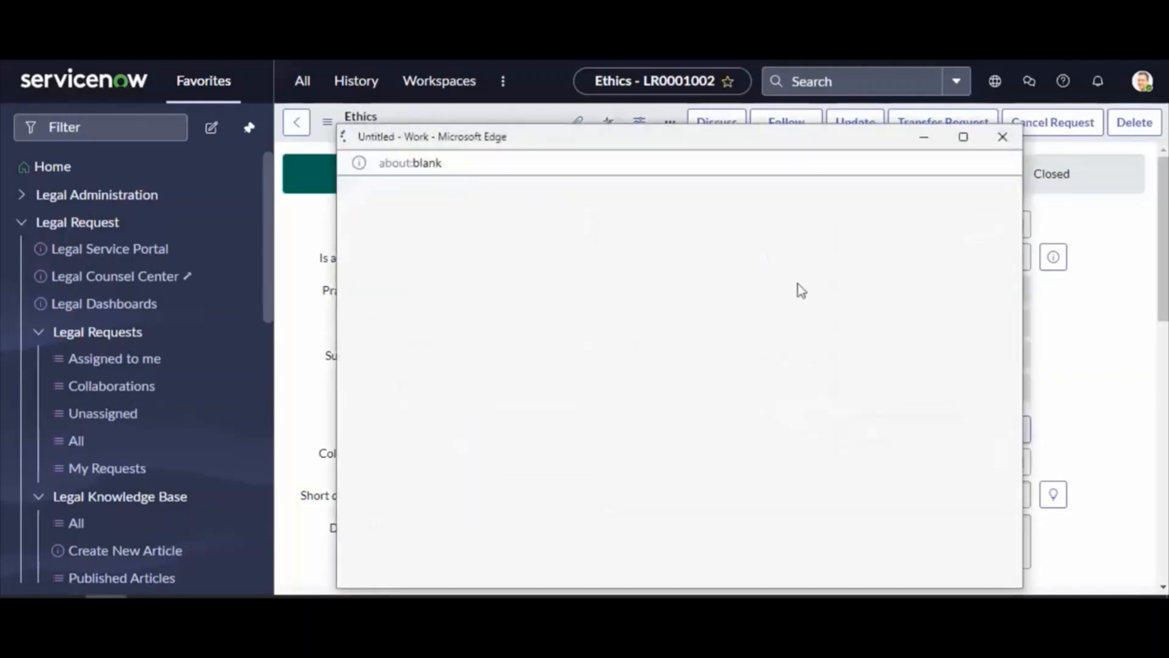
left_click(452, 323)
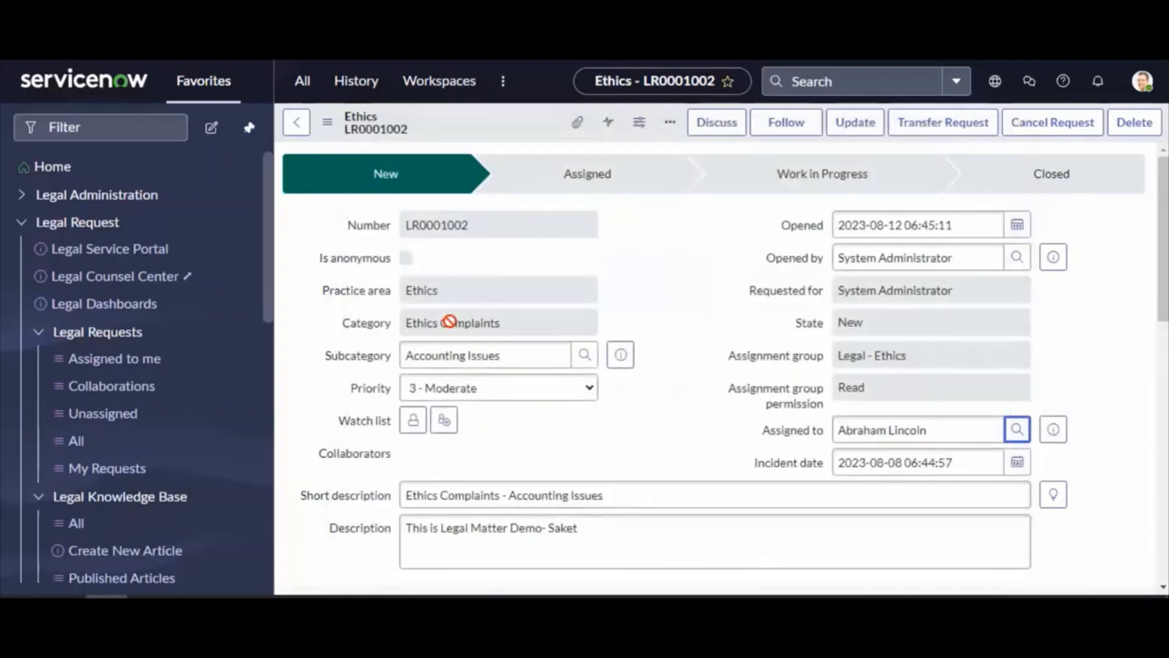
left_click(814, 432)
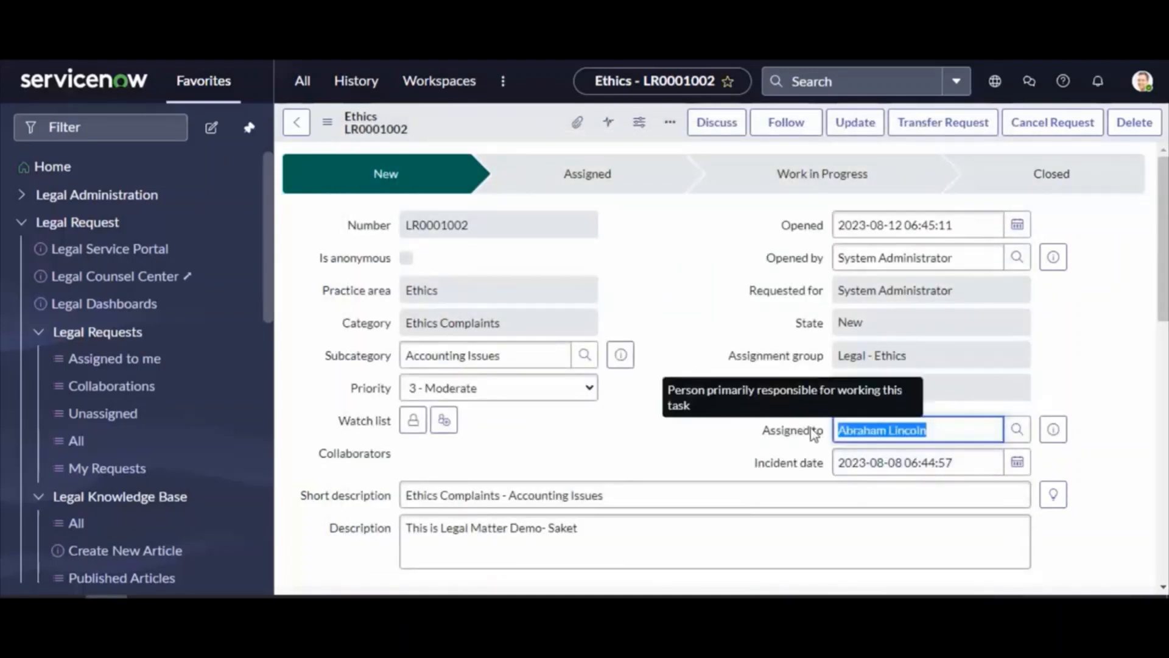
left_click(655, 269)
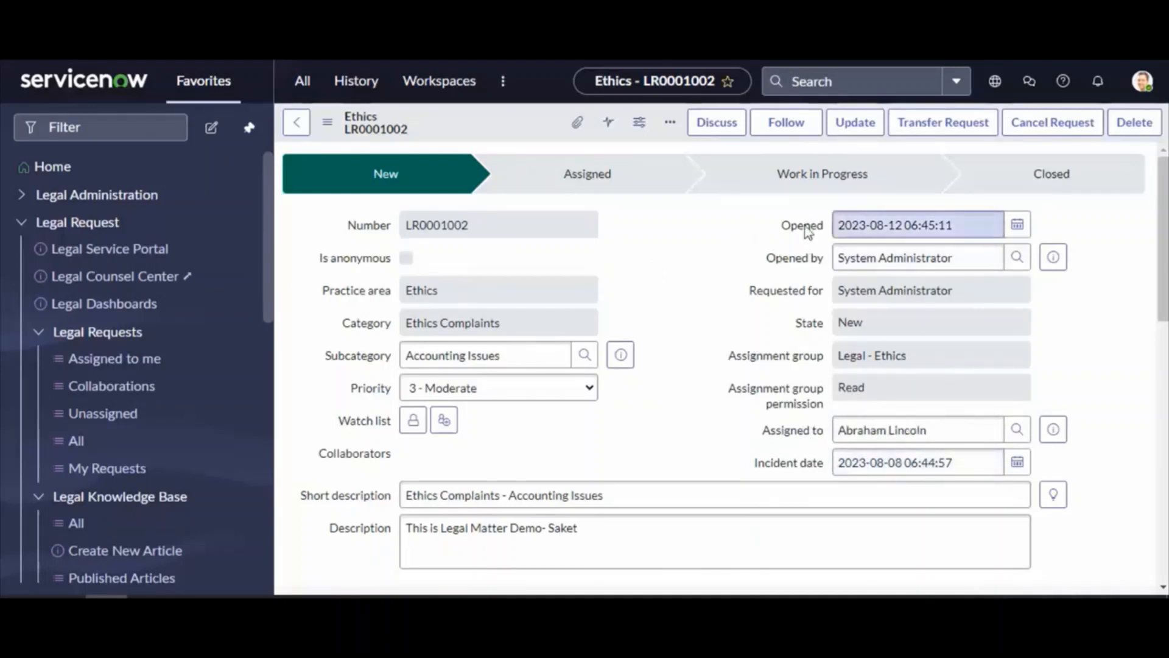
left_click(855, 125)
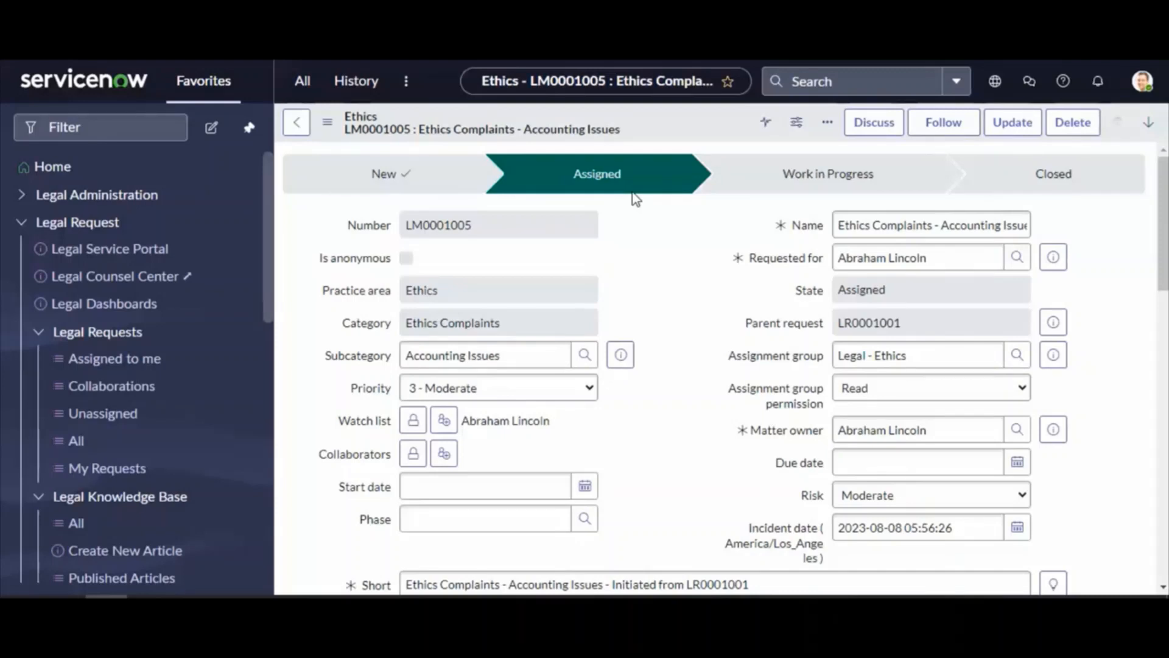
Impersonate the user to whom the ethics request was assigned.
left_click(1142, 81)
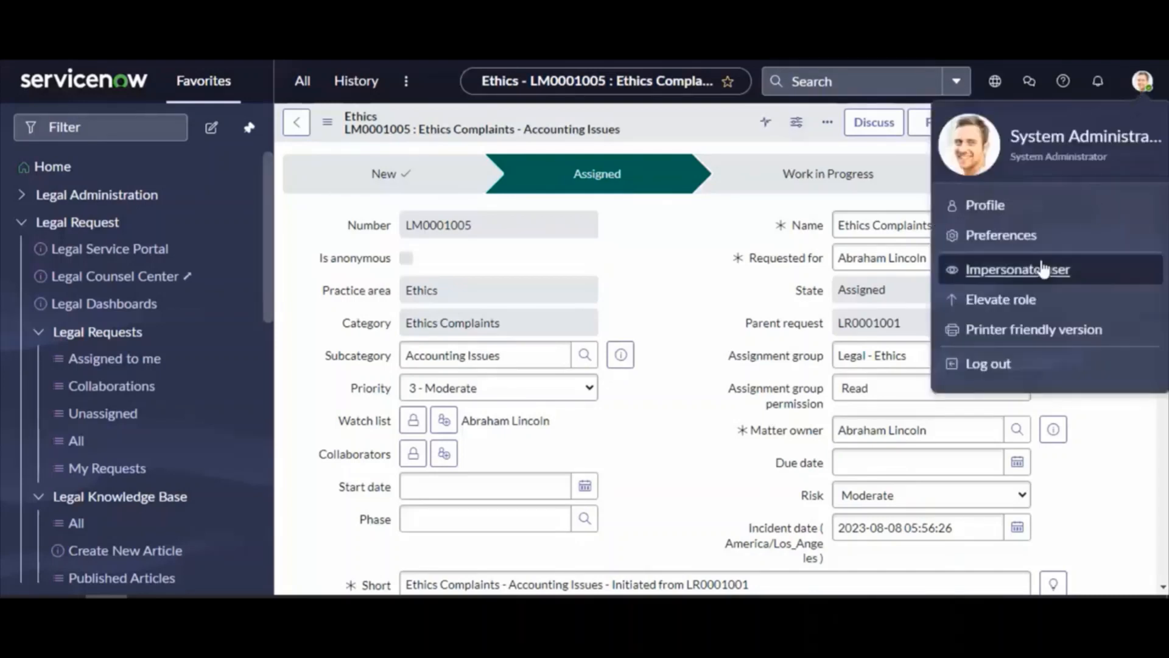
left_click(999, 273)
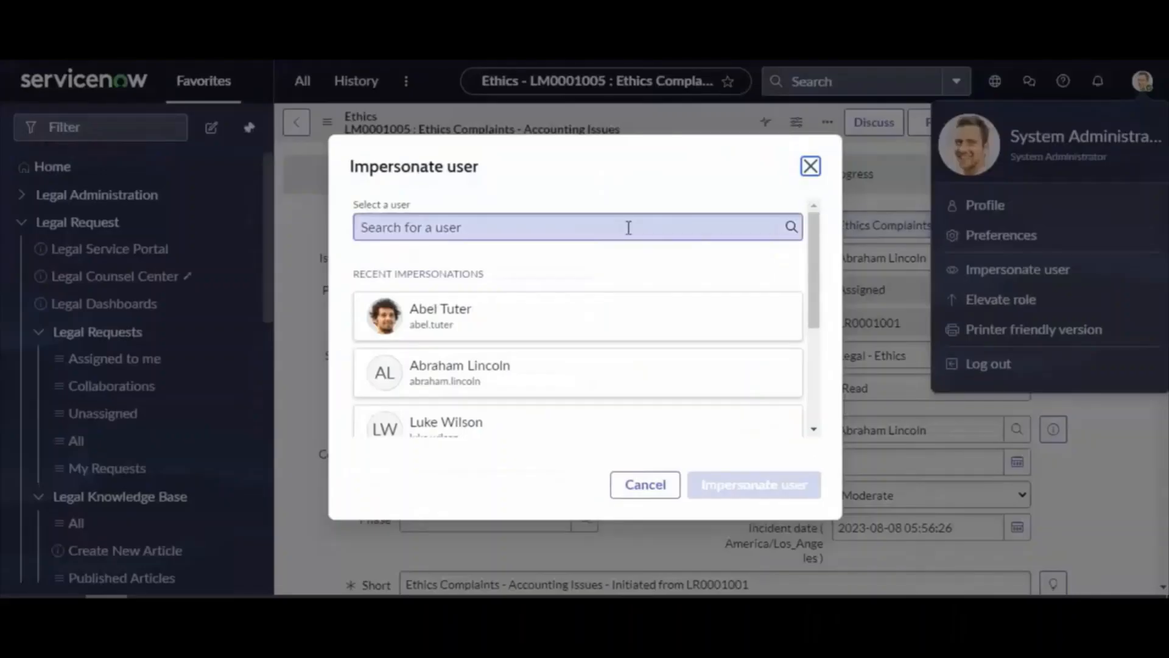
left_click(576, 232)
type("Abraham Lincoln")
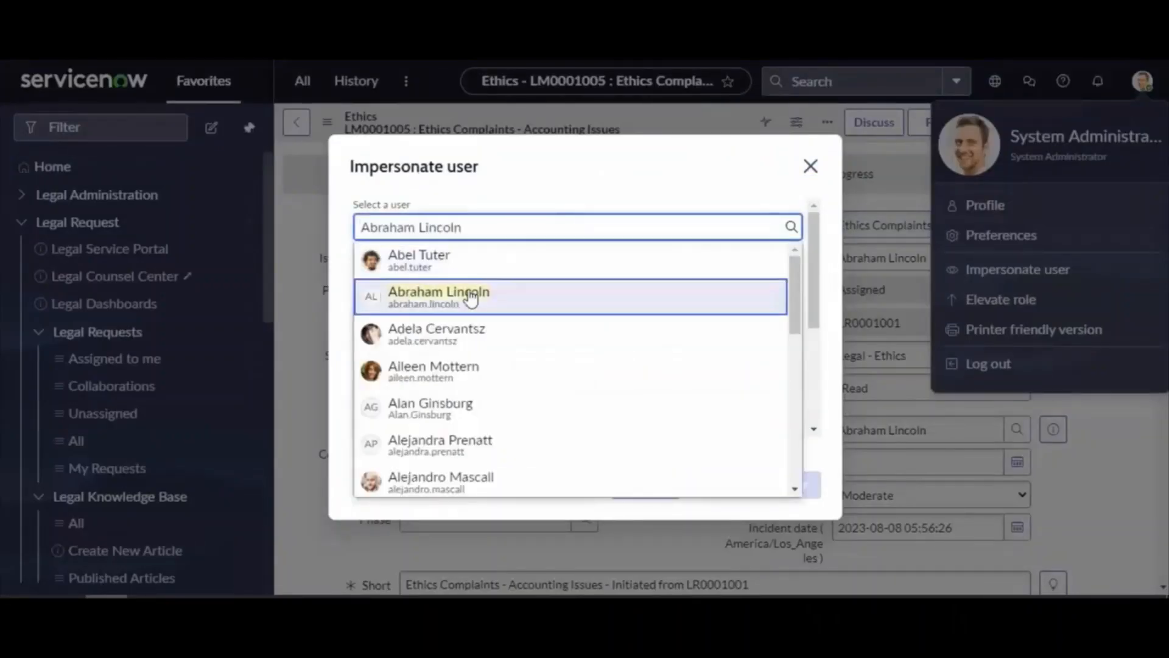
left_click(451, 261)
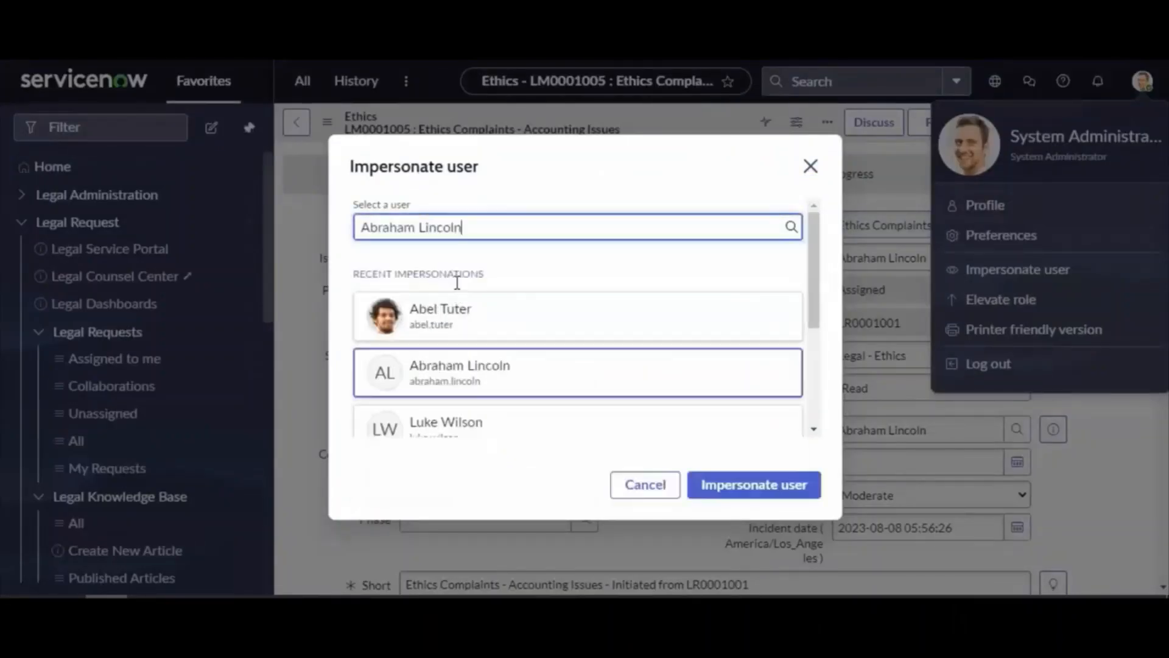
left_click(716, 490)
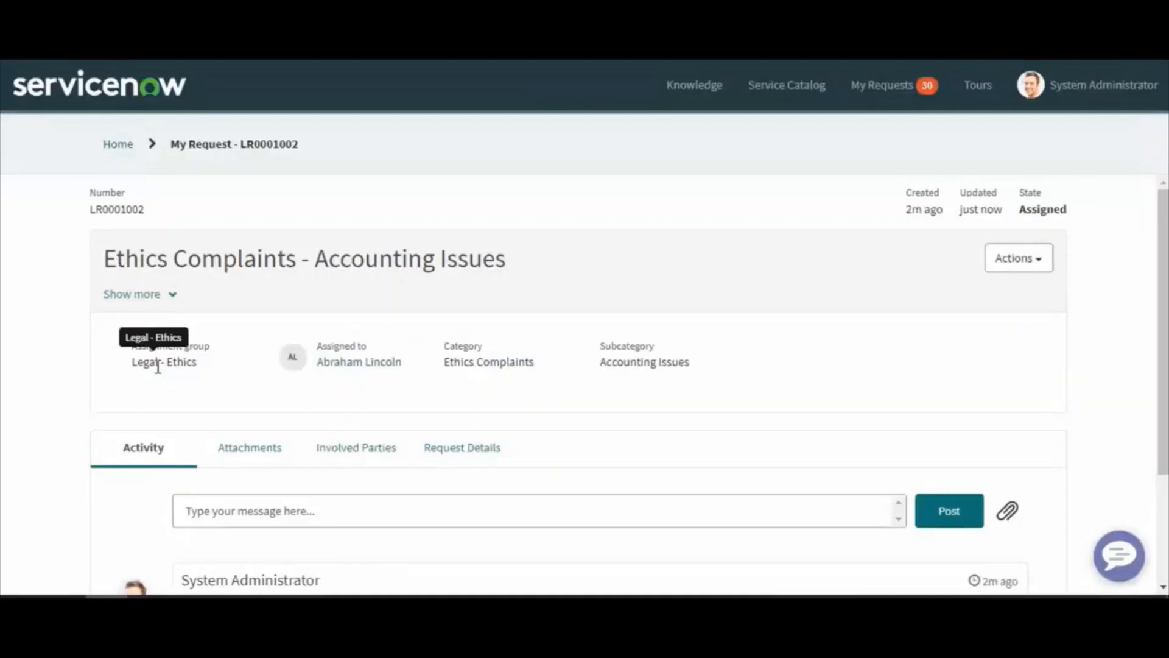
Check the updated assignment details and activity of request LR0001002 in the Legal Portal.
double_click(152, 363)
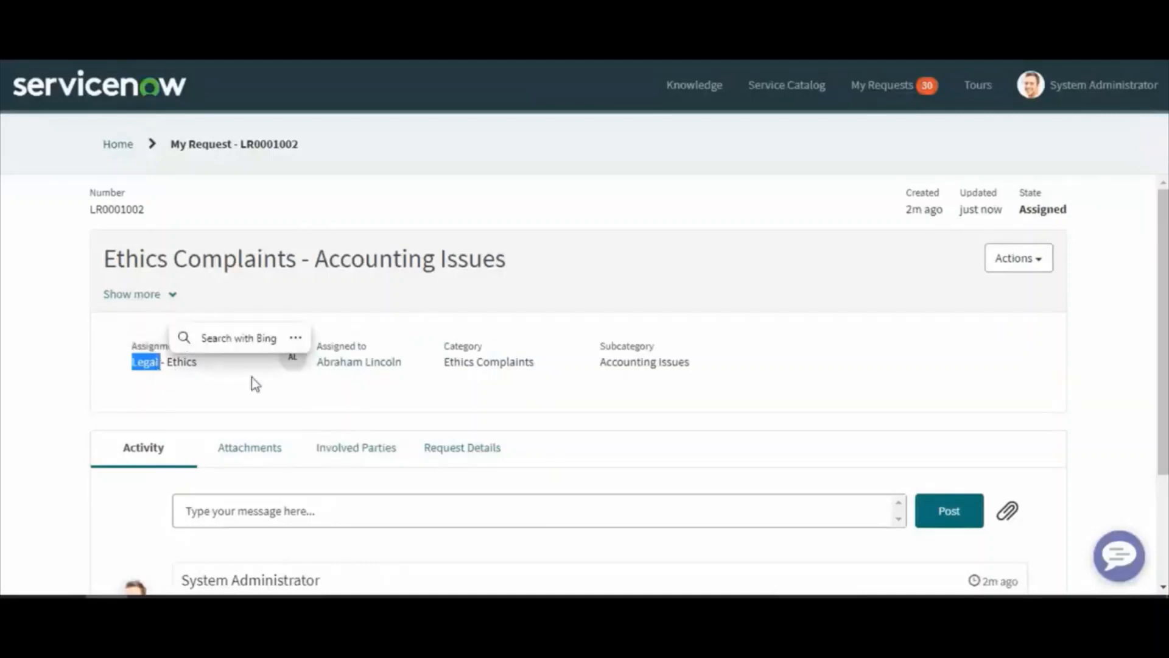
scroll(295, 463, "down", 3)
double_click(209, 451)
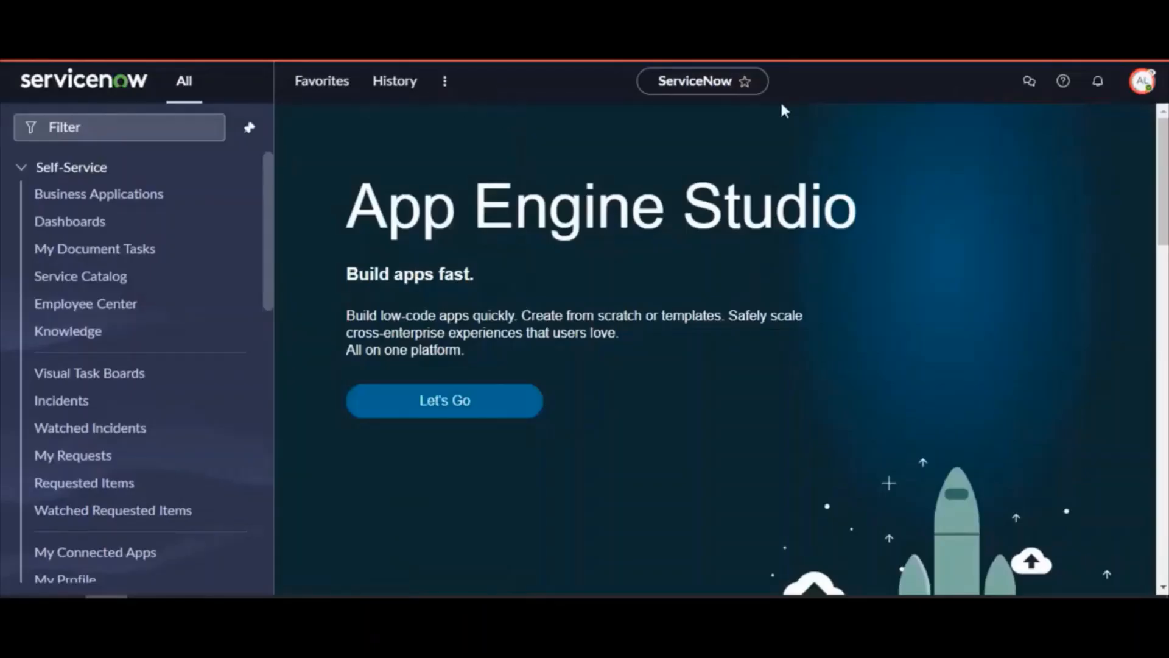
Filter the navigator by "legal", list the legal requests assigned to the impersonated user and open LR0001002.
left_click(101, 130)
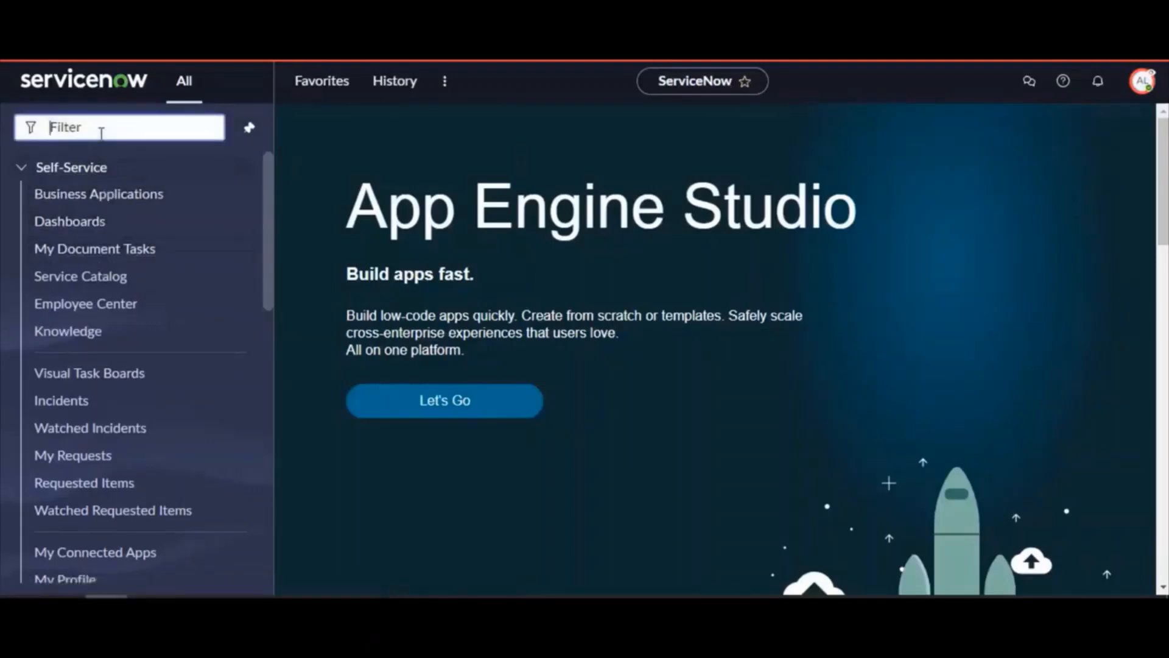
type("legal")
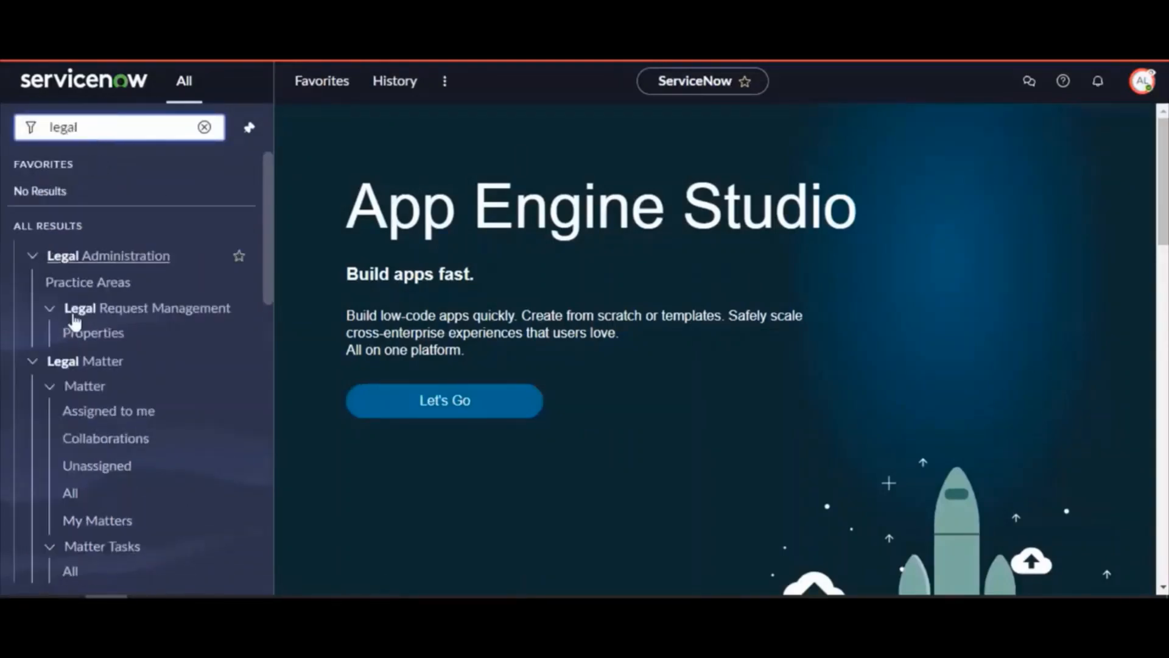
scroll(78, 354, "down", 4)
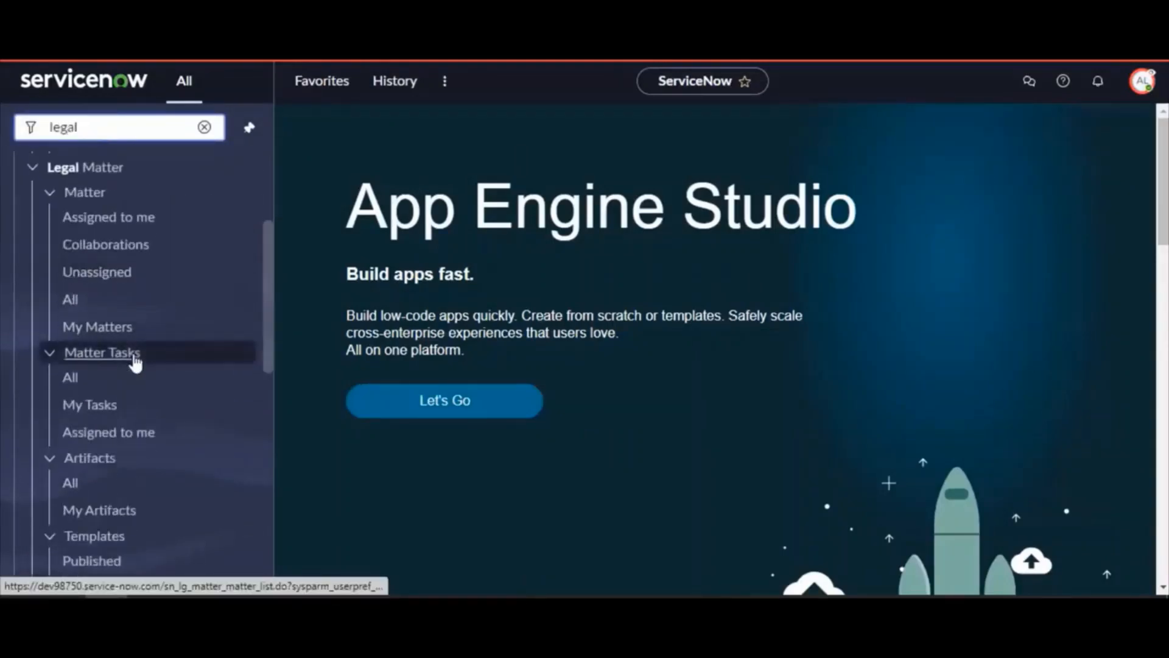
left_click(32, 168)
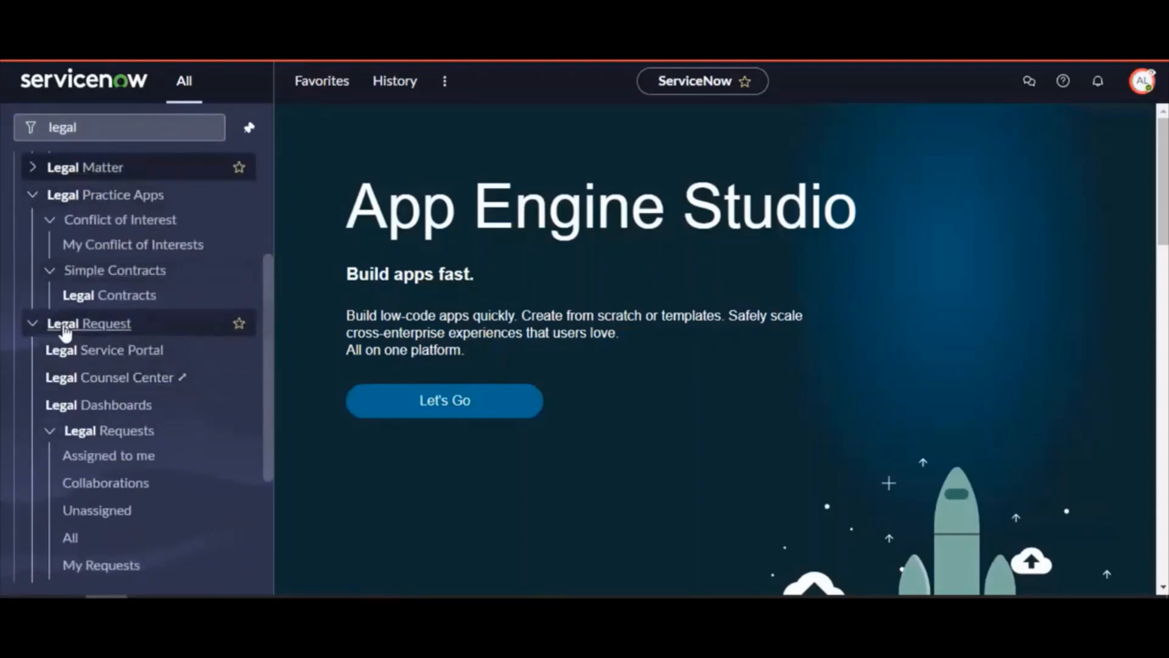
scroll(85, 436, "down", 3)
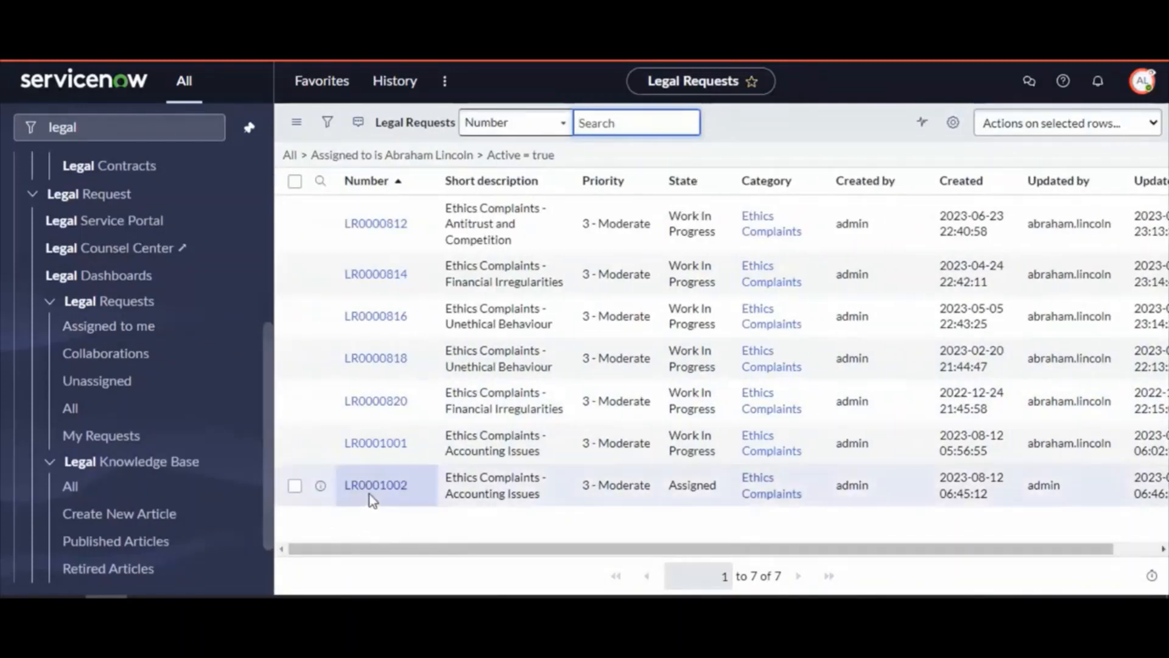
left_click(371, 491)
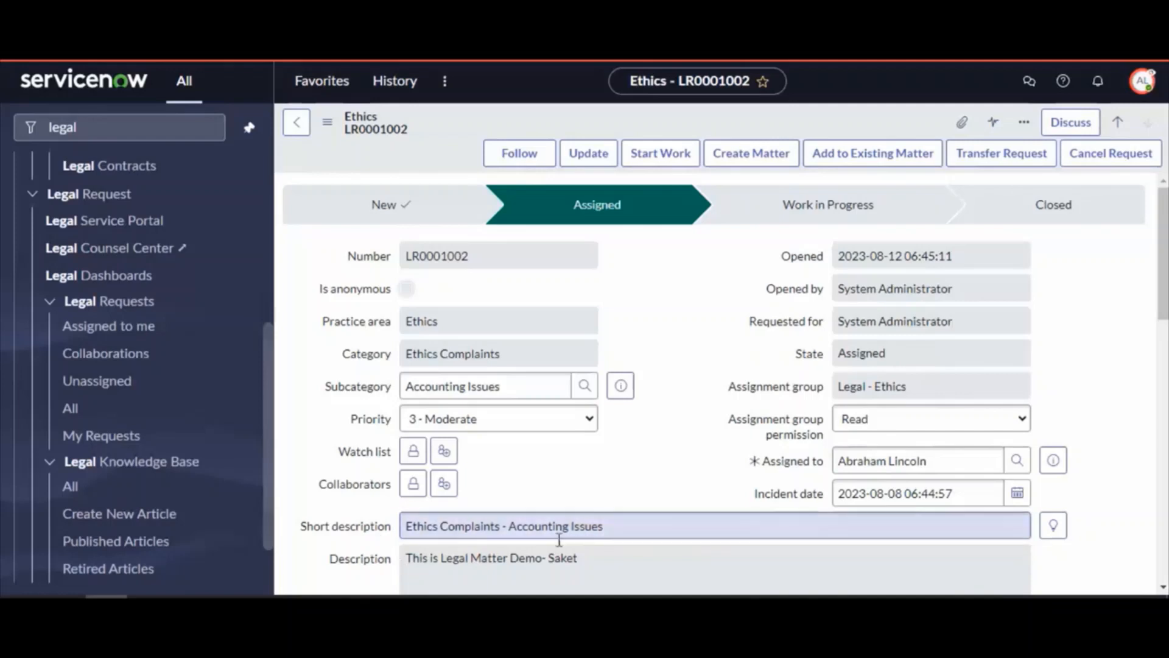
Examine the Legal Matters and Approvers related lists of request LR0001002.
scroll(596, 443, "down", 6)
scroll(596, 443, "down", 10)
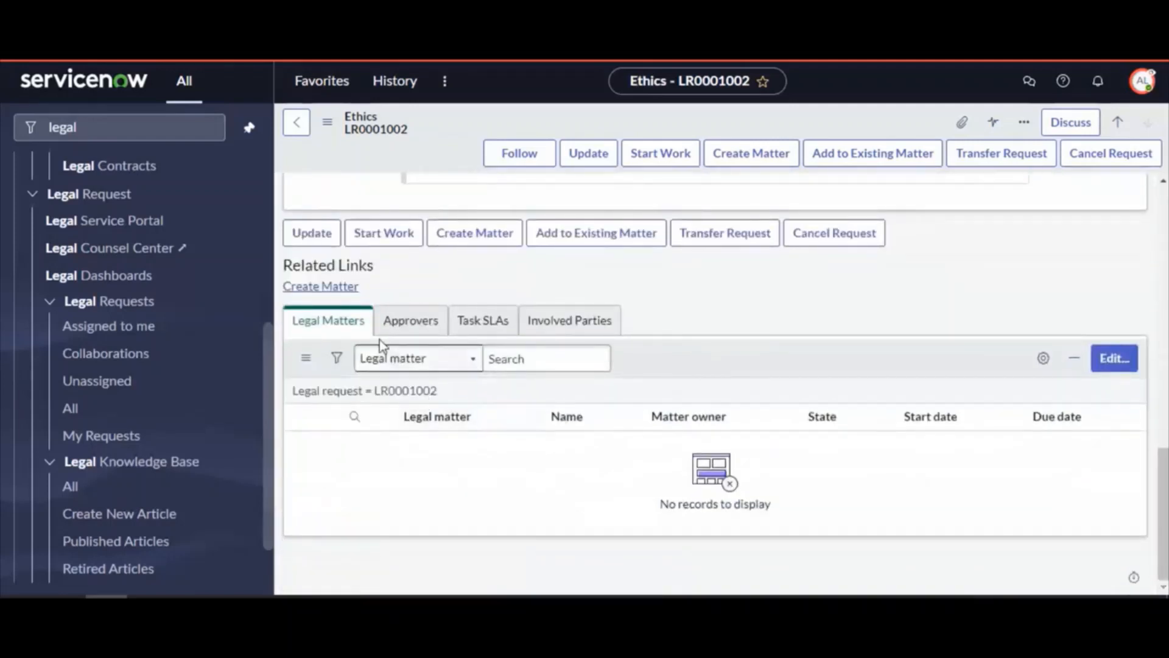
left_click(413, 329)
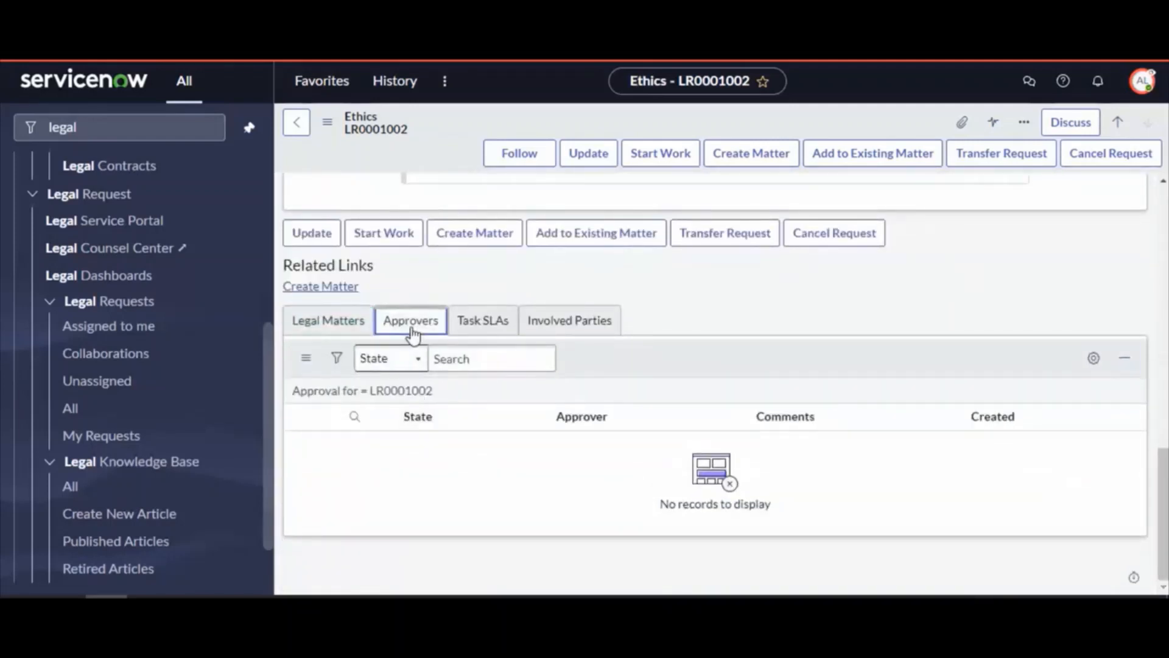
left_click(317, 328)
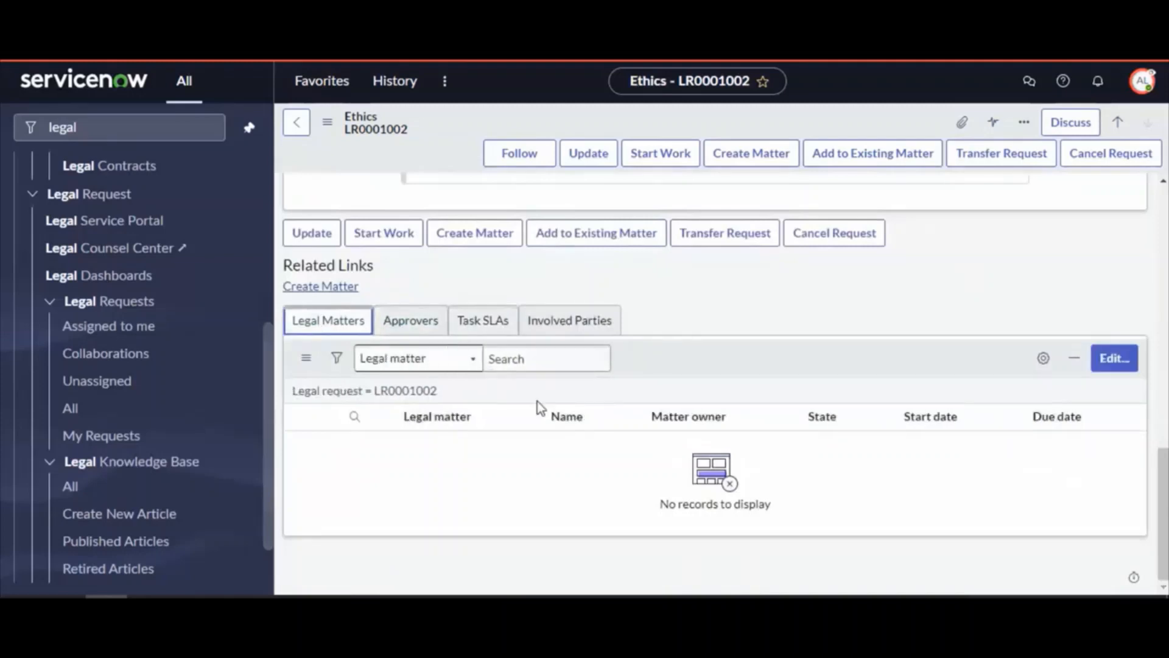
scroll(538, 407, "up", 10)
scroll(544, 405, "up", 5)
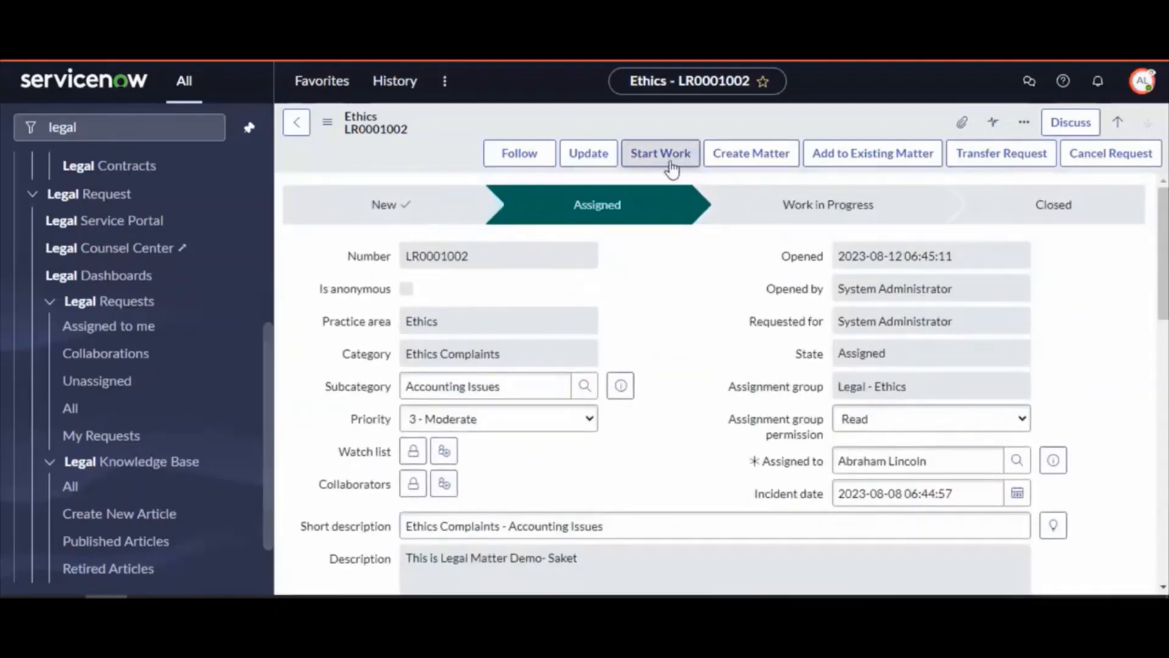
Start work on request LR0001002 and review its new stage and form details.
left_click(671, 164)
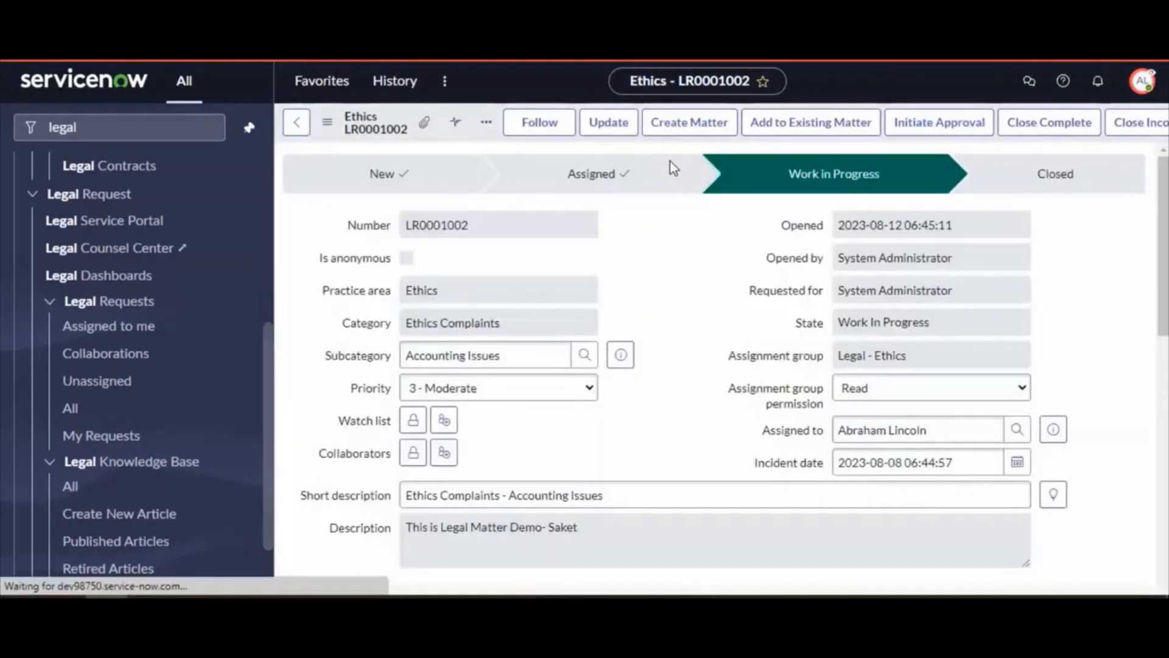
left_click_drag(887, 210, 744, 207)
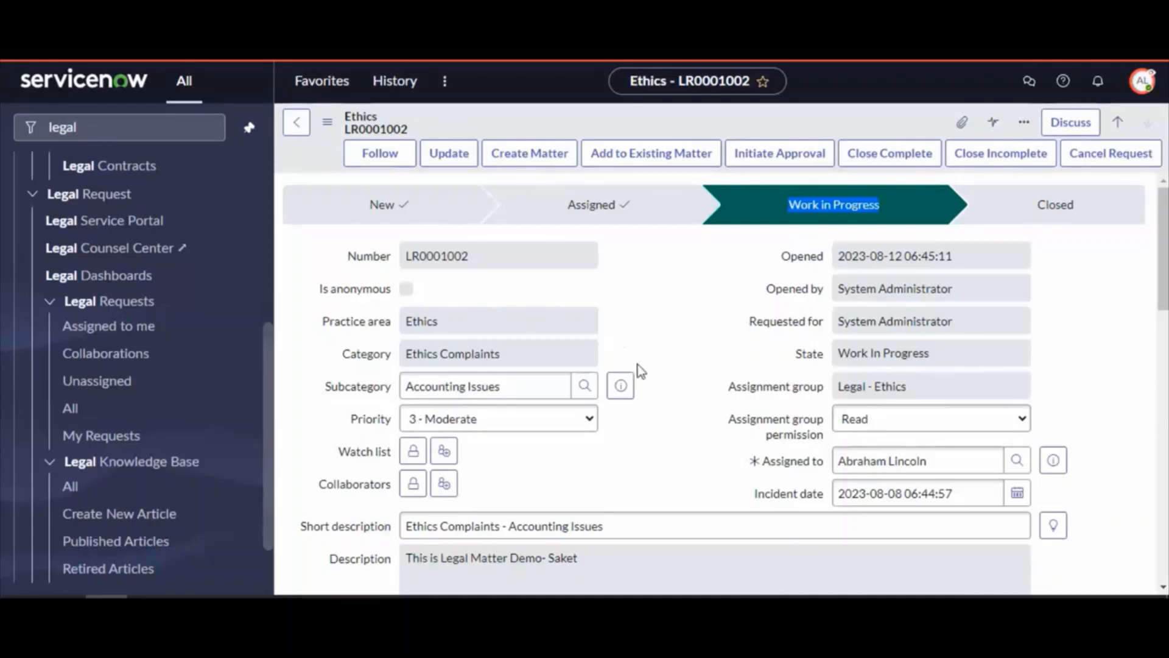
scroll(643, 373, "down", 3)
scroll(648, 383, "up", 3)
Initiate an approval of request LR0001002 by User, selecting the approver and entering the note "Kindly approve".
left_click(768, 154)
left_click(570, 312)
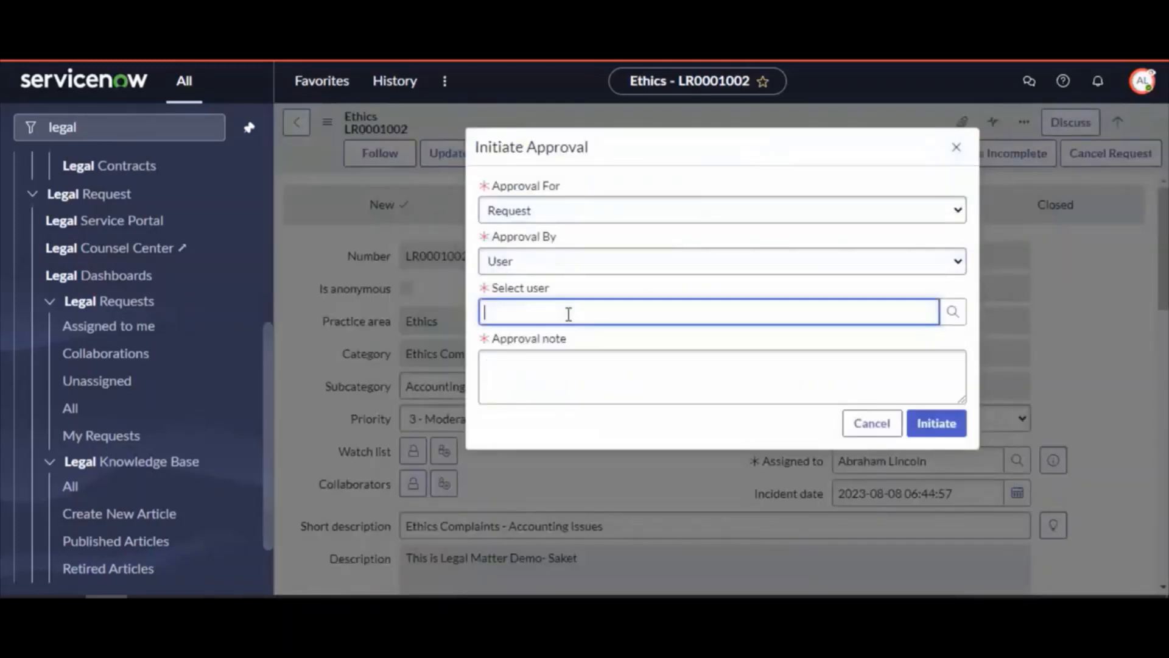
type("Abel")
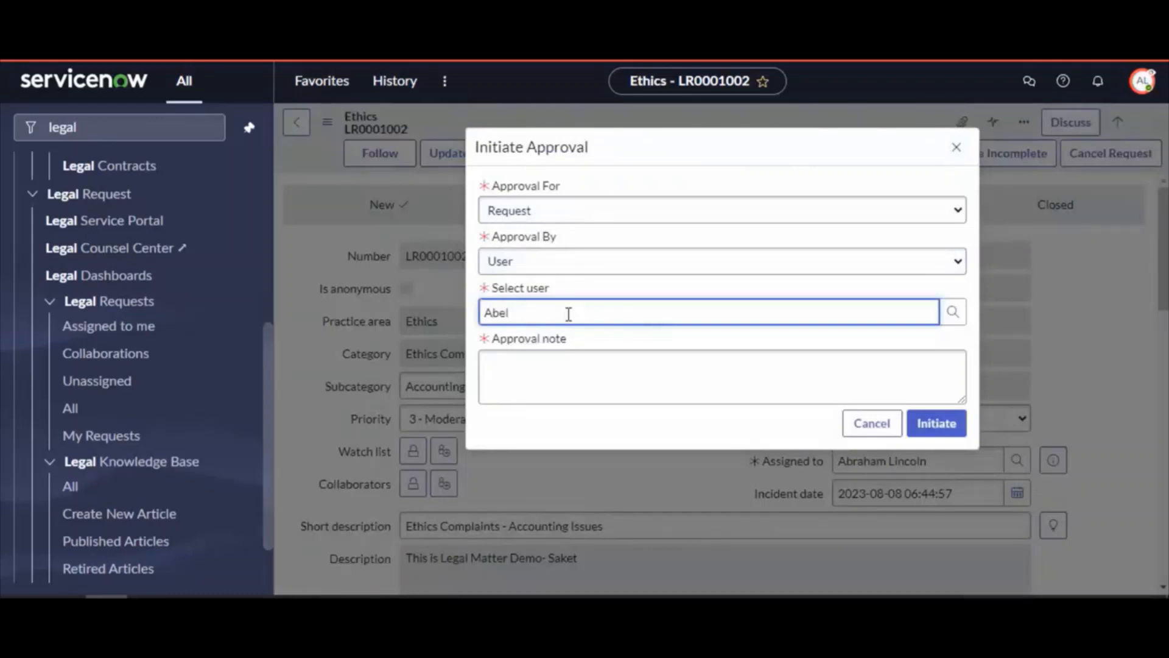
left_click(542, 362)
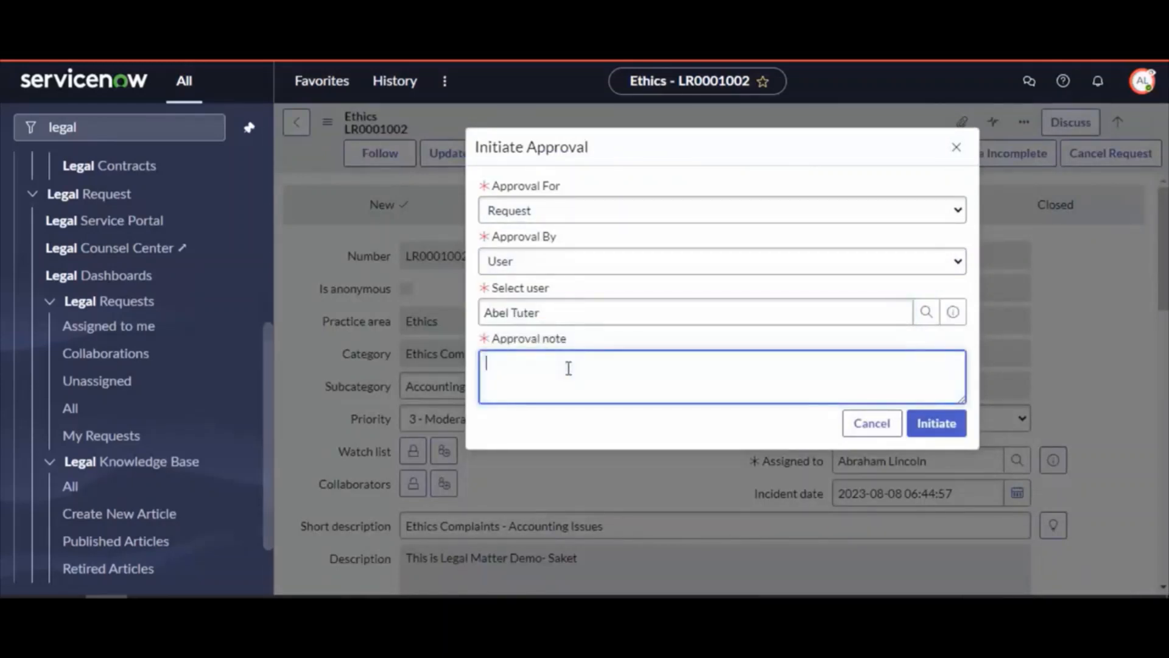
type("Kindly approve")
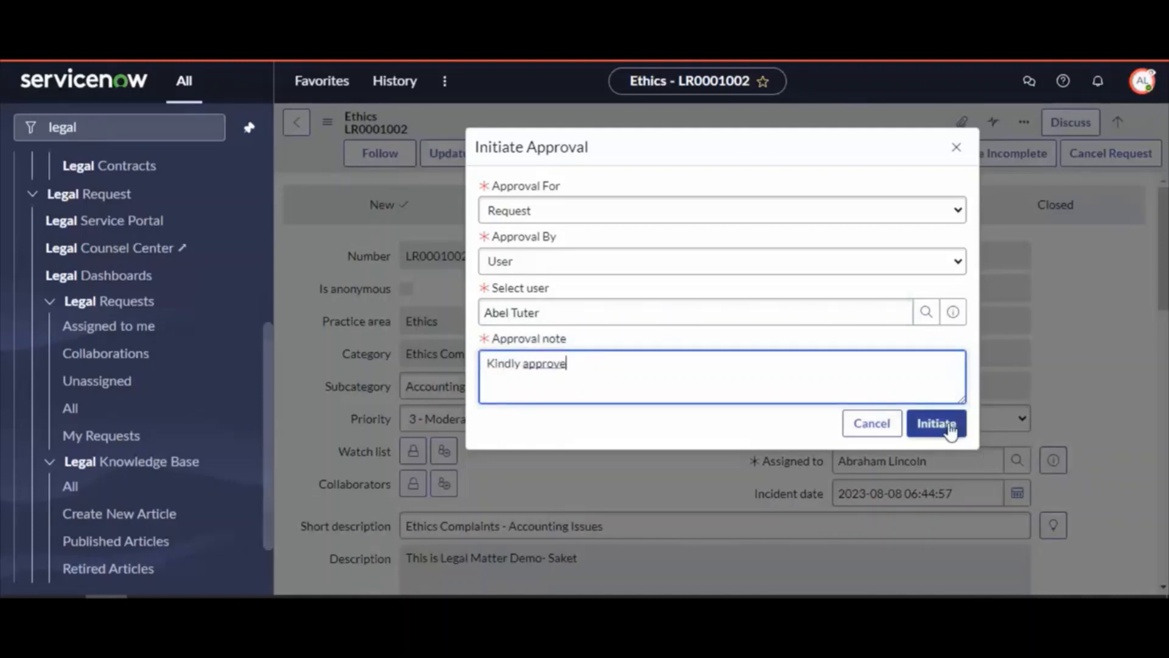
left_click(949, 426)
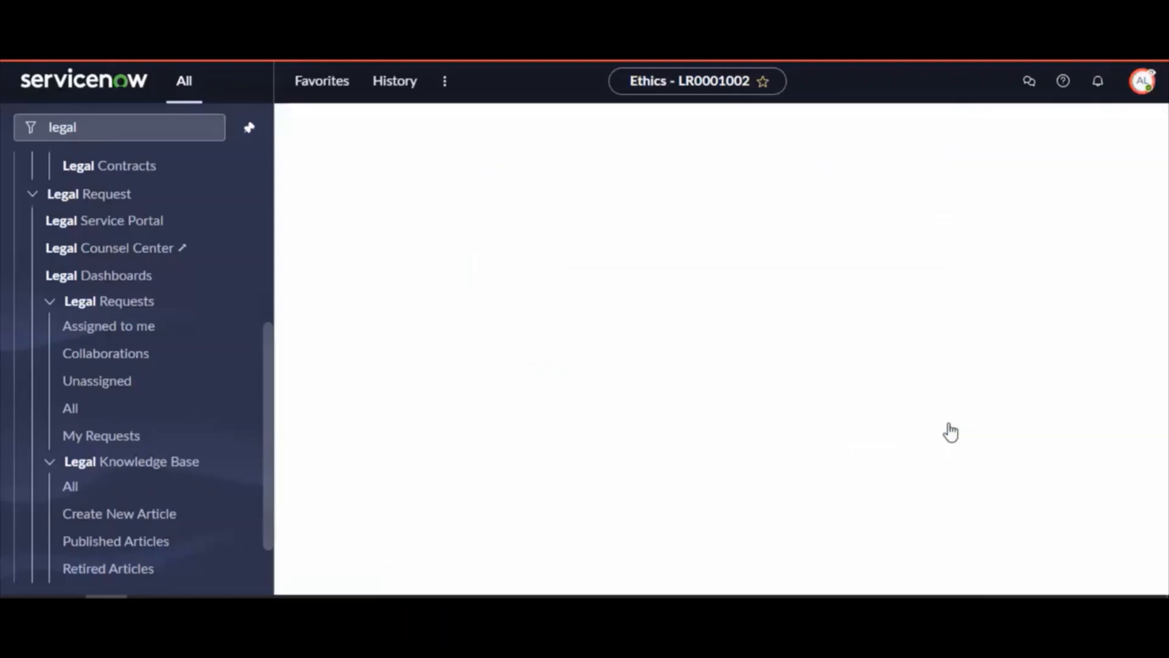
Check the new approval's state and approver in the Approvers related list, and the request's Assigned to field.
scroll(765, 390, "down", 10)
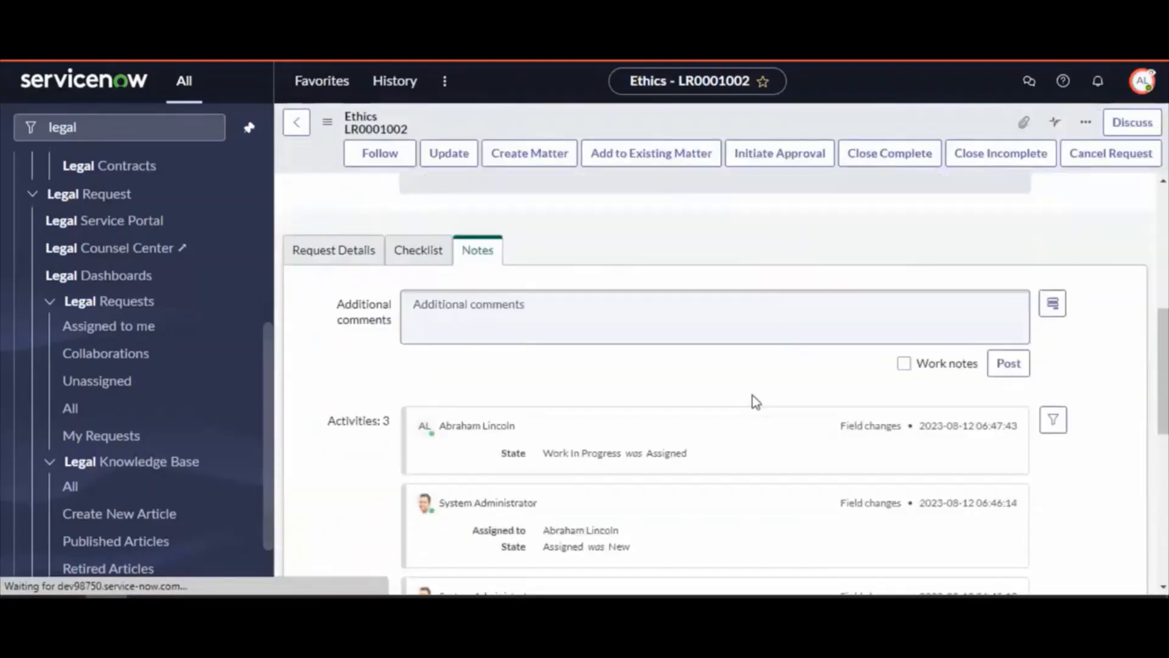
left_click(375, 332)
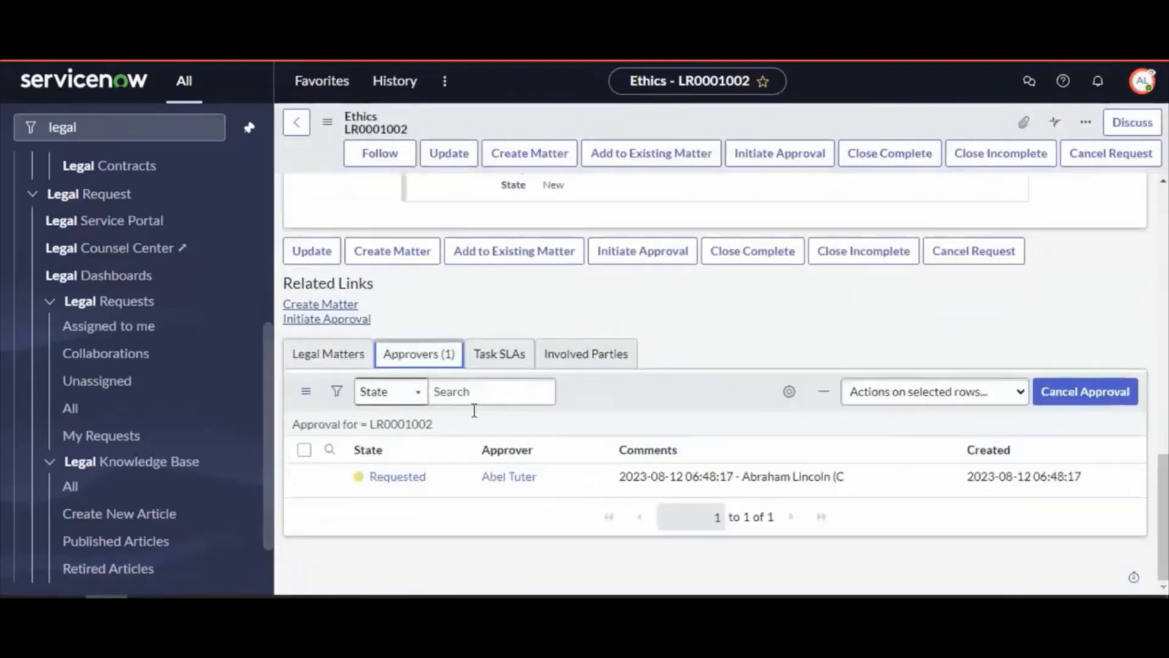
double_click(420, 477)
left_click_drag(538, 478, 481, 478)
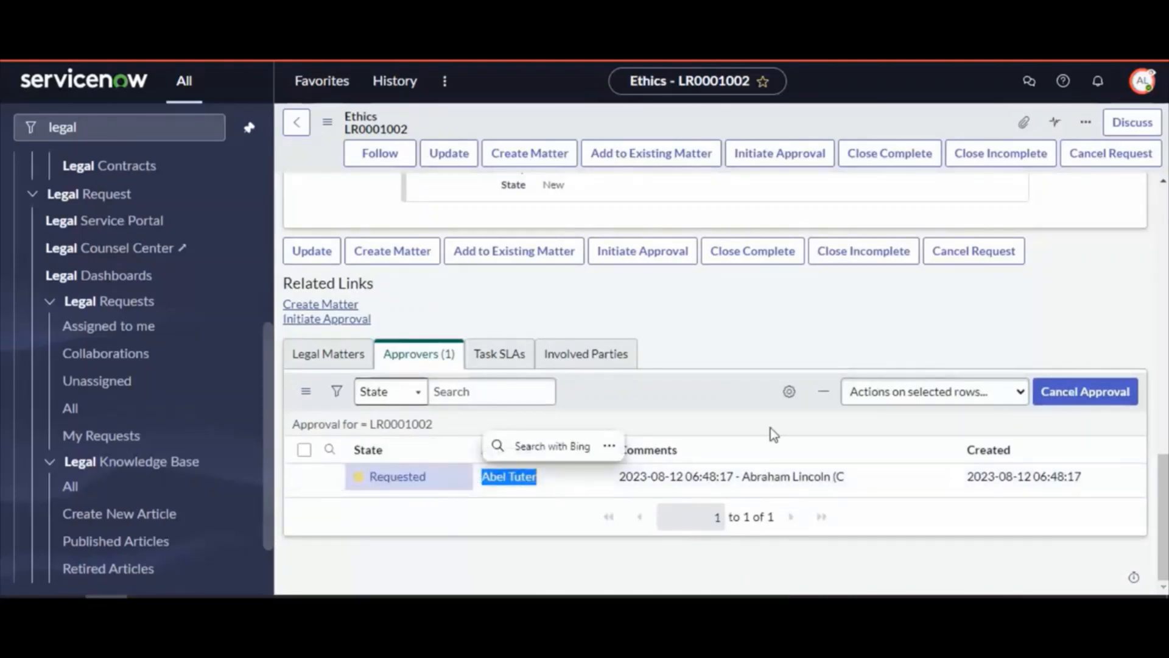
scroll(772, 433, "up", 10)
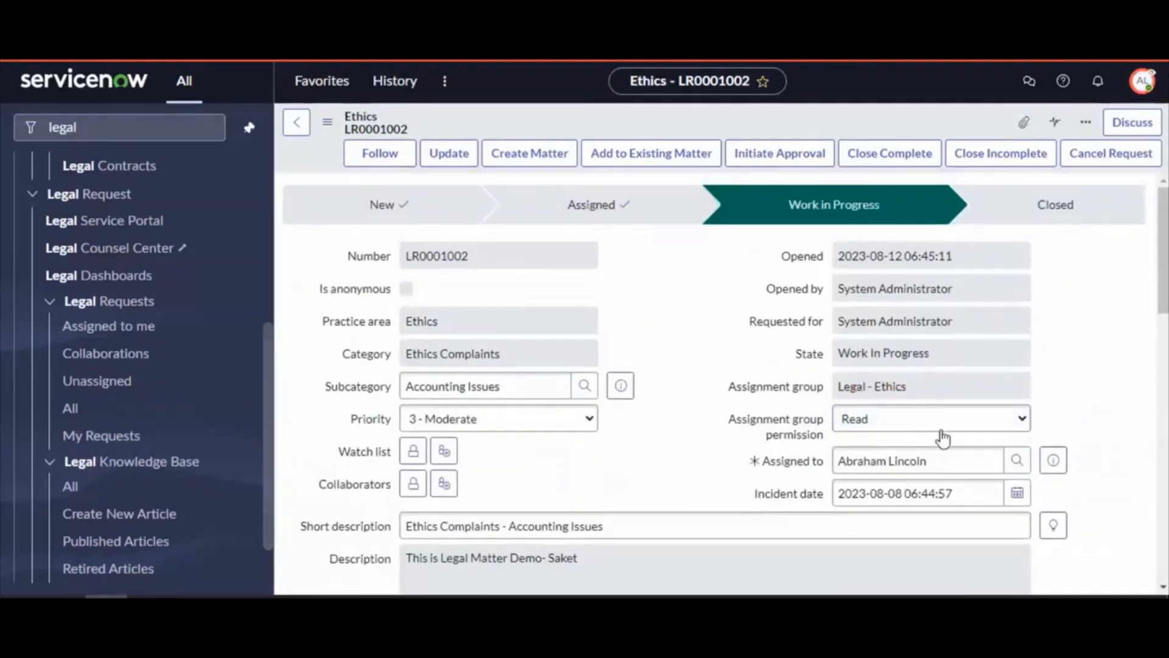
left_click_drag(937, 454, 778, 462)
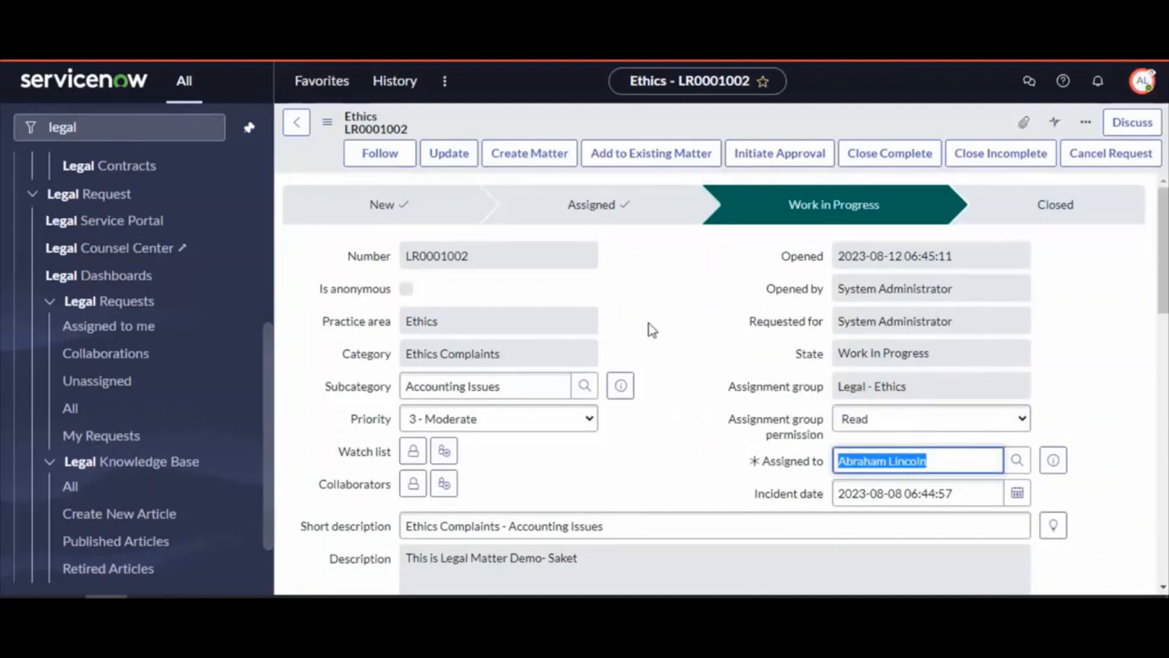
Switch the impersonation to the user selected as approver.
left_click(1142, 80)
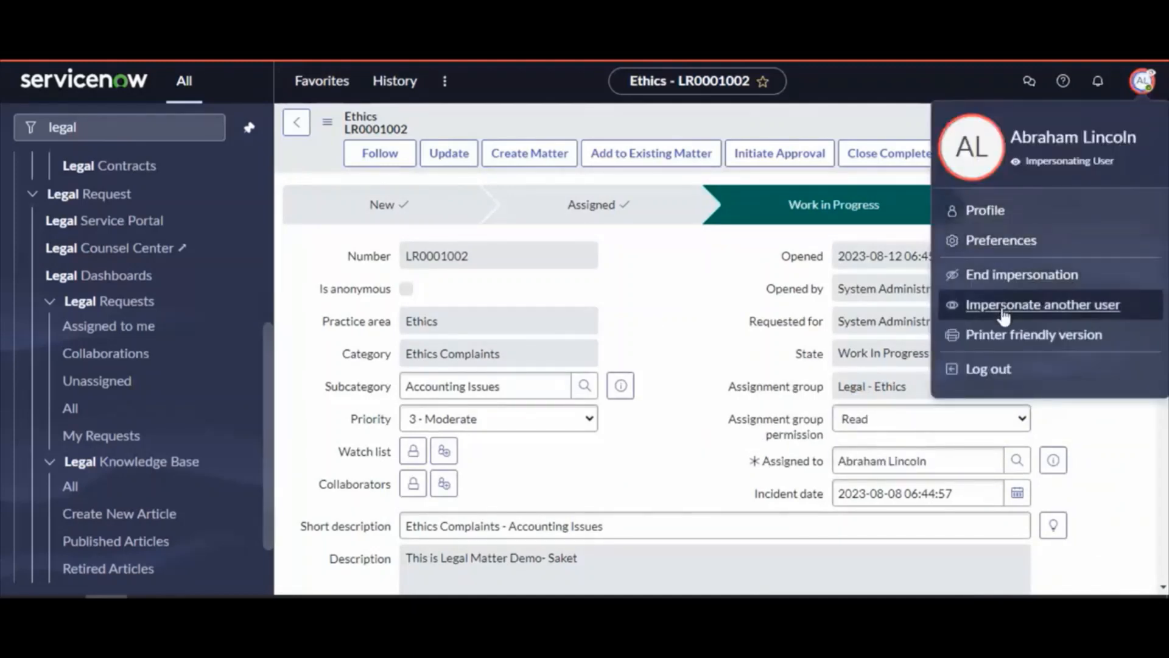
left_click(1005, 306)
left_click(495, 232)
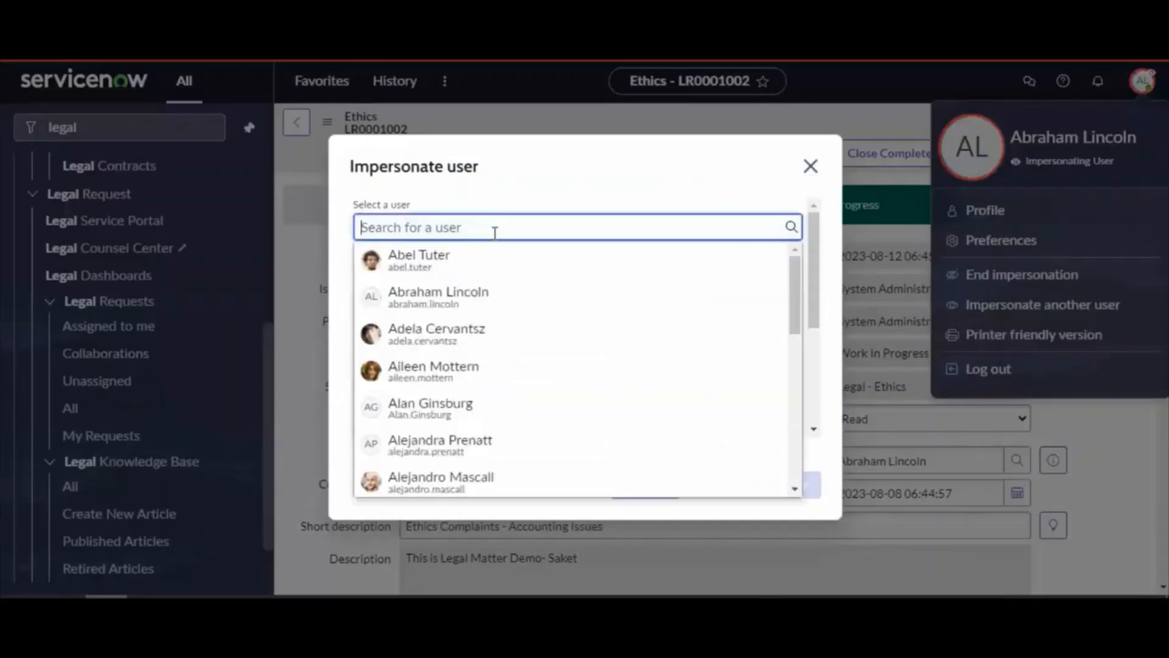
type("Abel")
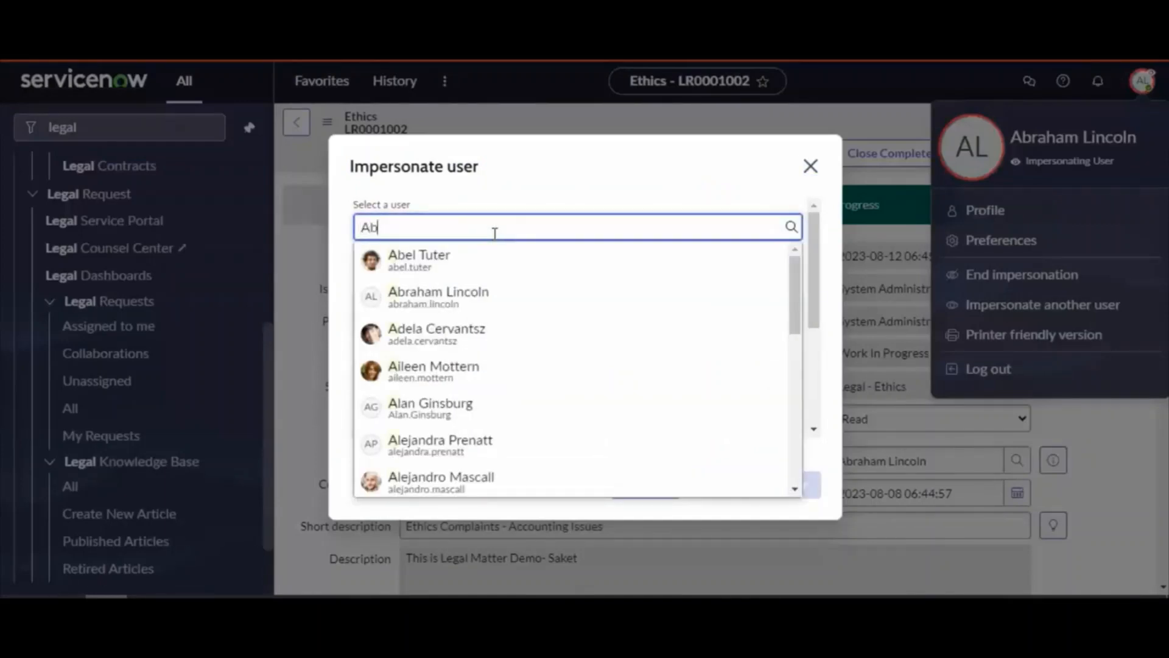
left_click(465, 255)
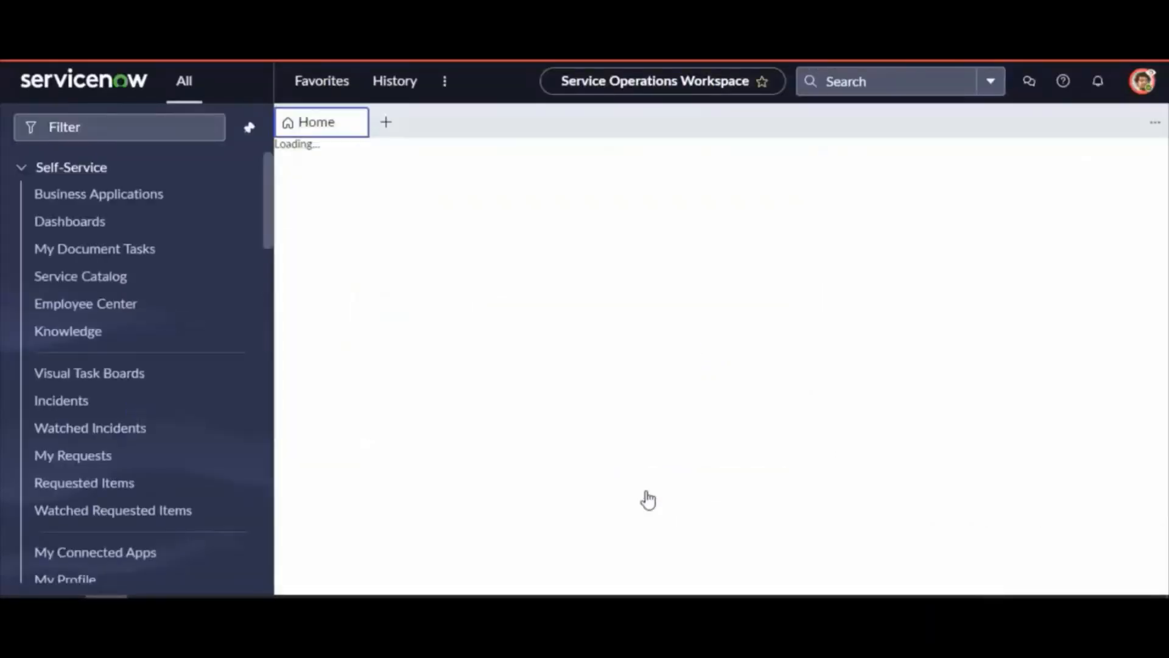
Filter the navigator by "my appro", list the Self-Service My Approvals records and open the approval for LR0001002.
left_click(103, 128)
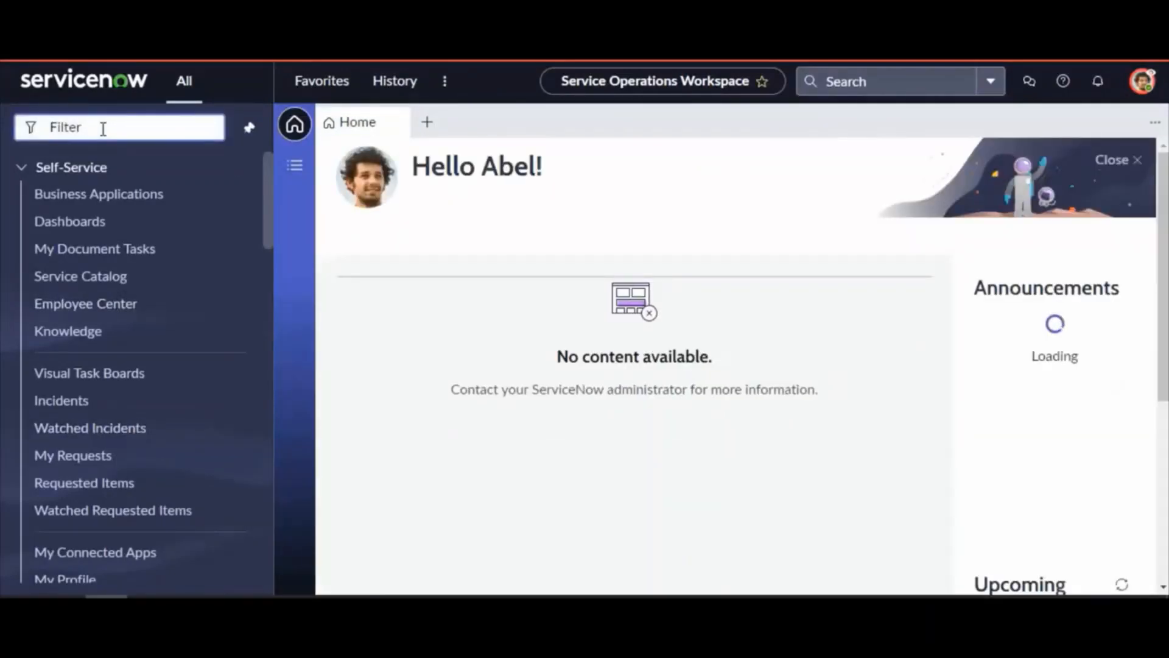
type("my appro")
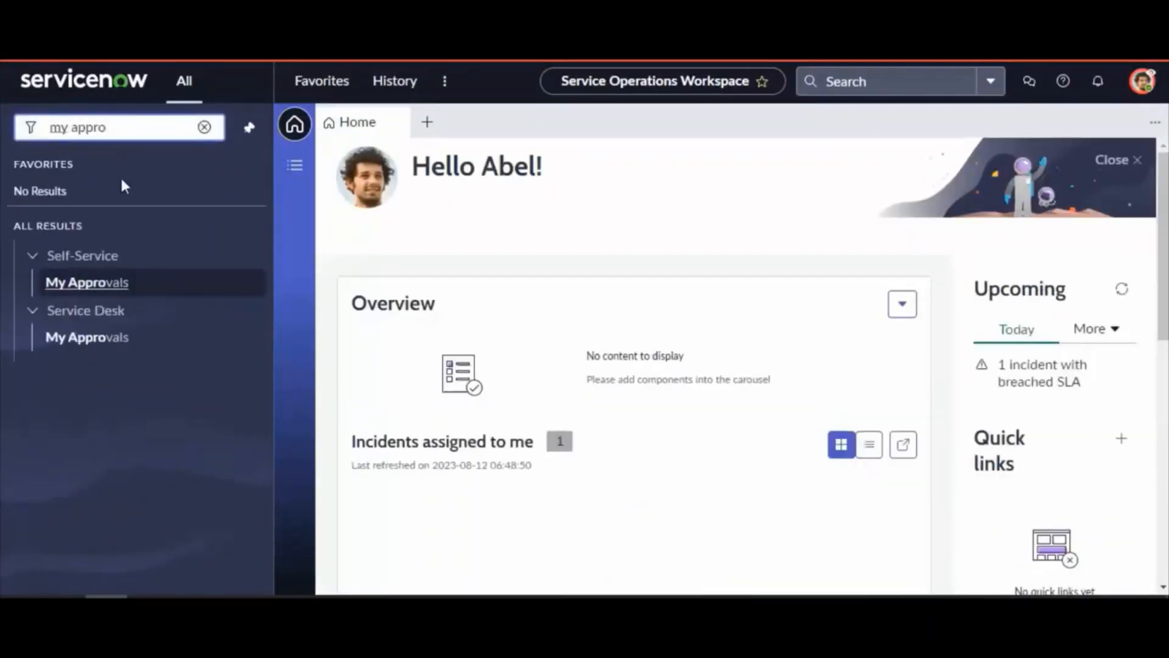
left_click(82, 287)
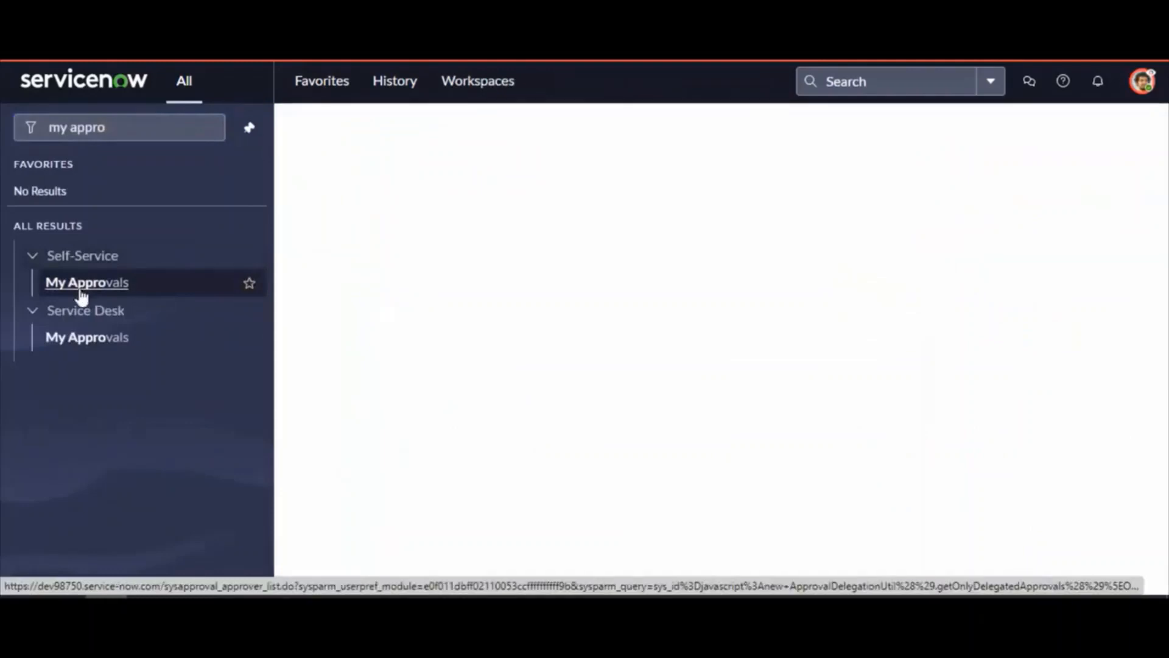
left_click(387, 213)
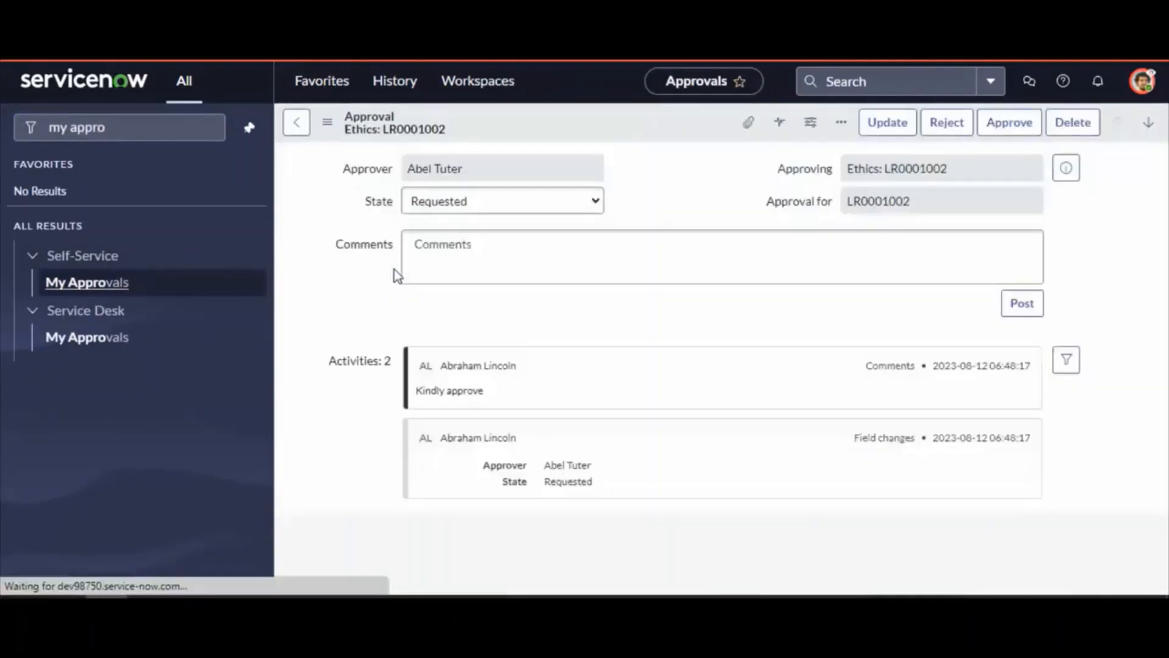
Enter an approval comment and approve request LR0001002.
left_click(606, 279)
type("Approv")
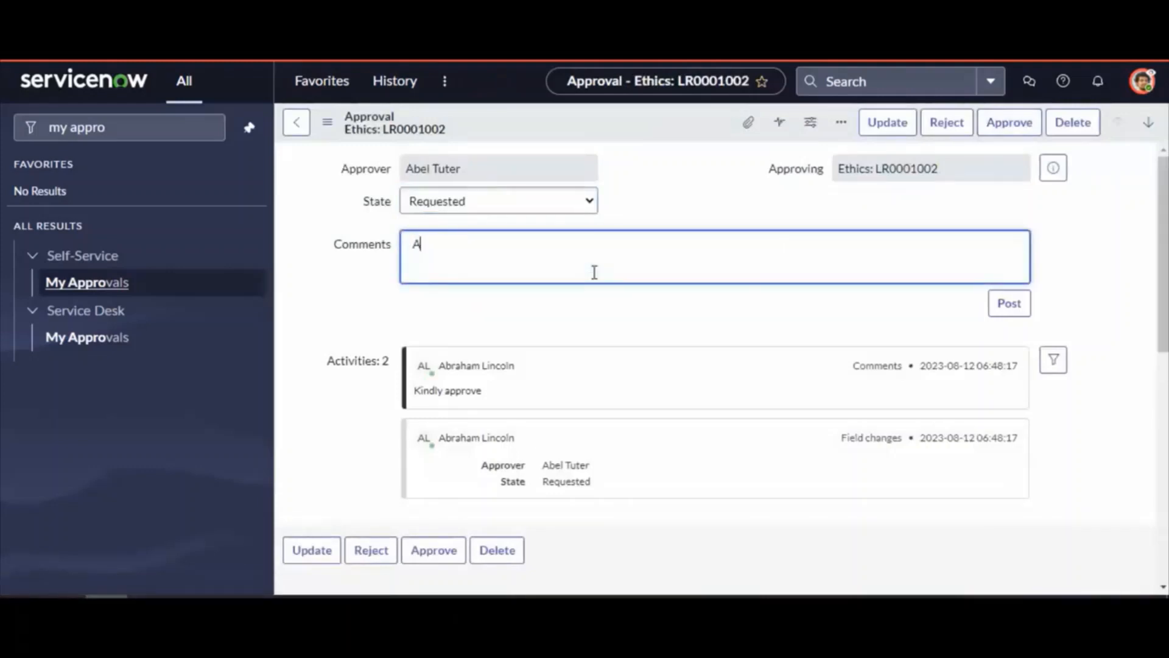
type("!")
left_click(1032, 124)
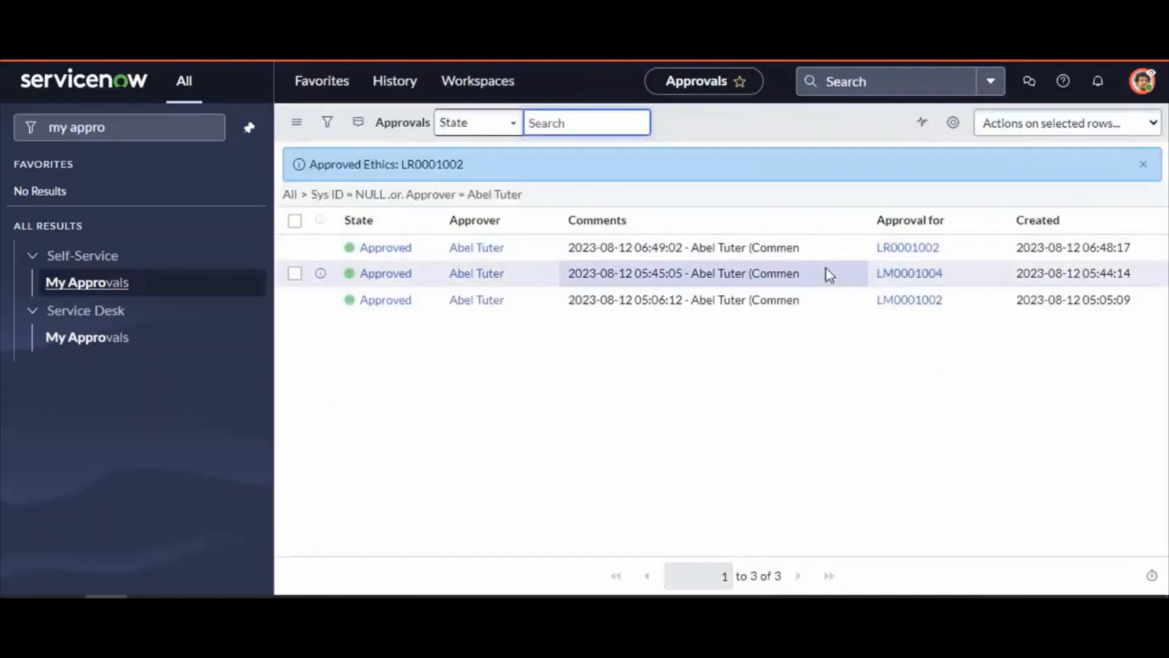
Switch the impersonation back to the legal user assigned to the request.
left_click(1142, 81)
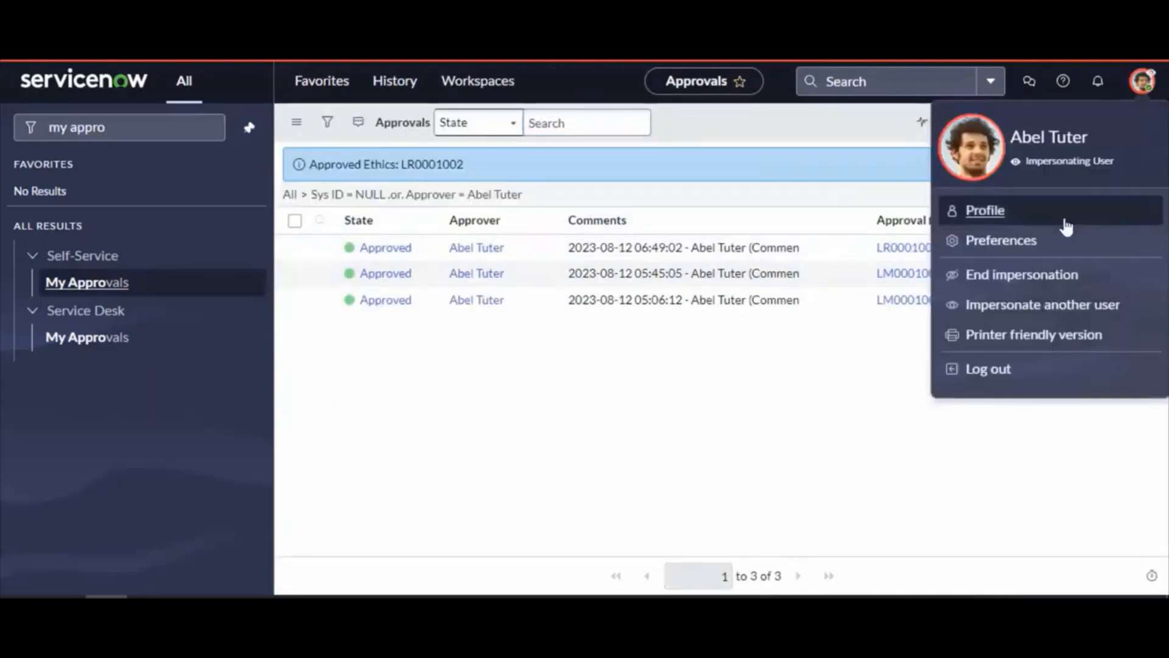
left_click(1012, 306)
left_click(538, 228)
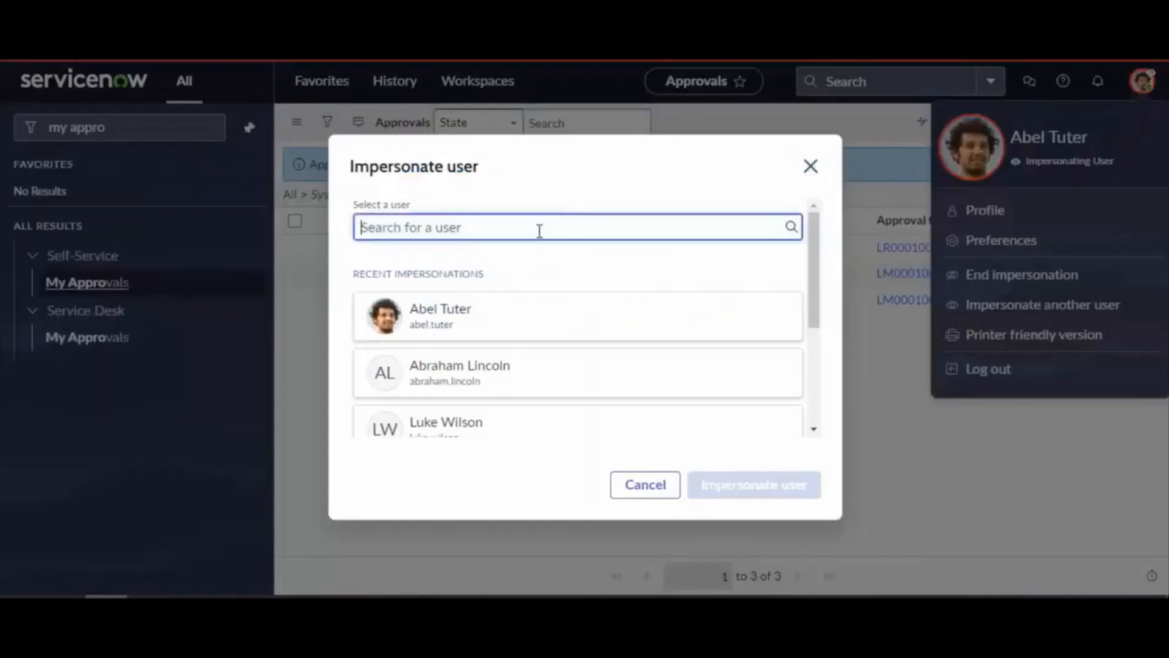
type("Abraham Lincoln")
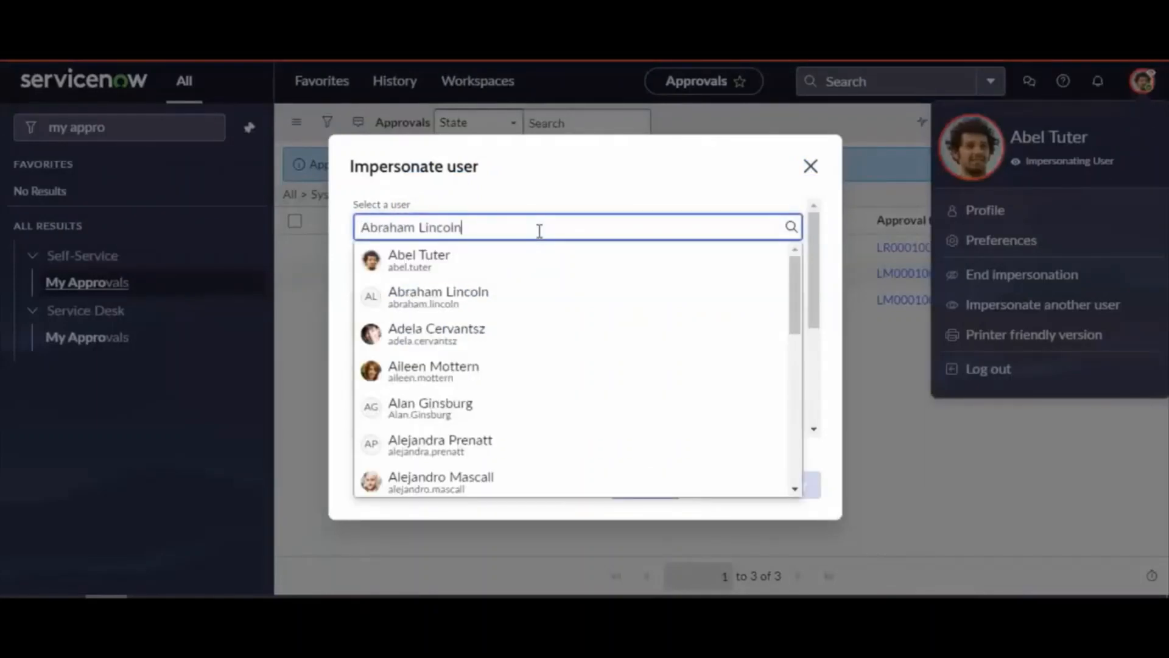
left_click(451, 289)
left_click(723, 496)
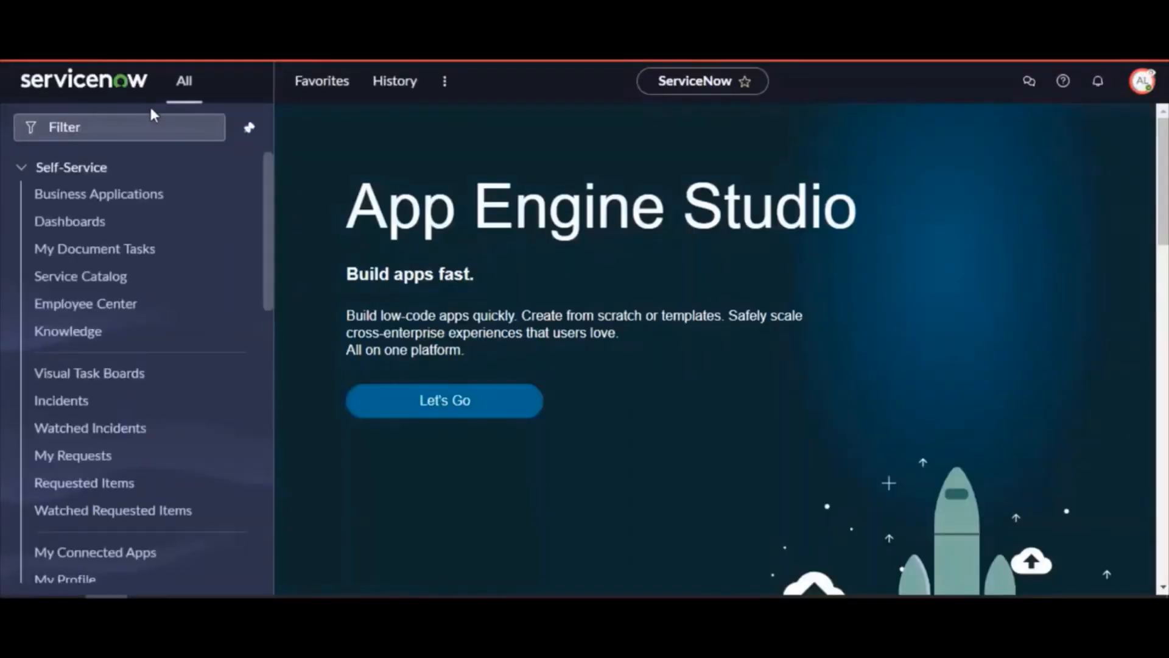
Filter the navigator by "legal re", list the legal requests assigned to the impersonated user and open LR0001002.
left_click(104, 129)
type("legal")
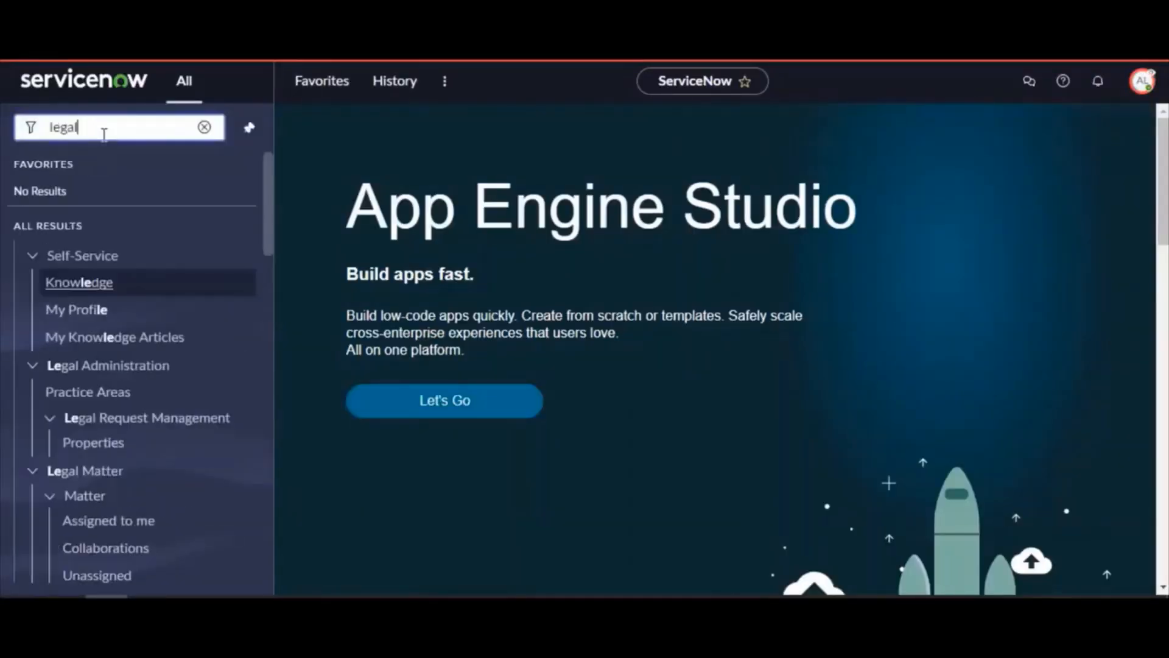
type(" re")
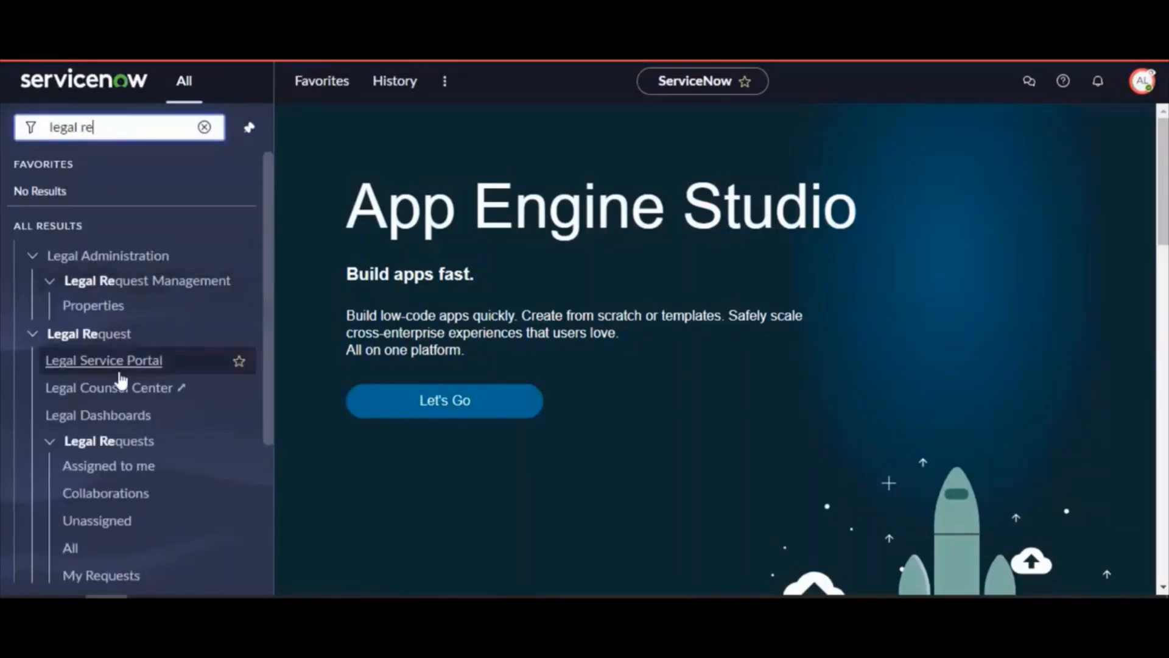
scroll(122, 381, "down", 1)
left_click(96, 402)
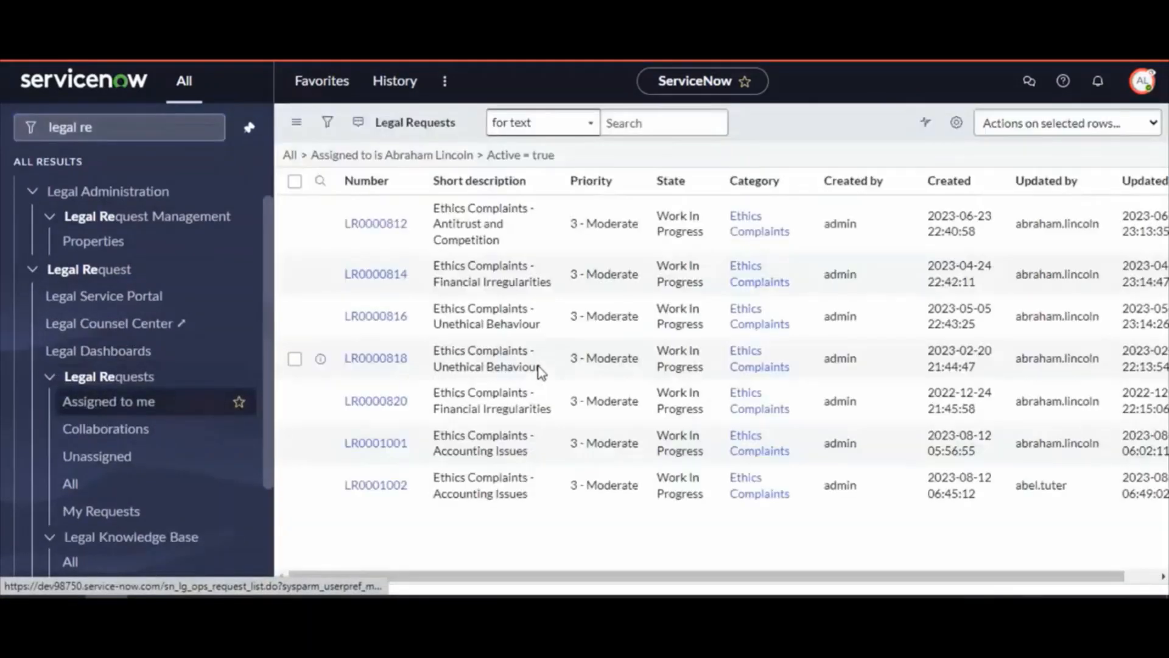
left_click(377, 487)
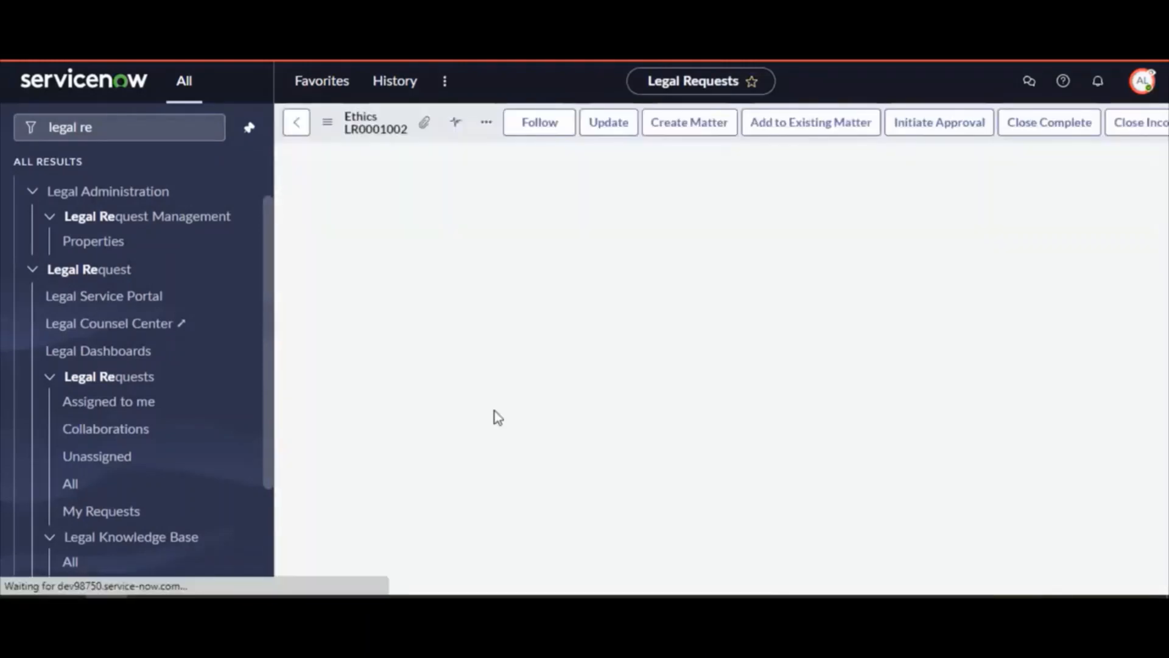
Verify the approver's decision in the Approvers related list of request LR0001002 and return to the form header.
scroll(494, 411, "down", 5)
scroll(495, 410, "down", 10)
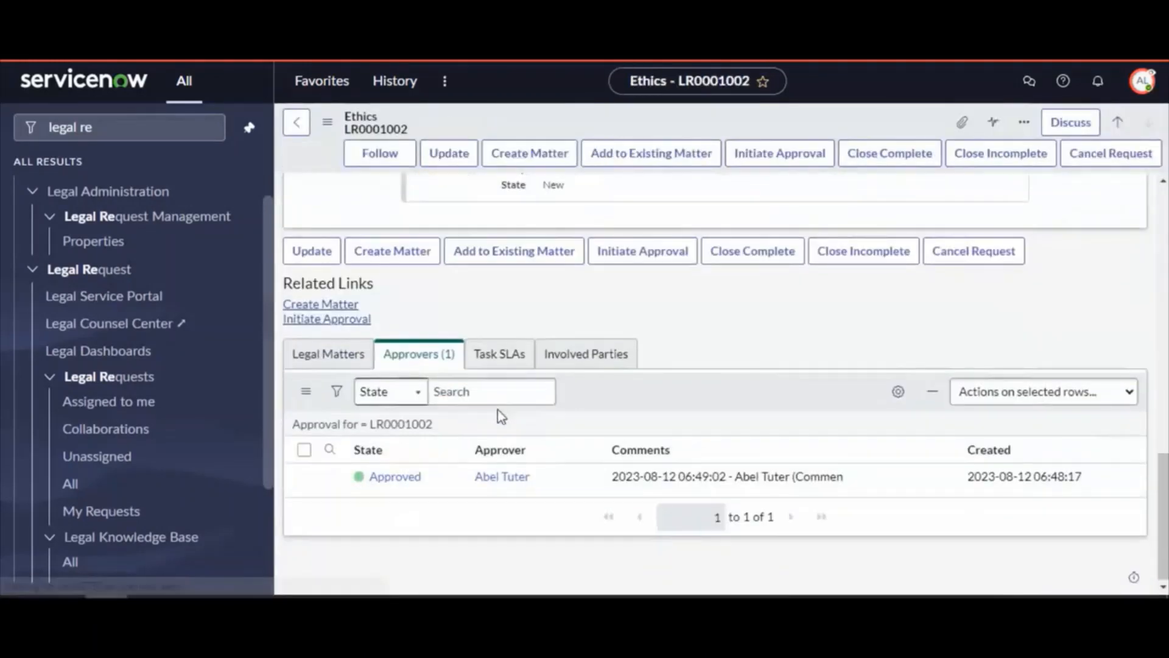
double_click(366, 486)
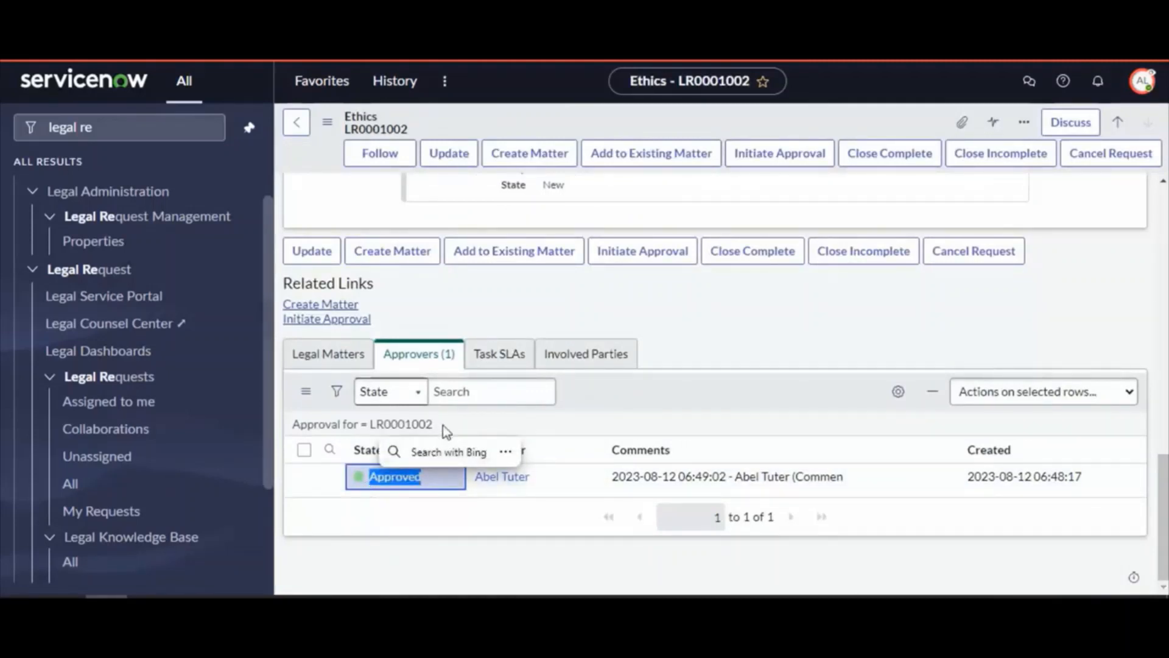
scroll(748, 404, "up", 15)
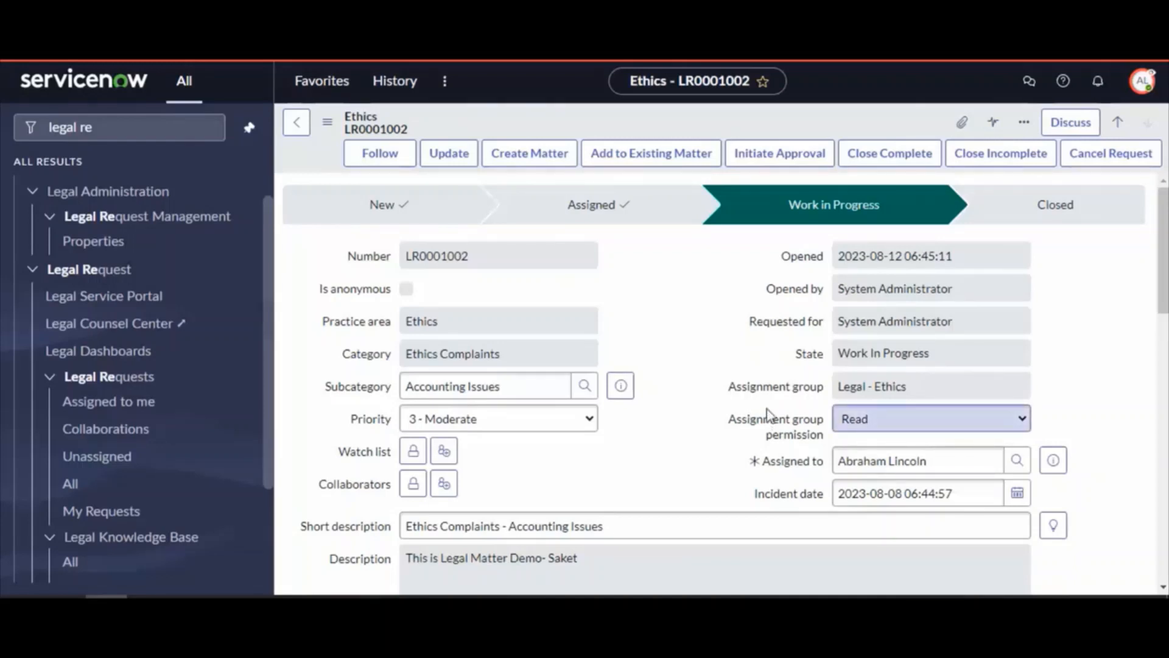
Browse the existing legal matters that request LR0001002 could be added to, and close the lookup without selecting one.
left_click(645, 162)
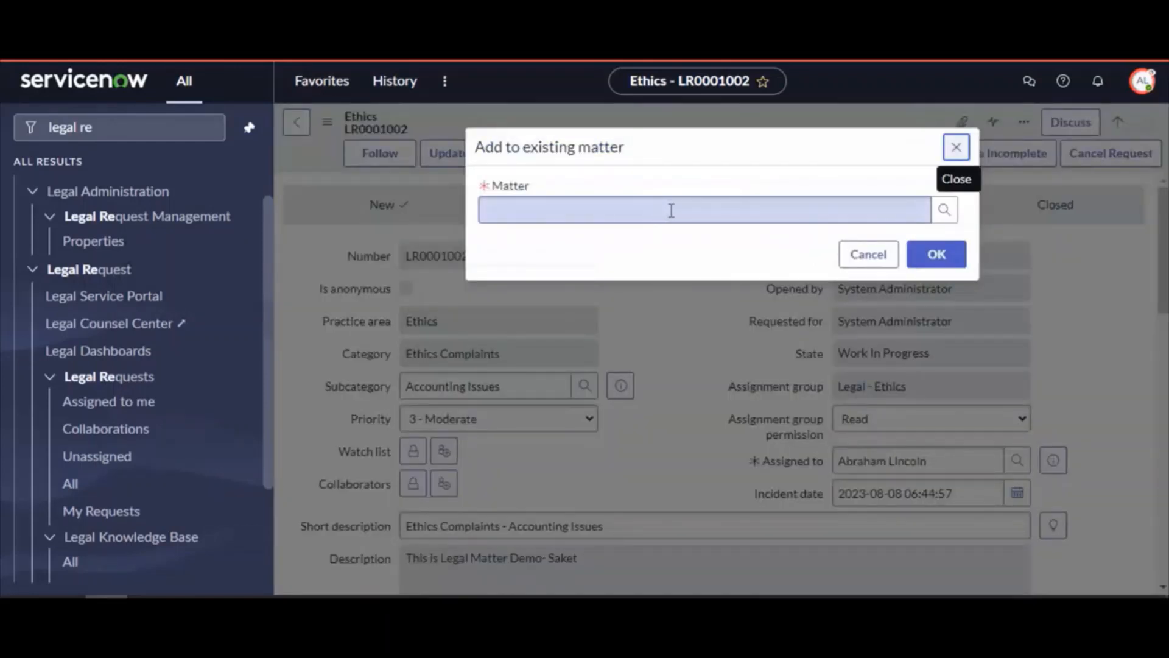
left_click(944, 212)
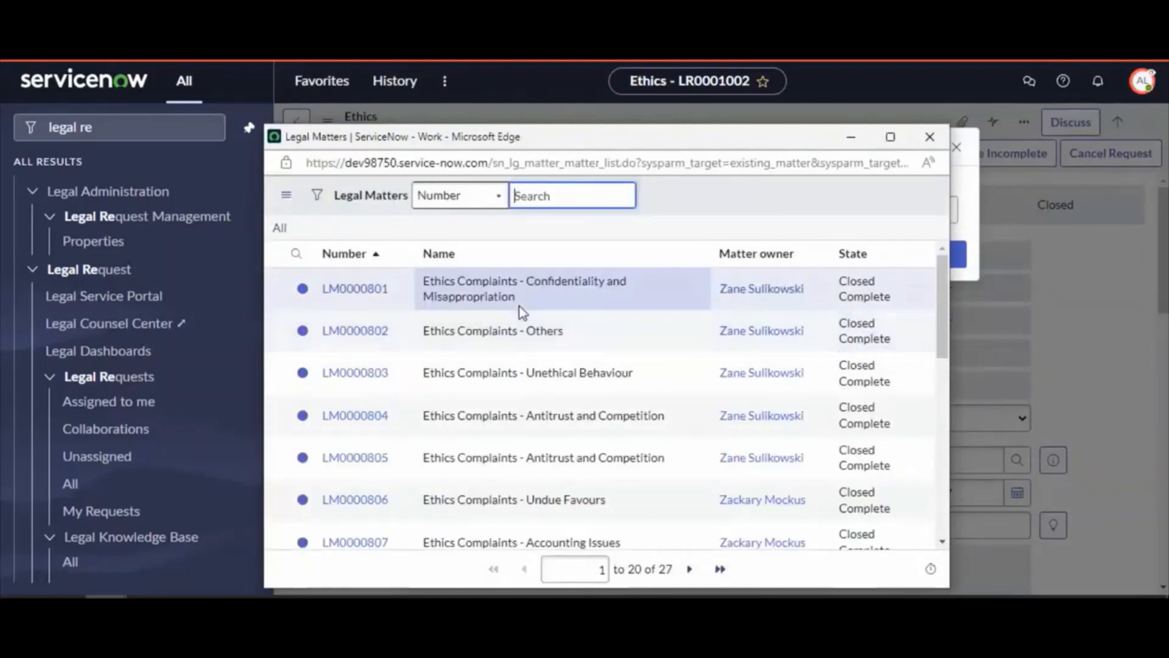
scroll(397, 320, "down", 1)
scroll(397, 320, "down", 9)
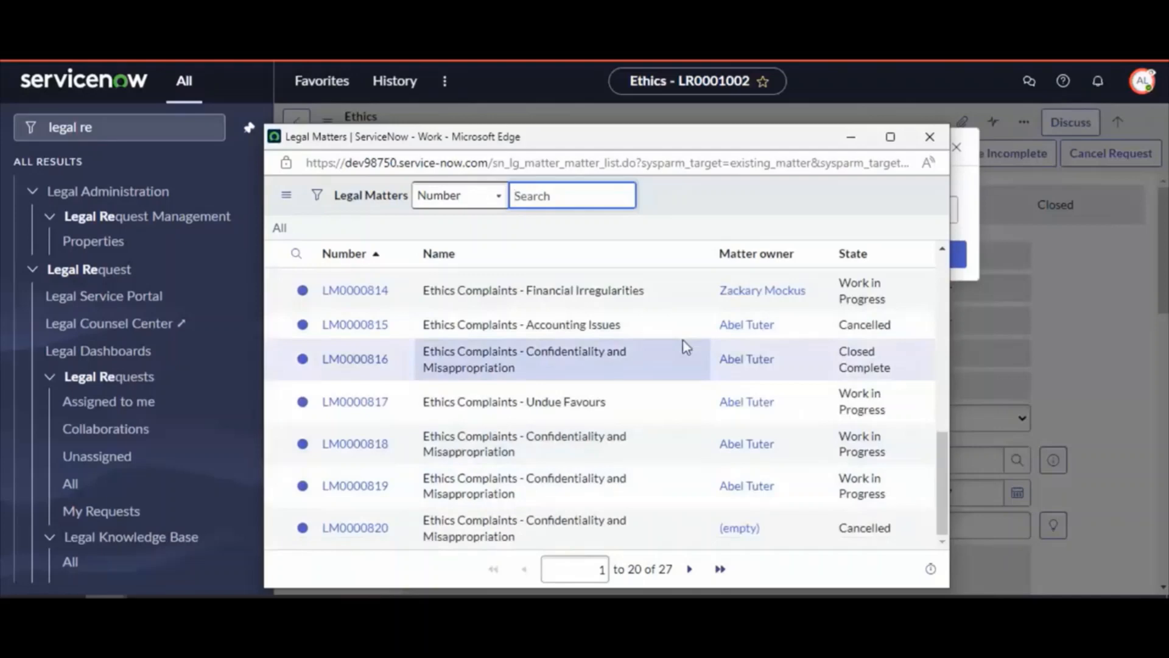
left_click(930, 136)
left_click(957, 151)
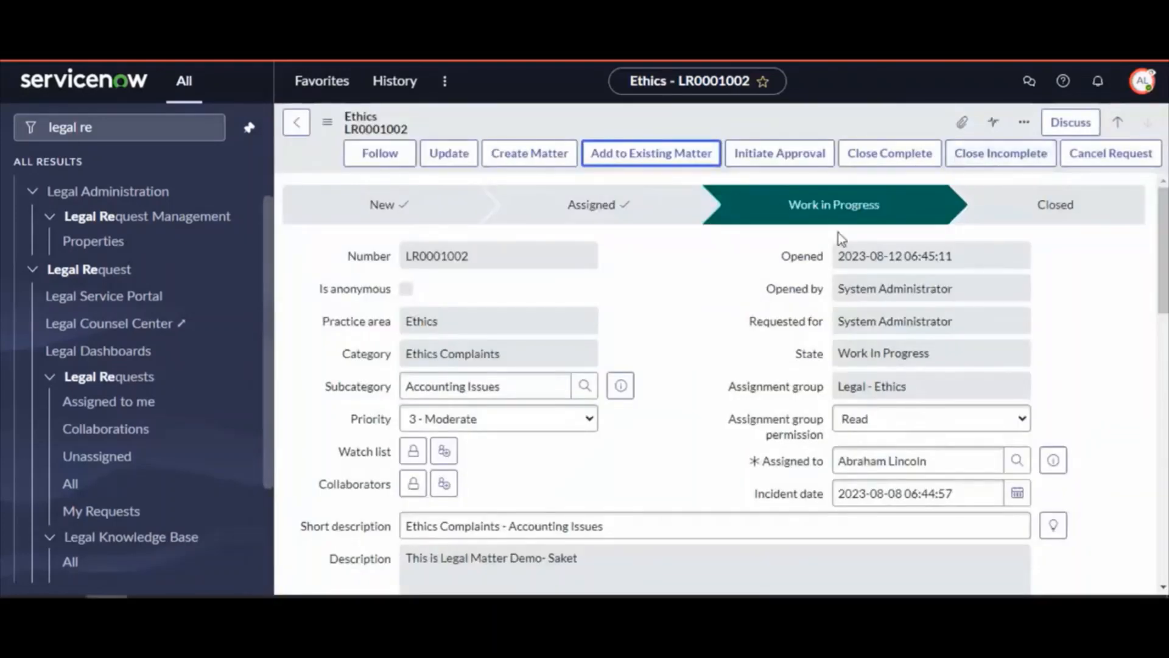
left_click(544, 160)
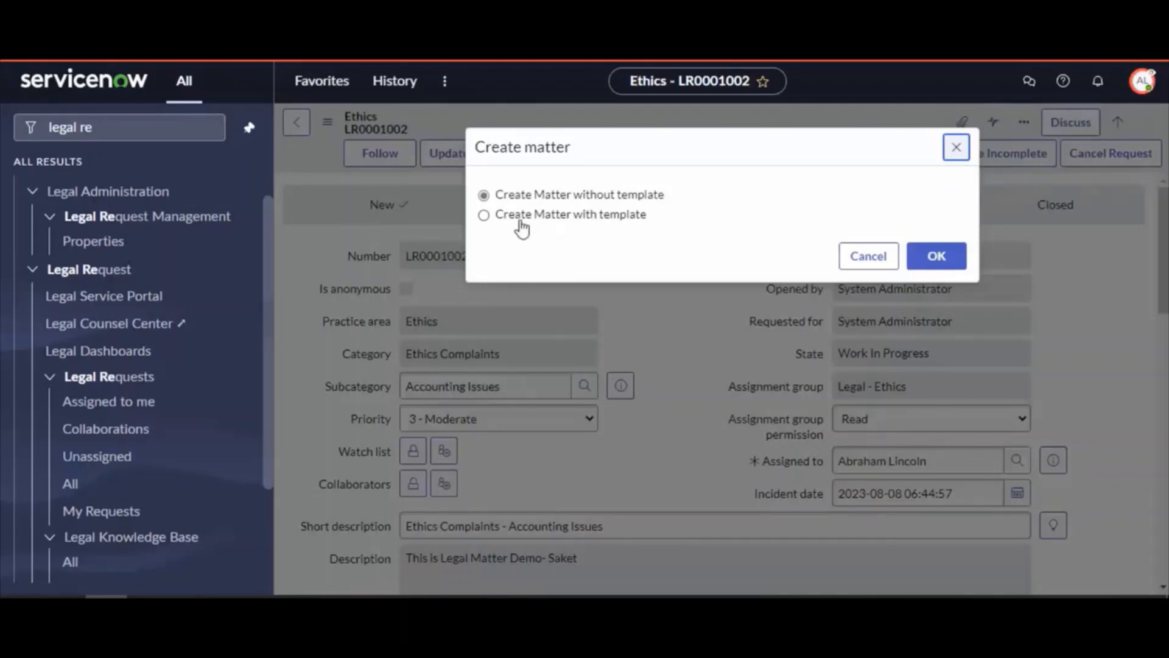
left_click(521, 221)
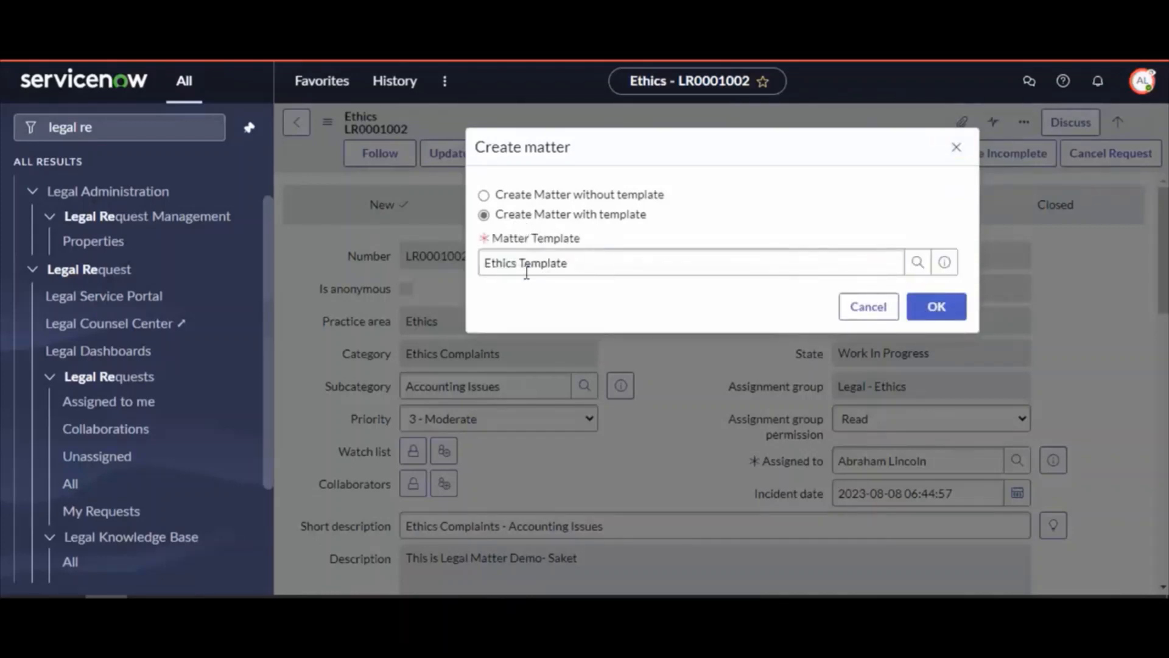
left_click_drag(592, 262, 383, 271)
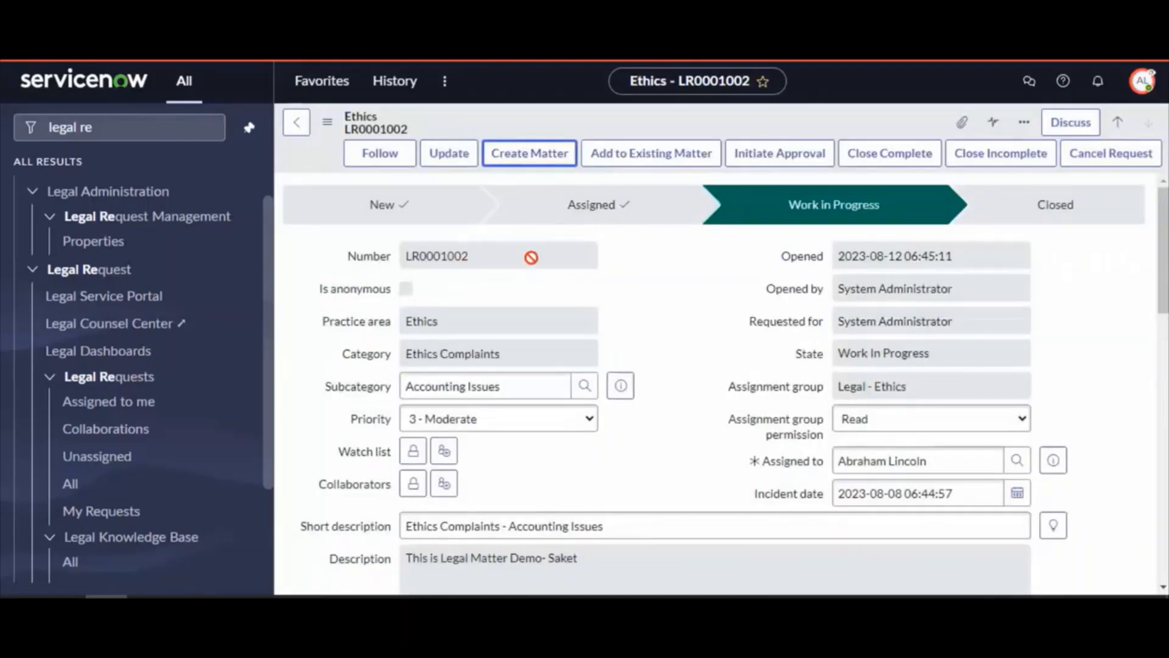
Create a legal matter from request LR0001002 using the Ethics Template matter template.
left_click(531, 154)
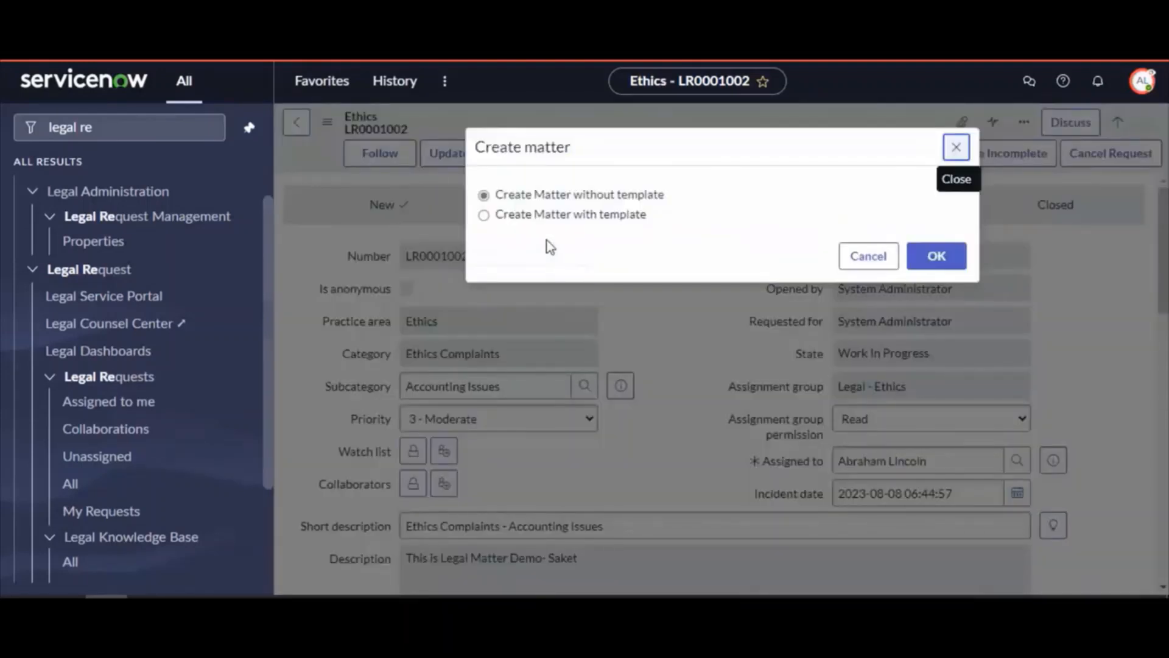
left_click(532, 214)
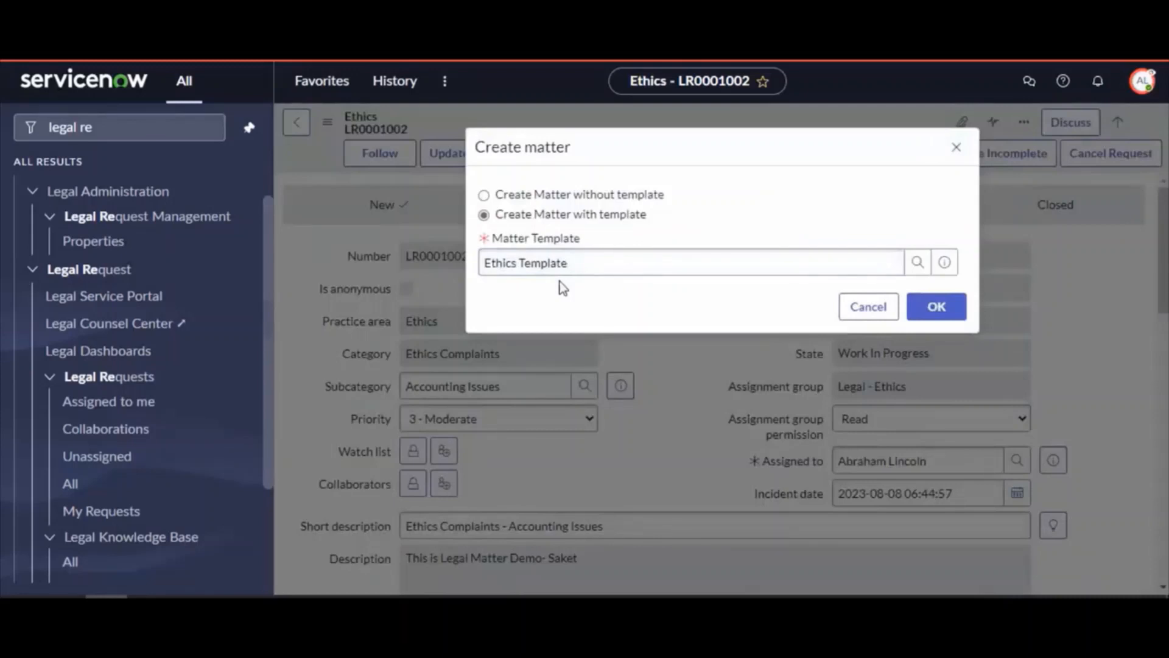
left_click(569, 261)
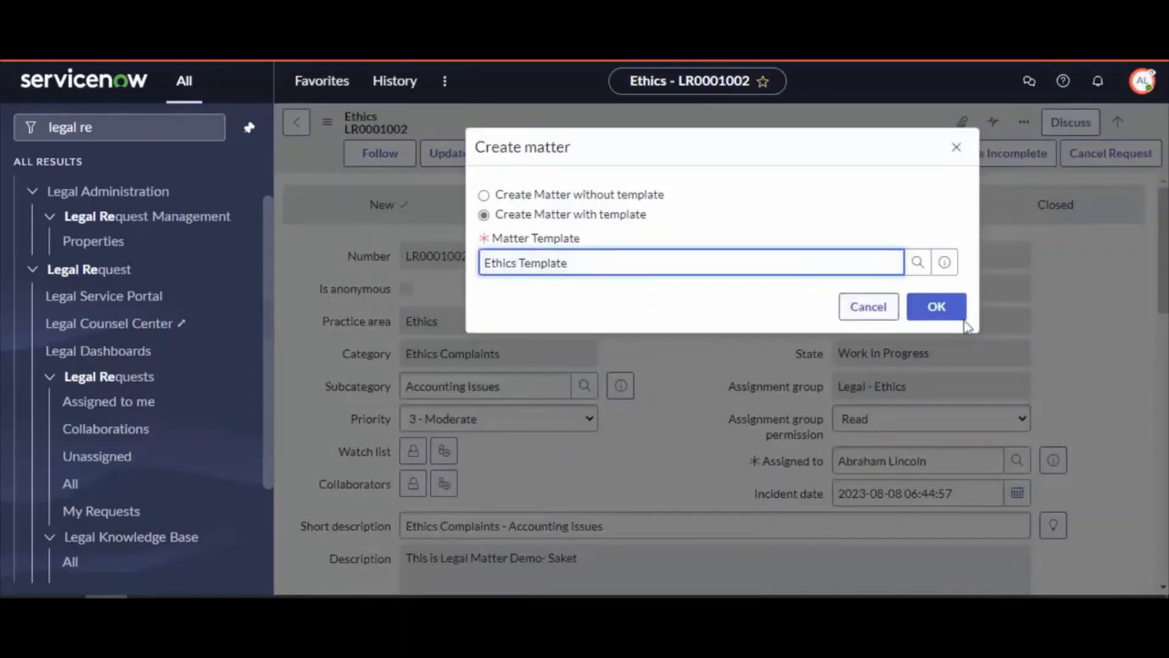
left_click(941, 310)
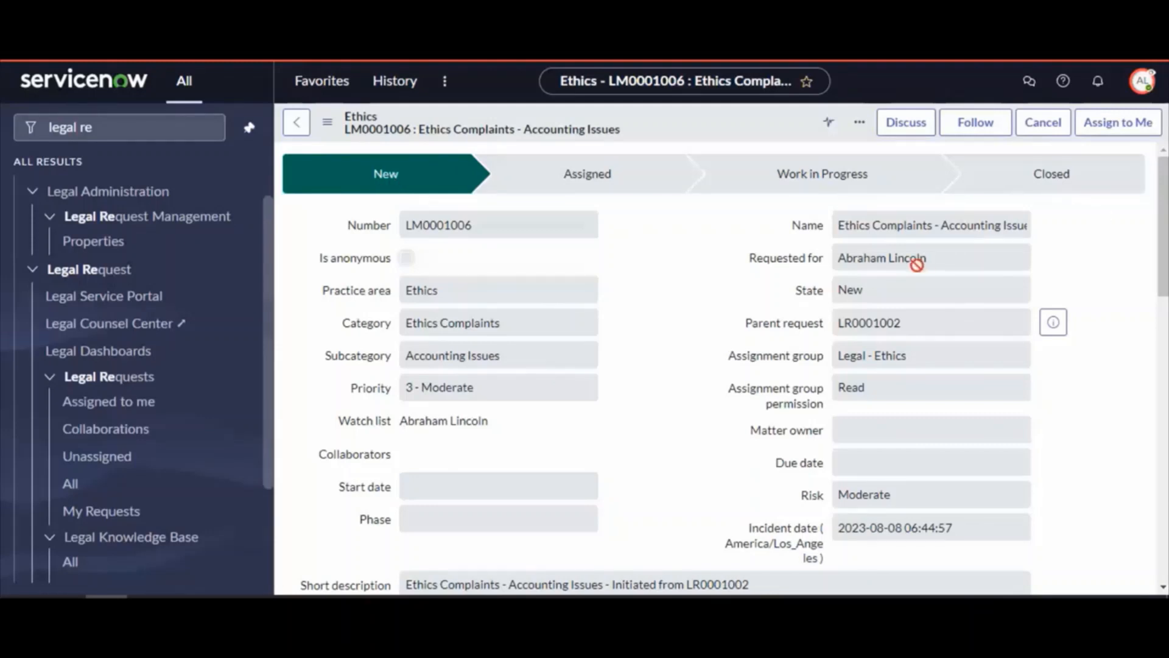
Assign the new ethics matter to the current legal user and start work on it.
left_click(1137, 124)
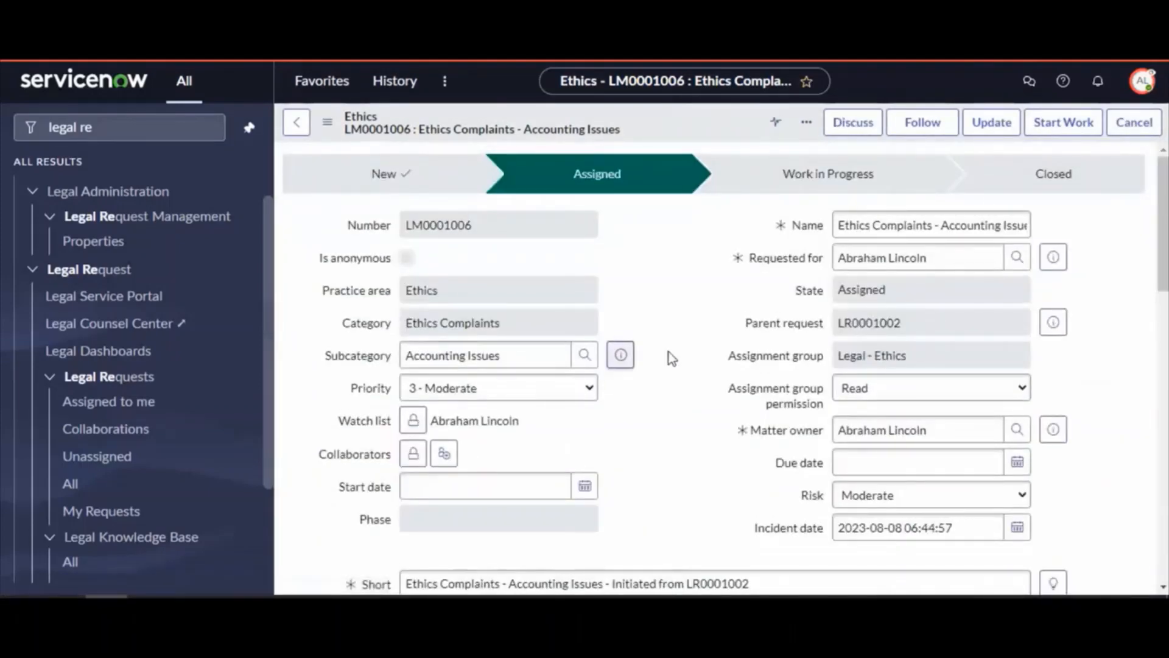
scroll(683, 421, "down", 6)
scroll(684, 423, "up", 4)
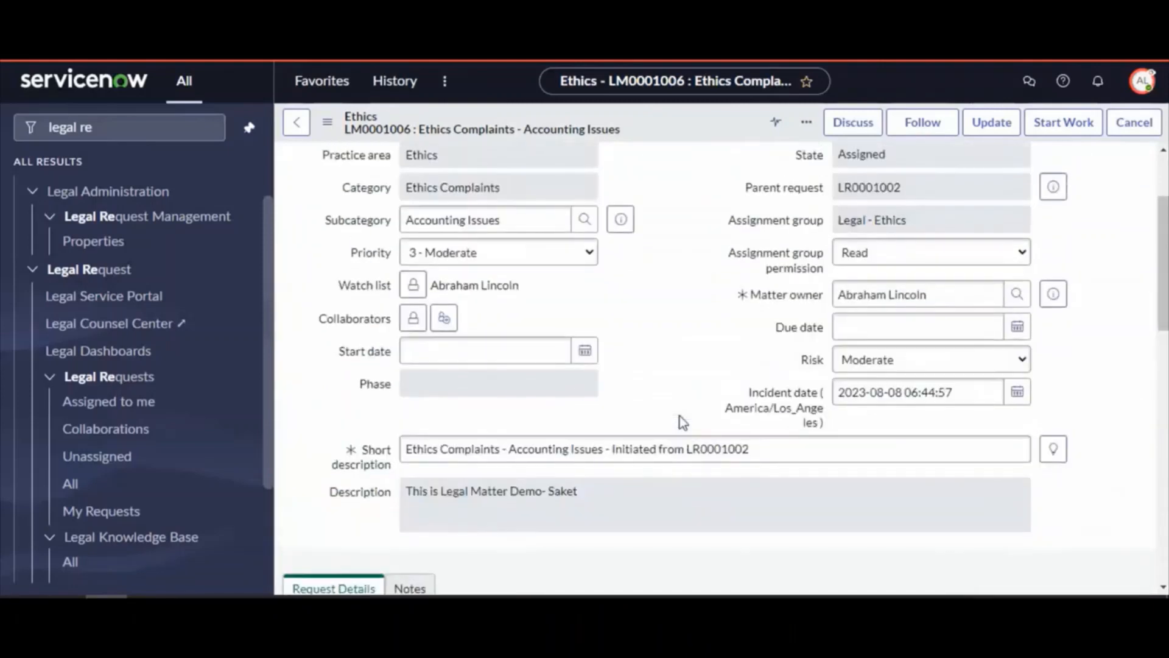
left_click(928, 295)
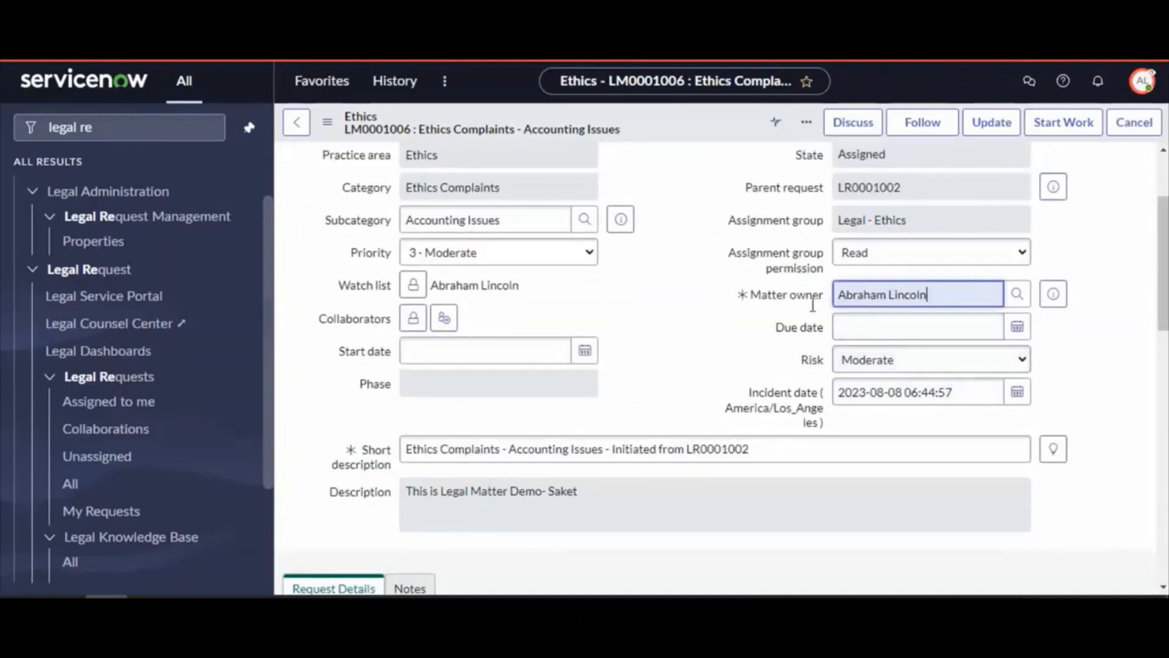
key("ctrl+a")
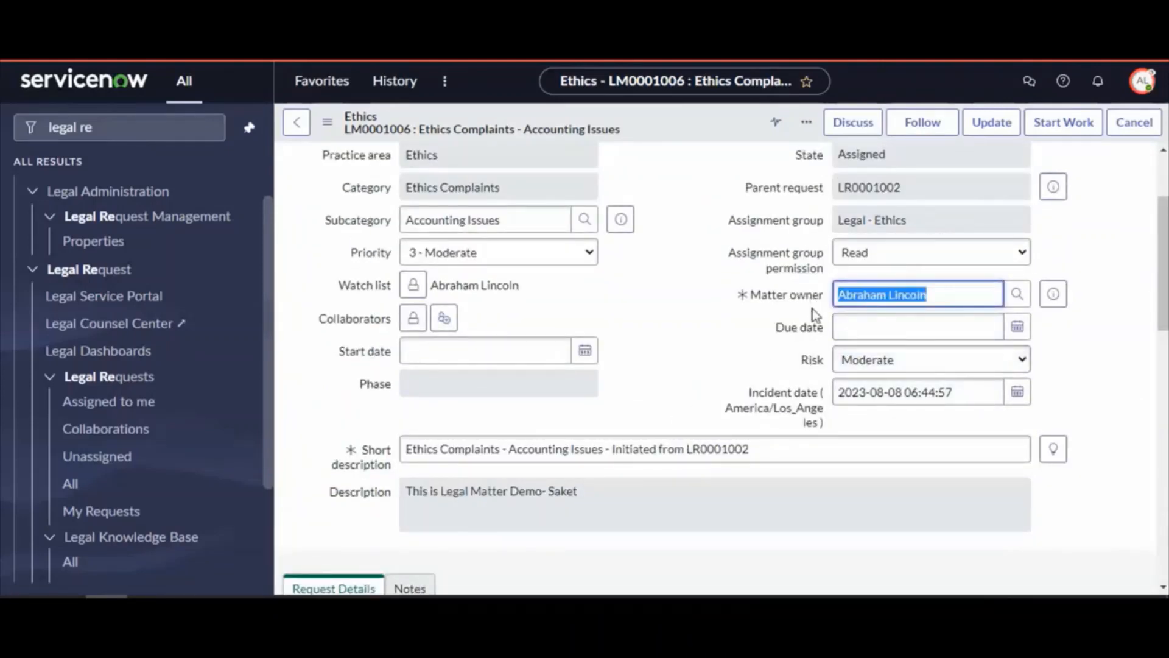
scroll(813, 308, "up", 2)
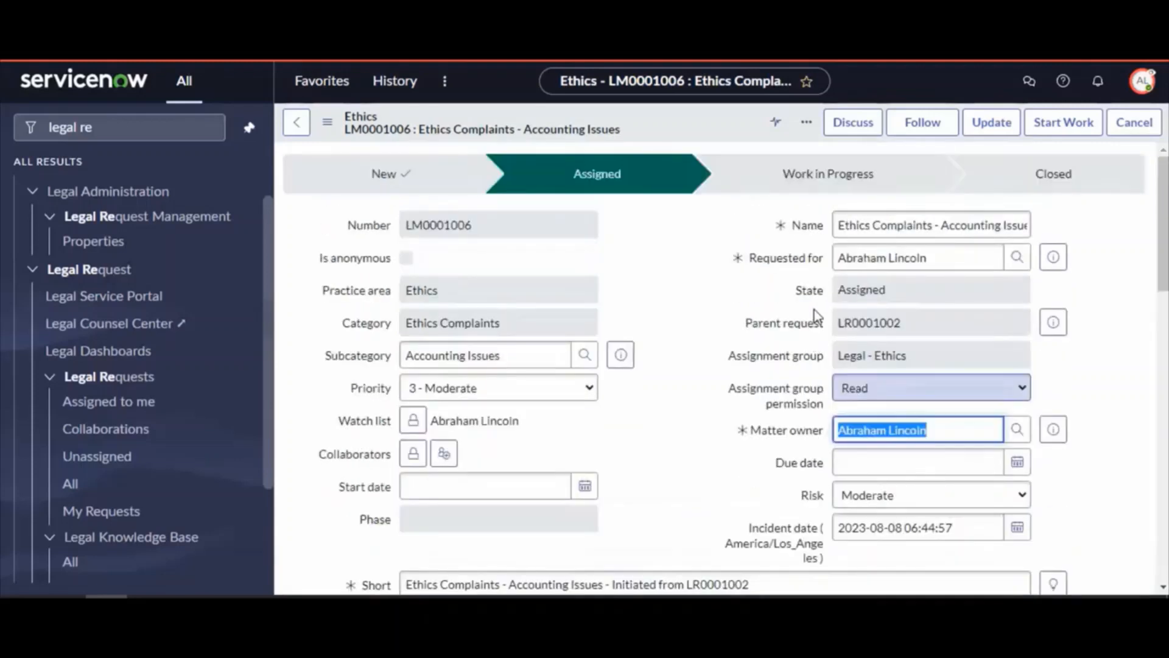
left_click(1069, 129)
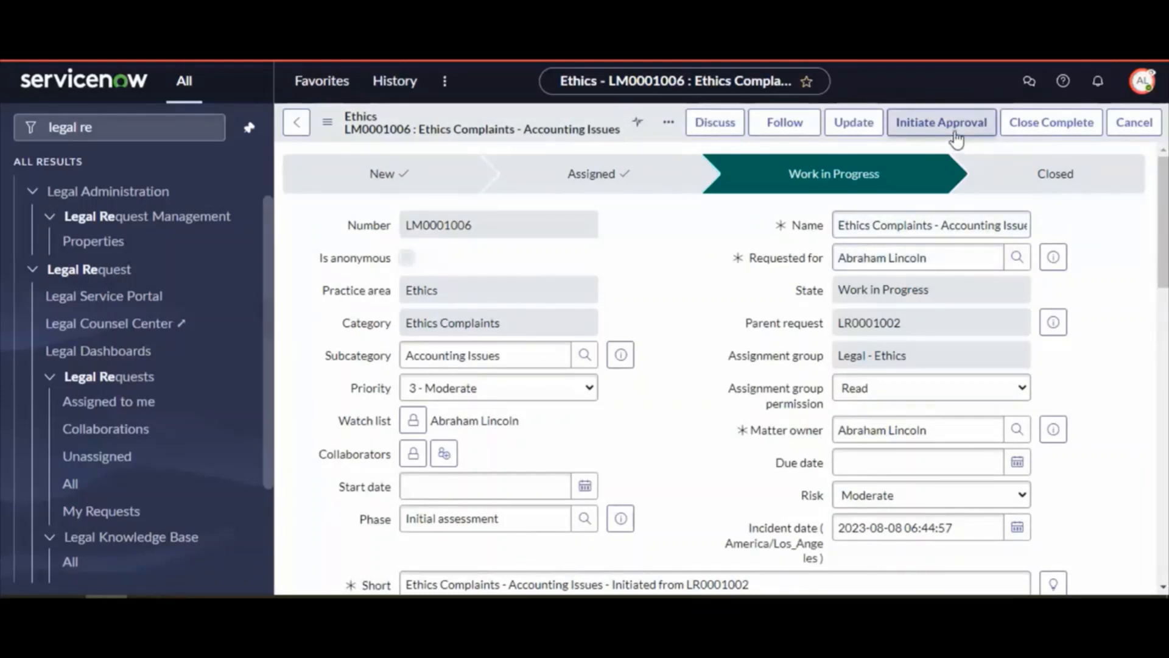
Review the phases listed for the matter in its Phases related list.
scroll(764, 386, "down", 15)
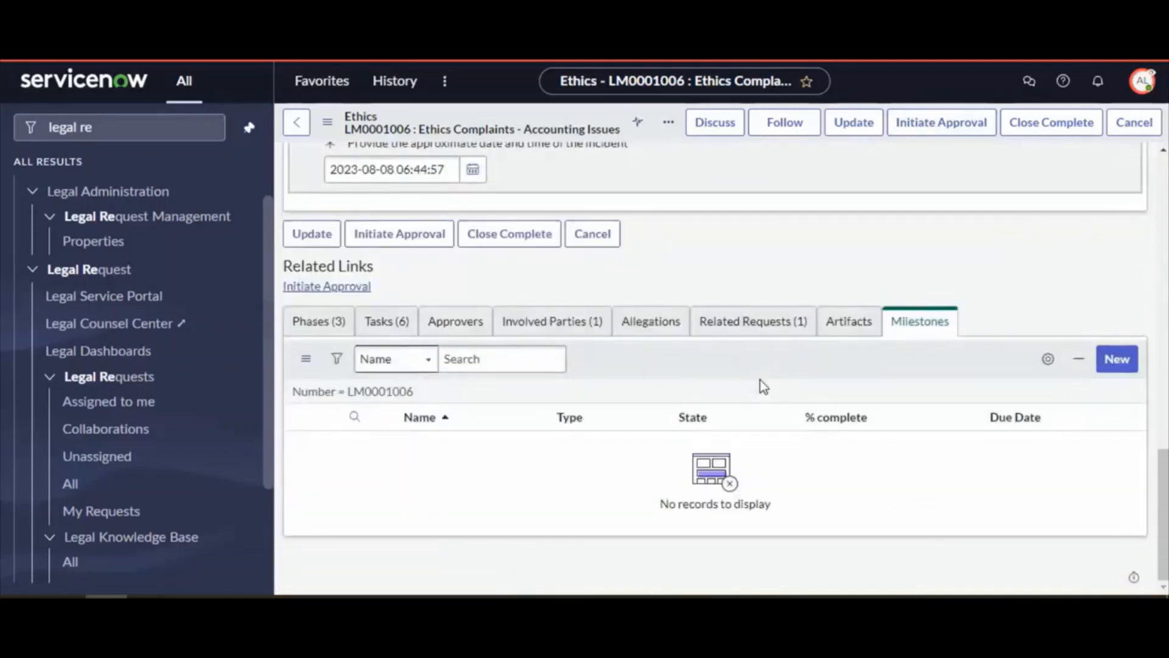
left_click(298, 323)
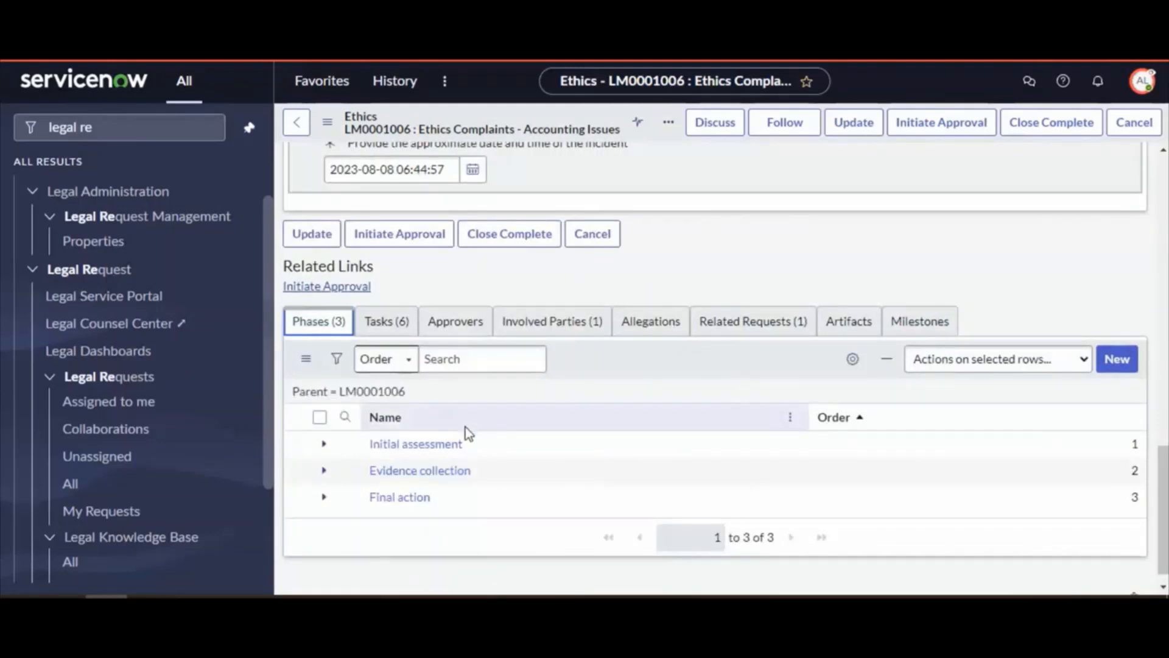
triple_click(460, 444)
left_click_drag(498, 479, 326, 475)
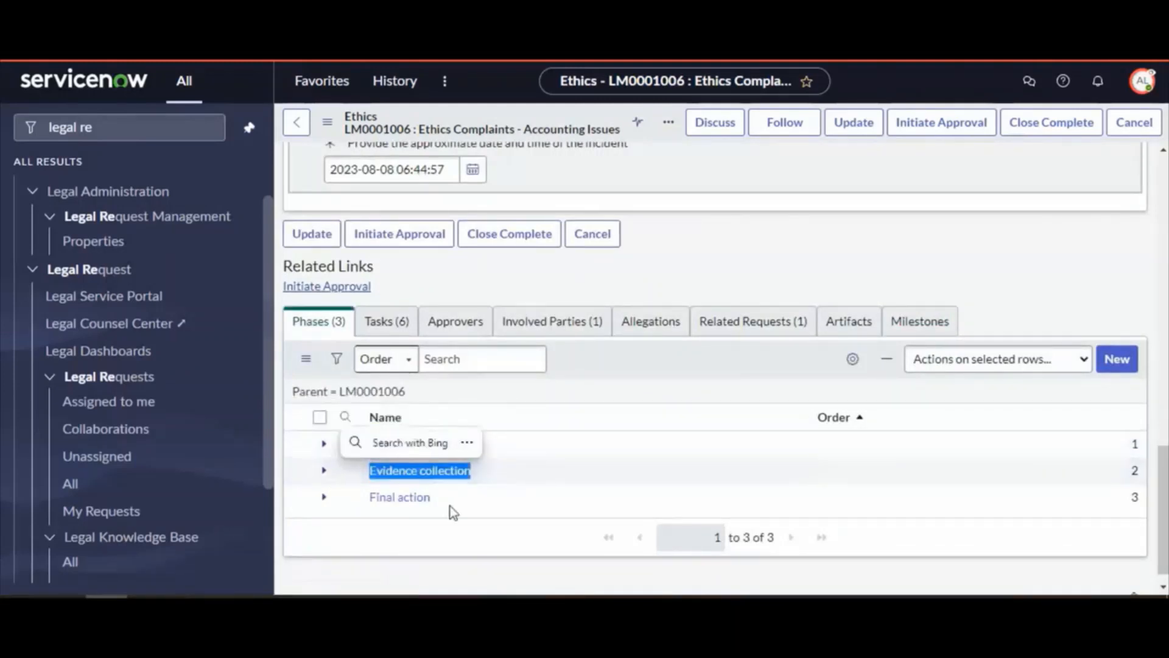
left_click_drag(451, 506, 419, 518)
left_click(431, 560)
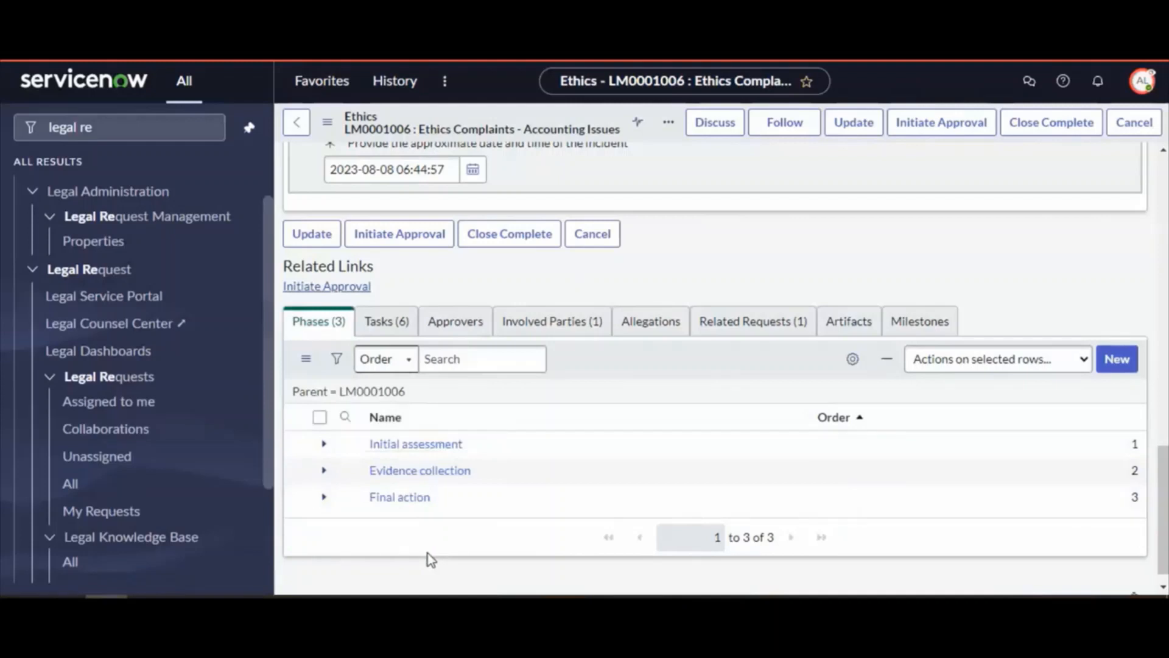
Examine the matter's Tasks related list, including the Data review task.
left_click(387, 321)
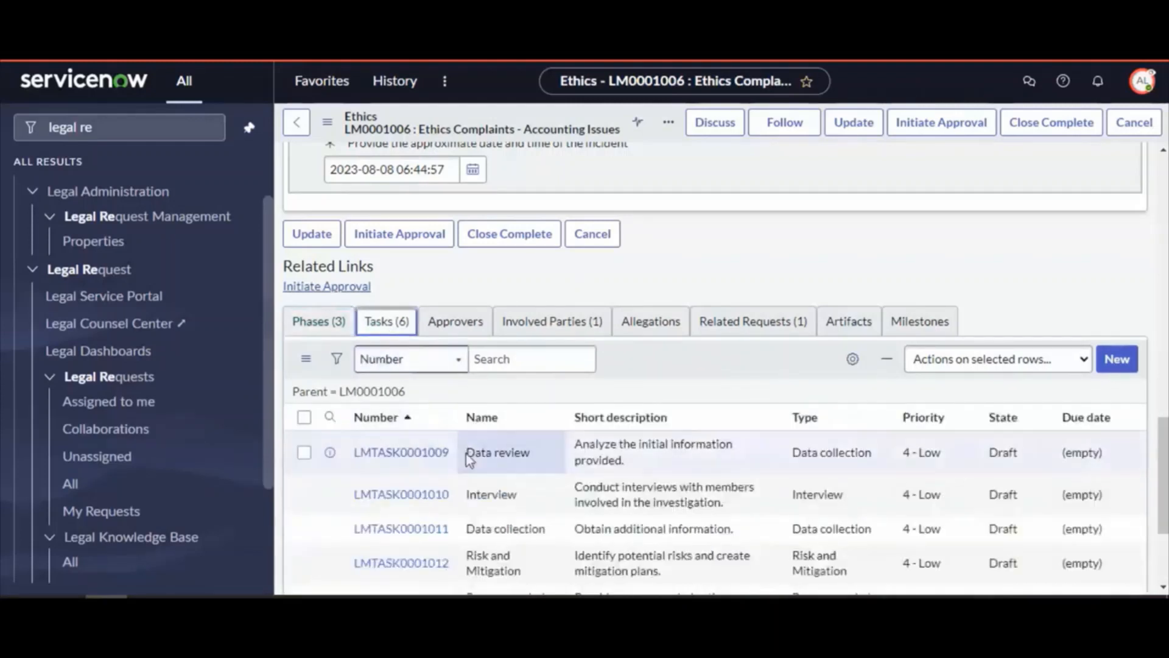
scroll(477, 459, "down", 2)
left_click_drag(447, 323, 367, 330)
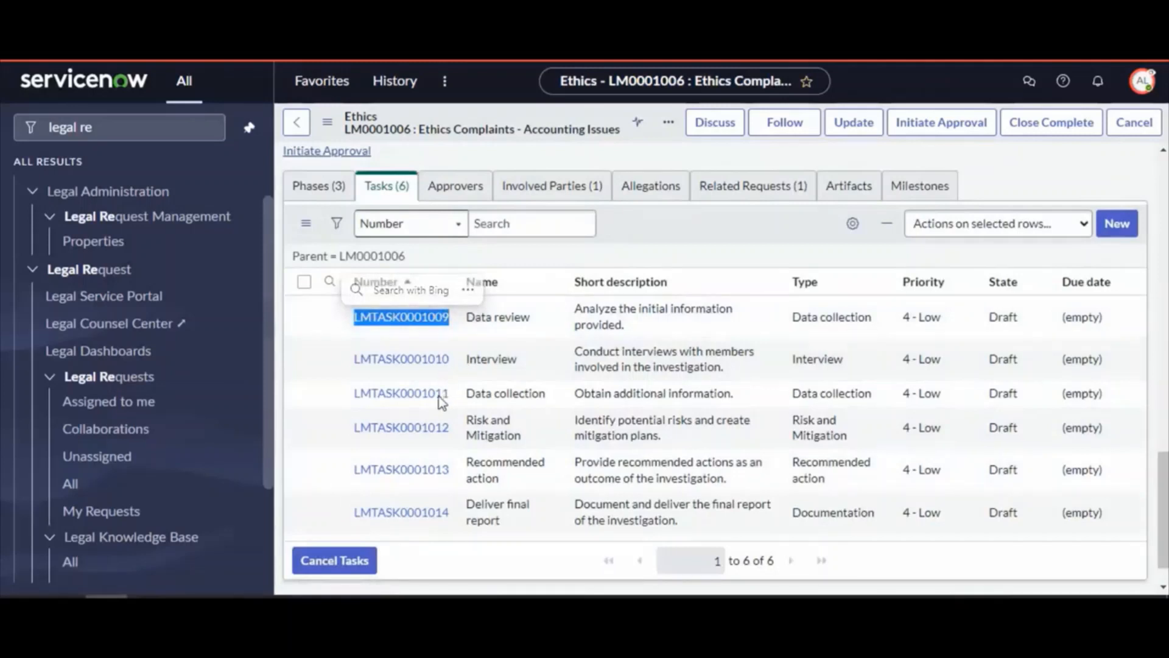
Look through the matter's involved parties, artifacts and milestones.
left_click(559, 185)
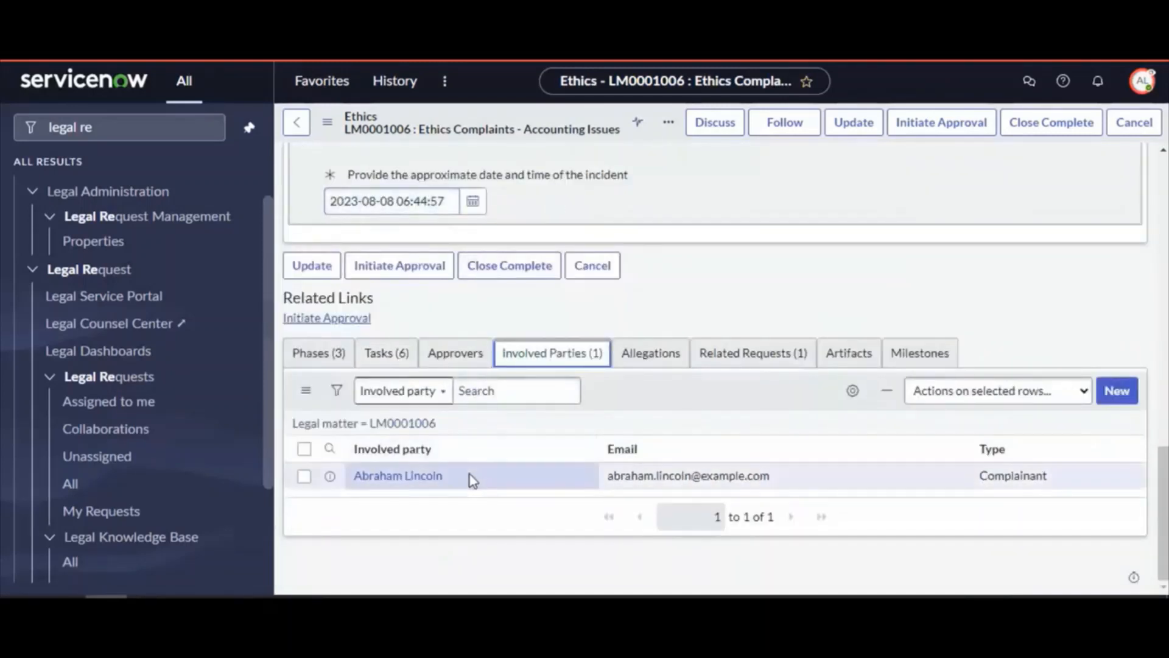
left_click_drag(469, 477, 341, 488)
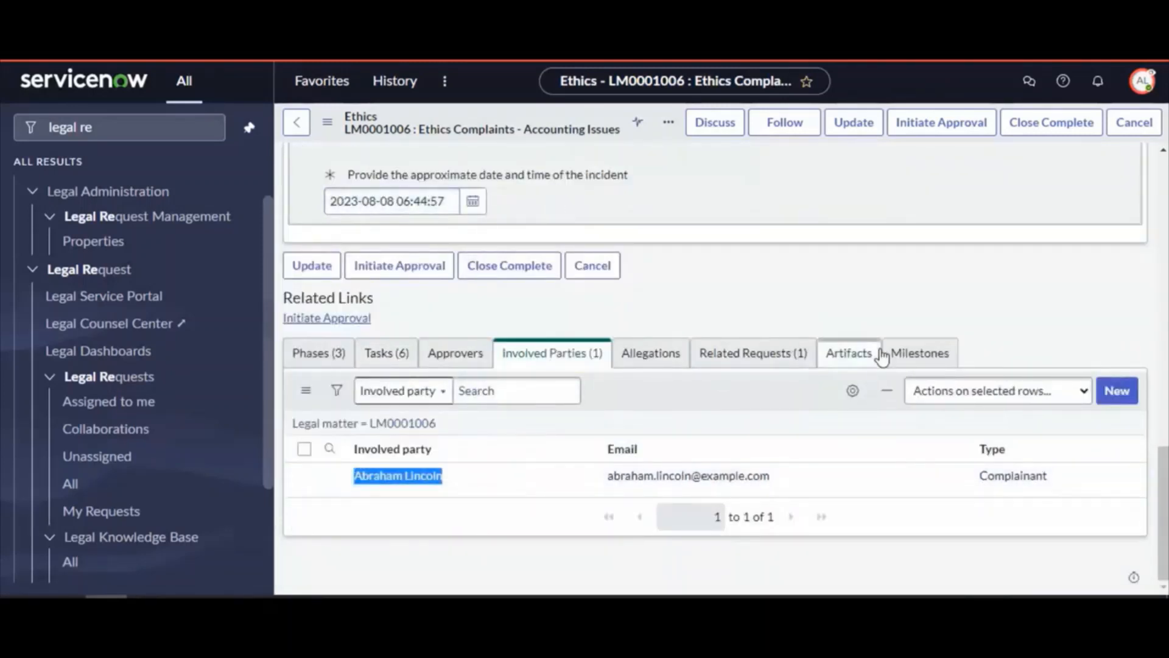
left_click(852, 364)
left_click(913, 363)
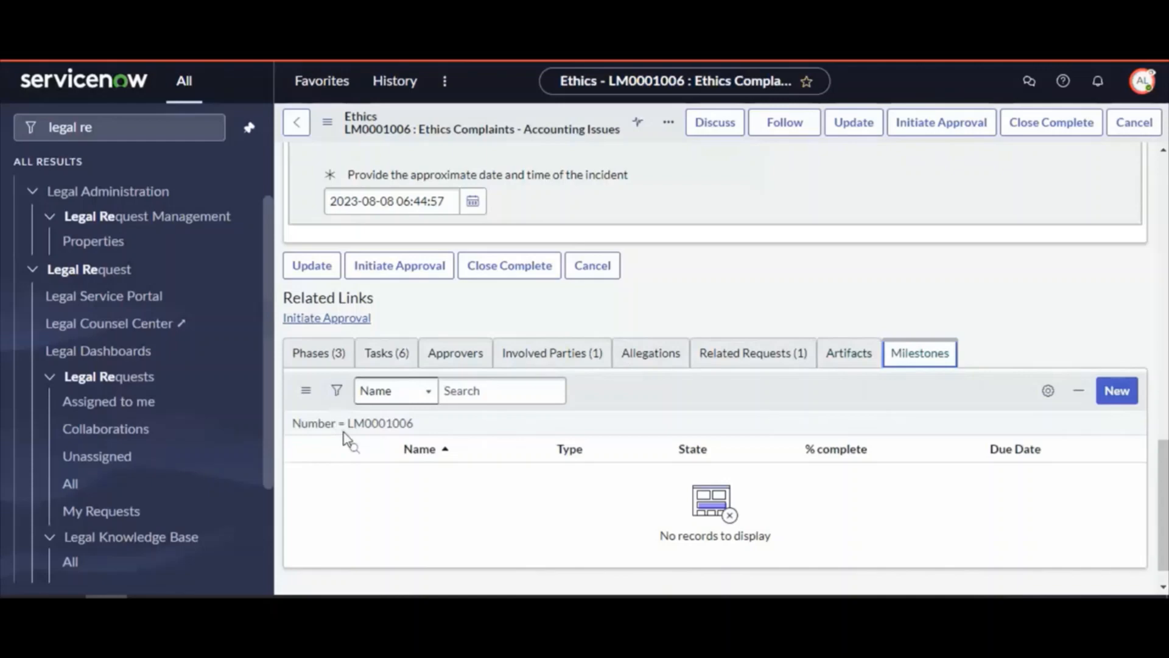
Recheck the matter's tasks and try to close the matter as complete.
scroll(344, 438, "up", 15)
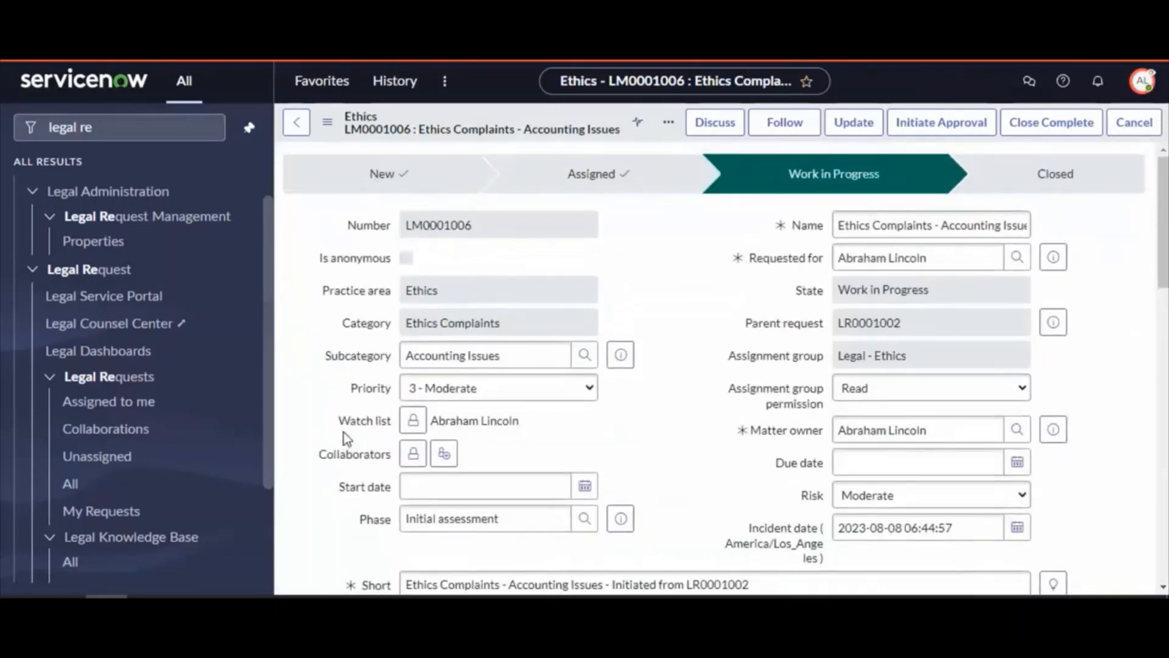
scroll(346, 438, "down", 15)
left_click(389, 323)
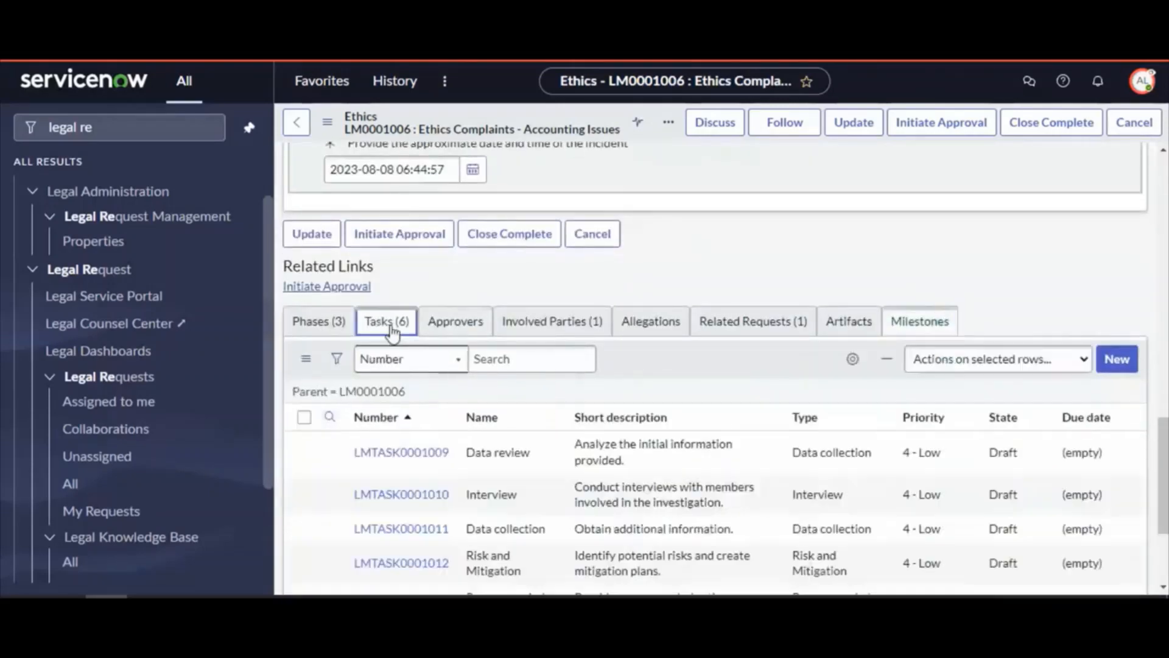
scroll(653, 362, "up", 12)
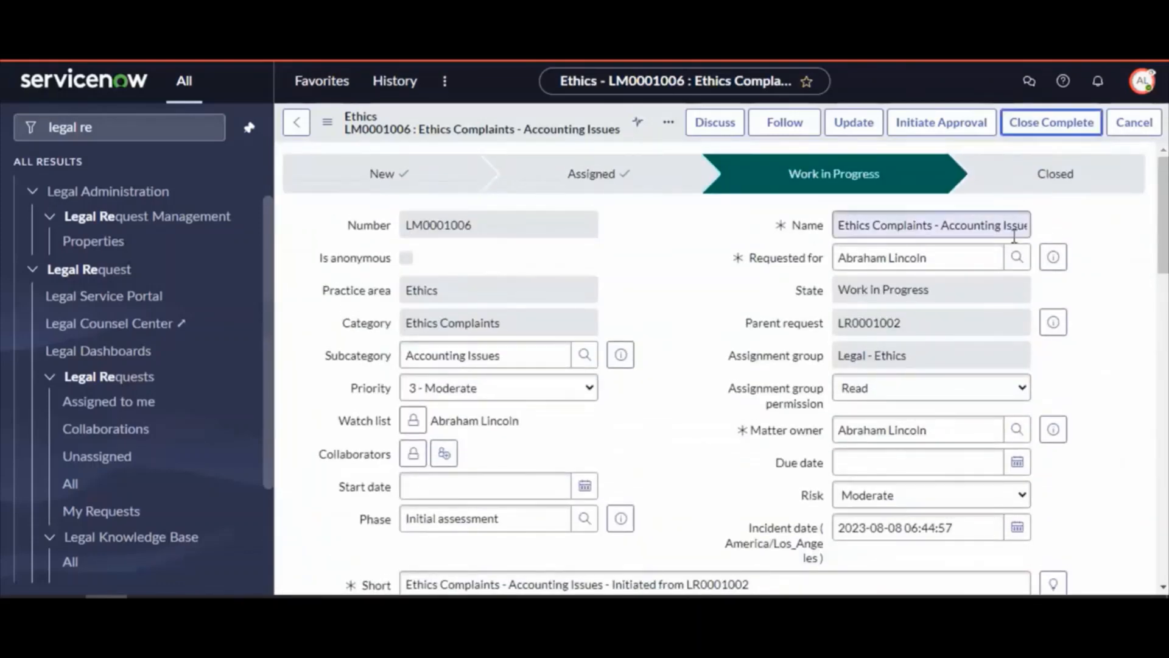
left_click(1029, 124)
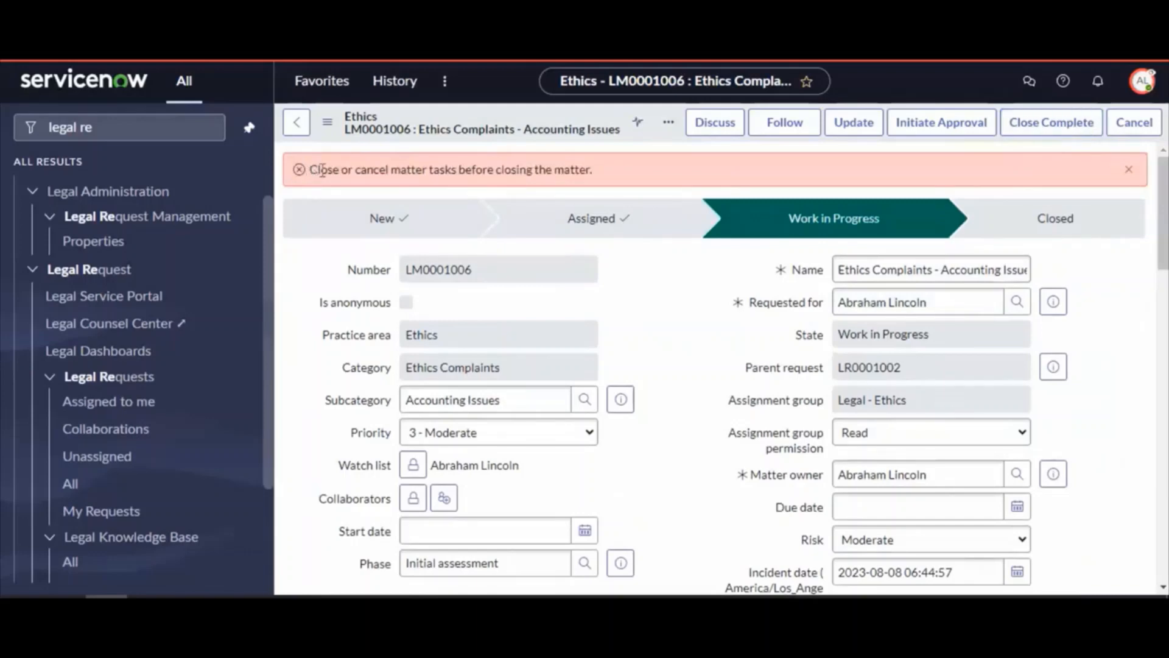
left_click_drag(308, 173, 609, 177)
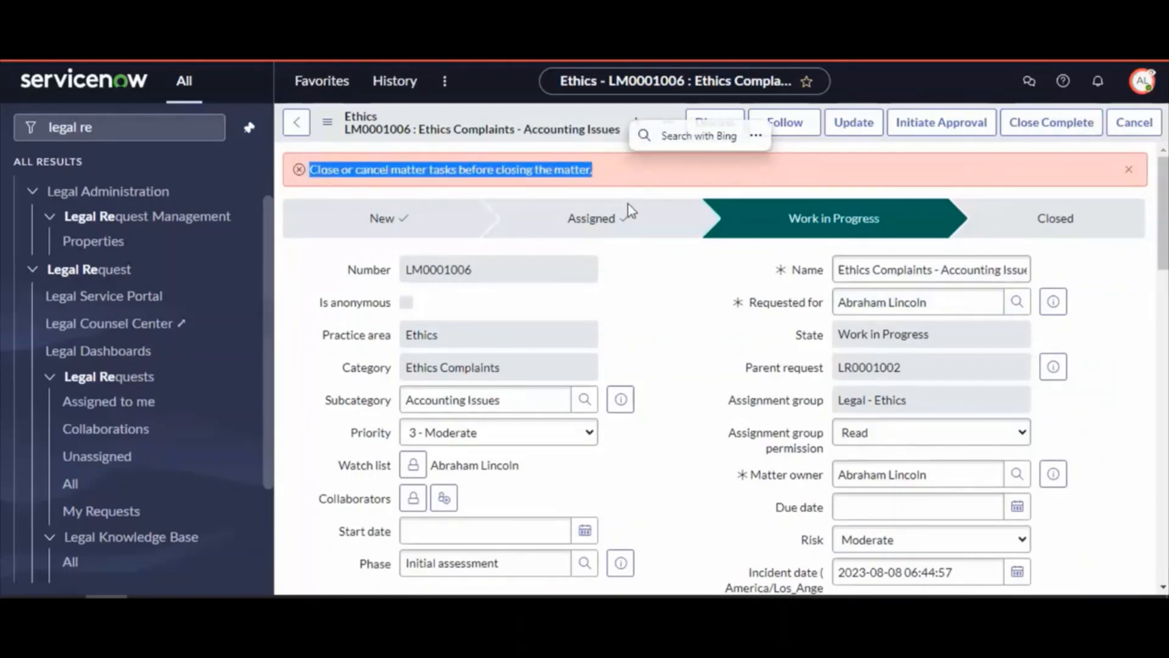
Try to edit the State of the Deliver final report task directly in the matter's Tasks list.
scroll(650, 439, "down", 15)
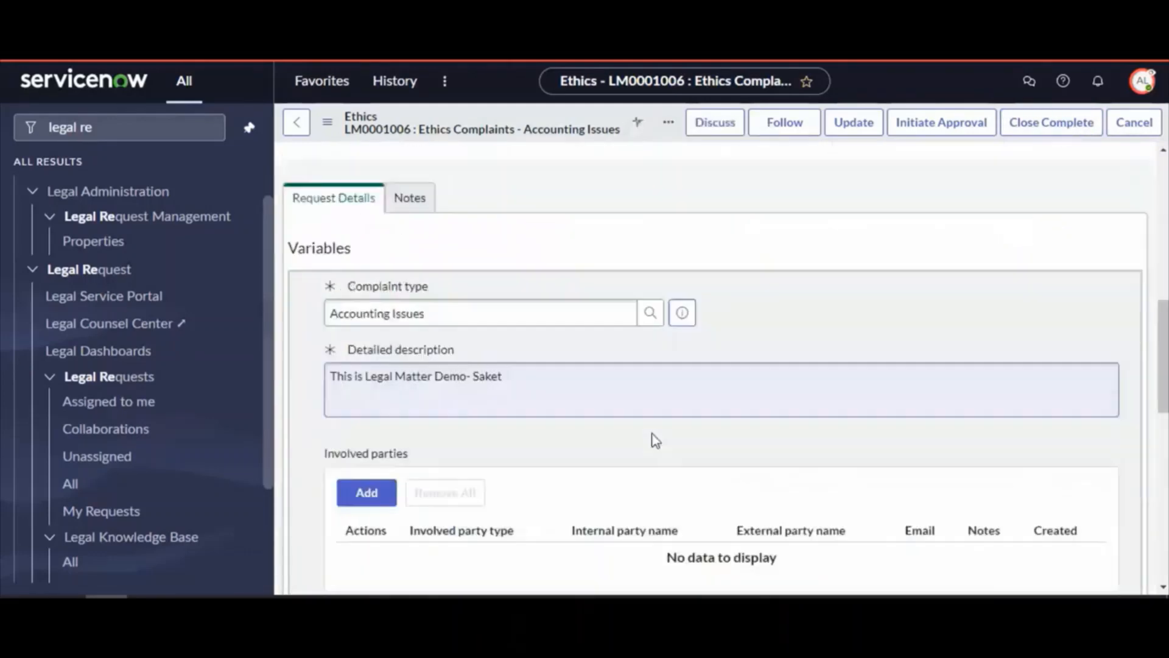
scroll(648, 438, "down", 3)
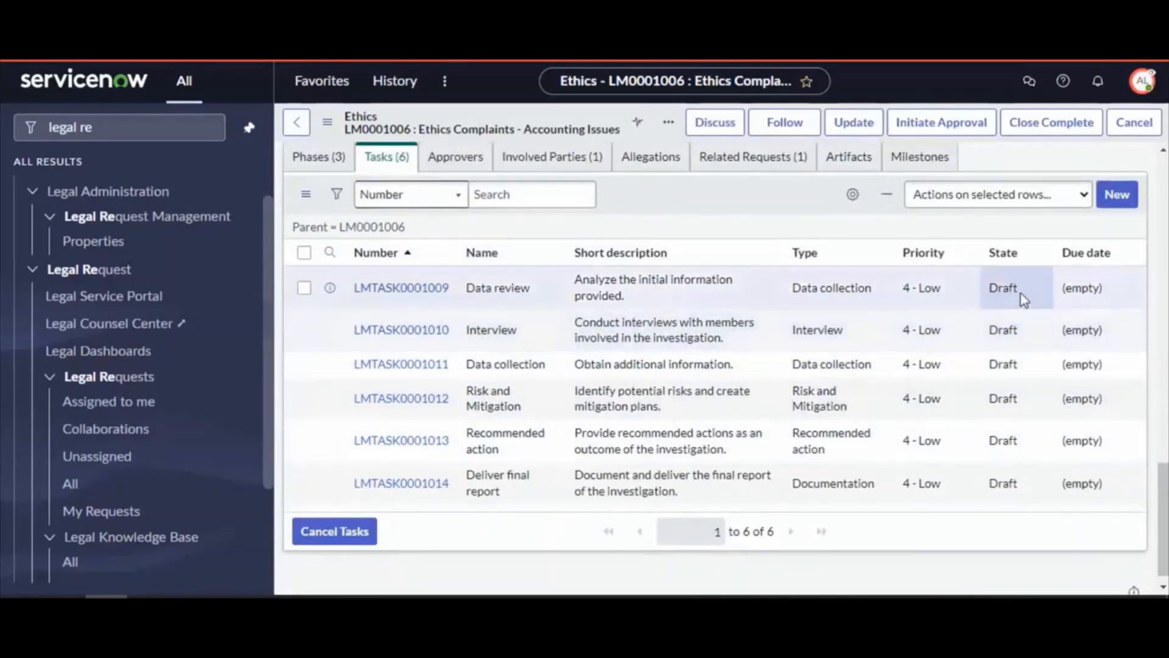
left_click(1029, 483)
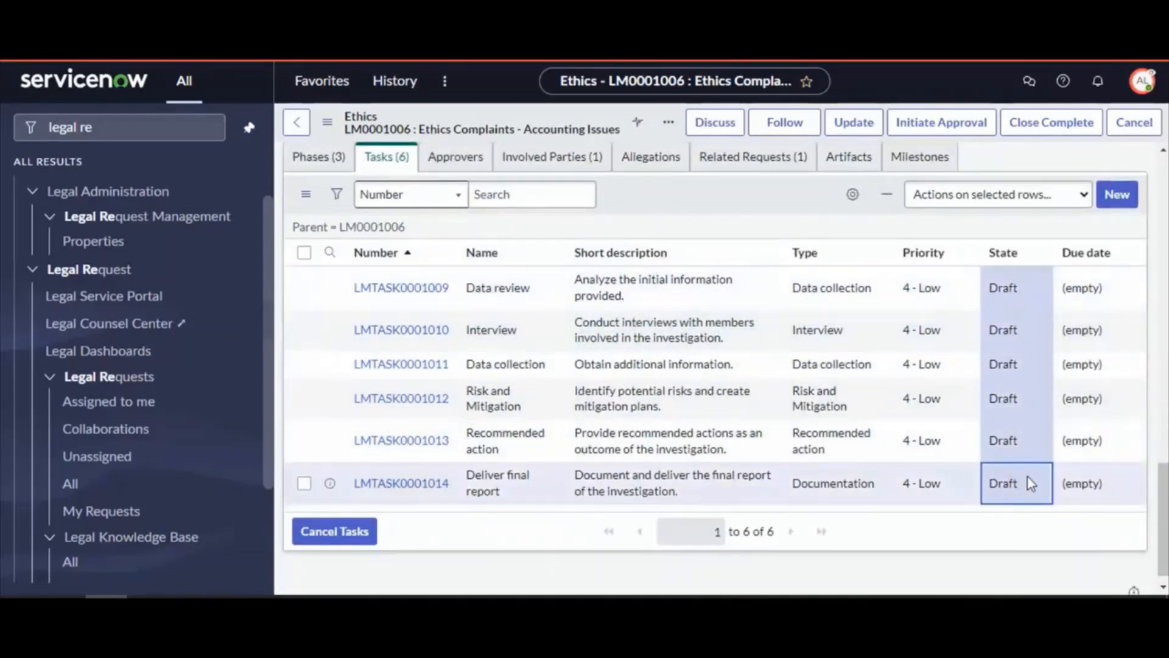
double_click(1031, 483)
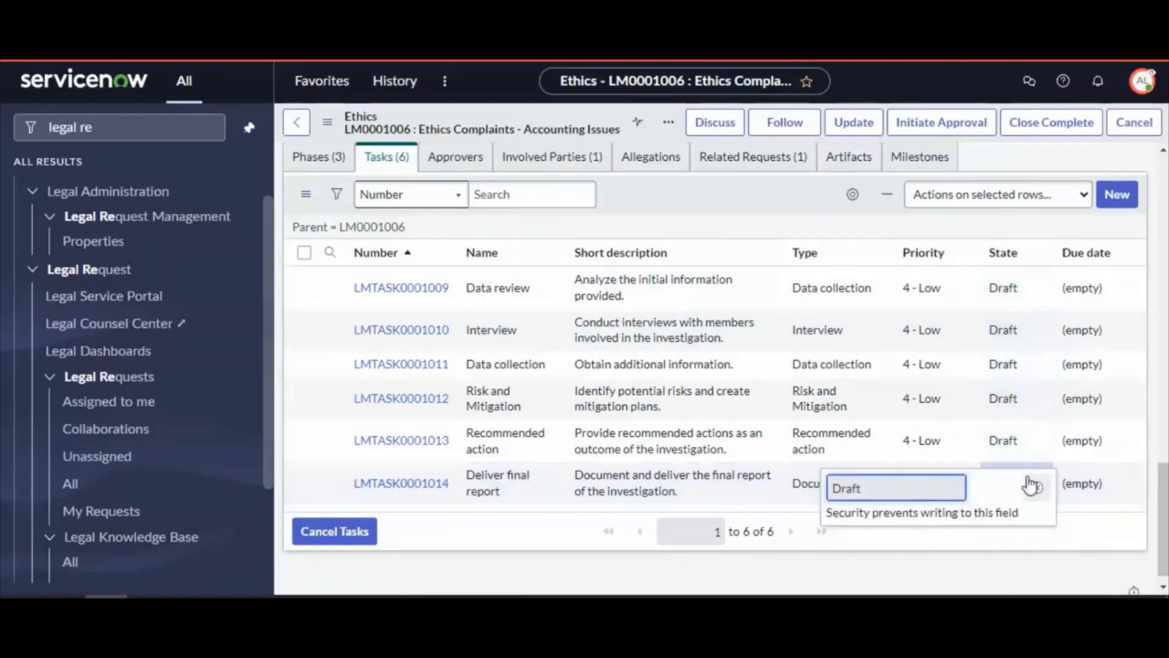
left_click(1037, 506)
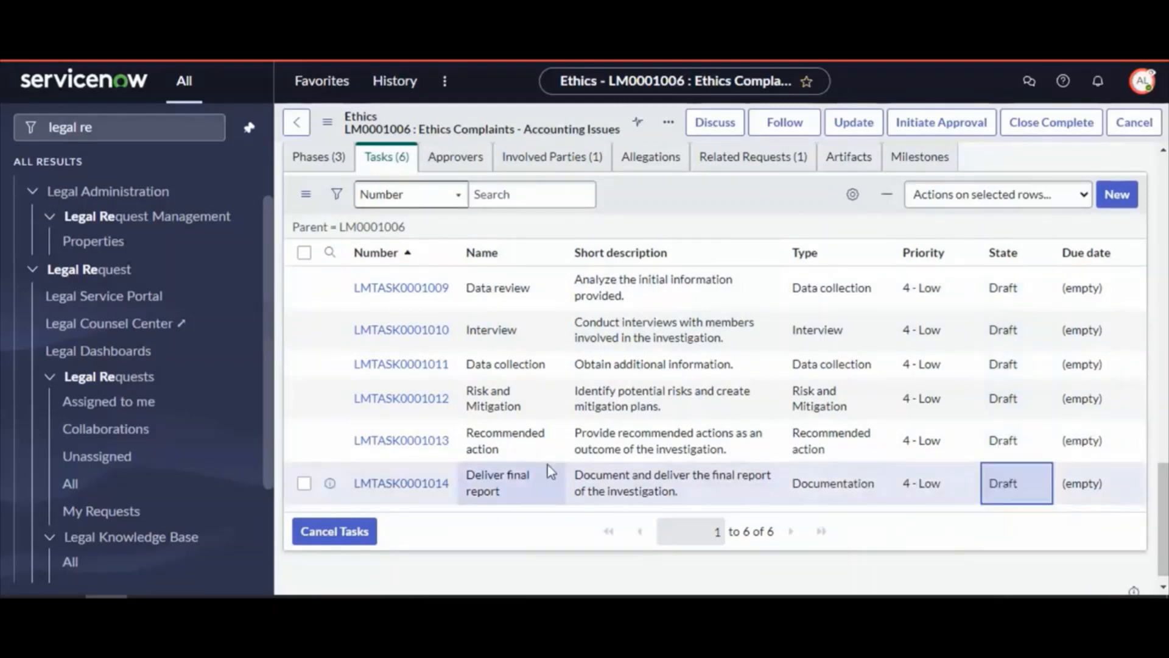
Return to the matter's related lists and display its phases again.
scroll(551, 472, "up", 18)
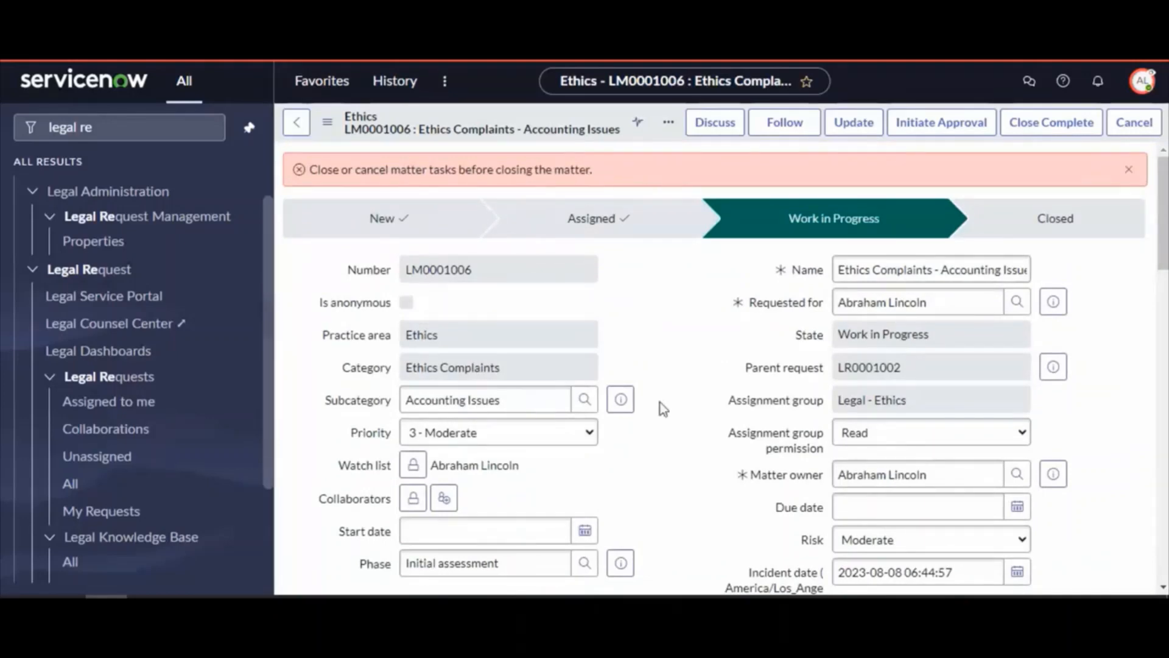
scroll(659, 410, "down", 20)
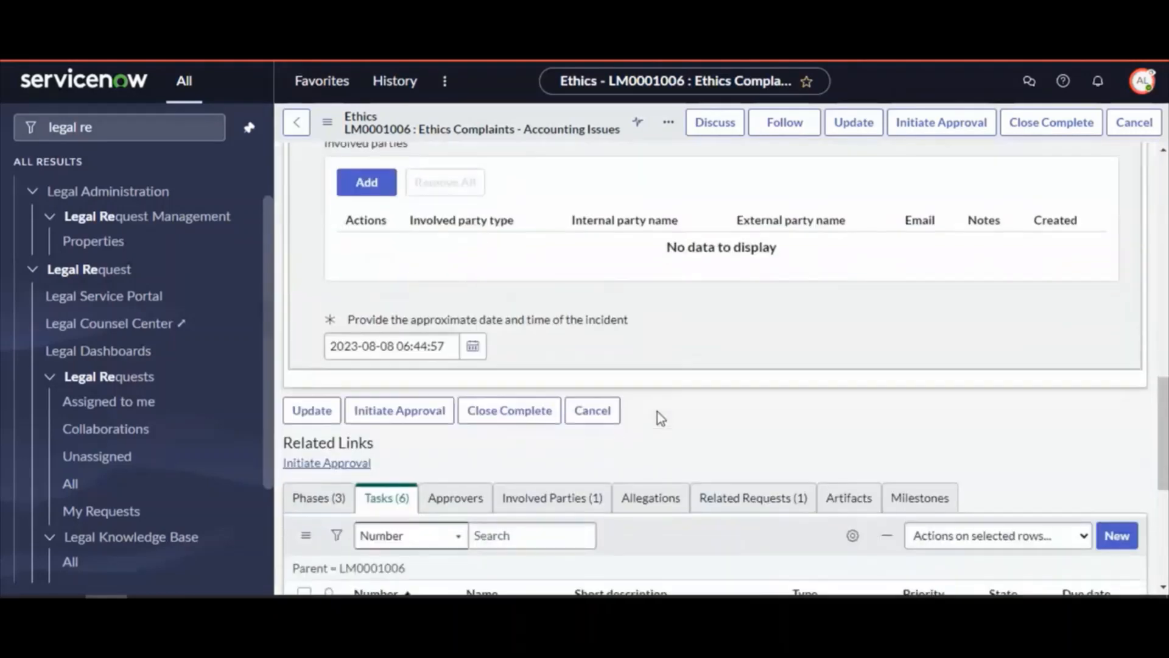
scroll(396, 408, "up", 3)
left_click(329, 364)
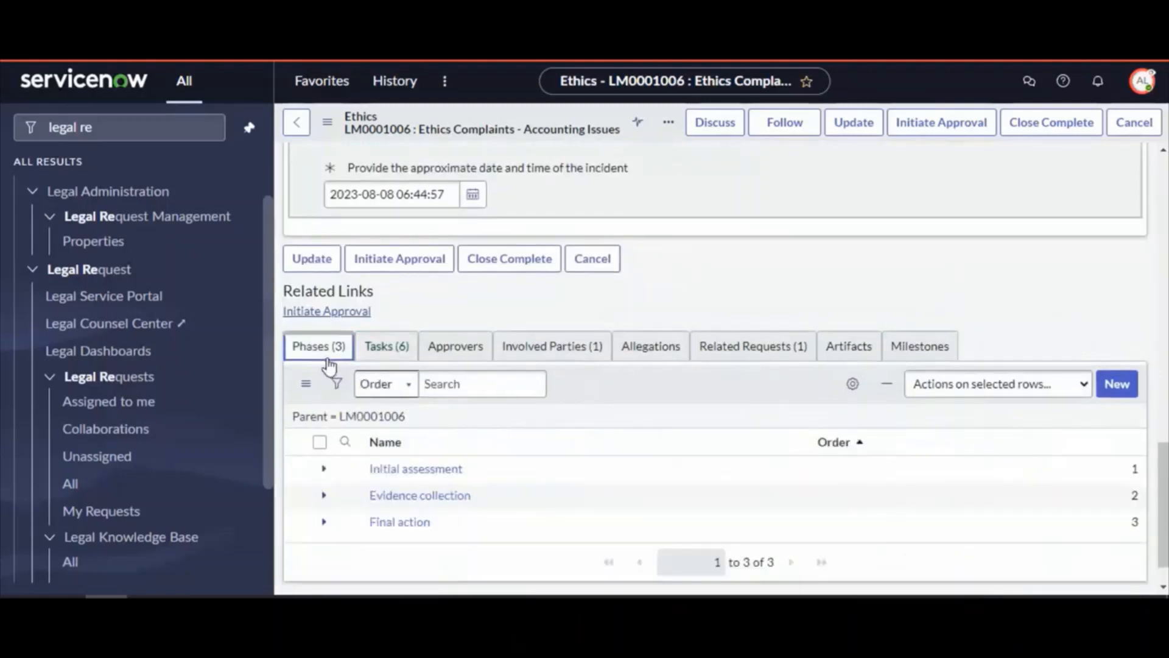
Review the matter's artifacts and its Initial assessment, Evidence collection and Final action phases.
left_click(916, 350)
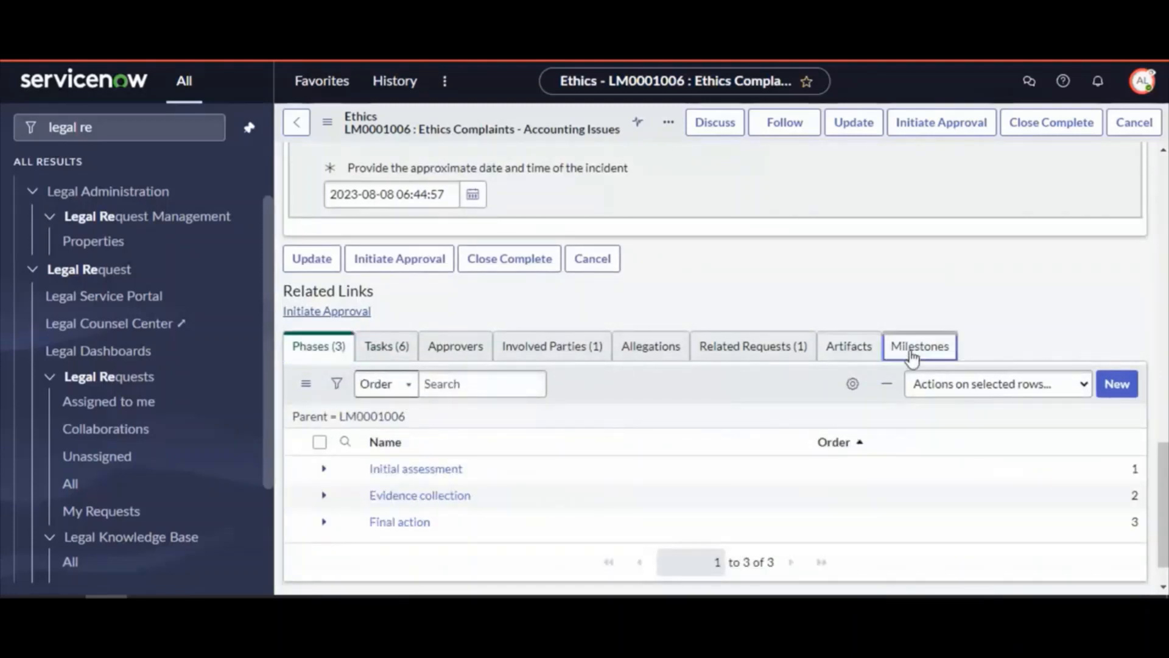
left_click(851, 364)
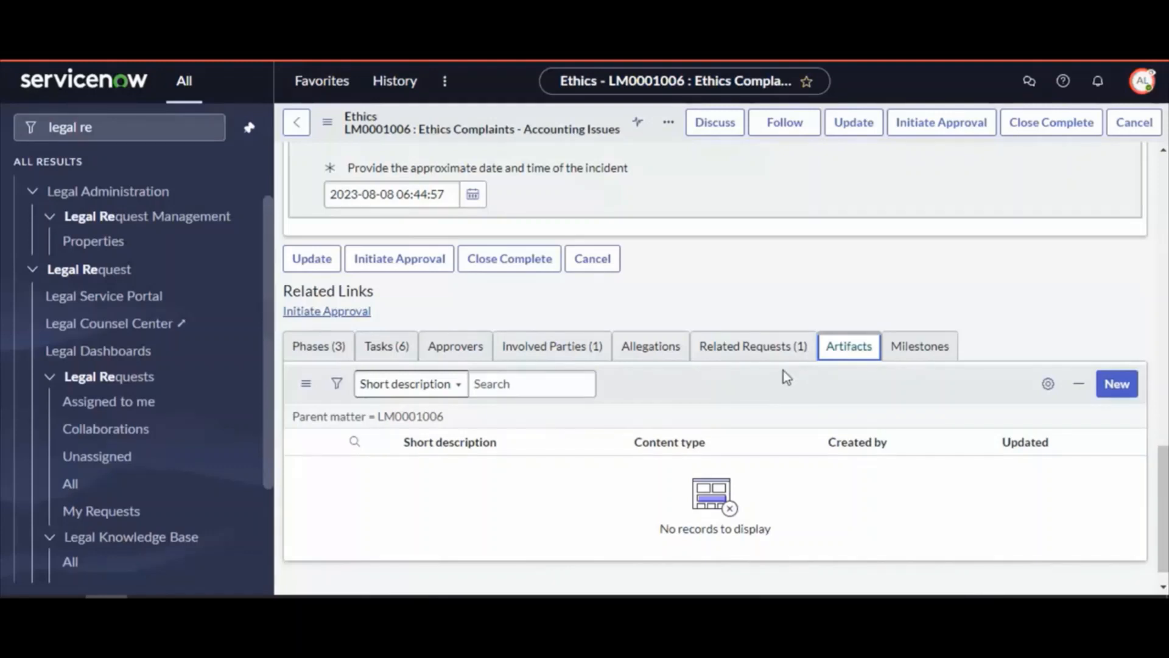
left_click(320, 348)
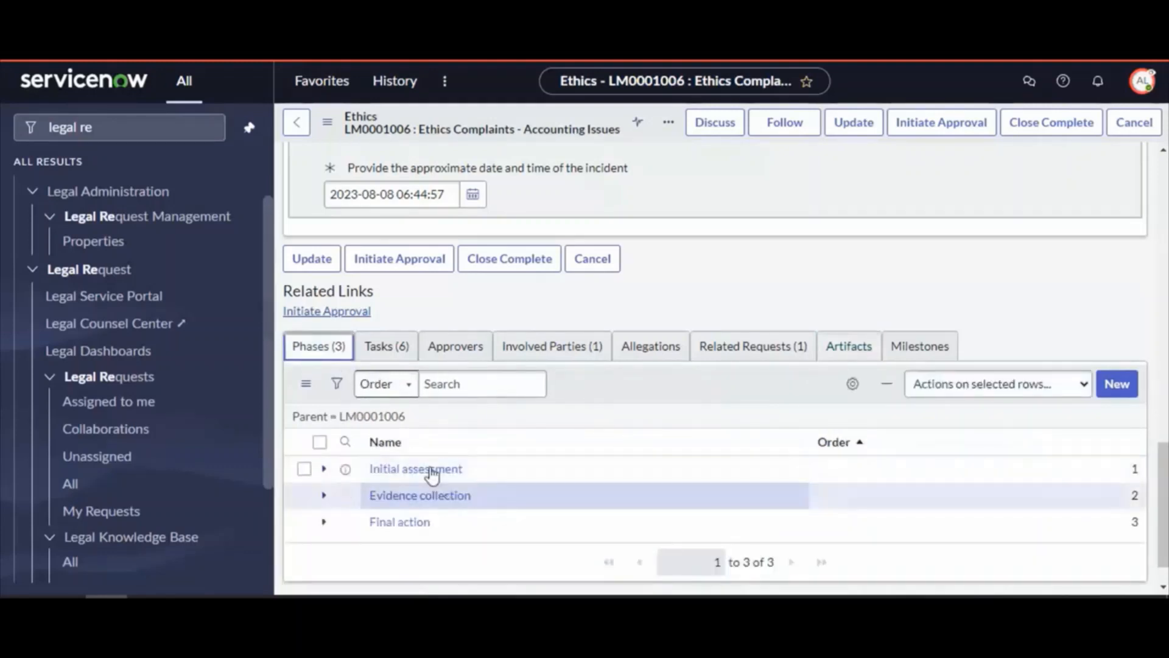
triple_click(503, 474)
triple_click(492, 503)
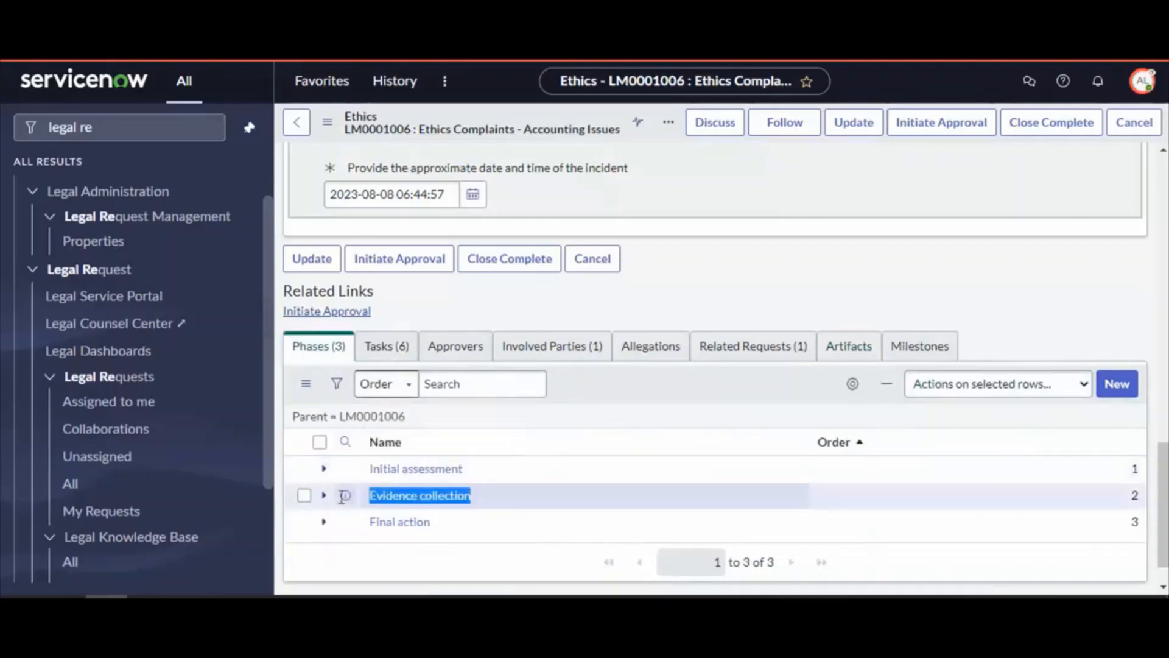
triple_click(352, 521)
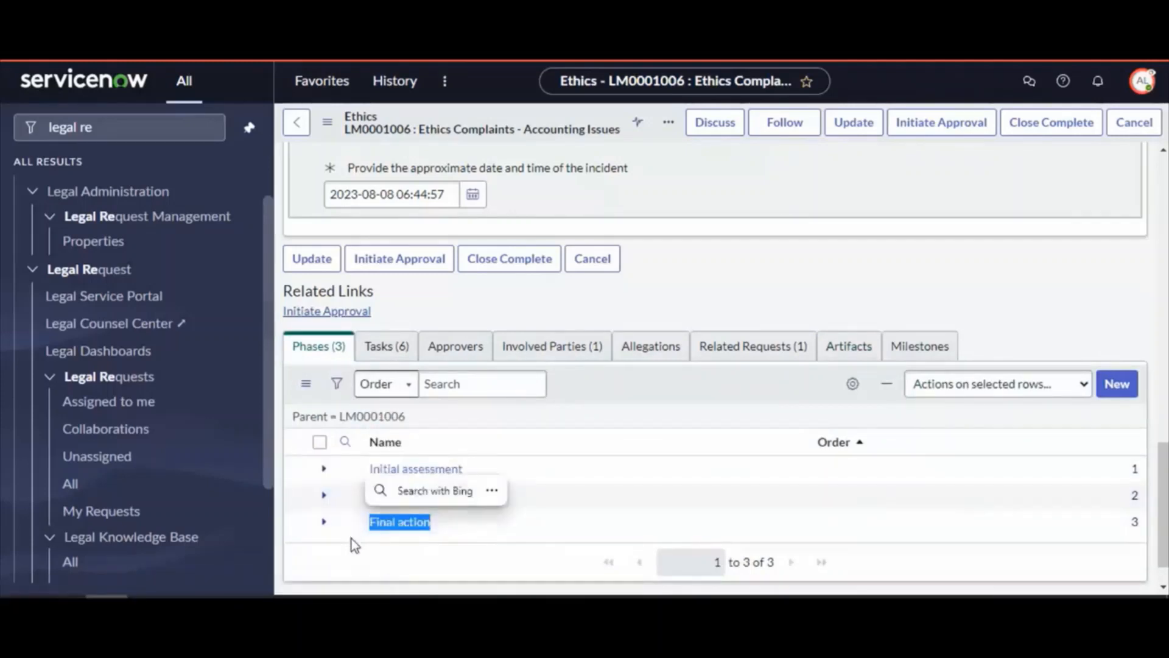
Review the matter's task list and main form details, and return to its phases.
left_click(386, 346)
scroll(517, 420, "down", 3)
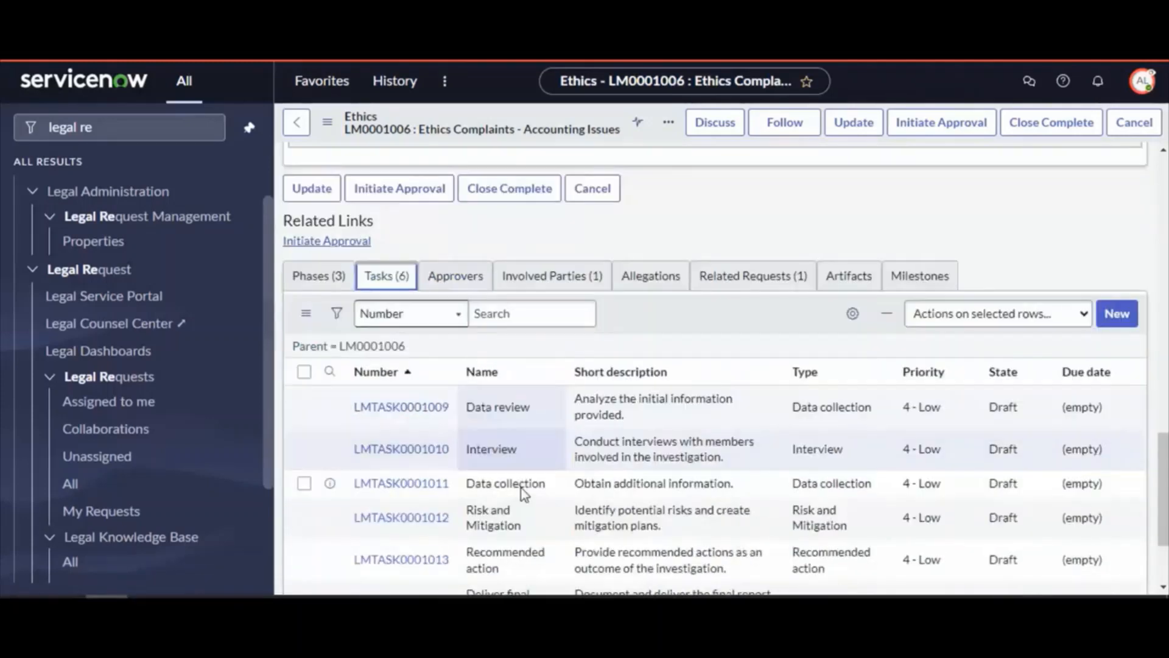
scroll(514, 487, "up", 10)
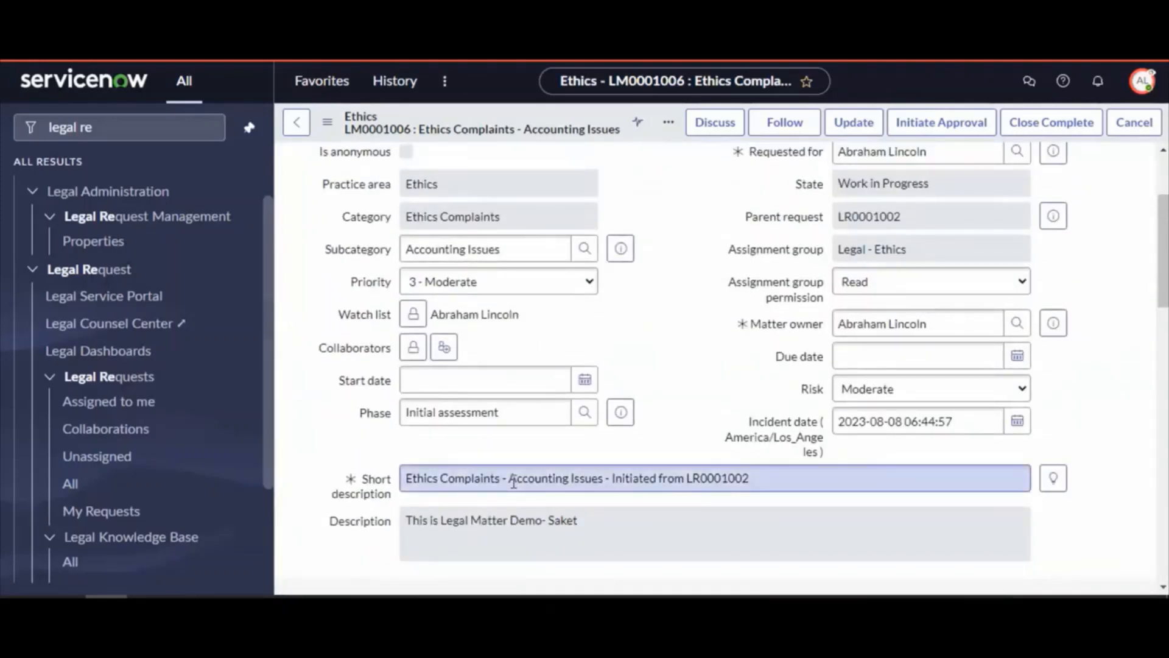
scroll(513, 481, "up", 3)
scroll(514, 481, "down", 12)
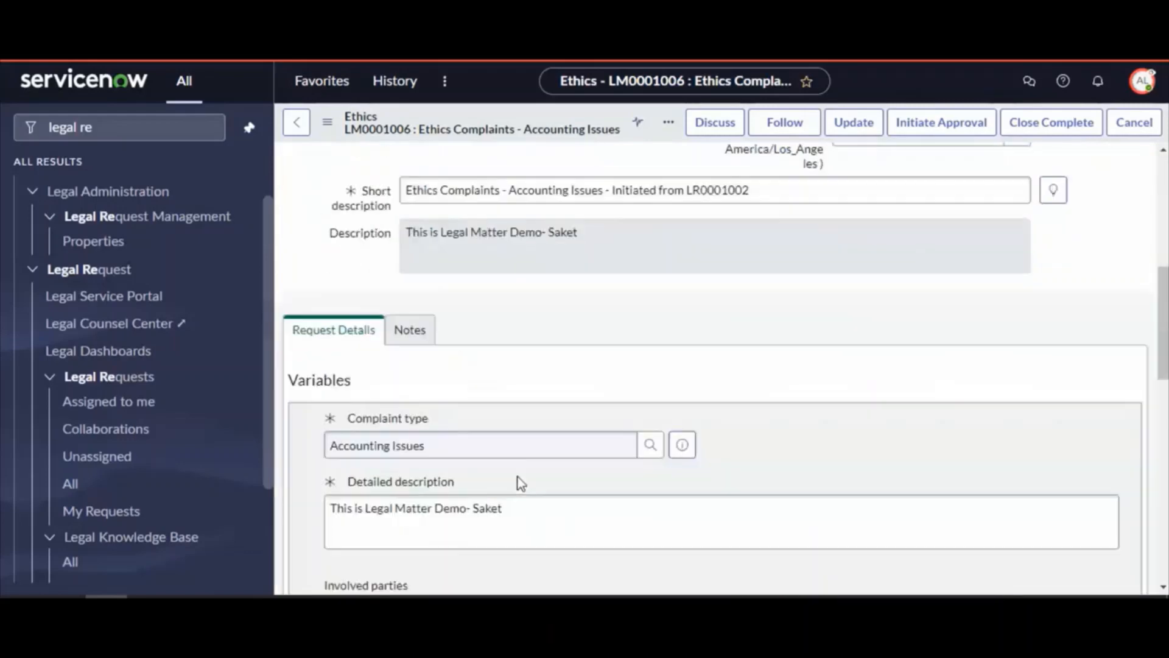
left_click(314, 362)
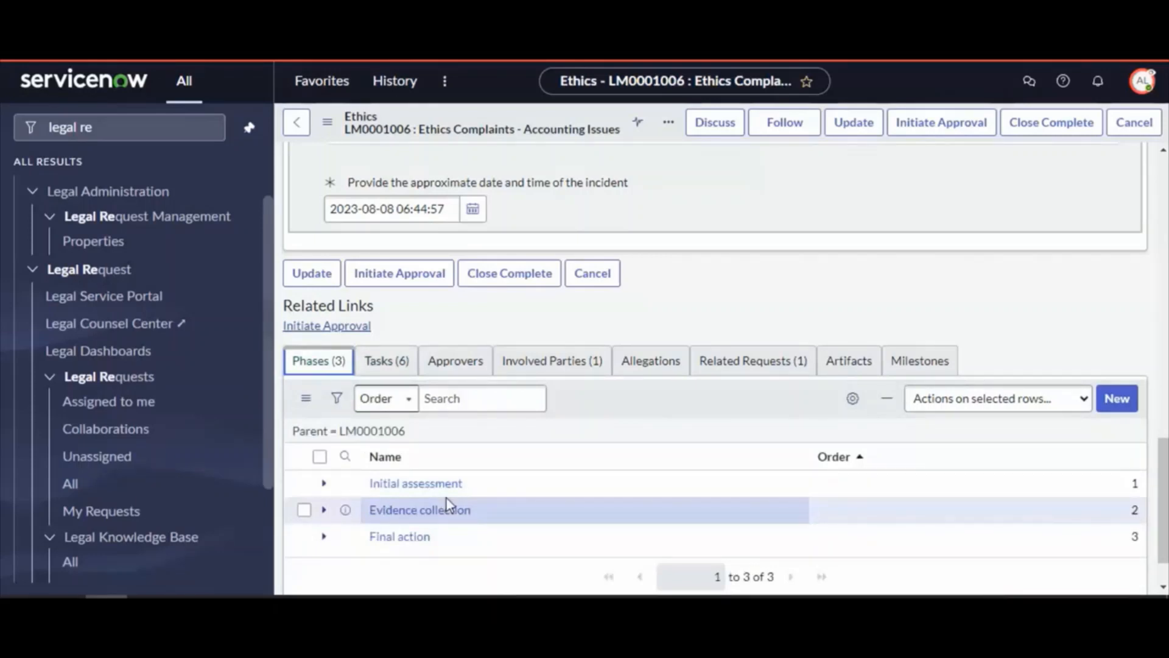
End the user impersonation and open the Ethics Template from the list of all matter templates.
left_click(1142, 81)
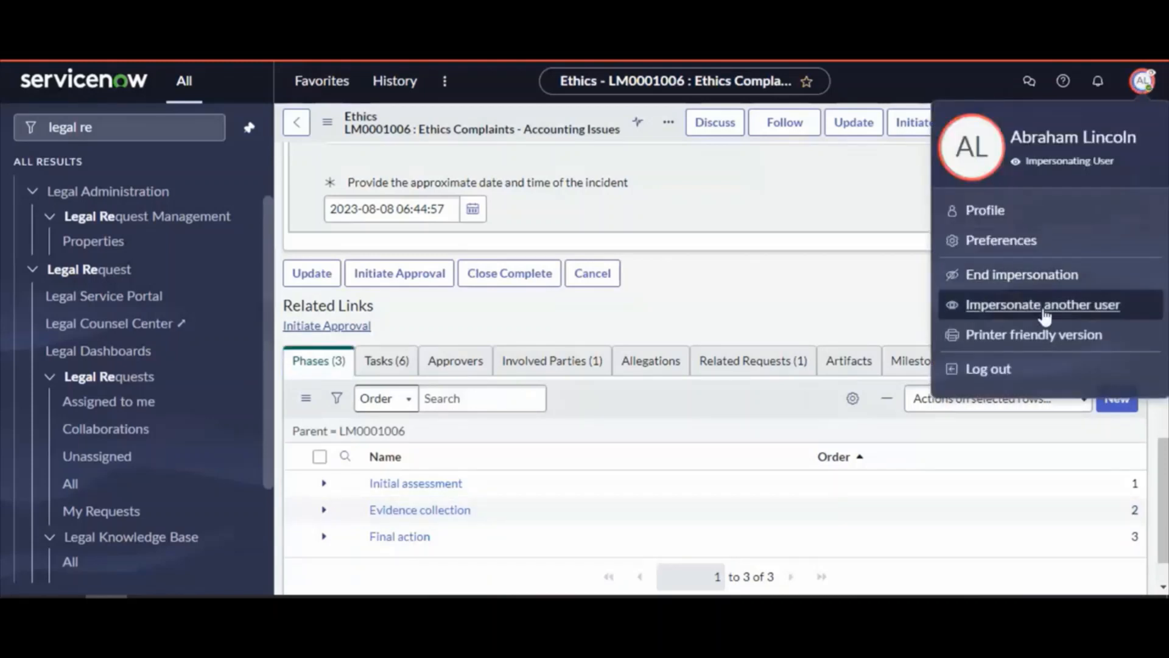
left_click(1002, 277)
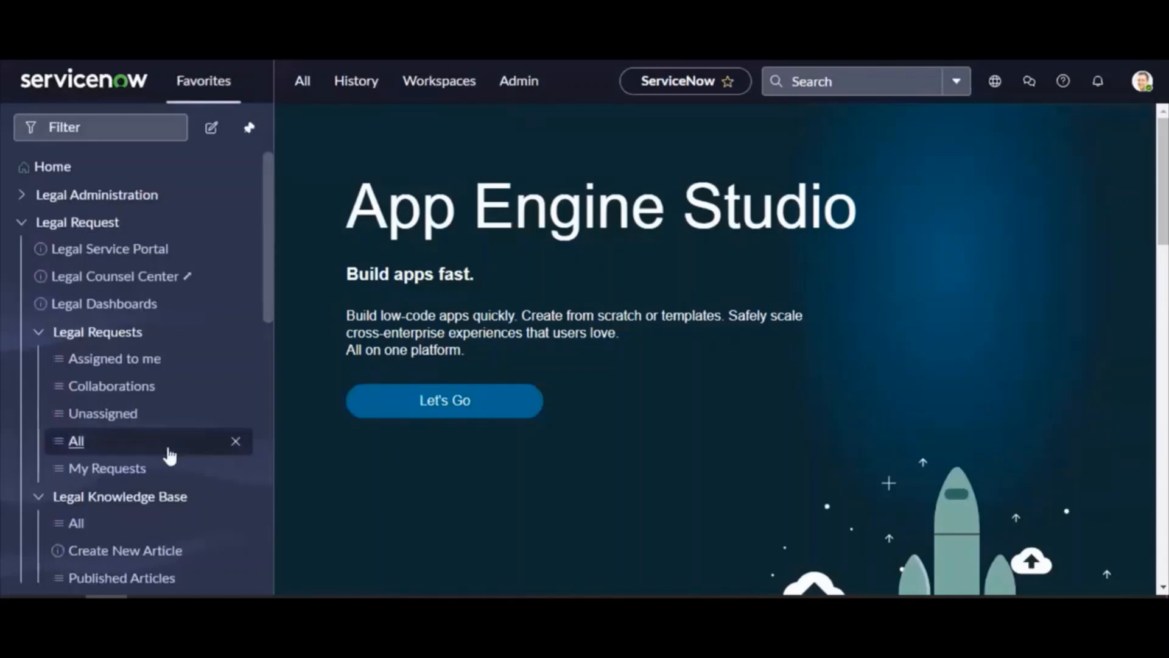
scroll(117, 446, "down", 5)
scroll(118, 448, "down", 5)
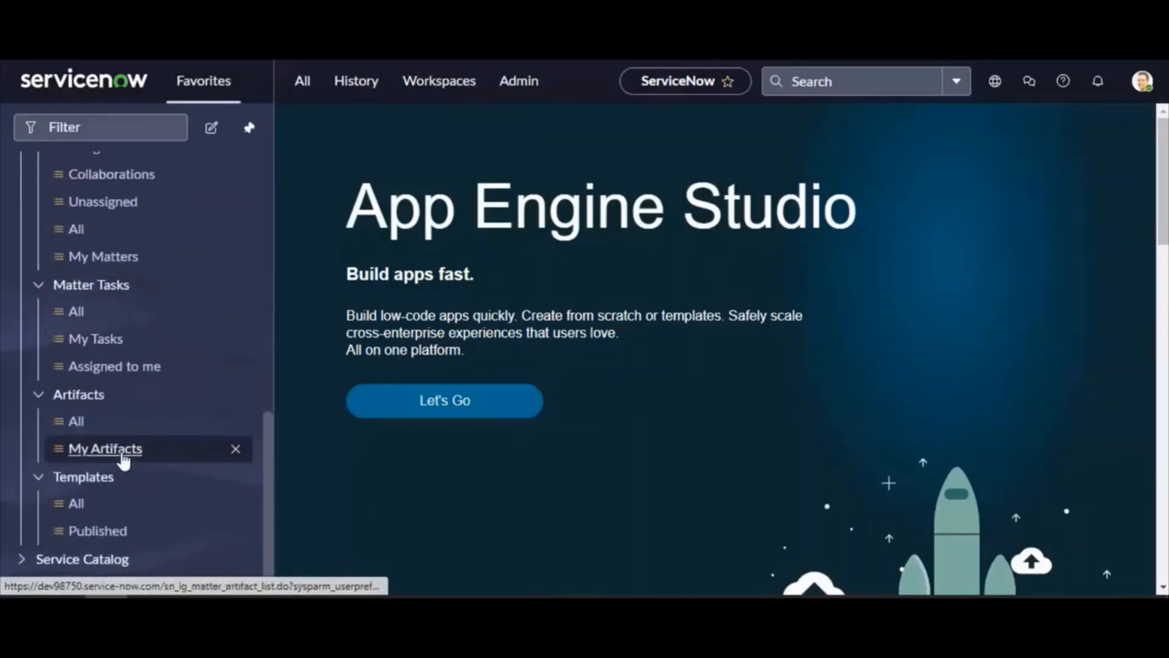
left_click(79, 506)
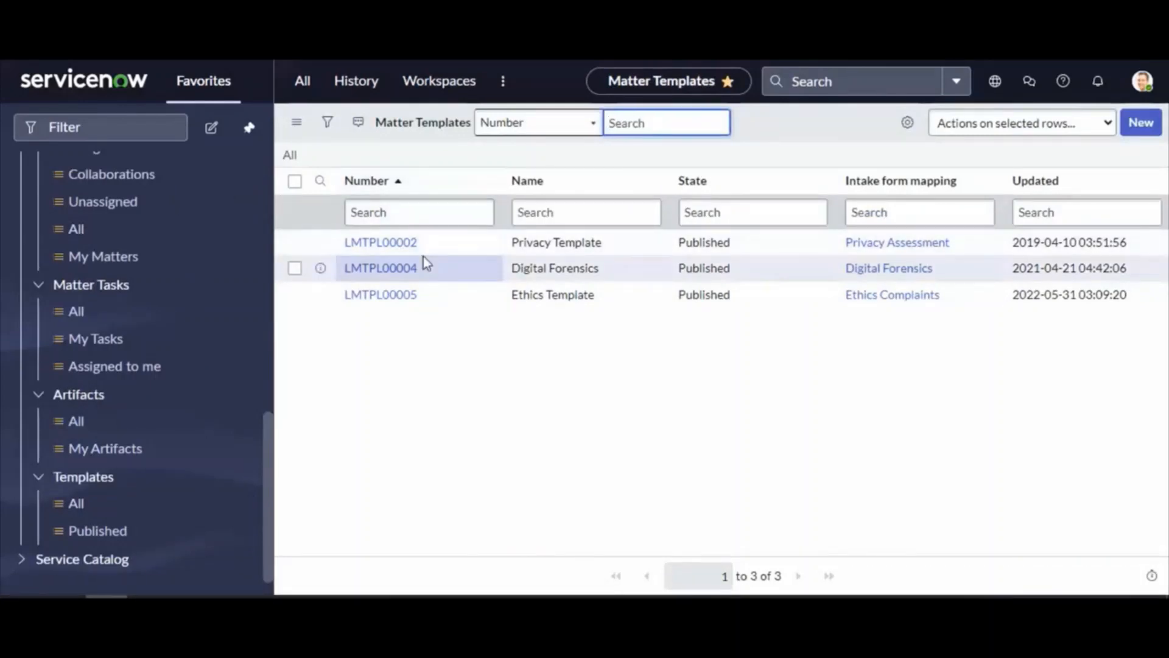
left_click_drag(603, 308, 496, 305)
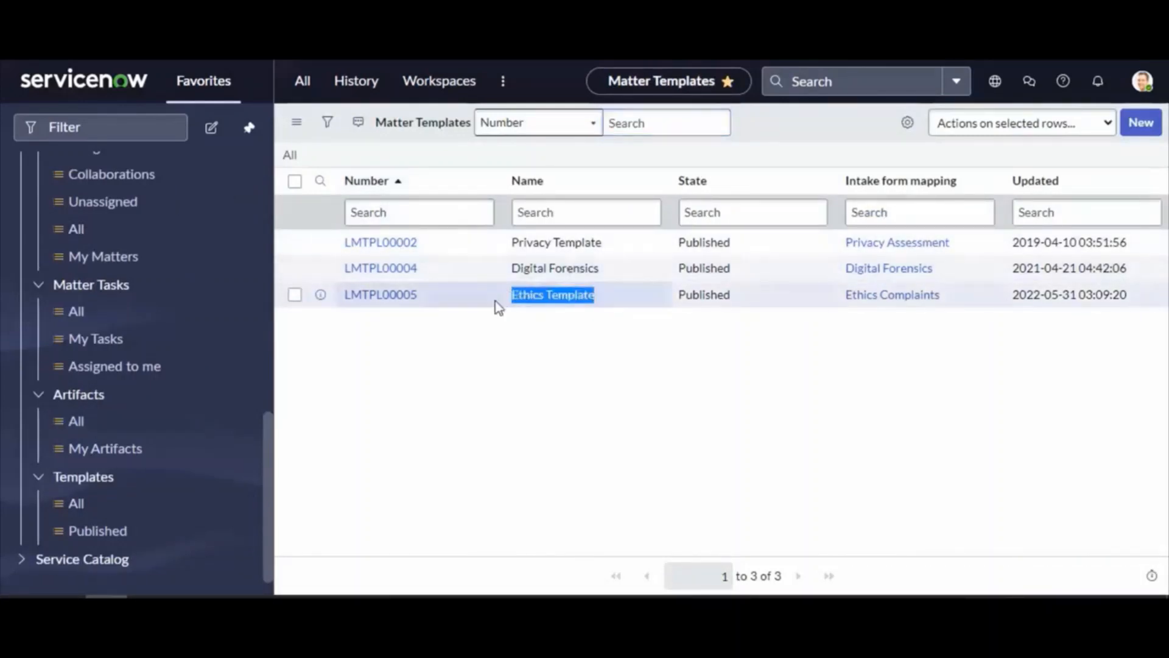
left_click(375, 302)
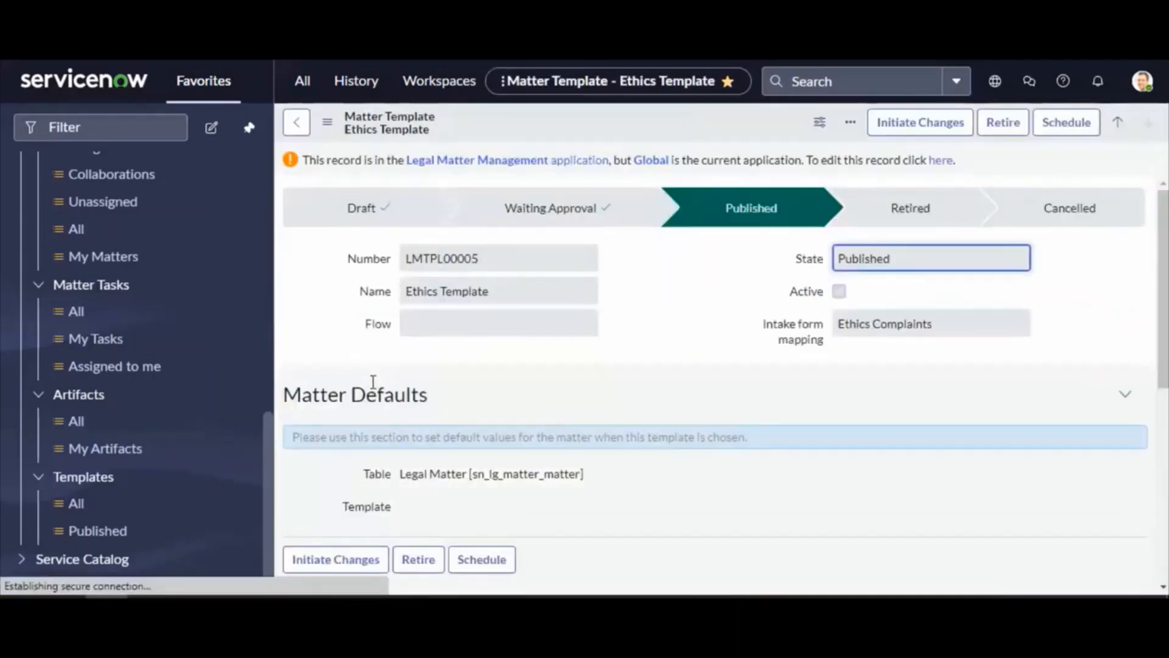
Examine the three phases defined in the Ethics Template, from Initial assessment to Final action.
scroll(466, 385, "down", 2)
scroll(466, 386, "down", 6)
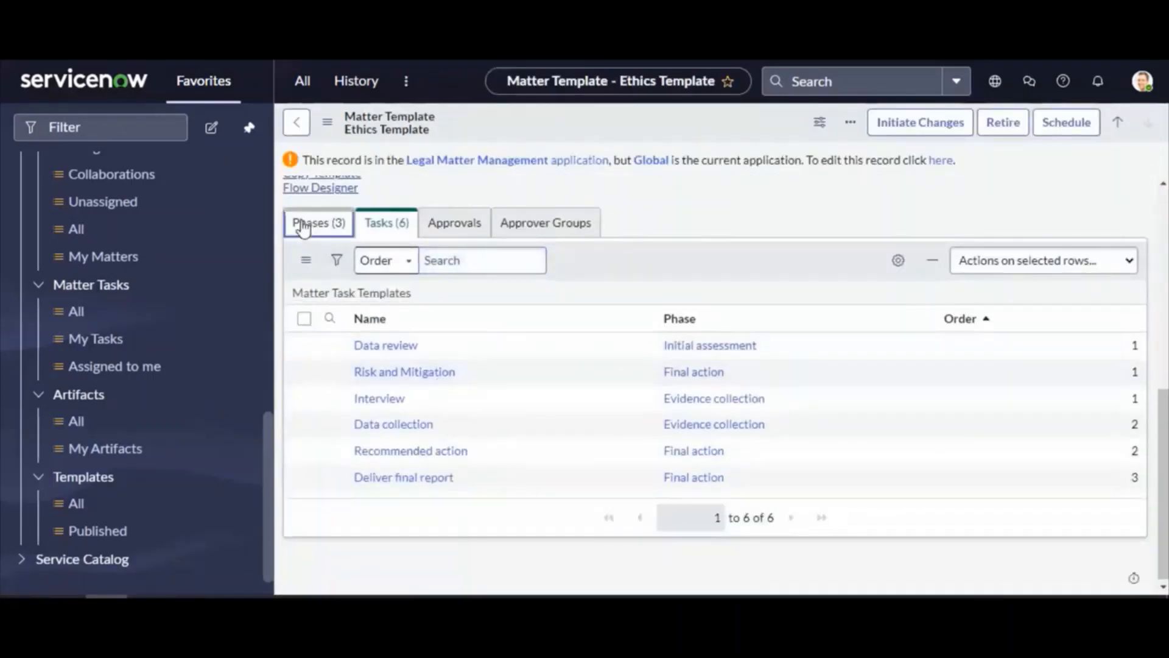
left_click(306, 226)
left_click_drag(477, 428, 367, 426)
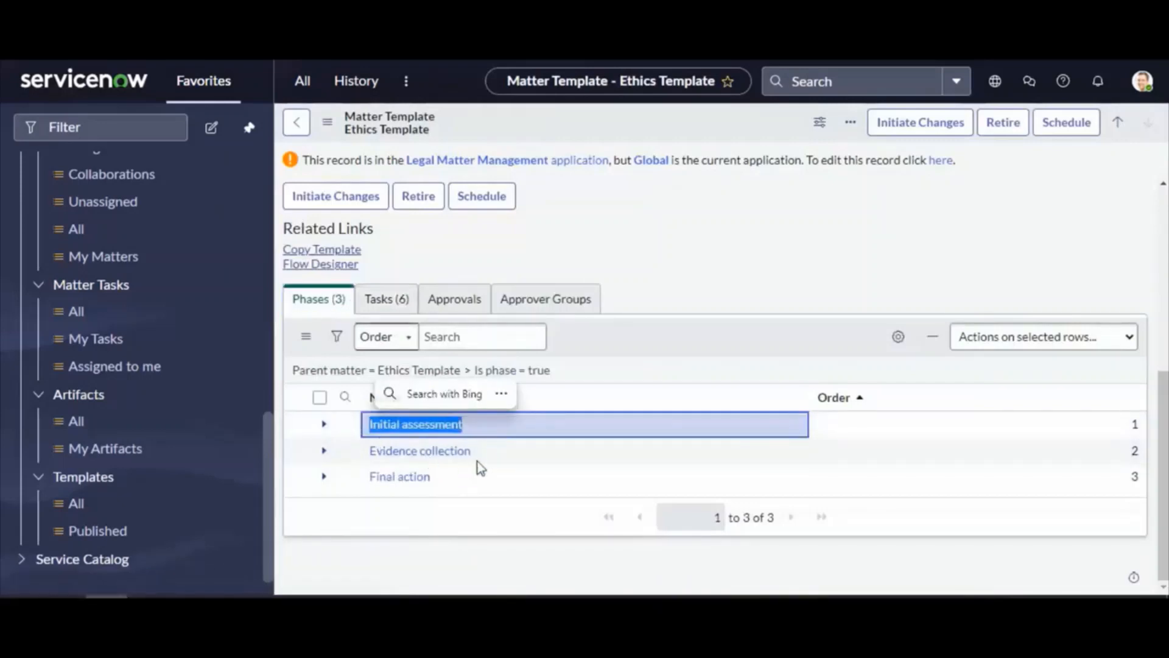
left_click_drag(481, 454, 367, 452)
left_click_drag(454, 486, 358, 502)
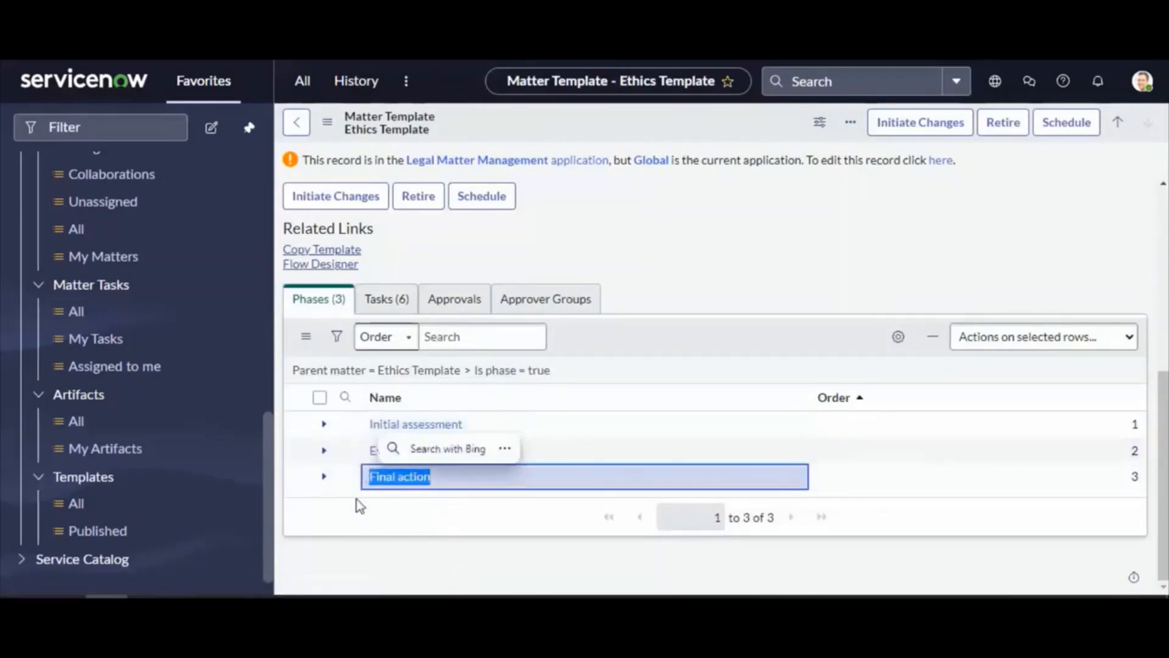
Examine the Ethics Template's tasks, including Data review, Risk and Mitigation, Interview and Data collection.
left_click(381, 301)
scroll(466, 466, "down", 1)
left_click_drag(436, 341, 354, 344)
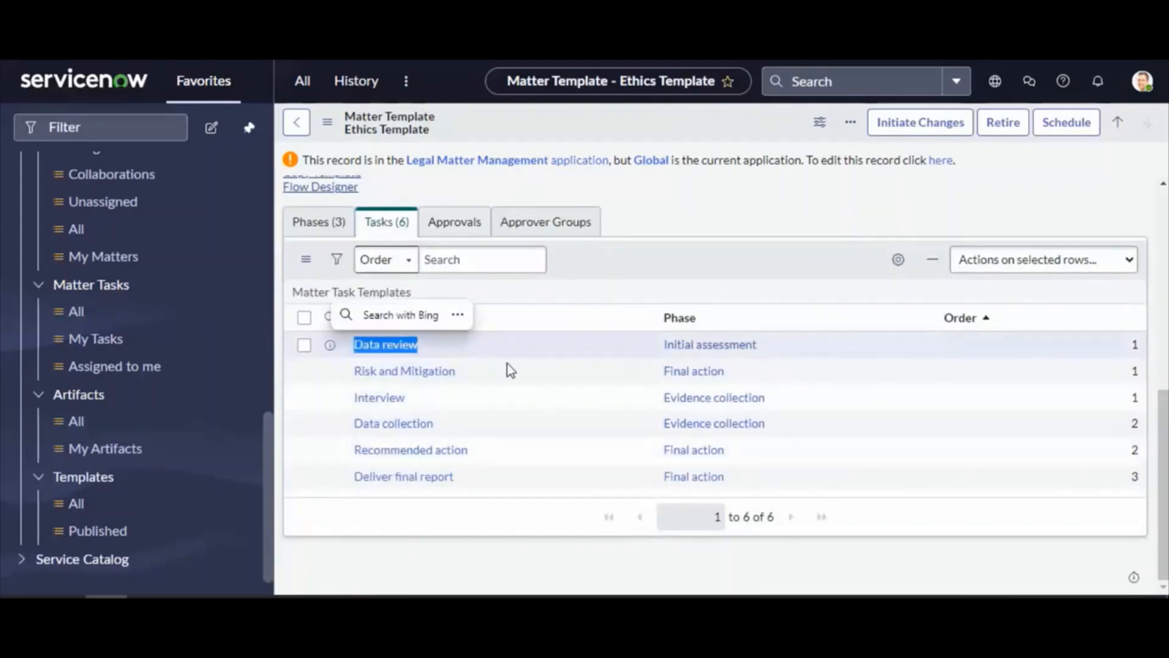
left_click_drag(507, 368, 339, 376)
left_click_drag(434, 402, 340, 399)
left_click_drag(443, 425, 315, 423)
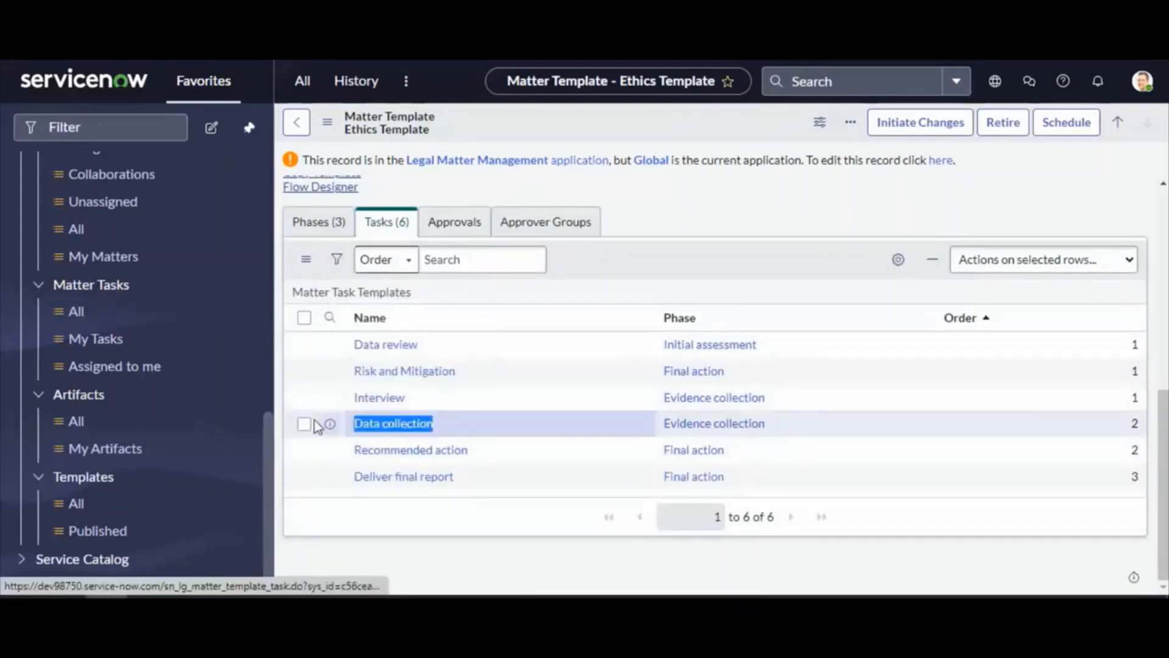
Recheck the Ethics Template's details and tasks, and return through the full template list to the home page.
scroll(449, 433, "up", 6)
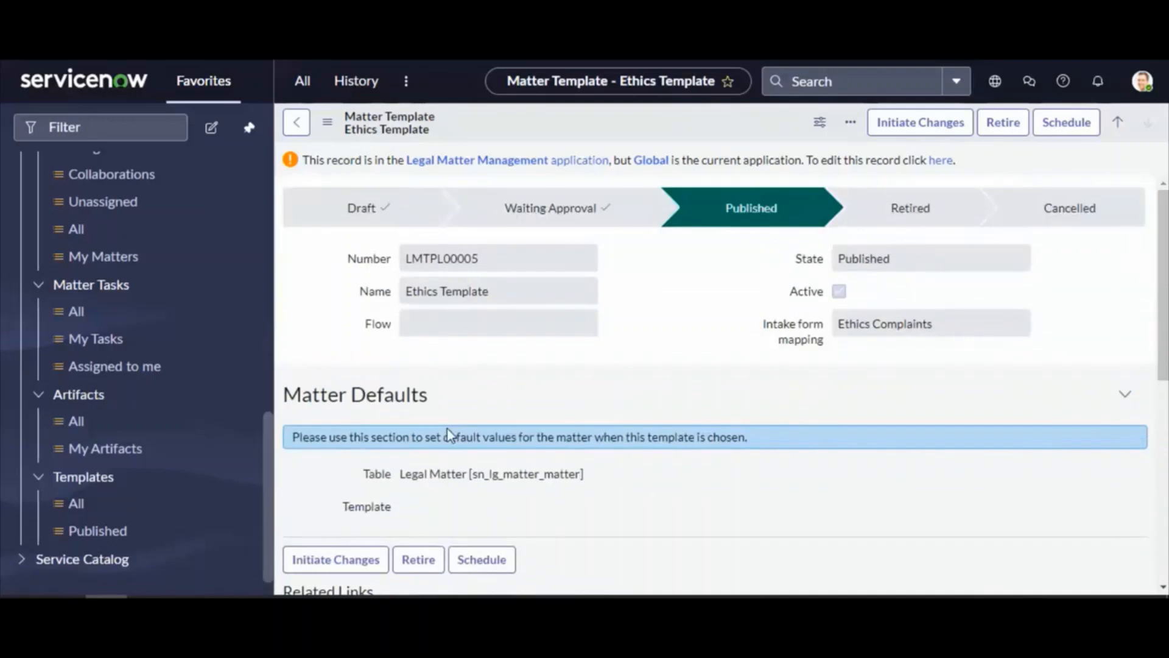
scroll(449, 434, "down", 3)
scroll(456, 434, "down", 3)
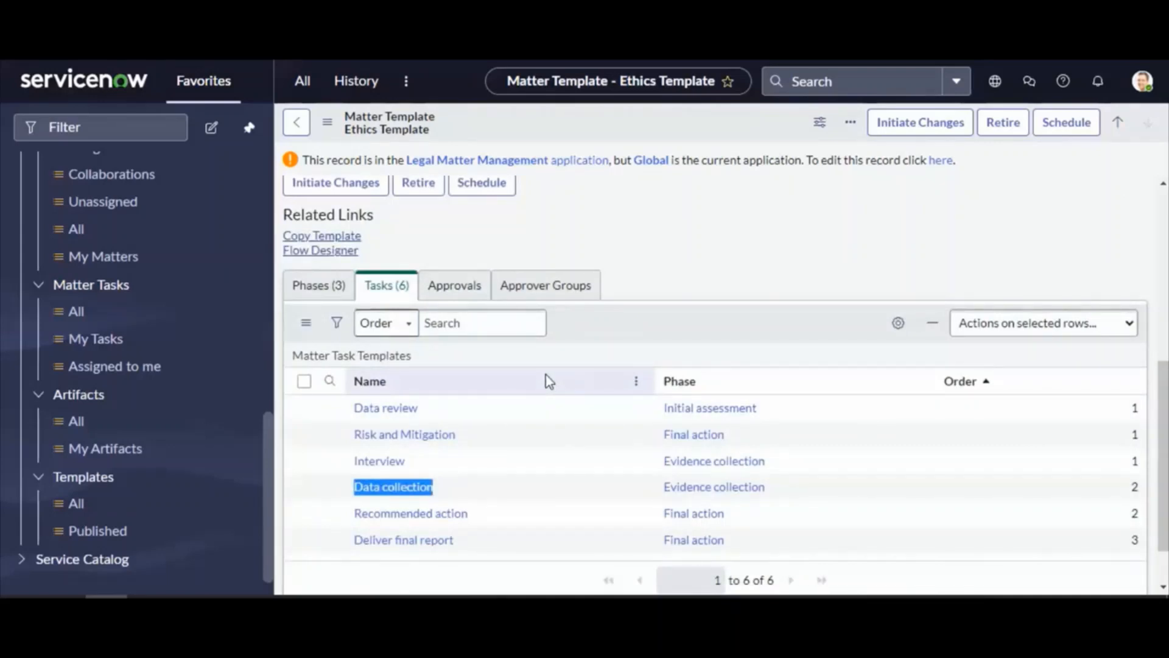
scroll(546, 374, "up", 6)
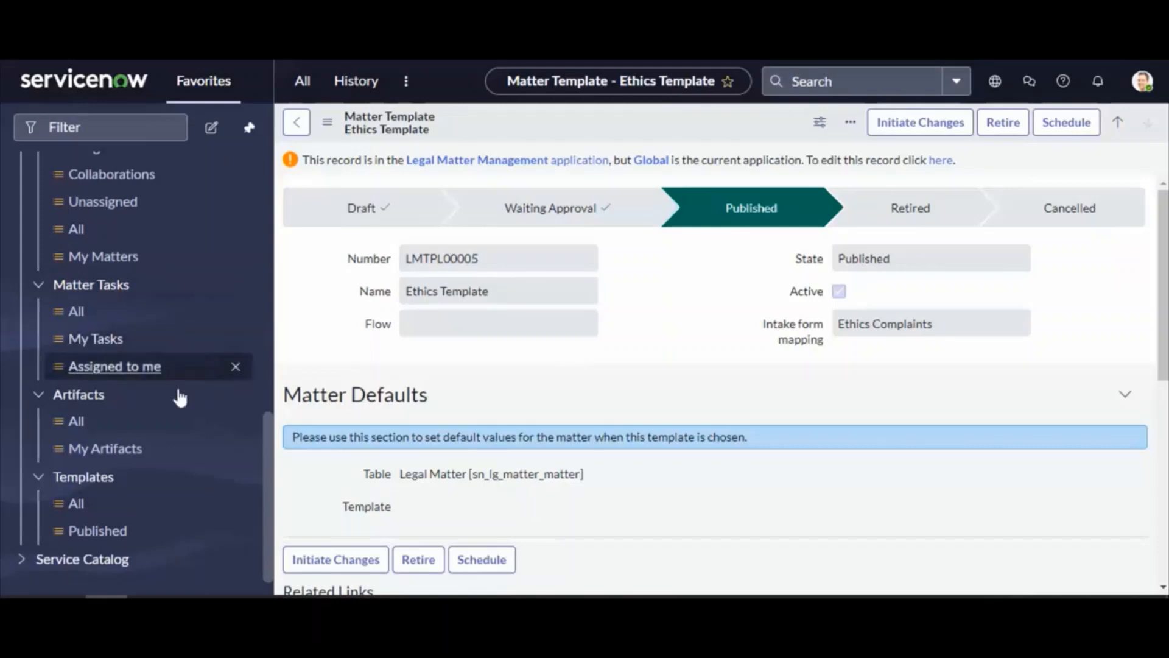
left_click(82, 509)
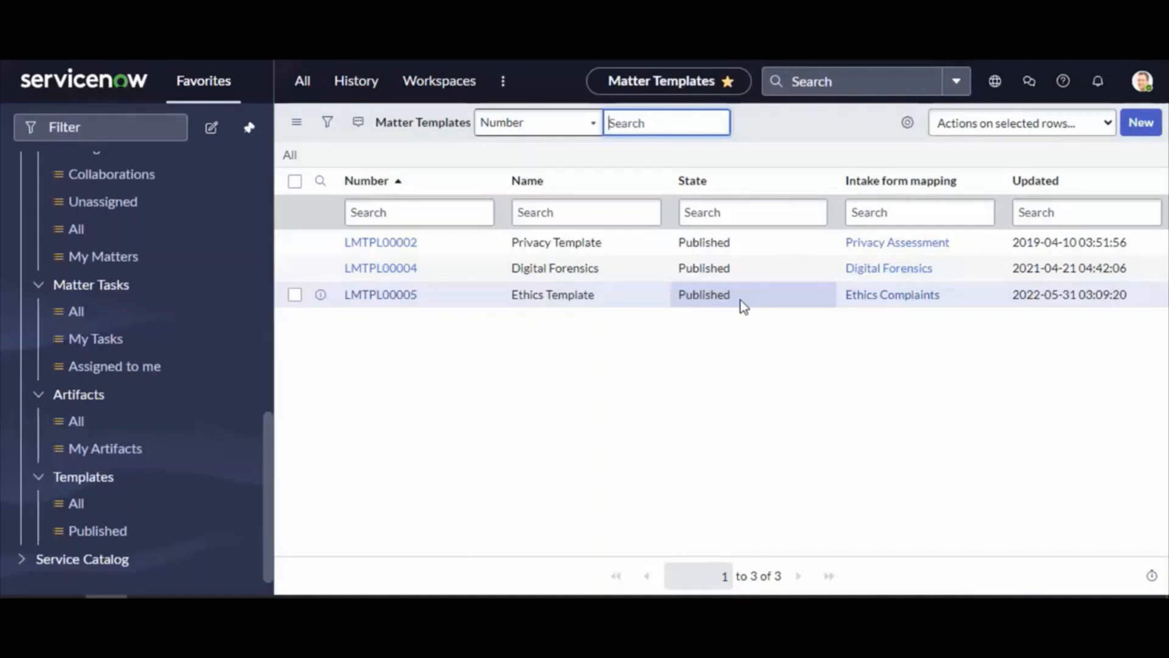
left_click(86, 97)
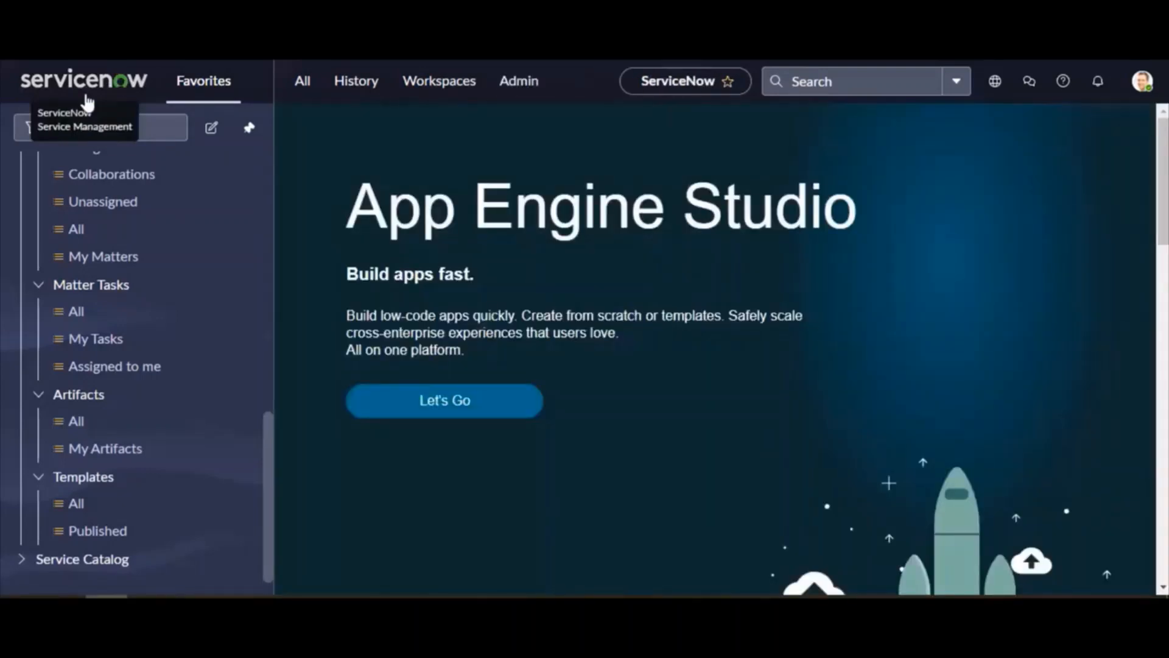
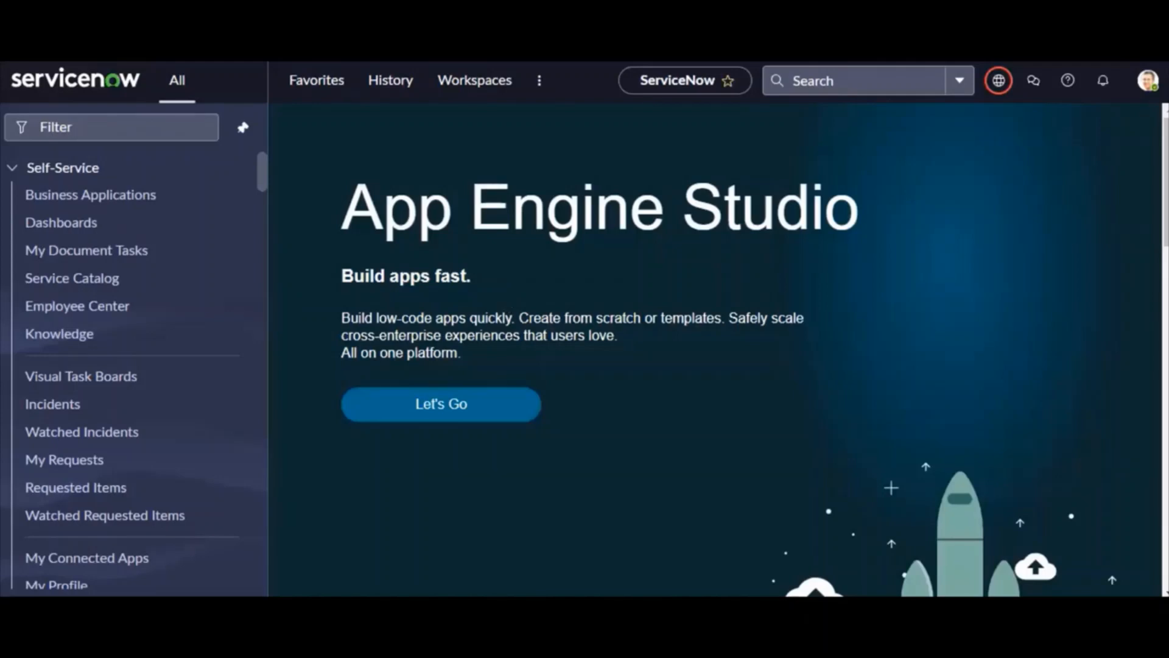
Filter the navigator by "legal" and open the list of all Conflict of Interest disclosures under Legal Practice Apps.
left_click(81, 129)
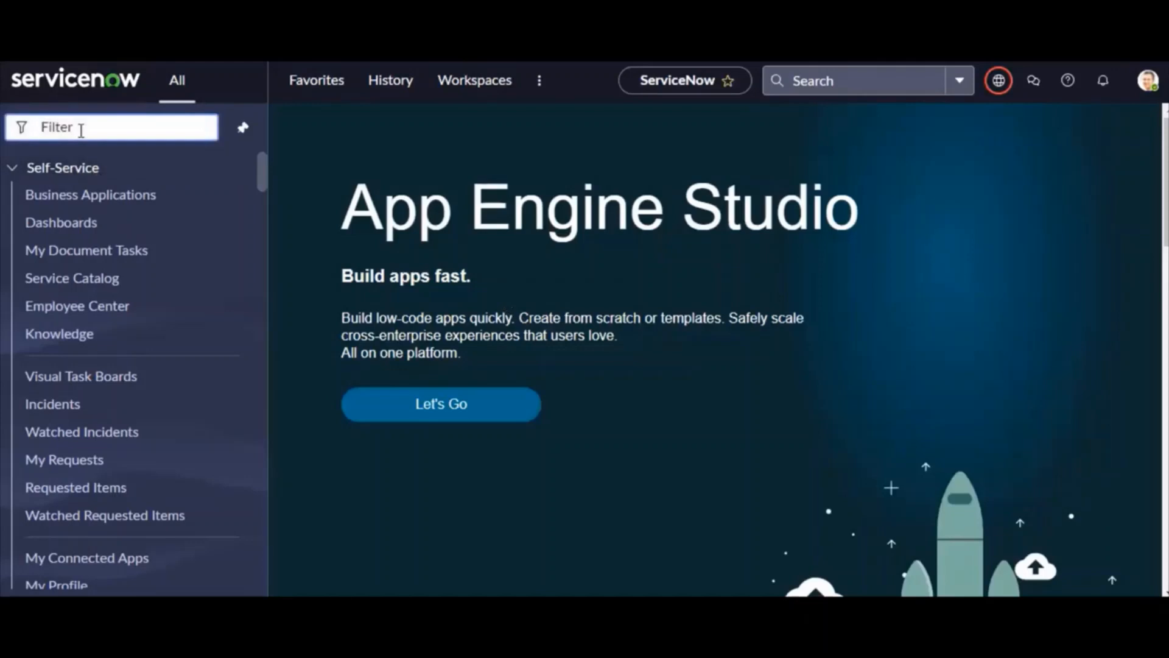
type("legal")
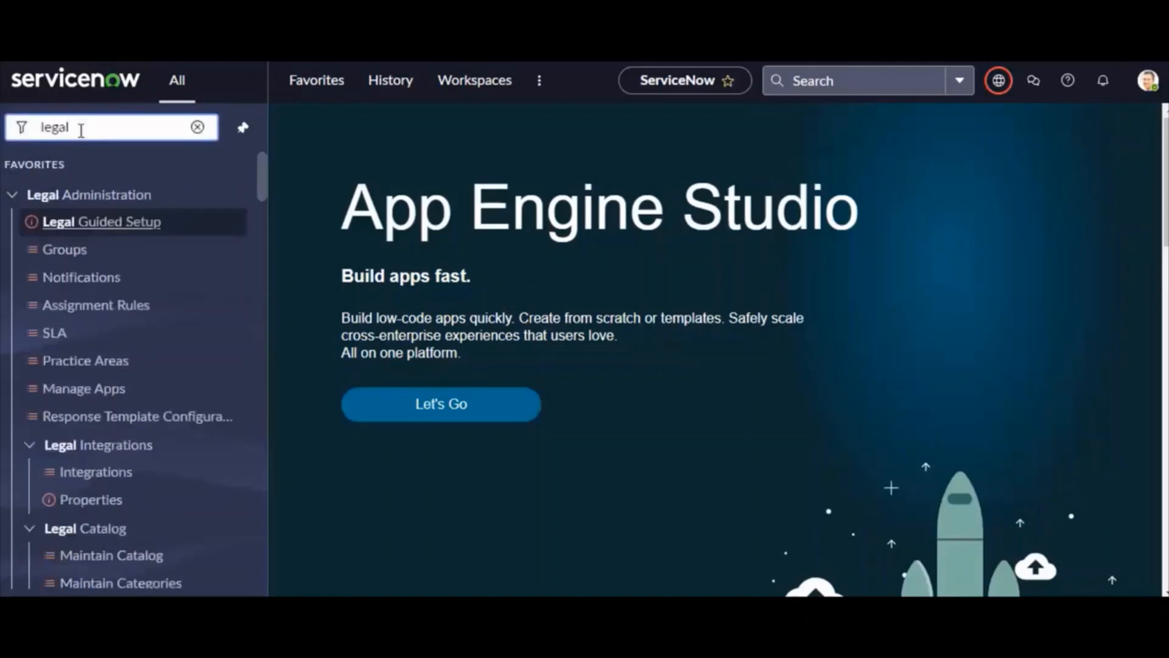
left_click(42, 195)
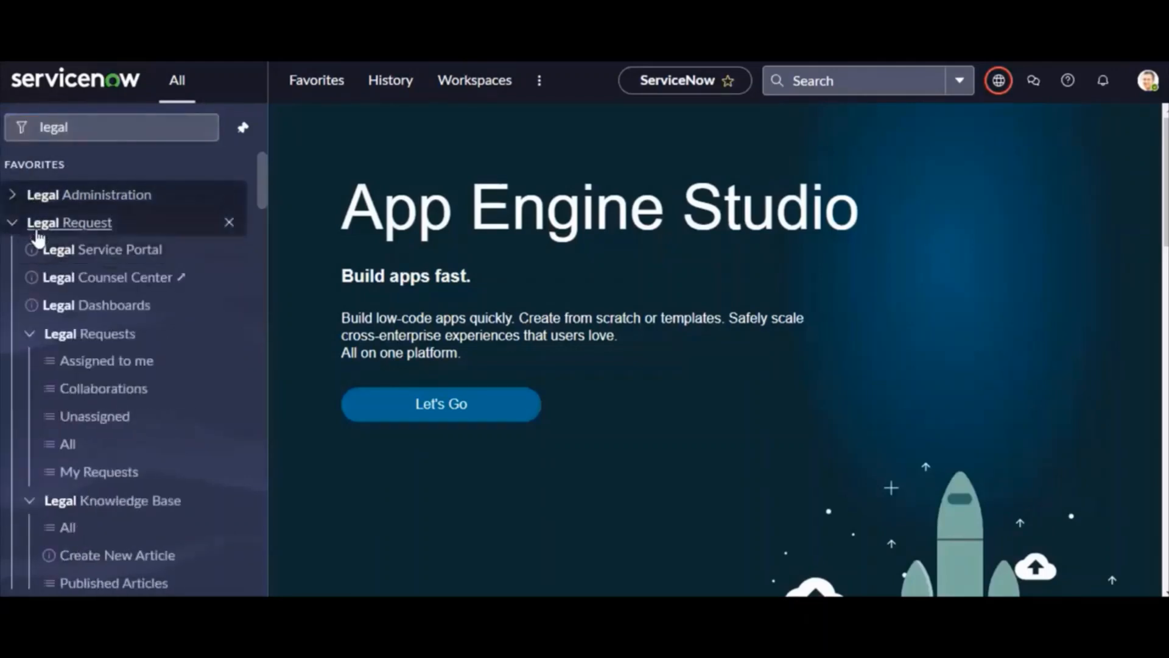
left_click(38, 235)
left_click(24, 255)
left_click(17, 282)
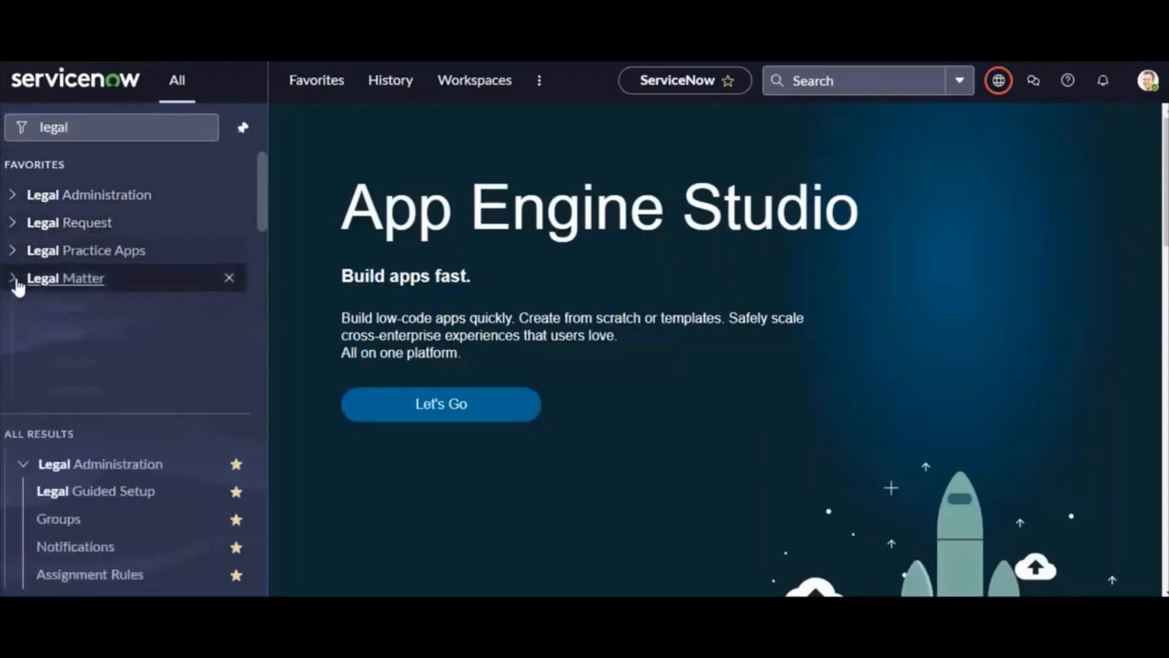
left_click(15, 251)
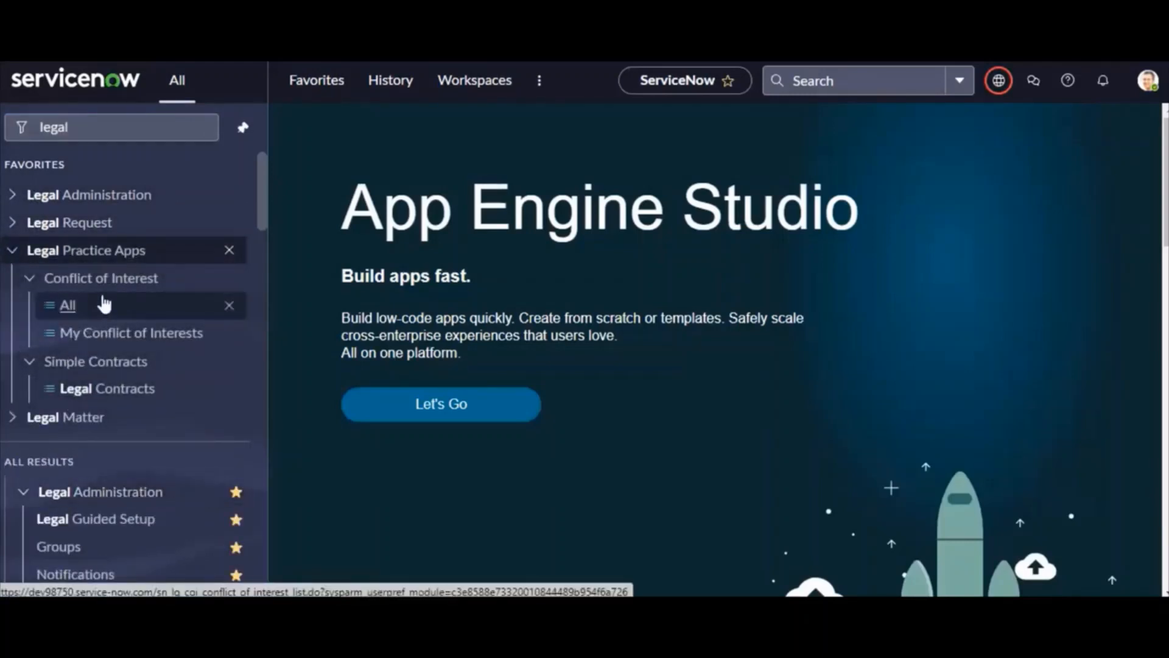
left_click(70, 308)
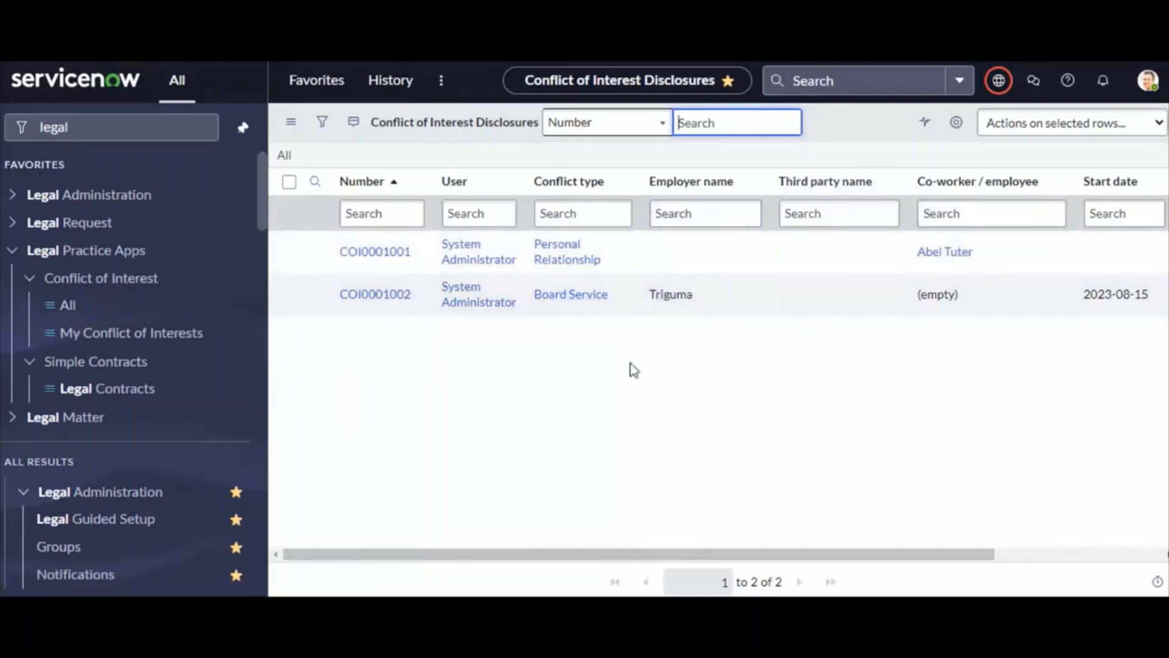
Examine the employer name and number of the Board Service entry in the Conflict of Interest disclosures.
double_click(670, 295)
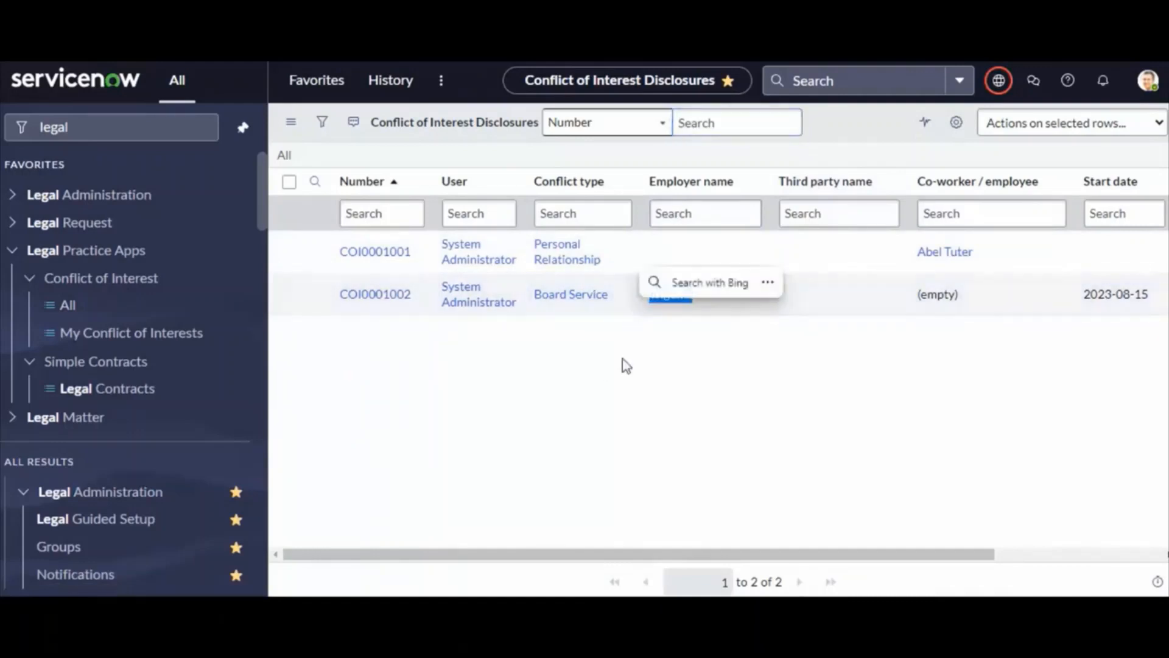
double_click(376, 295)
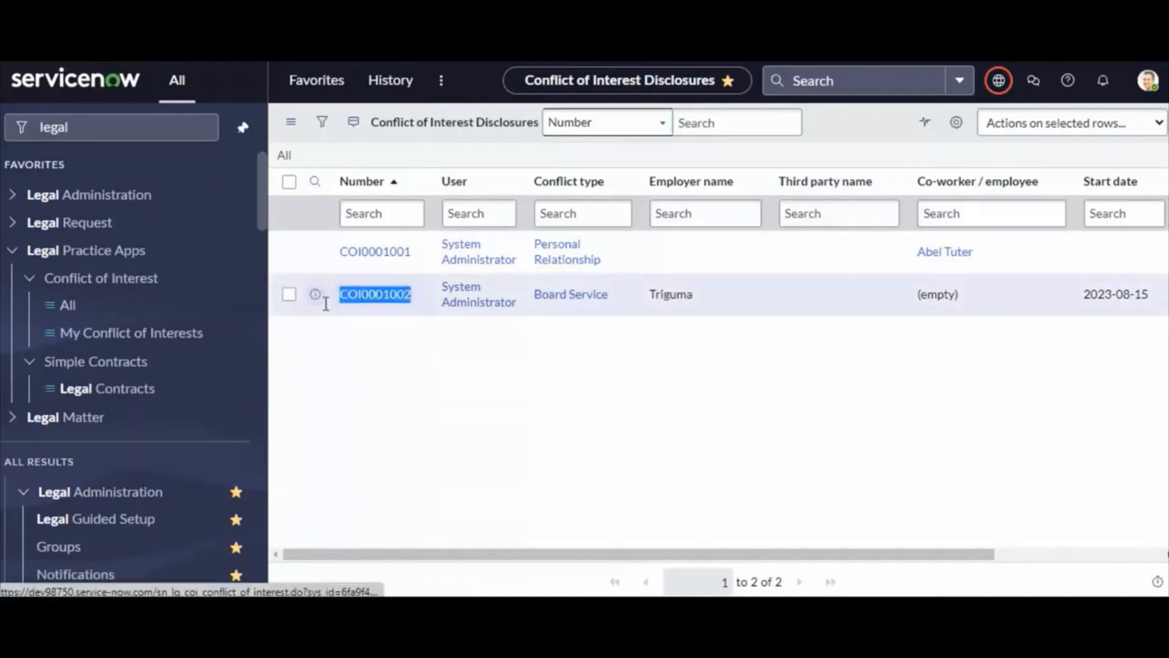
left_click(352, 456)
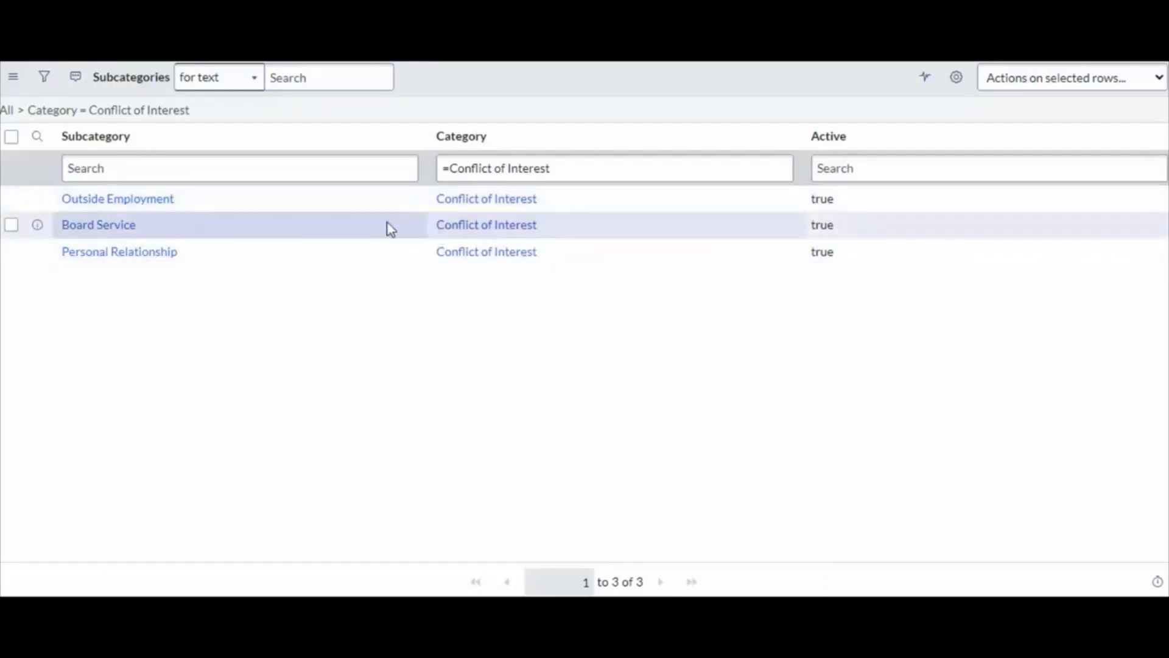
Examine the Outside Employment, Board Service and Personal Relationship subcategories of the Conflict of Interest category.
left_click_drag(230, 204, 24, 204)
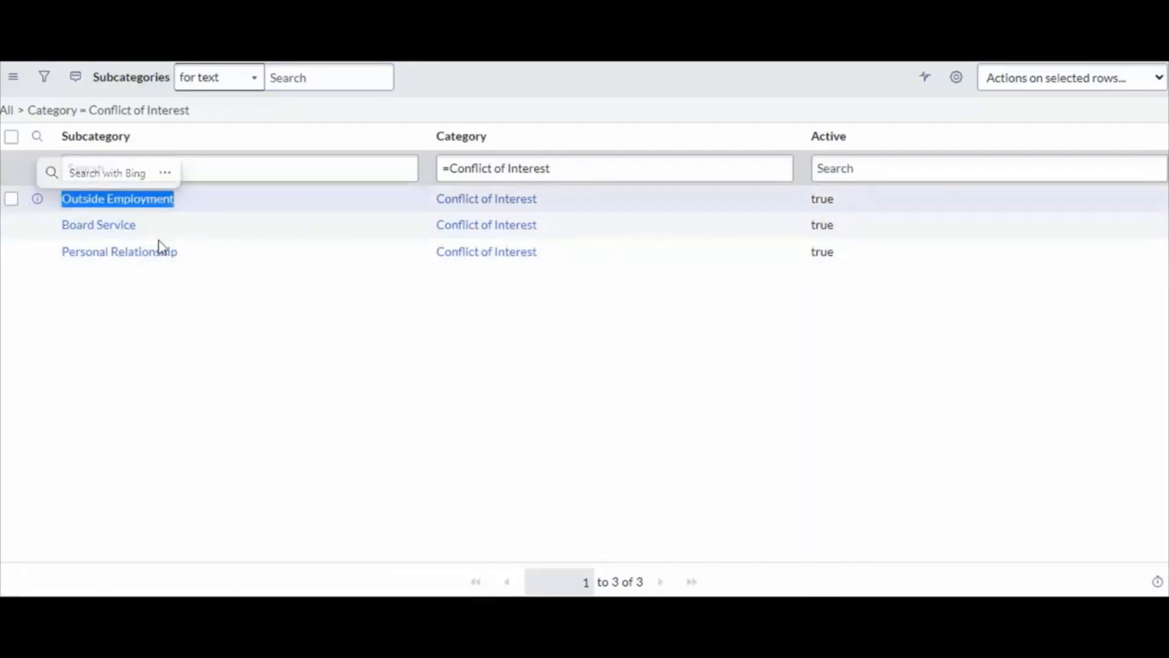
left_click_drag(182, 227, 47, 240)
left_click_drag(193, 264, 49, 305)
left_click(190, 443)
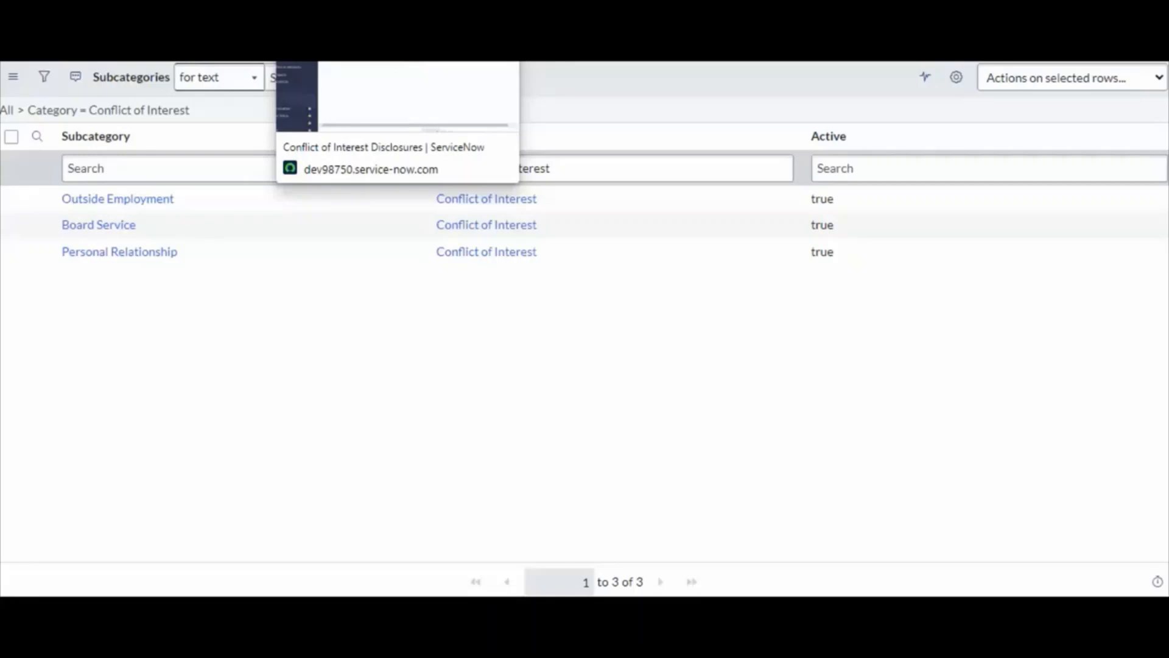
Switch to the Personal Relationship disclosure record and examine its conflict type and personal relationship type.
left_click(314, 58)
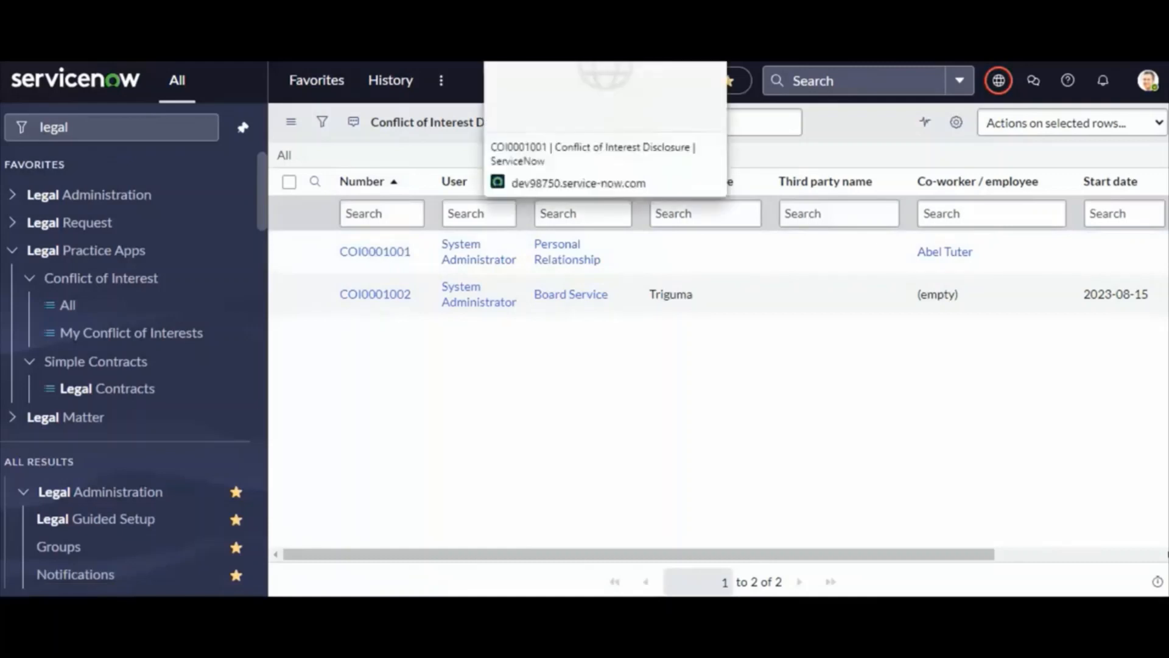
left_click(524, 58)
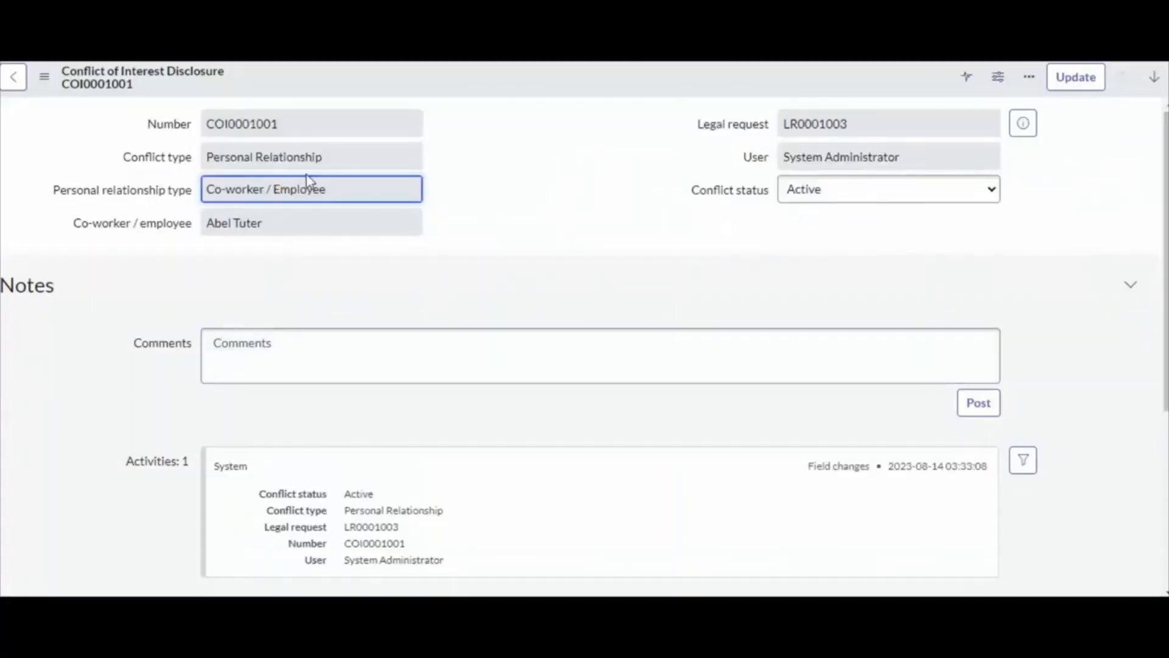
left_click(359, 156)
left_click_drag(359, 156, 206, 156)
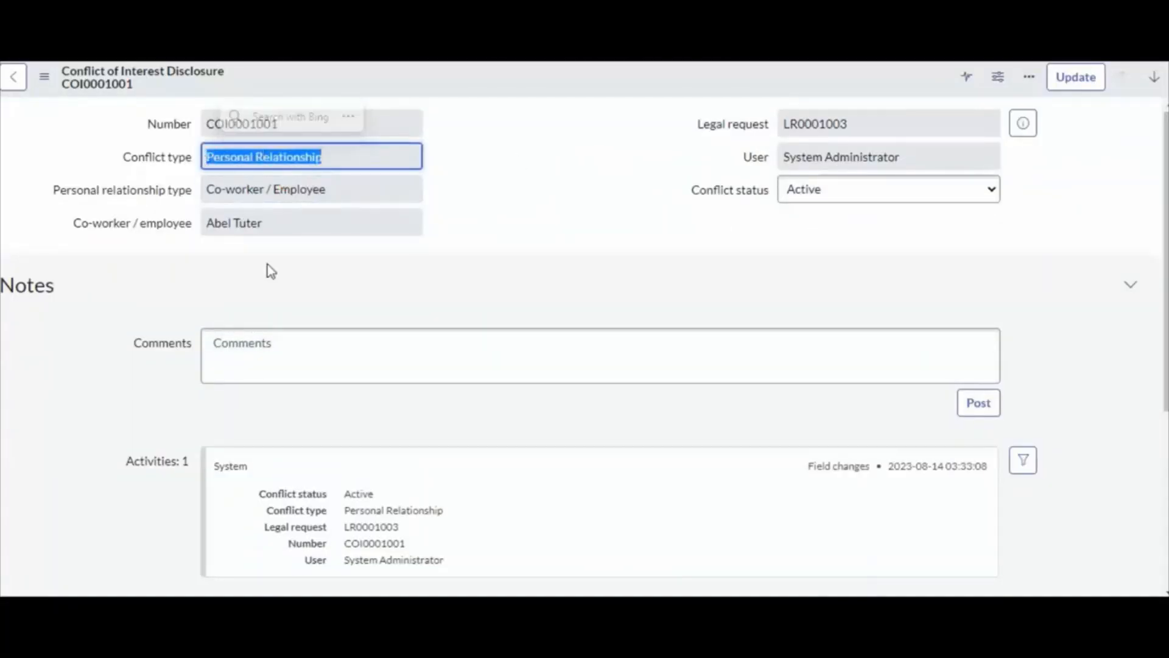
left_click(346, 192)
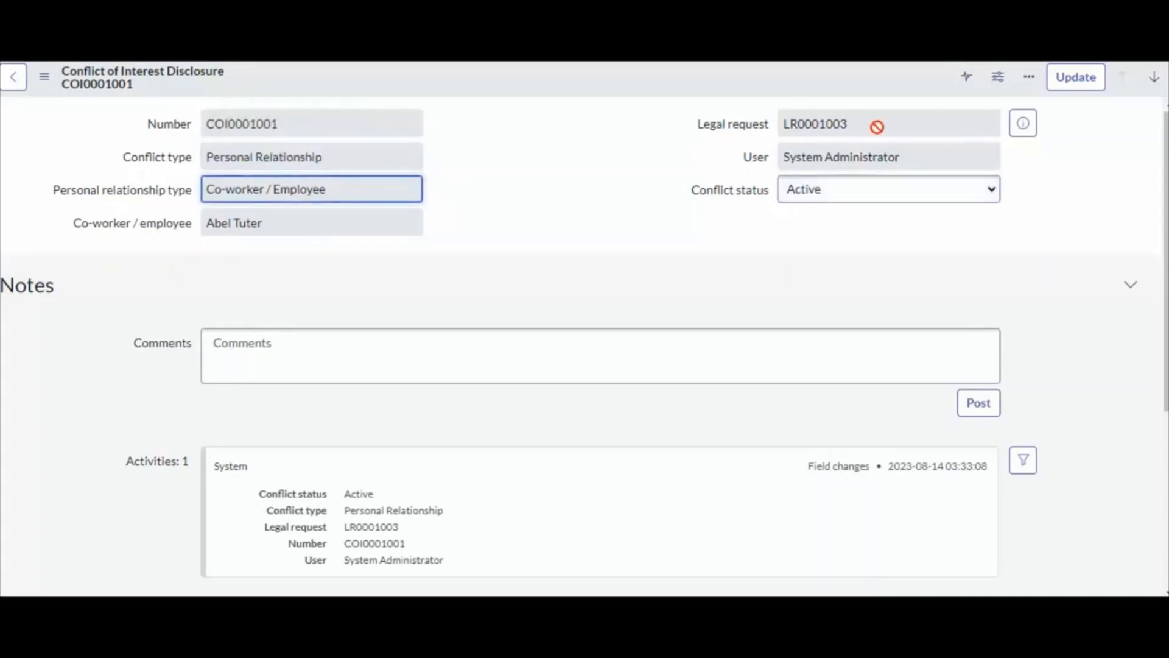
Examine the disclosure's linked legal request, user and the available conflict status options.
left_click_drag(877, 125, 738, 122)
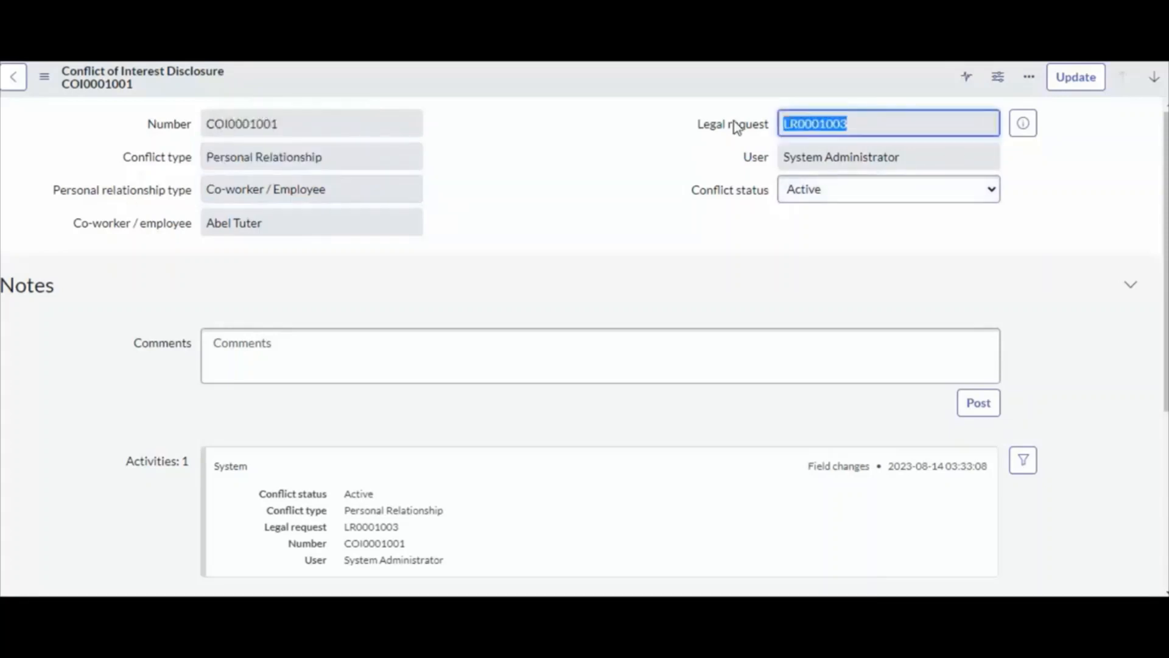
left_click(817, 151)
left_click_drag(861, 126, 748, 134)
left_click(802, 191)
left_click(830, 130)
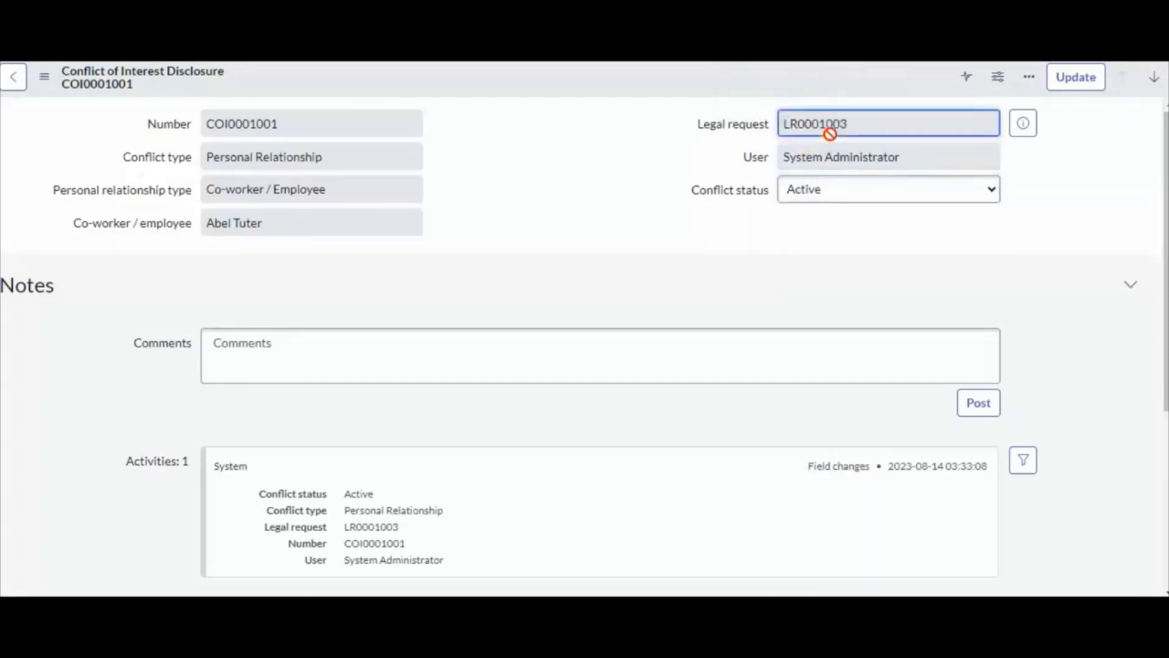
left_click_drag(858, 124, 769, 128)
left_click(664, 182)
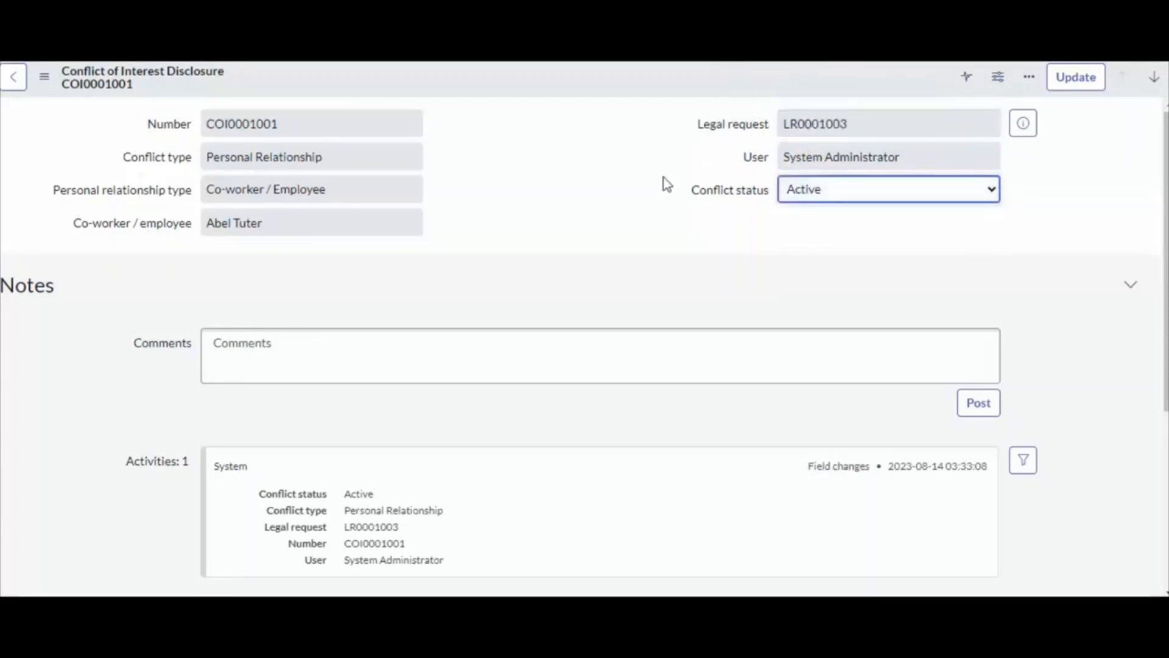
left_click(720, 209)
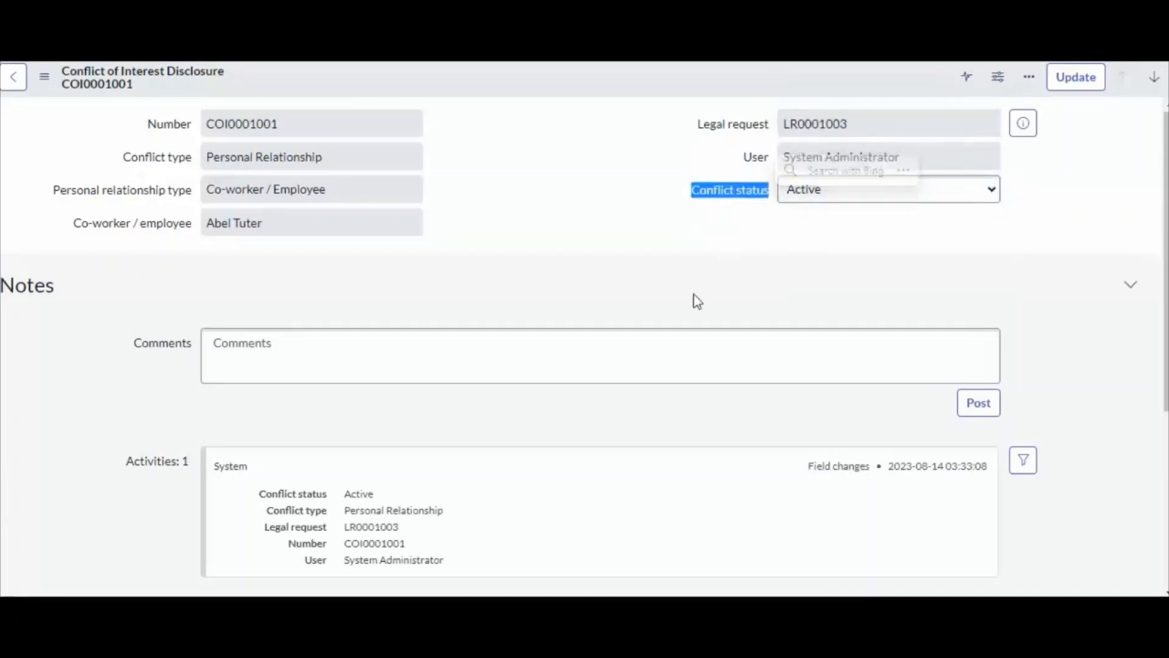
left_click(667, 141)
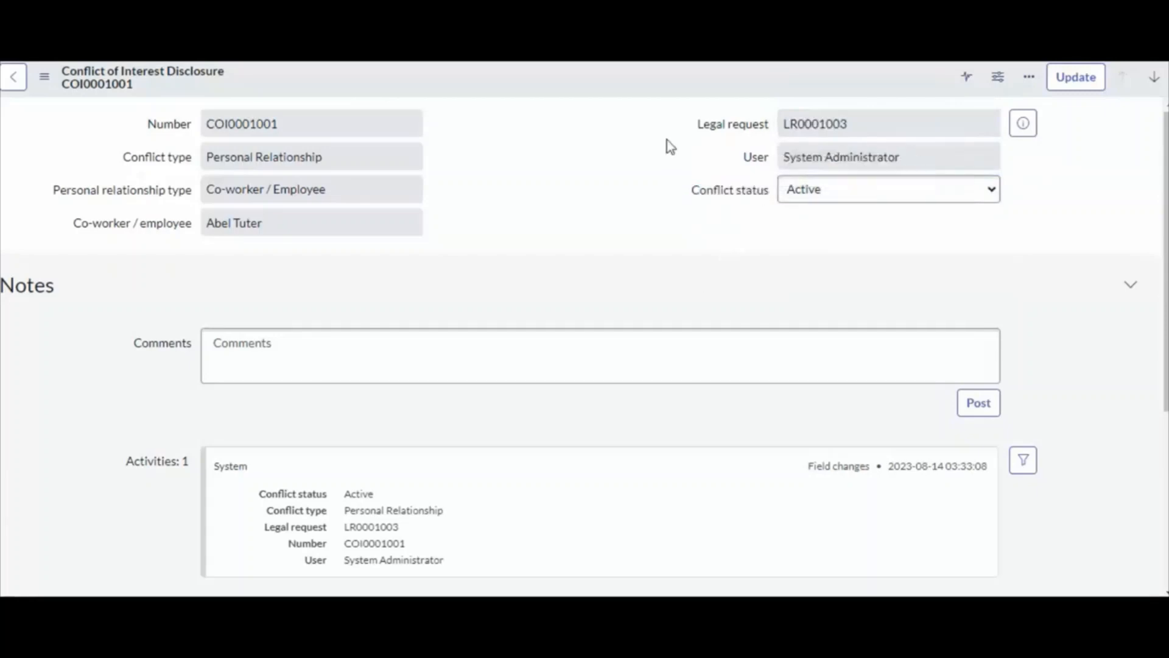
left_click(847, 196)
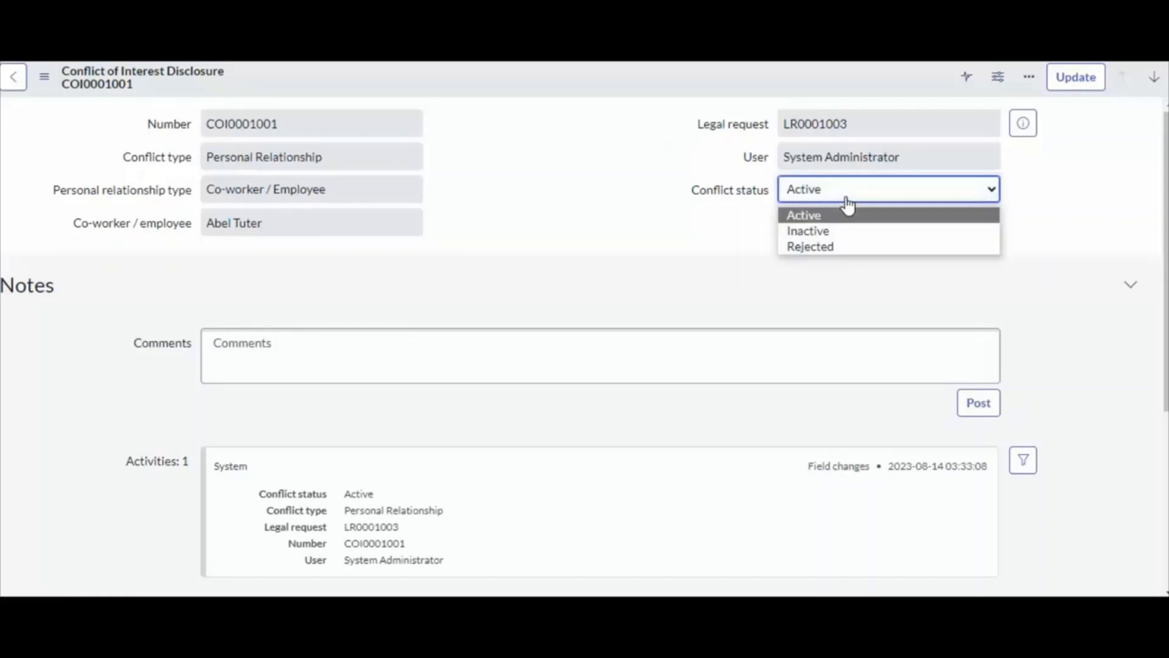
Review the disclosure's comments, activity history and related legal requests.
scroll(612, 291, "down", 5)
scroll(567, 308, "up", 2)
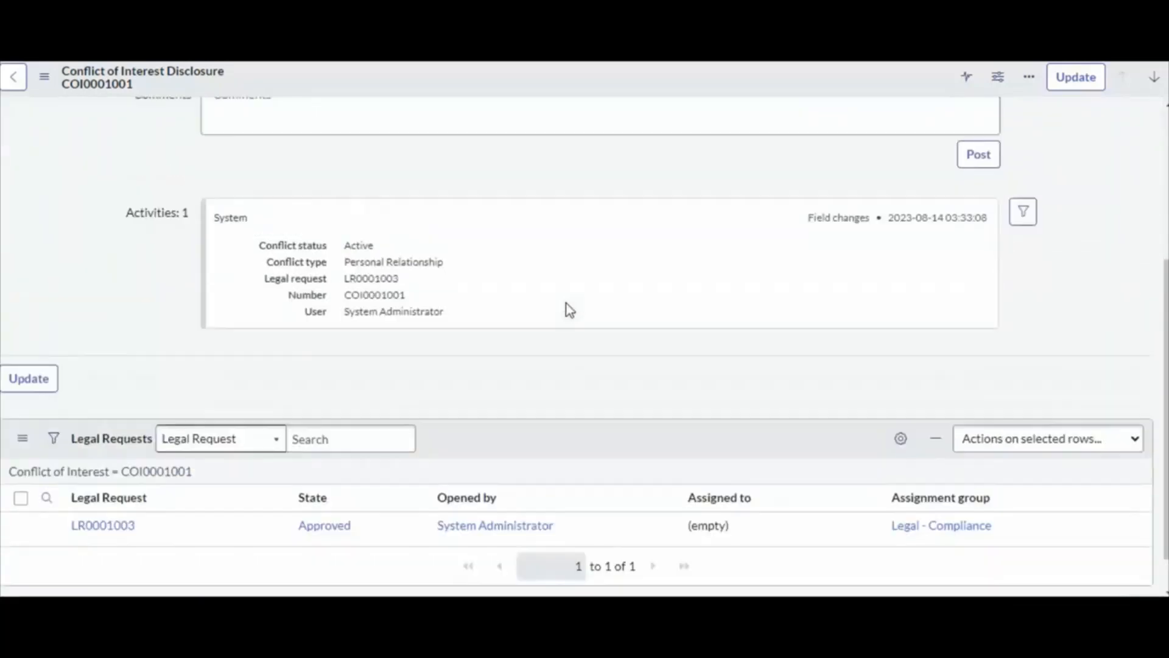
left_click(290, 236)
scroll(400, 344, "up", 2)
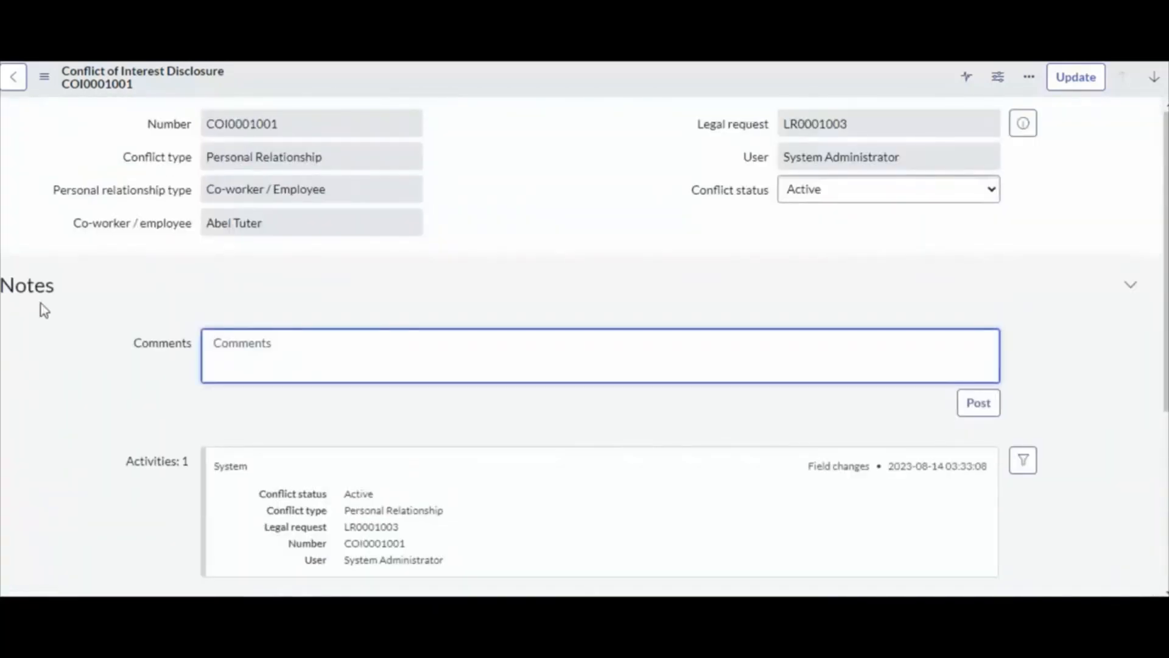
scroll(430, 419, "down", 3)
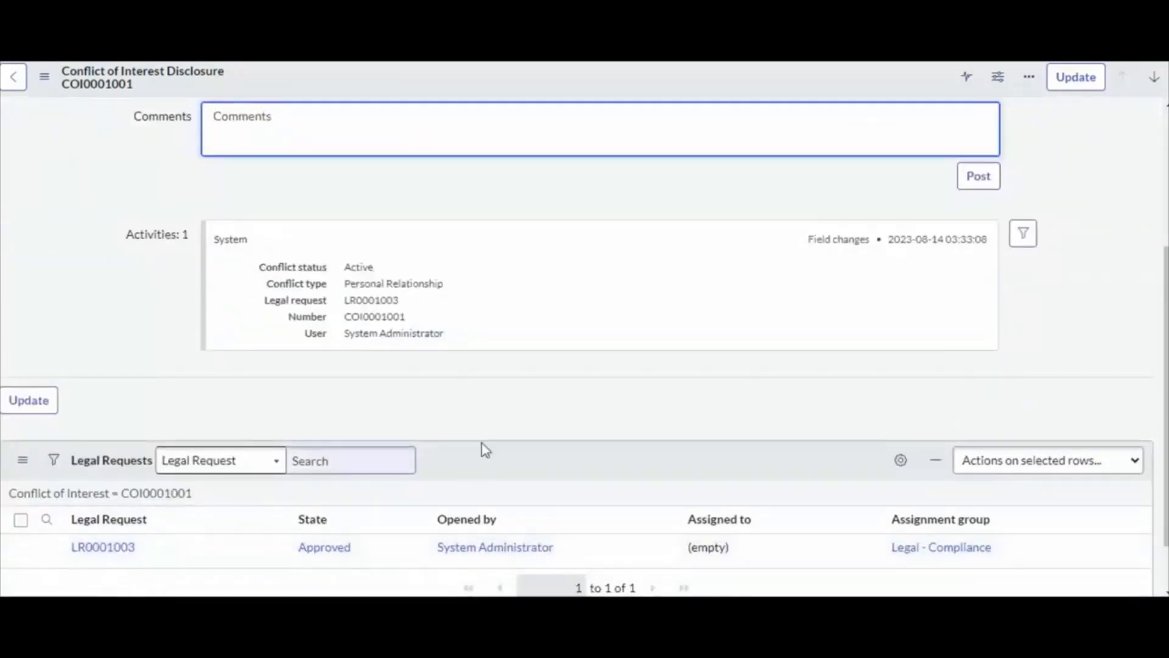
scroll(487, 432, "up", 3)
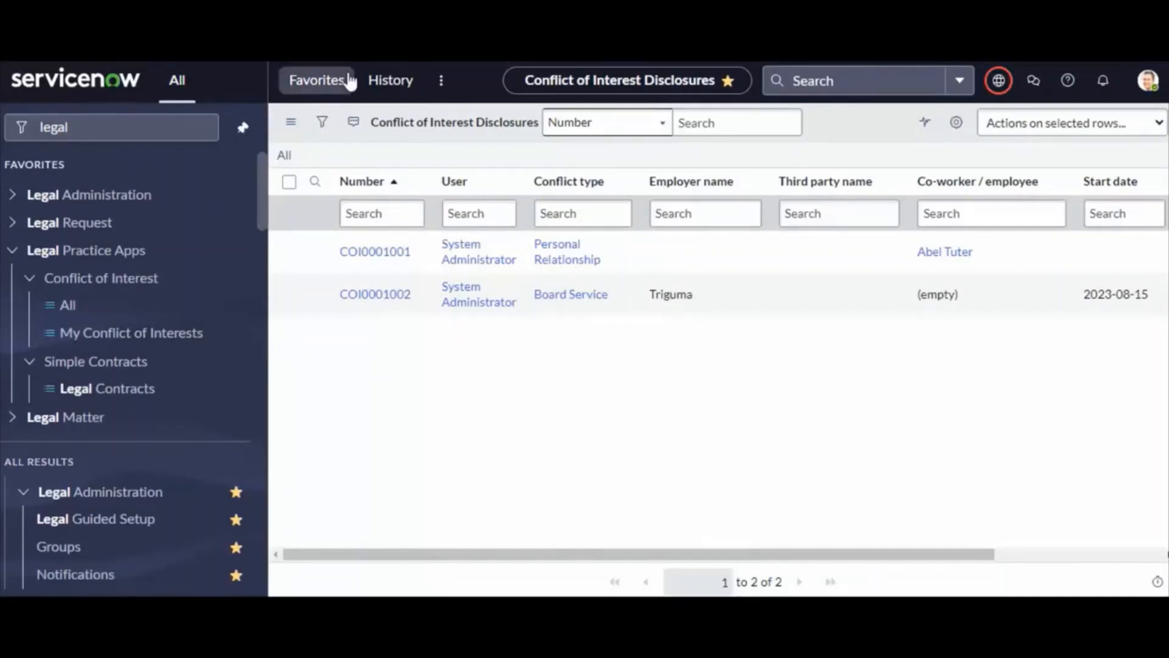
Open the My Conflict of Interests list under Legal Practice Apps, and switch to the Legal Portal.
left_click(122, 333)
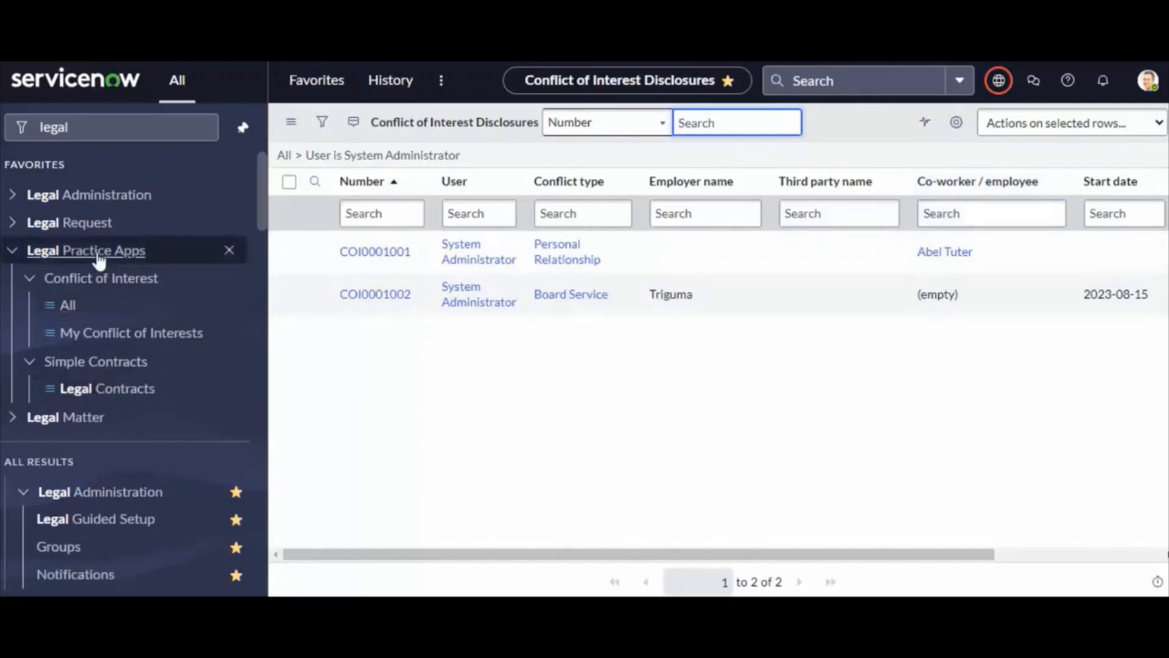
left_click(103, 129)
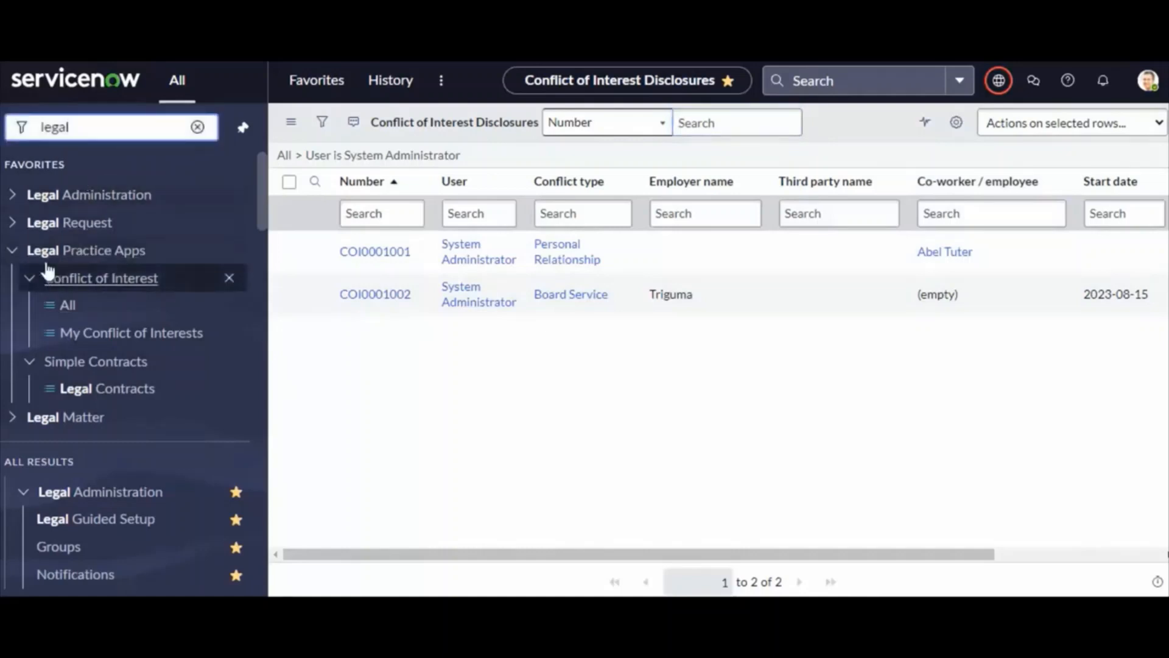
left_click(34, 224)
left_click(74, 259)
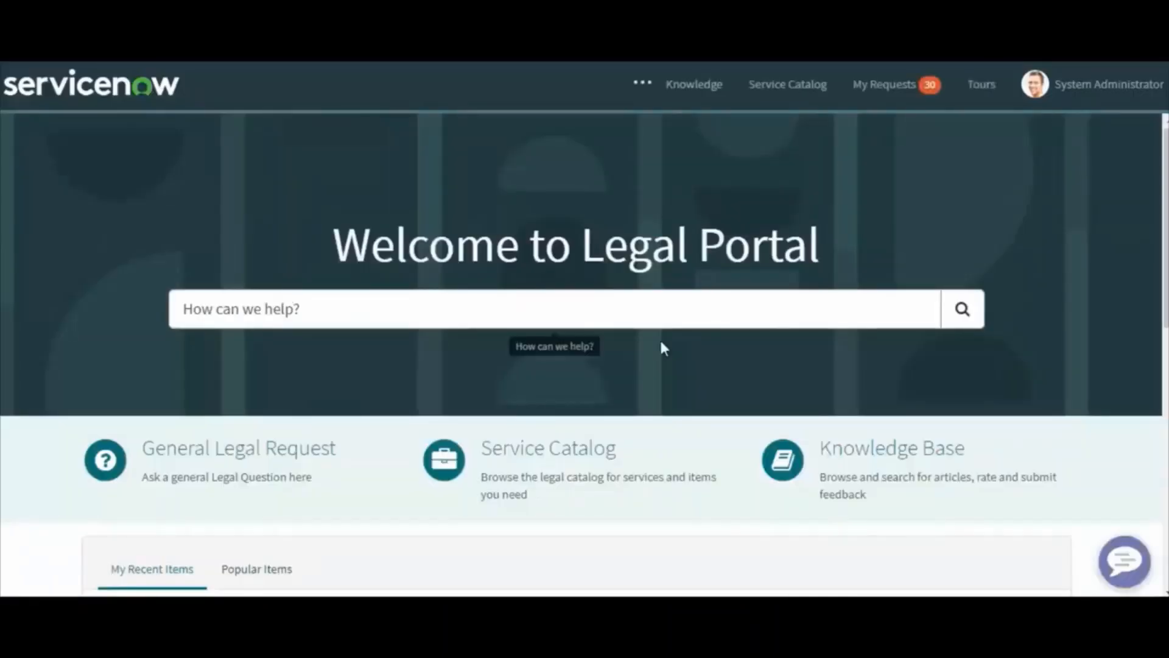
Search the Legal Portal for "Conflict of Interest", correcting the misspelled words.
left_click(419, 313)
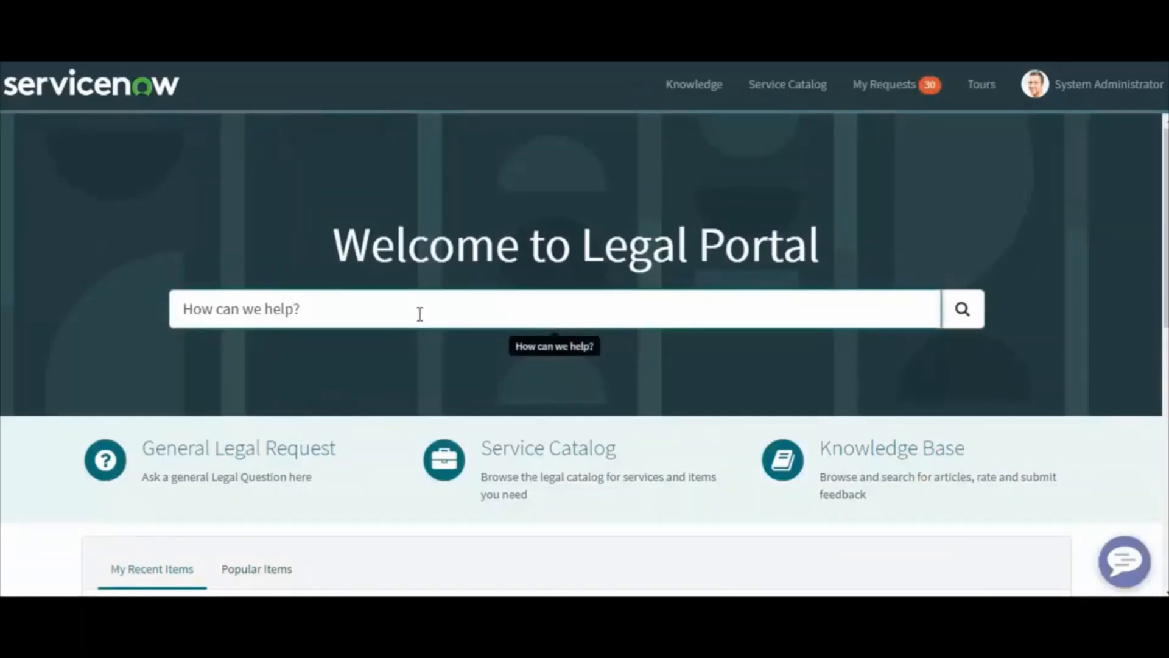
type("Conflict if")
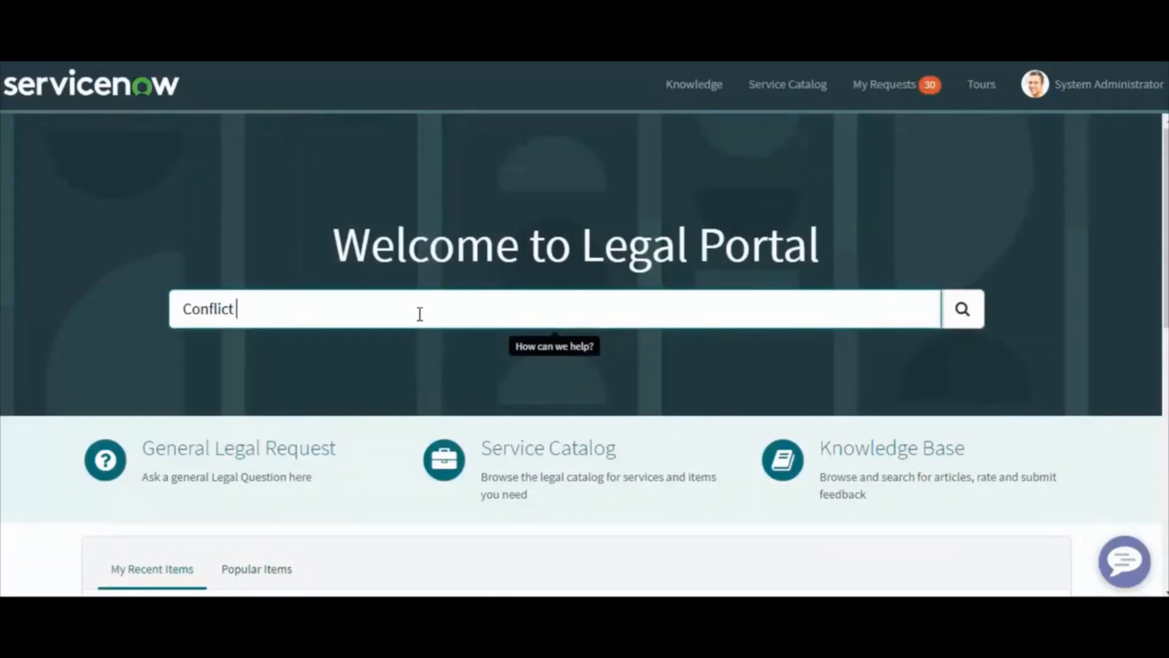
key("BackSpace")
key("BackSpace")
type("of Intr")
type("est")
right_click(282, 309)
mouse_move(268, 330)
left_click(317, 331)
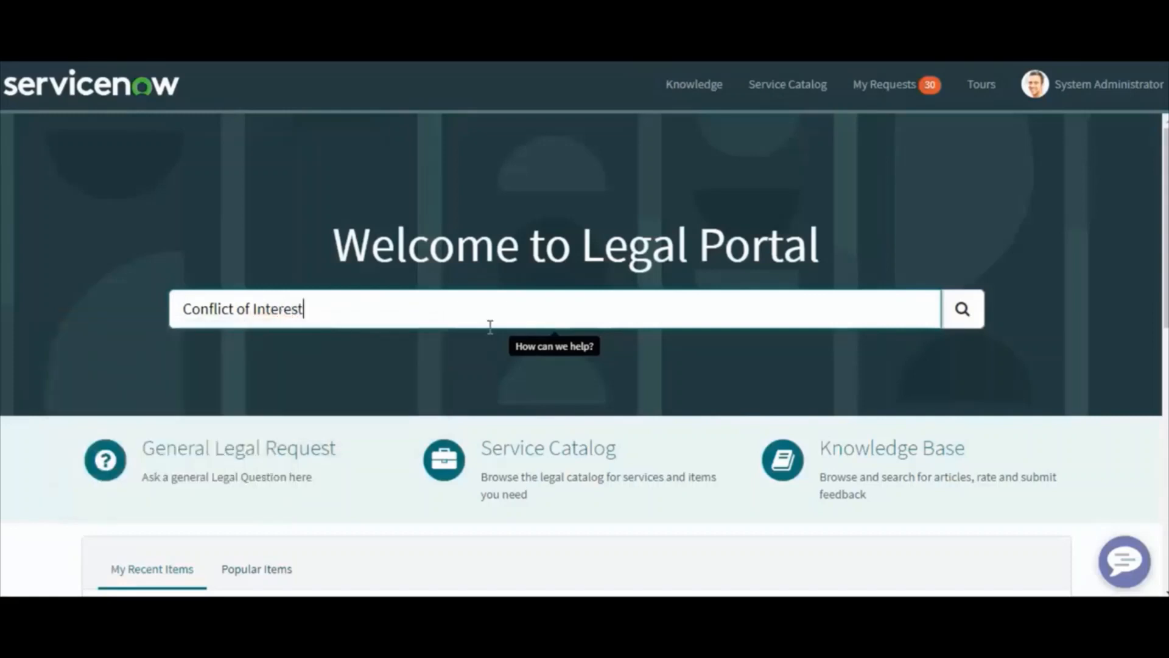
left_click(961, 322)
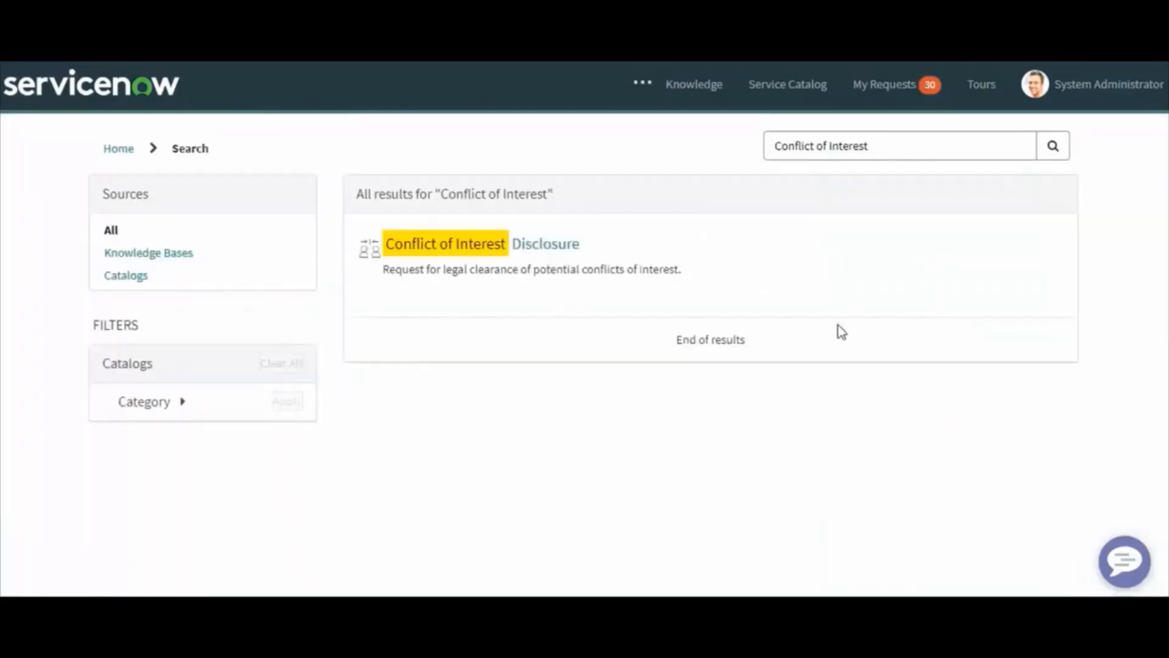
Open the Conflict of Interest Disclosure request form and choose New for whether to create or update a COI.
left_click(536, 243)
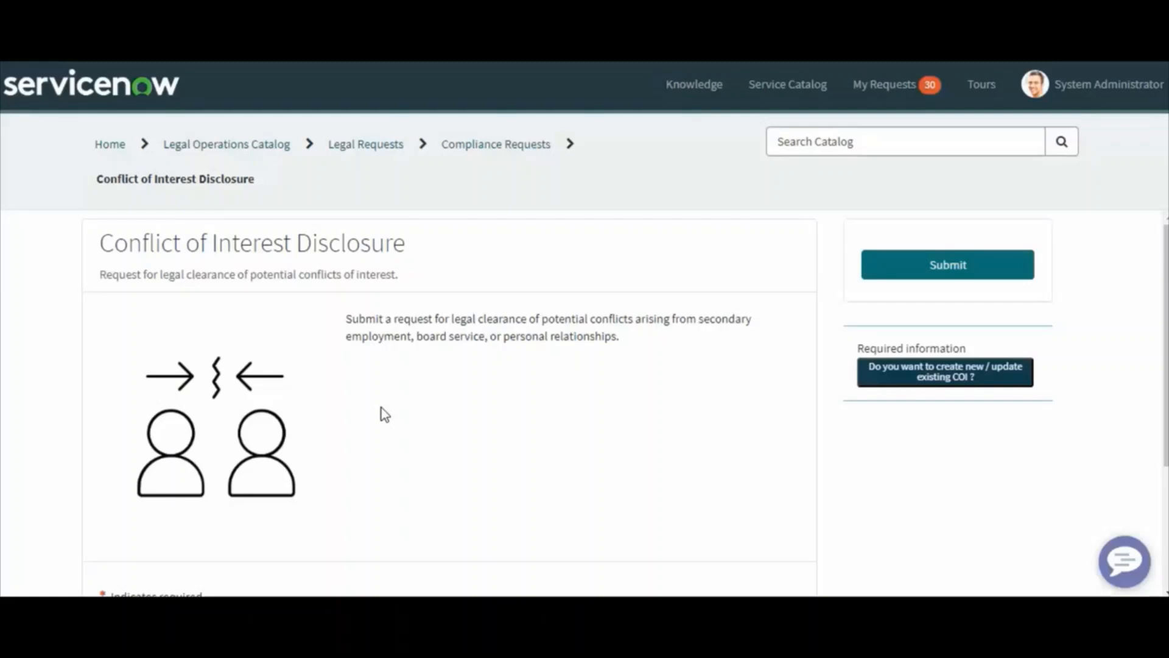
scroll(385, 414, "down", 3)
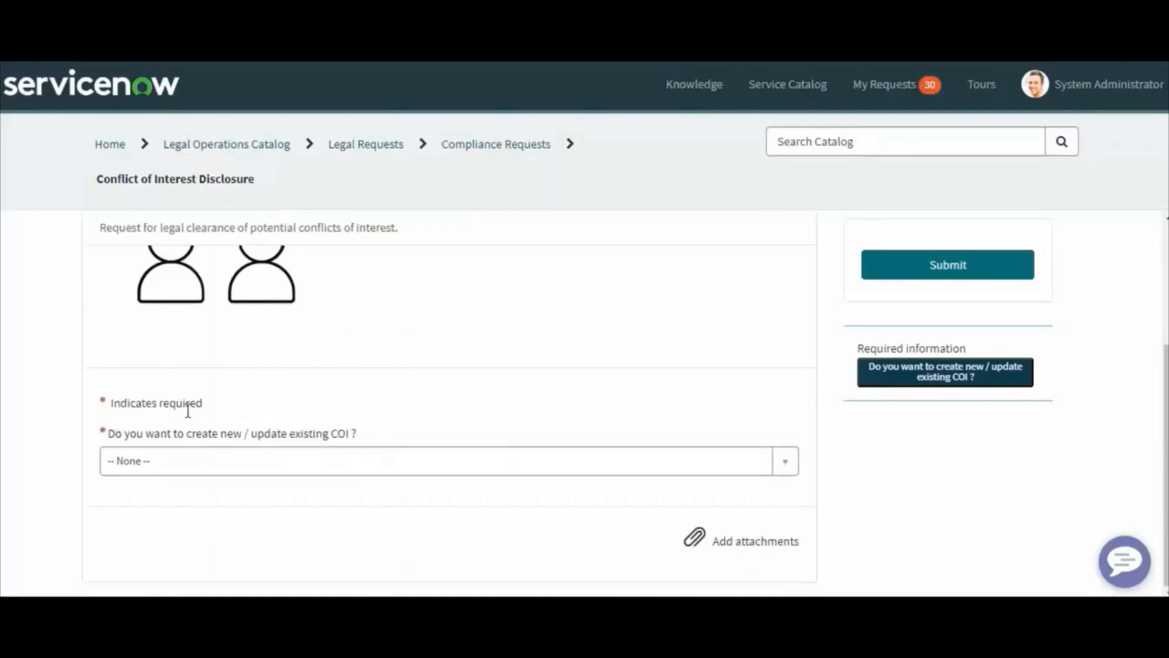
left_click_drag(203, 405, 399, 444)
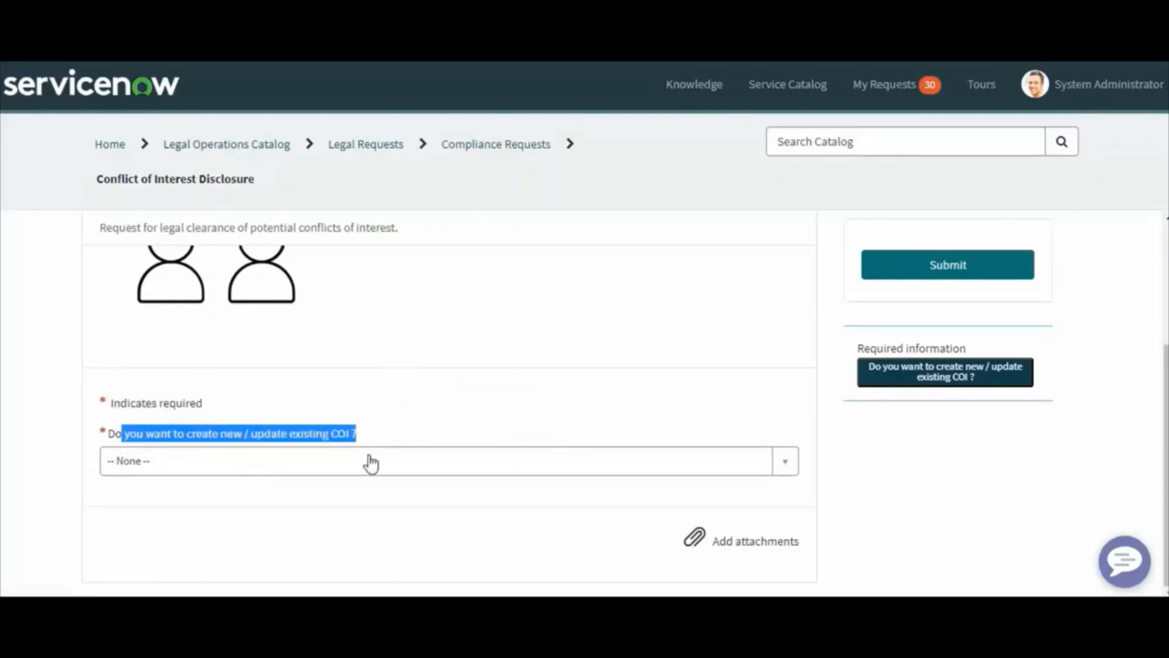
left_click(272, 463)
left_click(159, 546)
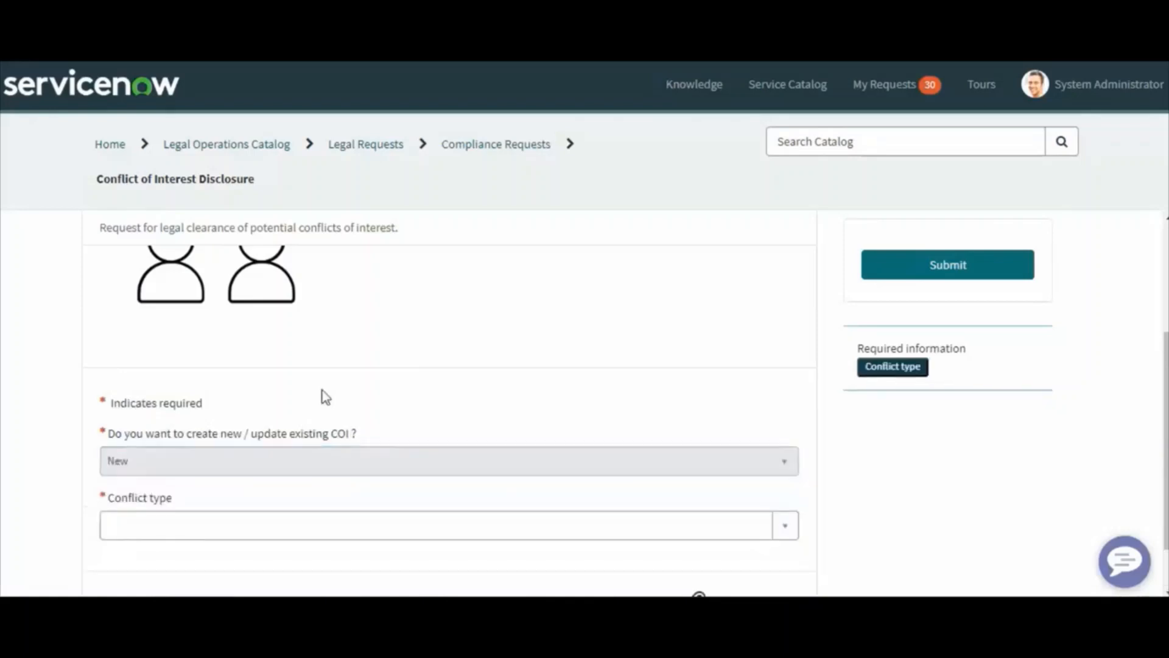
Set the conflict type to Personal Relationship and the type of personal relationship to 3rd Party.
scroll(236, 422, "down", 1)
left_click(185, 466)
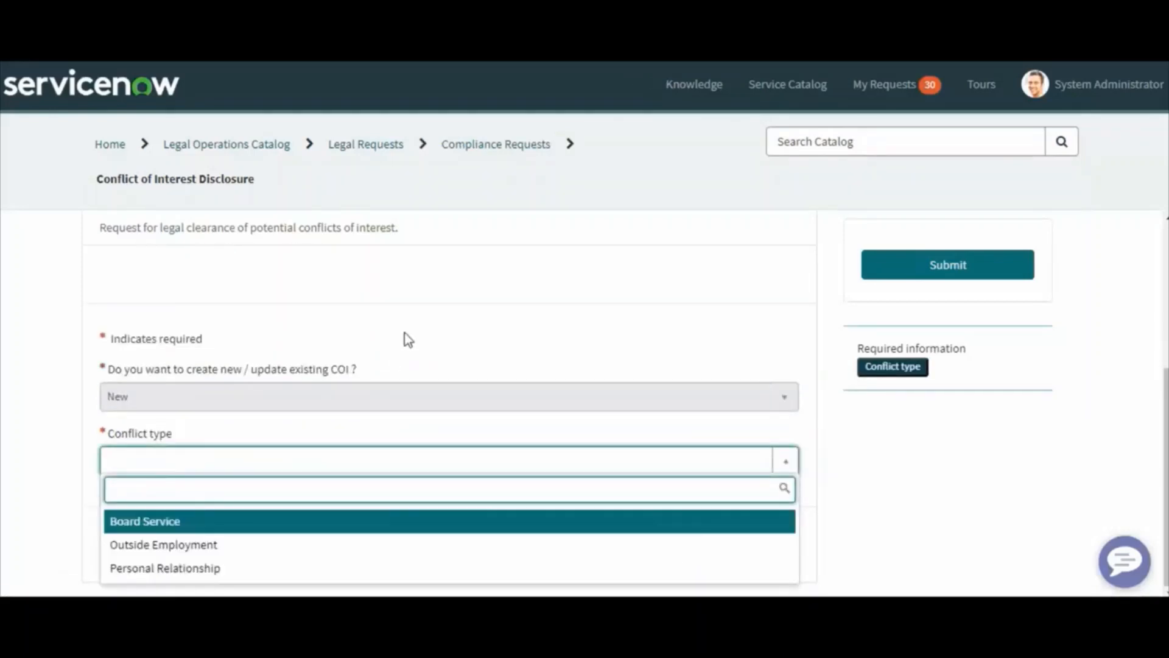
left_click(174, 568)
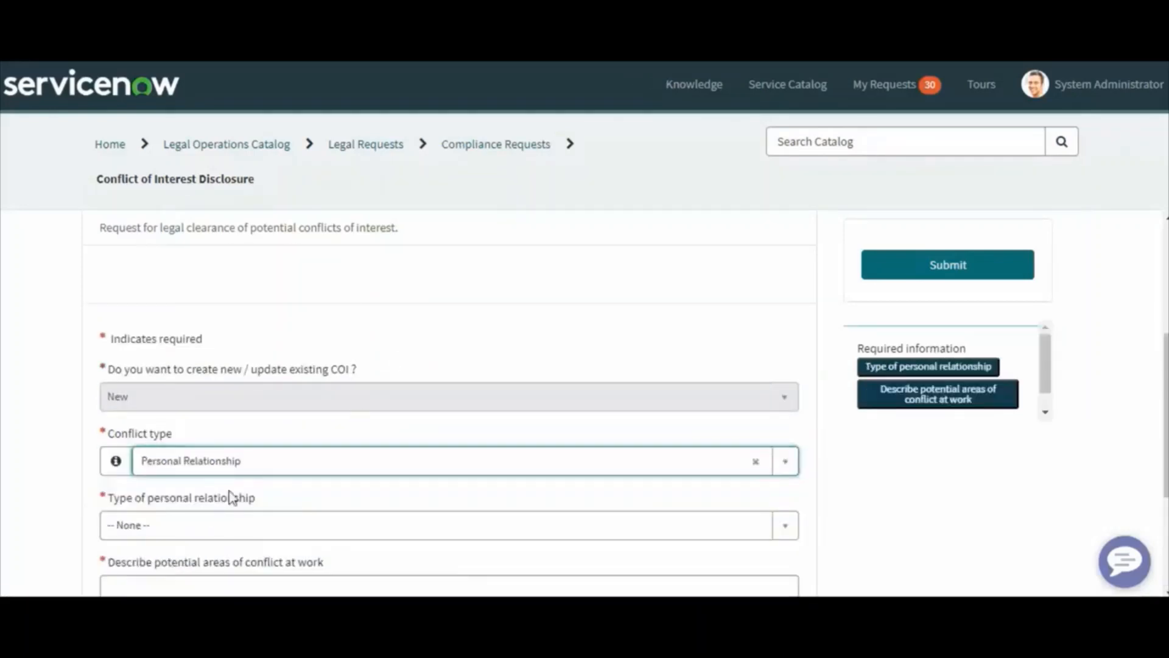
scroll(256, 496, "down", 3)
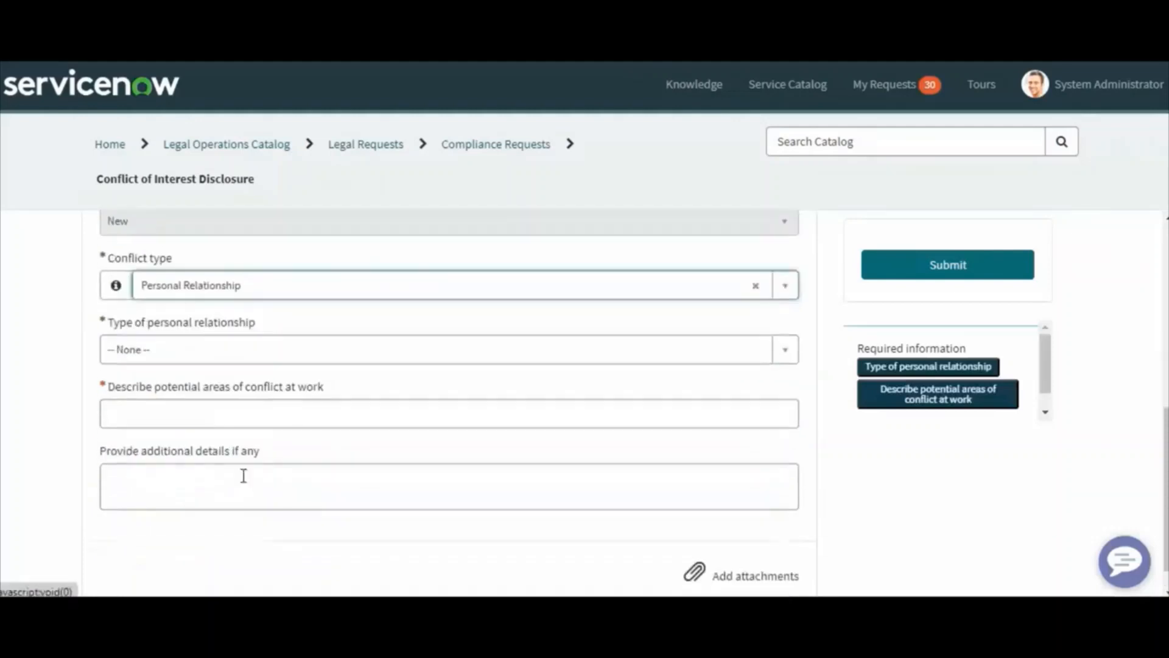
left_click(267, 360)
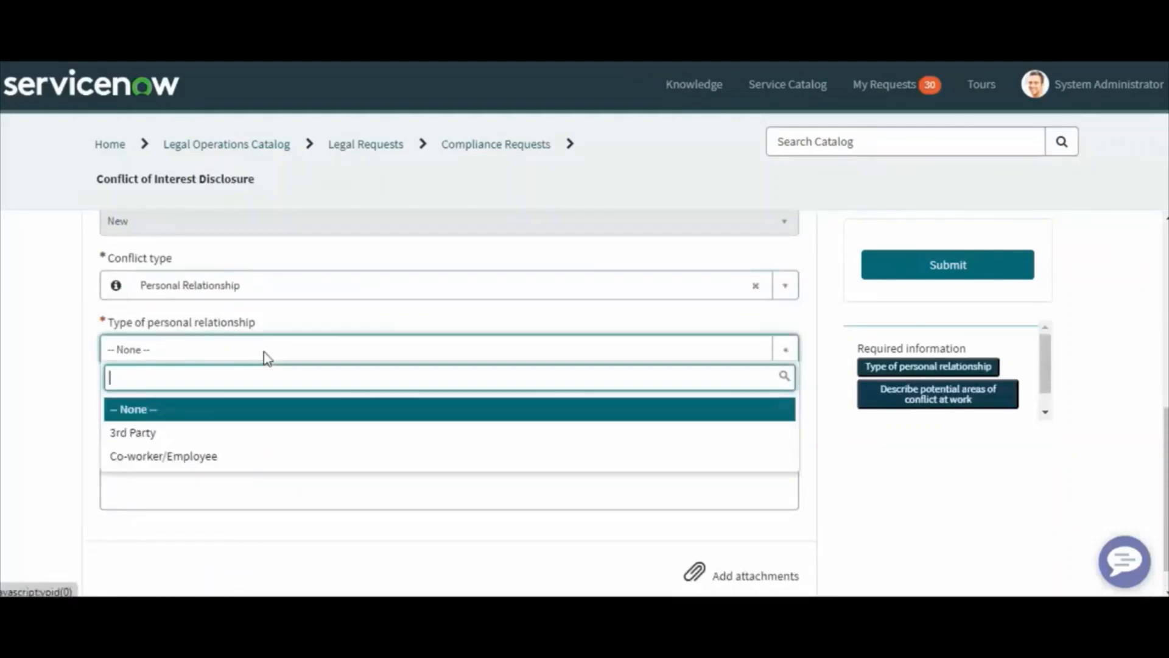
left_click(170, 436)
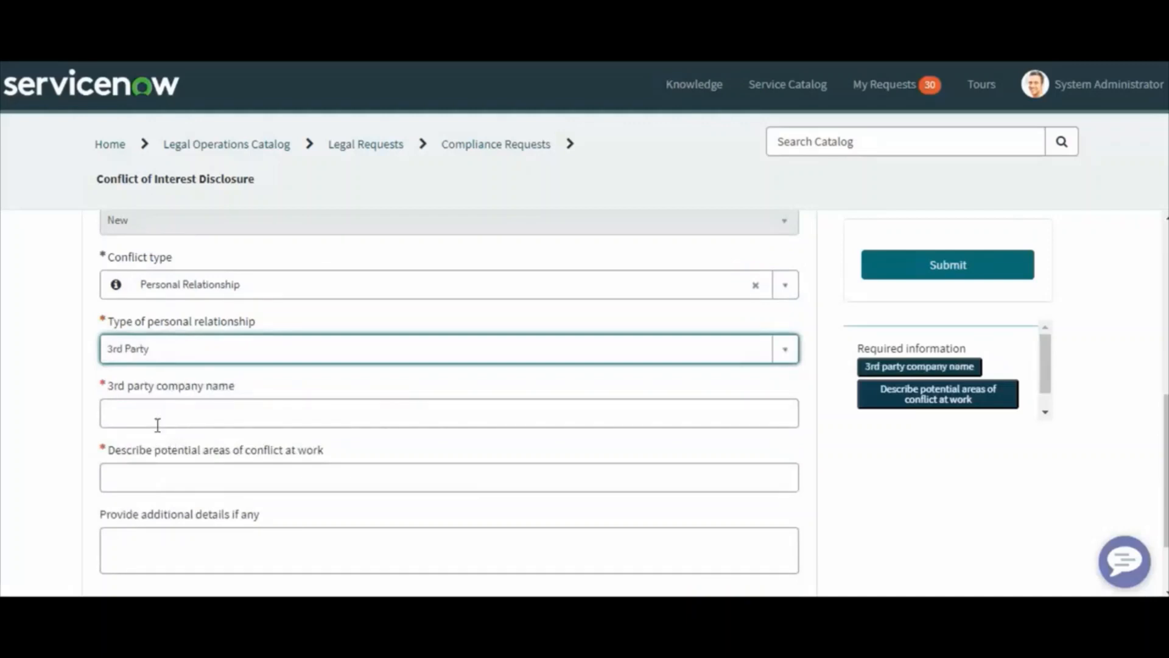
Enter "Triguma Solutions" as the 3rd party company name and "Bidding of Sftware project" as the potential areas of conflict at work.
left_click(171, 418)
type("Triguma Solutions")
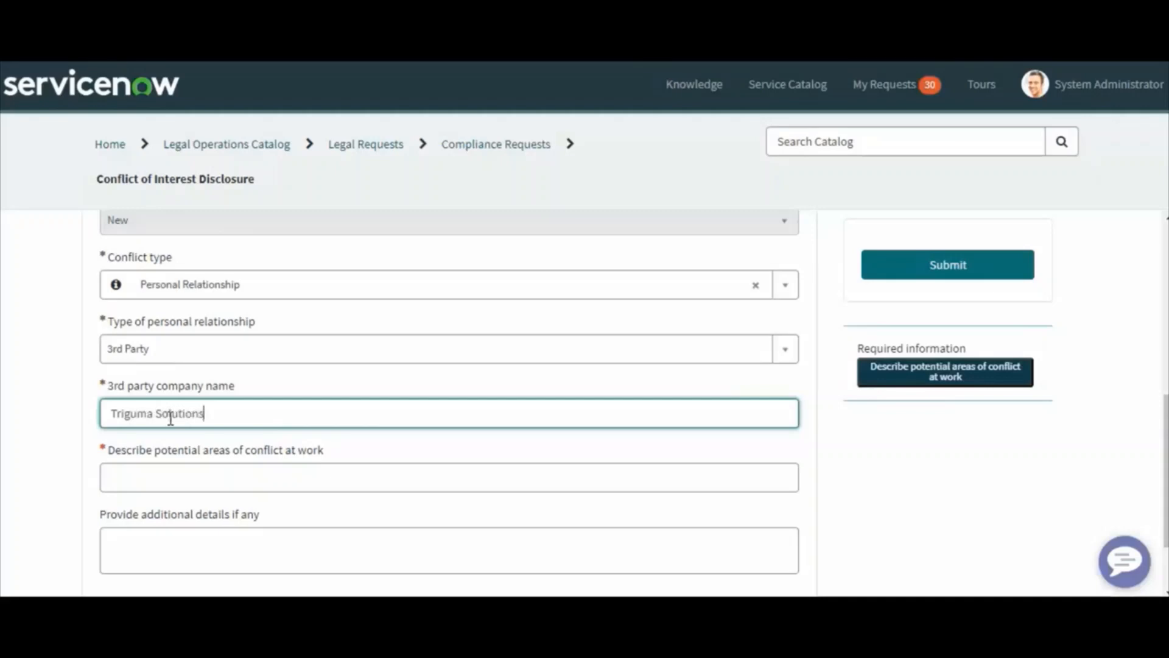
left_click(175, 482)
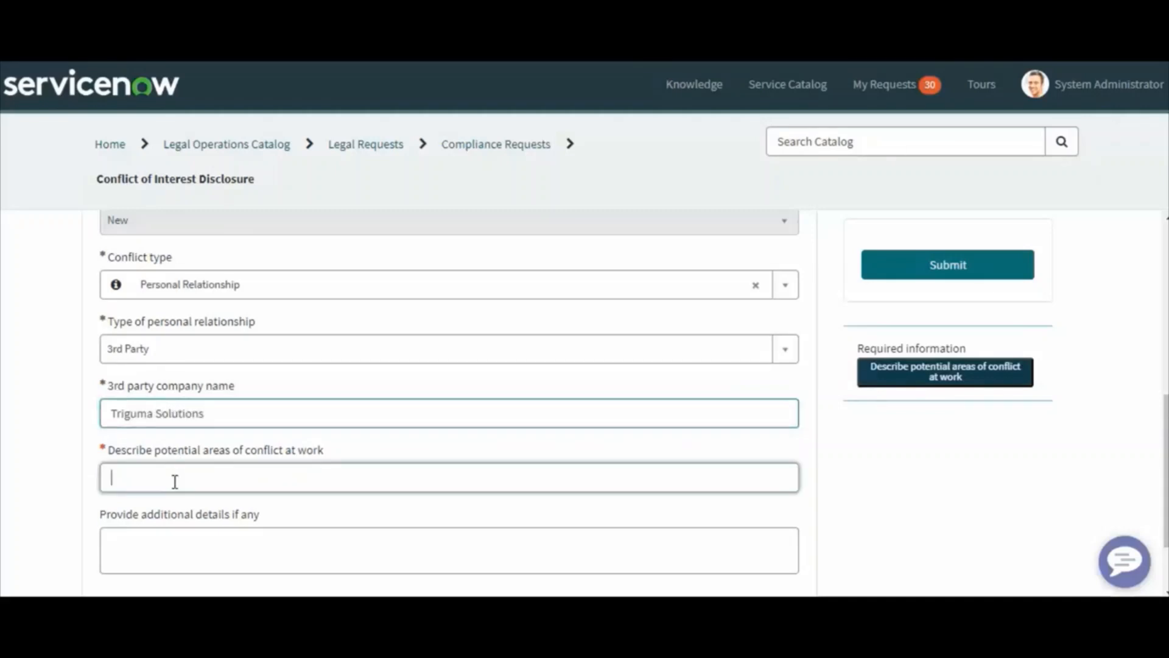
type("Bidding of Sftware project")
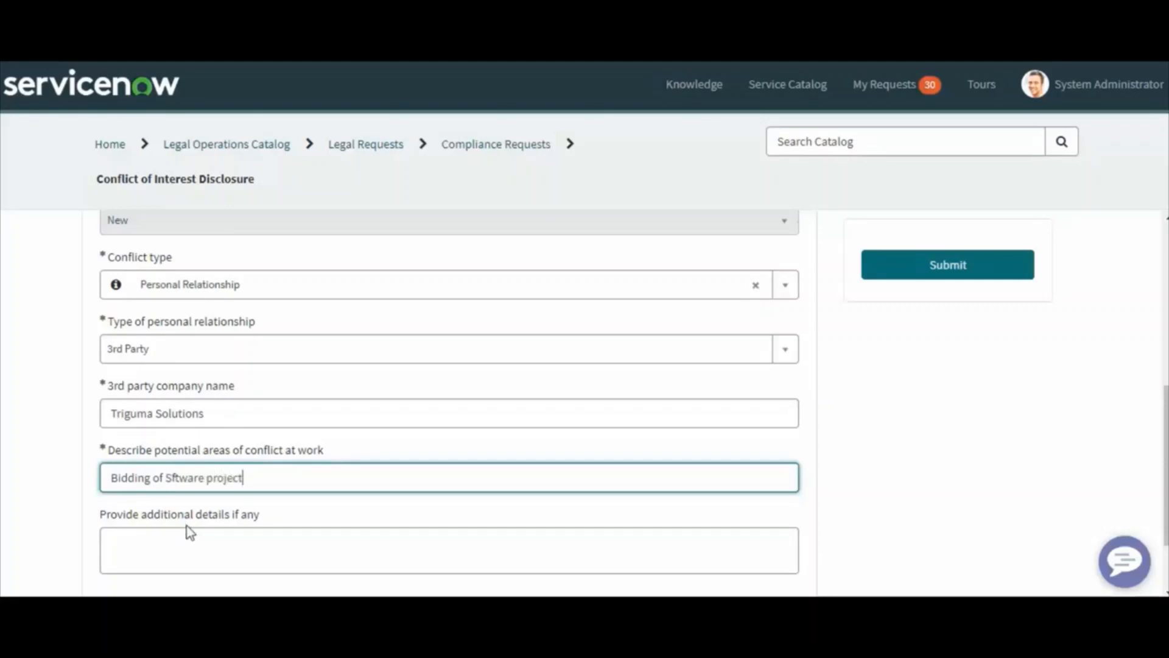
Correct the misspelled word in the potential areas of conflict description to "Software".
triple_click(246, 479)
left_click(173, 478)
right_click(182, 482)
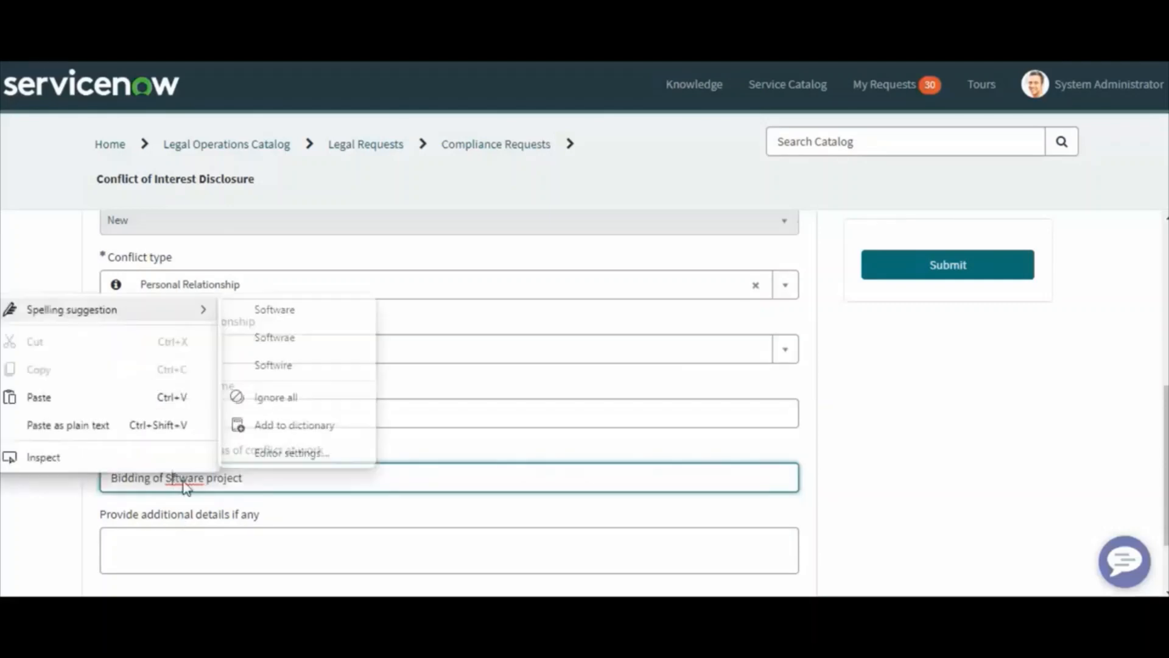
left_click(274, 310)
Copy the conflict description "Bidding of Software project" into the additional details and submit the disclosure.
key("ctrl+a")
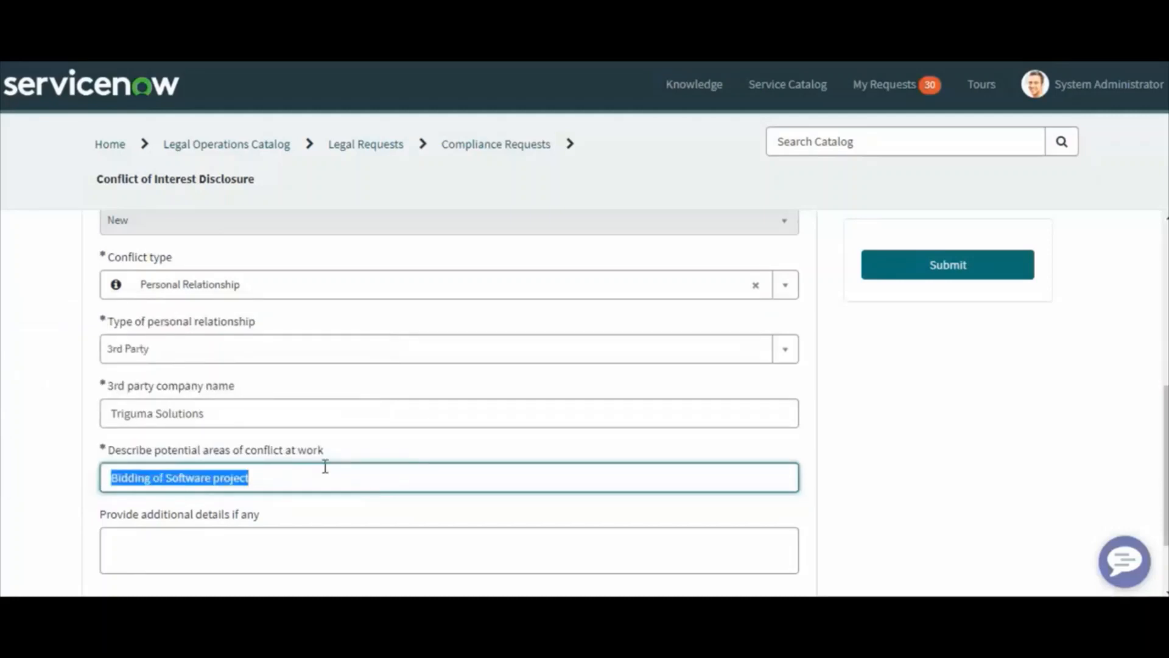
key("ctrl+c")
left_click(169, 542)
key("ctrl+v")
scroll(170, 543, "down", 2)
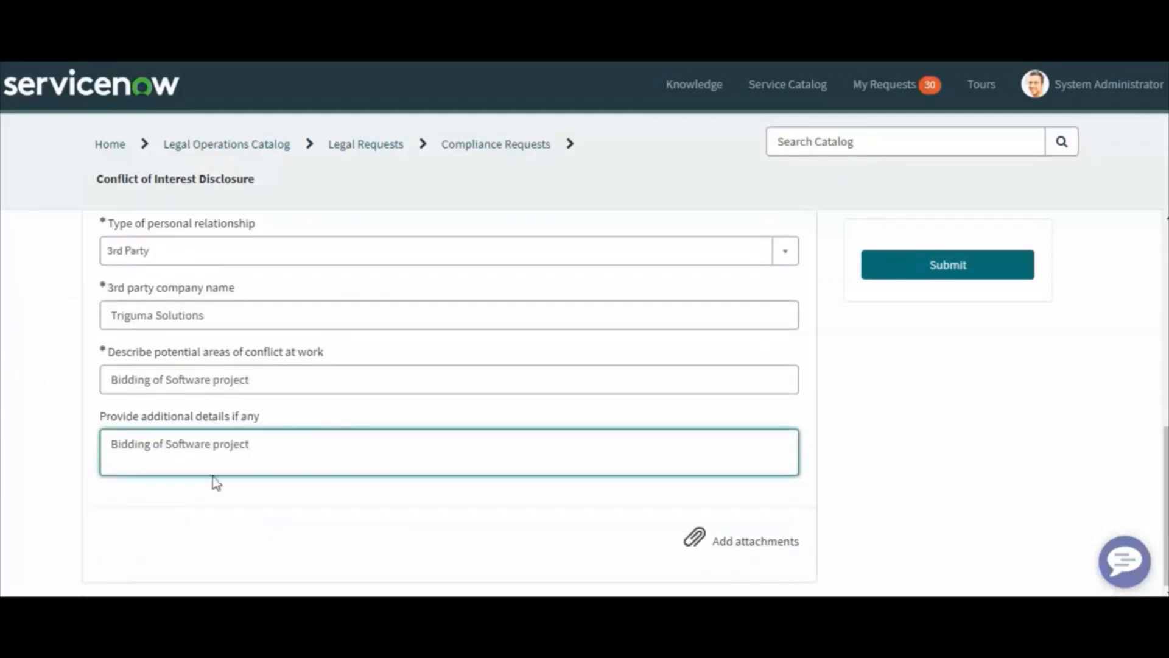
scroll(475, 555, "up", 10)
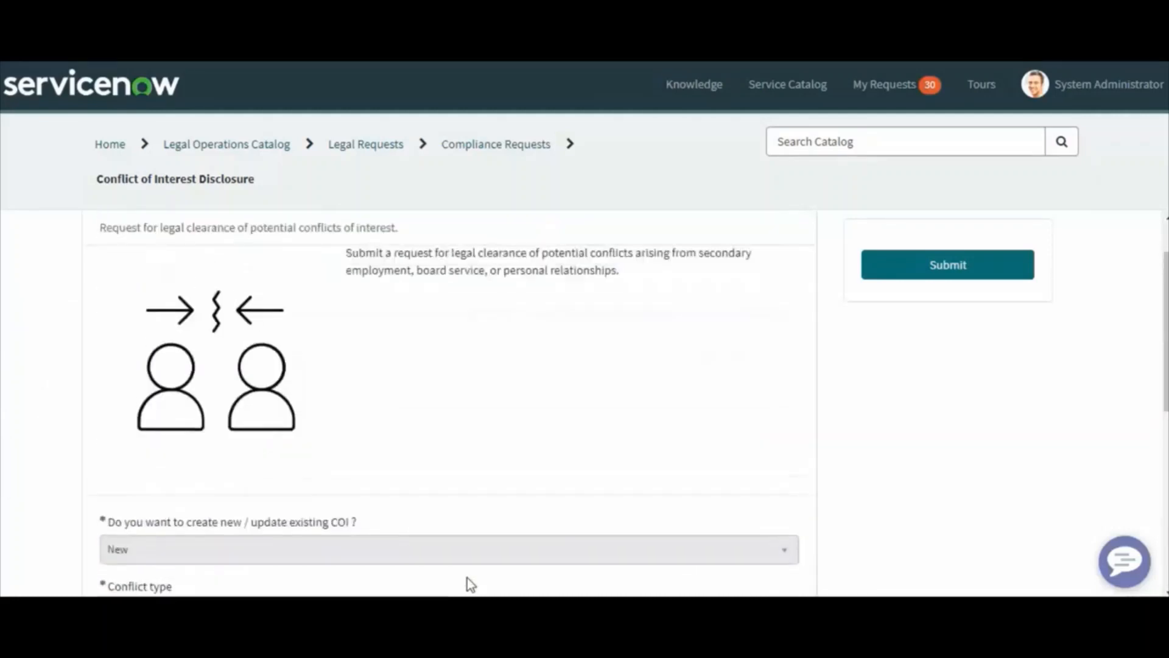
left_click(949, 265)
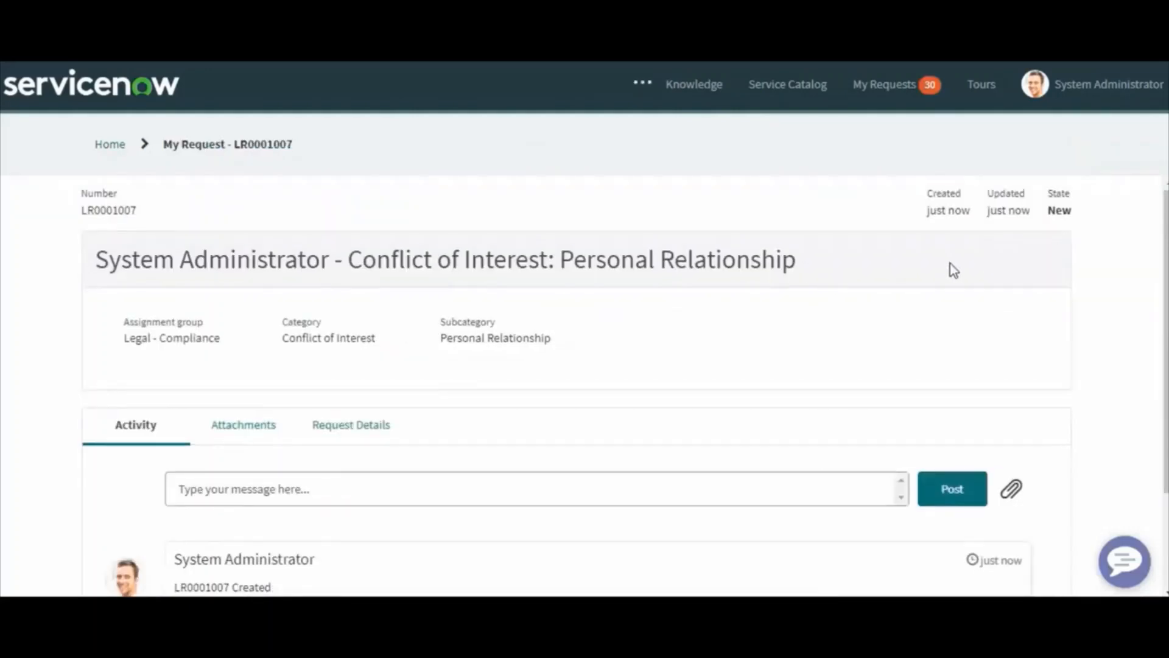
Copy the submitted request's number from its activity entry and review its attachments, approvals and request details.
scroll(332, 323, "down", 2)
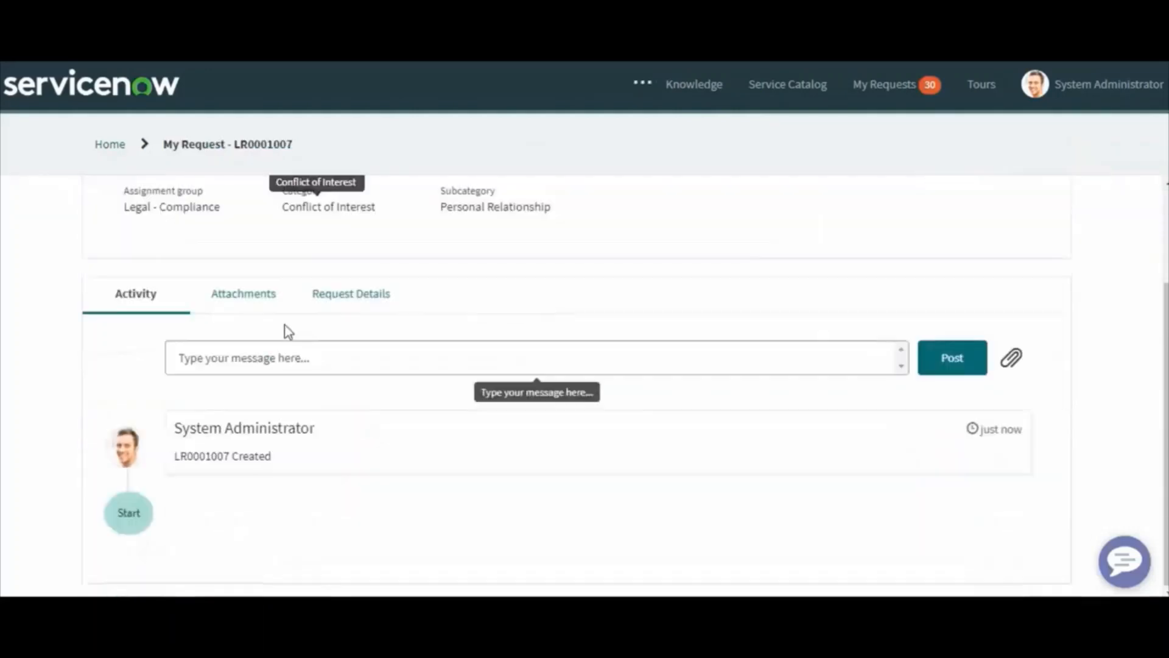
double_click(201, 456)
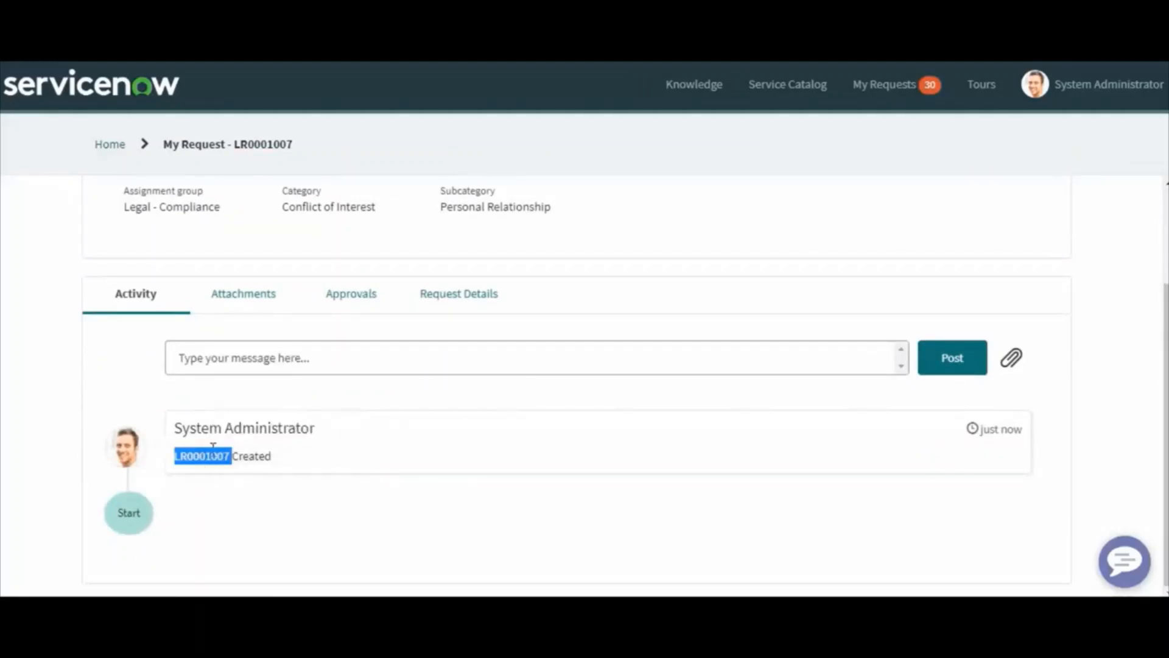
scroll(465, 412, "up", 2)
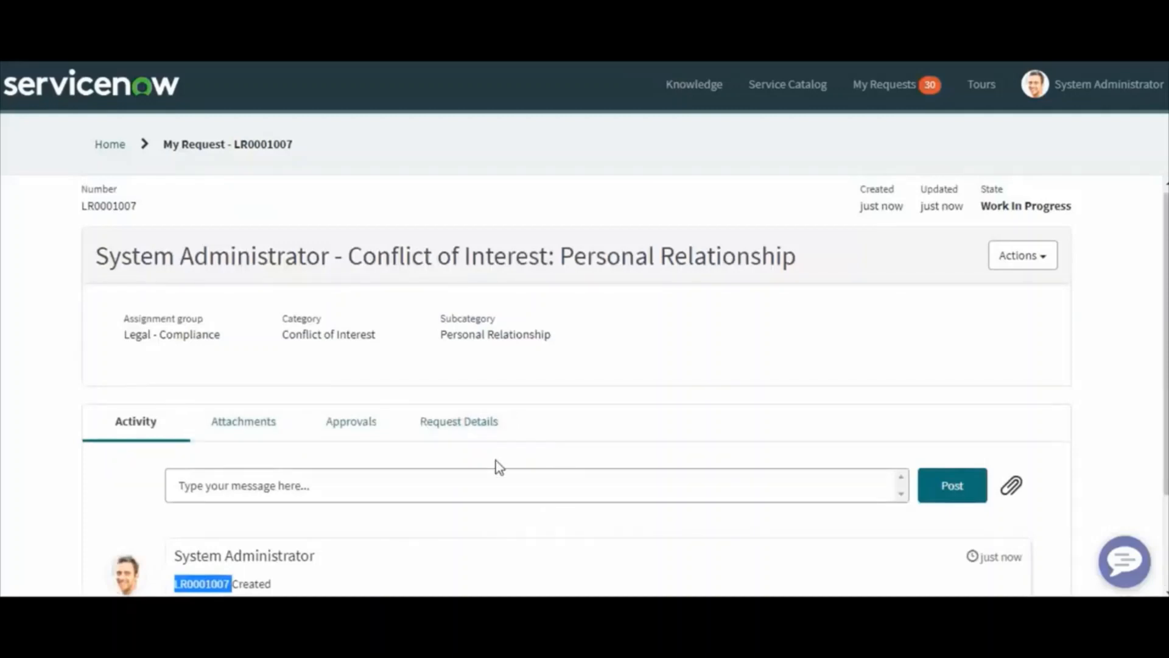
left_click(249, 427)
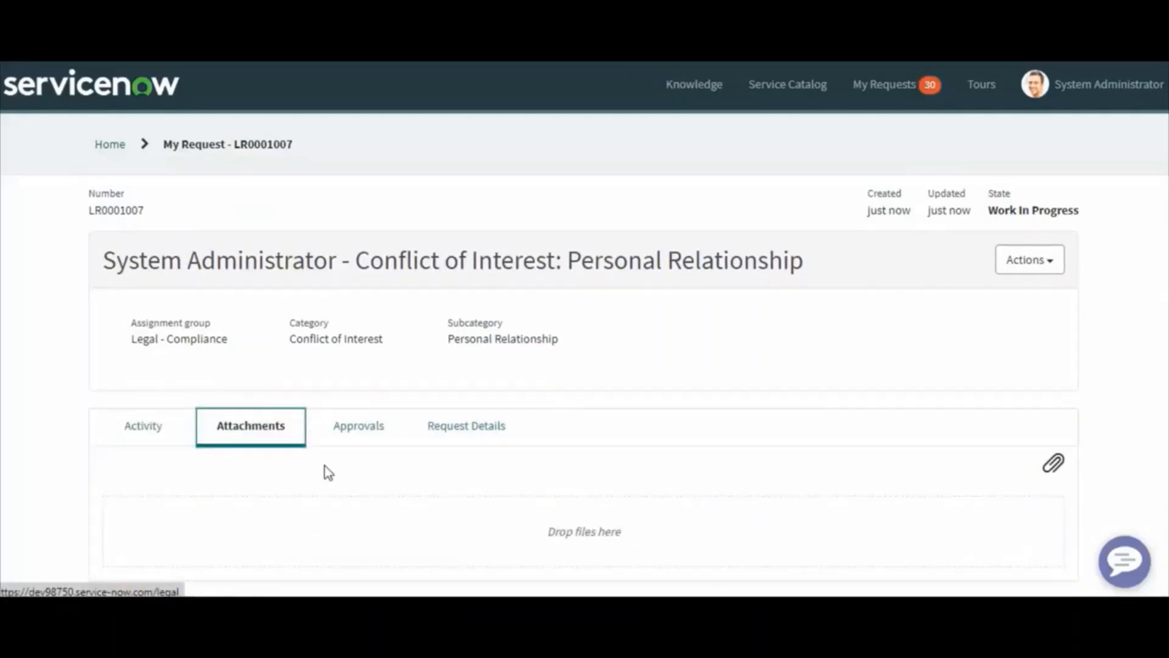
left_click(360, 434)
left_click(468, 438)
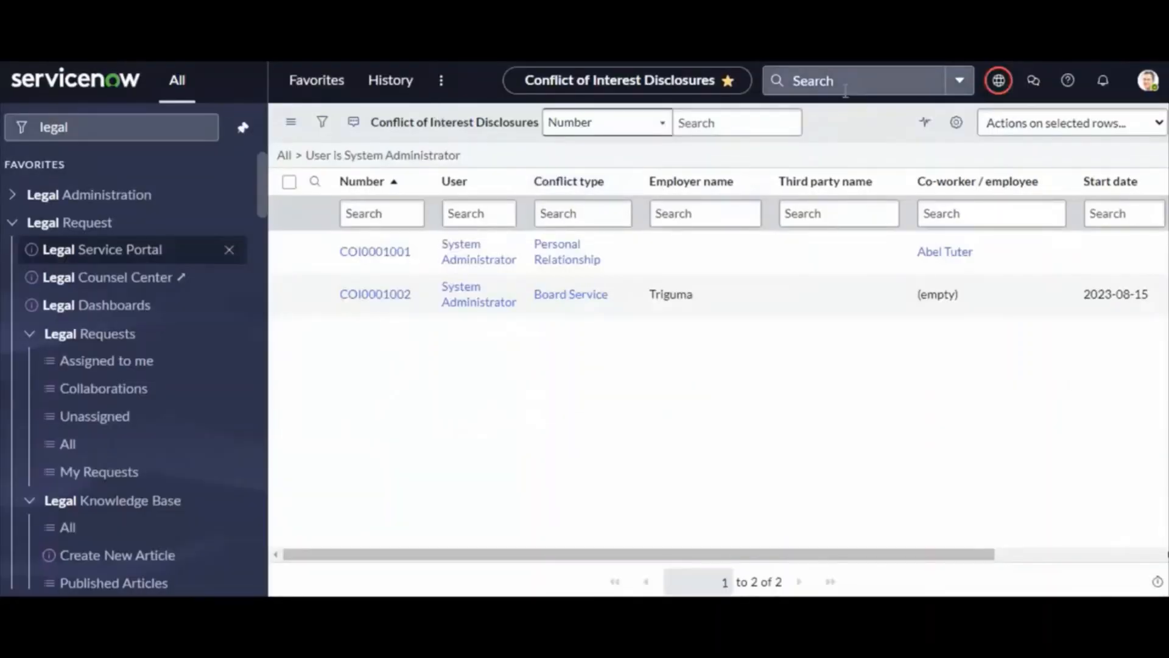
Find and open legal request LR0001007 in the back-end view and examine its number, practice area, category, subcategory, watch list and assignee options.
key("ctrl+v")
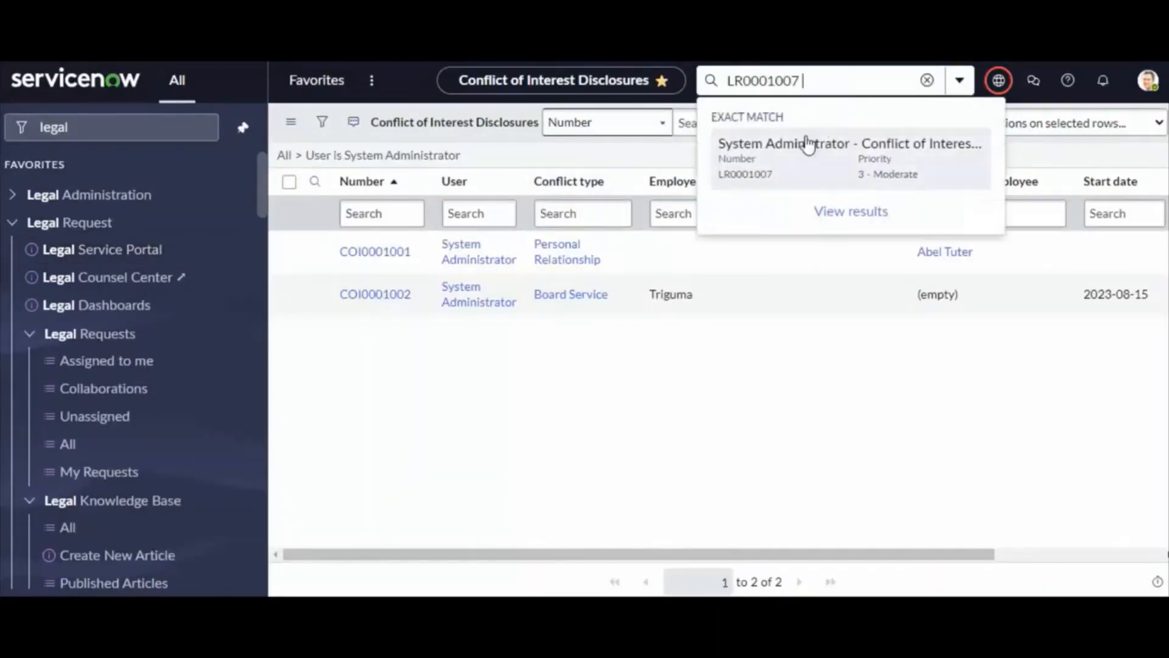
left_click(806, 143)
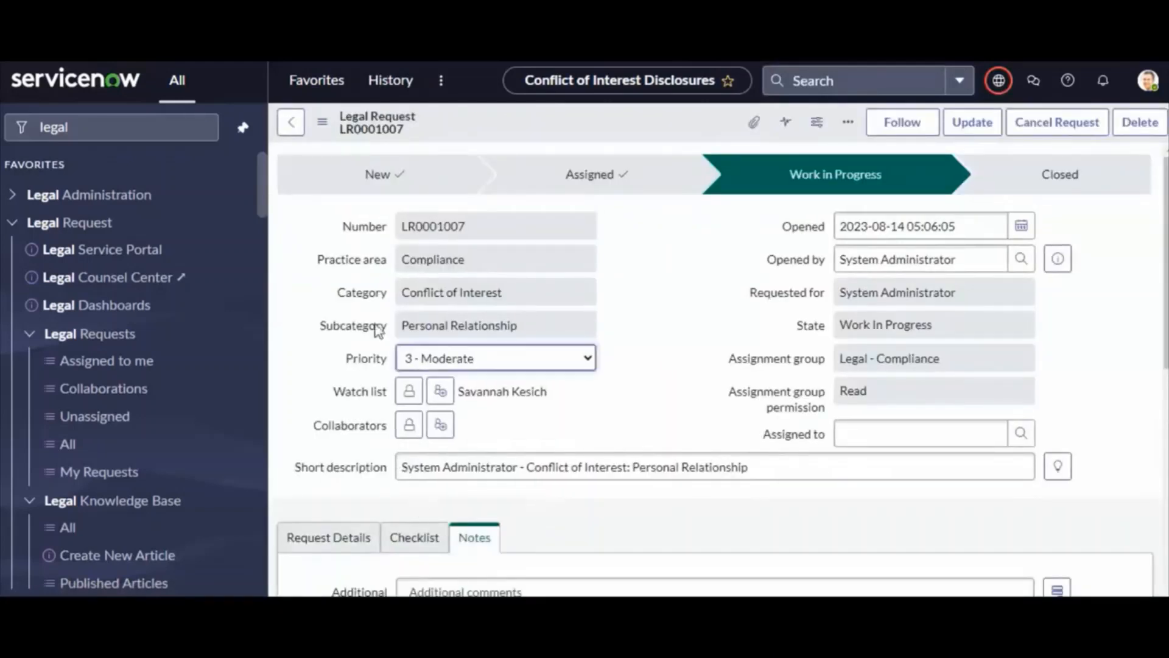
left_click_drag(486, 226, 377, 227)
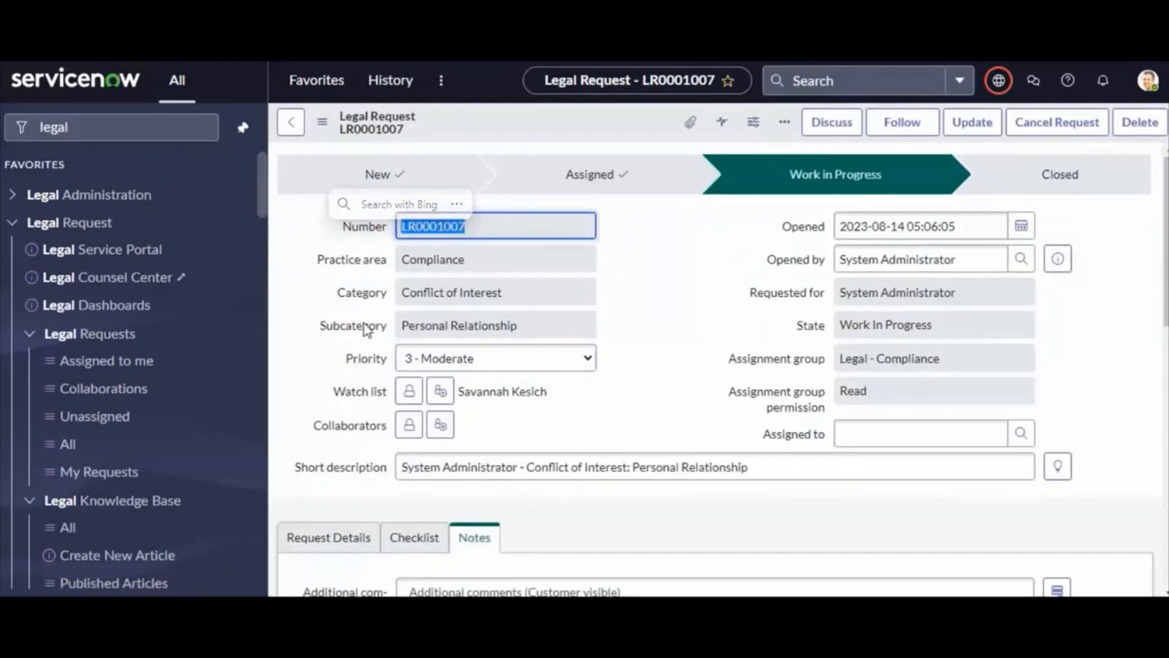
left_click(514, 221)
left_click(493, 285)
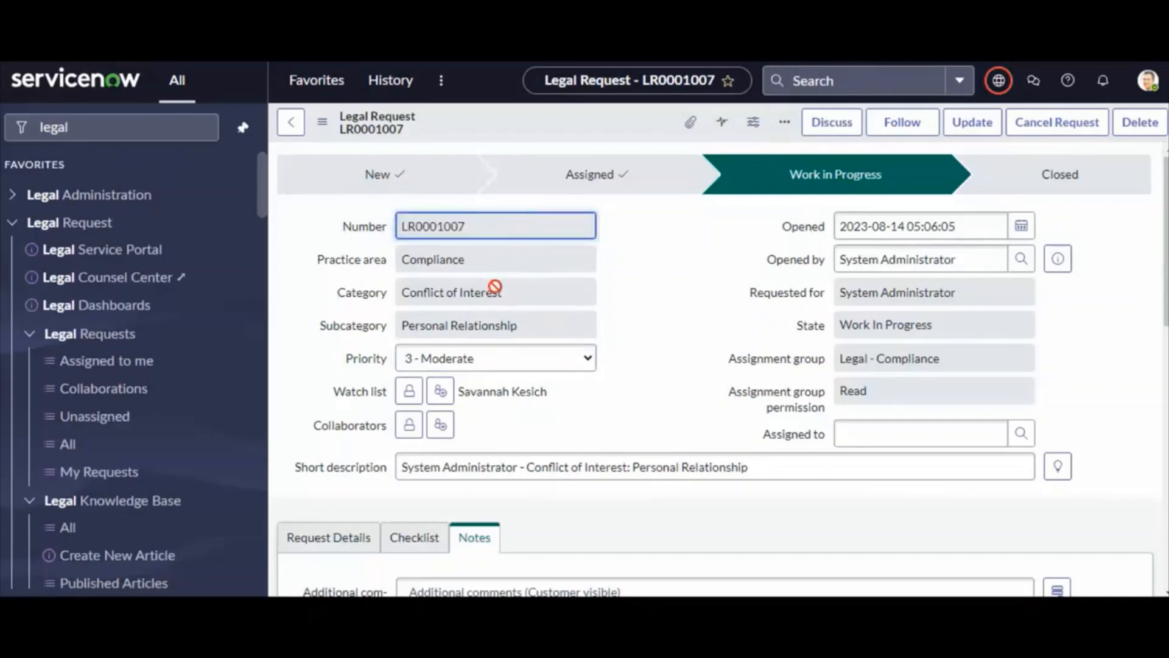
left_click_drag(488, 260, 388, 265)
left_click(521, 261)
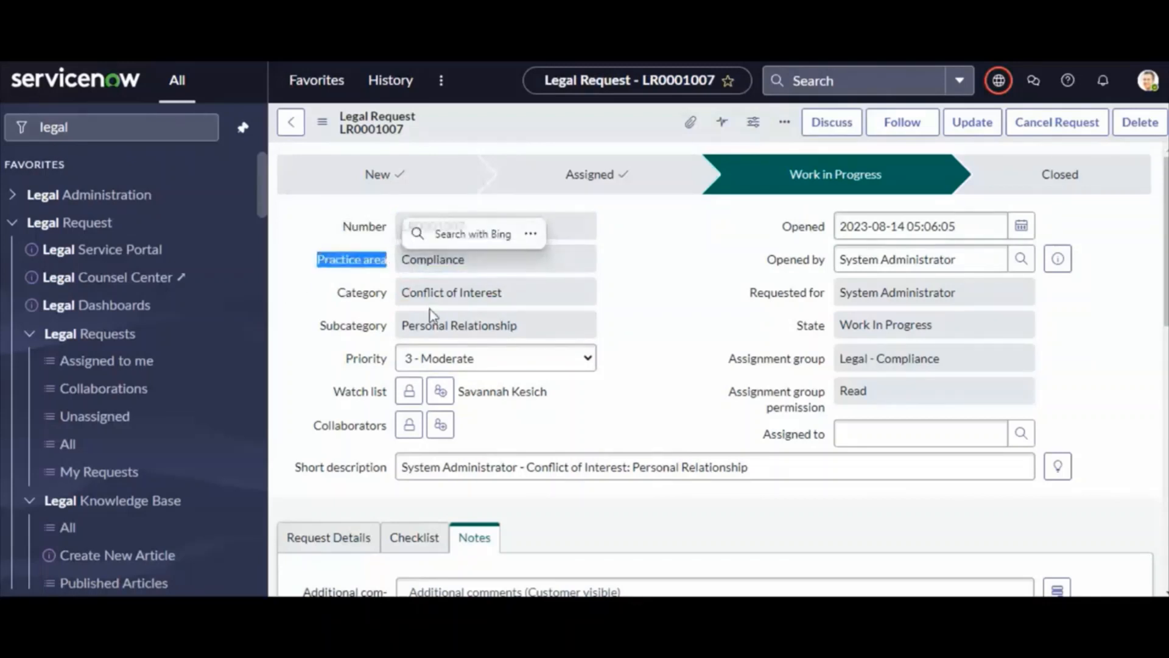
left_click_drag(522, 295, 399, 295)
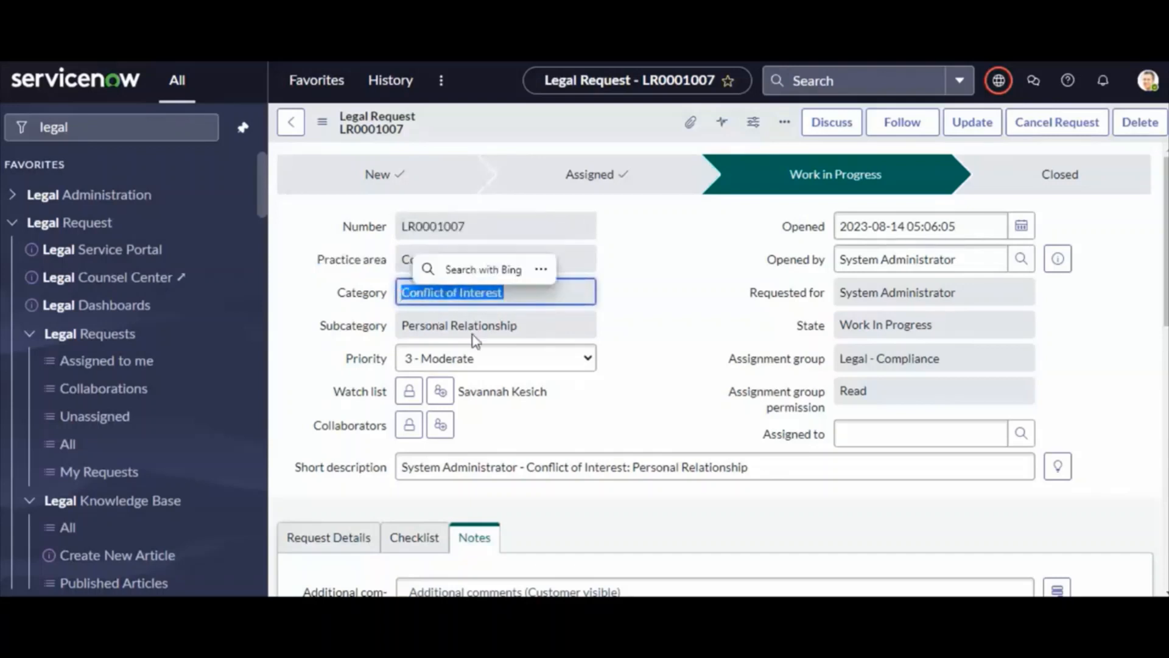
left_click_drag(561, 330, 511, 338)
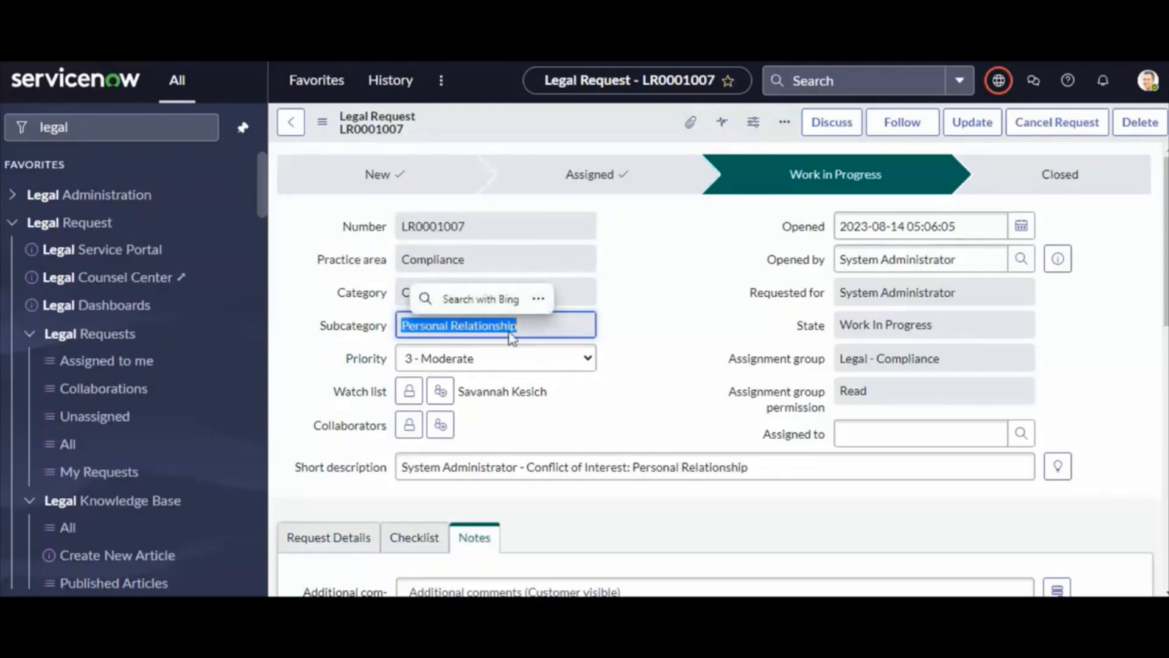
left_click(509, 332)
left_click_drag(561, 397, 458, 395)
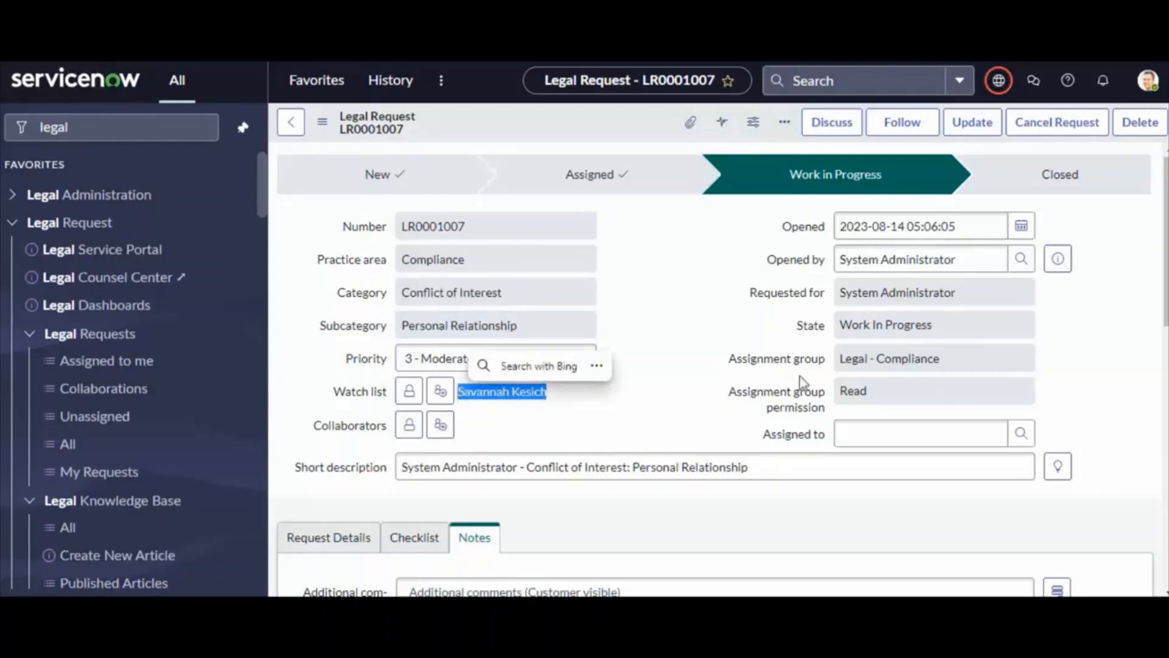
left_click(835, 436)
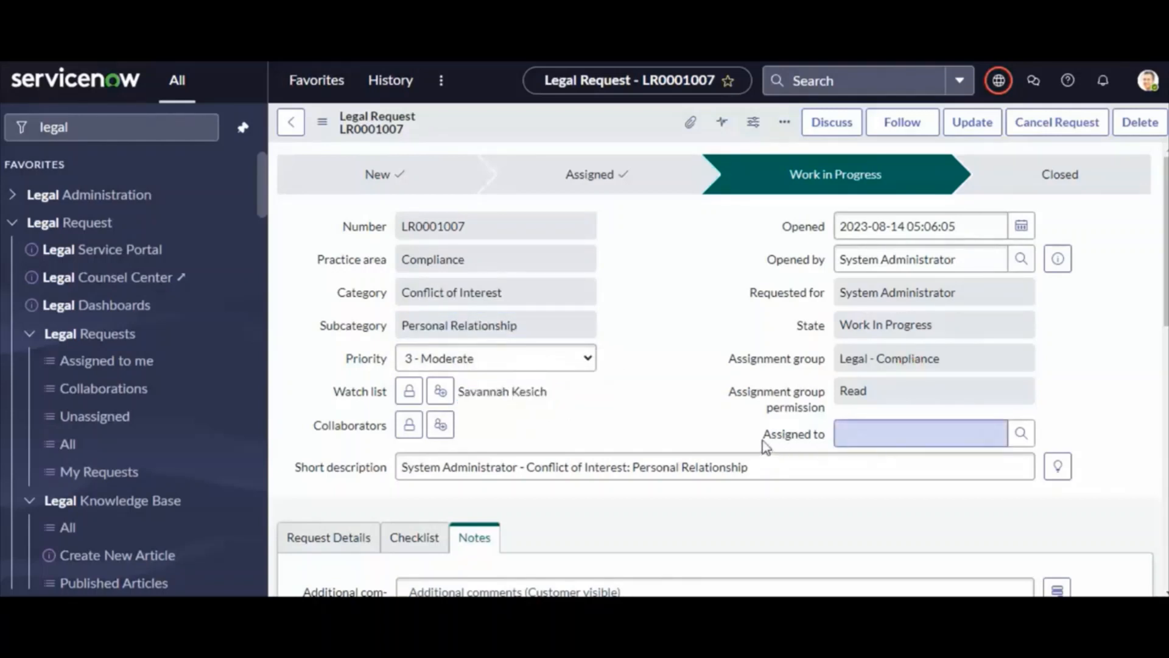
left_click(884, 436)
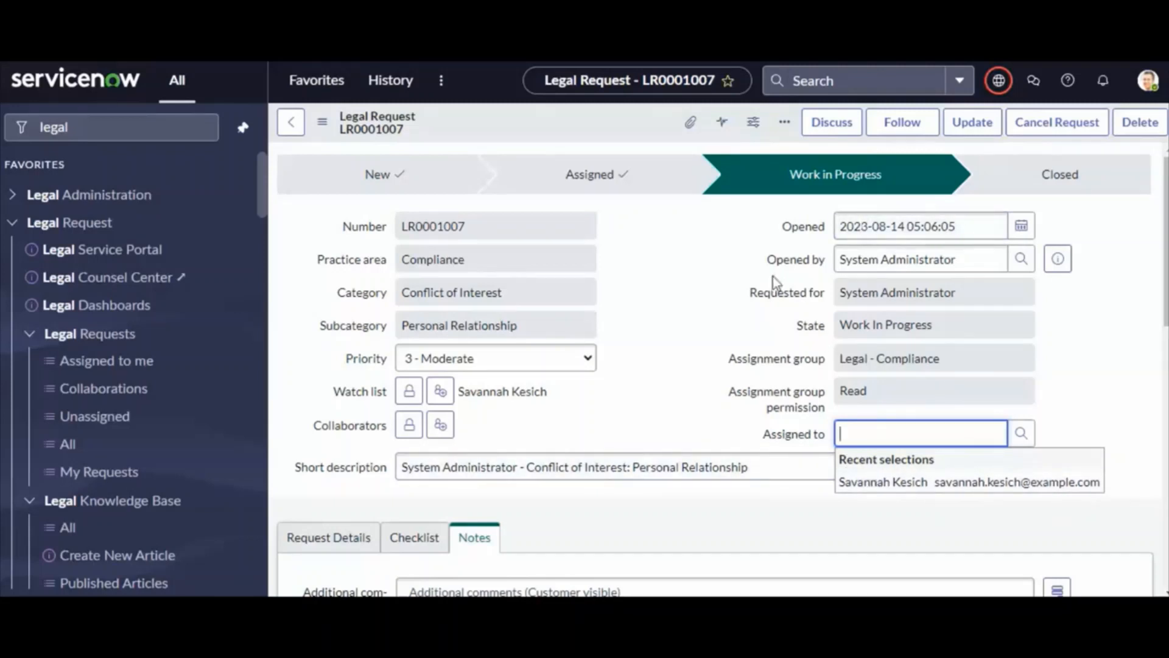
Review the legal request's submitted variables, its approver record and the current workflow stage.
scroll(633, 387, "down", 6)
scroll(631, 382, "up", 6)
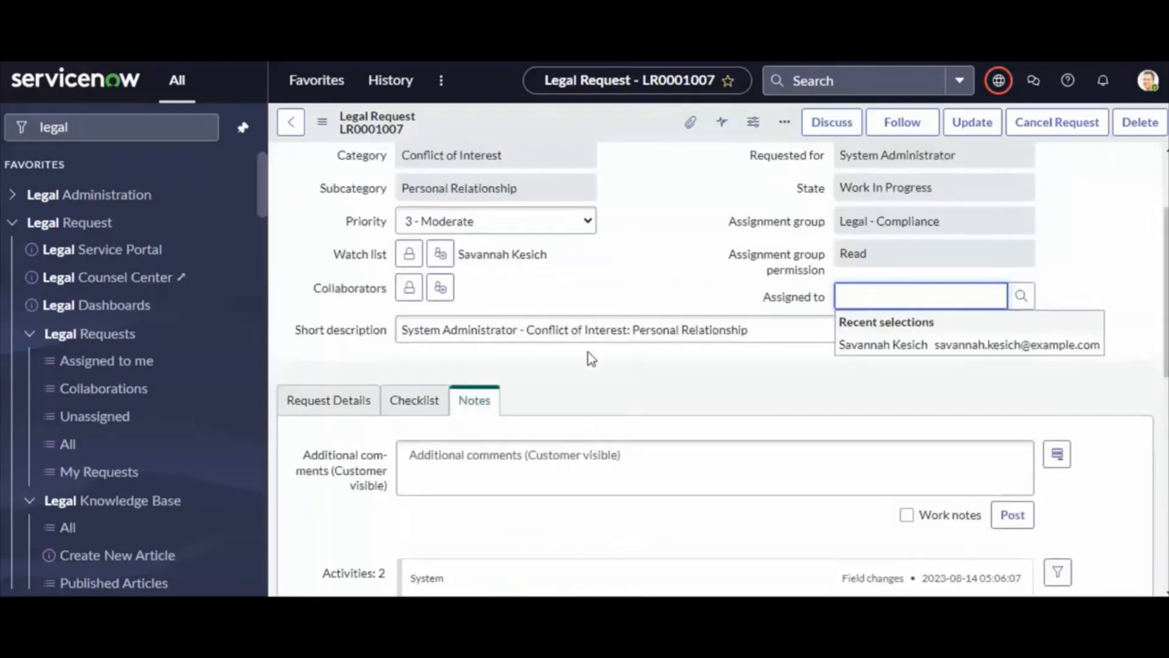
left_click(295, 406)
scroll(483, 418, "down", 4)
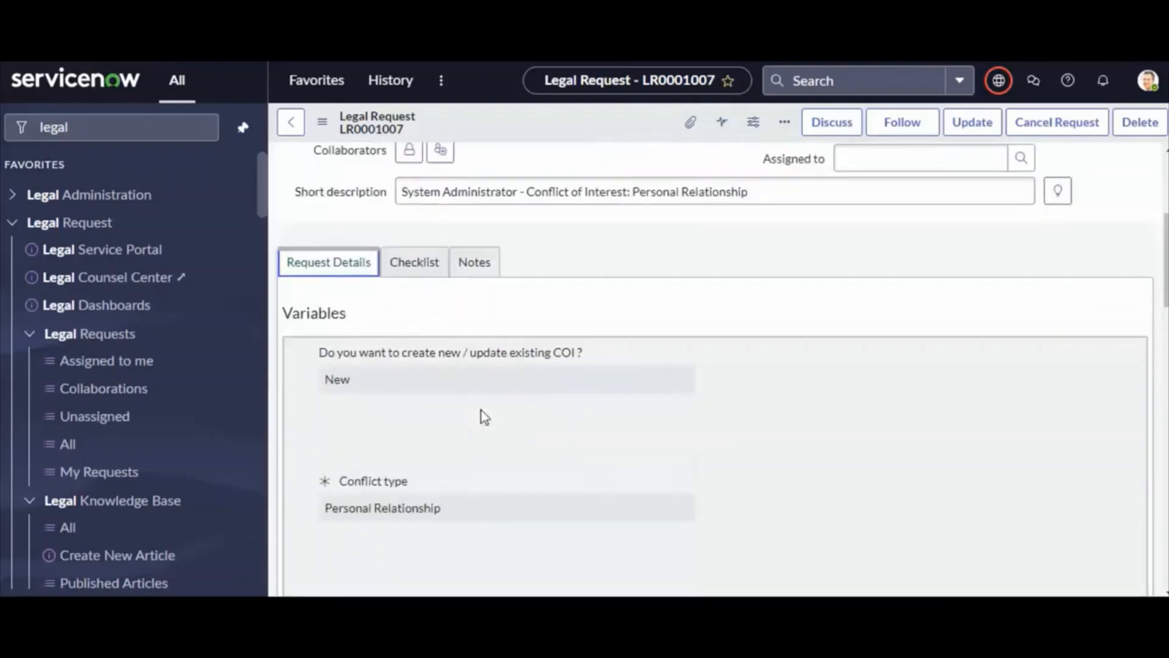
scroll(527, 360, "down", 10)
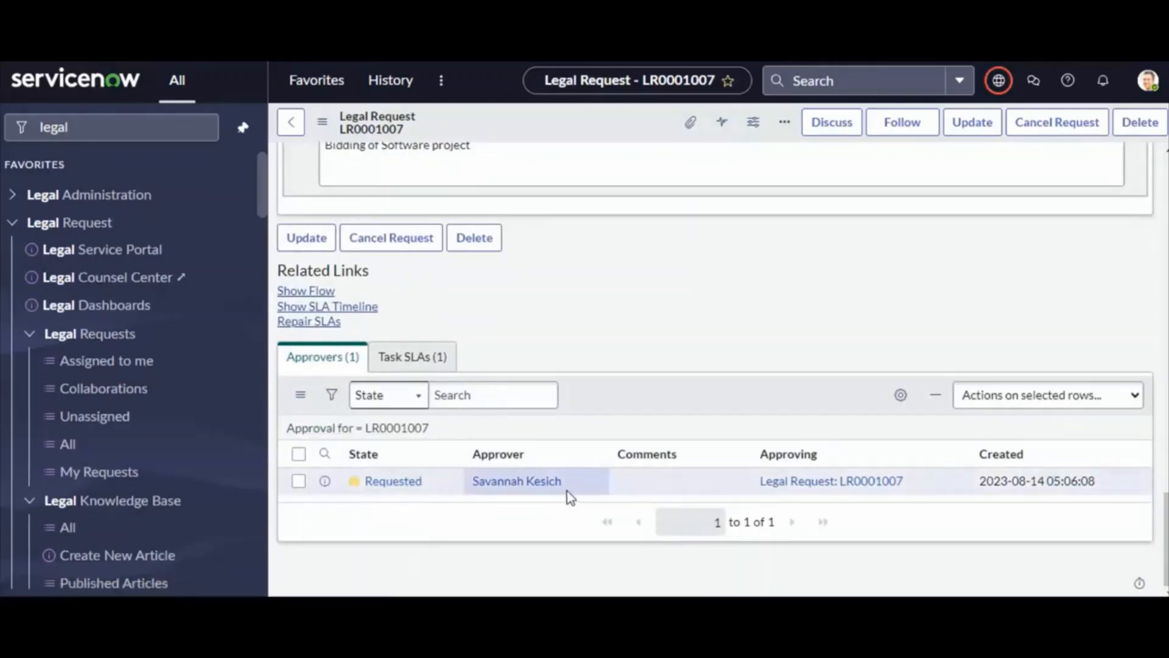
left_click_drag(554, 488, 436, 494)
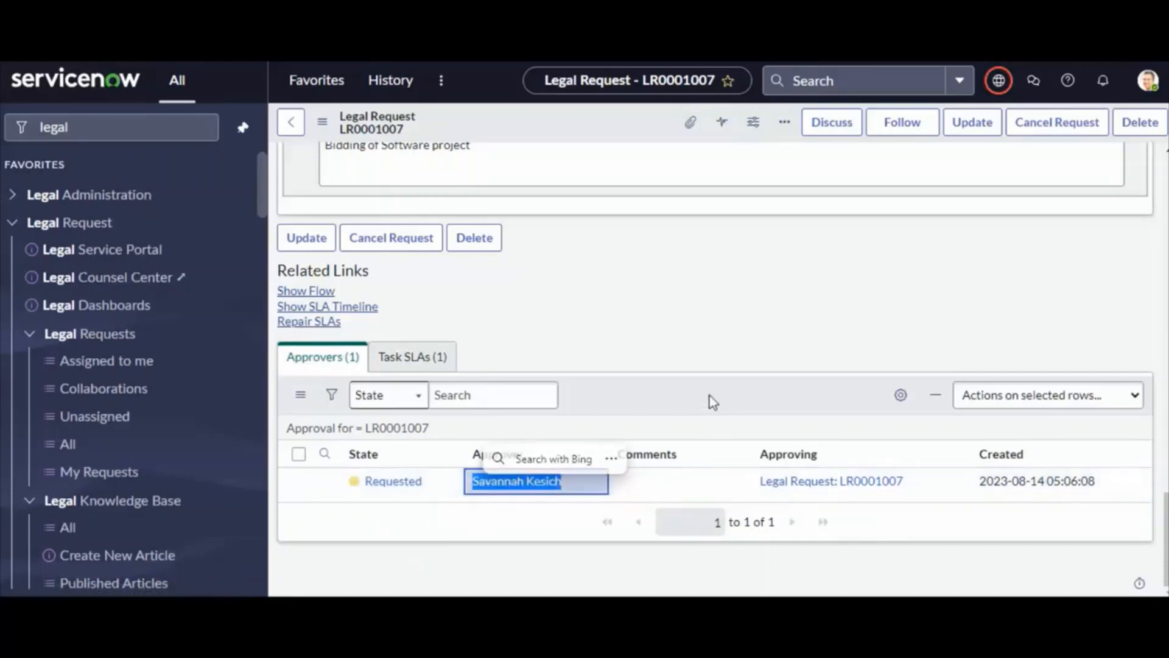
scroll(574, 397, "up", 5)
scroll(591, 457, "up", 9)
scroll(591, 450, "down", 10)
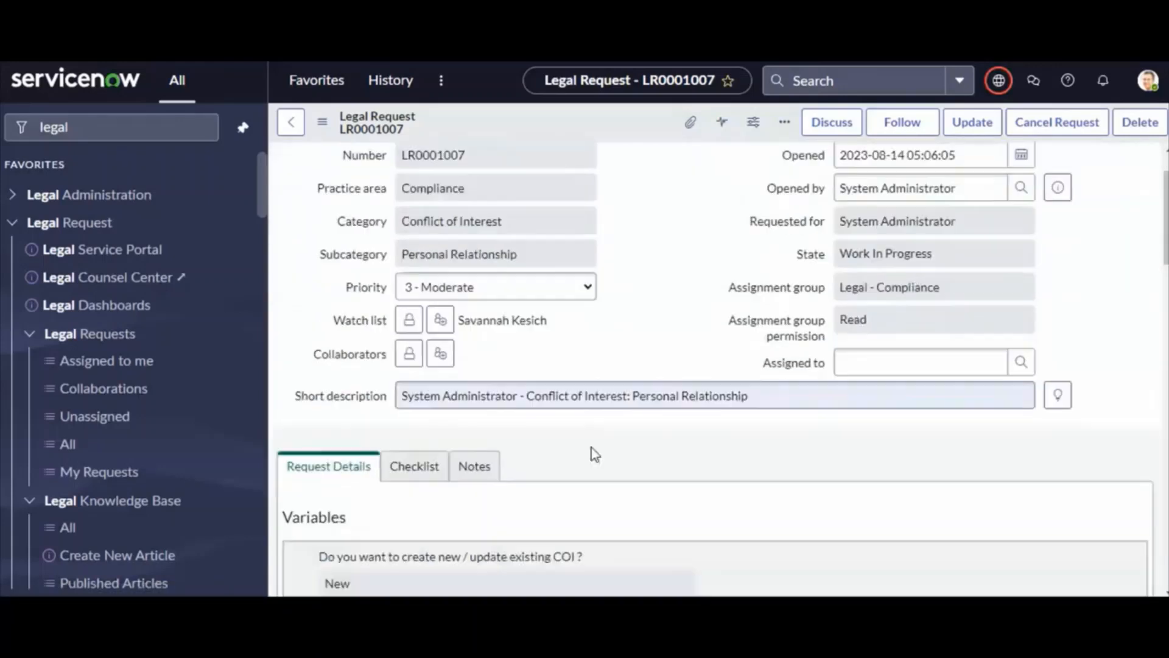
scroll(591, 447, "up", 10)
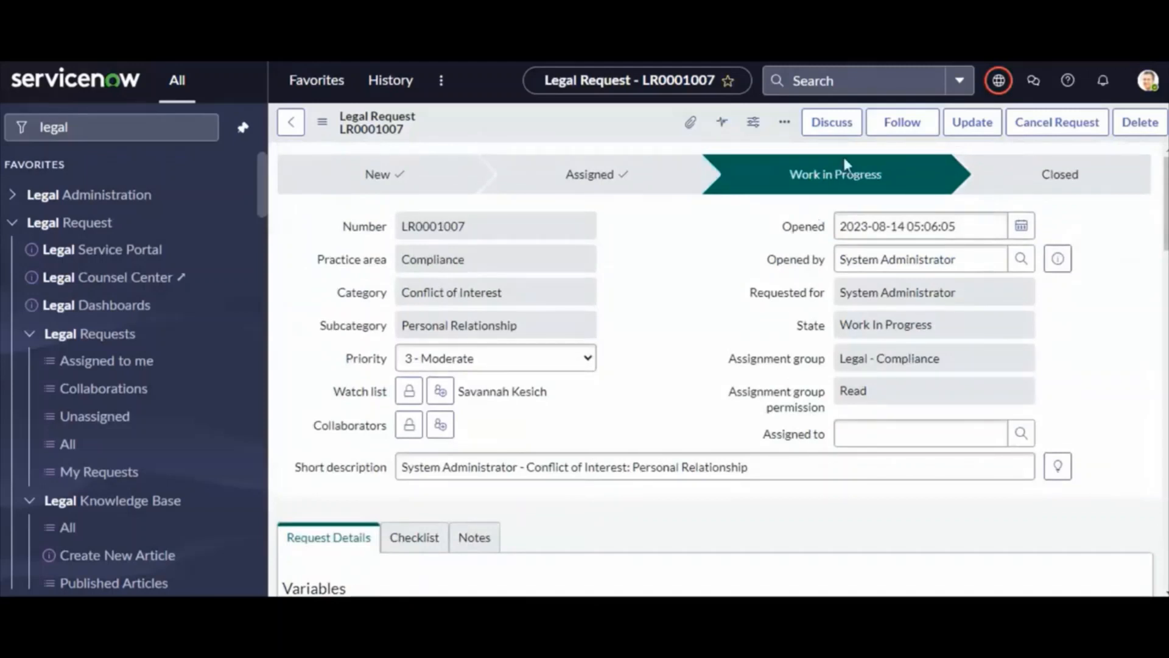
scroll(726, 333, "down", 20)
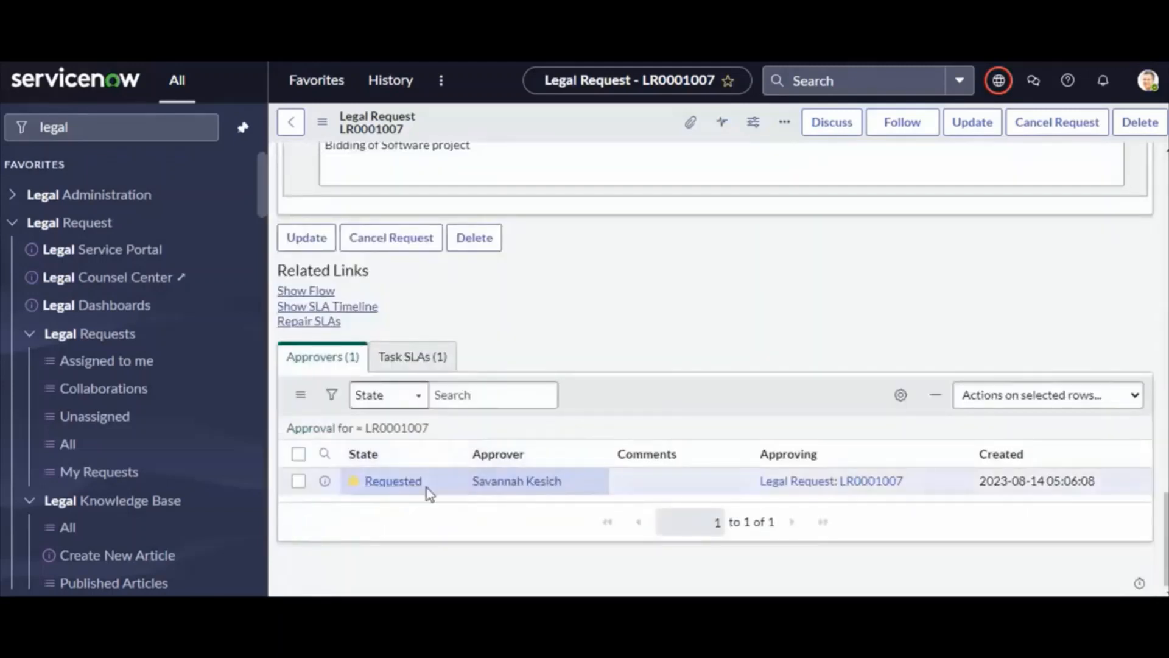
Collapse the legal request modules and open the My Conflict of Interests list under Legal Practice Apps.
left_click(33, 343)
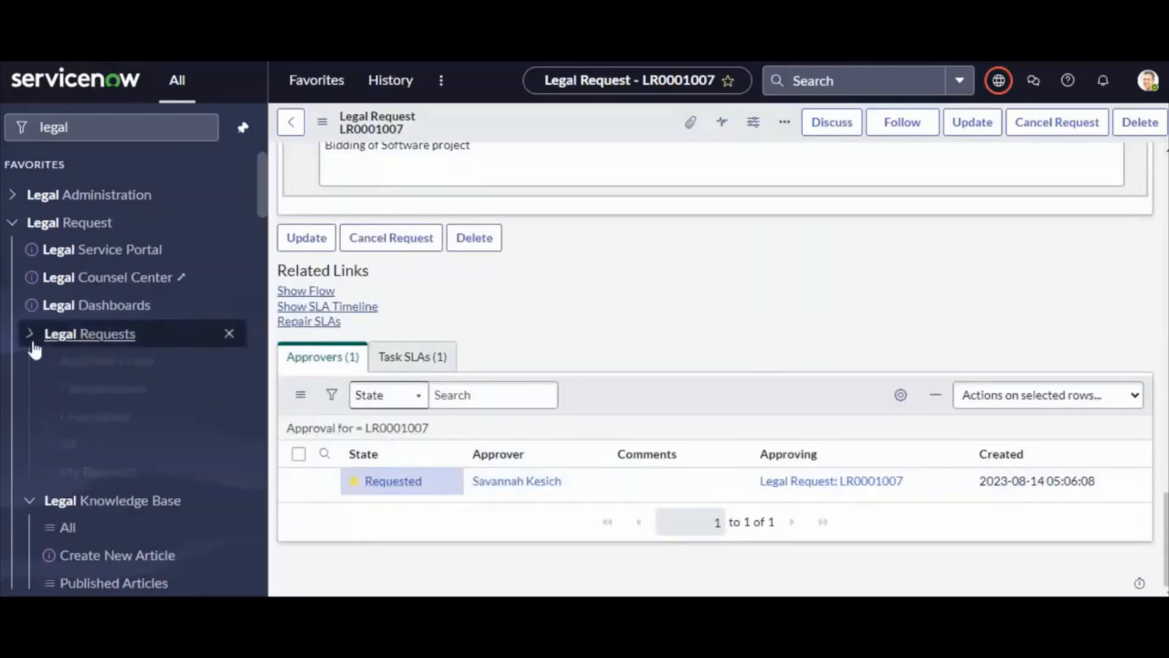
left_click(31, 225)
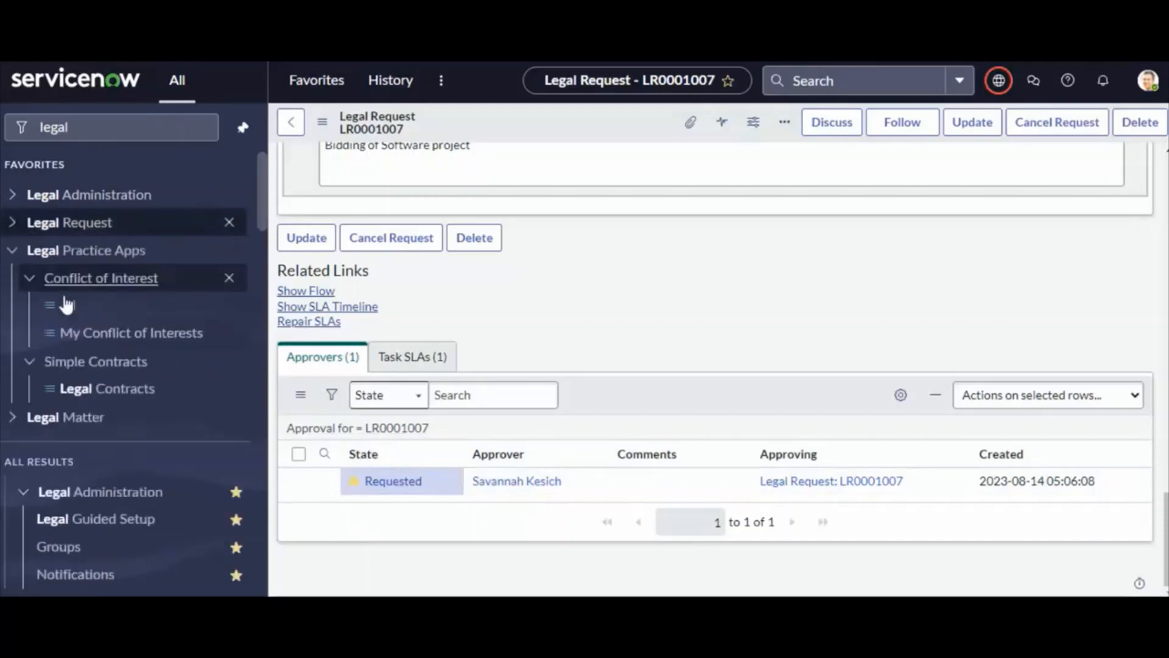
left_click(79, 334)
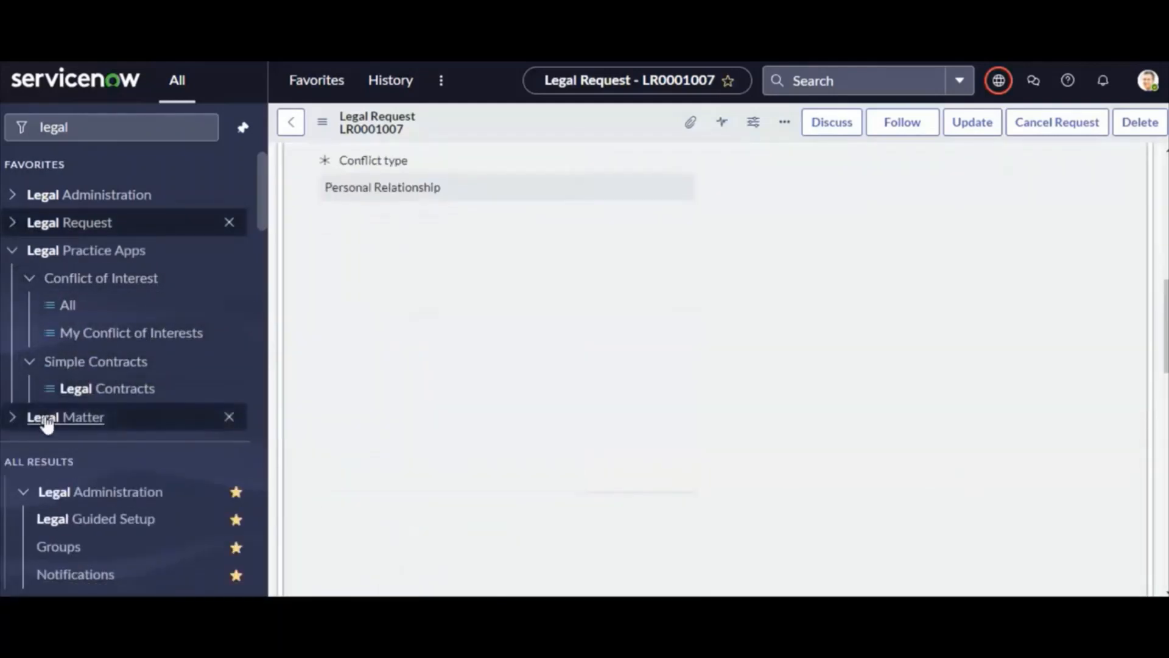
left_click(101, 333)
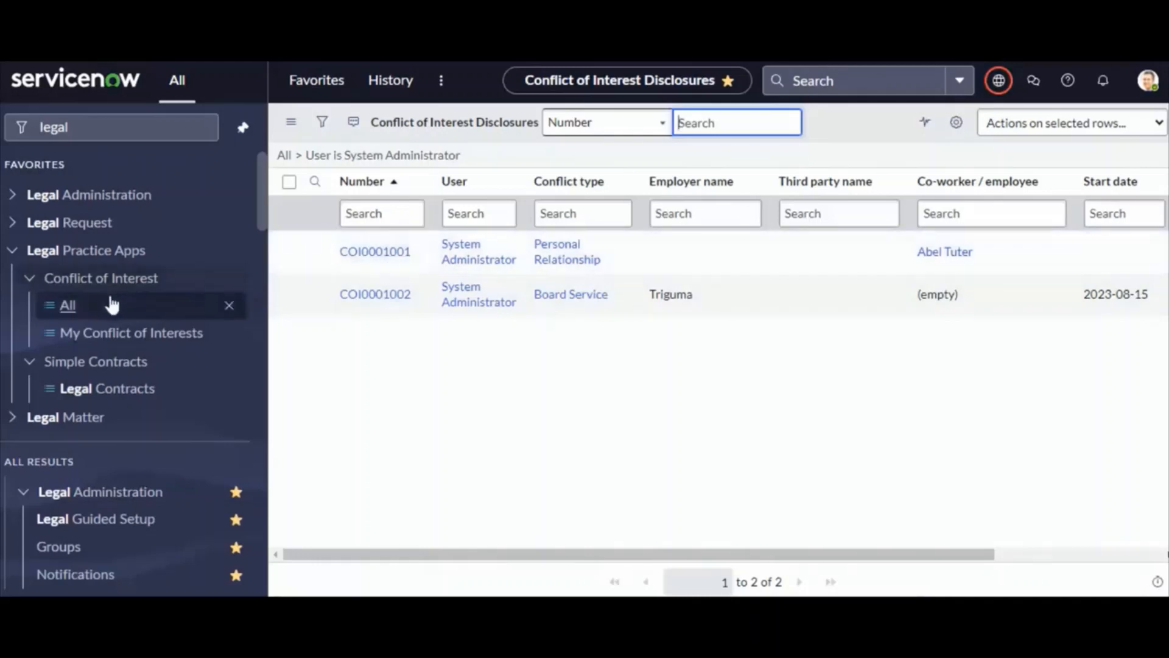
Search globally for LR0001007, reopen that legal request and review its personal relationship details.
left_click(816, 81)
type("LR0001007")
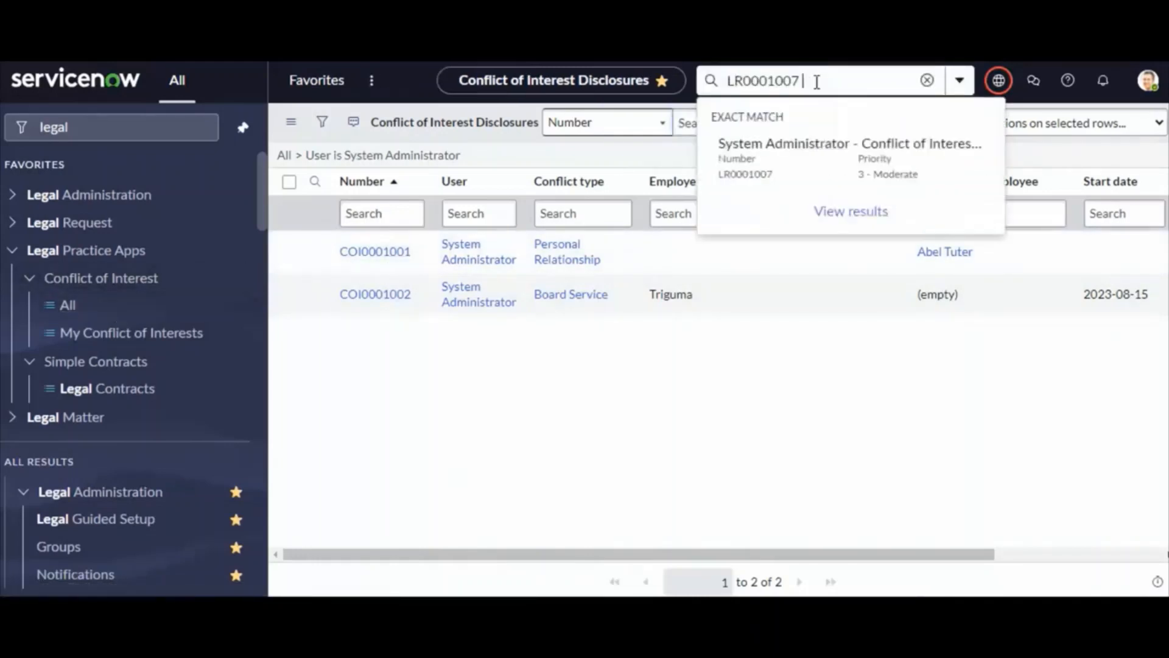
left_click(795, 145)
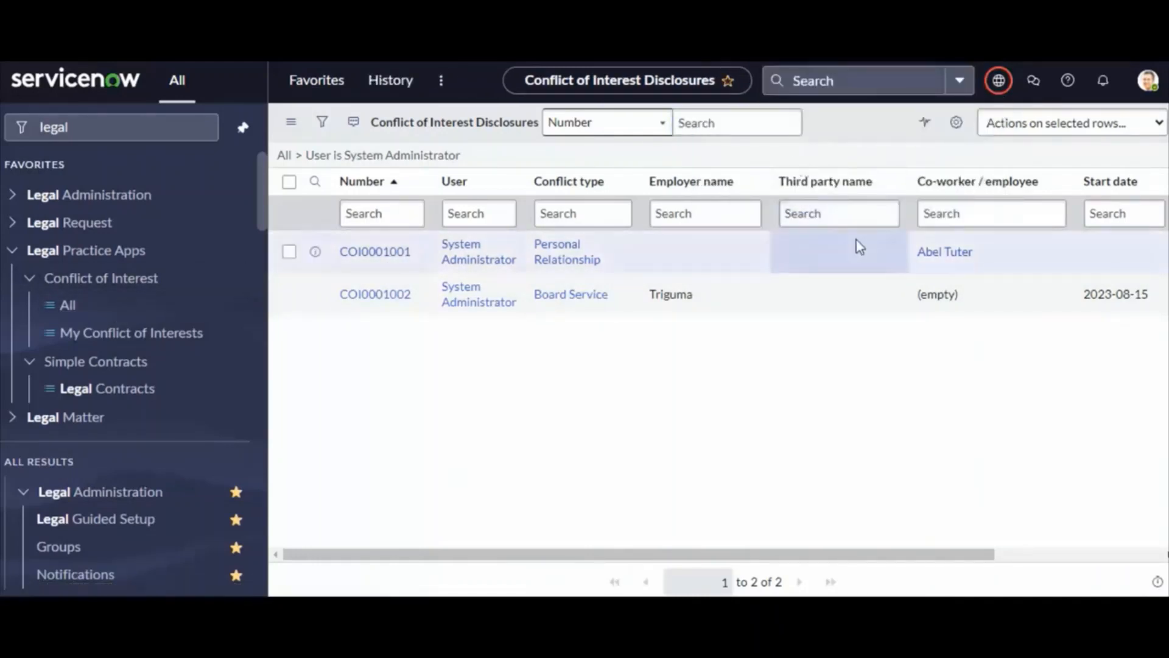
scroll(505, 426, "down", 15)
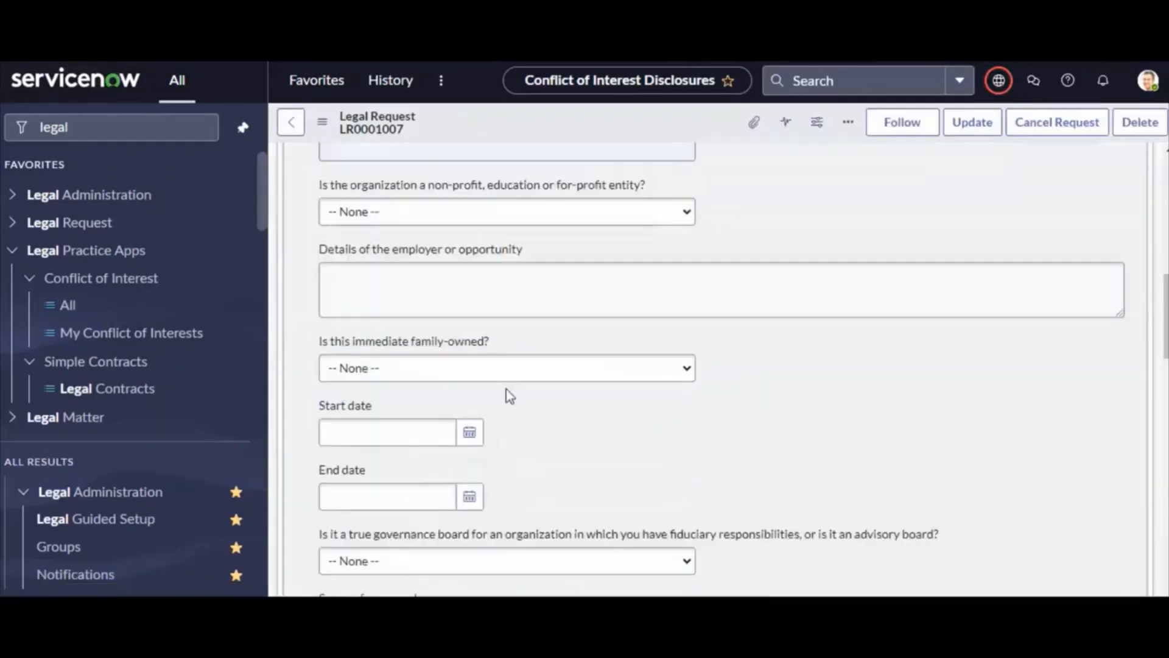
scroll(473, 426, "down", 15)
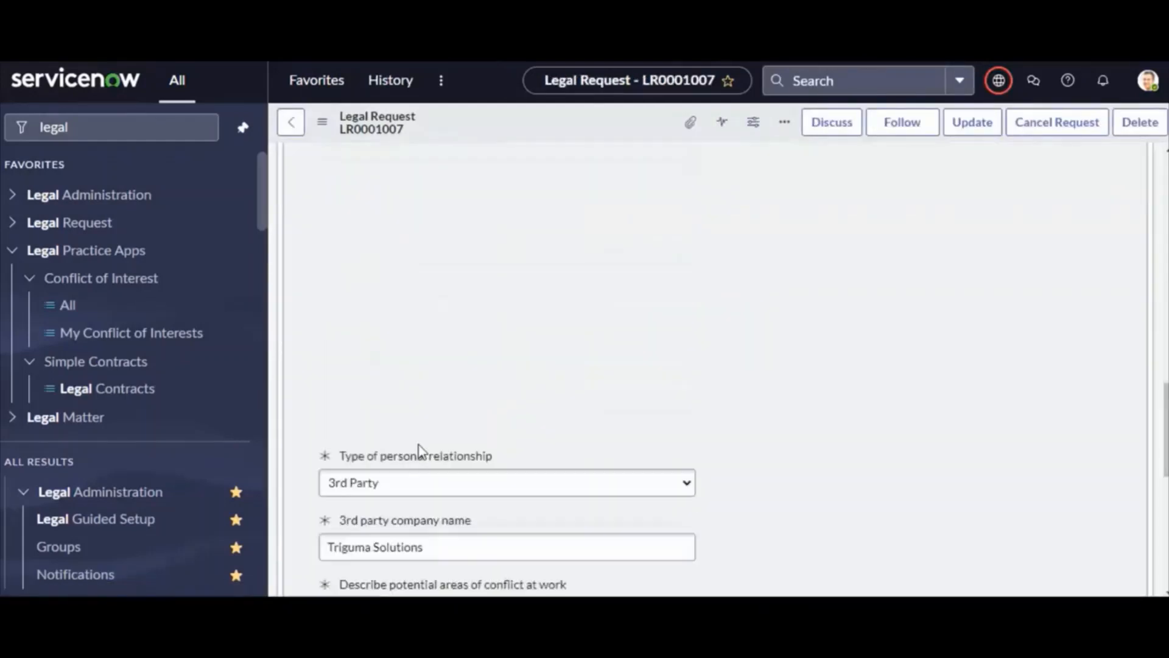
Set the state of the approver record on legal request LR0001007 to Approved and refresh the request form.
left_click(434, 487)
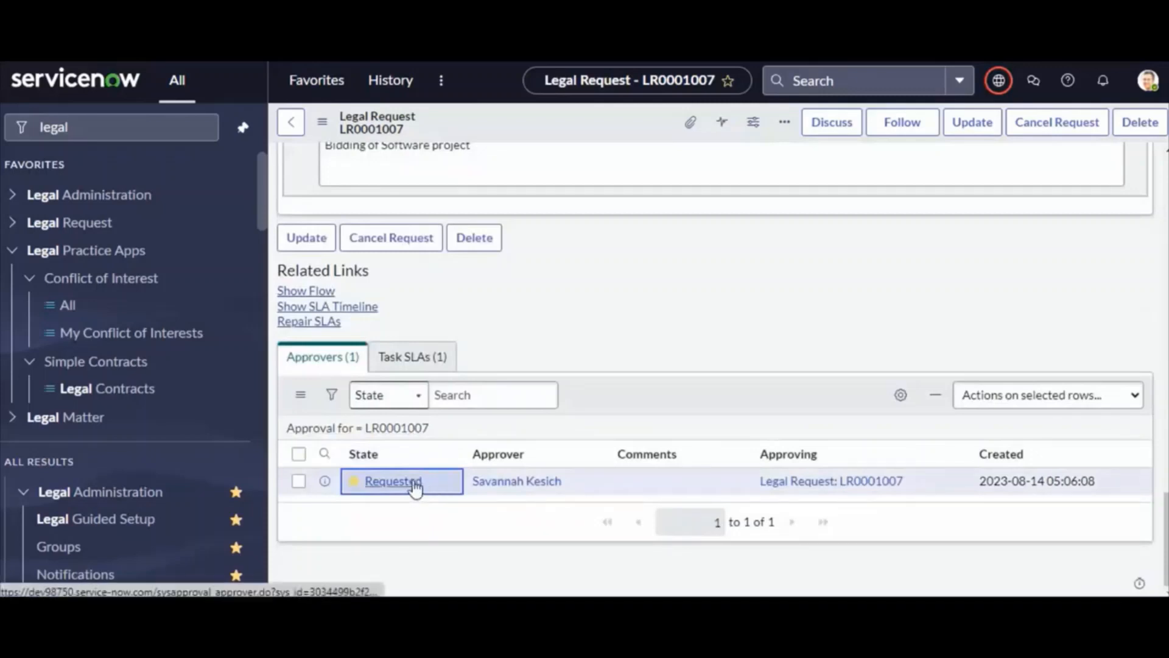
double_click(444, 491)
left_click(416, 495)
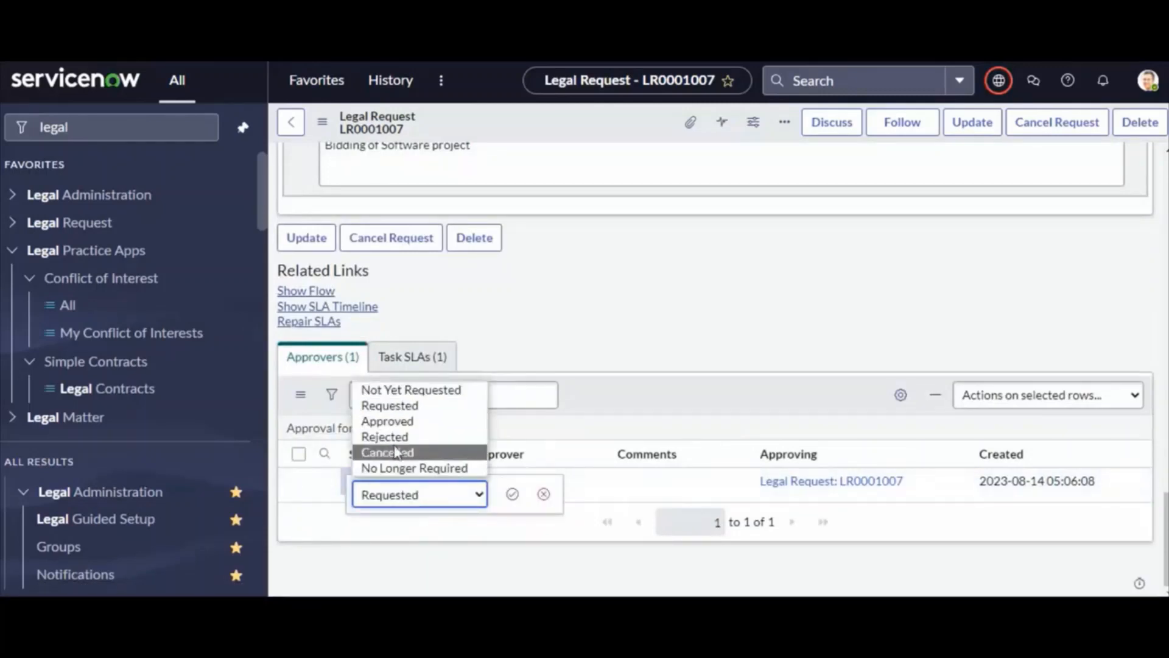
left_click(390, 421)
left_click(512, 494)
scroll(710, 405, "up", 15)
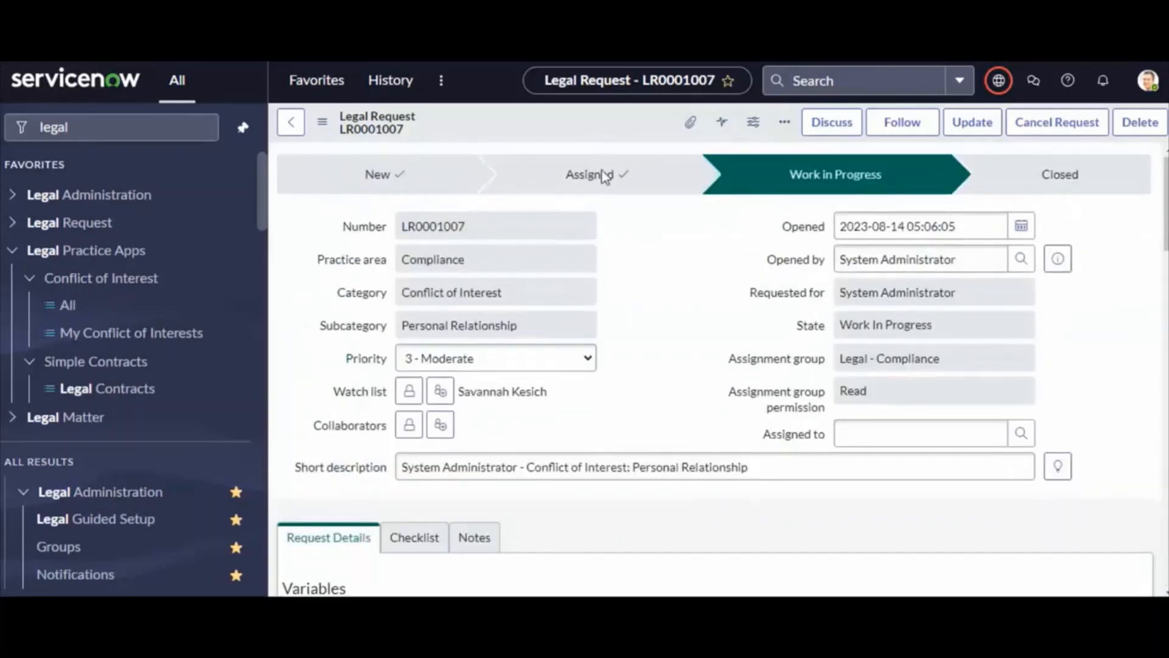
right_click(550, 122)
left_click(576, 382)
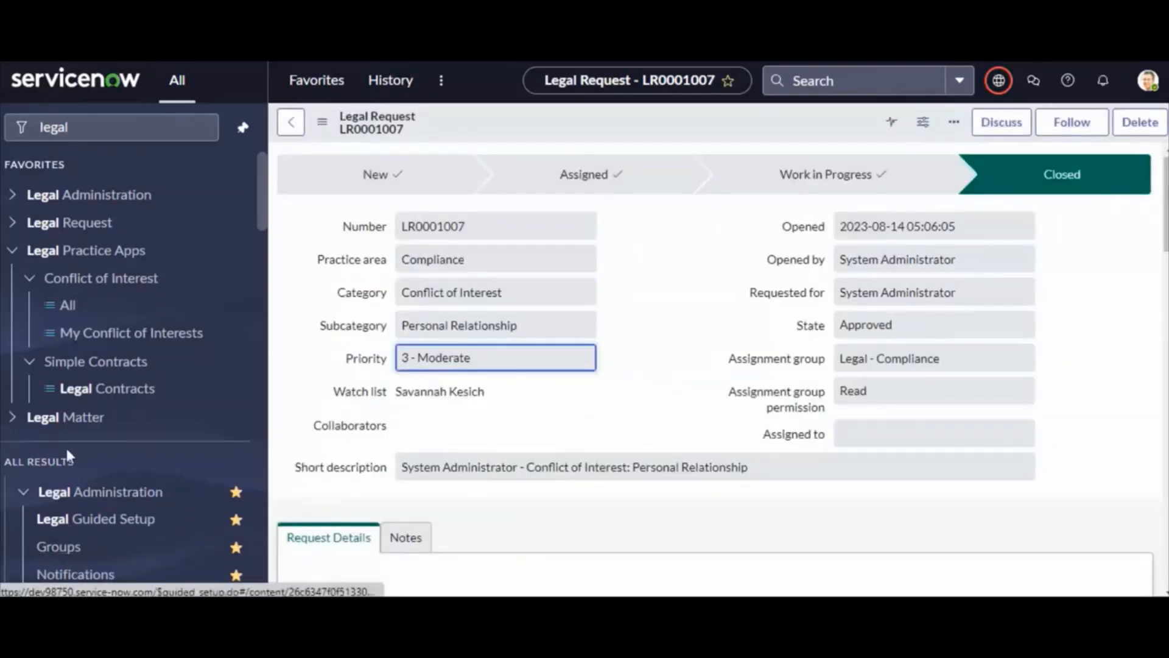
Open the My Conflict of Interests list, check the Triguma Solutions entry and open its disclosure COI0001003.
left_click(111, 335)
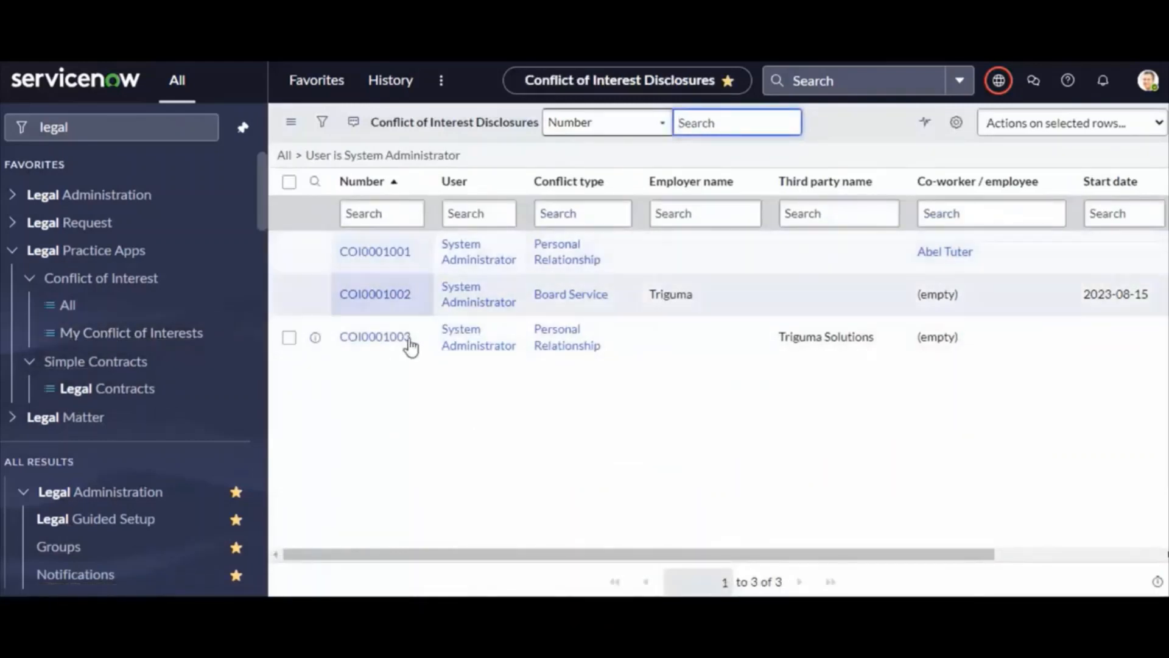
left_click_drag(413, 343, 343, 352)
left_click(391, 390)
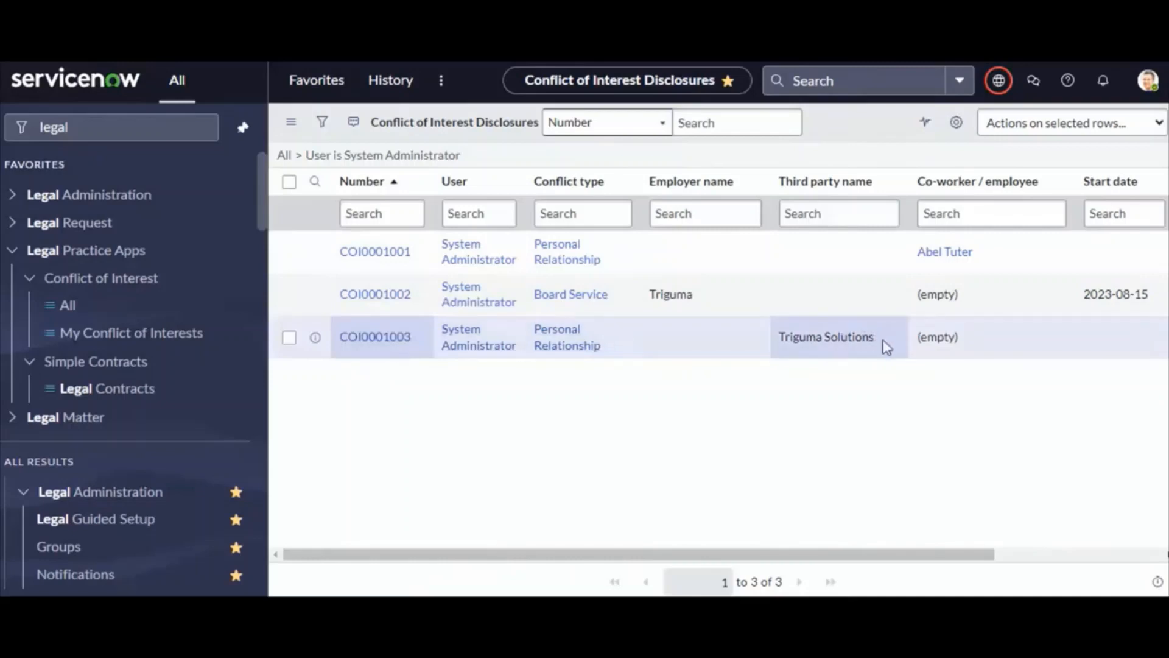
left_click_drag(885, 342, 762, 342)
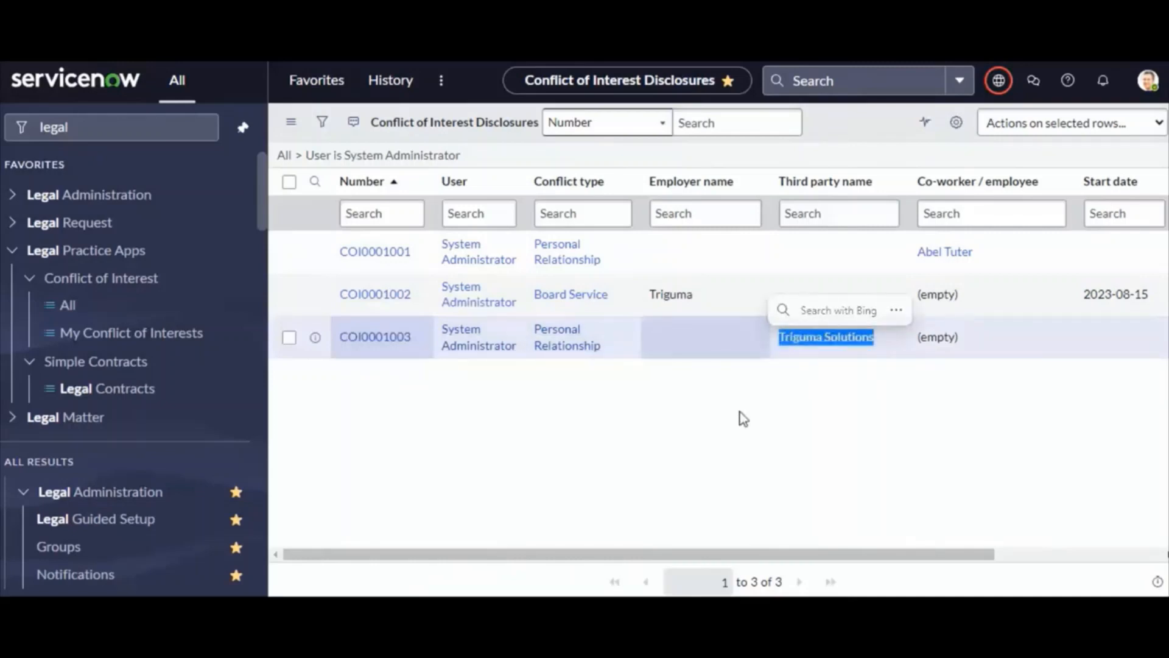
left_click(377, 340)
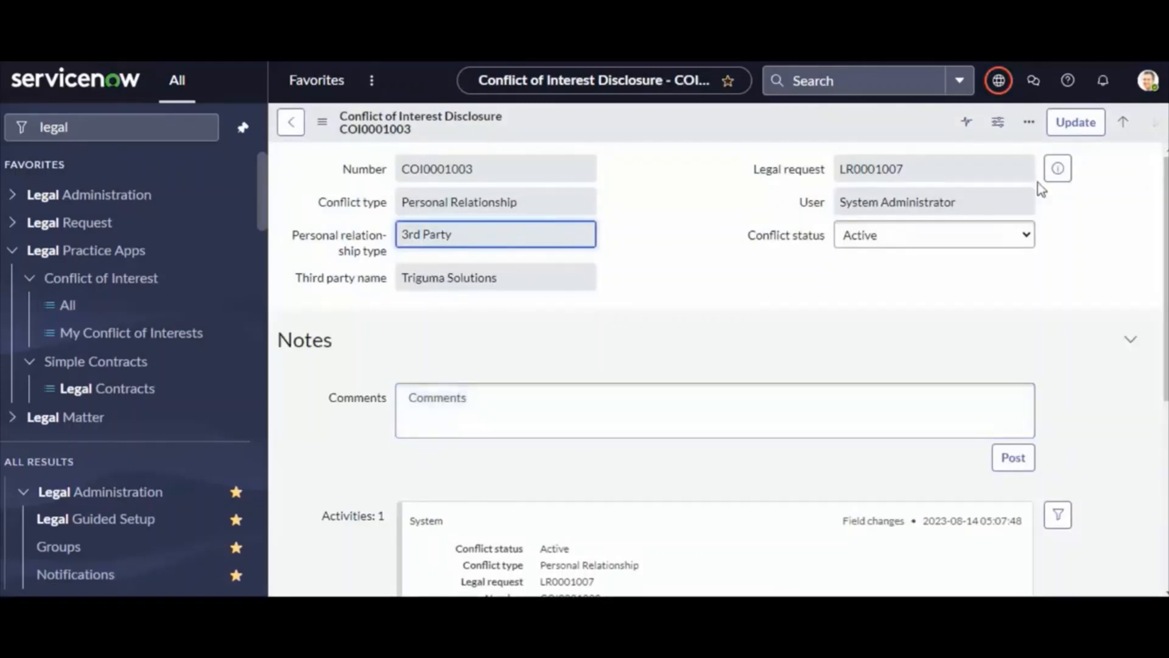
Examine the disclosure's legal request, conflict type, personal relationship type and third party name.
double_click(953, 171)
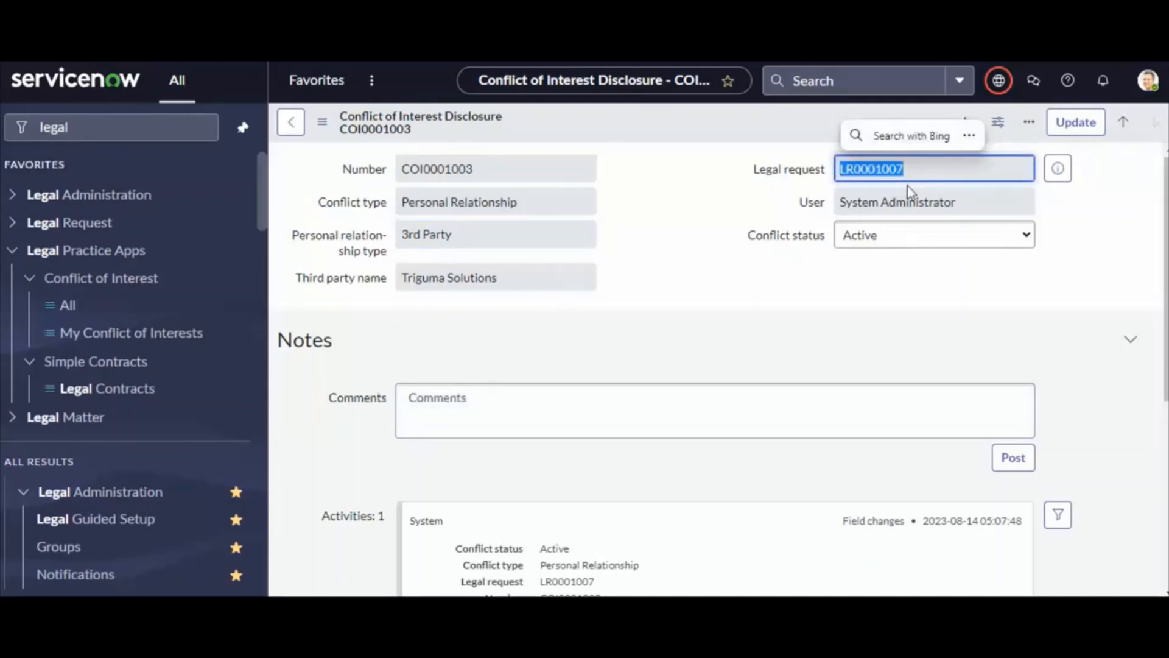
left_click_drag(517, 202, 399, 202)
left_click(472, 201)
left_click(320, 242)
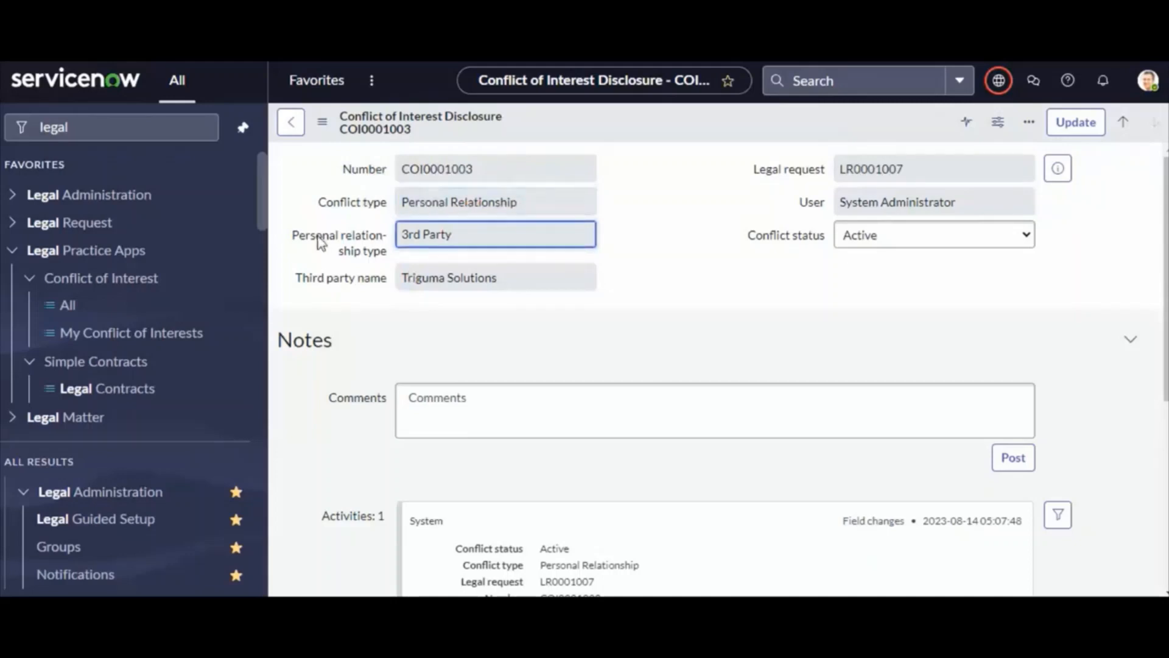
left_click_drag(535, 278, 355, 310)
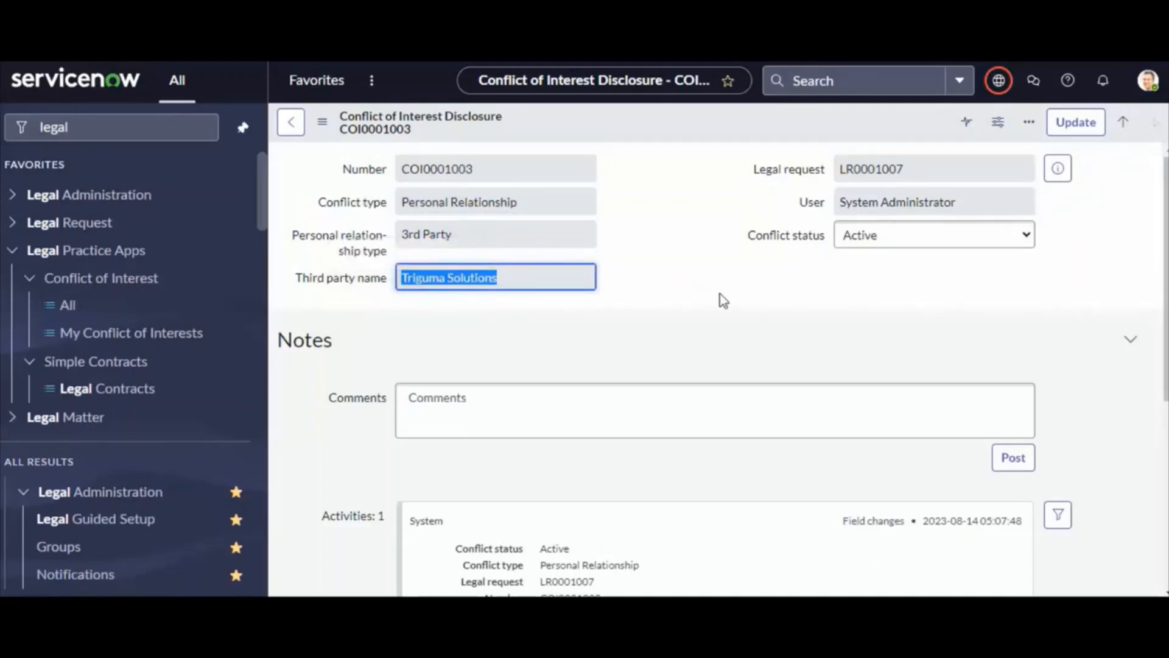
Review the disclosure's activity entries and the related legal request listed beneath them.
scroll(777, 311, "down", 5)
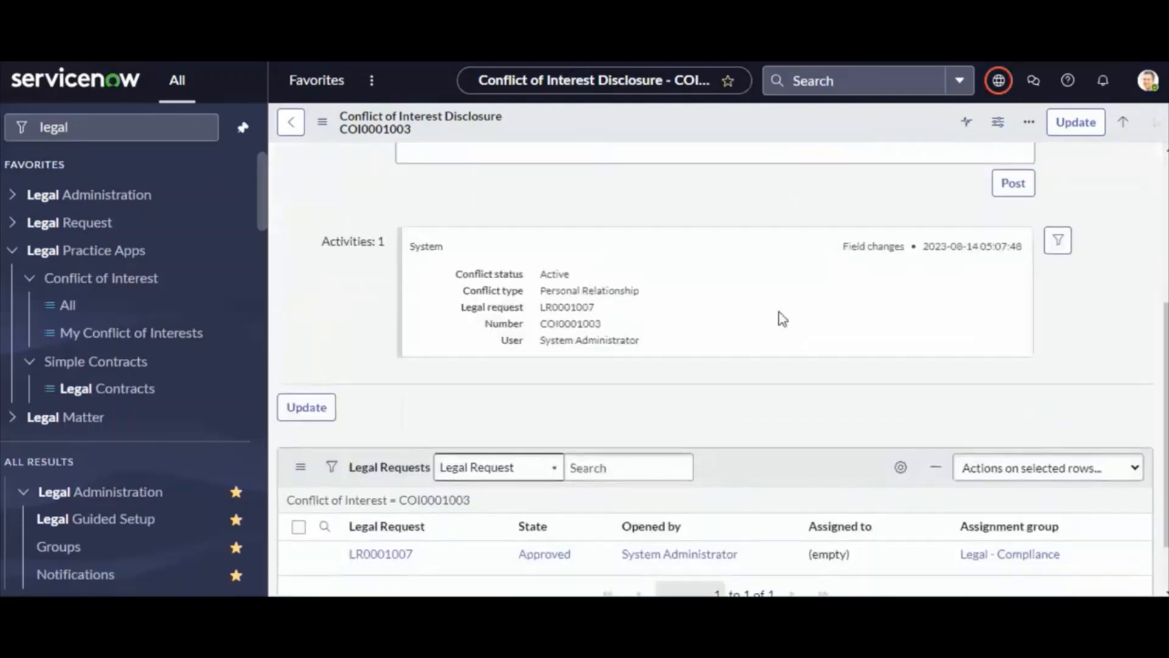
scroll(782, 319, "down", 1)
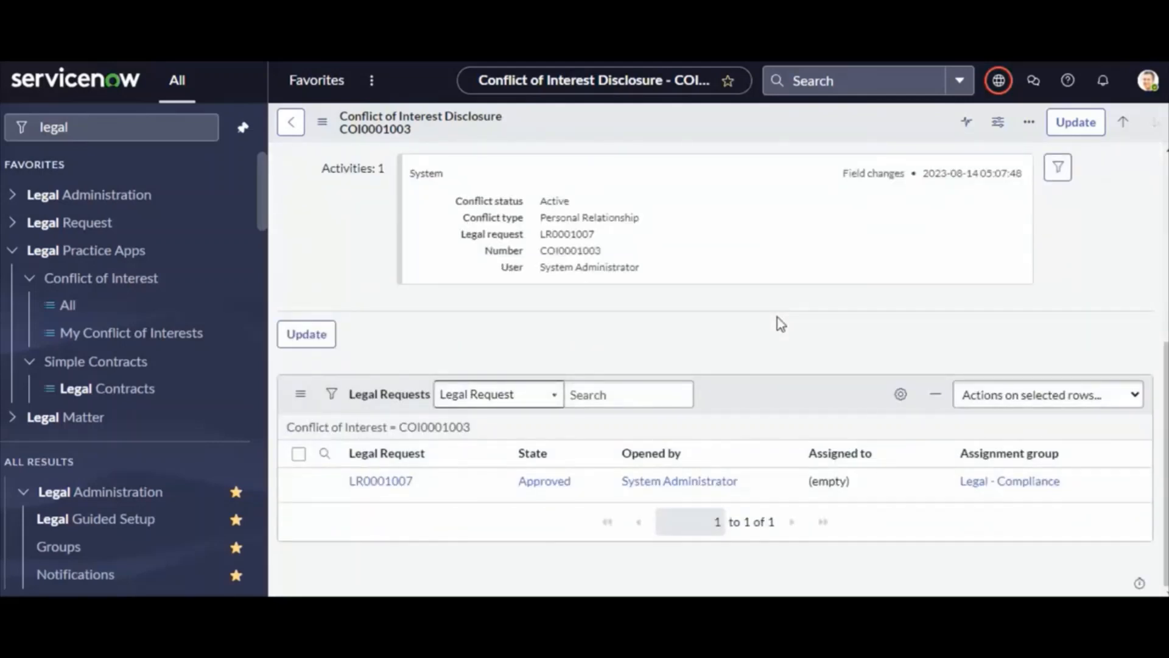
scroll(773, 320, "up", 6)
scroll(773, 319, "down", 6)
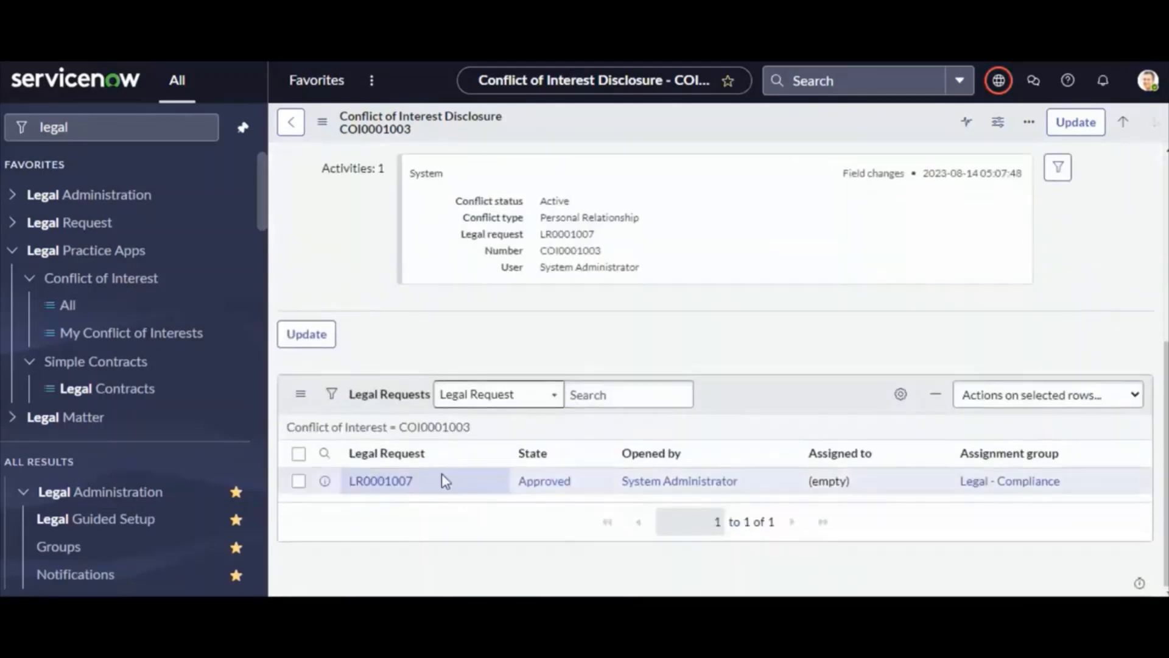
left_click_drag(441, 475, 327, 471)
left_click(690, 287)
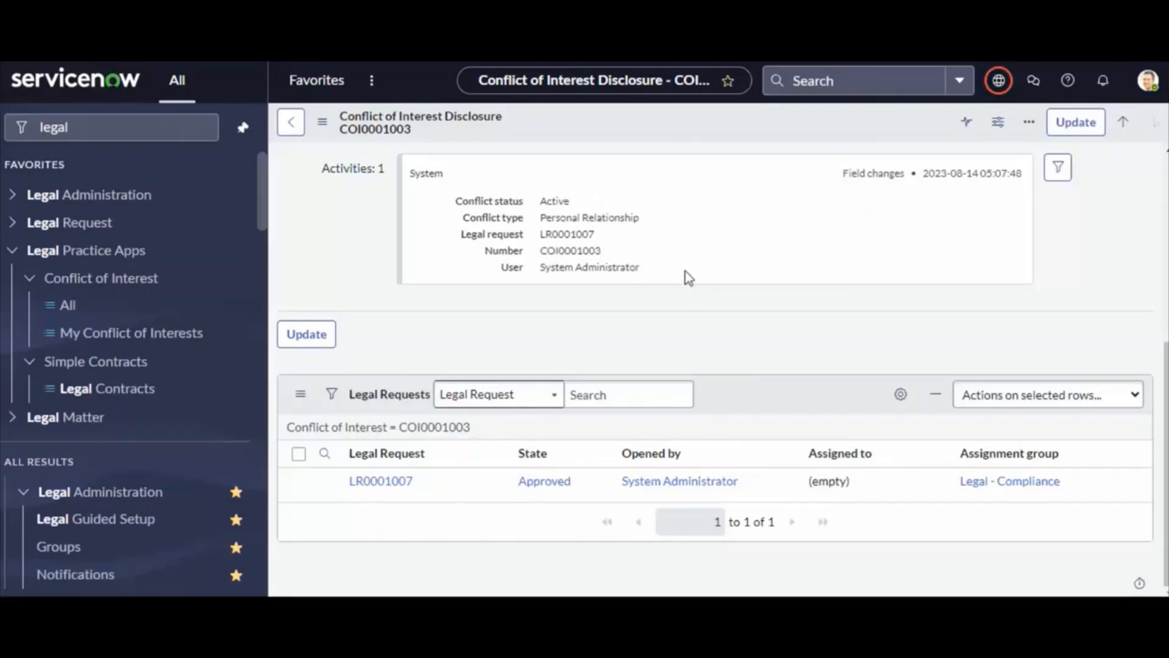
Open the Triguma contract from the Legal Contracts list and examine its contract request reference.
left_click(91, 391)
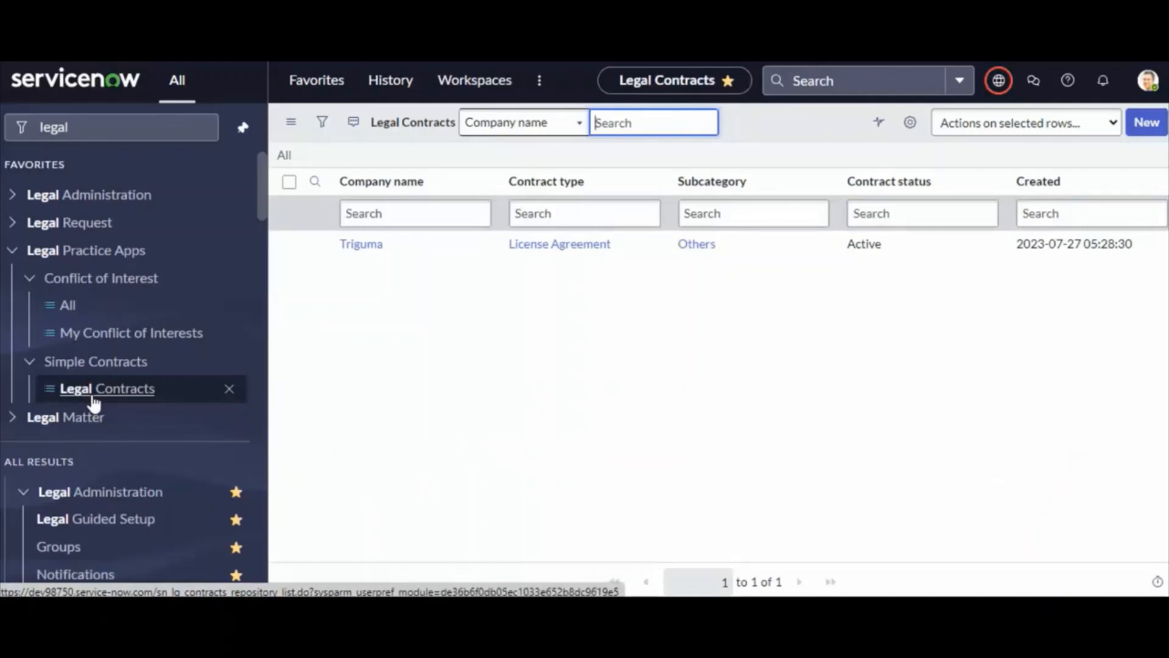
left_click(375, 245)
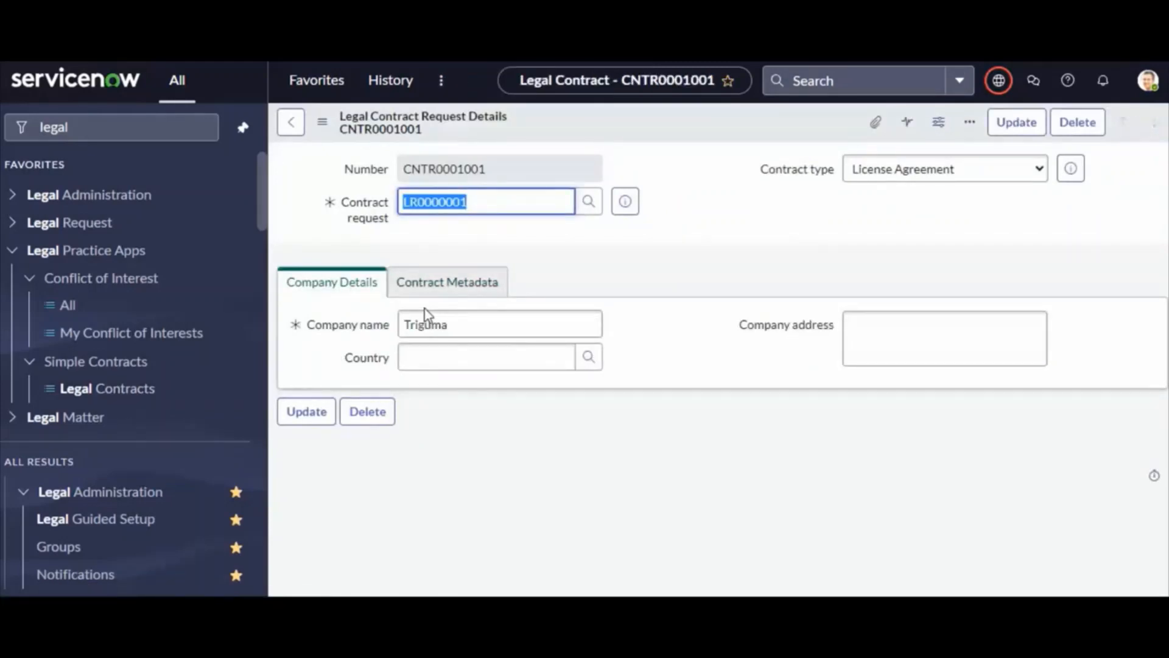
left_click(470, 207)
left_click_drag(501, 206, 326, 214)
left_click(490, 208)
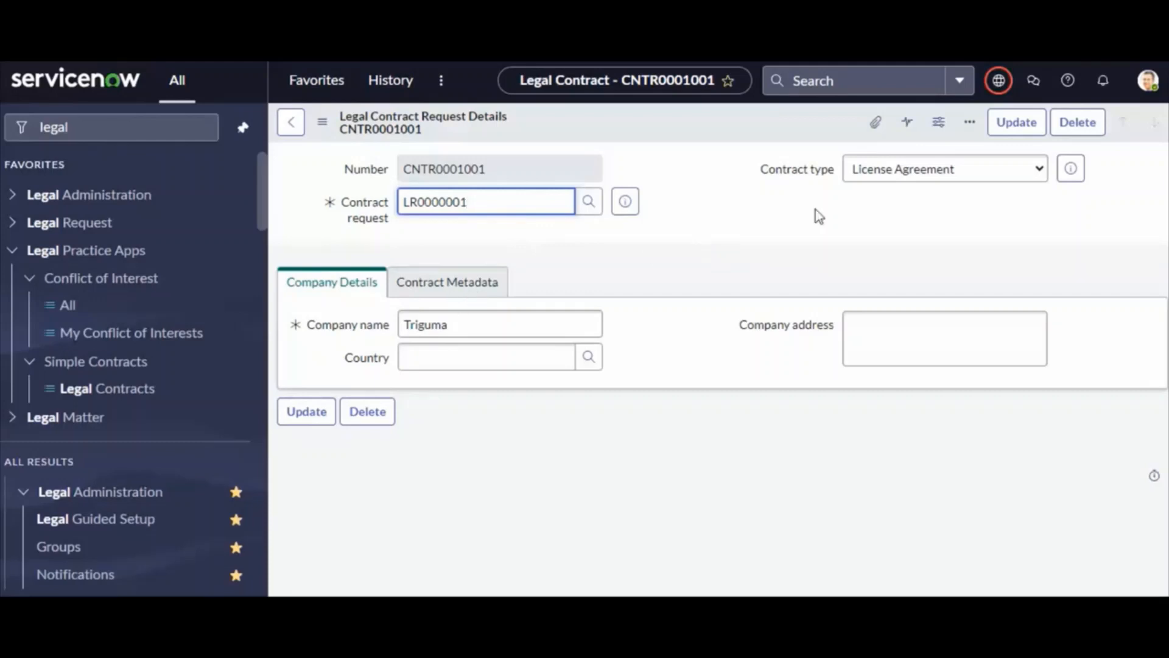
Show the contract's metadata and examine its contract start and end dates.
left_click(493, 280)
left_click_drag(741, 331, 854, 326)
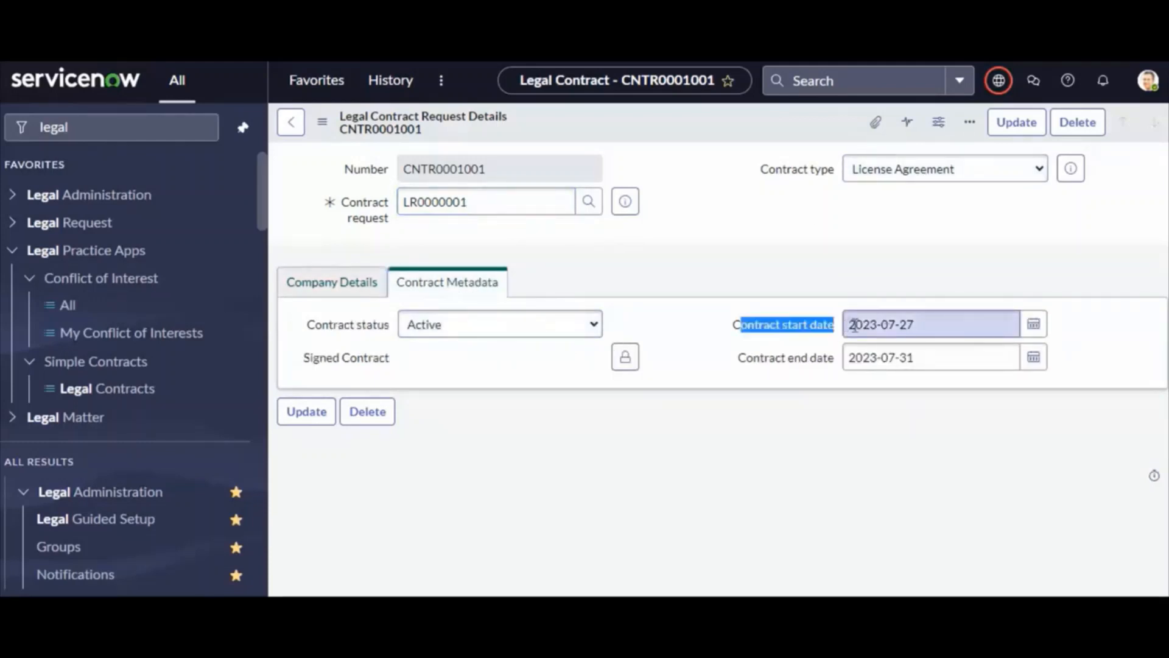
left_click_drag(930, 325, 787, 324)
left_click(893, 429)
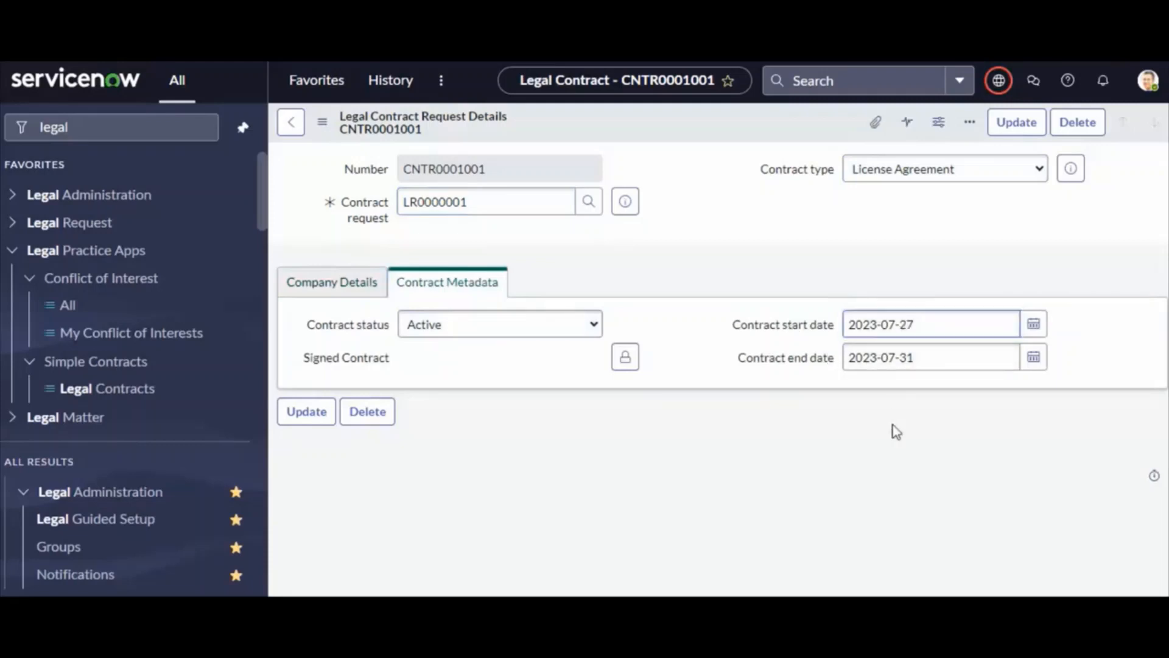
left_click_drag(937, 365, 781, 376)
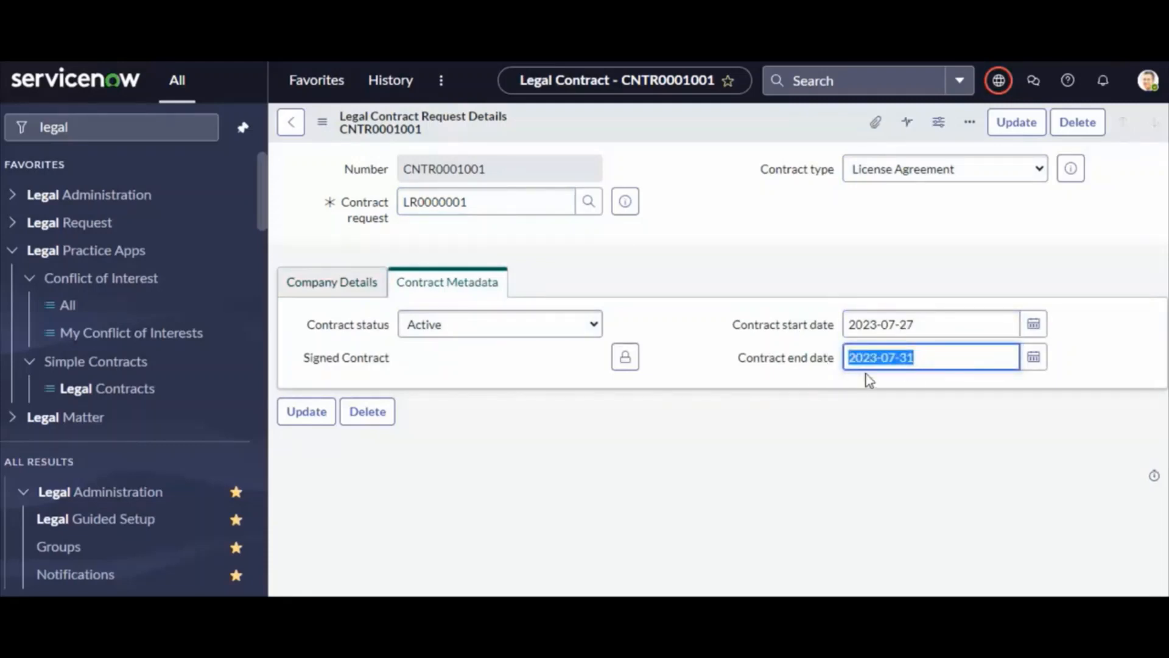
left_click(930, 358)
left_click_drag(930, 359, 802, 378)
left_click(842, 418)
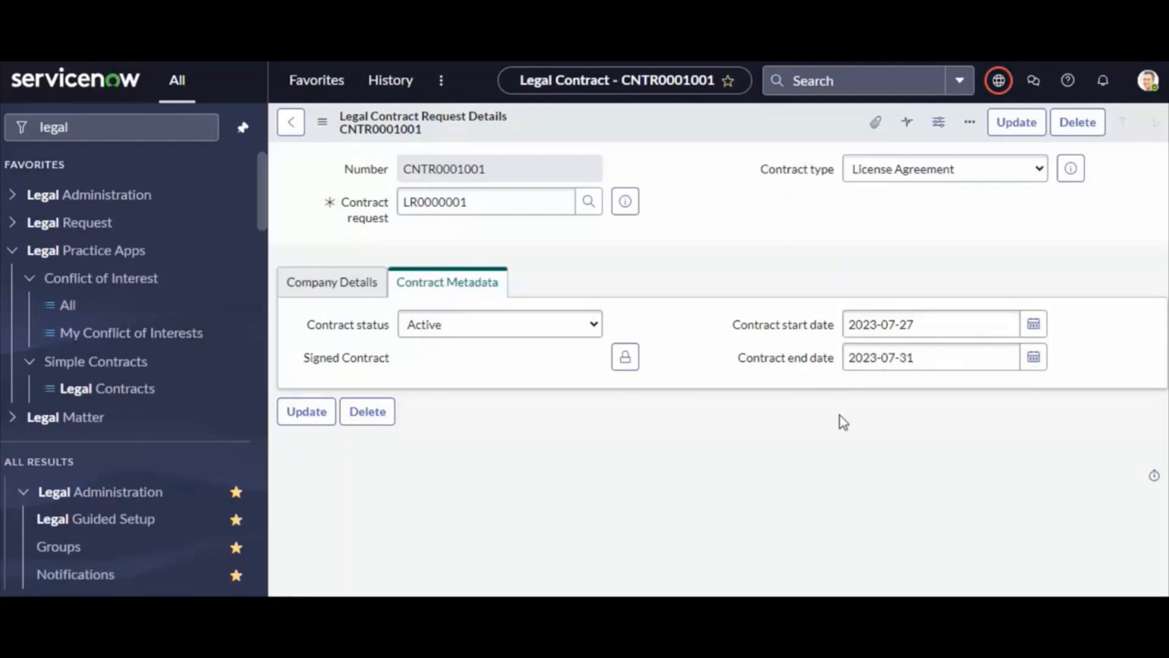
Collapse Legal Practice Apps, open the Practice Areas list under Legal Administration and examine the Employment and Compliance entries.
left_click(45, 262)
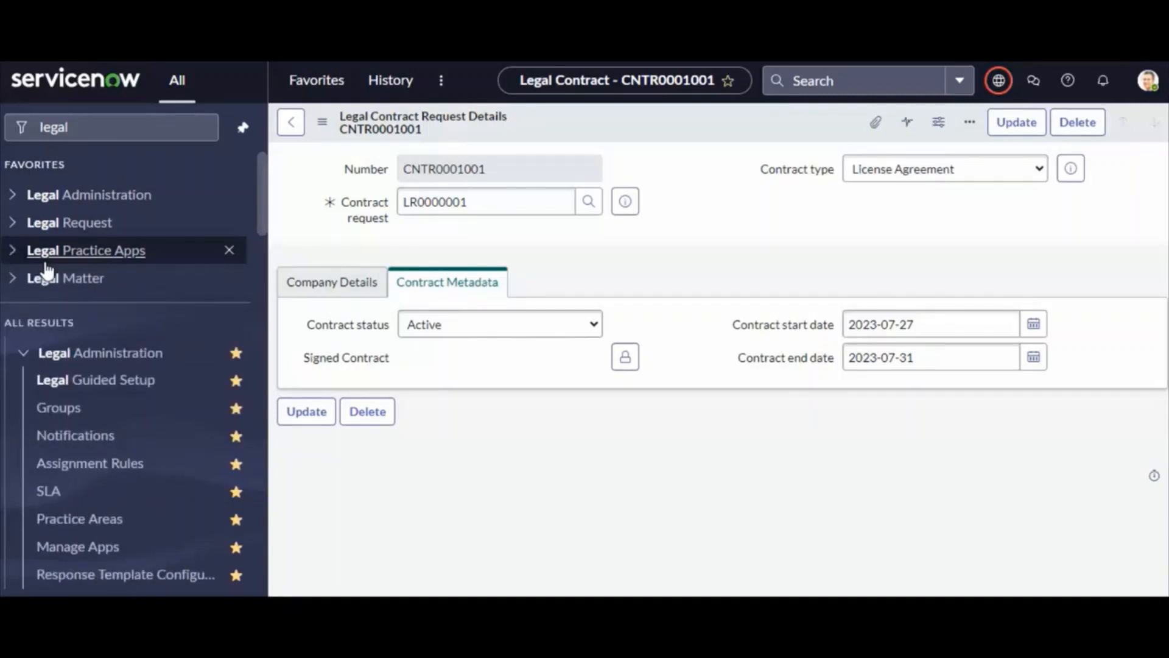
left_click(15, 361)
left_click(15, 360)
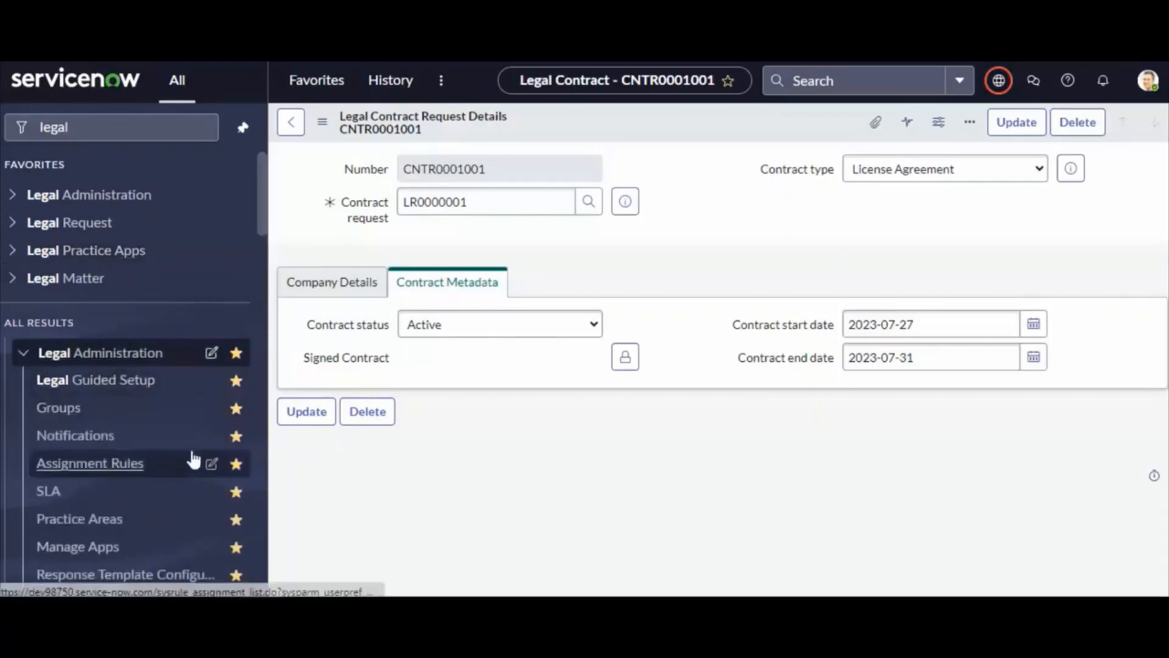
scroll(191, 457, "down", 2)
scroll(192, 461, "down", 1)
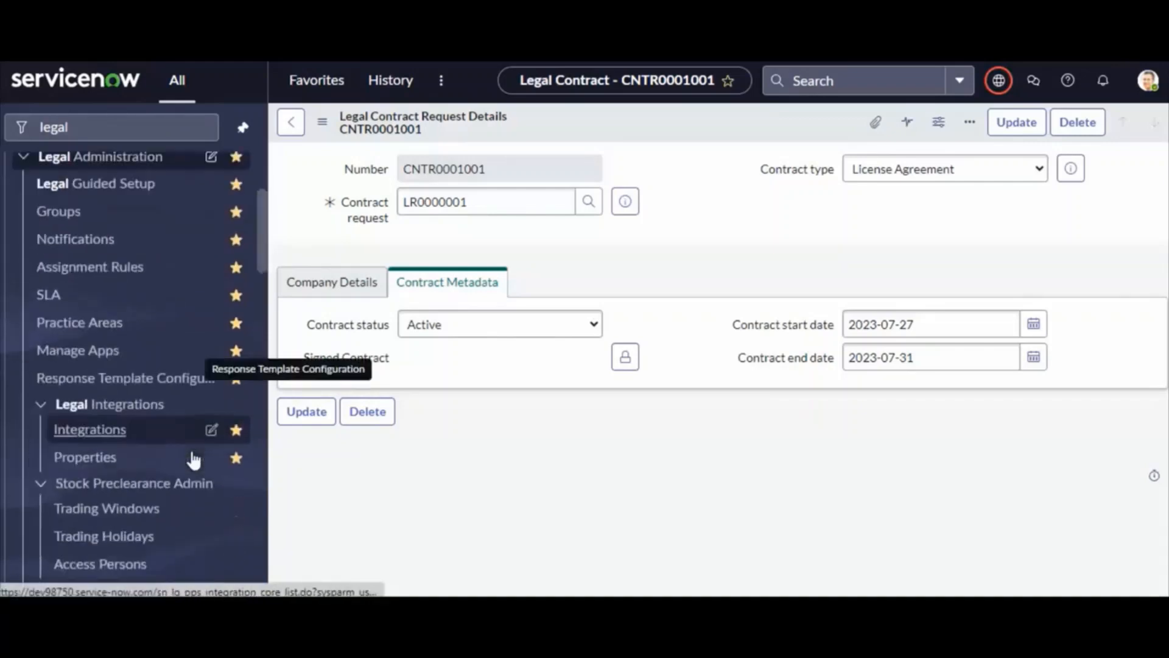
left_click(102, 326)
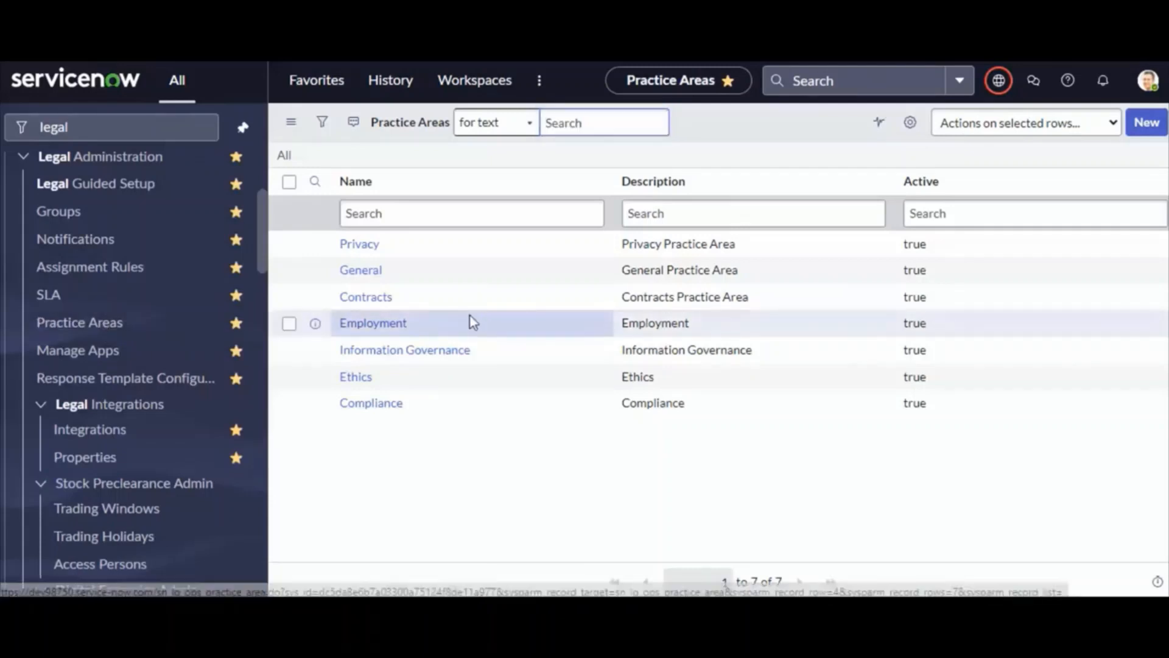
left_click_drag(473, 322, 322, 323)
left_click_drag(416, 405, 292, 405)
left_click(464, 512)
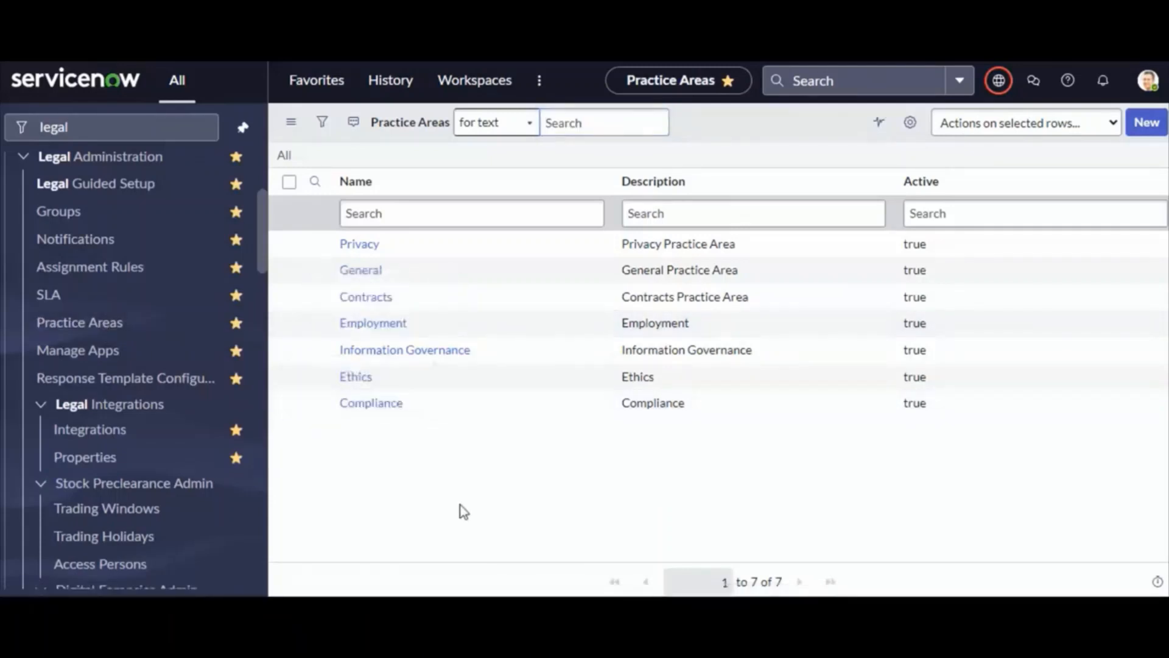
Open the Compliance practice area and review its Conflict of Interest, Content Review and Stock Pre-Clearance intake forms.
left_click(369, 405)
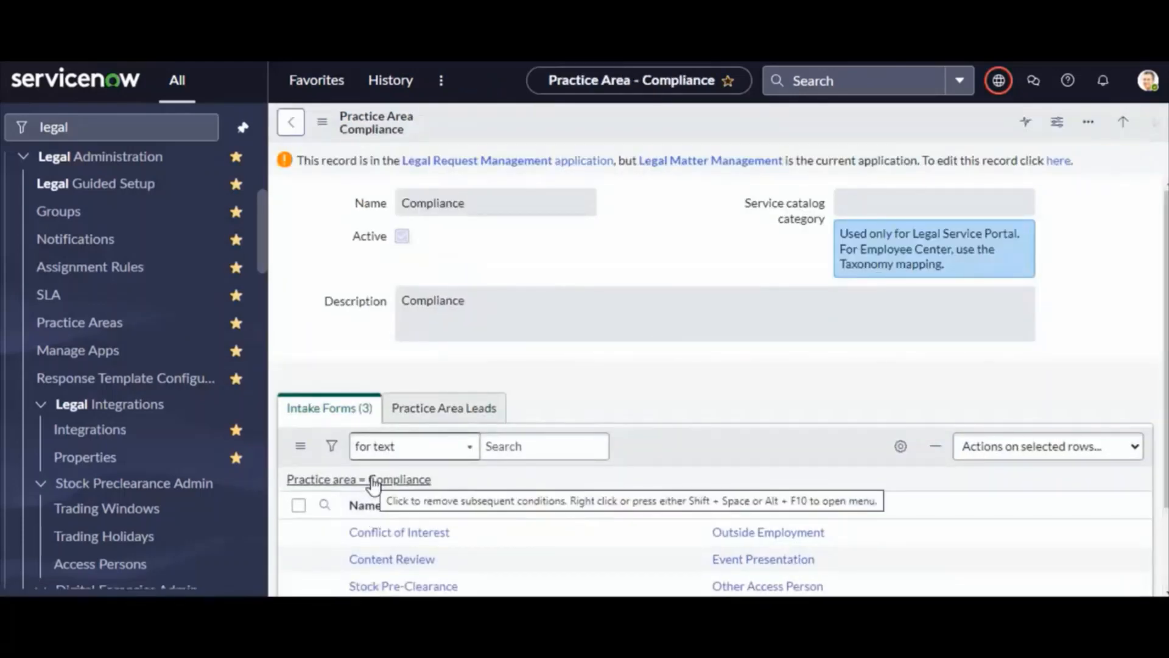
scroll(556, 291, "down", 2)
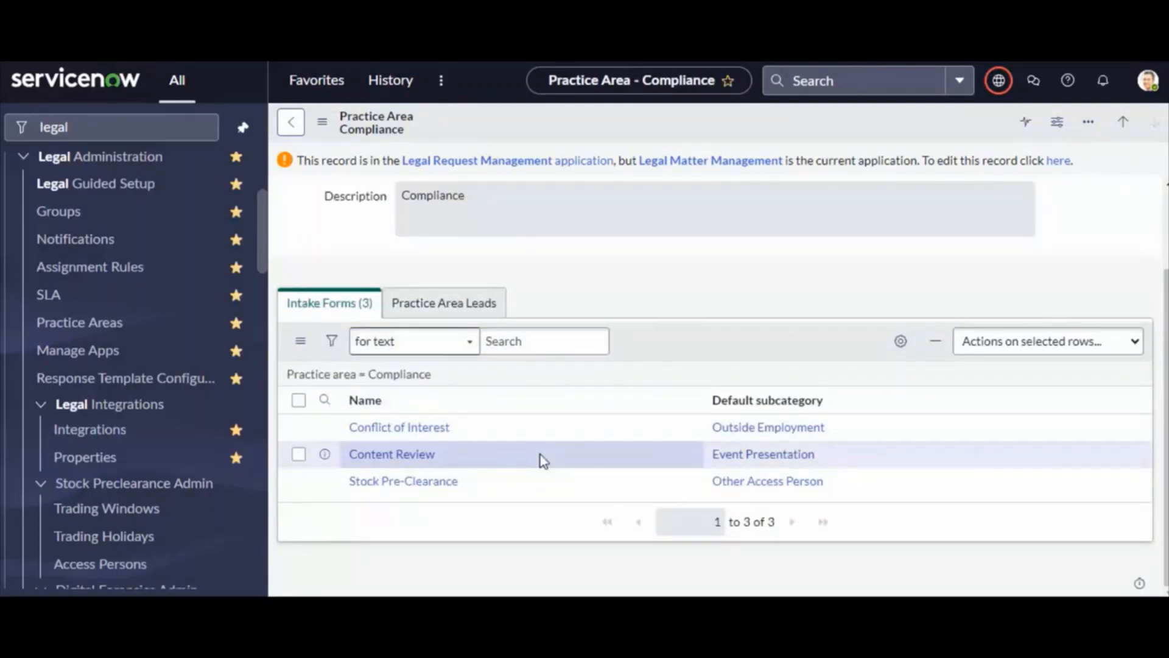
scroll(539, 455, "up", 2)
scroll(408, 448, "down", 2)
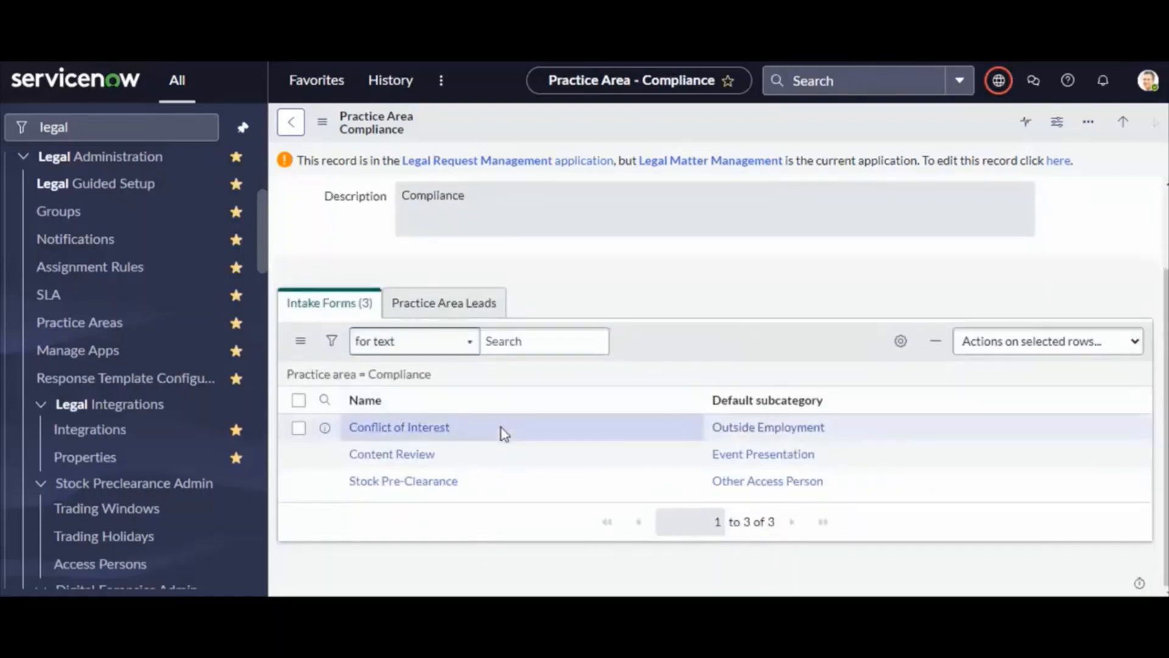
left_click_drag(502, 429, 349, 427)
left_click_drag(497, 454, 275, 461)
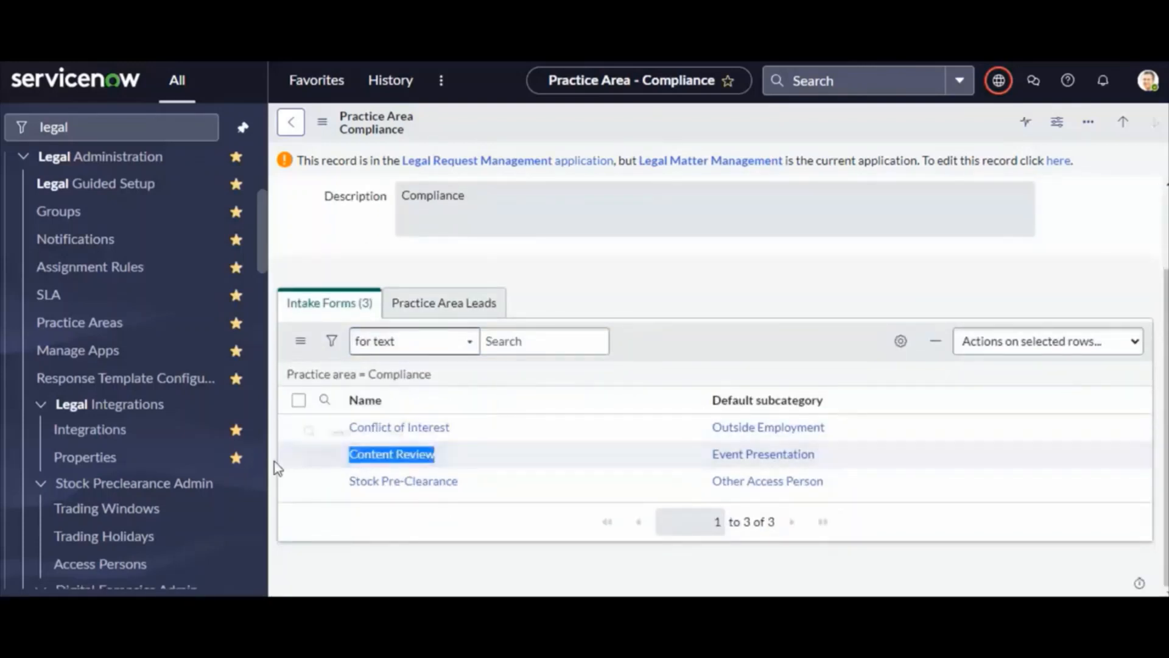
left_click_drag(515, 484, 326, 497)
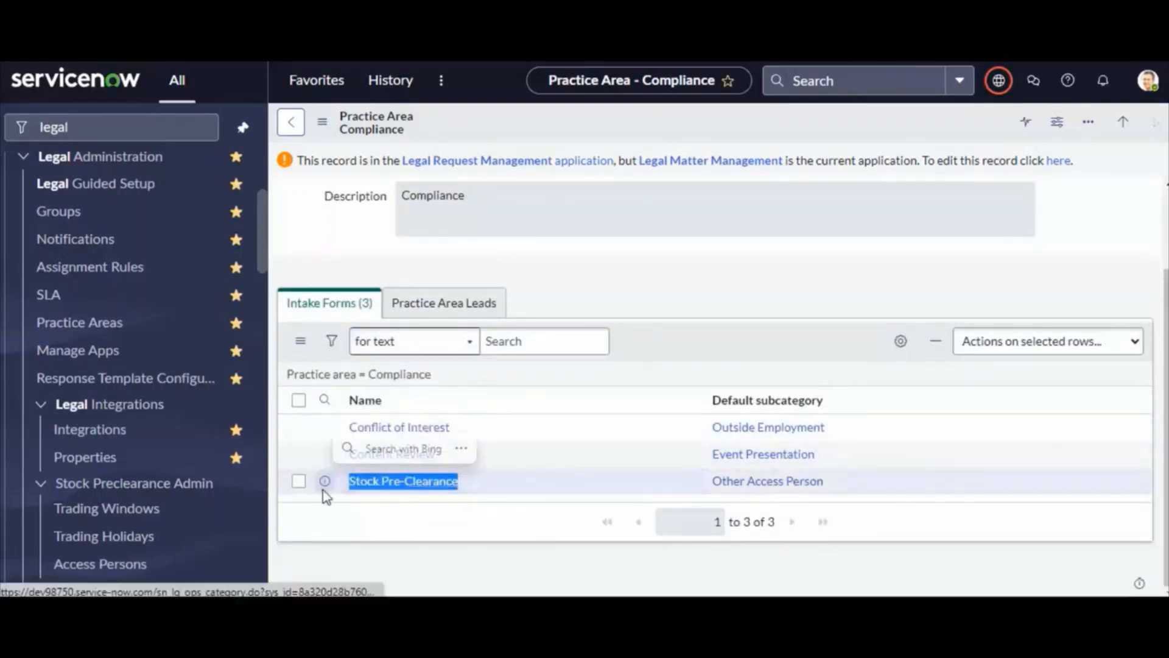
Check the Compliance practice area's record title and return to the ServiceNow home page.
left_click(352, 537)
scroll(433, 517, "up", 3)
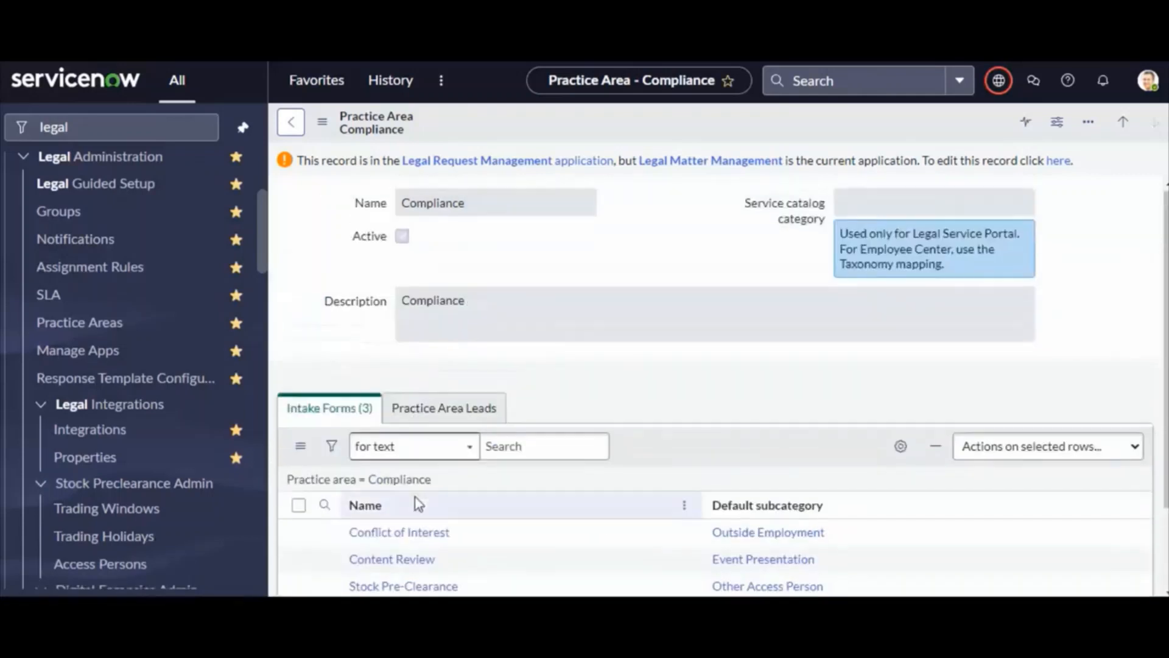
left_click_drag(419, 132, 298, 139)
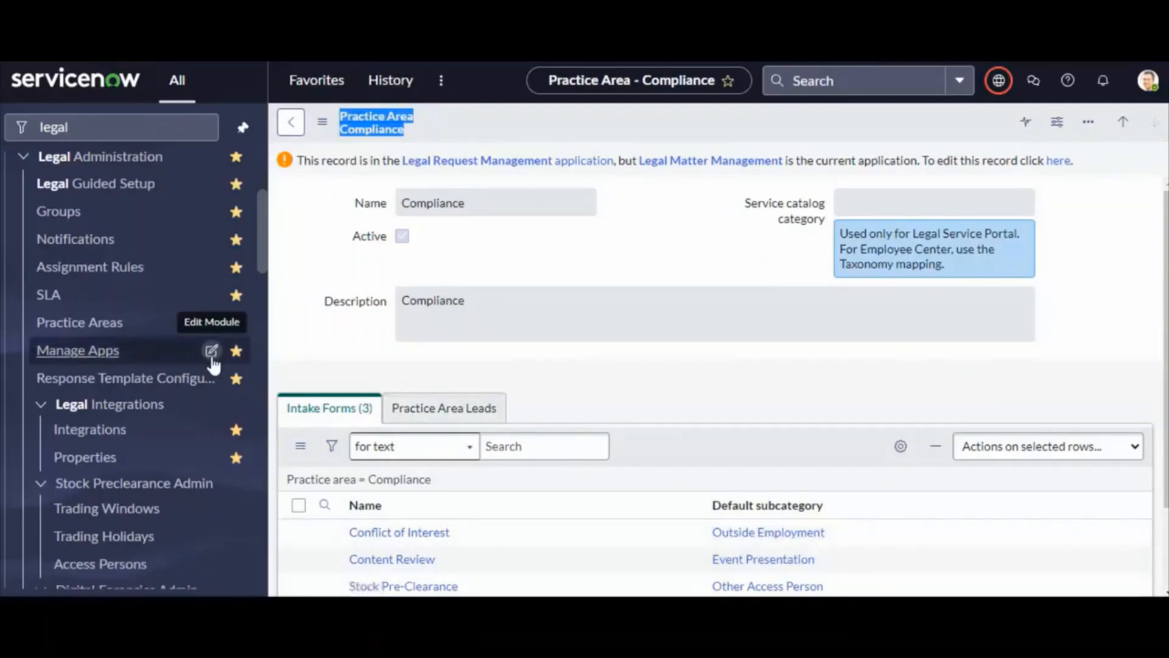
left_click(65, 88)
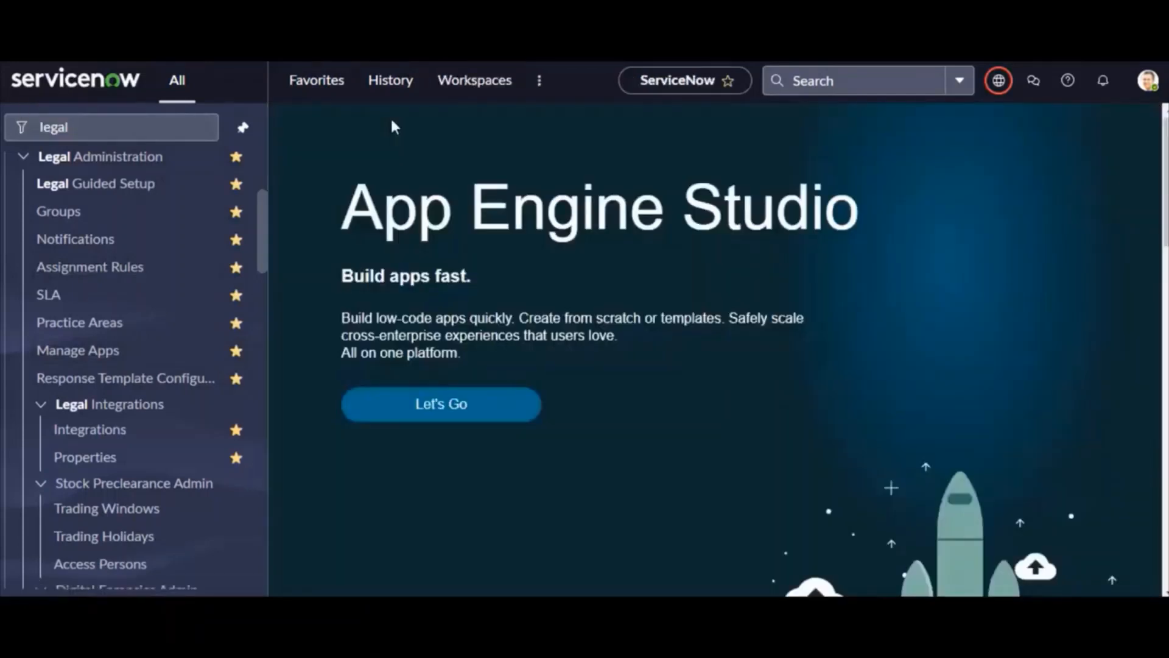